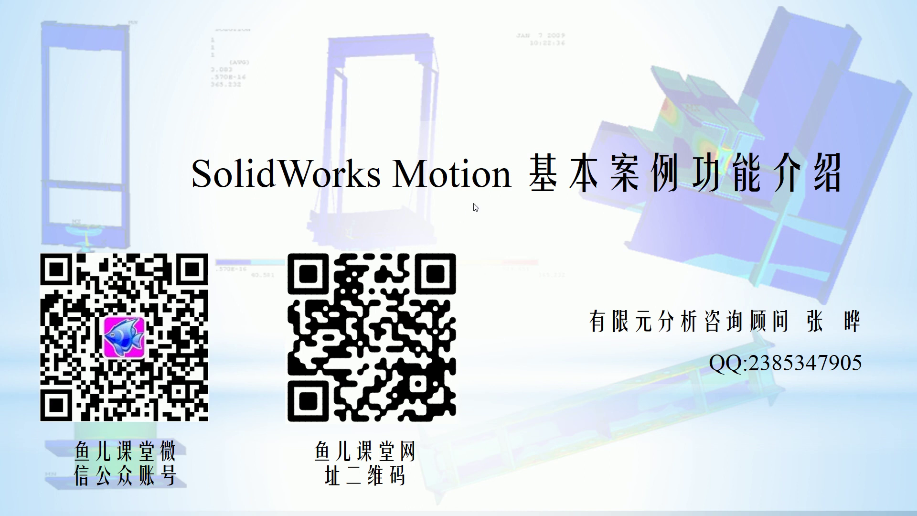
# Advance past the title, video-search and viewer-message slides to the '关于全套视频课程安排' slide
pyautogui.click(471, 219)
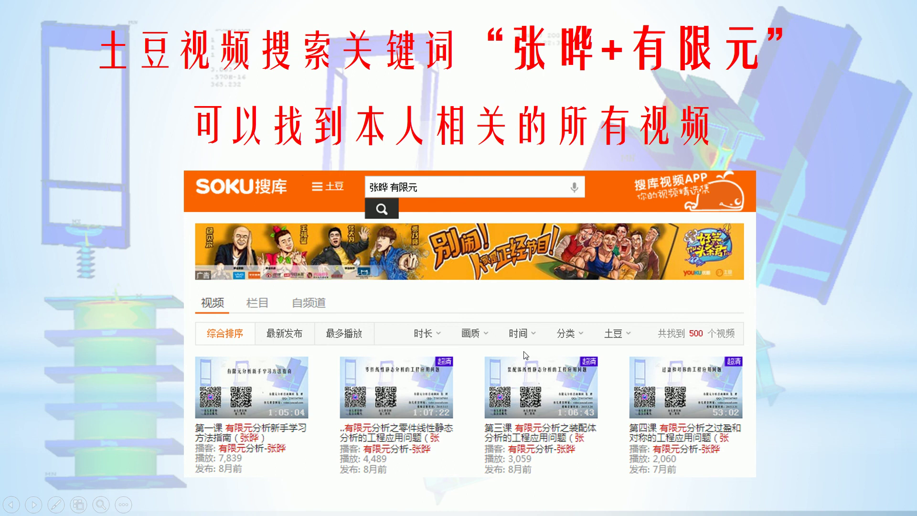
pyautogui.click(520, 322)
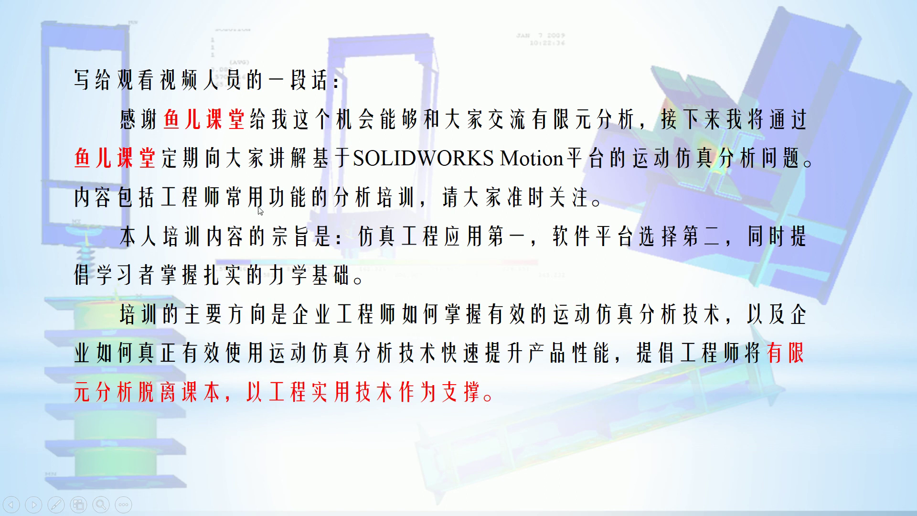
pyautogui.click(454, 198)
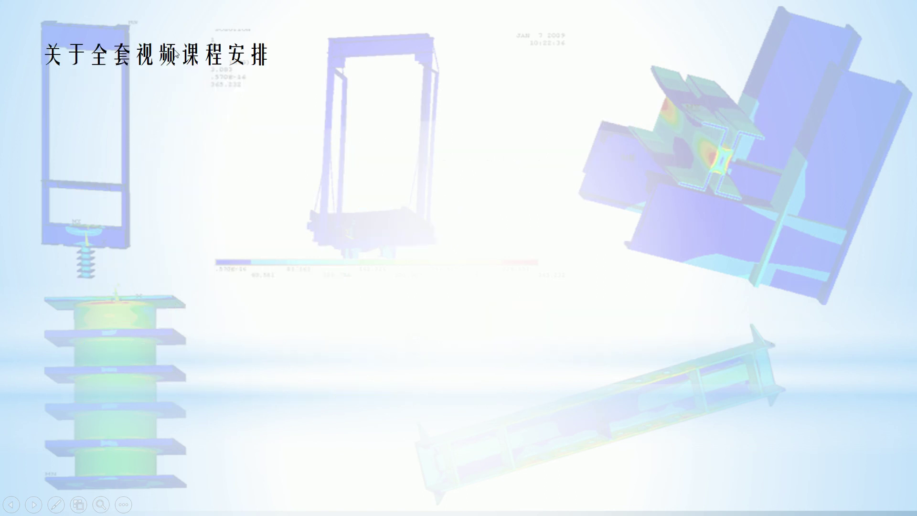
# Reveal the schedule lists, then advance to the '课程要点' slide with its four topics
pyautogui.click(368, 93)
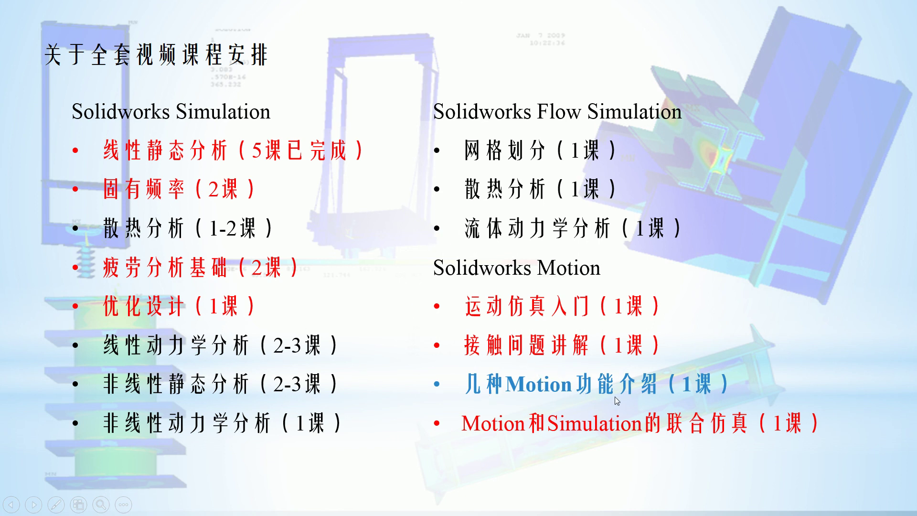
pyautogui.click(666, 395)
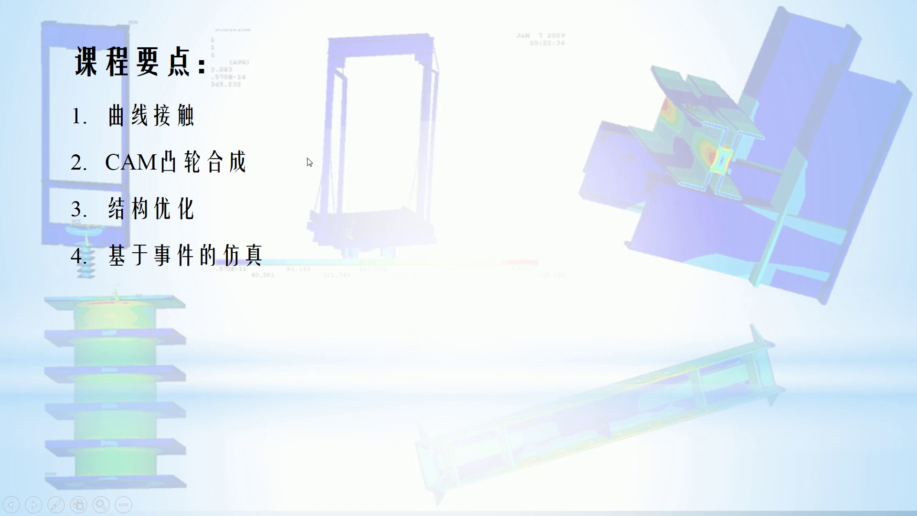
# Step through the curve-contact slides to slide 8, '分析实例：电影放映机', and end the slideshow
pyautogui.click(368, 167)
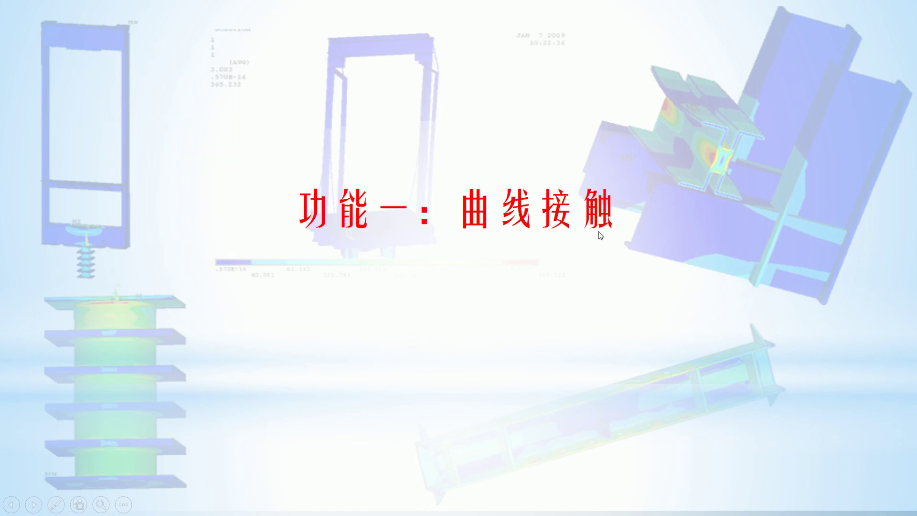
pyautogui.click(515, 241)
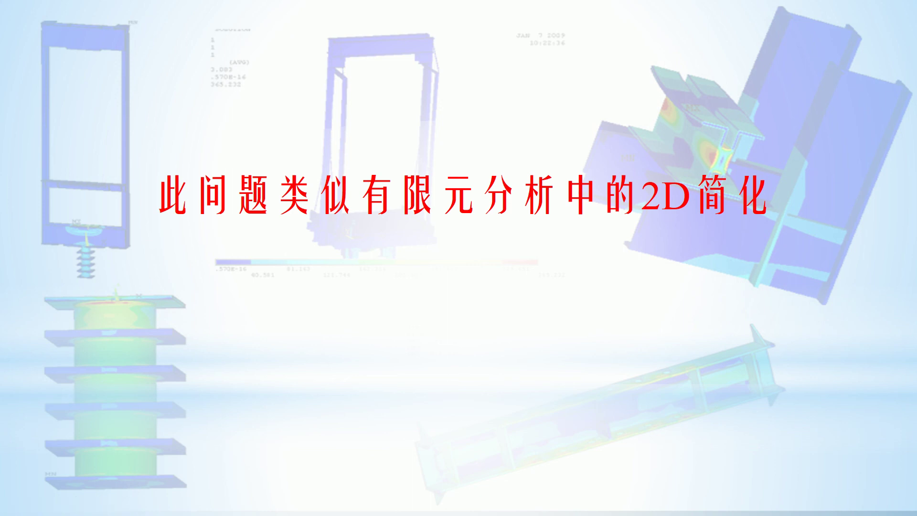
pyautogui.press('Right')
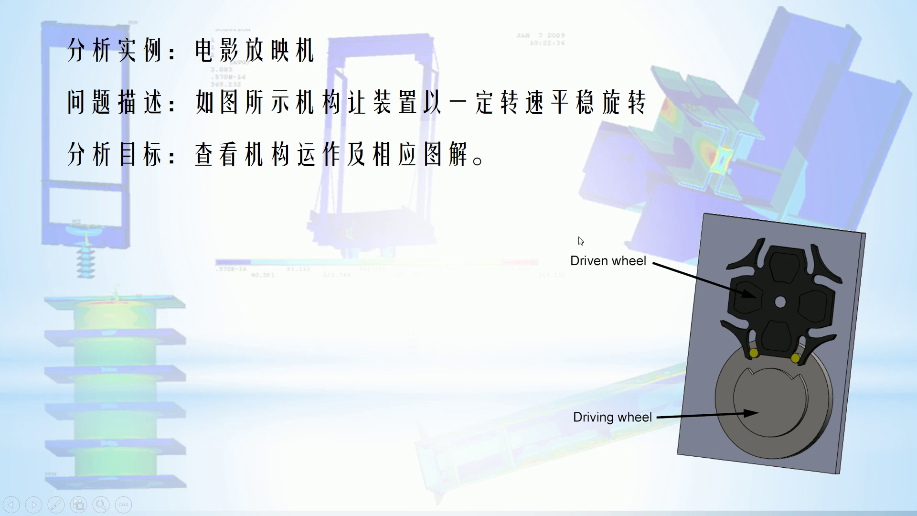
pyautogui.press('Escape')
# In SOLIDWORKS, browse to Desktop > SolidWorks Motion Simulation > Lesson05 > Case Studies > Stargeneva
pyautogui.click(184, 504)
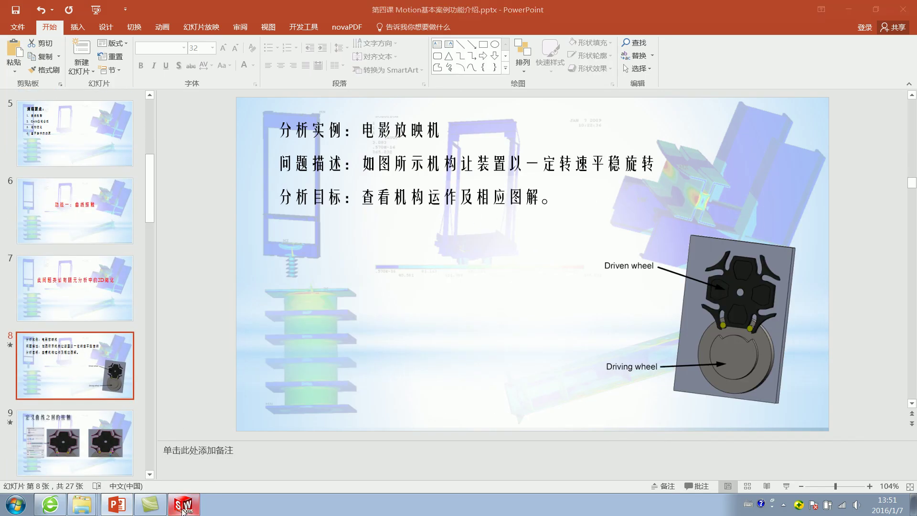
pyautogui.click(108, 11)
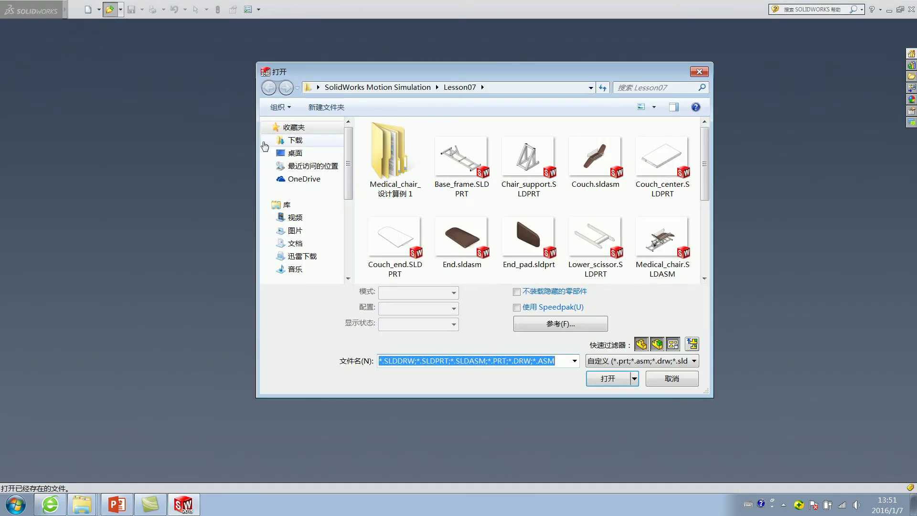
pyautogui.click(321, 153)
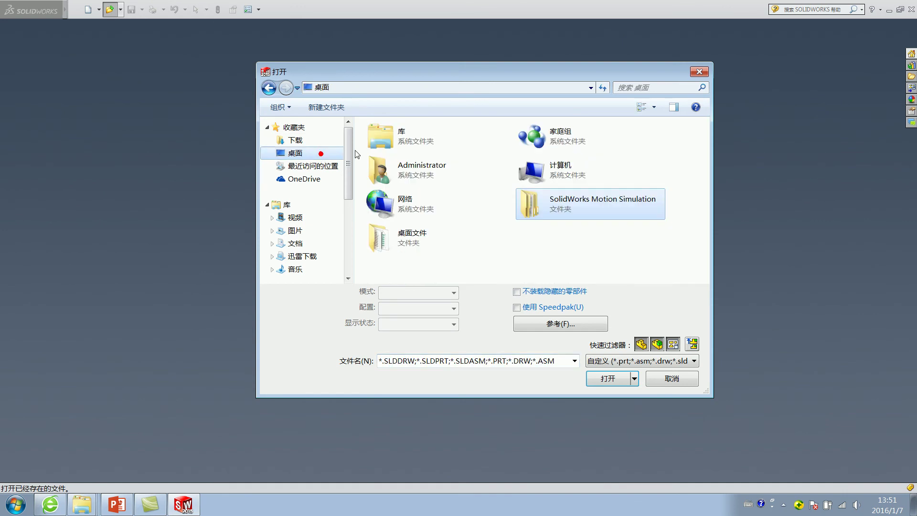
pyautogui.doubleClick(595, 211)
pyautogui.doubleClick(431, 146)
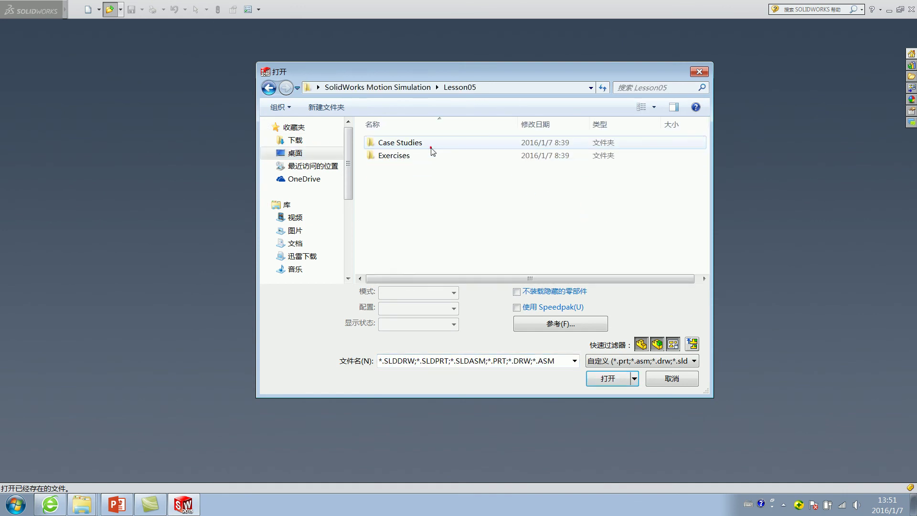
pyautogui.doubleClick(430, 146)
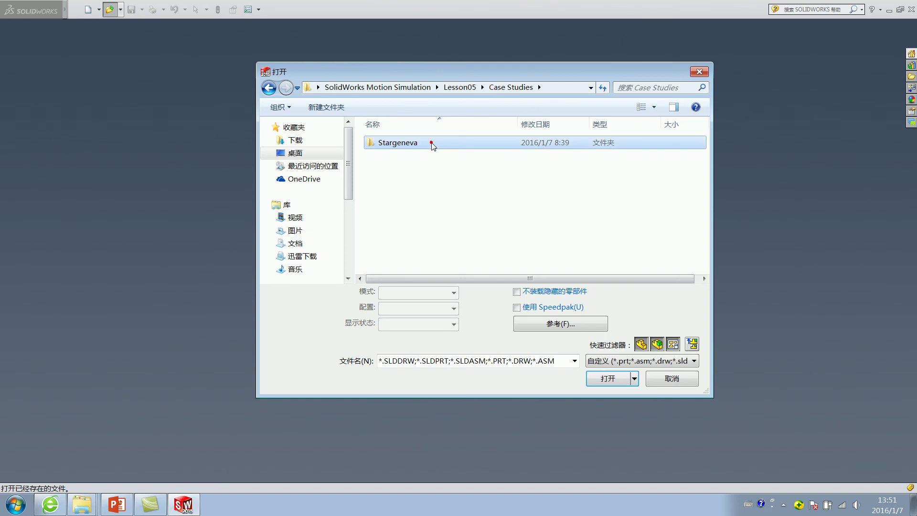
pyautogui.doubleClick(430, 146)
# Show the files as large thumbnails and open stargeneva.SLDASM
pyautogui.click(654, 107)
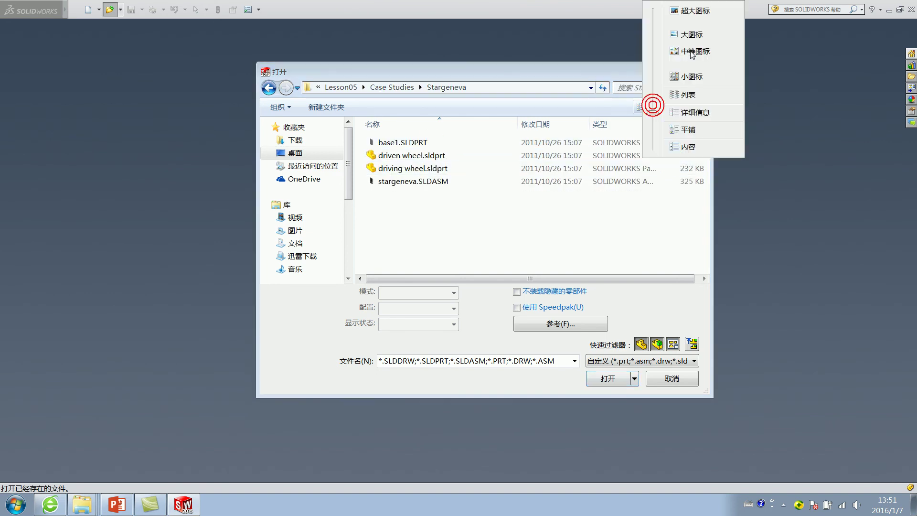
pyautogui.moveTo(653, 103); pyautogui.dragTo(652, 35)
pyautogui.click(531, 155)
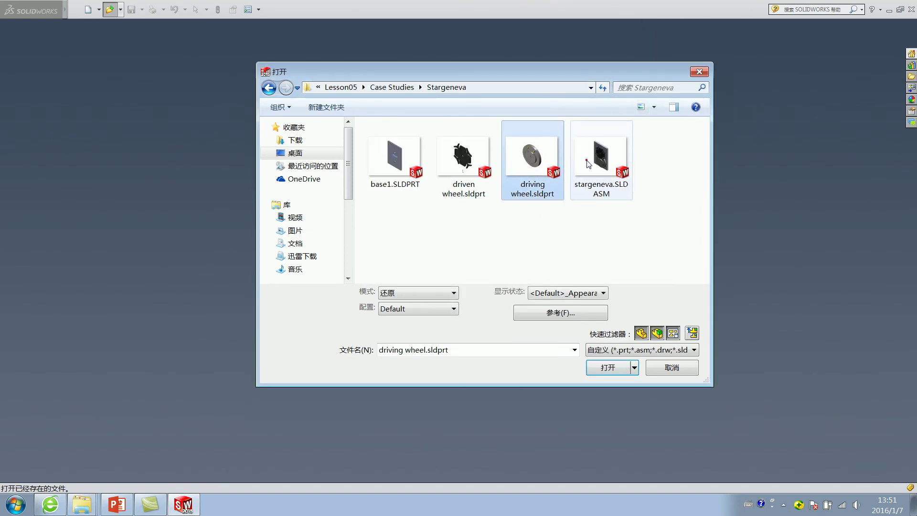
pyautogui.click(599, 151)
pyautogui.doubleClick(599, 151)
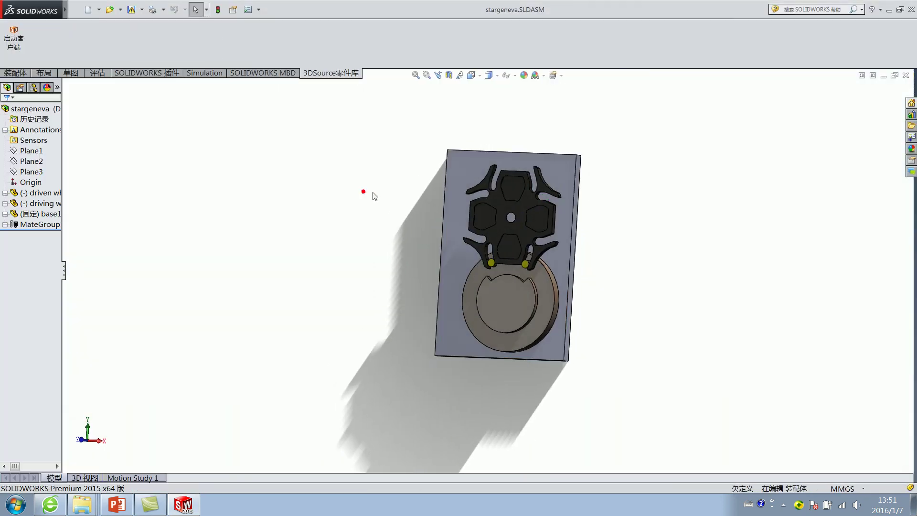
# Orbit the Geneva assembly to inspect it, closing the security program's pop-up window
pyautogui.moveTo(365, 195); pyautogui.dragTo(521, 215, button='middle')
pyautogui.click(486, 242)
pyautogui.click(367, 248)
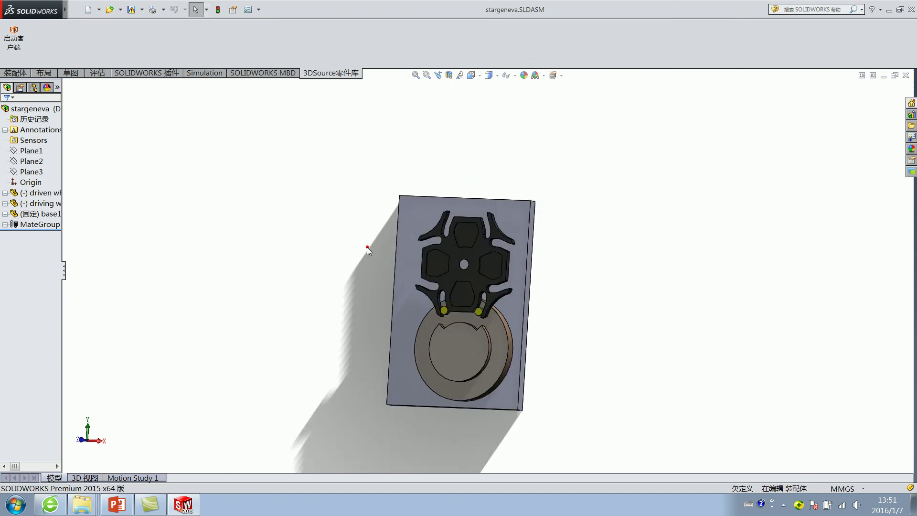
pyautogui.moveTo(367, 248); pyautogui.dragTo(313, 260, button='middle')
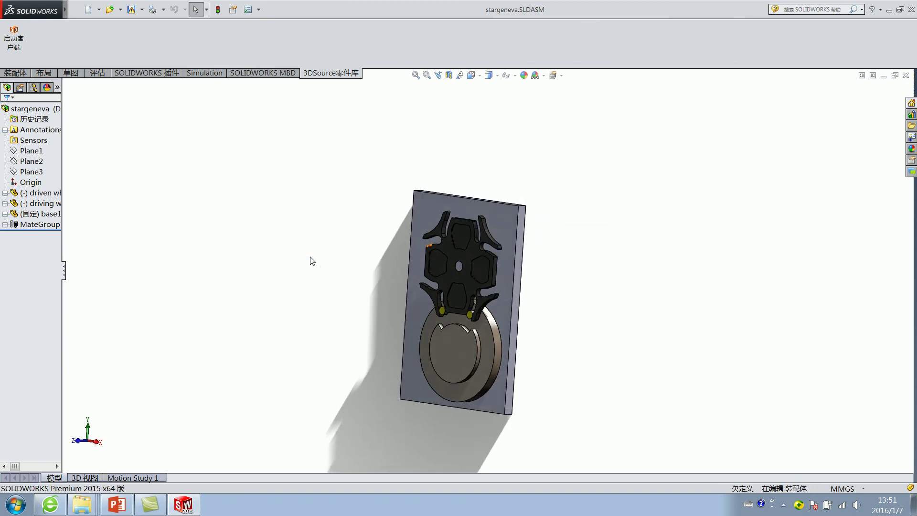
pyautogui.click(20, 73)
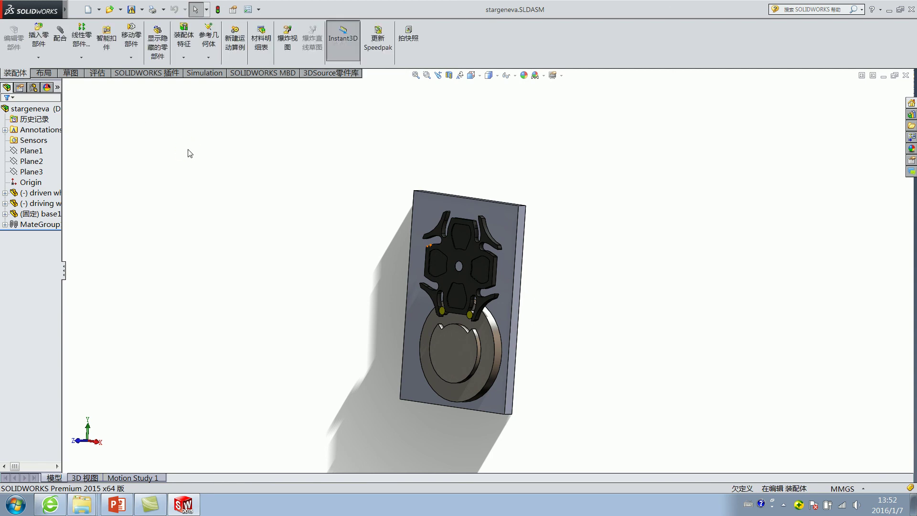
pyautogui.moveTo(295, 178); pyautogui.dragTo(331, 188, button='middle')
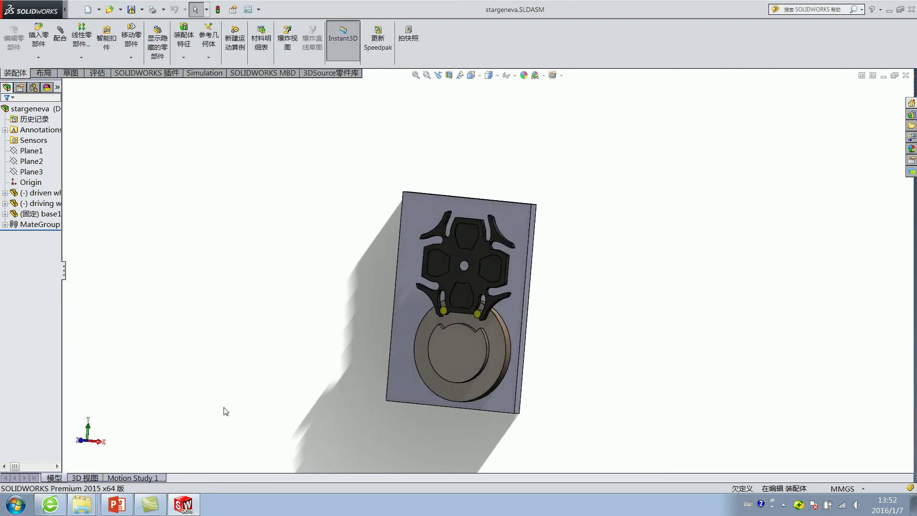
pyautogui.click(794, 508)
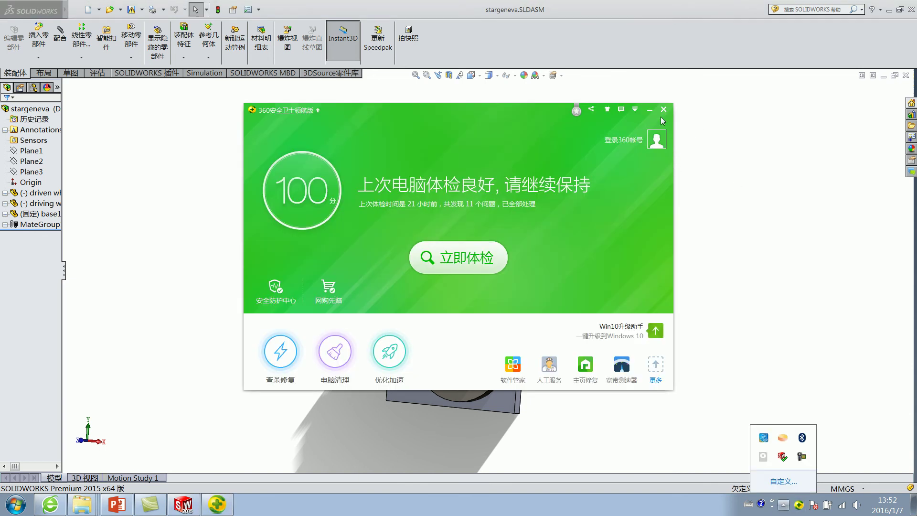
pyautogui.click(661, 110)
pyautogui.moveTo(392, 215); pyautogui.dragTo(382, 223, button='middle')
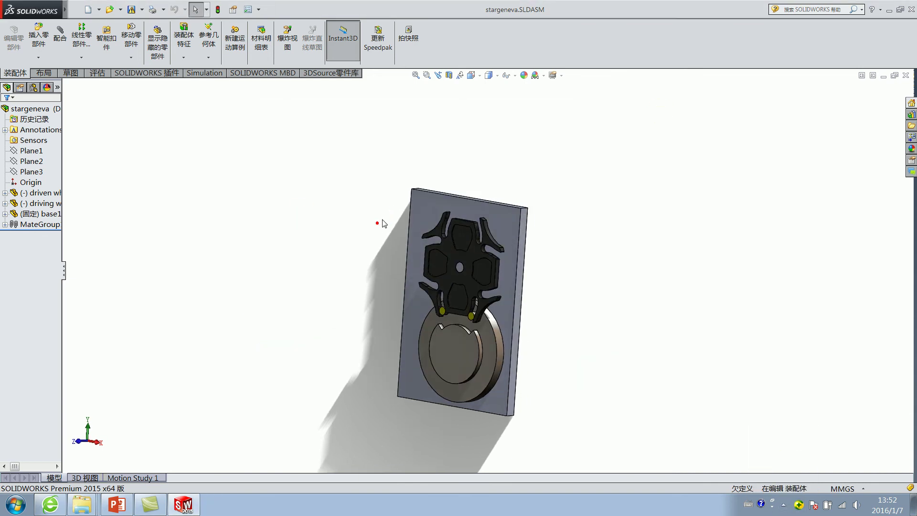
# Rotate the driving and driven wheels to test their motion, undoing each move
pyautogui.moveTo(491, 341); pyautogui.dragTo(475, 389)
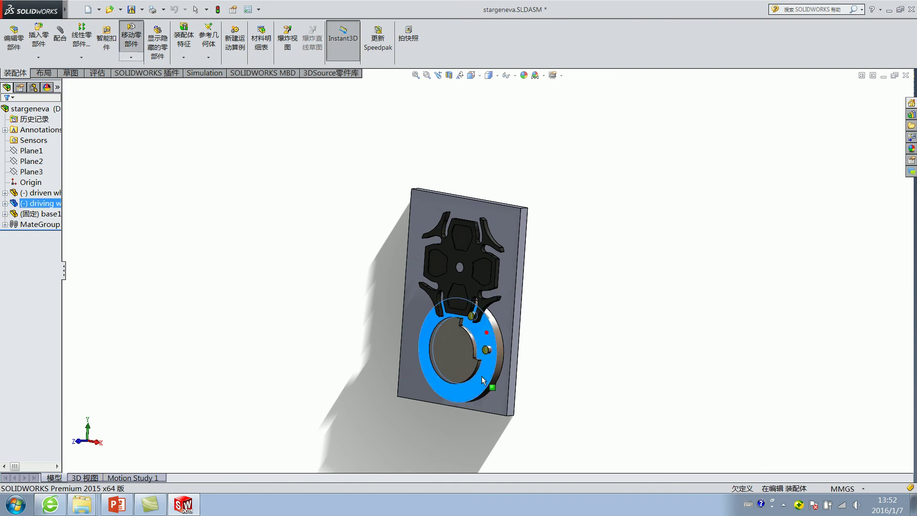
pyautogui.click(174, 9)
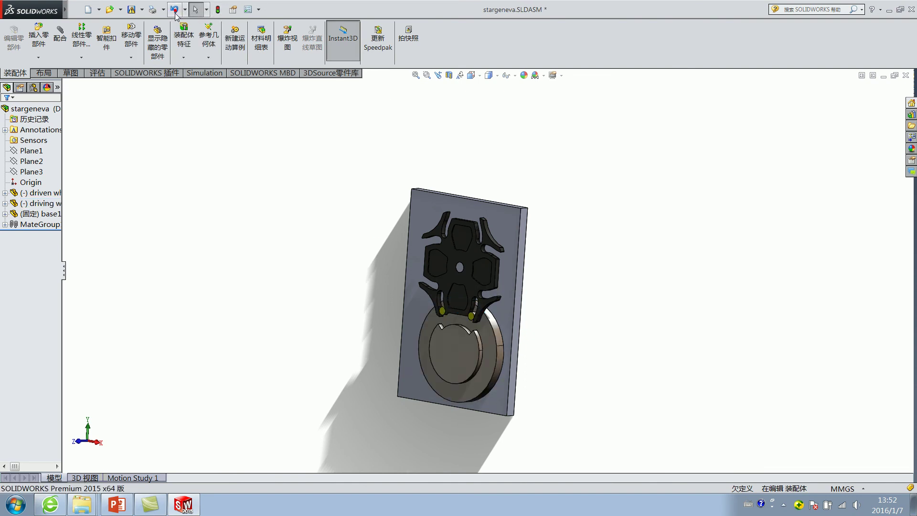
pyautogui.moveTo(492, 267); pyautogui.dragTo(485, 286)
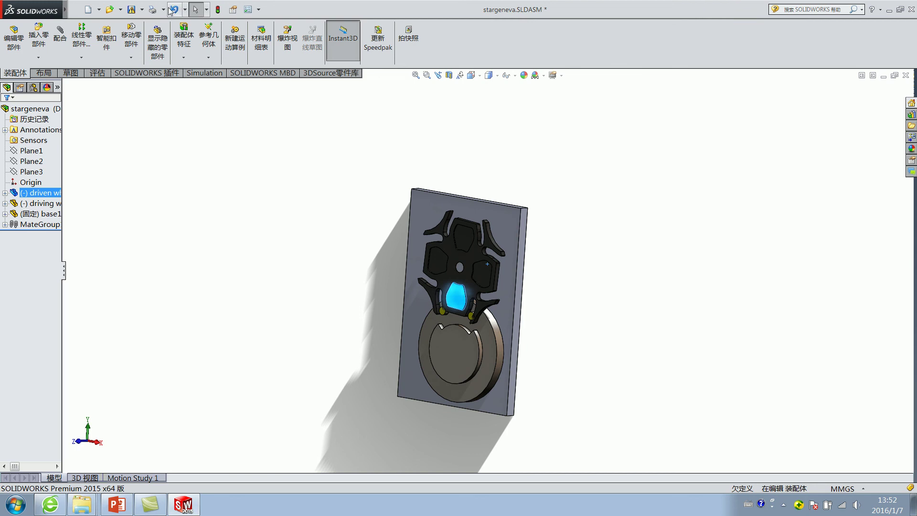
pyautogui.click(171, 10)
pyautogui.scroll(-5, 482, 305)
pyautogui.scroll(3, 481, 304)
pyautogui.moveTo(481, 304); pyautogui.dragTo(477, 353)
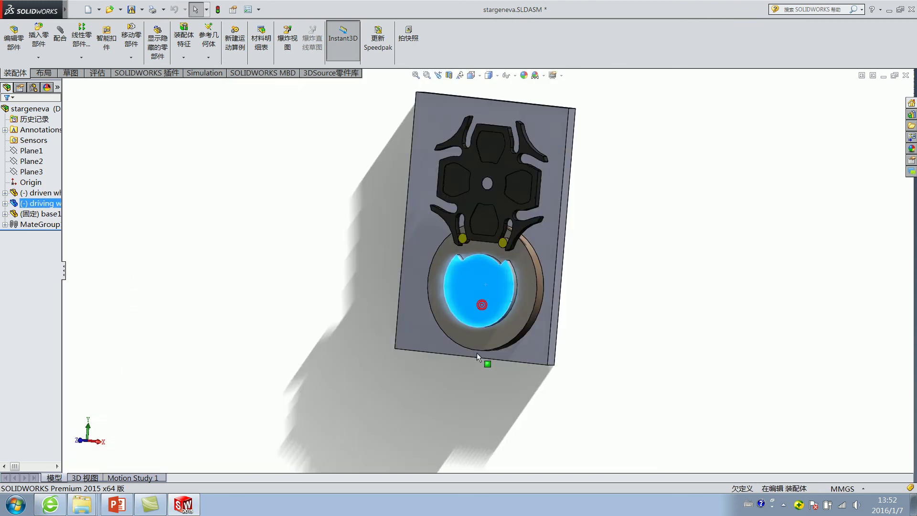
pyautogui.scroll(2, 489, 275)
# Bring up the Motion Study 1 timeline
pyautogui.click(508, 187)
pyautogui.click(315, 218)
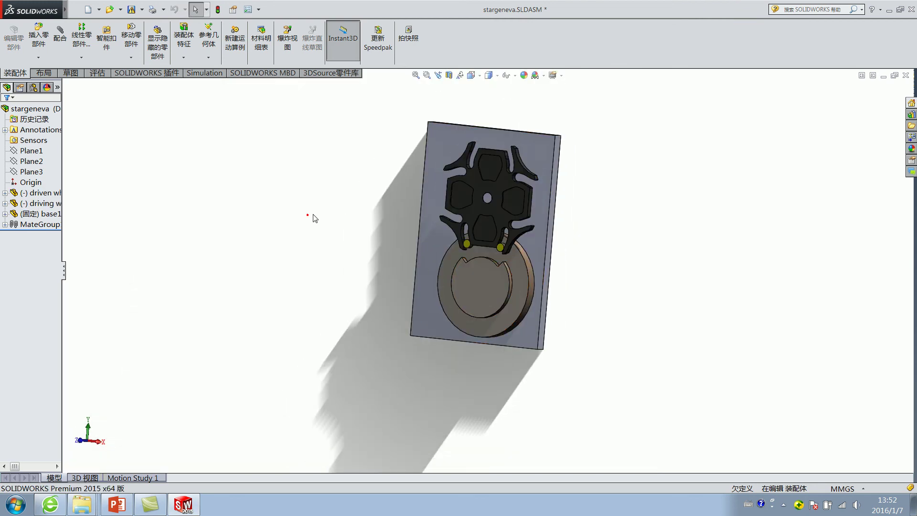
pyautogui.click(142, 478)
# Make the study a Motion Analysis and add a 60 RPM rotary motor on the driving wheel
pyautogui.click(29, 347)
pyautogui.click(16, 384)
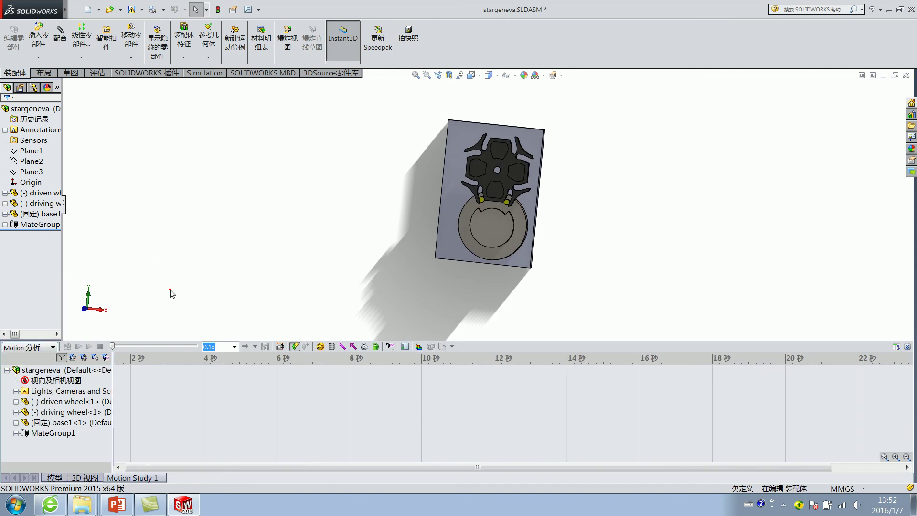
pyautogui.click(320, 346)
pyautogui.scroll(-5, 492, 224)
pyautogui.moveTo(492, 225)
pyautogui.mouseDown(button='middle')
pyautogui.moveTo(598, 242)
pyautogui.moveTo(600, 218)
pyautogui.mouseUp(button='middle')
pyautogui.click(598, 242)
pyautogui.scroll(5, 616, 248)
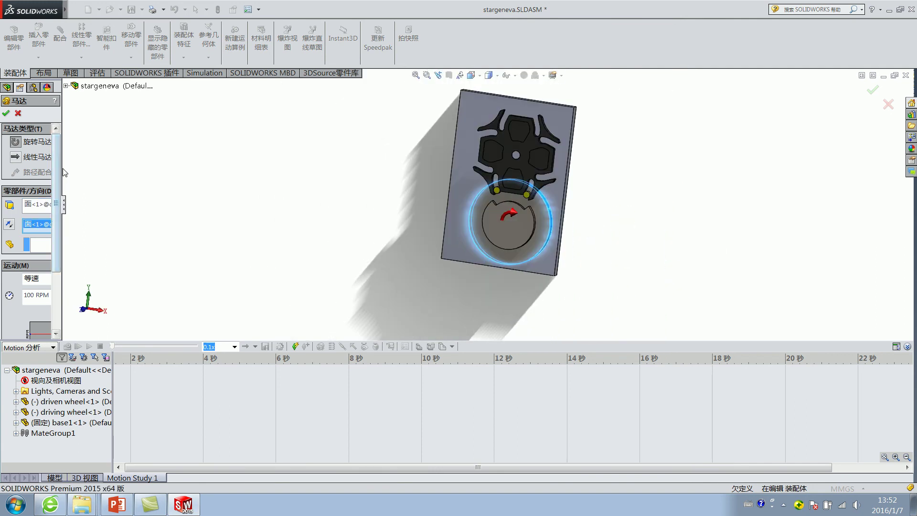
pyautogui.moveTo(62, 168); pyautogui.dragTo(161, 167)
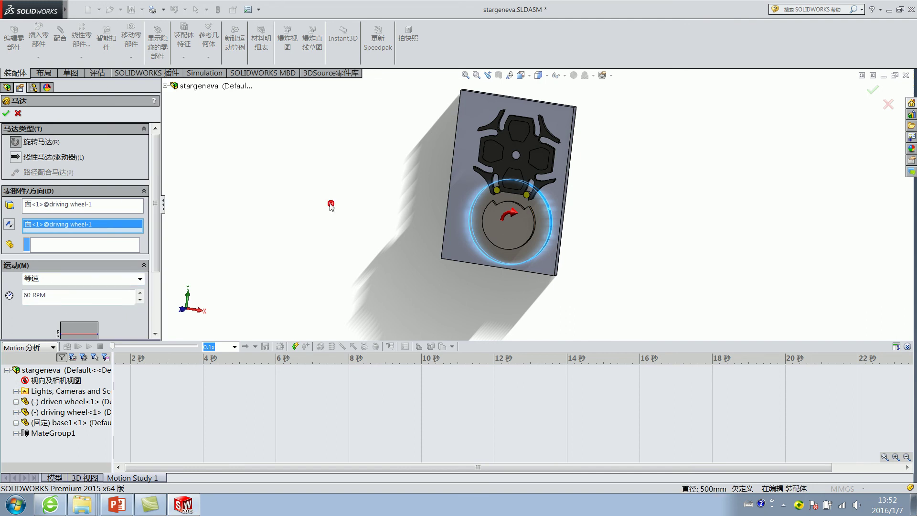
pyautogui.click(6, 114)
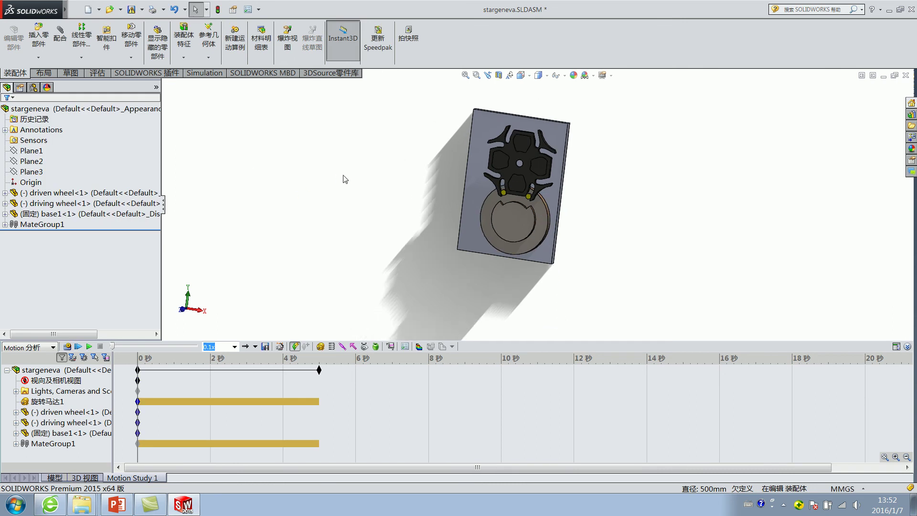
# Extend the study duration to 10 seconds and check the rotary motor's options
pyautogui.click(331, 391)
pyautogui.moveTo(319, 370); pyautogui.dragTo(386, 372)
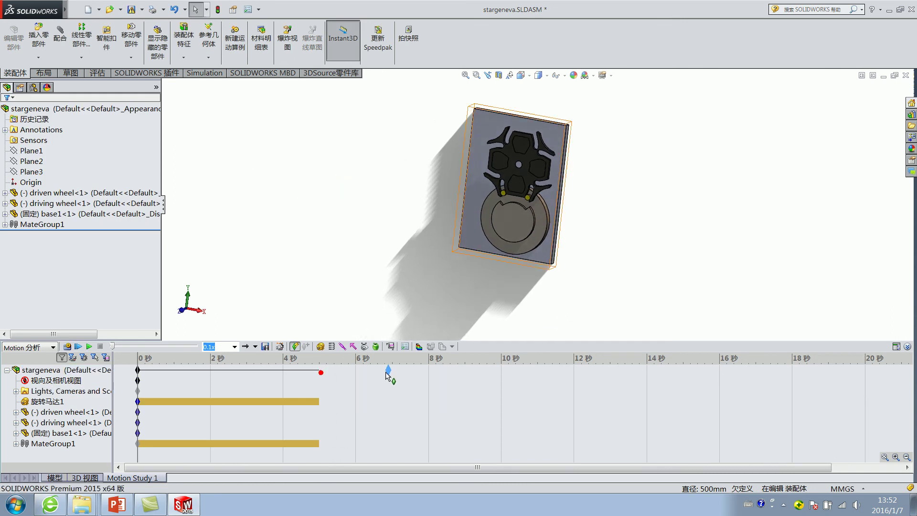
pyautogui.moveTo(494, 375); pyautogui.dragTo(501, 371)
pyautogui.click(400, 278)
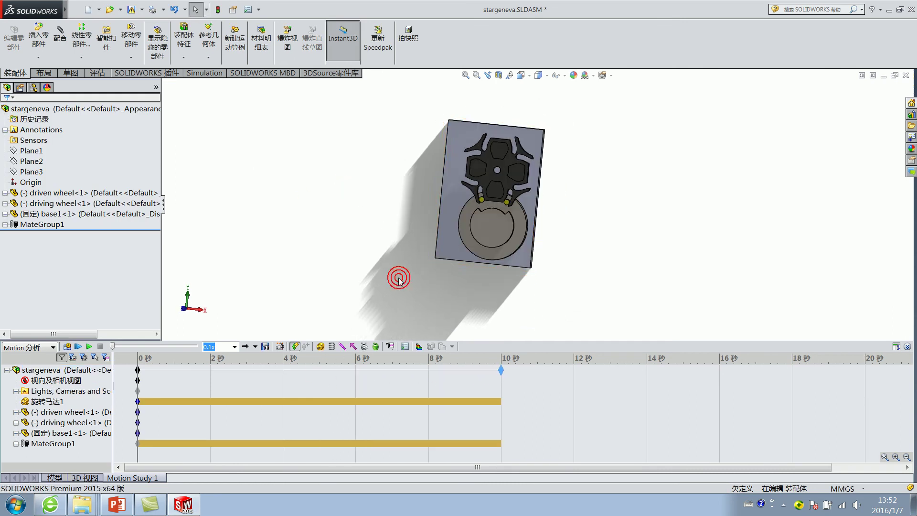
pyautogui.moveTo(504, 219); pyautogui.dragTo(533, 175, button='middle')
pyautogui.scroll(-3, 525, 209)
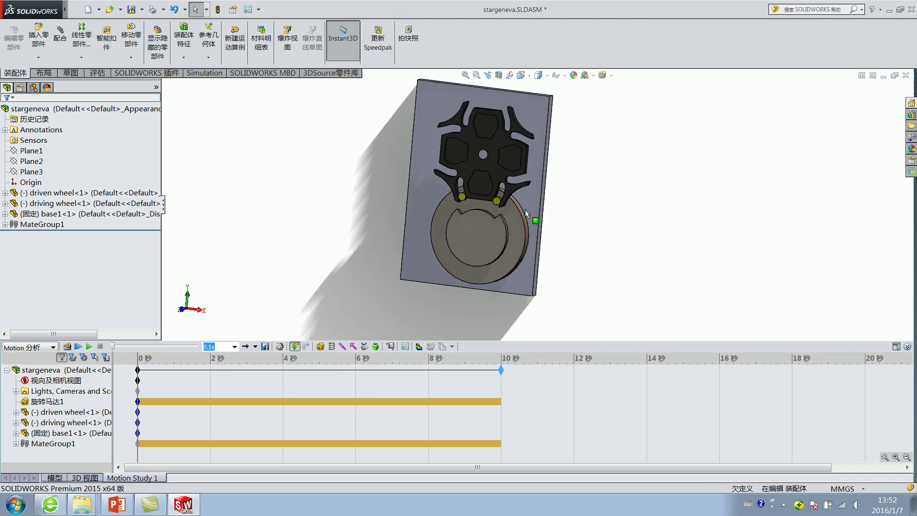
pyautogui.rightClick(50, 401)
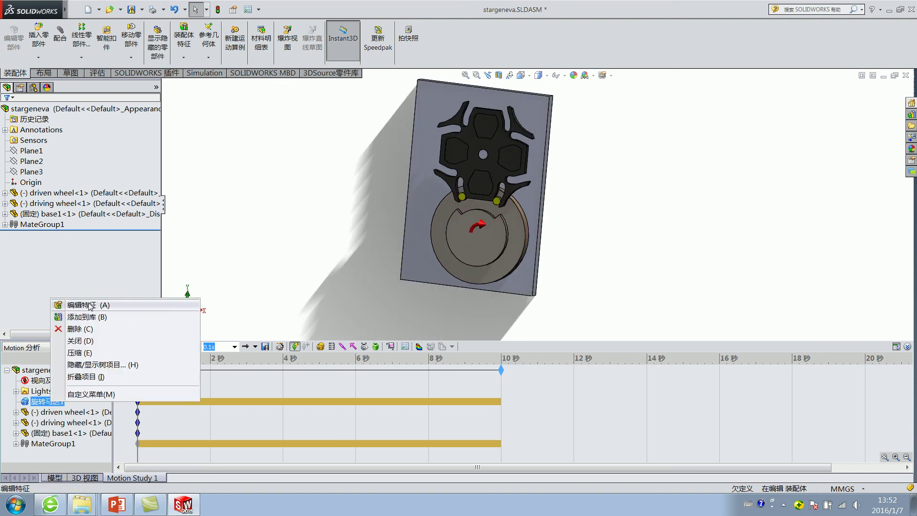
pyautogui.click(76, 341)
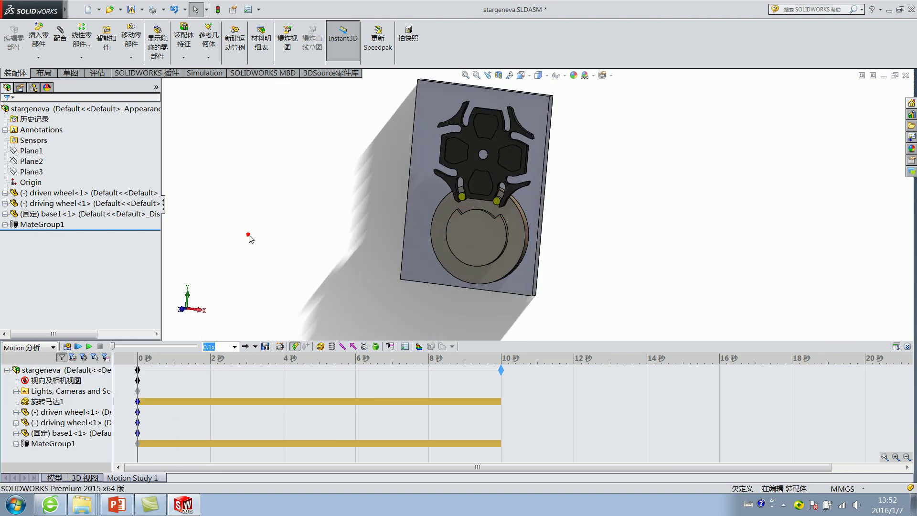
# Add a frictionless Steel (Dry) on Steel (Dry) solid contact between the driven and driving wheels
pyautogui.click(363, 347)
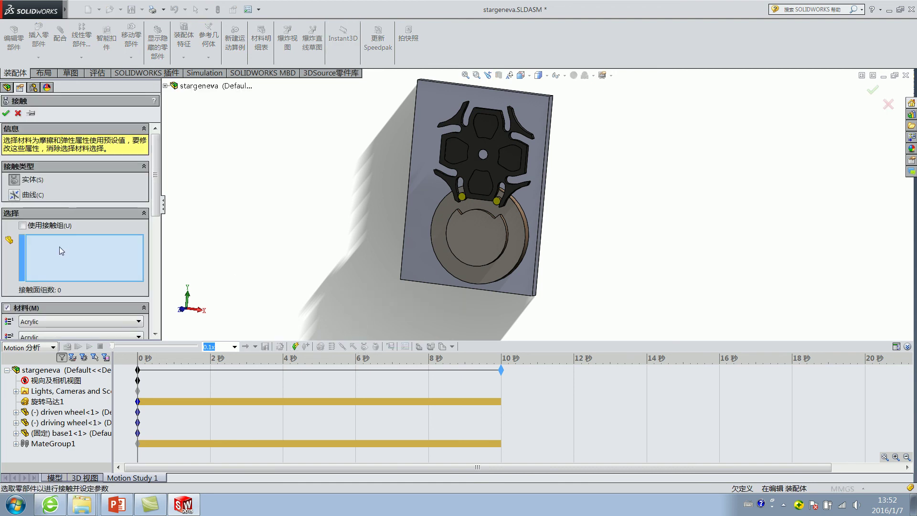
pyautogui.click(480, 152)
pyautogui.click(472, 229)
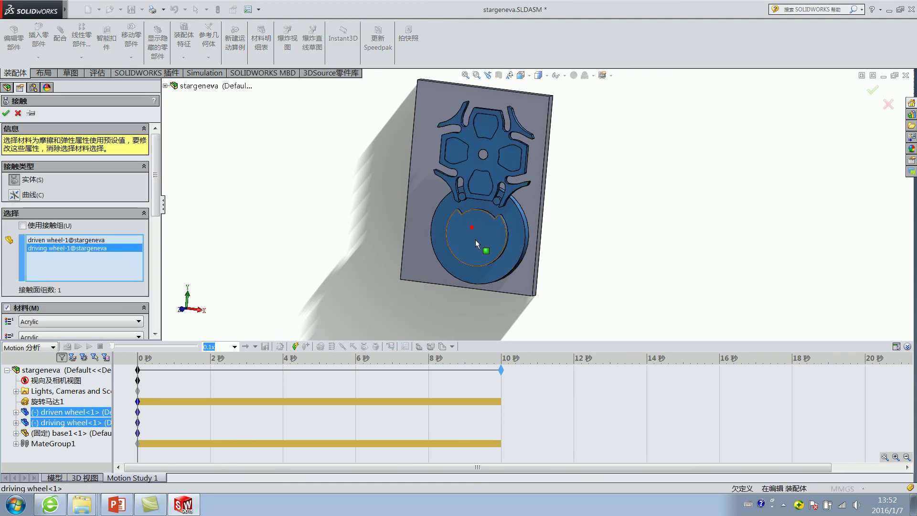
pyautogui.scroll(-3, 105, 212)
pyautogui.click(70, 257)
pyautogui.click(36, 317)
pyautogui.click(69, 275)
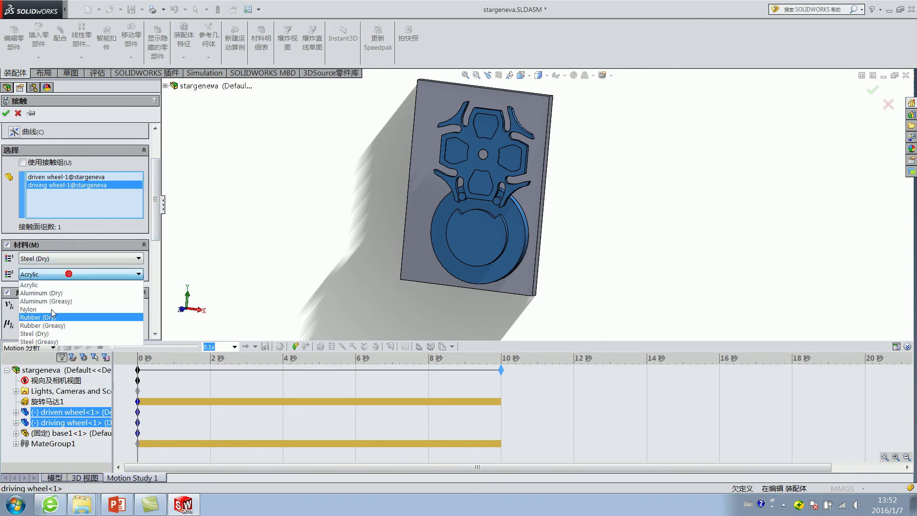
pyautogui.click(50, 333)
pyautogui.click(8, 293)
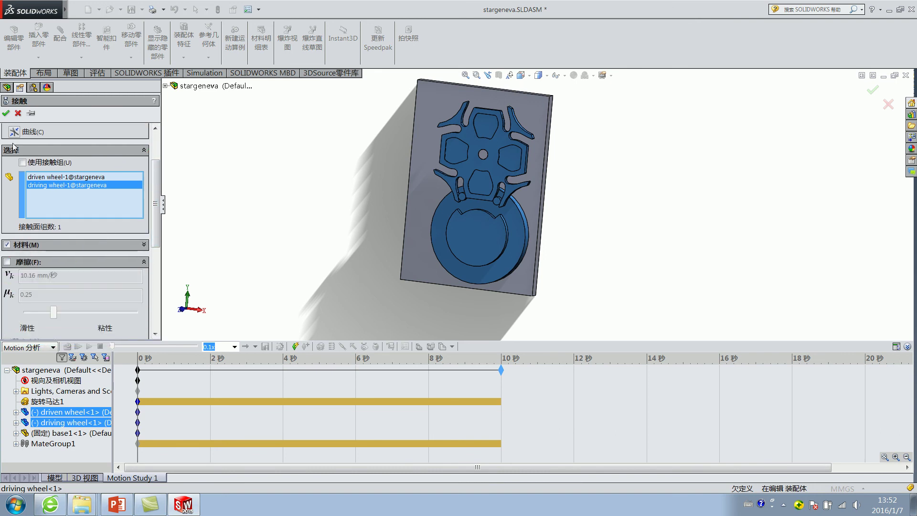
pyautogui.click(5, 113)
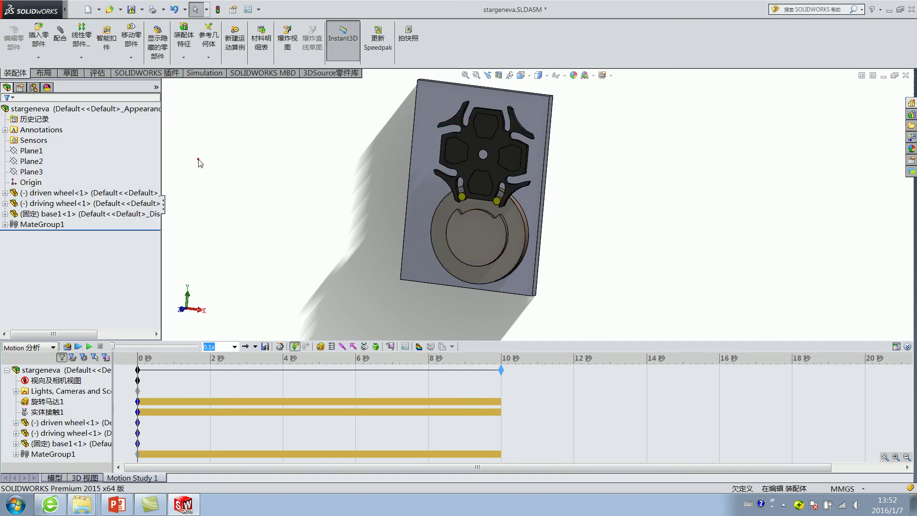
# Calculate the motion study, then recalculate it with the whole stargeneva assembly selected
pyautogui.click(68, 346)
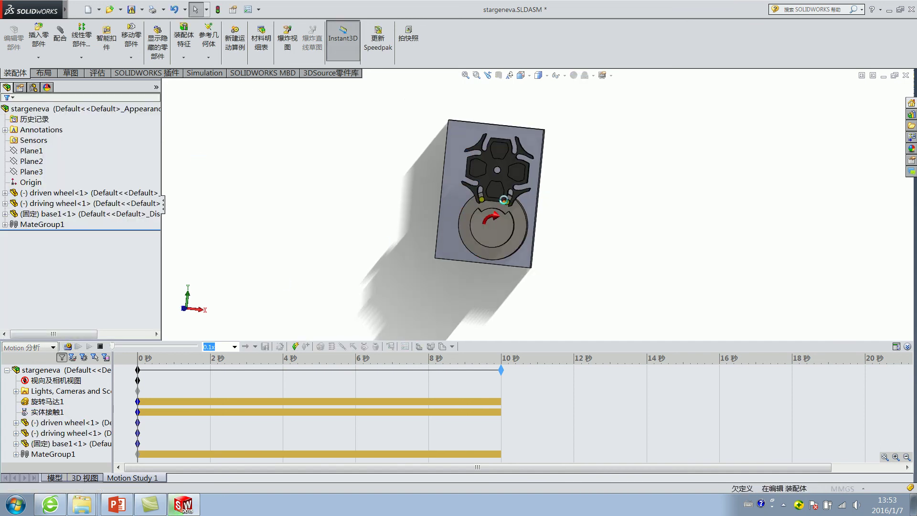
pyautogui.scroll(-3, 502, 206)
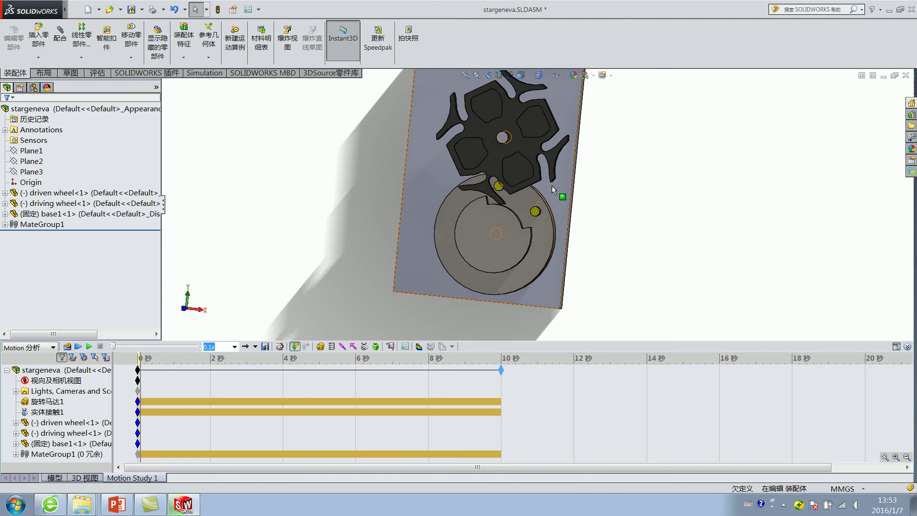
pyautogui.scroll(-3, 502, 187)
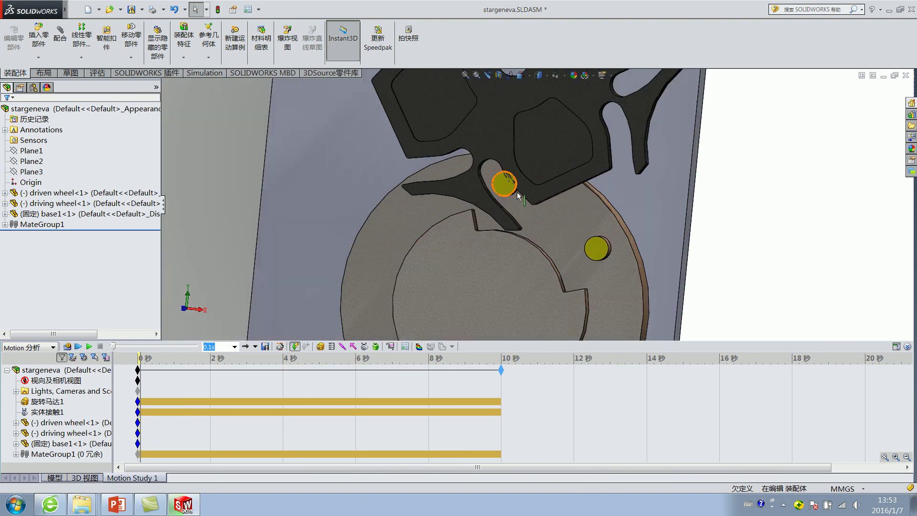
pyautogui.click(124, 363)
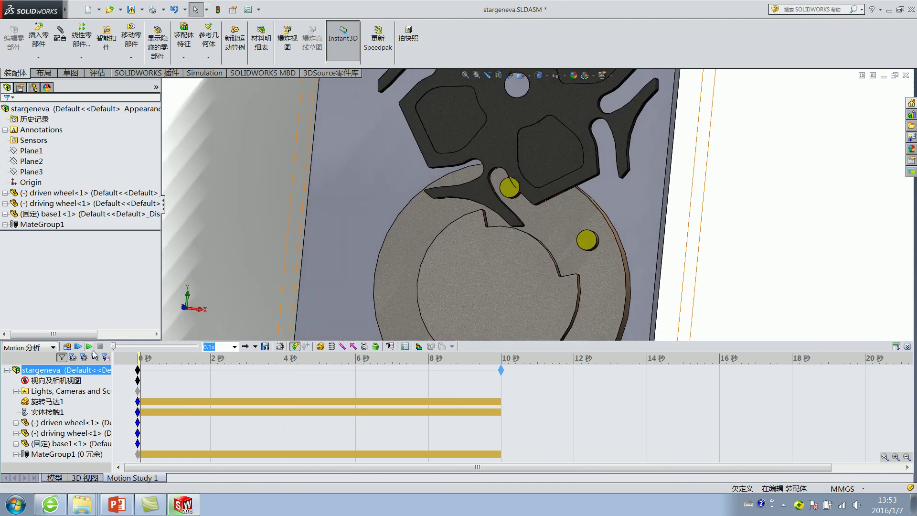
pyautogui.click(67, 346)
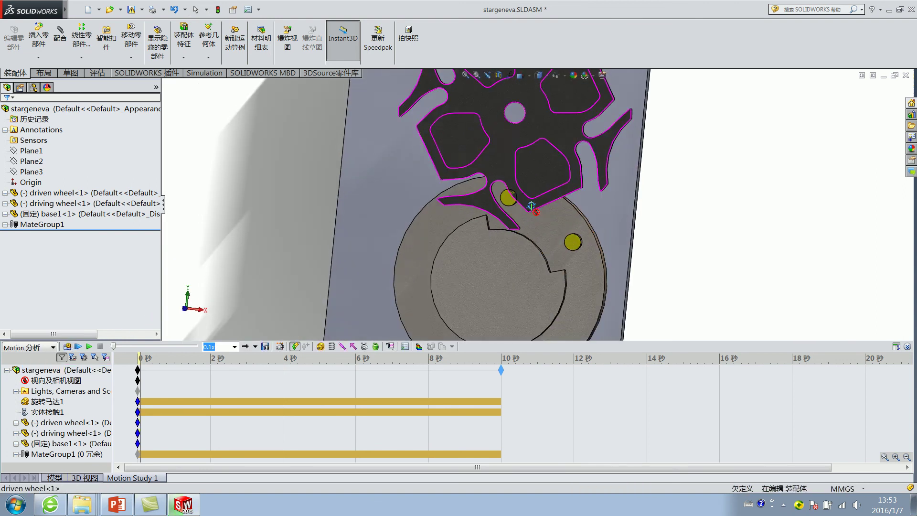
pyautogui.scroll(-3, 531, 206)
pyautogui.moveTo(523, 204); pyautogui.dragTo(529, 228, button='middle')
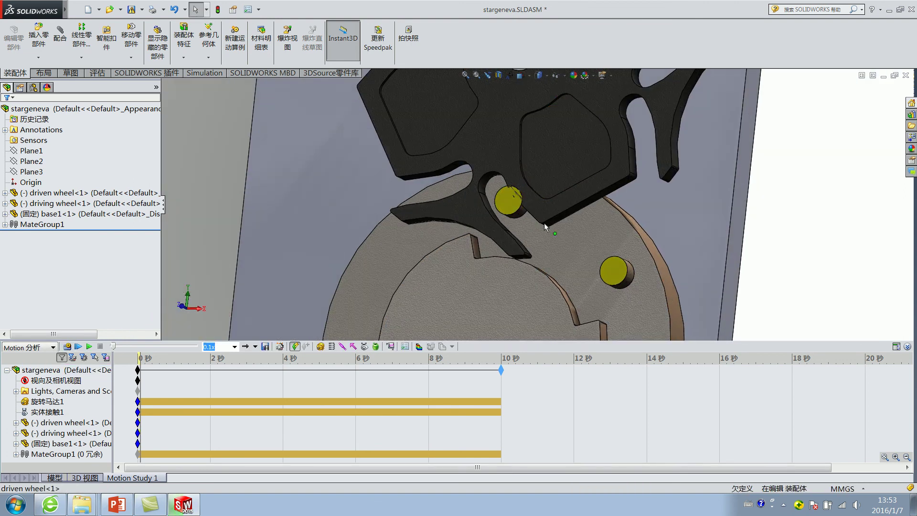
pyautogui.scroll(4, 476, 272)
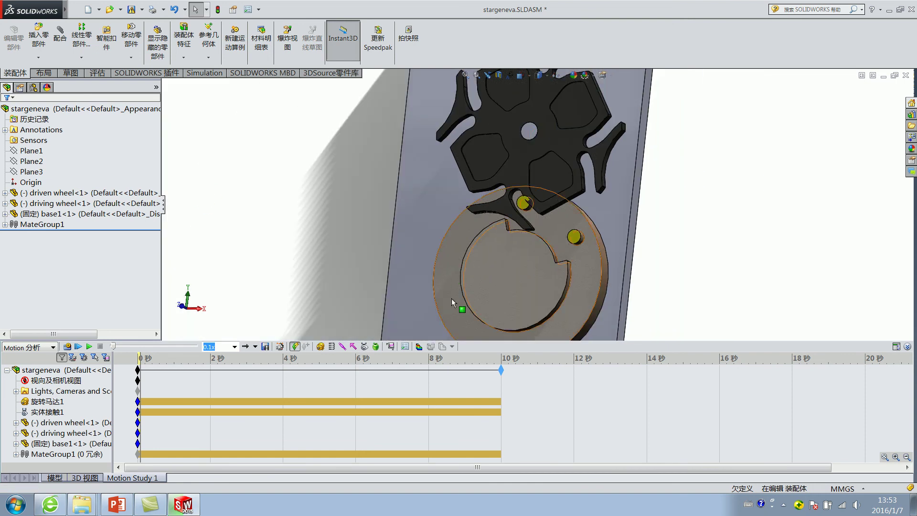
pyautogui.click(405, 346)
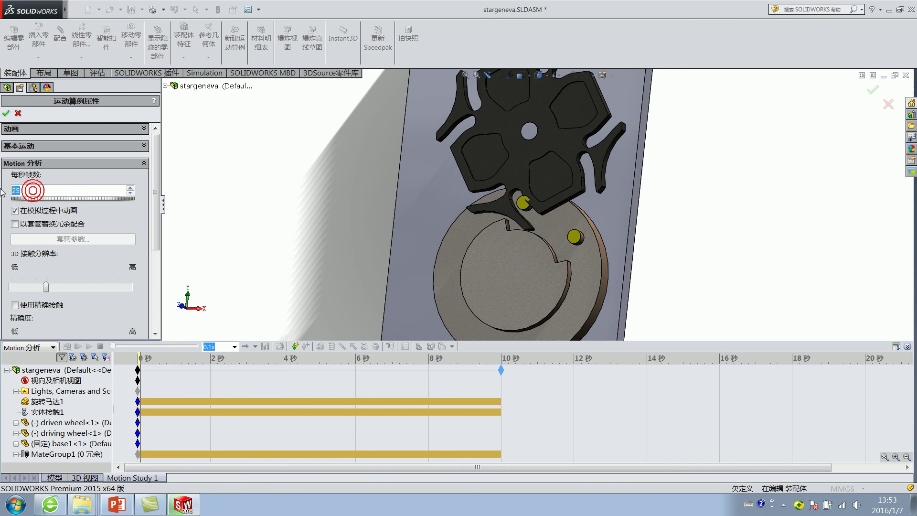
pyautogui.click(6, 113)
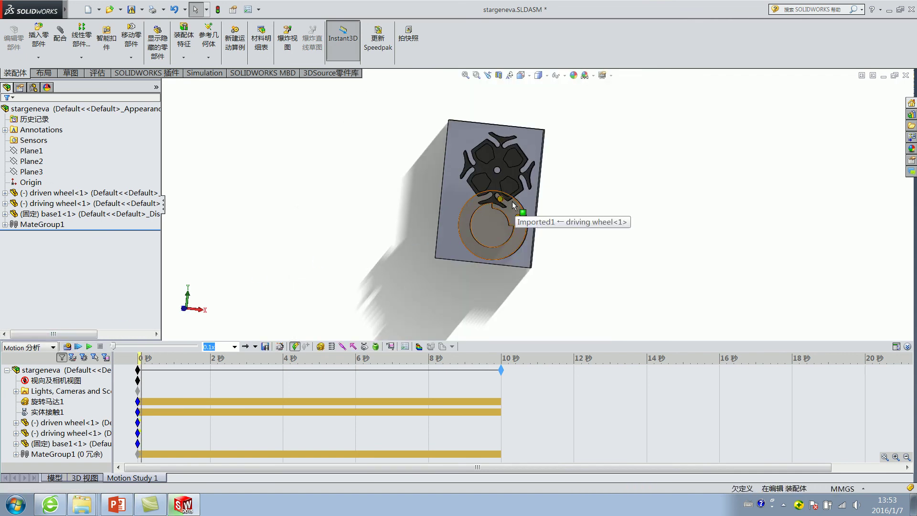
pyautogui.scroll(-4, 509, 203)
pyautogui.scroll(-2, 508, 202)
pyautogui.scroll(-3, 506, 196)
pyautogui.scroll(-3, 523, 195)
pyautogui.scroll(-3, 538, 194)
pyautogui.scroll(3, 530, 248)
pyautogui.scroll(2, 521, 268)
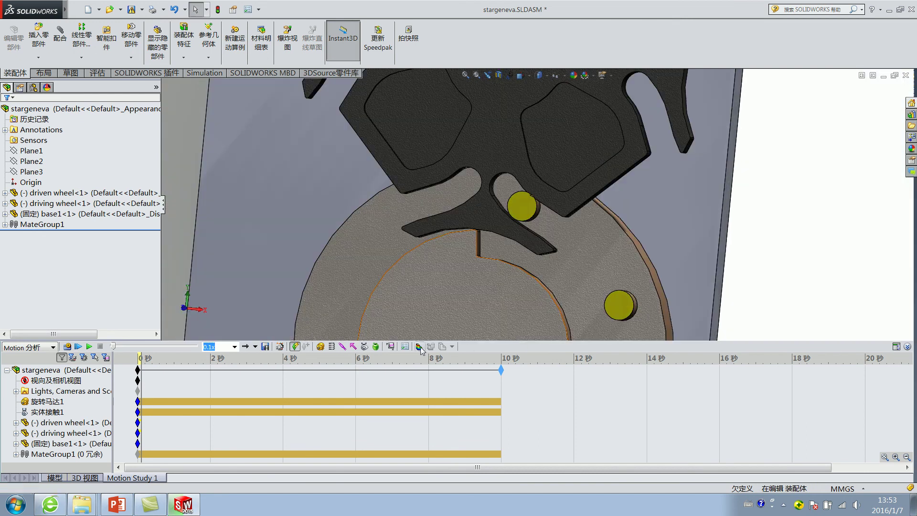
pyautogui.click(405, 346)
pyautogui.moveTo(158, 151); pyautogui.dragTo(159, 228)
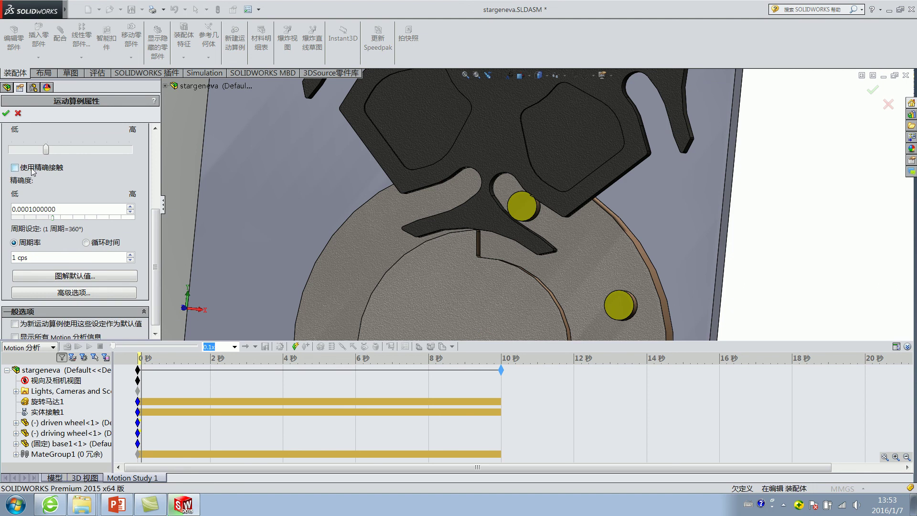
pyautogui.click(5, 112)
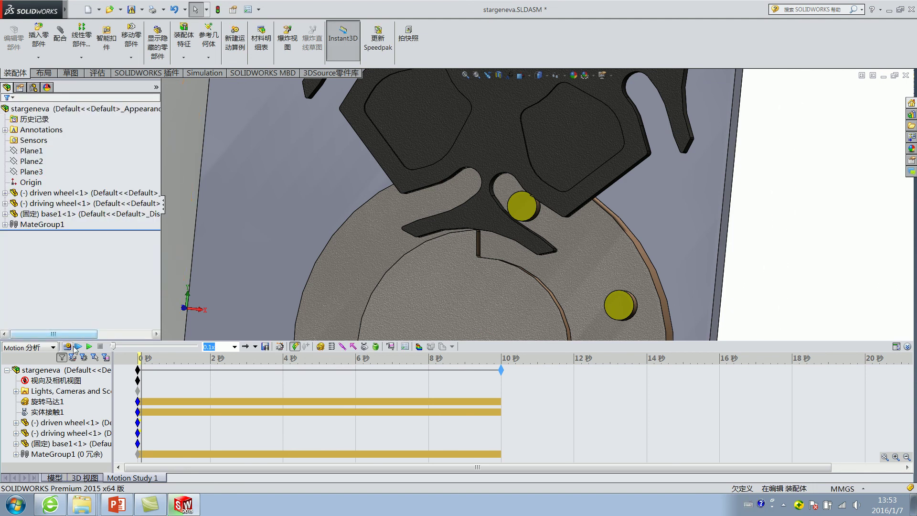
# Zoom to fit and move the study's end time from 10 s back to 4 s
pyautogui.press('f')
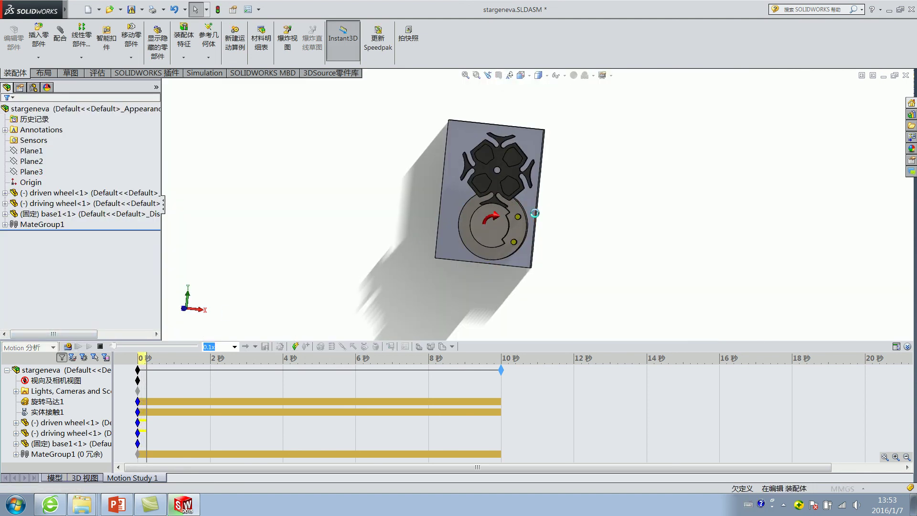
pyautogui.scroll(-3, 530, 208)
pyautogui.click(527, 210)
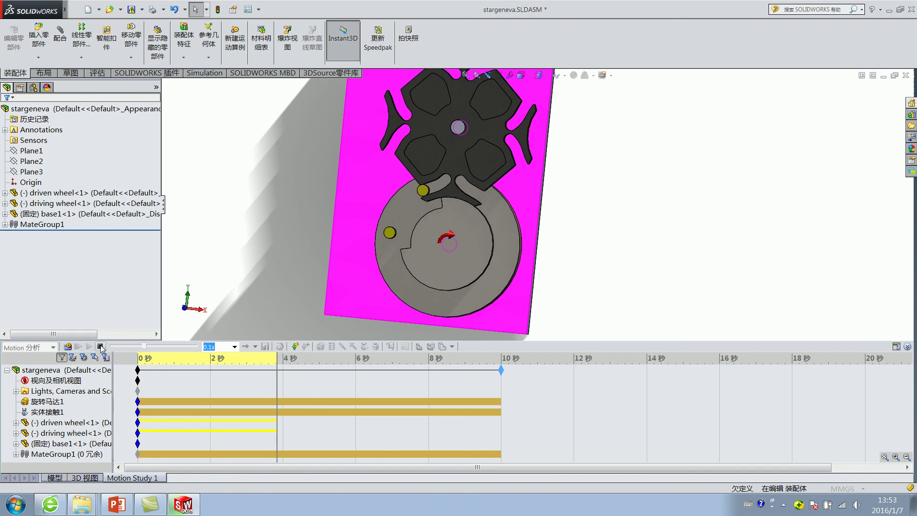
pyautogui.moveTo(433, 287); pyautogui.dragTo(446, 293, button='middle')
pyautogui.moveTo(501, 370); pyautogui.dragTo(283, 371)
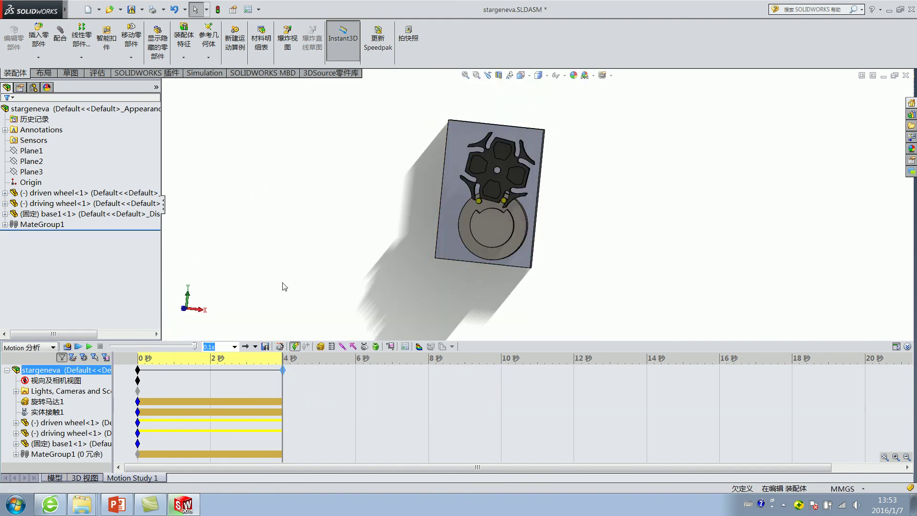
pyautogui.scroll(-5, 518, 204)
pyautogui.press('Escape')
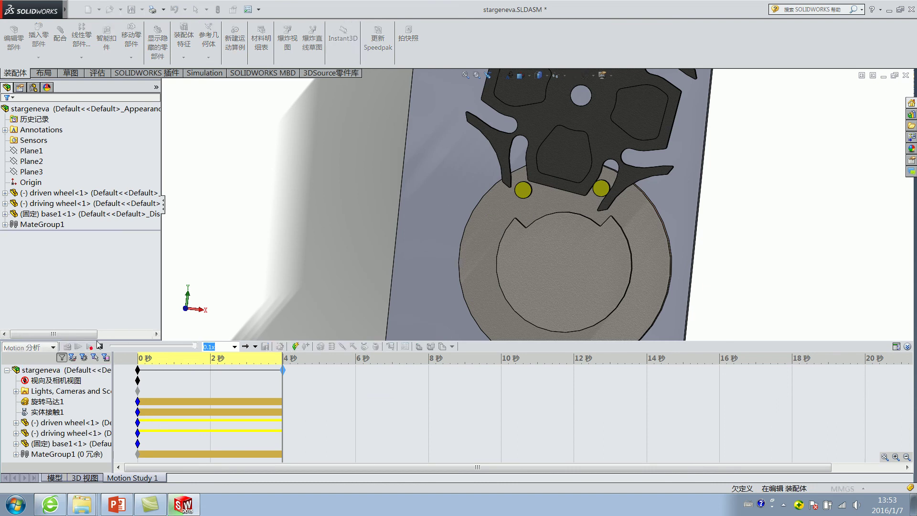
# Play and stop the motion study, then select both the driving and driven wheels
pyautogui.click(78, 346)
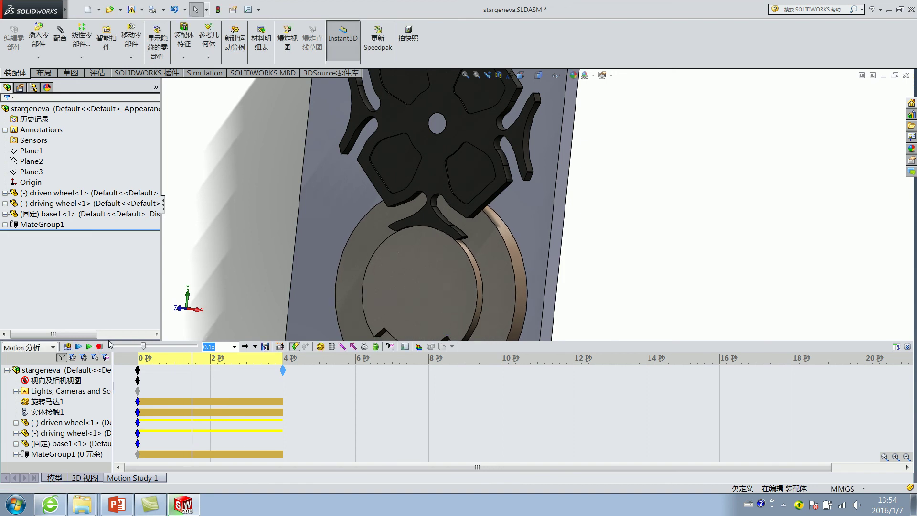
pyautogui.click(100, 345)
pyautogui.scroll(5, 495, 182)
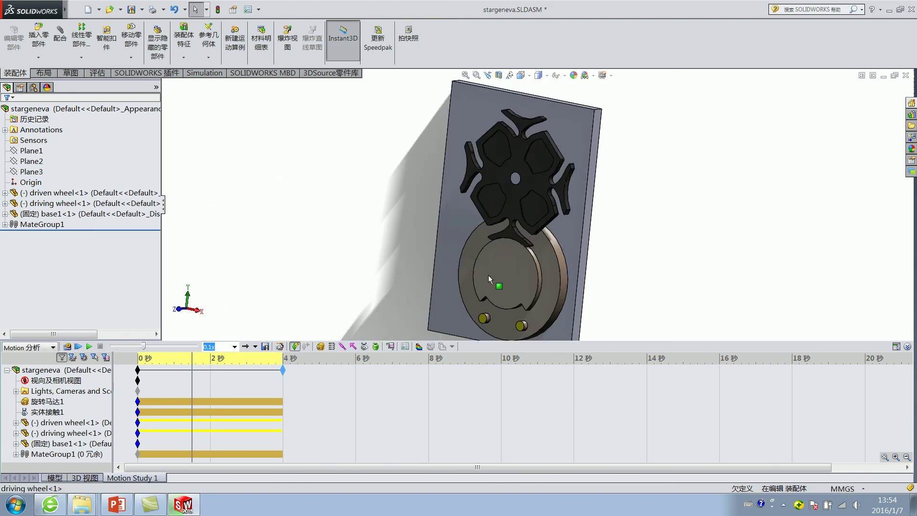
pyautogui.click(515, 254)
pyautogui.scroll(-5, 515, 254)
pyautogui.scroll(-3, 472, 305)
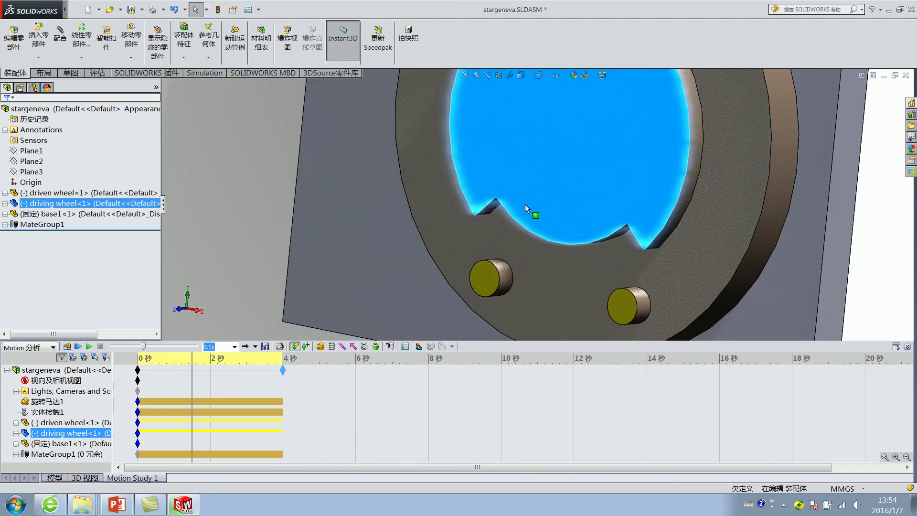
pyautogui.scroll(2, 500, 269)
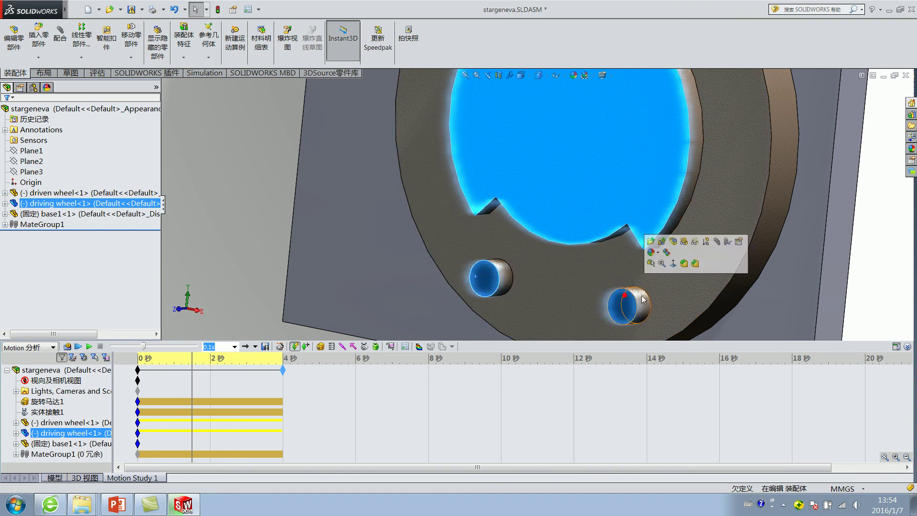
pyautogui.scroll(5, 630, 287)
pyautogui.scroll(-3, 554, 195)
pyautogui.keyDown('ctrl'); pyautogui.click(517, 158); pyautogui.keyUp('ctrl')
pyautogui.scroll(1, 516, 159)
pyautogui.scroll(-3, 572, 179)
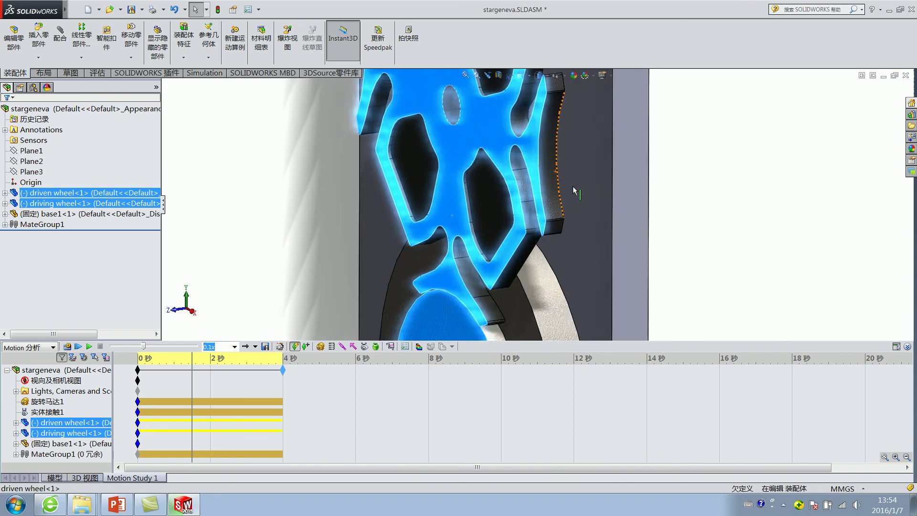
# Orbit around the wheels for close-ups of the driven wheel and the driving wheel's edge
pyautogui.moveTo(572, 179); pyautogui.dragTo(553, 198, button='middle')
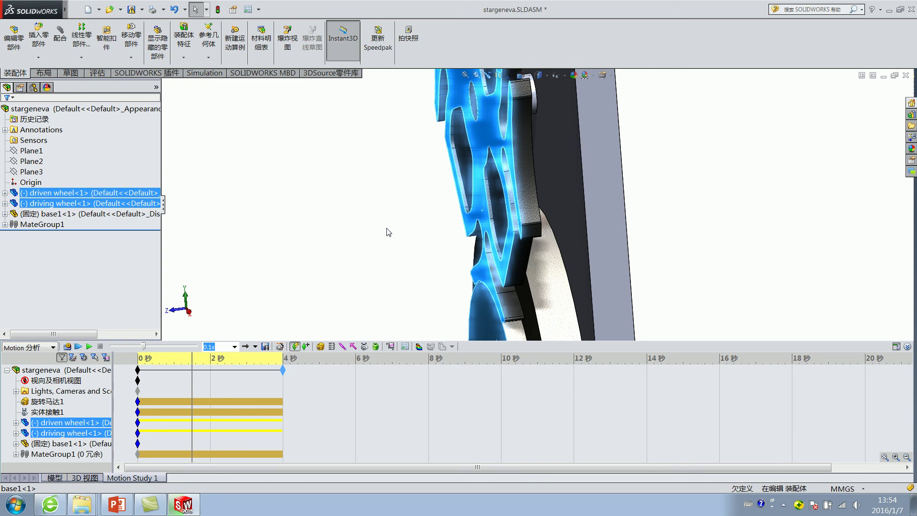
pyautogui.scroll(-4, 490, 200)
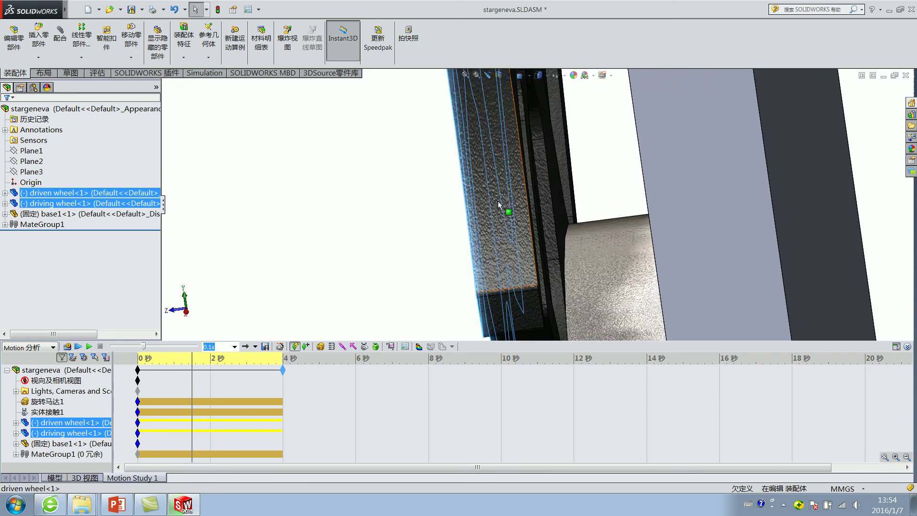
pyautogui.moveTo(497, 204); pyautogui.dragTo(509, 265, button='middle')
pyautogui.scroll(5, 509, 265)
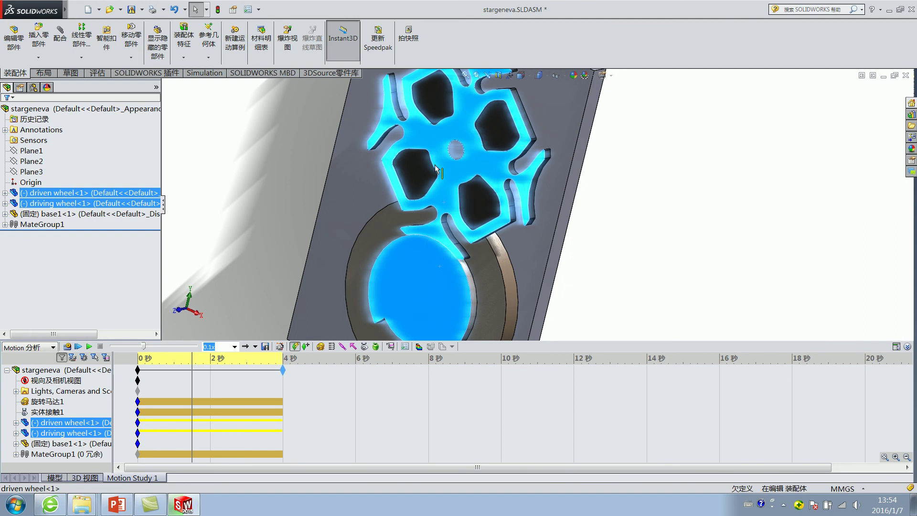
pyautogui.moveTo(440, 234); pyautogui.dragTo(508, 203, button='middle')
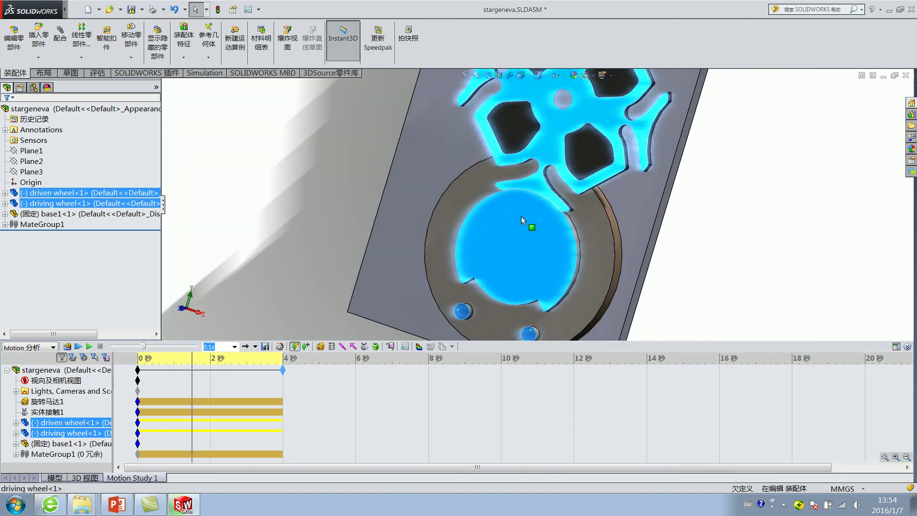
pyautogui.moveTo(492, 198); pyautogui.dragTo(562, 227, button='middle')
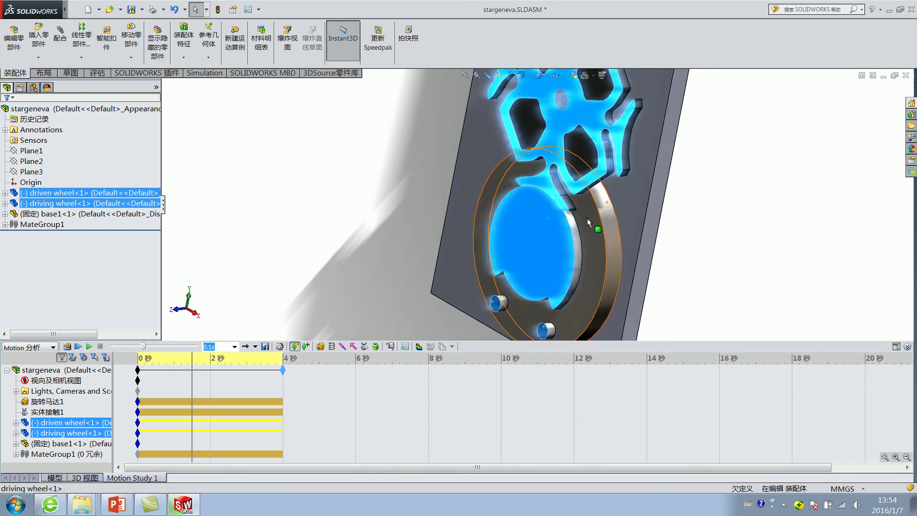
pyautogui.scroll(-4, 563, 227)
pyautogui.scroll(5, 558, 225)
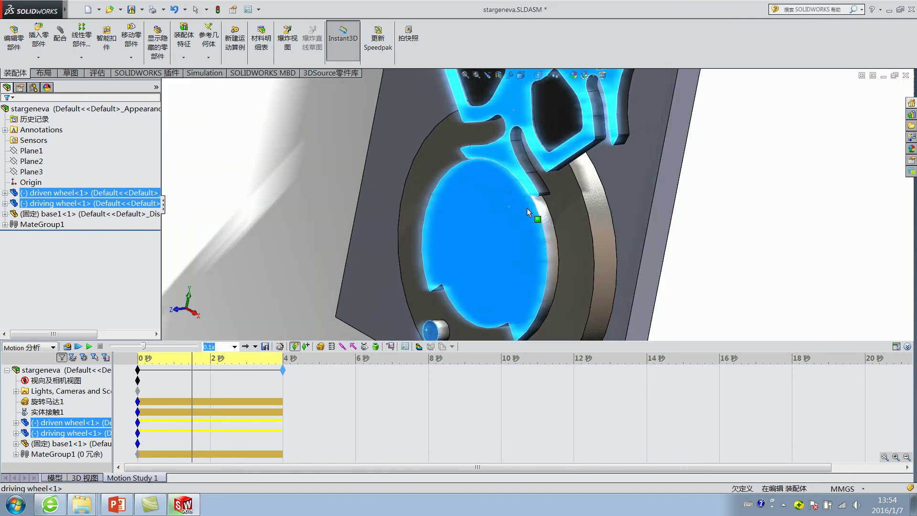
pyautogui.click(270, 171)
pyautogui.moveTo(299, 193); pyautogui.dragTo(350, 171, button='middle')
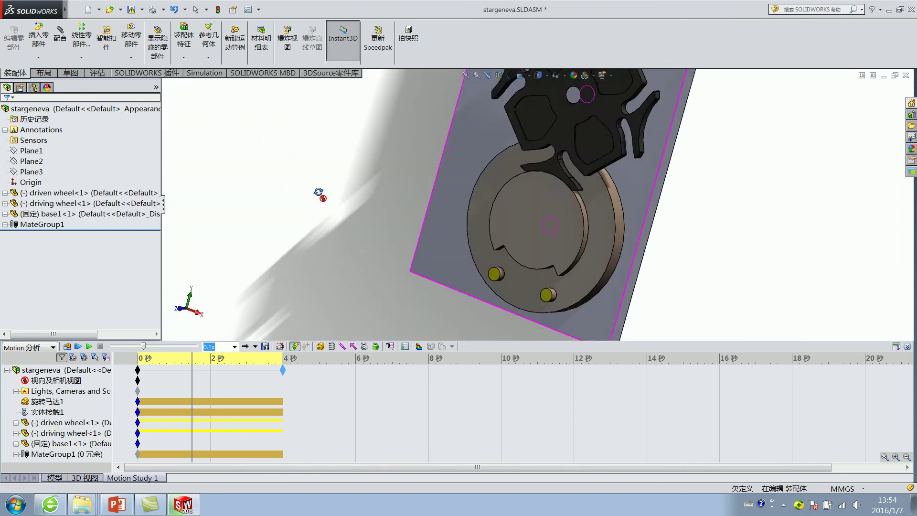
# Return the study to time zero and start a new contact definition
pyautogui.moveTo(192, 357); pyautogui.dragTo(138, 358)
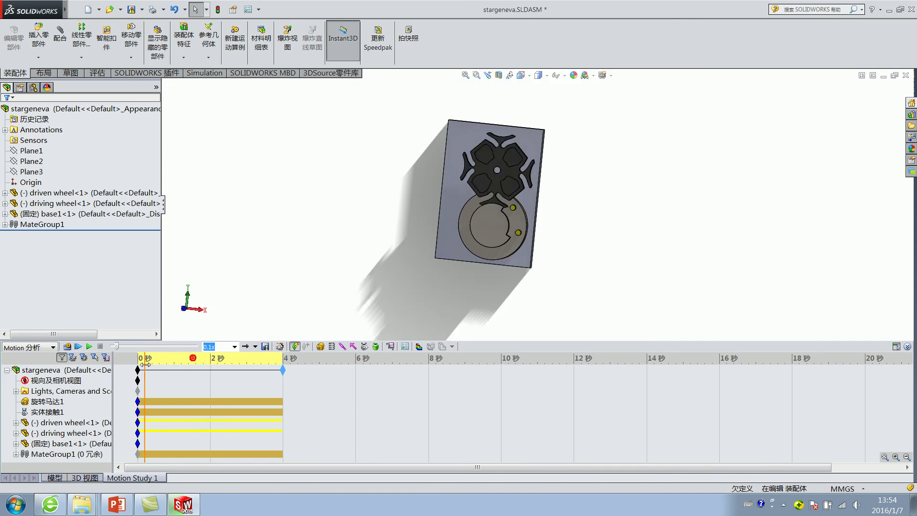
pyautogui.scroll(-3, 475, 220)
pyautogui.scroll(-2, 498, 201)
pyautogui.scroll(-3, 497, 201)
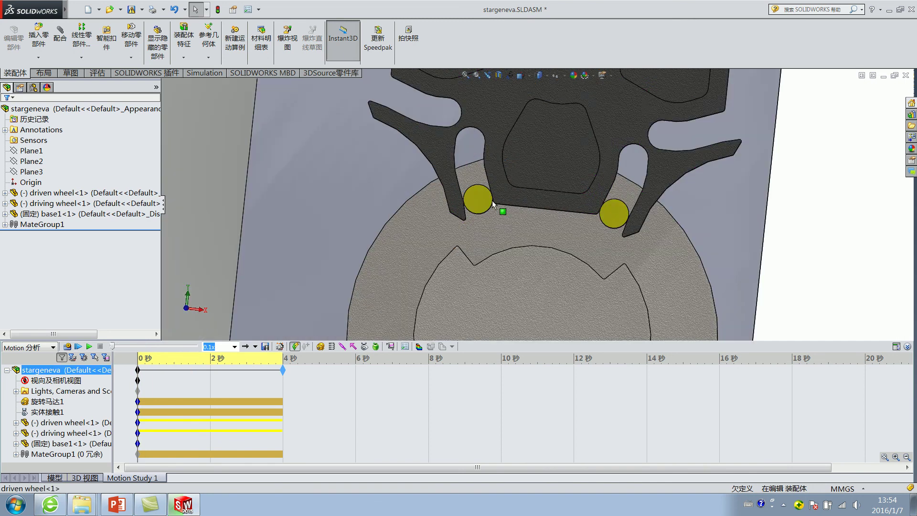
pyautogui.click(365, 346)
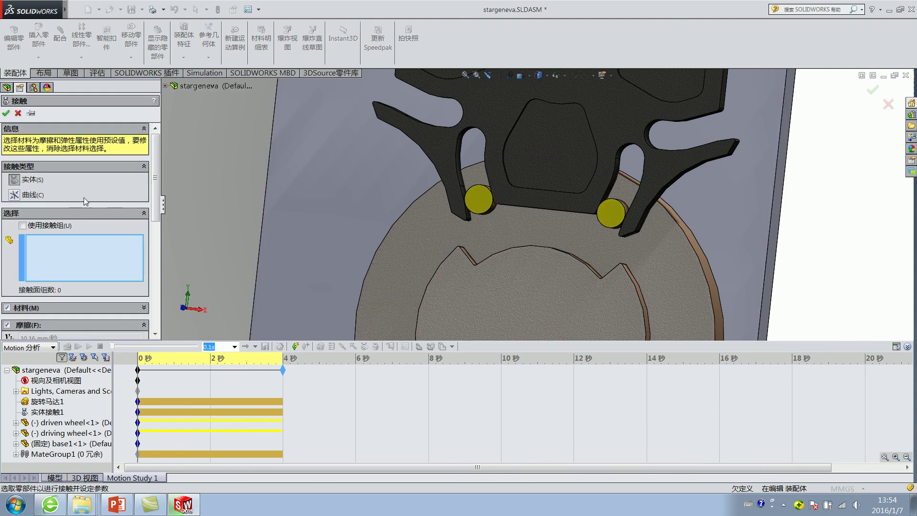
pyautogui.click(14, 195)
pyautogui.scroll(-2, 158, 165)
pyautogui.scroll(2, 46, 245)
pyautogui.scroll(-2, 277, 119)
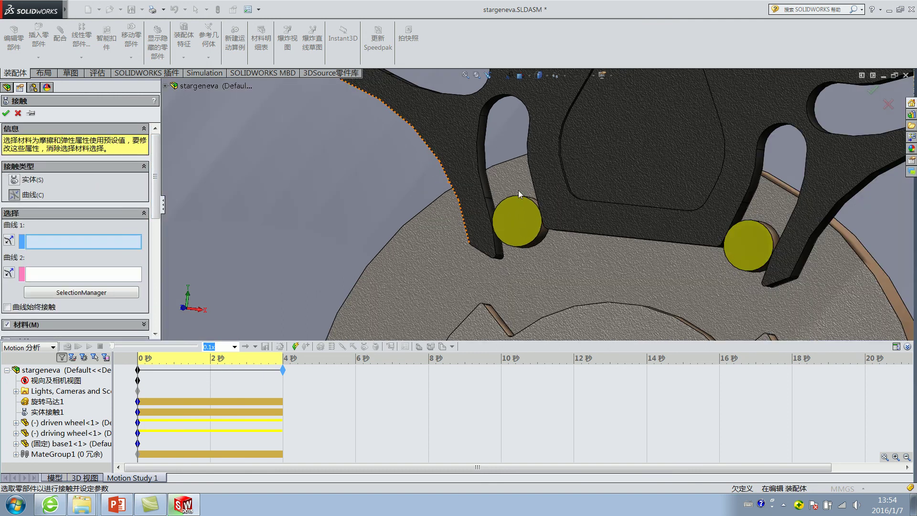
pyautogui.click(520, 244)
pyautogui.scroll(2, 521, 239)
pyautogui.scroll(2, 526, 215)
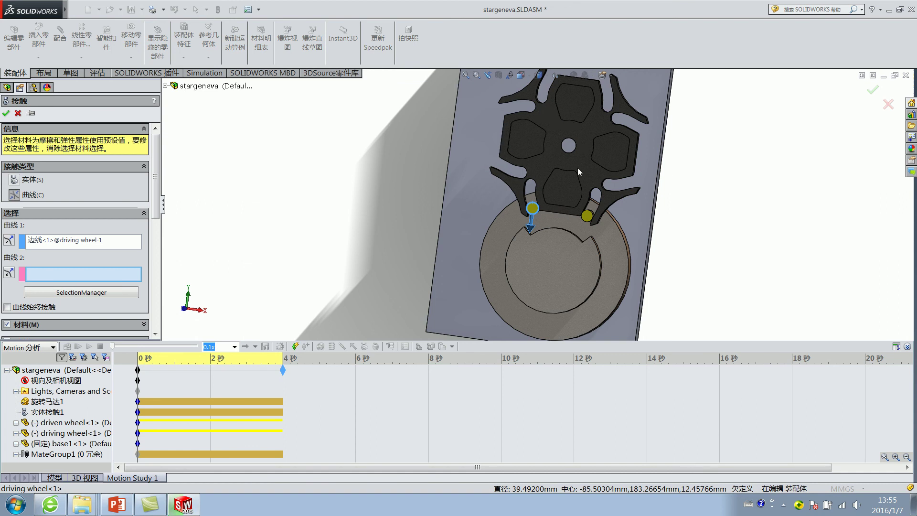
pyautogui.click(93, 240)
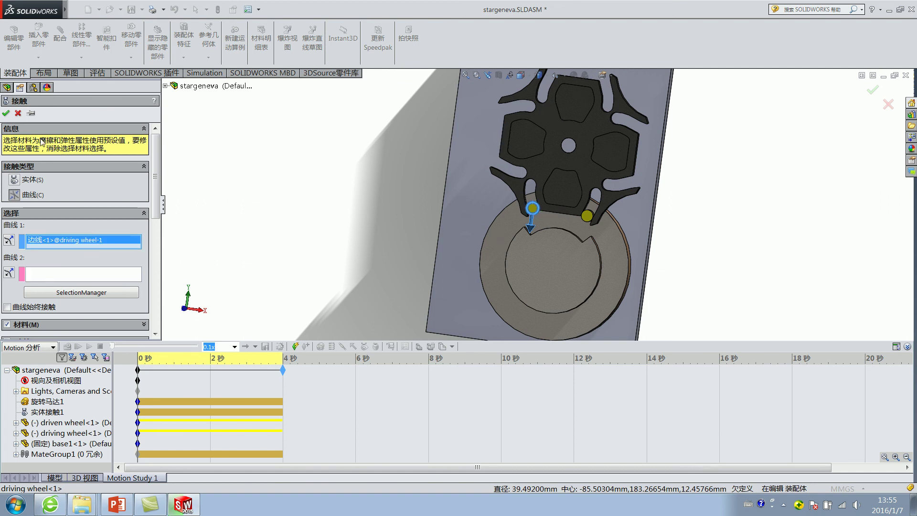
pyautogui.click(16, 113)
pyautogui.scroll(-3, 571, 246)
pyautogui.click(467, 183)
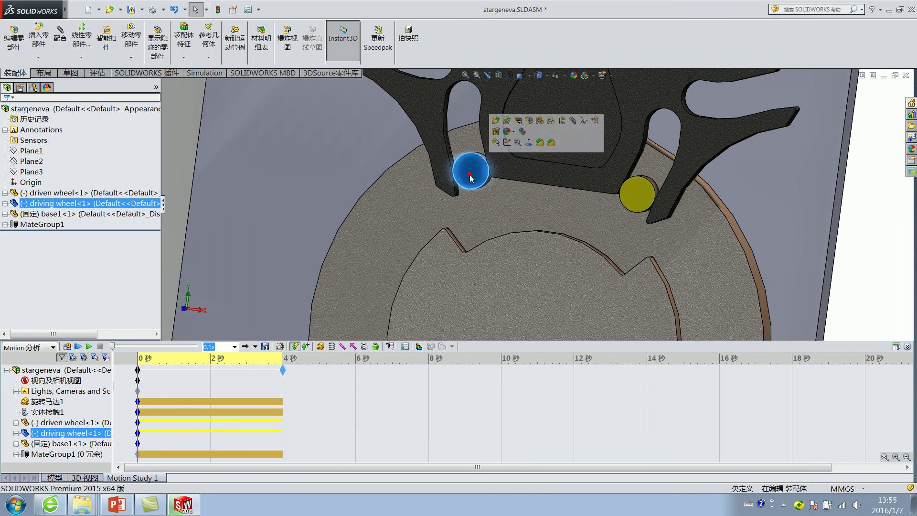
pyautogui.keyDown('ctrl'); pyautogui.click(514, 165); pyautogui.keyUp('ctrl')
pyautogui.scroll(5, 514, 164)
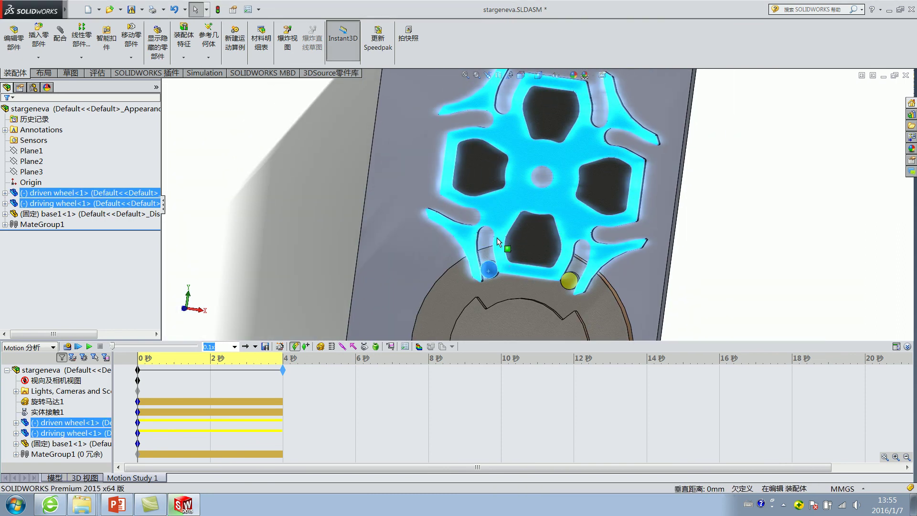
pyautogui.keyDown('ctrl'); pyautogui.click(569, 280); pyautogui.keyUp('ctrl')
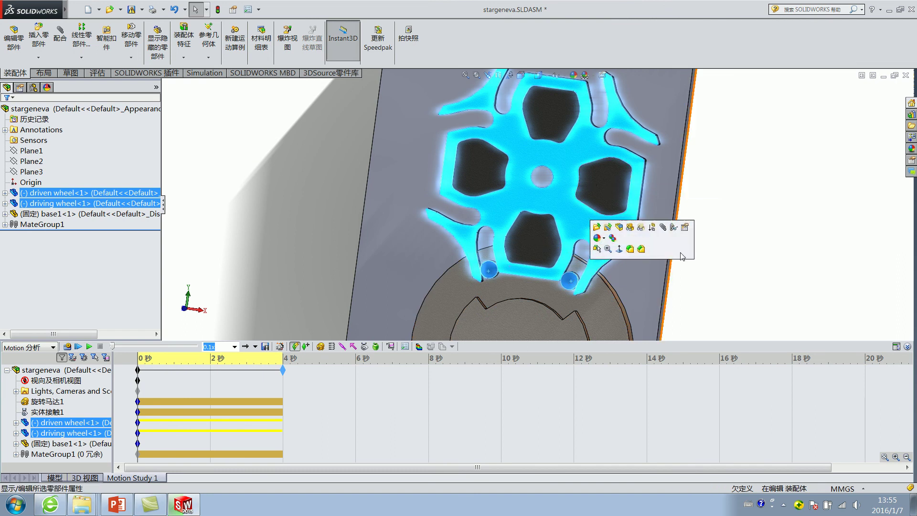
pyautogui.moveTo(597, 258)
pyautogui.mouseDown(button='middle')
pyautogui.moveTo(568, 277)
pyautogui.moveTo(597, 267)
pyautogui.mouseUp(button='middle')
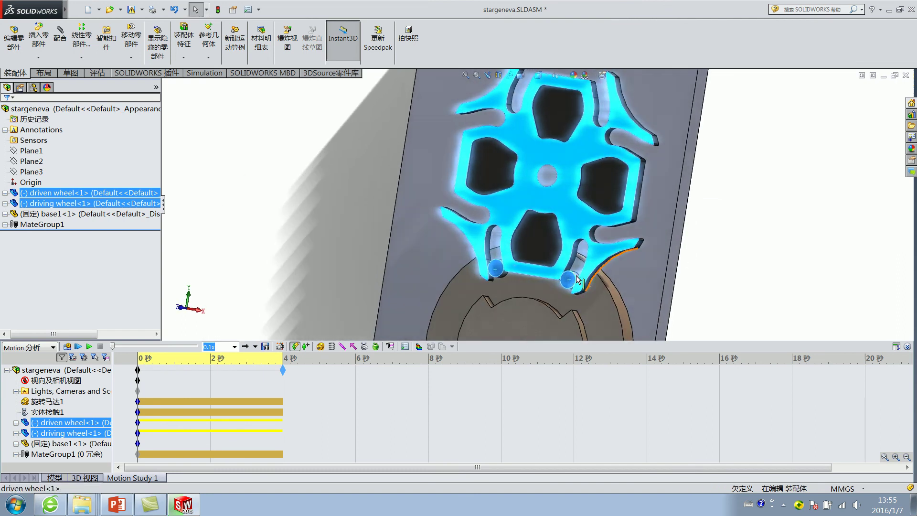
pyautogui.click(719, 236)
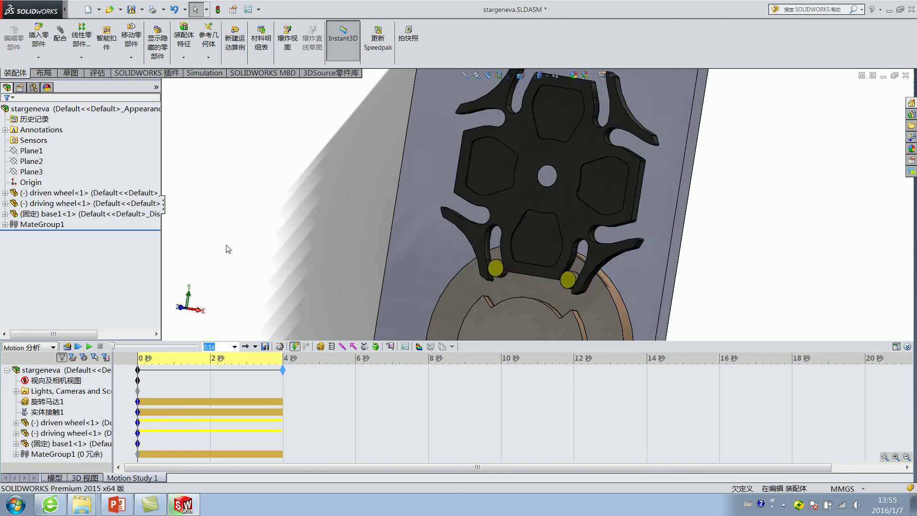
# Start a curve-to-curve contact with the pin's circular edge as the first curve
pyautogui.click(364, 346)
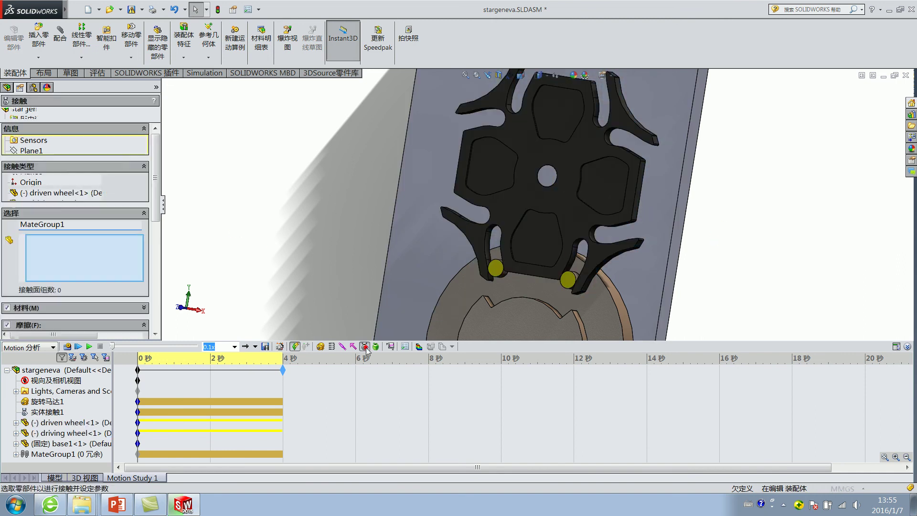
pyautogui.click(14, 194)
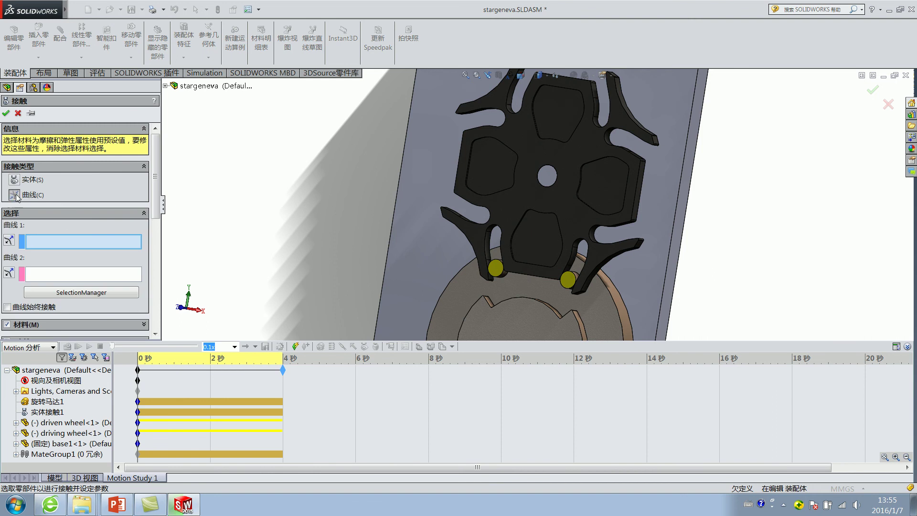
pyautogui.scroll(-5, 512, 256)
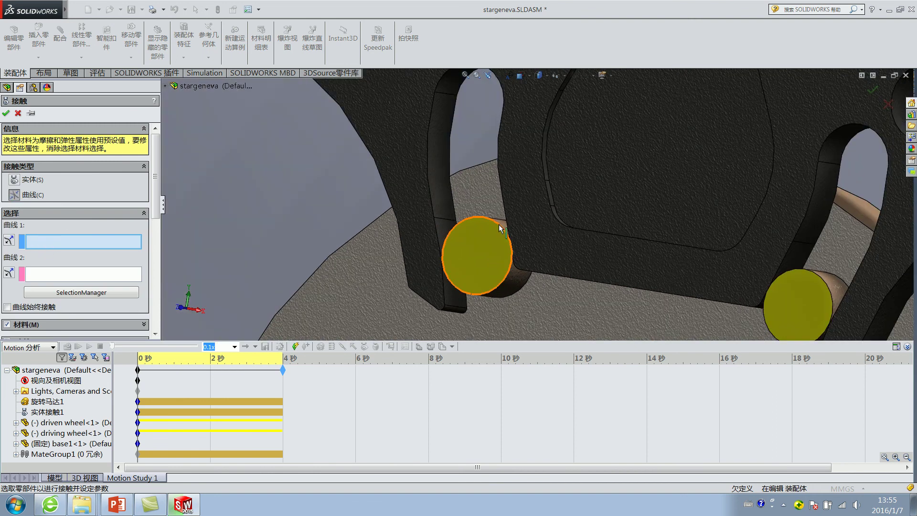
pyautogui.click(499, 225)
pyautogui.scroll(3, 499, 224)
pyautogui.scroll(-1, 496, 229)
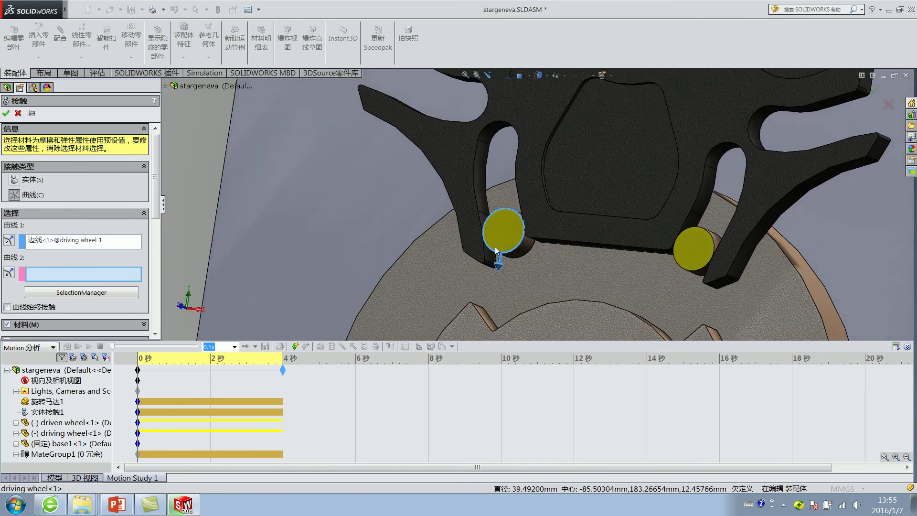
# Try the driven wheel's upper, lower, rounded-end and left slot edges as the second curve
pyautogui.click(78, 275)
pyautogui.click(473, 182)
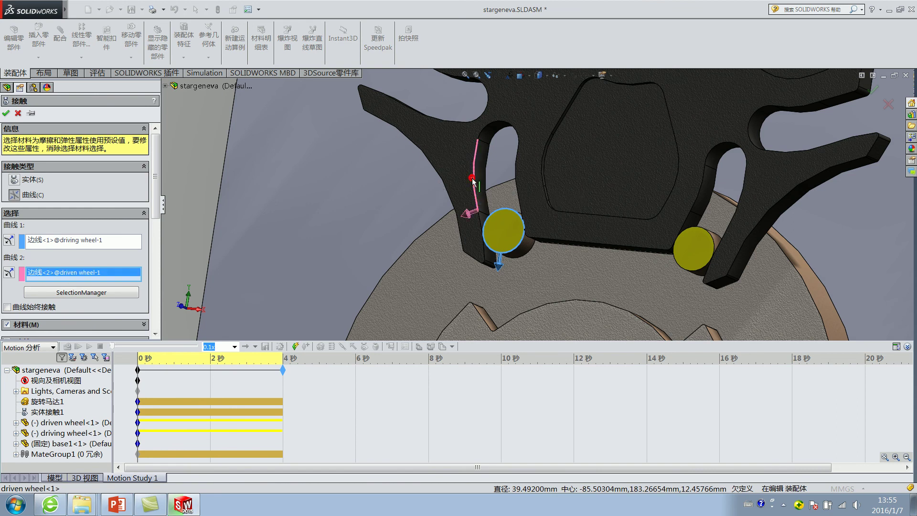
pyautogui.click(479, 218)
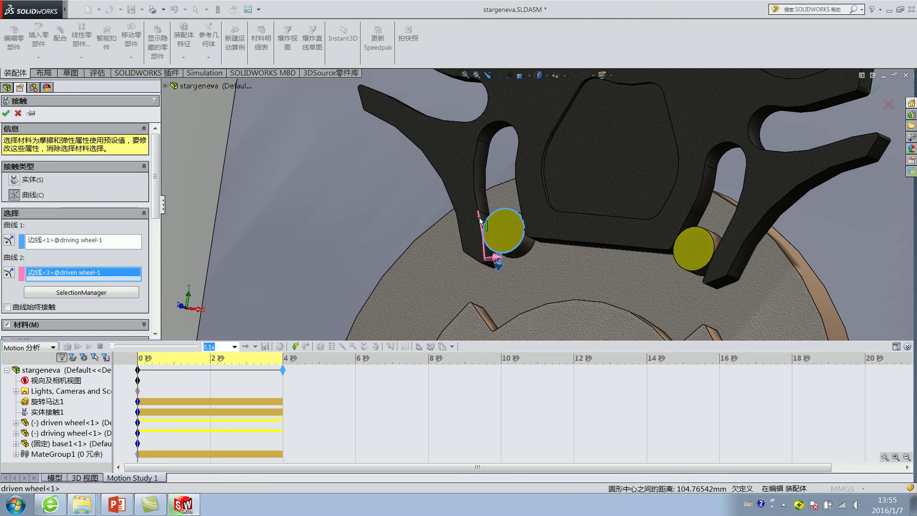
pyautogui.click(477, 178)
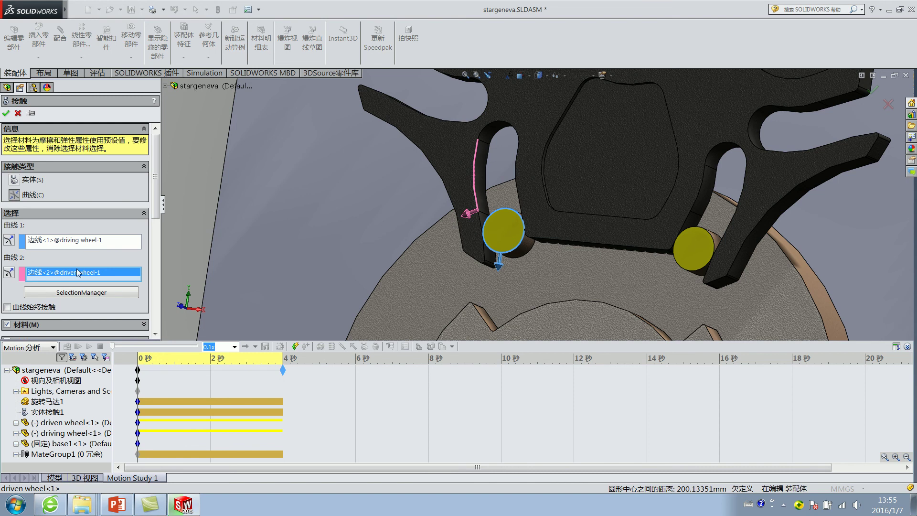
pyautogui.click(480, 223)
pyautogui.moveTo(482, 230); pyautogui.dragTo(512, 196, button='middle')
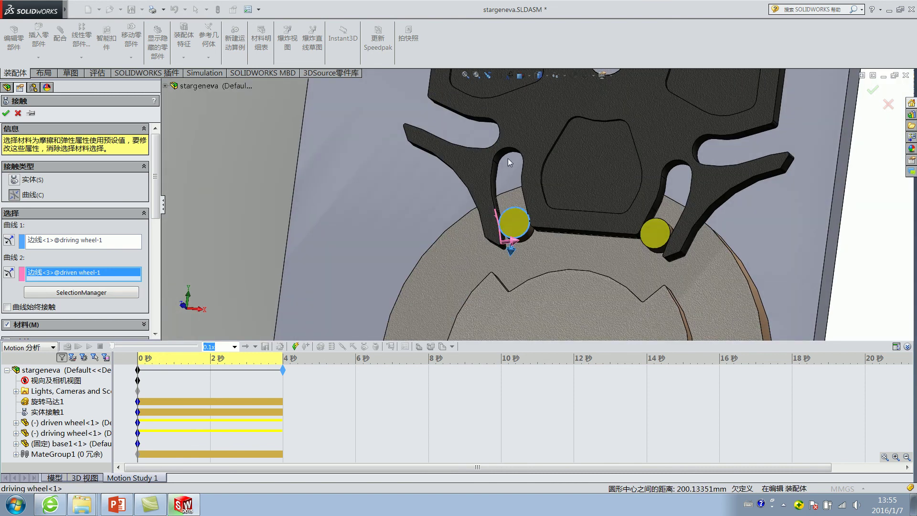
pyautogui.click(510, 154)
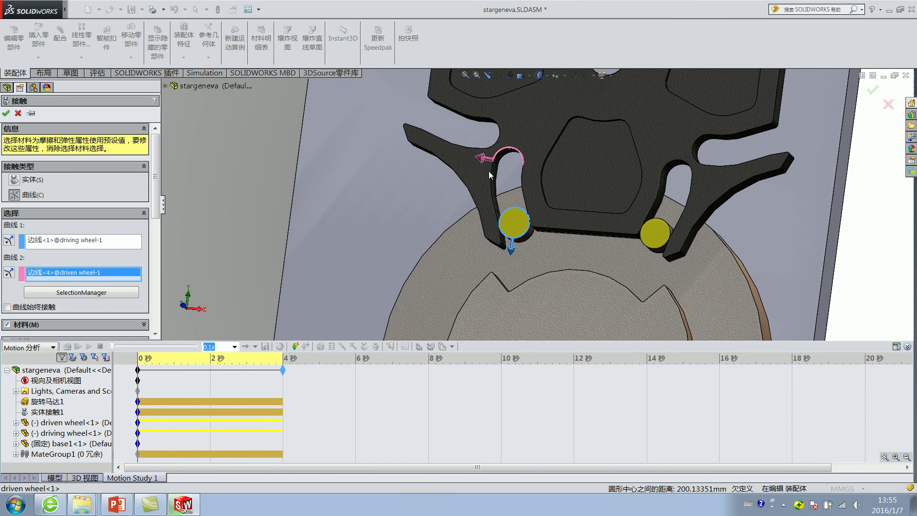
pyautogui.click(489, 173)
# Replace Curve 2 with the driven wheel's closed outline loop, starting from the slot arc edge
pyautogui.rightClick(62, 271)
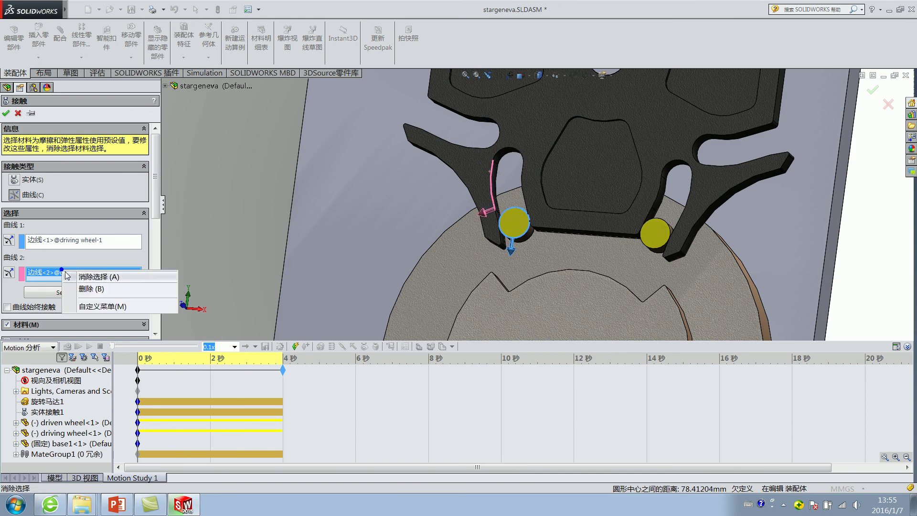
pyautogui.click(73, 277)
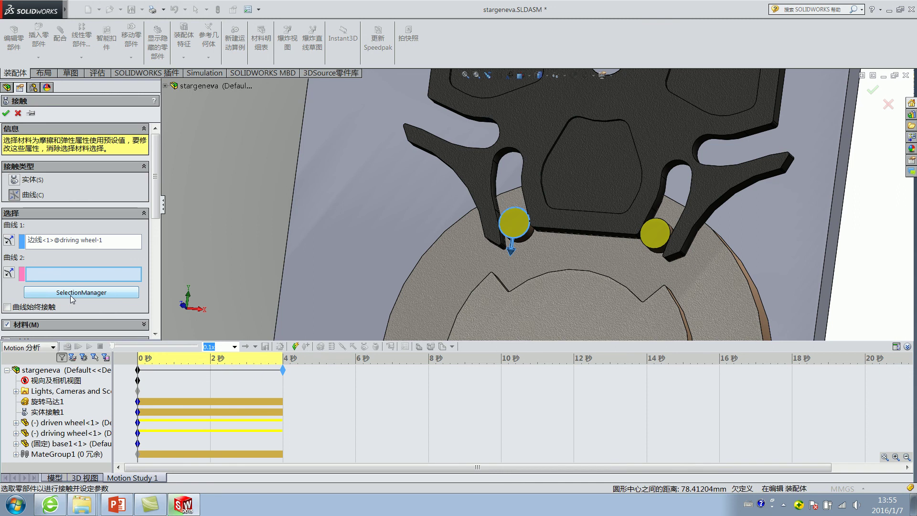
pyautogui.click(70, 292)
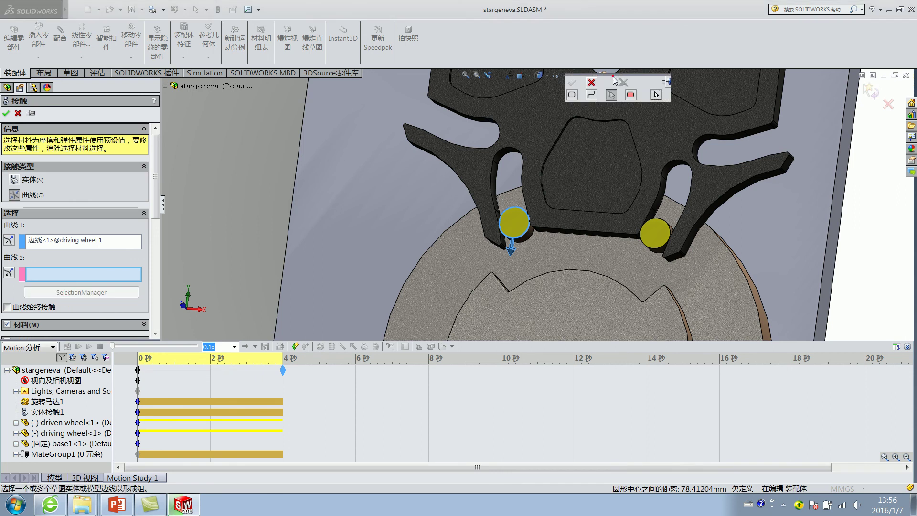
pyautogui.click(607, 94)
pyautogui.click(510, 154)
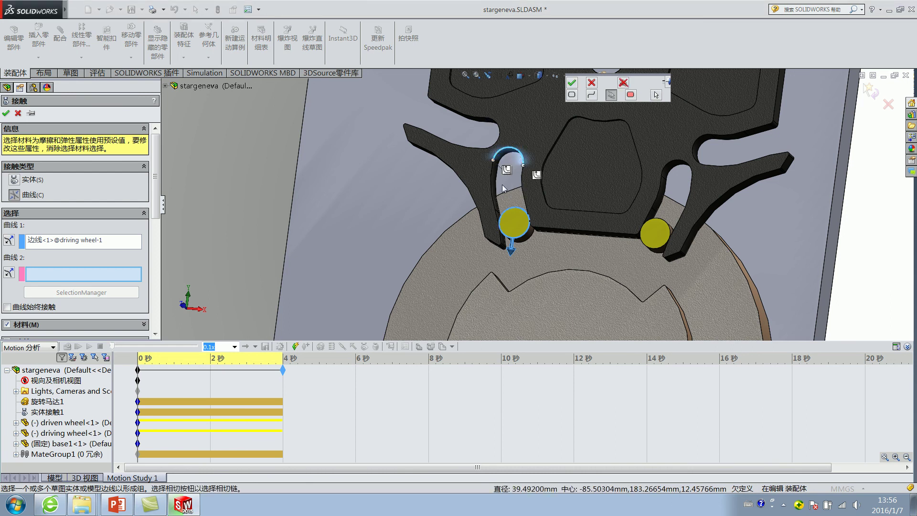
pyautogui.moveTo(507, 169); pyautogui.dragTo(435, 200)
pyautogui.scroll(2, 540, 191)
pyautogui.scroll(2, 551, 166)
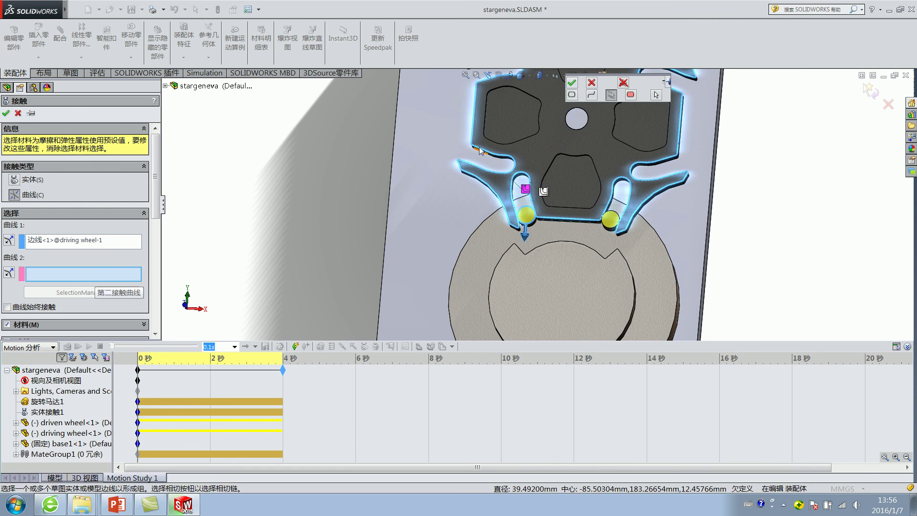
pyautogui.click(573, 83)
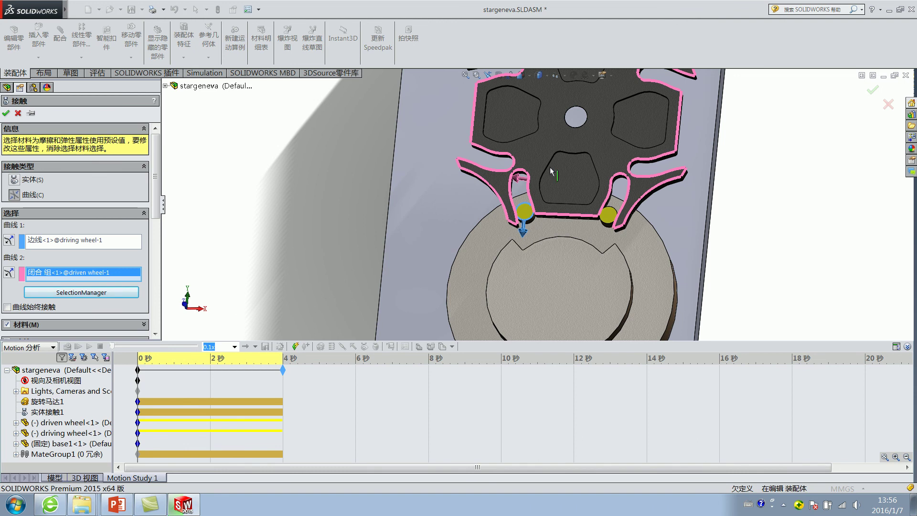
# Check both contact curves on the model while panning, zooming and rotating the Geneva wheel view
pyautogui.keyDown('ctrl'); pyautogui.moveTo(537, 176); pyautogui.dragTo(512, 253, button='middle'); pyautogui.keyUp('ctrl')
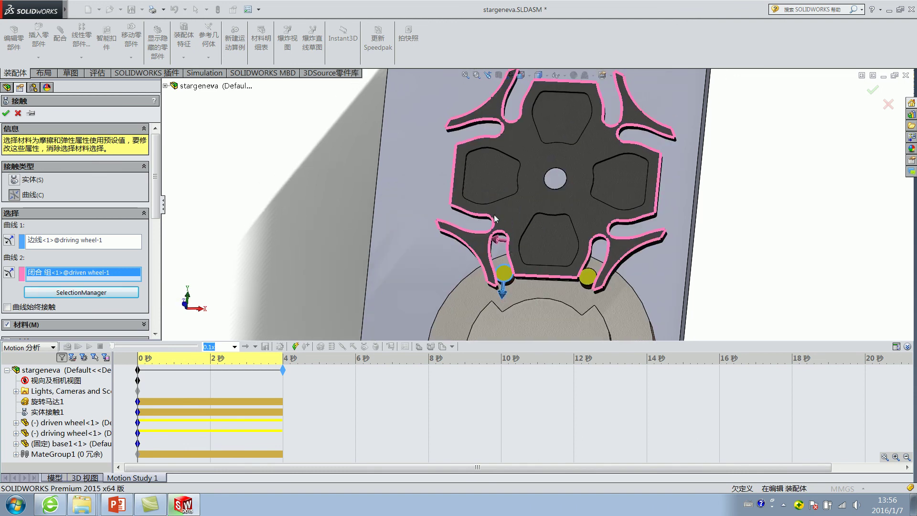
pyautogui.scroll(2, 595, 239)
pyautogui.scroll(3, 520, 248)
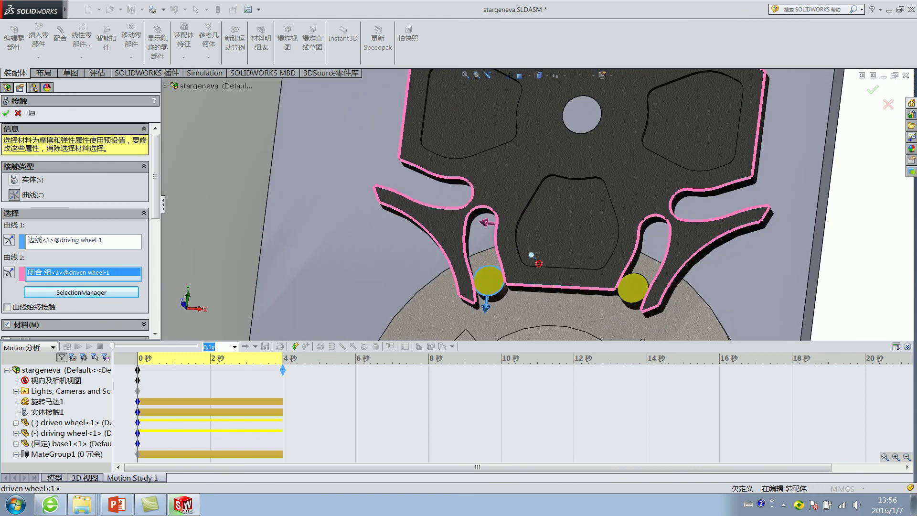
pyautogui.scroll(3, 497, 308)
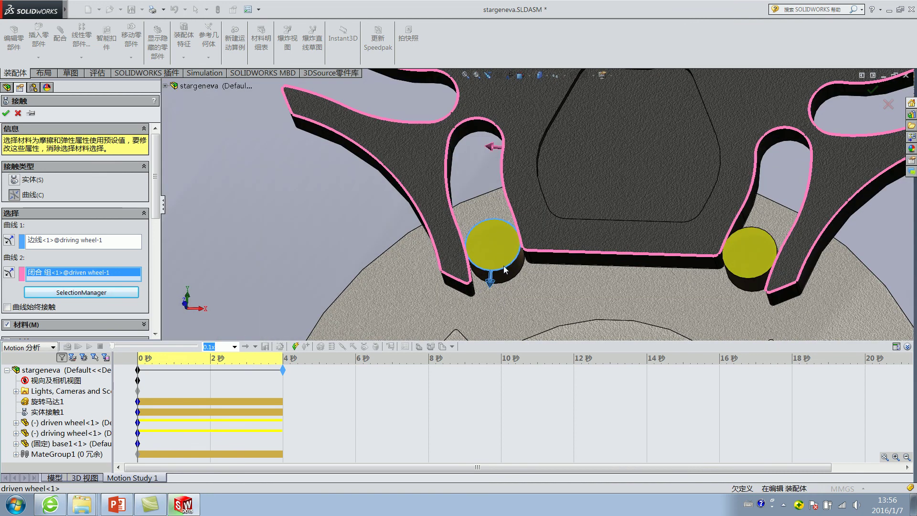
pyautogui.click(47, 244)
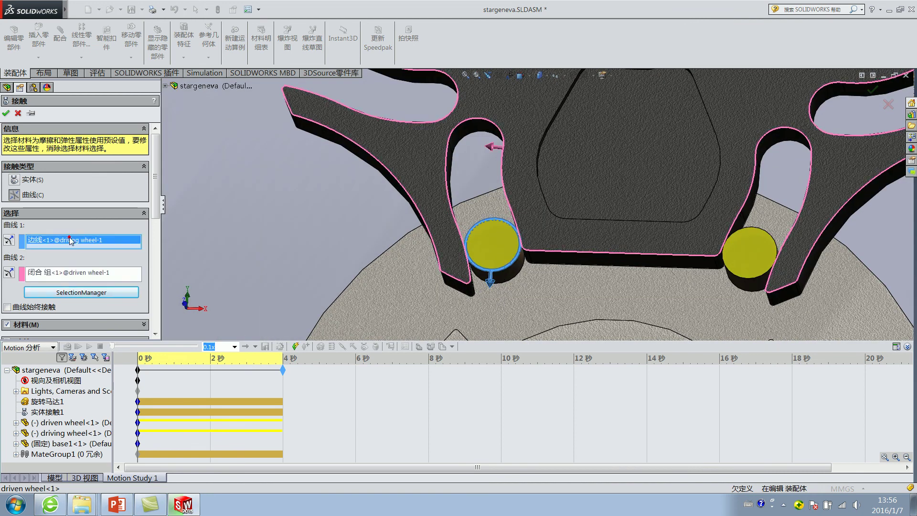
pyautogui.click(76, 276)
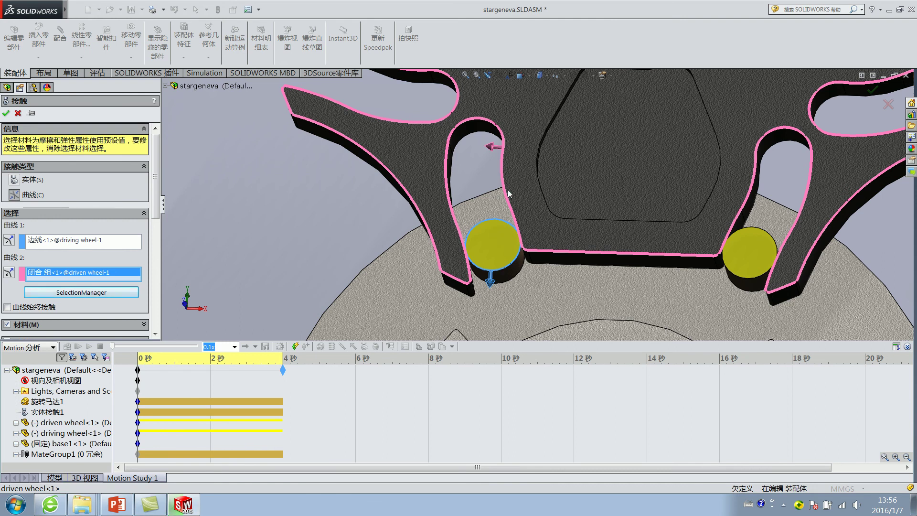
pyautogui.moveTo(505, 177); pyautogui.dragTo(503, 236, button='middle')
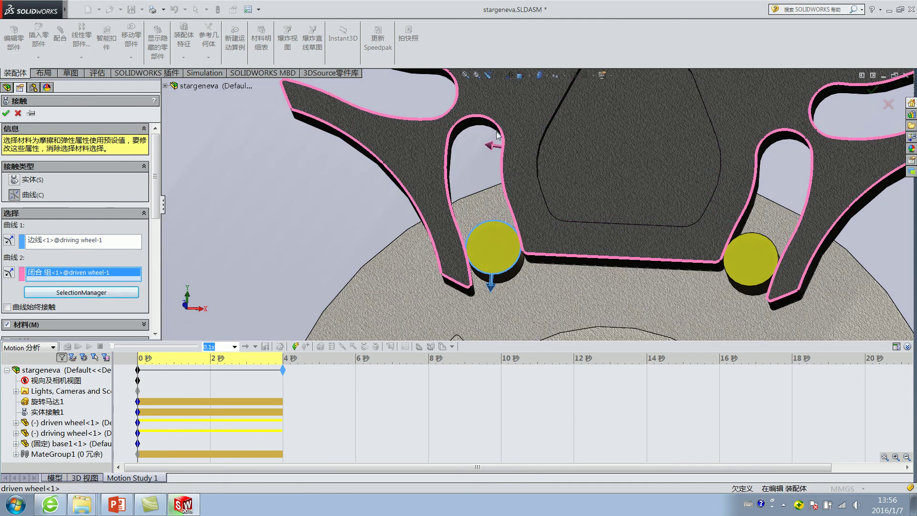
pyautogui.scroll(2, 463, 119)
pyautogui.moveTo(463, 120); pyautogui.dragTo(518, 161, button='middle')
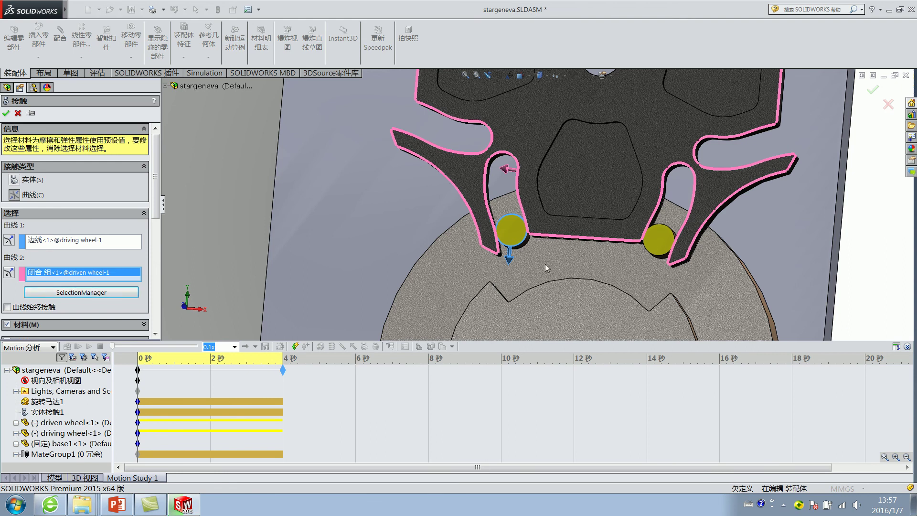
pyautogui.scroll(-2, 509, 257)
pyautogui.scroll(-3, 509, 258)
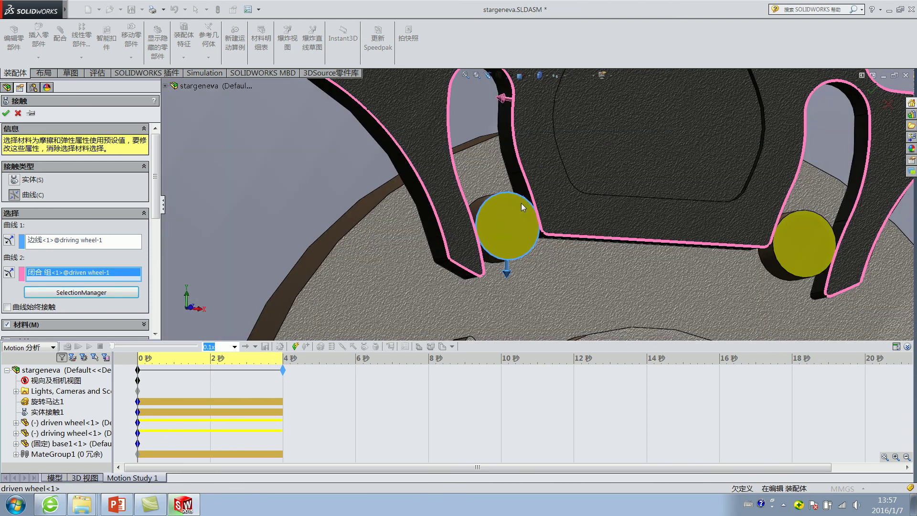
pyautogui.scroll(2, 507, 285)
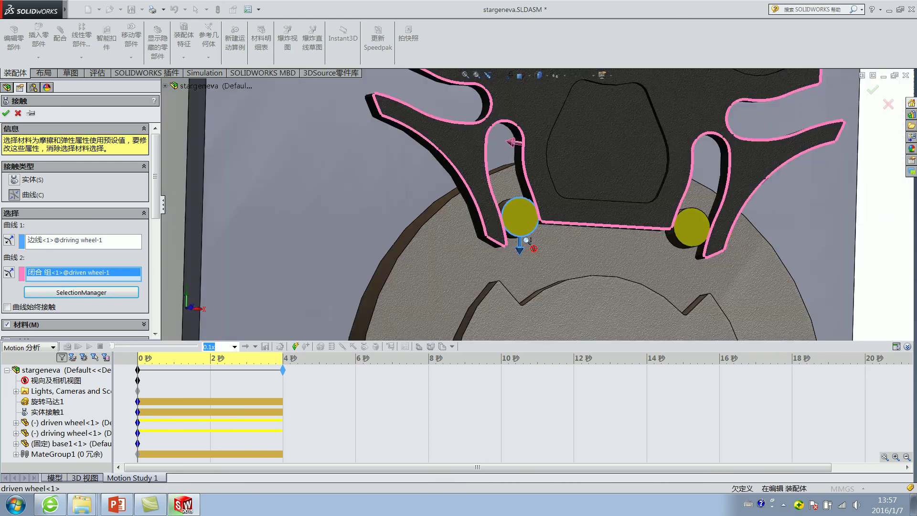
pyautogui.scroll(1, 511, 229)
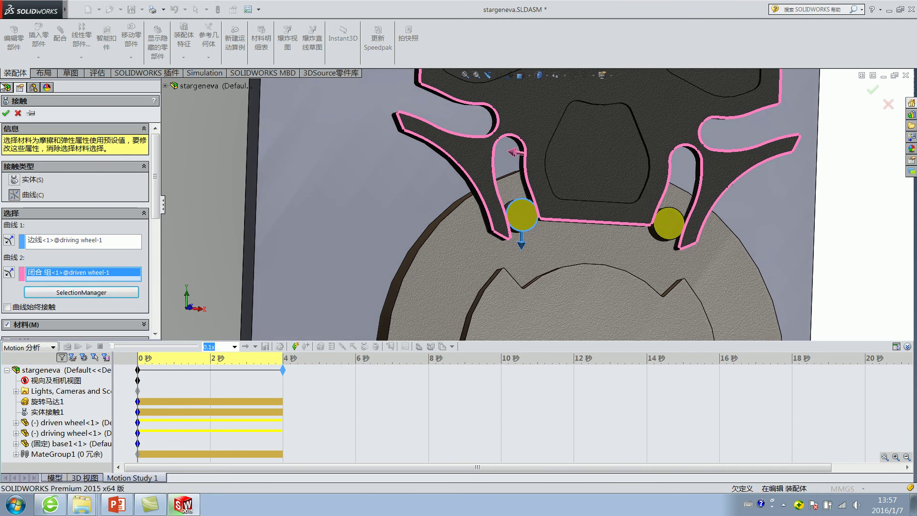
# Set both curve materials to Steel (Dry), finish the curve contact, and Save All
pyautogui.moveTo(157, 145); pyautogui.dragTo(158, 179)
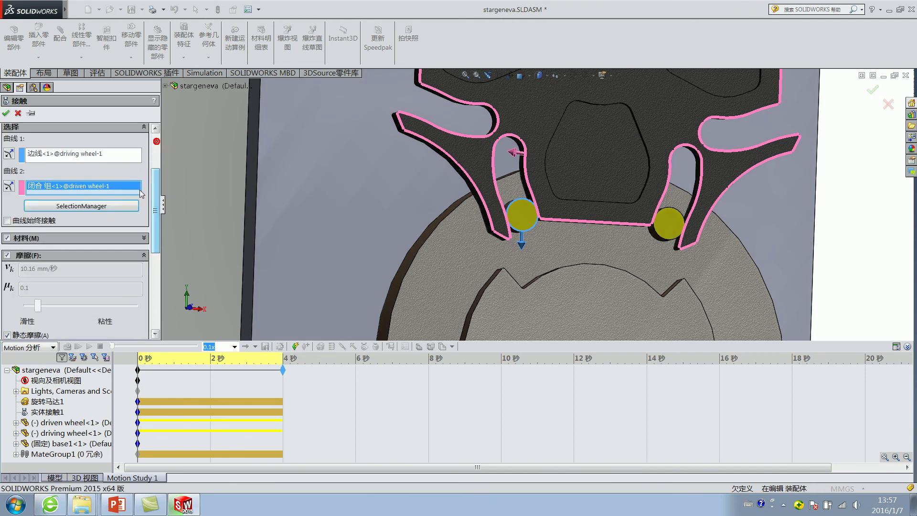
pyautogui.click(61, 251)
pyautogui.click(49, 311)
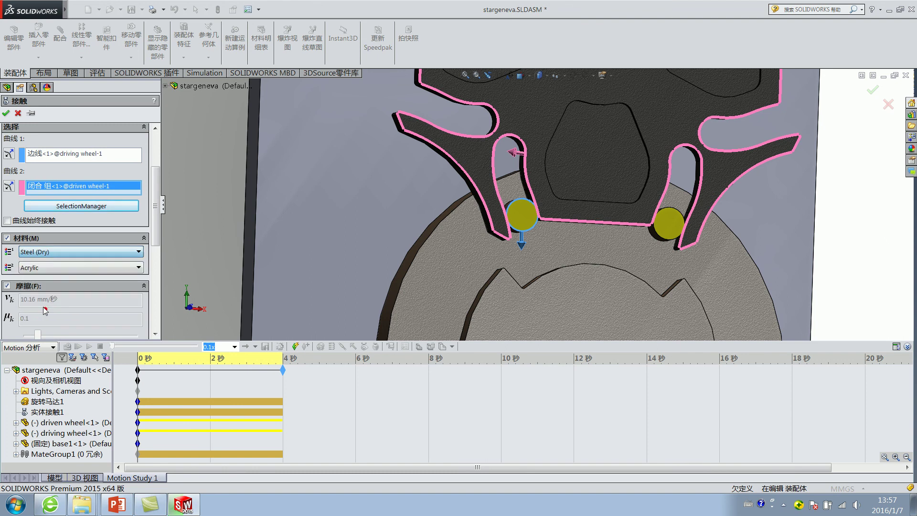
pyautogui.click(77, 267)
pyautogui.click(34, 327)
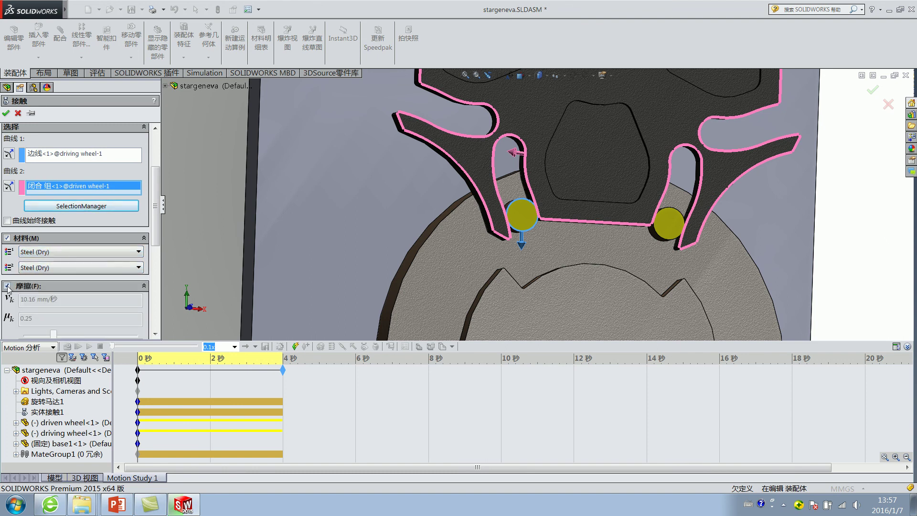
pyautogui.click(6, 285)
pyautogui.click(6, 113)
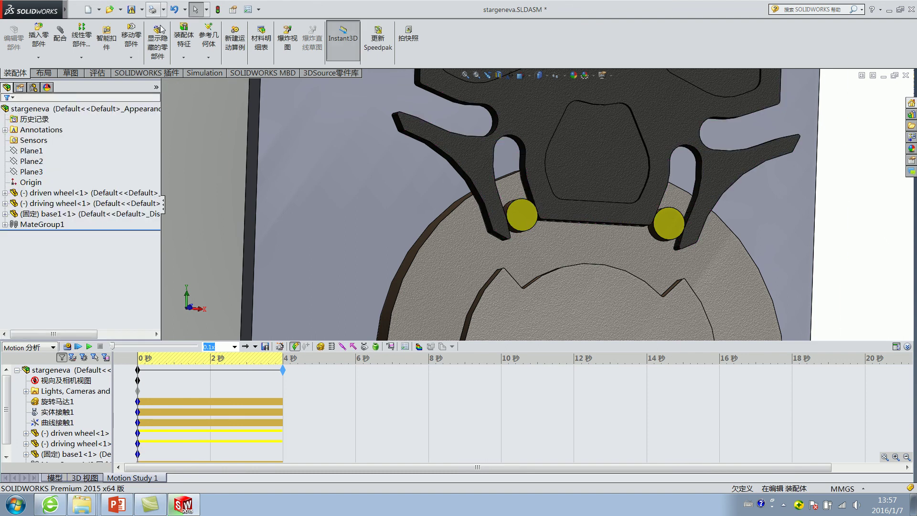
pyautogui.click(132, 9)
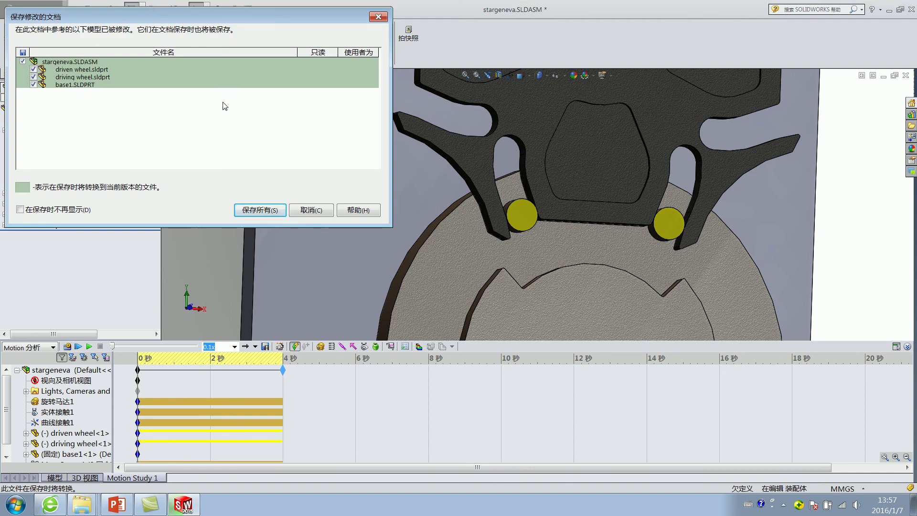
pyautogui.click(254, 210)
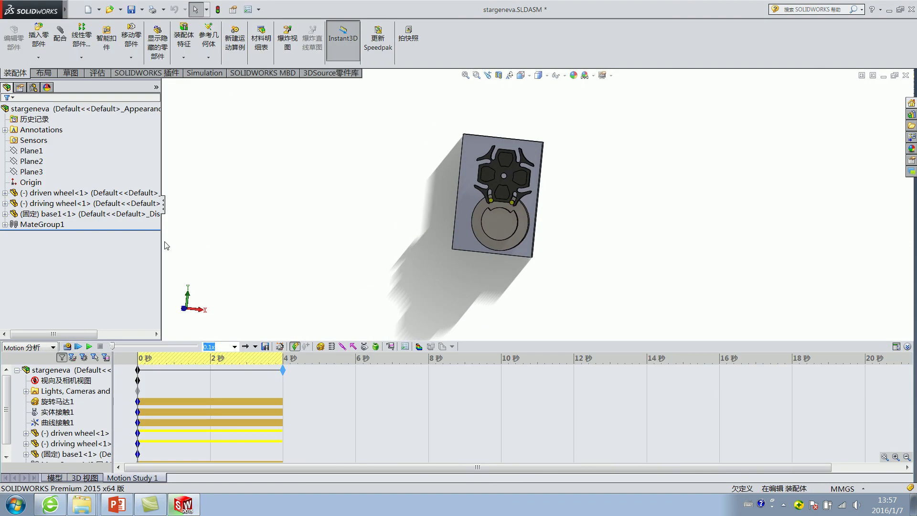
# Delete the old solid contact 实体接触1 from the motion study
pyautogui.click(57, 411)
pyautogui.rightClick(60, 411)
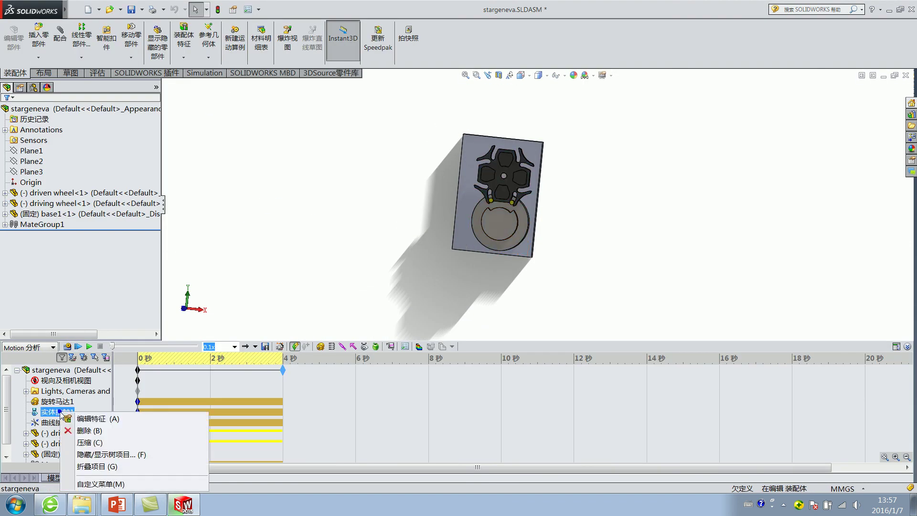
pyautogui.click(88, 430)
pyautogui.click(540, 189)
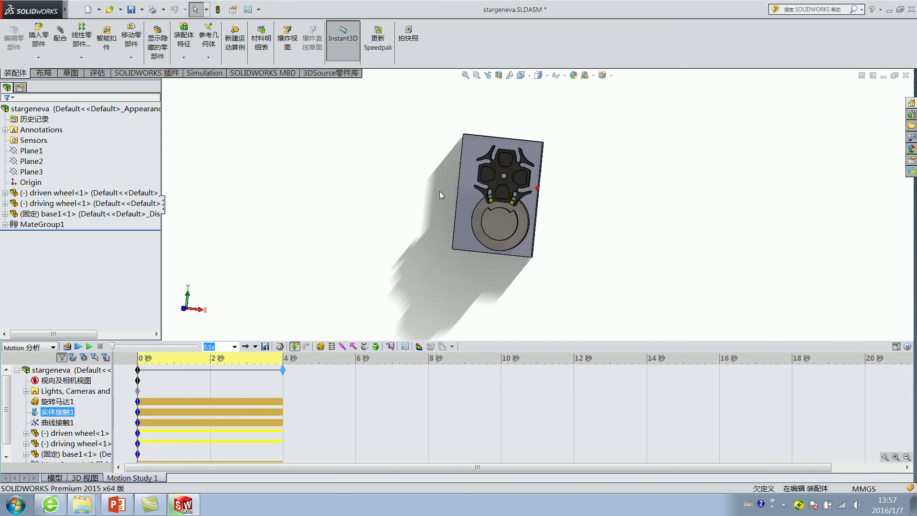
pyautogui.click(47, 402)
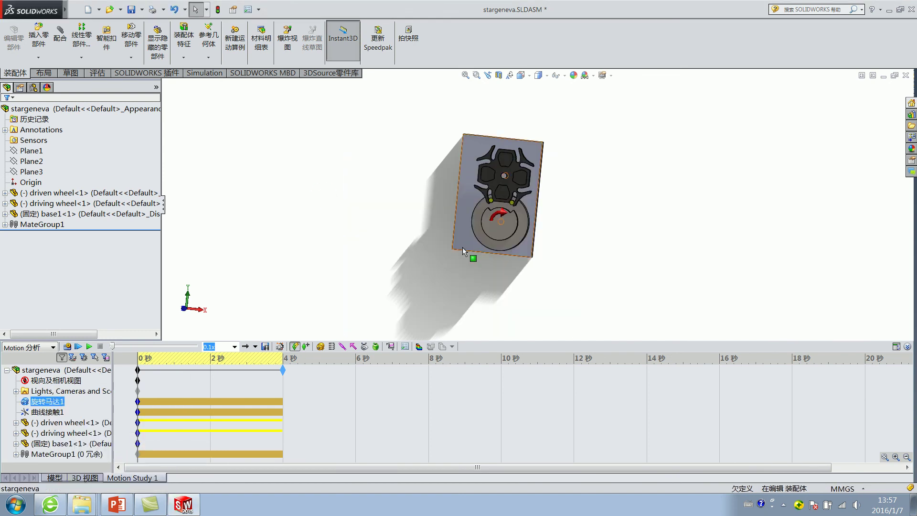
pyautogui.scroll(-5, 514, 202)
pyautogui.click(311, 198)
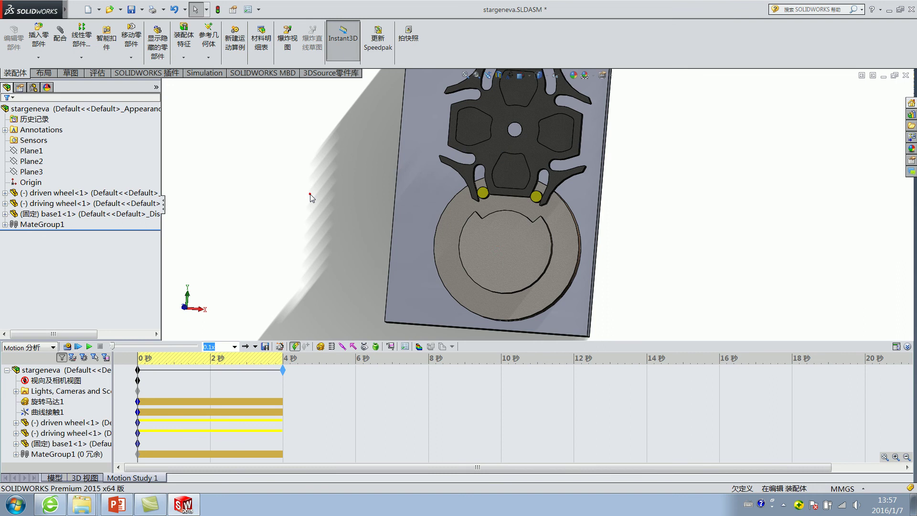
pyautogui.click(342, 347)
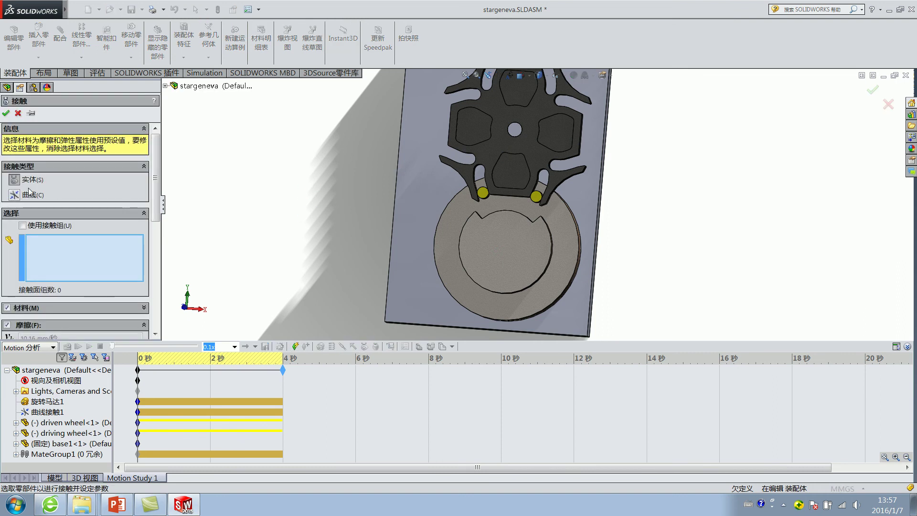
# Set the contact type to curve and pick the right pin's edge as the first curve
pyautogui.scroll(-4, 621, 186)
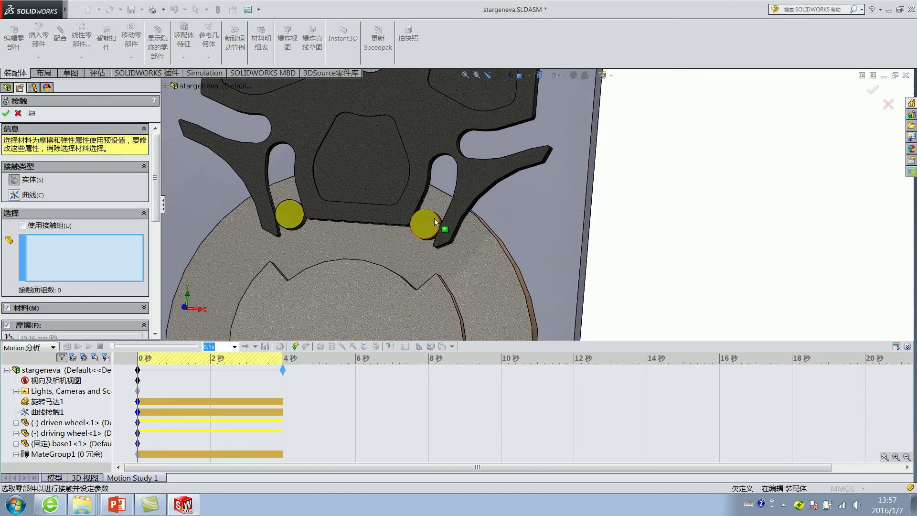
pyautogui.click(15, 195)
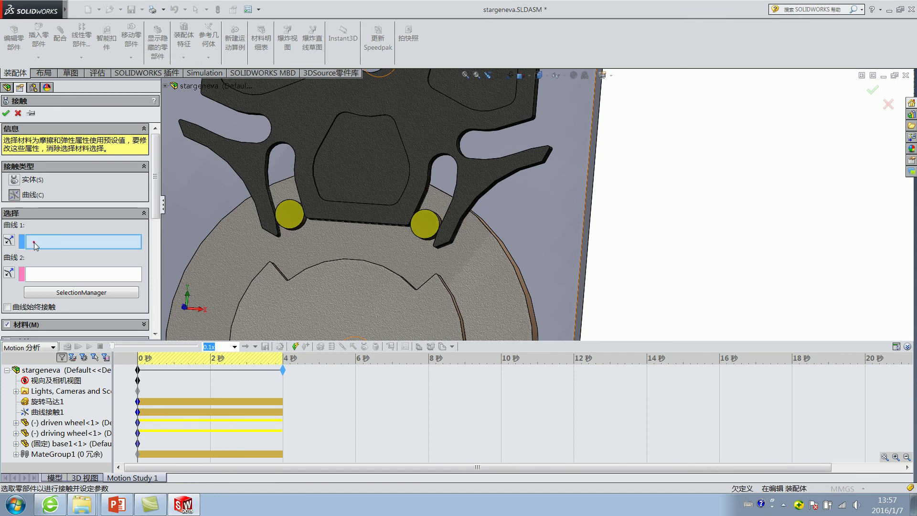
pyautogui.scroll(-3, 549, 227)
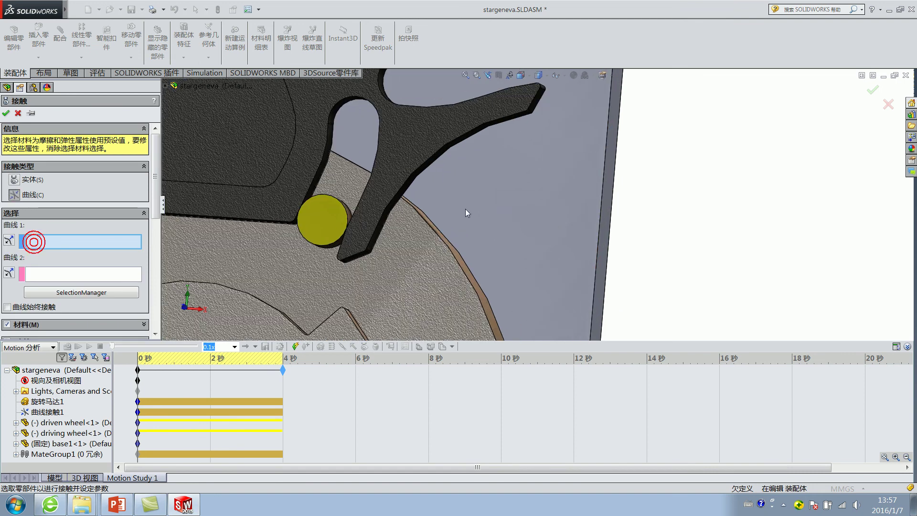
pyautogui.click(346, 213)
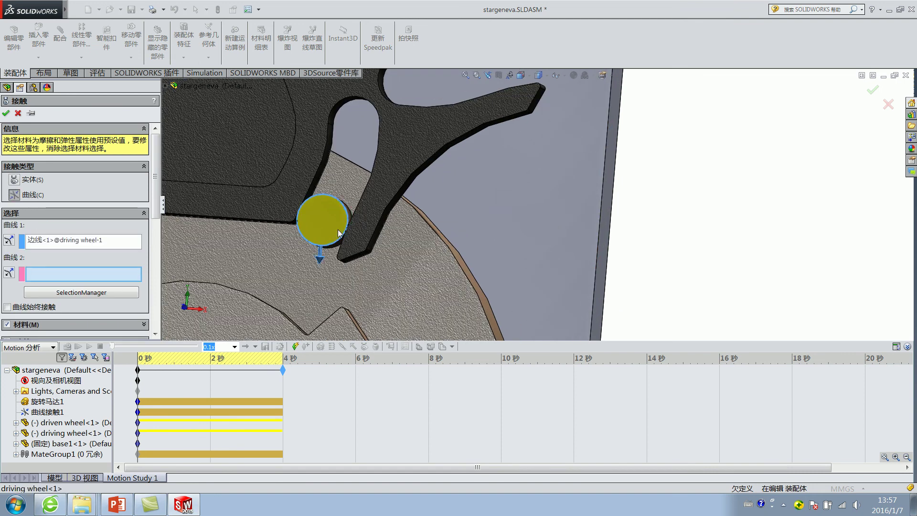
# Chain-select the driven wheel's slot outline as the second curve, removing the stray arc
pyautogui.click(64, 293)
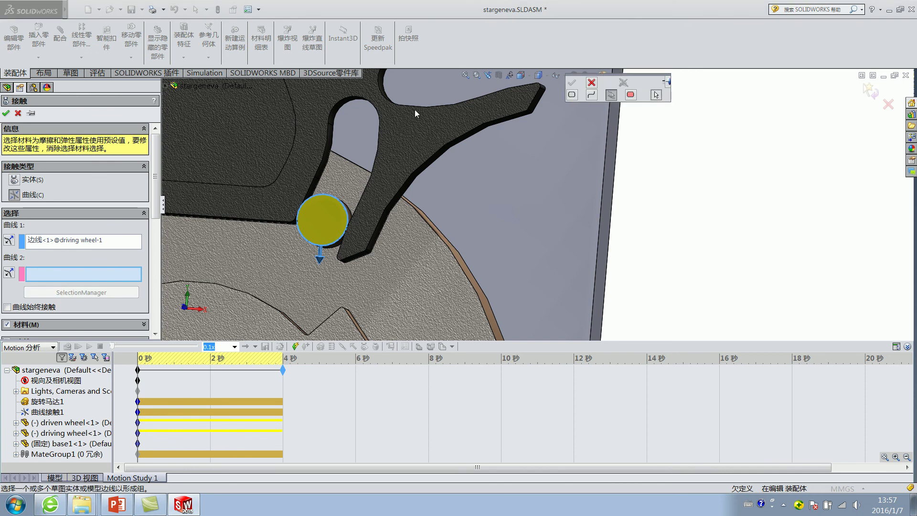
pyautogui.click(372, 106)
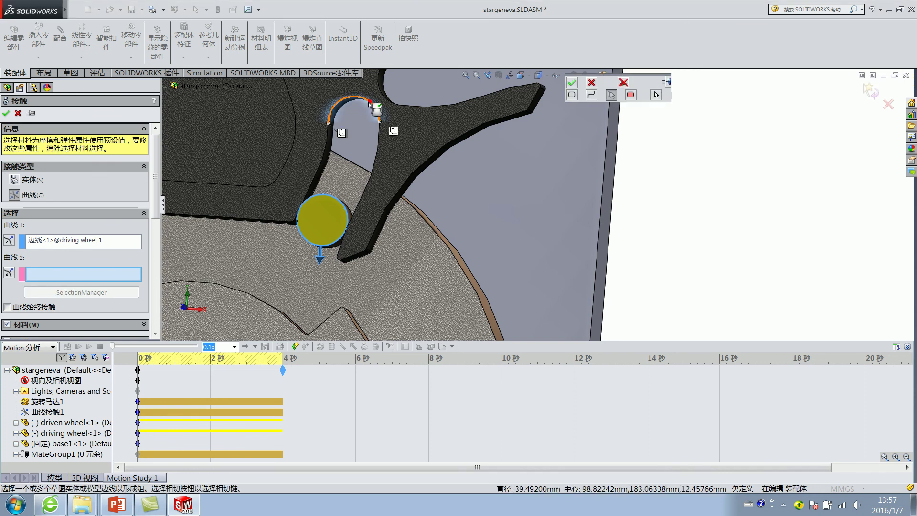
pyautogui.click(393, 131)
pyautogui.scroll(2, 395, 148)
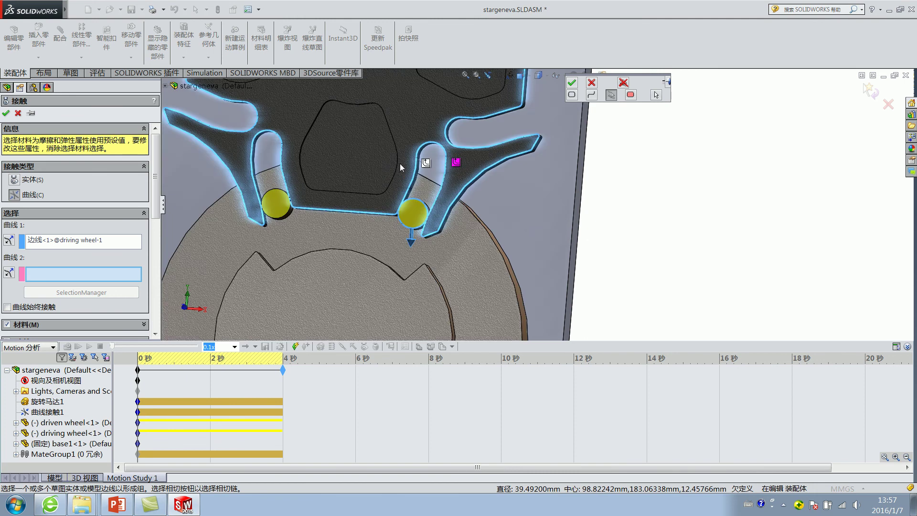
pyautogui.scroll(2, 400, 163)
pyautogui.click(571, 84)
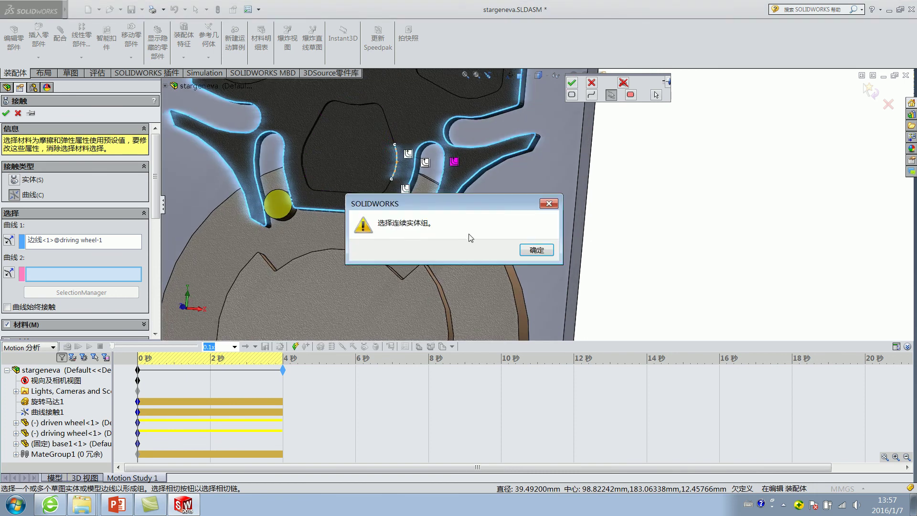
pyautogui.click(536, 251)
pyautogui.click(394, 149)
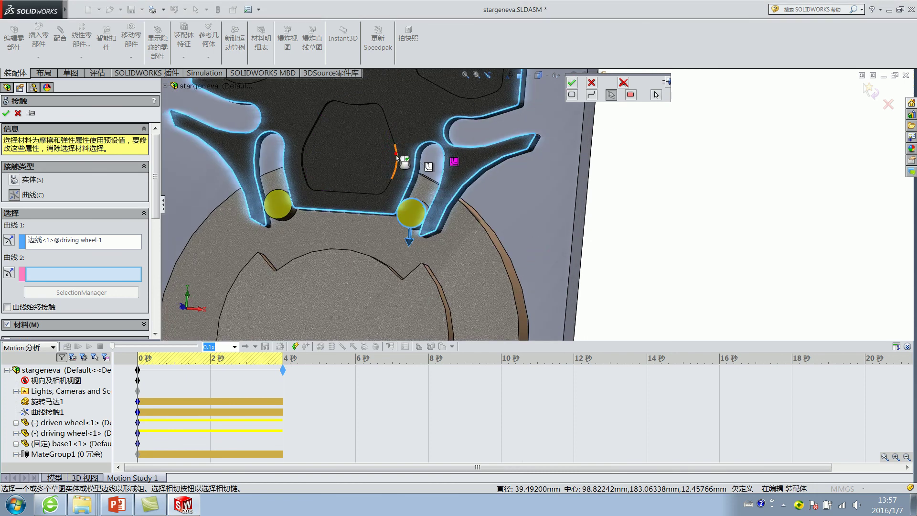
pyautogui.click(572, 84)
# Flip the contact direction on the slot outline curve
pyautogui.scroll(-2, 432, 155)
pyautogui.scroll(-2, 473, 185)
pyautogui.scroll(-2, 480, 169)
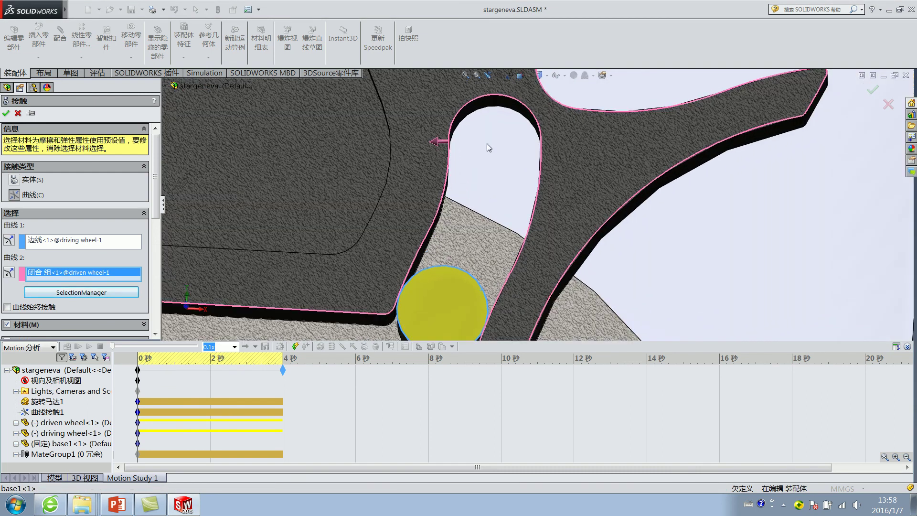
pyautogui.scroll(3, 483, 165)
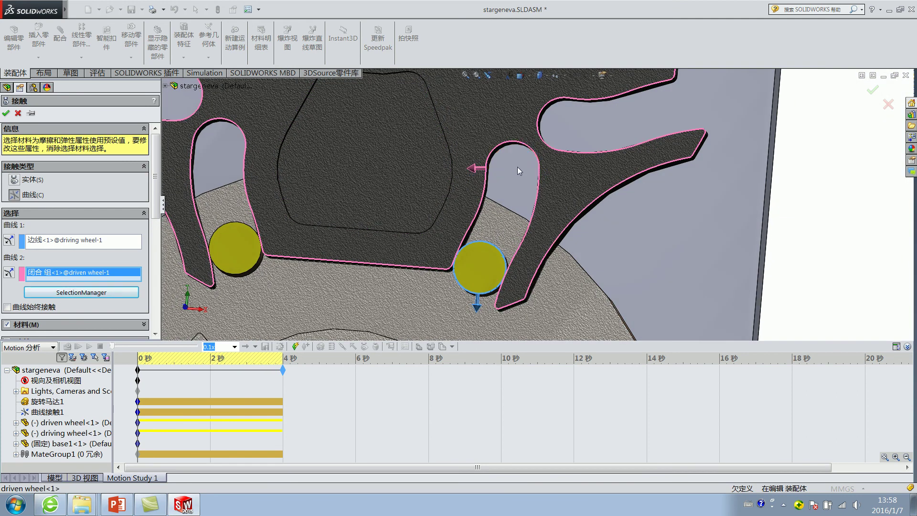
pyautogui.moveTo(517, 181); pyautogui.dragTo(492, 189, button='middle')
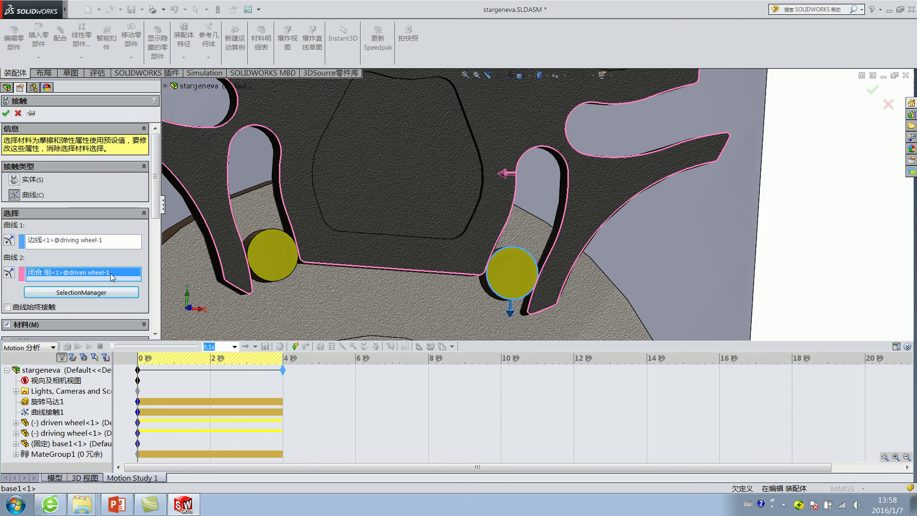
pyautogui.click(10, 275)
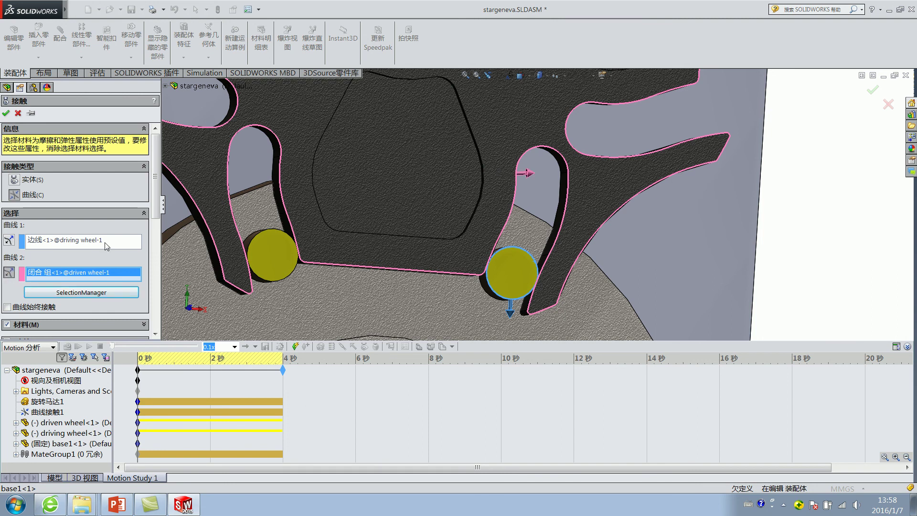
# Give the first curve Steel (Dry), assign the second curve's material, and create 曲线接触2
pyautogui.moveTo(155, 134); pyautogui.dragTo(153, 172)
pyautogui.click(89, 218)
pyautogui.click(76, 230)
pyautogui.click(40, 288)
pyautogui.click(57, 246)
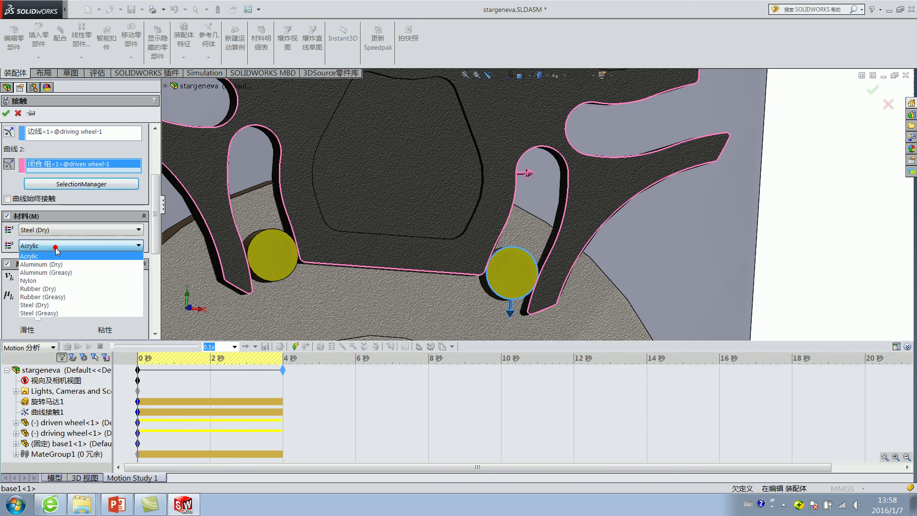
pyautogui.click(34, 304)
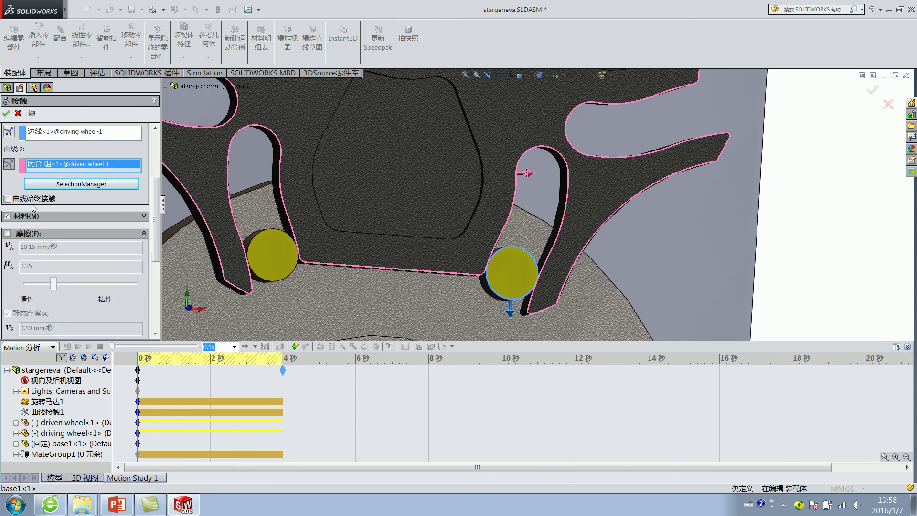
pyautogui.click(6, 113)
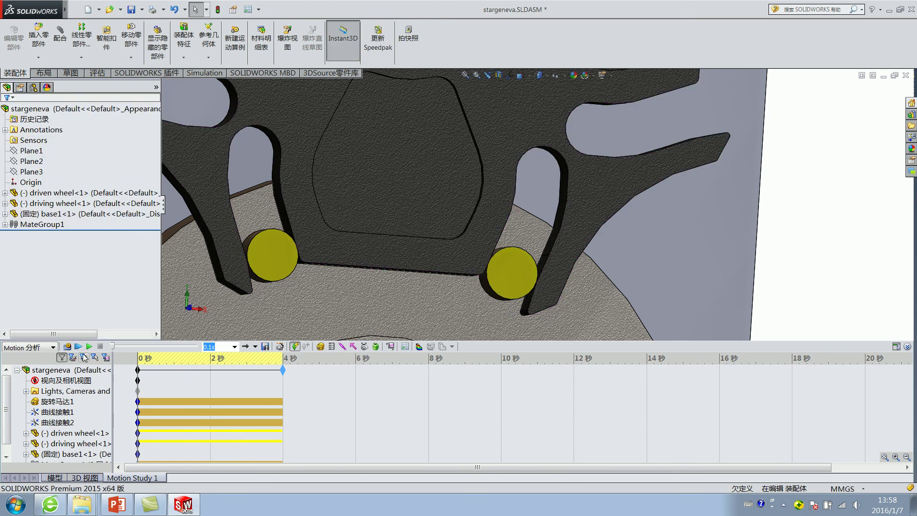
# Fit the assembly in view and recalculate the motion study with the new contact
pyautogui.scroll(2, 415, 275)
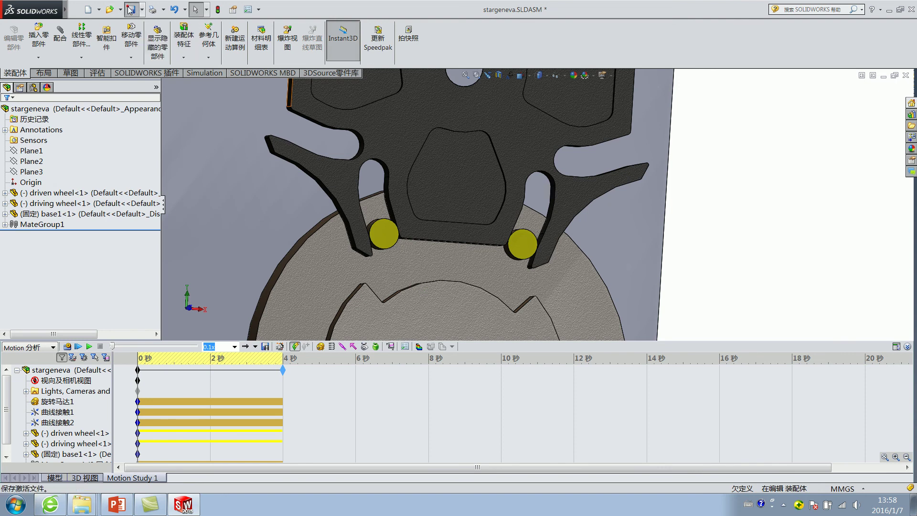
pyautogui.press('f')
pyautogui.click(67, 347)
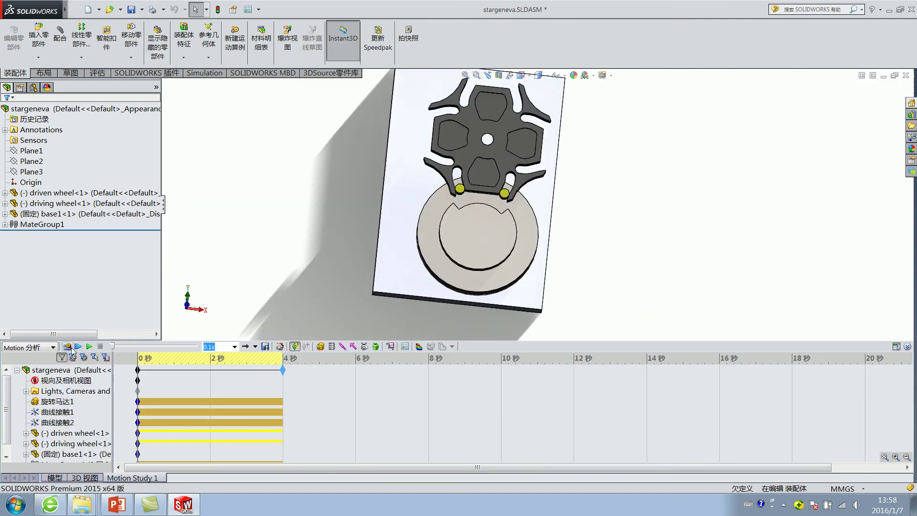
pyautogui.click(68, 347)
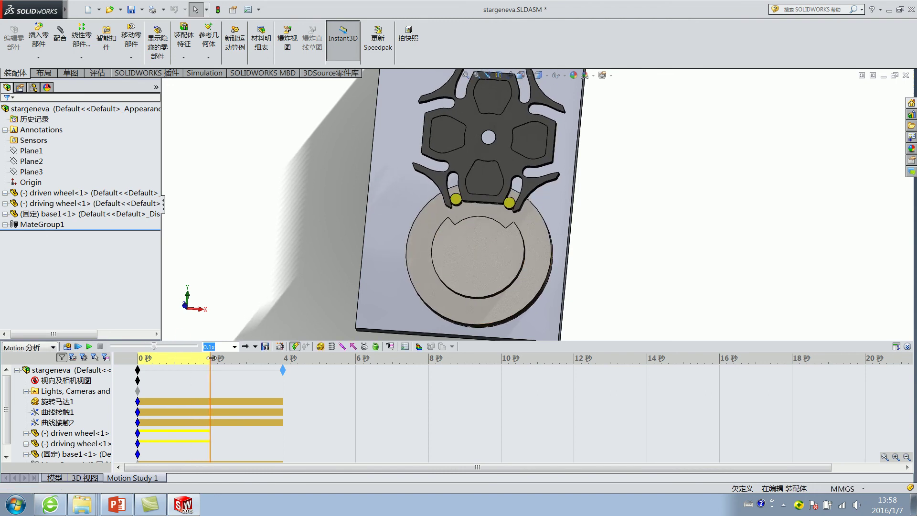
# Play back the calculated Geneva wheel motion, then stop the animation
pyautogui.click(142, 371)
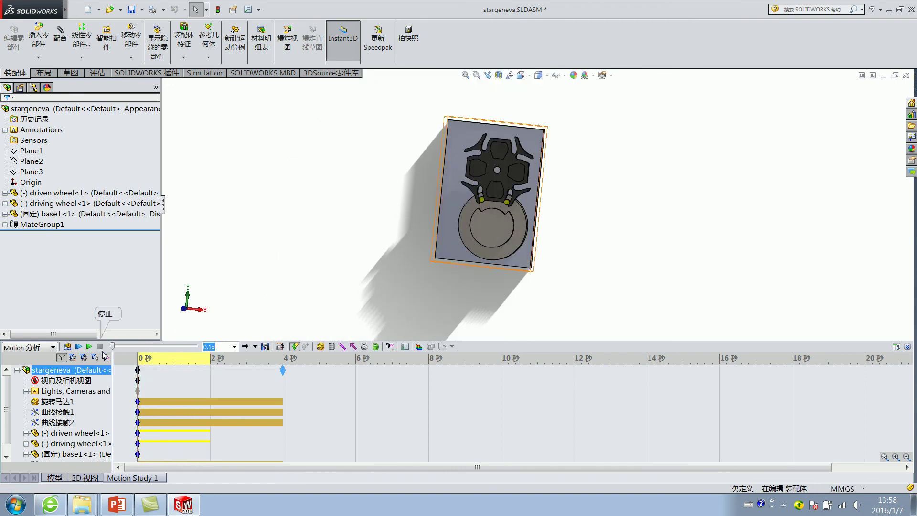
pyautogui.click(90, 347)
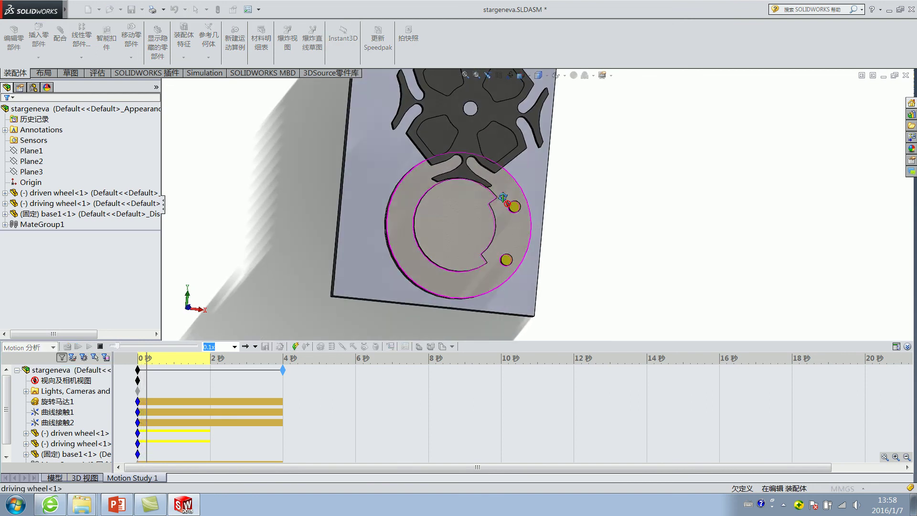
pyautogui.scroll(-3, 494, 190)
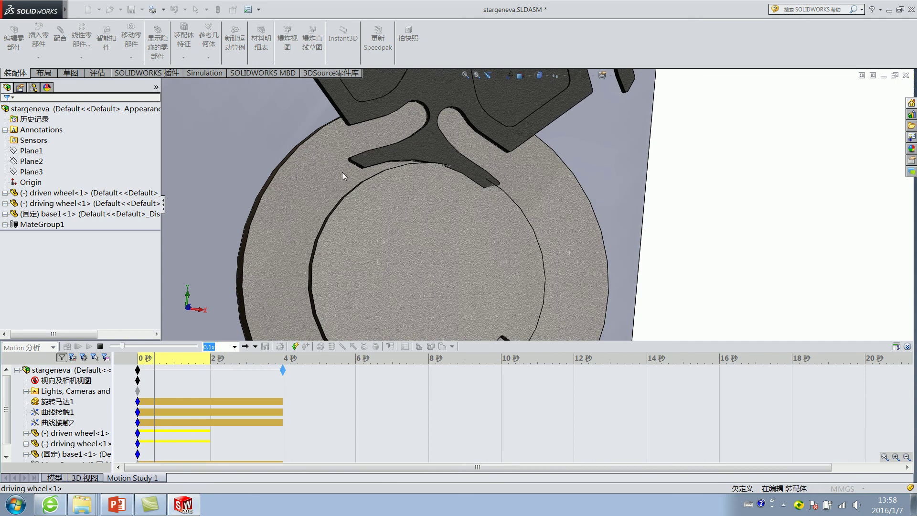
pyautogui.click(101, 347)
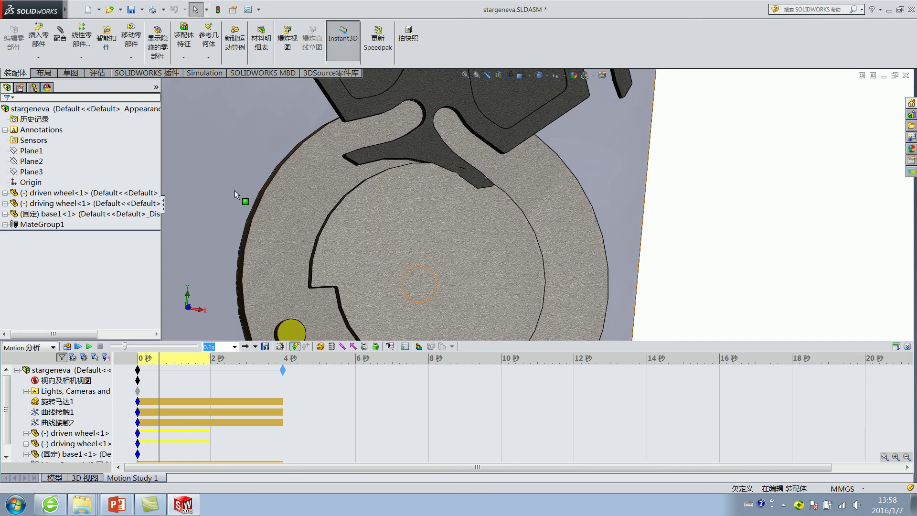
pyautogui.scroll(5, 484, 249)
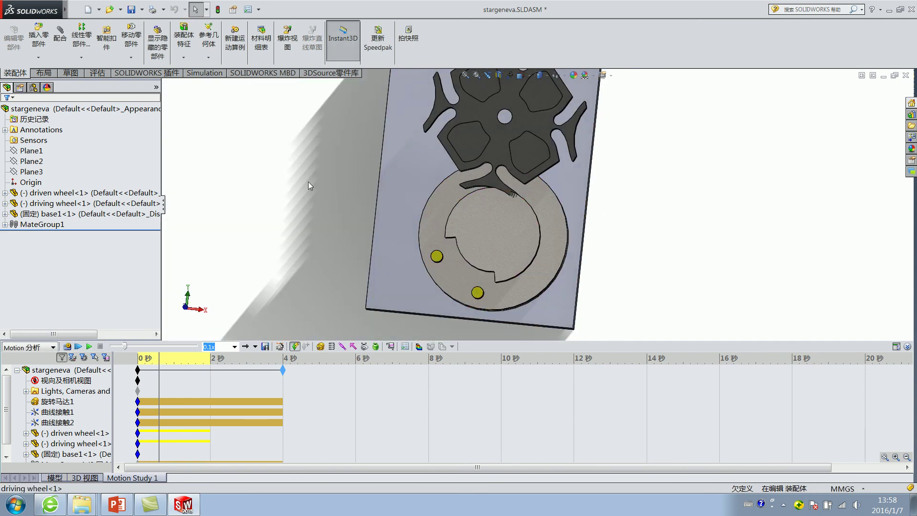
pyautogui.click(156, 370)
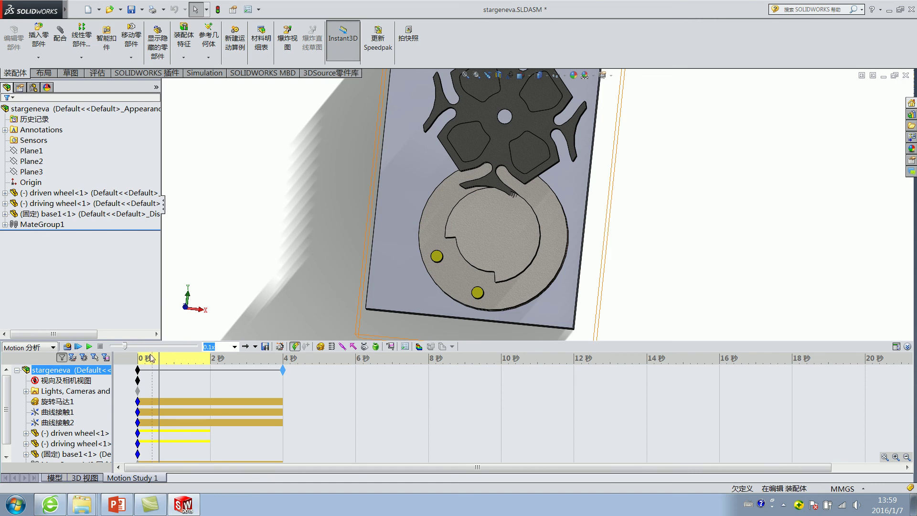
pyautogui.click(159, 354)
pyautogui.scroll(-5, 477, 186)
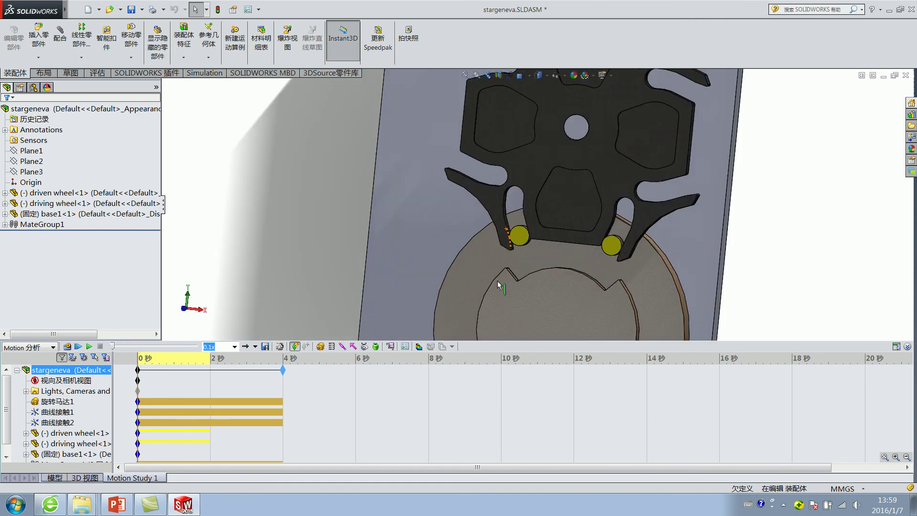
pyautogui.click(520, 291)
pyautogui.click(557, 138)
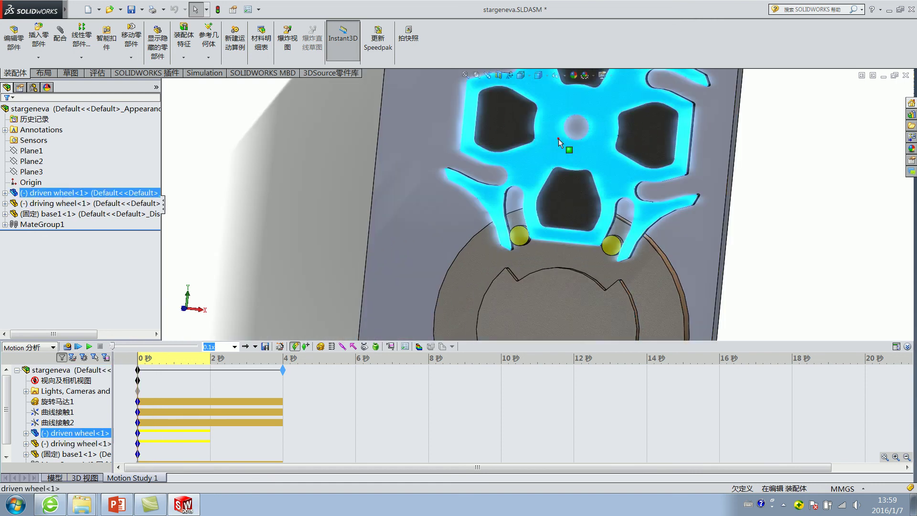
pyautogui.keyDown('ctrl'); pyautogui.click(559, 296); pyautogui.keyUp('ctrl')
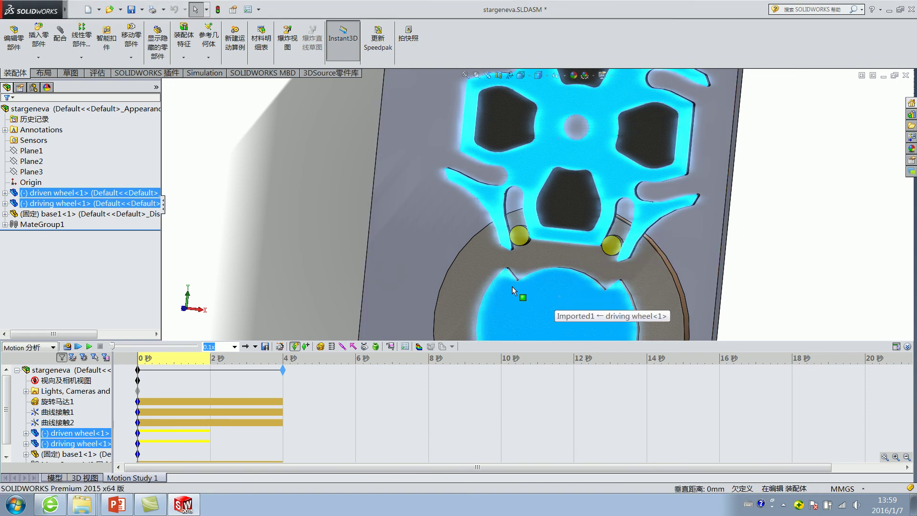
pyautogui.click(287, 205)
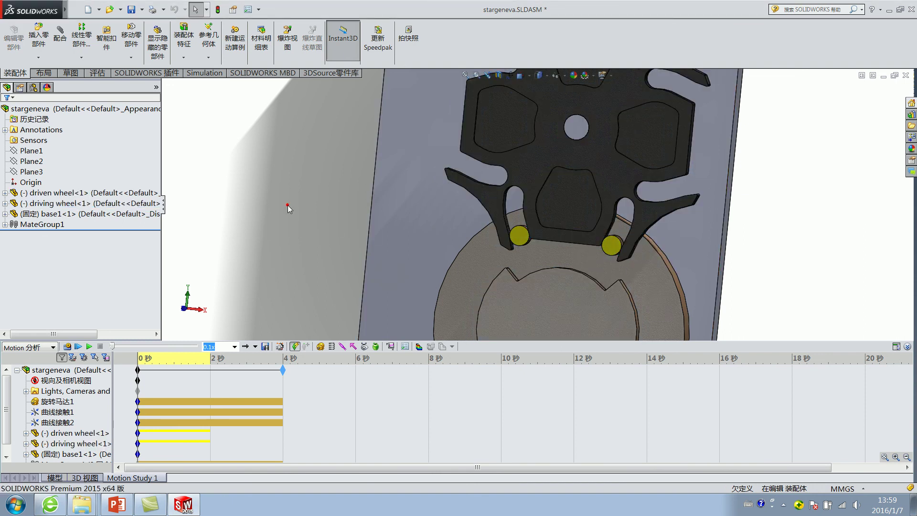
# Define a curve contact from the driving wheel's edge to the driven wheel's whole outline
pyautogui.click(365, 346)
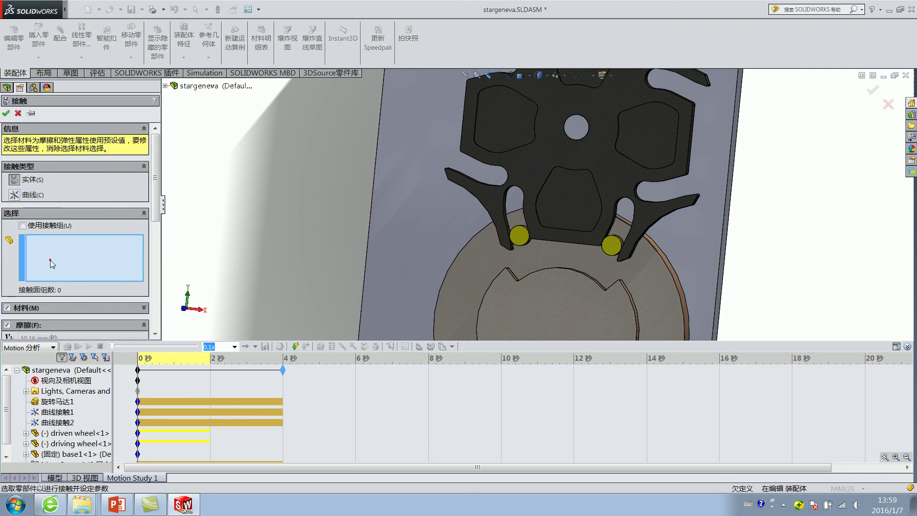
pyautogui.click(14, 195)
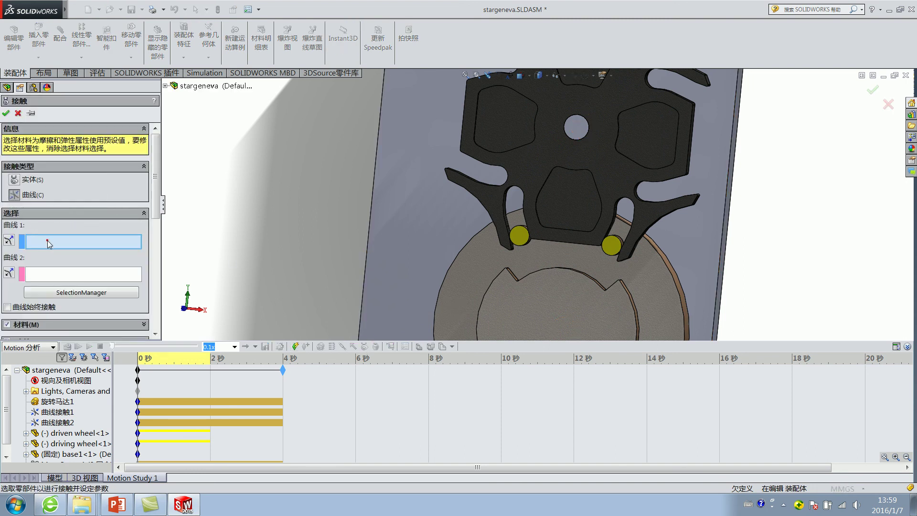
pyautogui.click(498, 280)
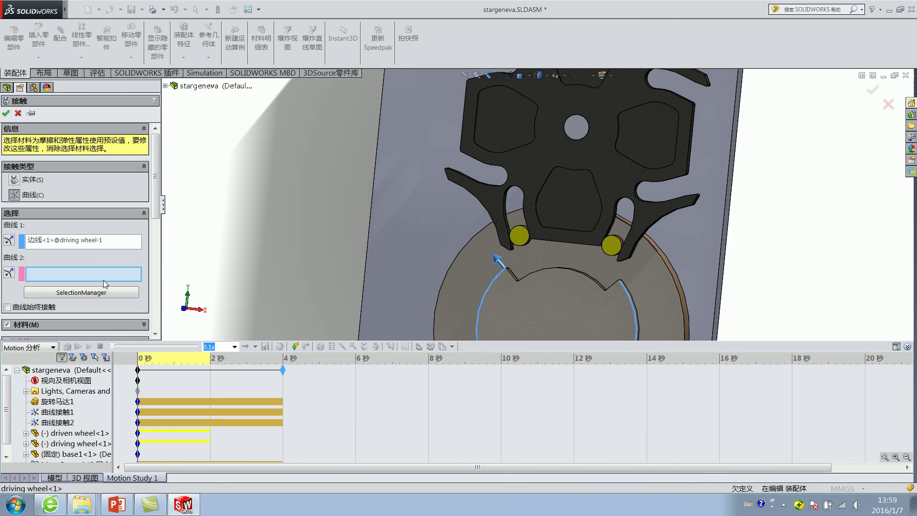
pyautogui.scroll(1, 519, 250)
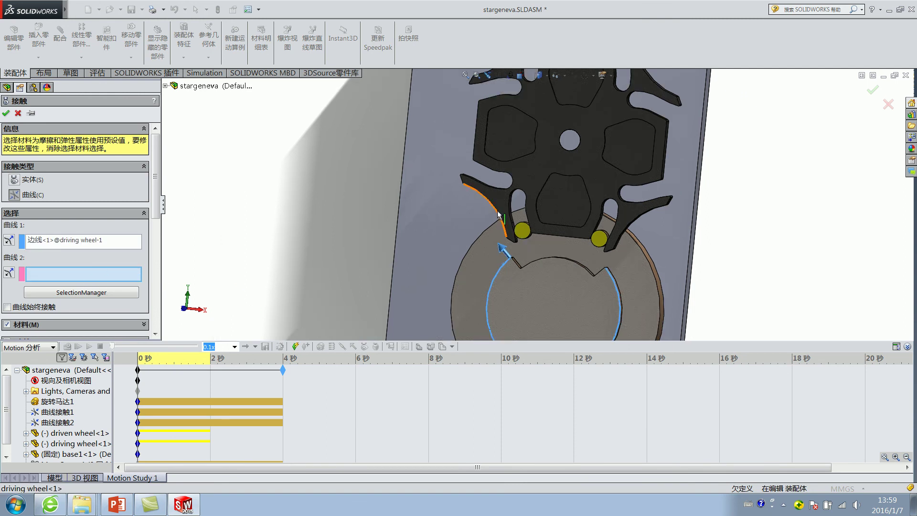
pyautogui.click(67, 292)
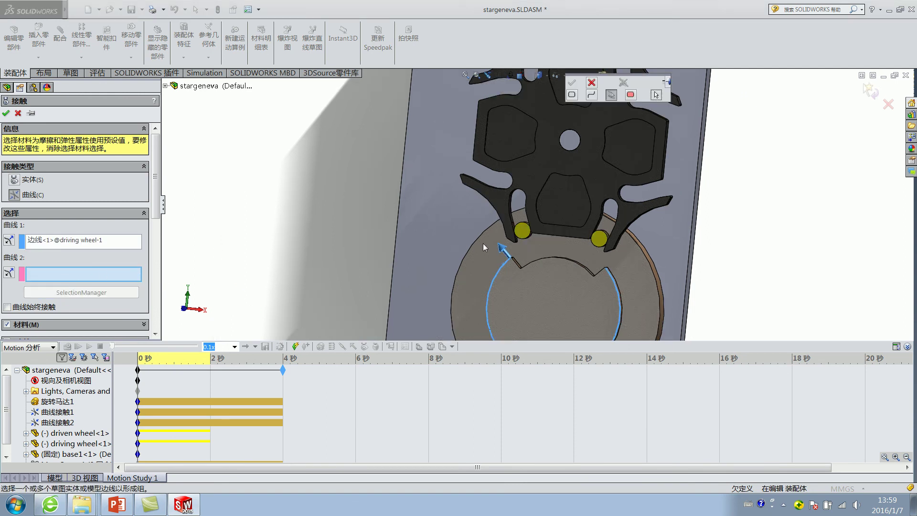
pyautogui.click(492, 205)
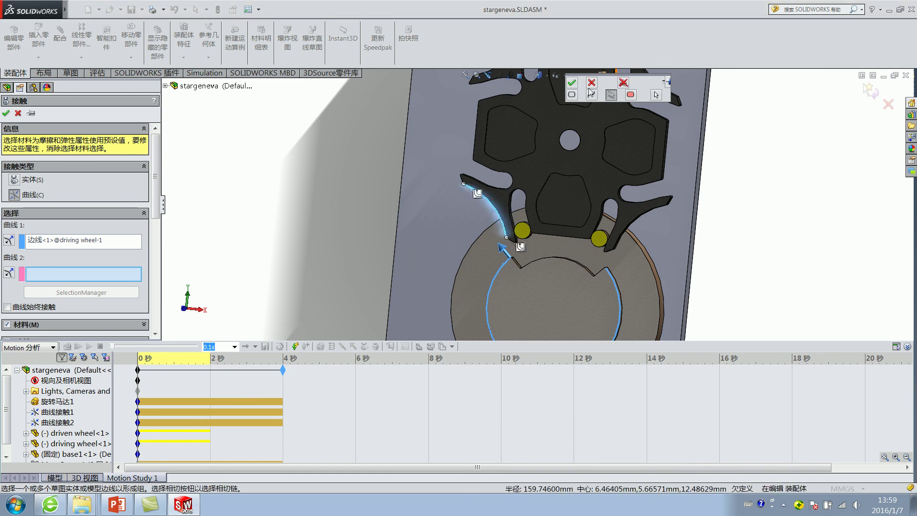
pyautogui.click(480, 195)
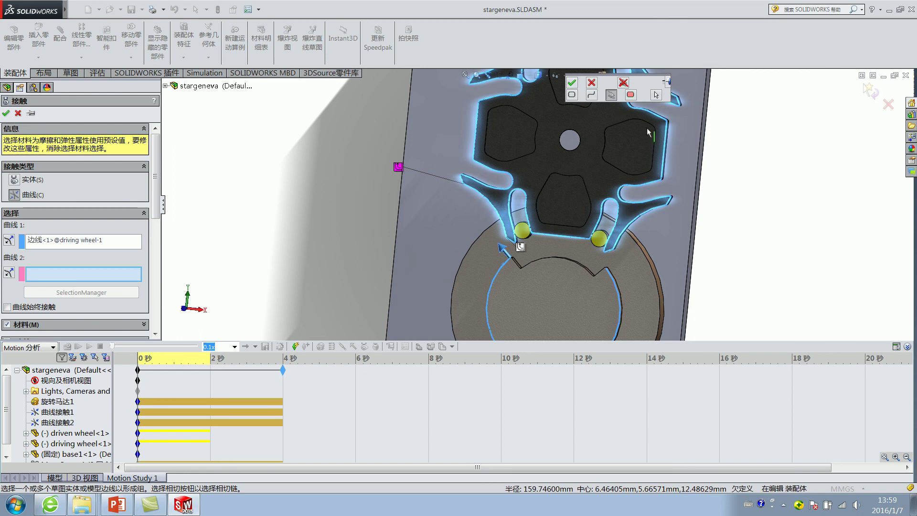
pyautogui.click(574, 84)
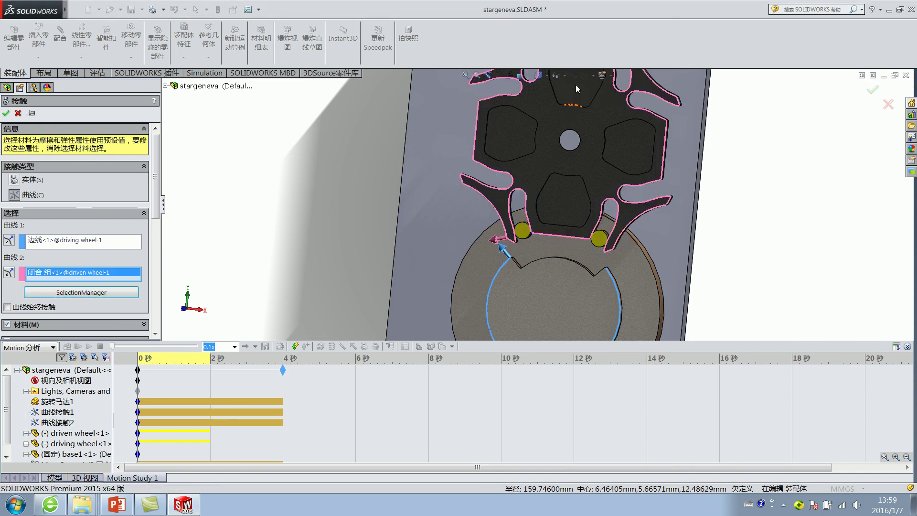
# Set both contact materials to Steel (Dry) and create 曲线接触3
pyautogui.scroll(-3, 96, 302)
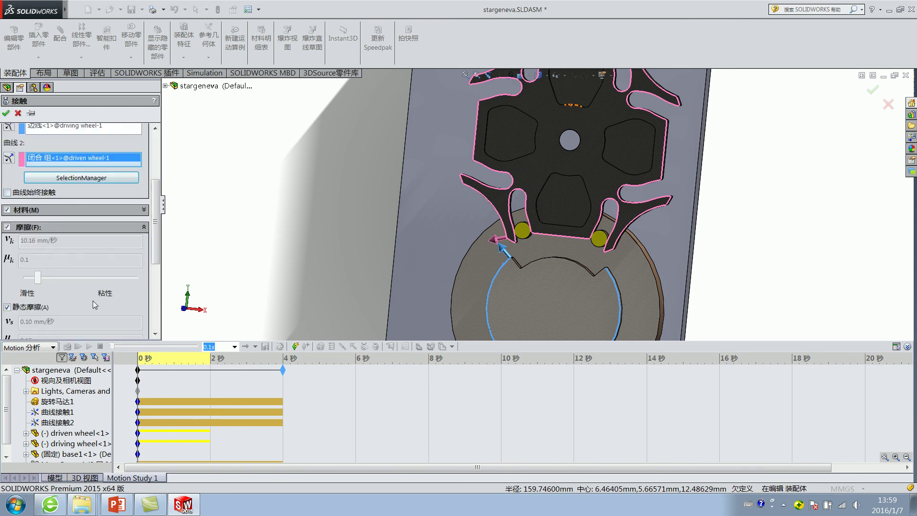
pyautogui.click(62, 214)
pyautogui.click(38, 283)
pyautogui.click(51, 239)
pyautogui.click(41, 298)
pyautogui.click(5, 113)
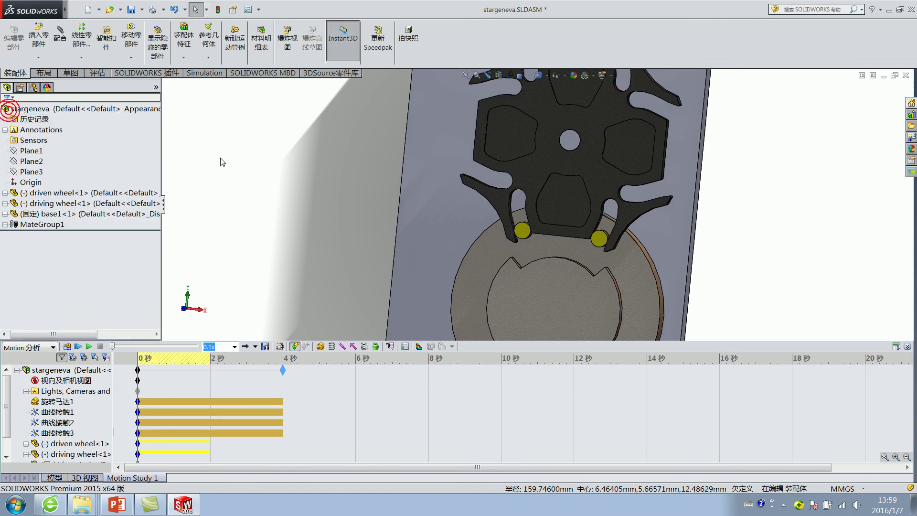
pyautogui.click(67, 347)
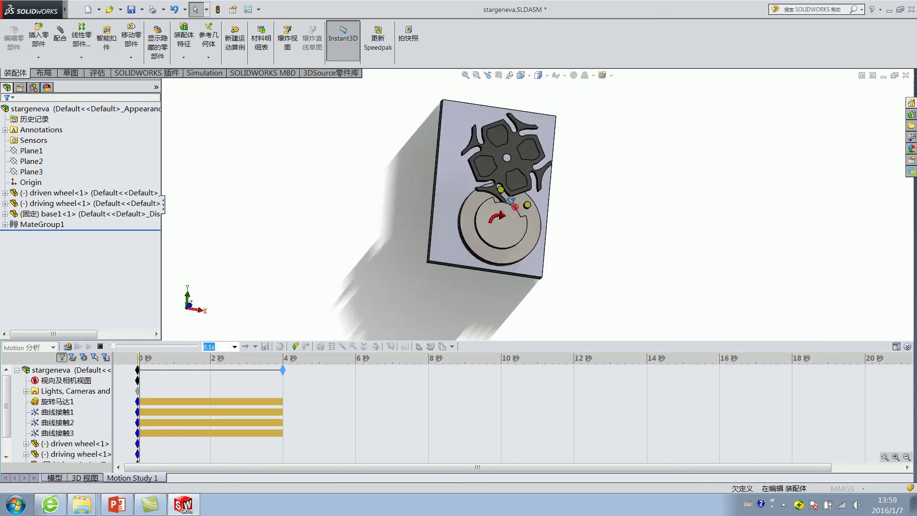
# Zoom and orbit to an edge-on side view while the recalculated animation plays
pyautogui.scroll(-3, 501, 222)
pyautogui.scroll(-2, 569, 204)
pyautogui.scroll(2, 549, 213)
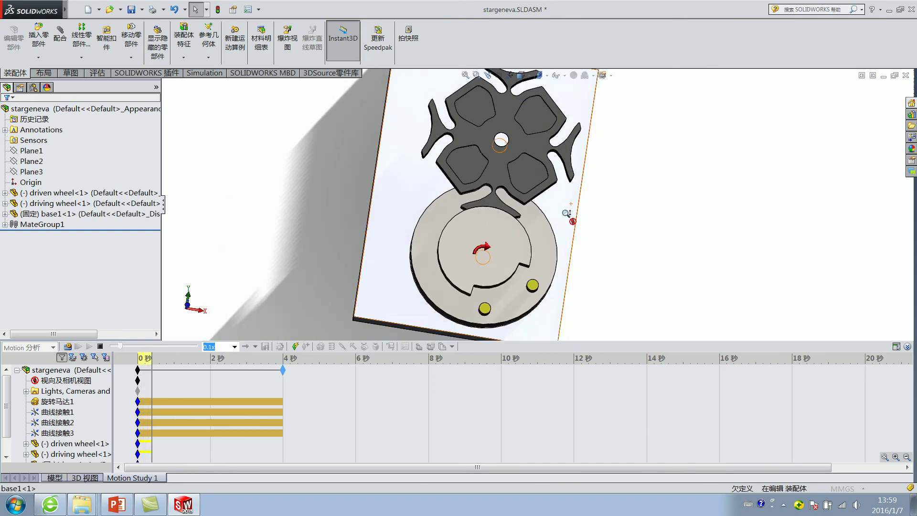
pyautogui.scroll(2, 530, 221)
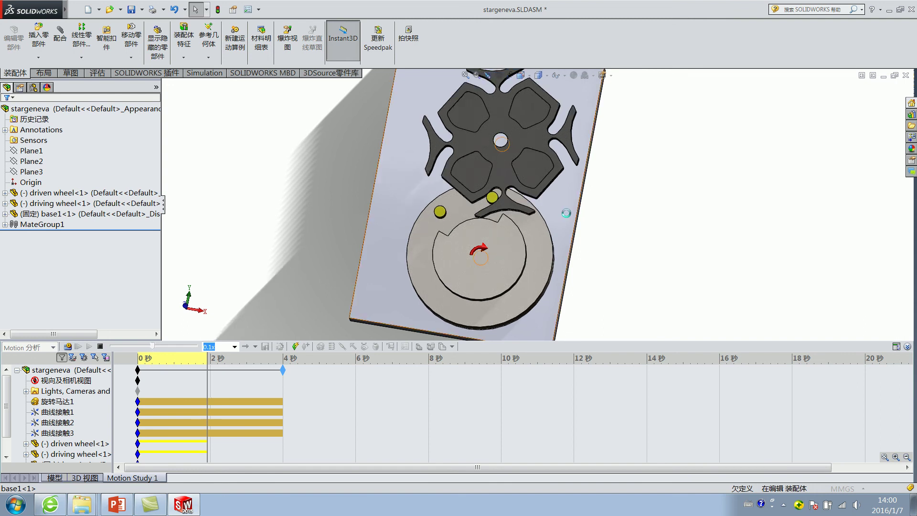
pyautogui.moveTo(570, 212); pyautogui.dragTo(542, 225, button='middle')
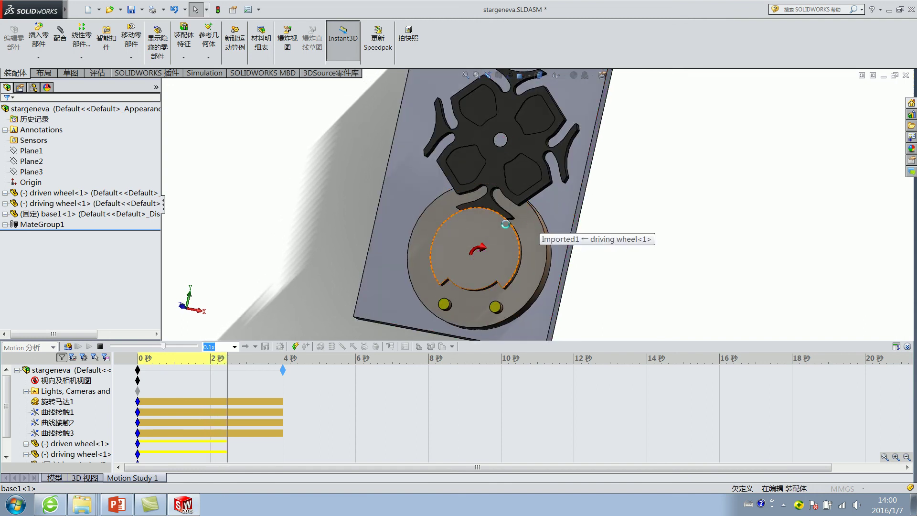
pyautogui.moveTo(530, 223)
pyautogui.mouseDown(button='middle')
pyautogui.moveTo(521, 222)
pyautogui.moveTo(551, 214)
pyautogui.mouseUp(button='middle')
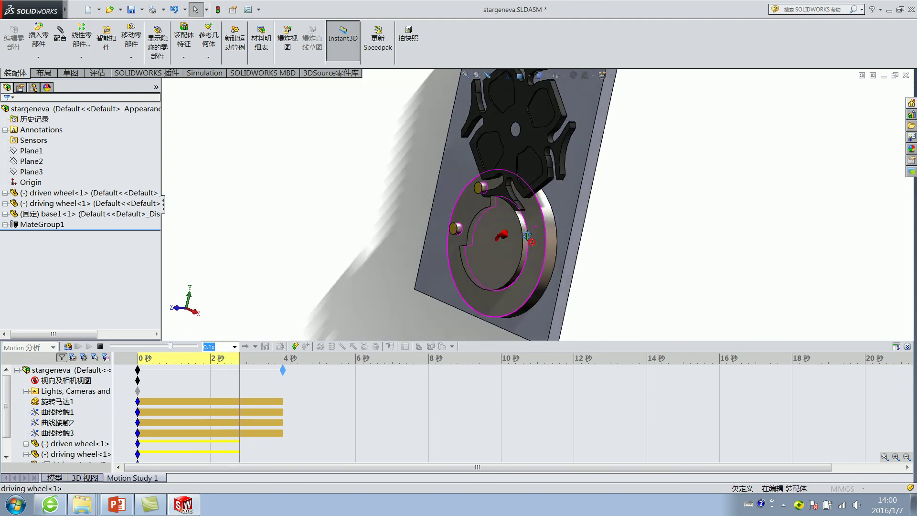
pyautogui.moveTo(551, 214)
pyautogui.mouseDown(button='middle')
pyautogui.moveTo(532, 203)
pyautogui.moveTo(550, 191)
pyautogui.mouseUp(button='middle')
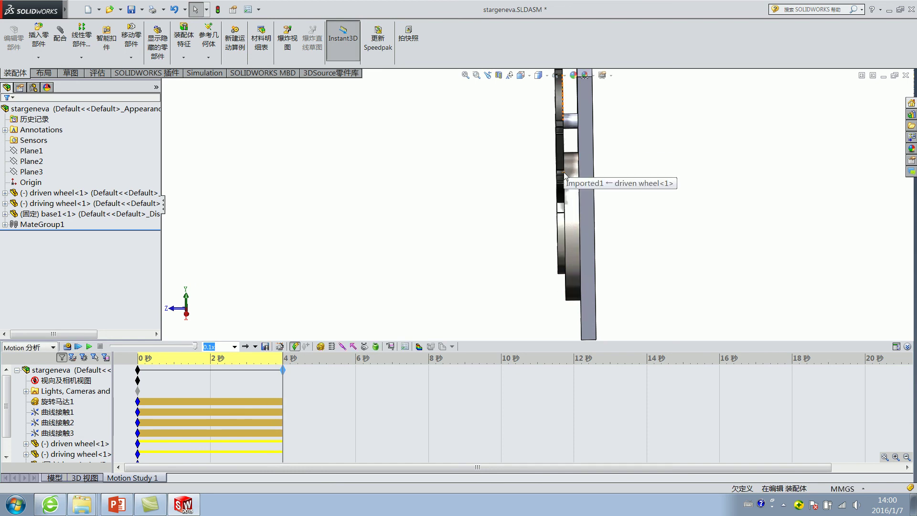
pyautogui.moveTo(563, 247)
pyautogui.mouseDown(button='middle')
pyautogui.moveTo(572, 179)
pyautogui.moveTo(549, 144)
pyautogui.mouseUp(button='middle')
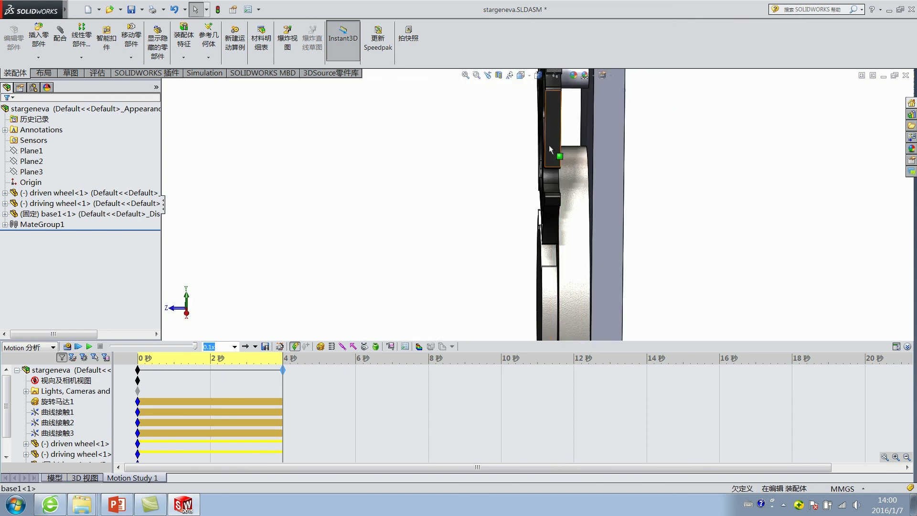
pyautogui.click(551, 142)
pyautogui.moveTo(552, 189); pyautogui.dragTo(555, 216, button='middle')
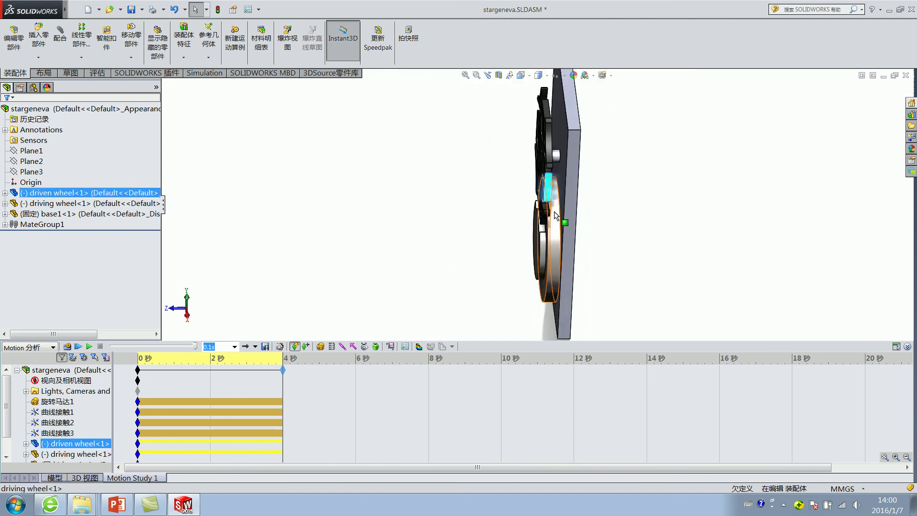
pyautogui.moveTo(555, 216); pyautogui.dragTo(573, 205, button='middle')
pyautogui.scroll(-3, 580, 199)
pyautogui.scroll(-3, 632, 167)
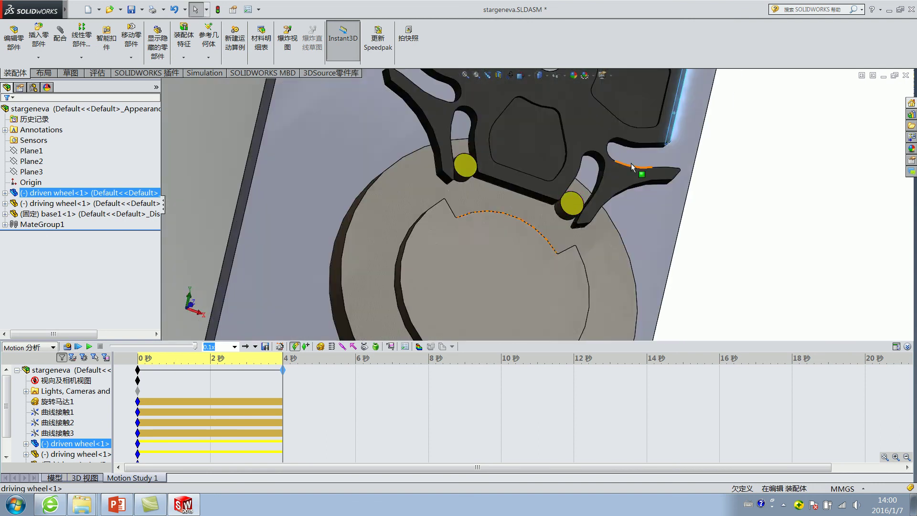
pyautogui.scroll(5, 632, 167)
pyautogui.moveTo(477, 200); pyautogui.dragTo(414, 219, button='middle')
pyautogui.click(359, 200)
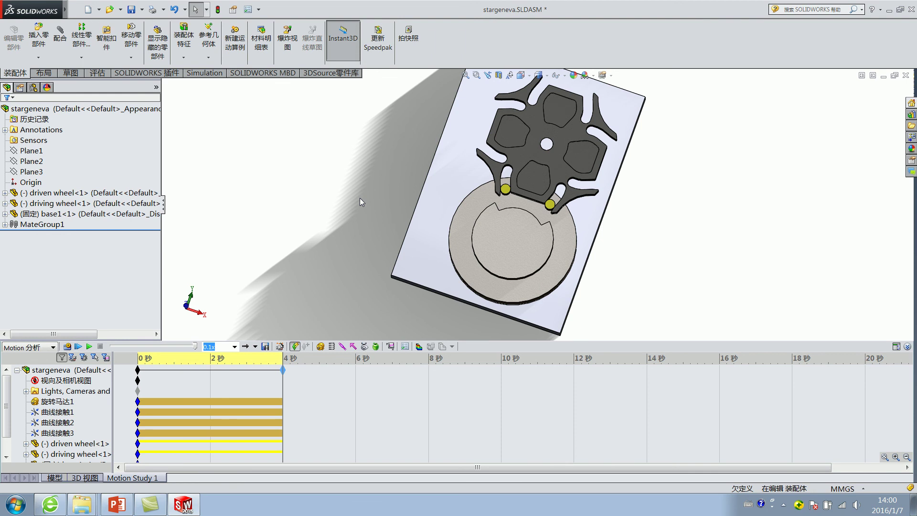
pyautogui.click(230, 128)
pyautogui.moveTo(478, 142)
pyautogui.mouseDown(button='middle')
pyautogui.moveTo(393, 196)
pyautogui.moveTo(399, 160)
pyautogui.mouseUp(button='middle')
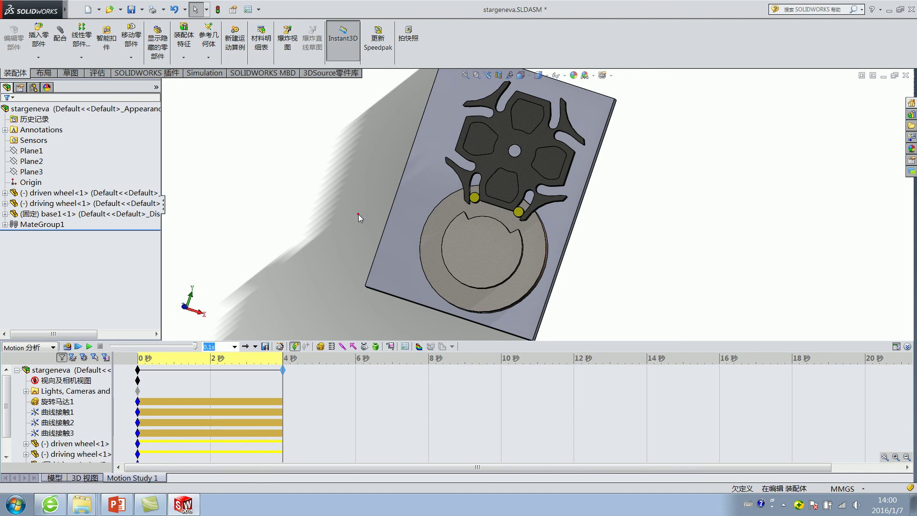
pyautogui.scroll(-4, 523, 214)
pyautogui.scroll(2, 513, 216)
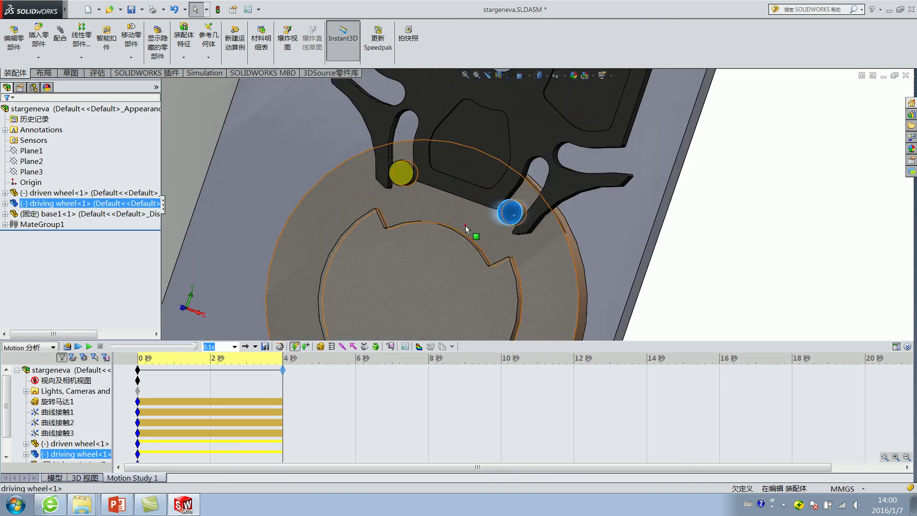
pyautogui.scroll(3, 503, 212)
pyautogui.click(504, 179)
pyautogui.click(310, 161)
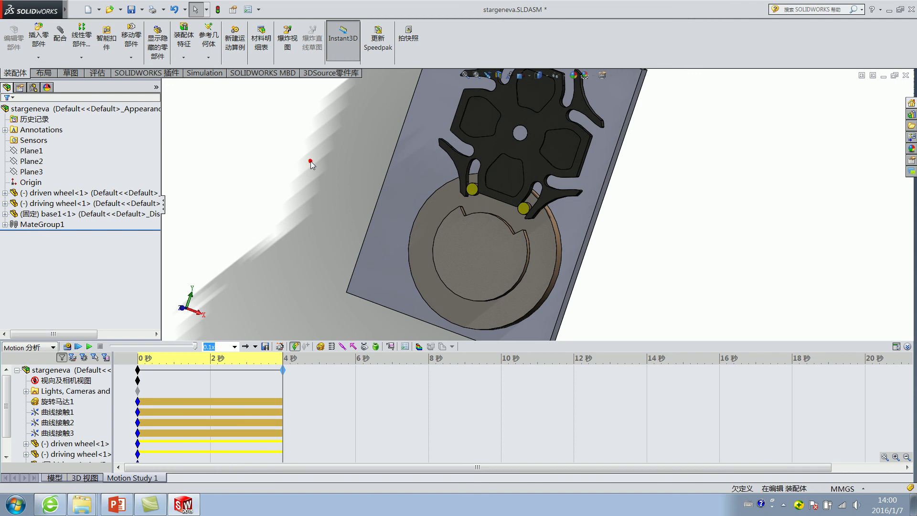
pyautogui.moveTo(311, 162); pyautogui.dragTo(346, 174, button='middle')
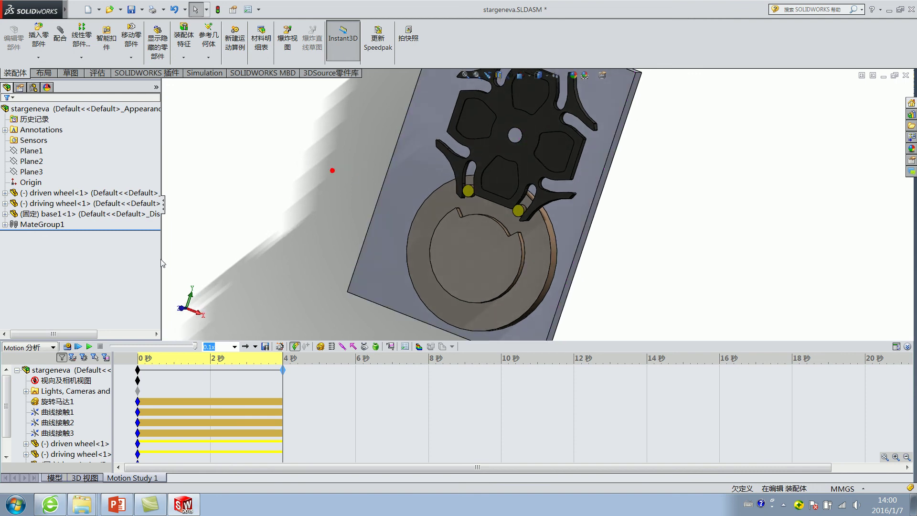
pyautogui.scroll(-1, 29, 444)
pyautogui.scroll(-1, 28, 449)
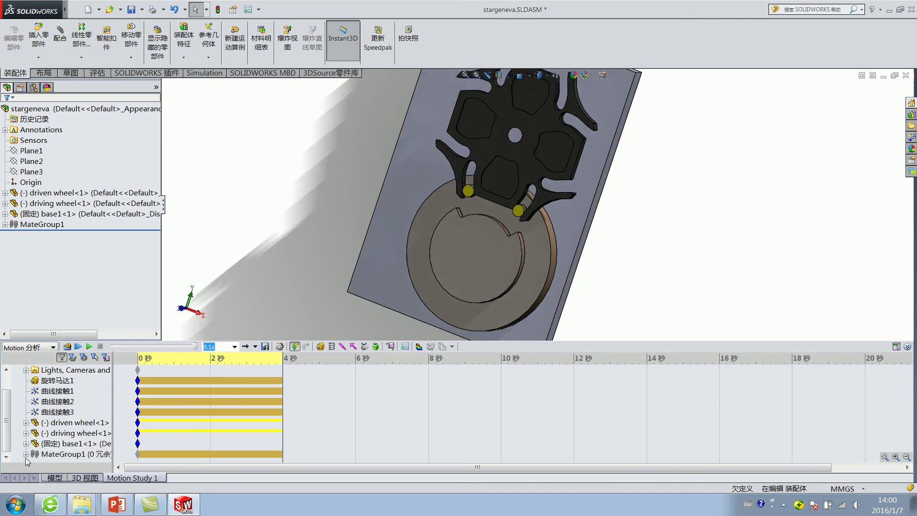
# Plot 力 > 接触力 > 幅值 for 曲线接触1 as the results plot 图解1
pyautogui.click(229, 227)
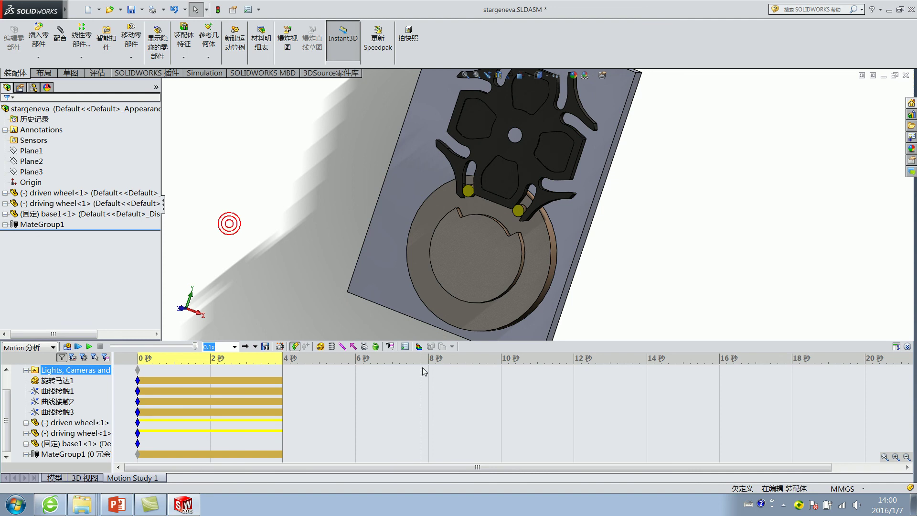
pyautogui.click(390, 346)
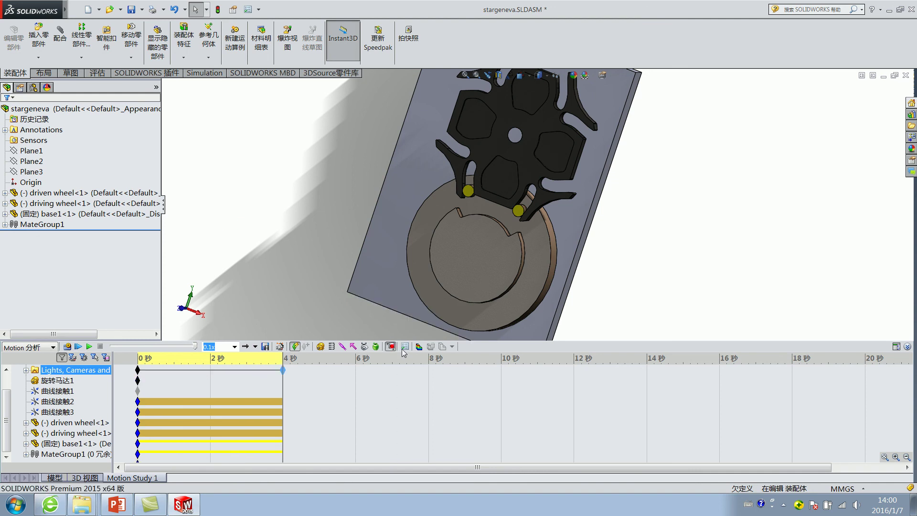
pyautogui.click(93, 141)
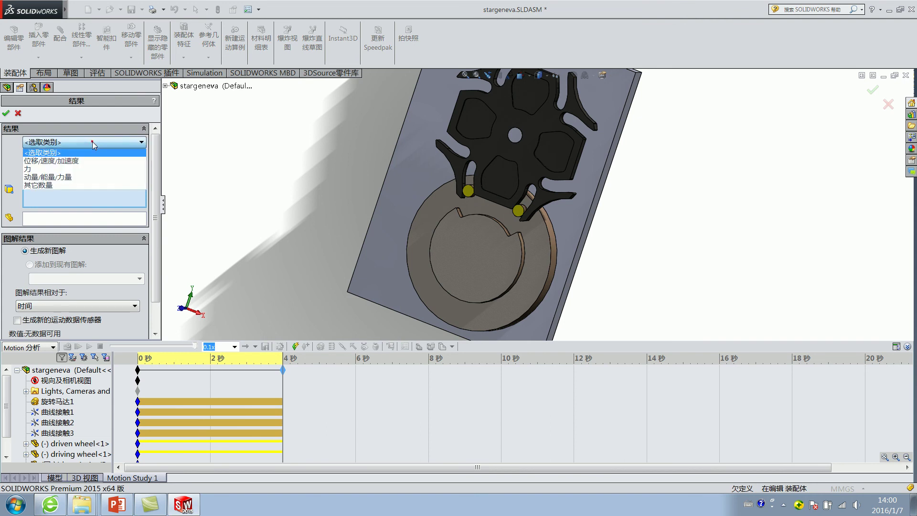
pyautogui.click(63, 169)
pyautogui.click(57, 158)
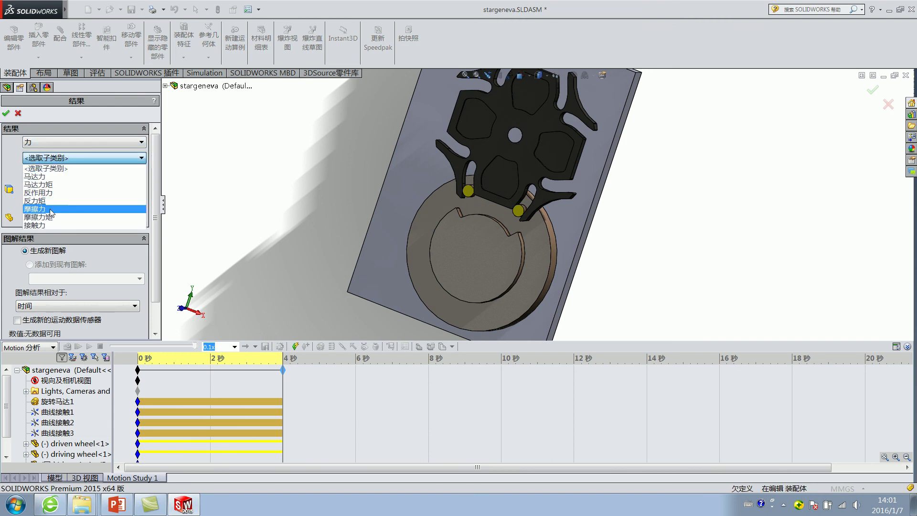
pyautogui.click(46, 225)
pyautogui.click(58, 175)
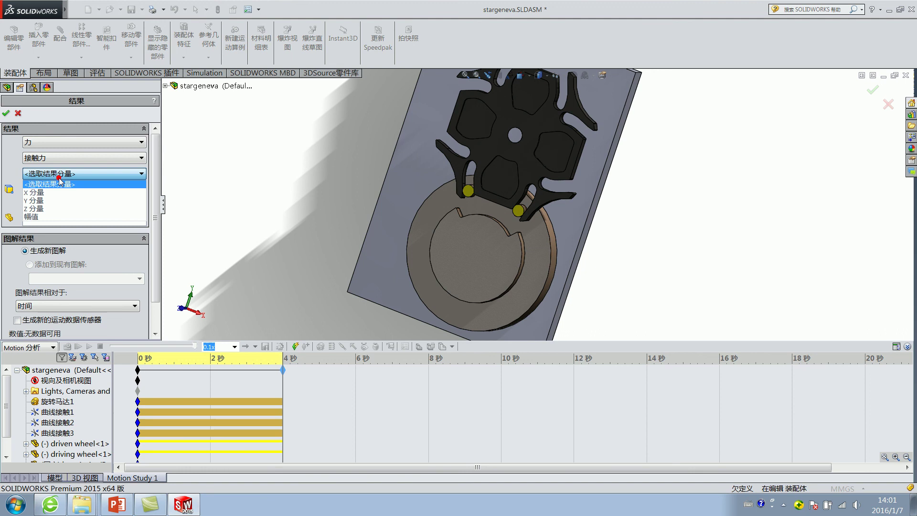
pyautogui.click(48, 215)
pyautogui.scroll(-3, 393, 190)
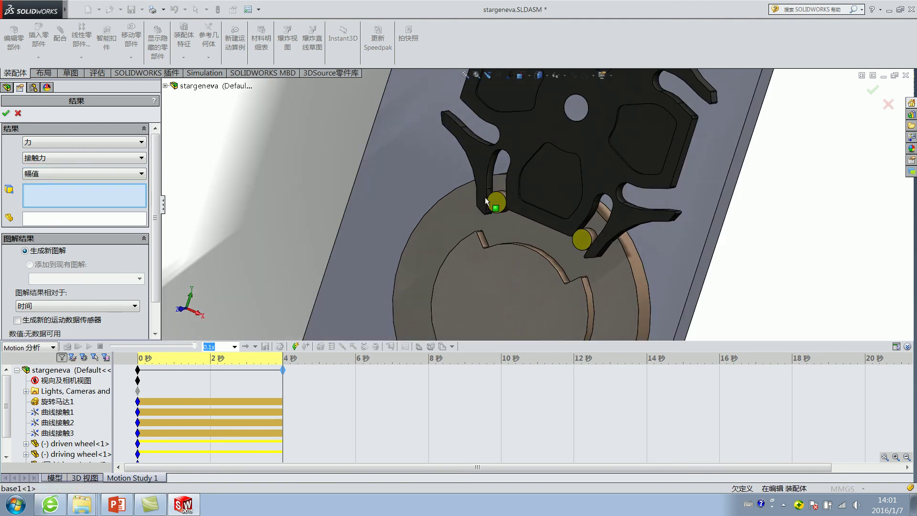
pyautogui.click(46, 412)
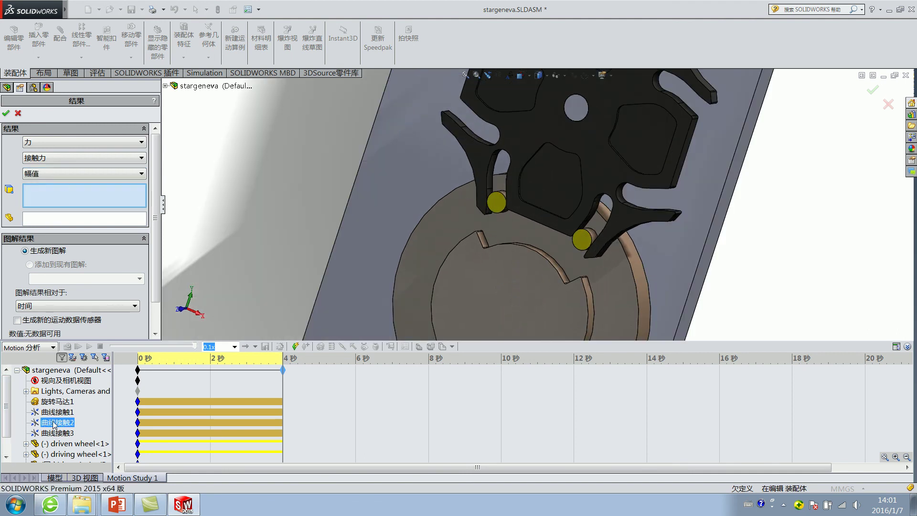
pyautogui.click(61, 416)
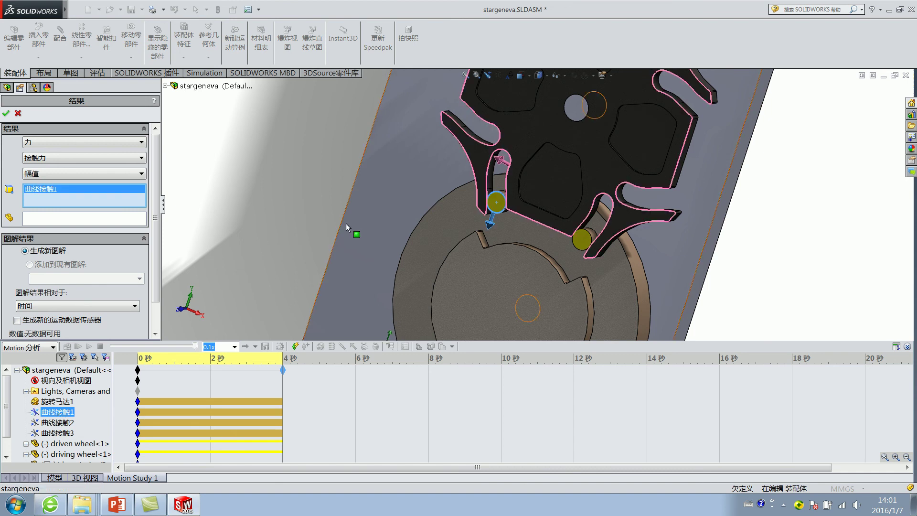
pyautogui.click(6, 116)
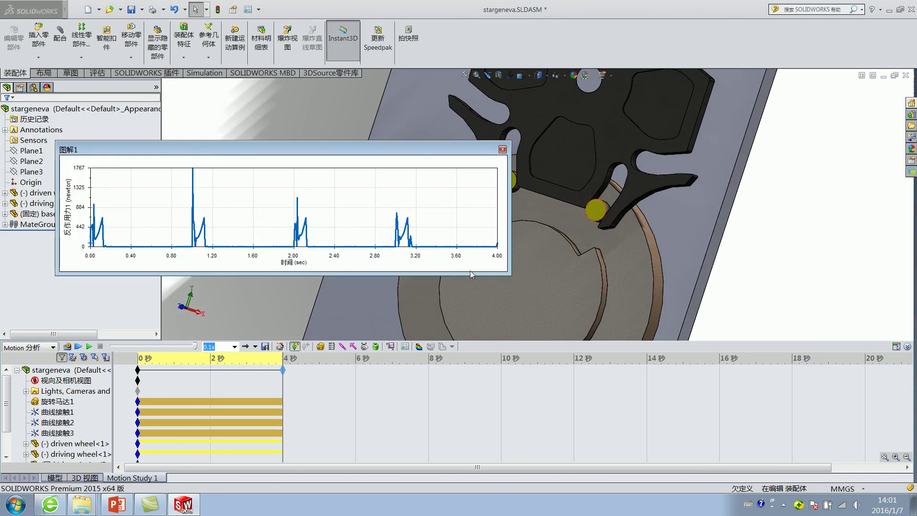
# Resize the 图解1 plot window larger and move it upward
pyautogui.moveTo(511, 275); pyautogui.dragTo(822, 402)
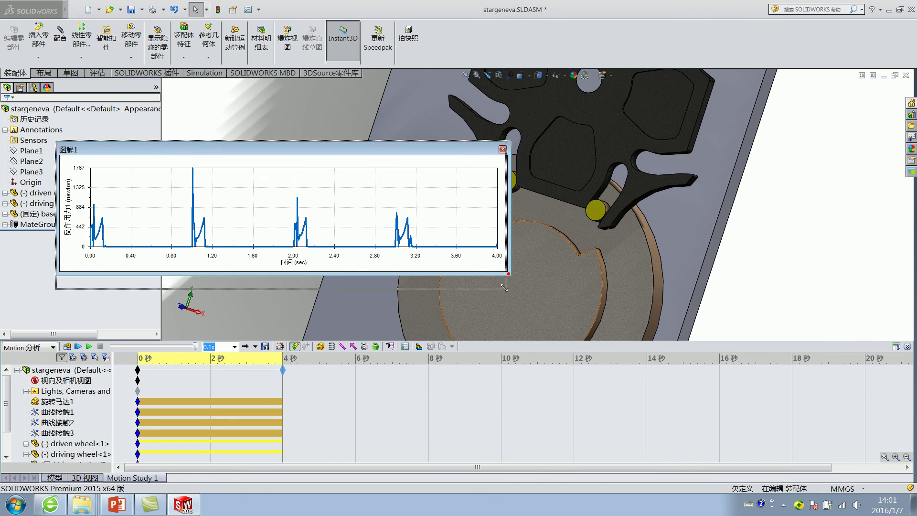
pyautogui.moveTo(461, 158); pyautogui.dragTo(461, 127)
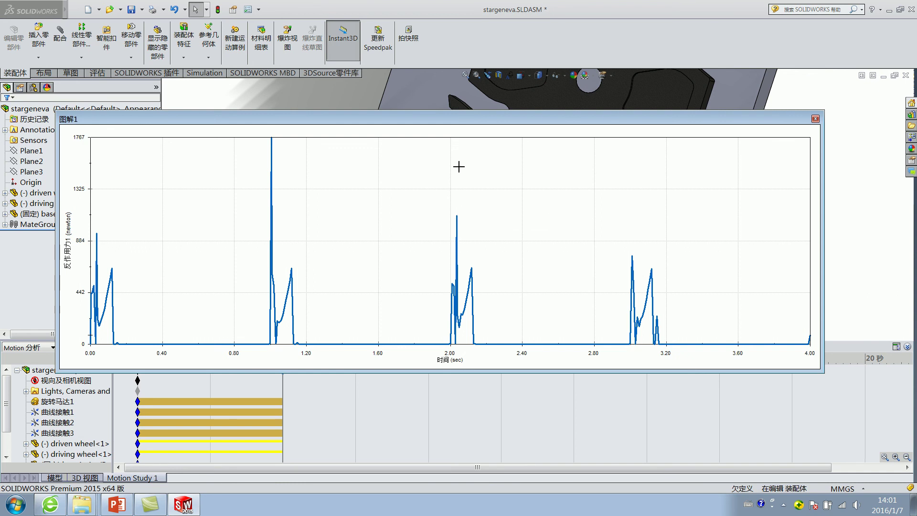
# Mark a time point on the force plot and zoom in on the wheels' contact position
pyautogui.click(479, 139)
pyautogui.moveTo(497, 246); pyautogui.dragTo(499, 253)
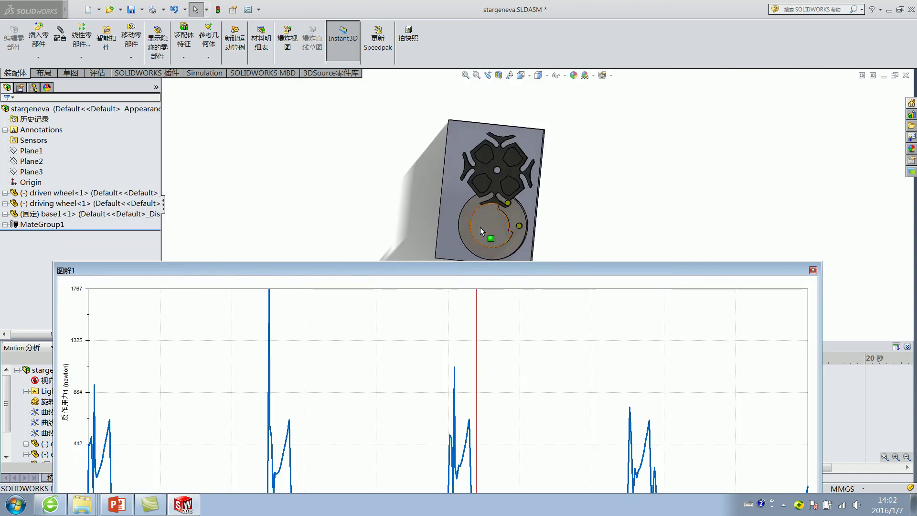
pyautogui.scroll(-3, 507, 224)
pyautogui.scroll(-3, 521, 205)
pyautogui.scroll(3, 510, 244)
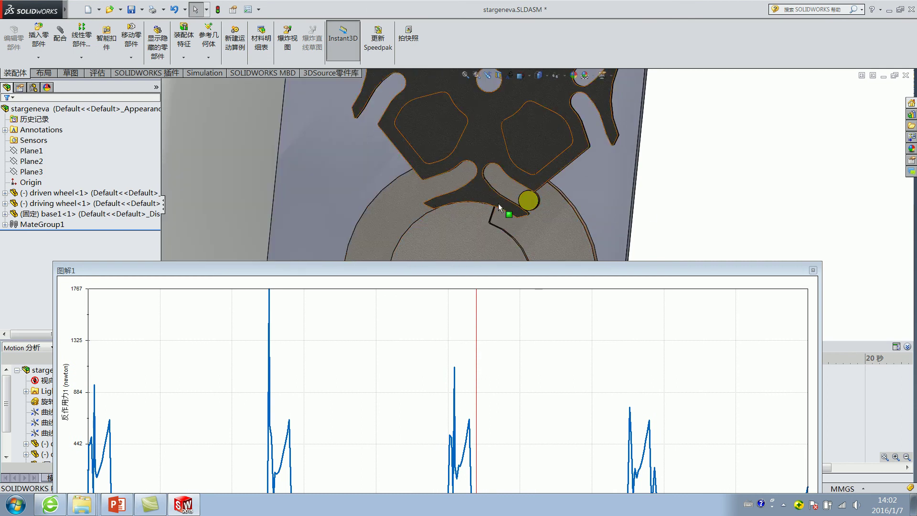
pyautogui.click(530, 228)
pyautogui.scroll(2, 530, 228)
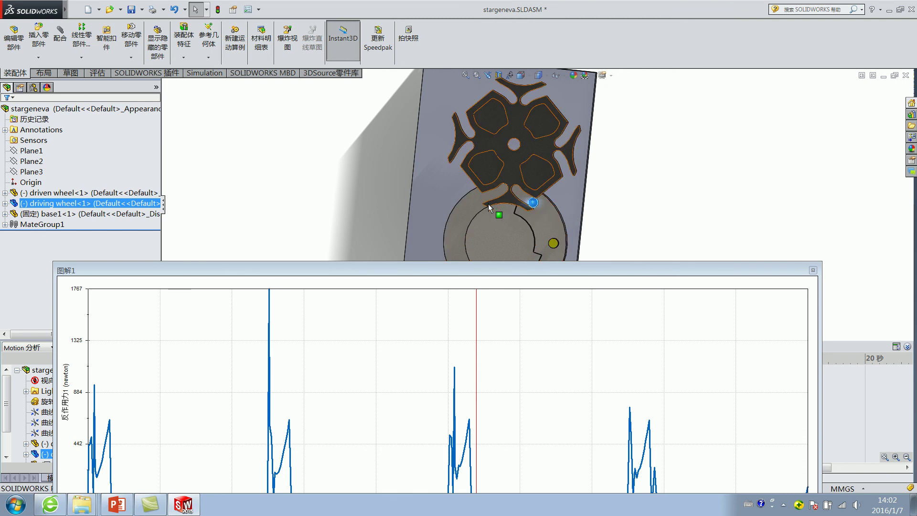
pyautogui.scroll(-3, 490, 203)
pyautogui.scroll(-2, 515, 207)
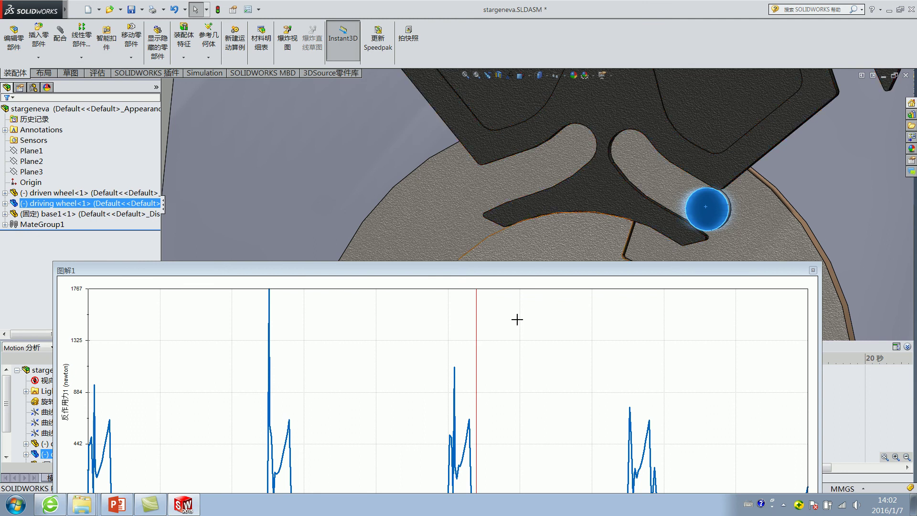
# Move the time marker to the 1767 N peak near 1.0 s, then close 图解1
pyautogui.click(455, 377)
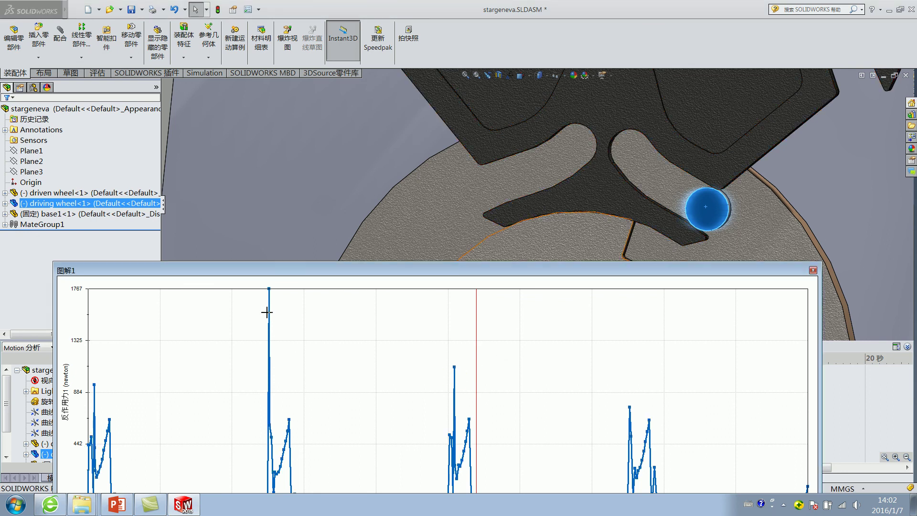
pyautogui.click(269, 311)
pyautogui.moveTo(312, 271); pyautogui.dragTo(331, 216)
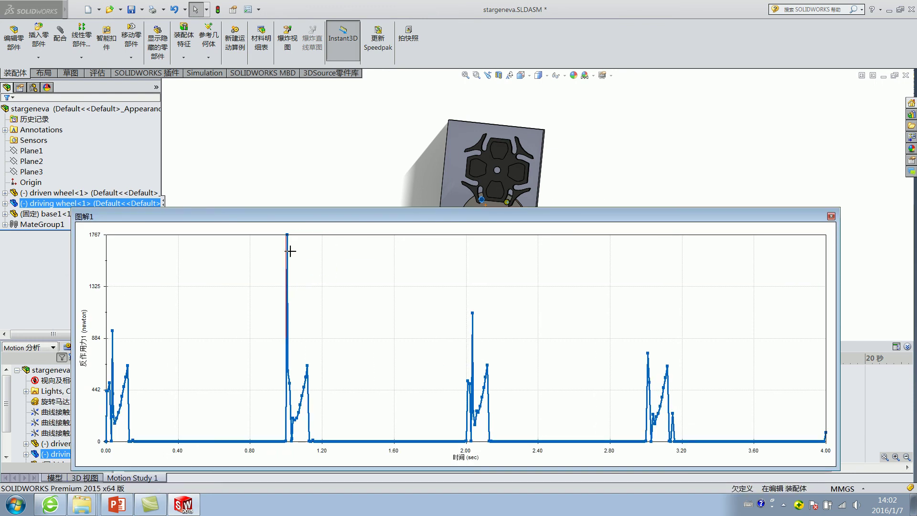
pyautogui.moveTo(327, 219); pyautogui.dragTo(381, 188)
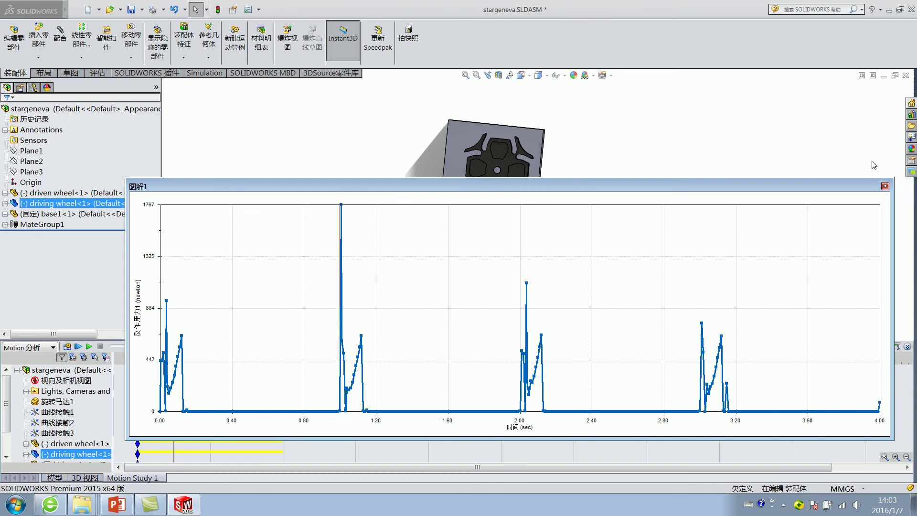
pyautogui.click(885, 186)
pyautogui.click(363, 167)
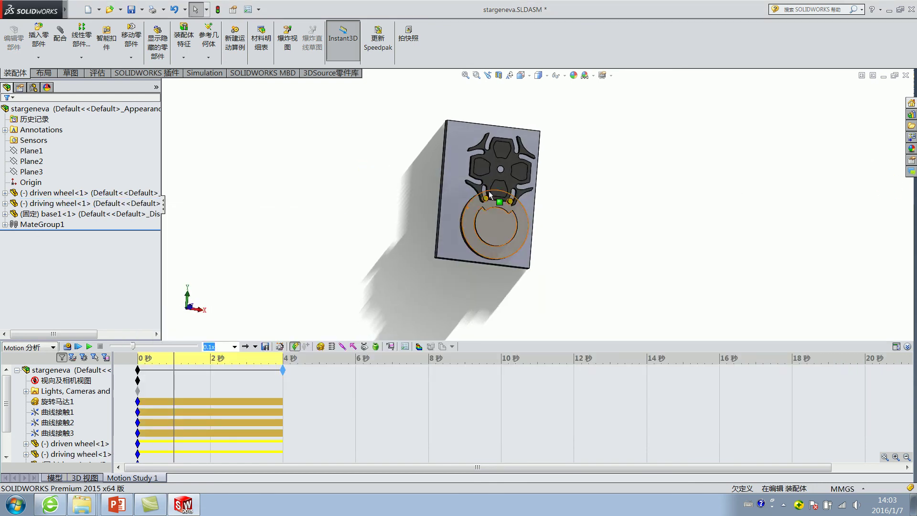
pyautogui.scroll(-3, 489, 191)
pyautogui.scroll(-2, 489, 191)
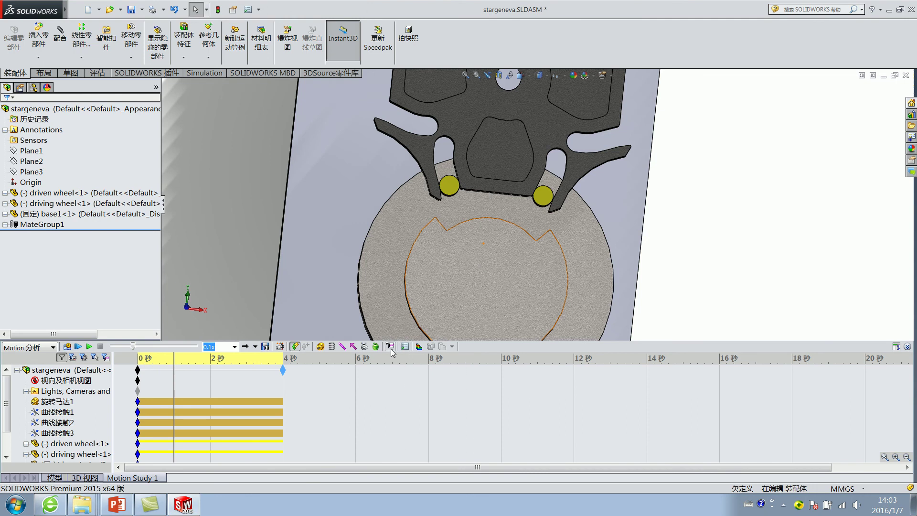
pyautogui.scroll(-1, 45, 454)
pyautogui.scroll(-1, 45, 453)
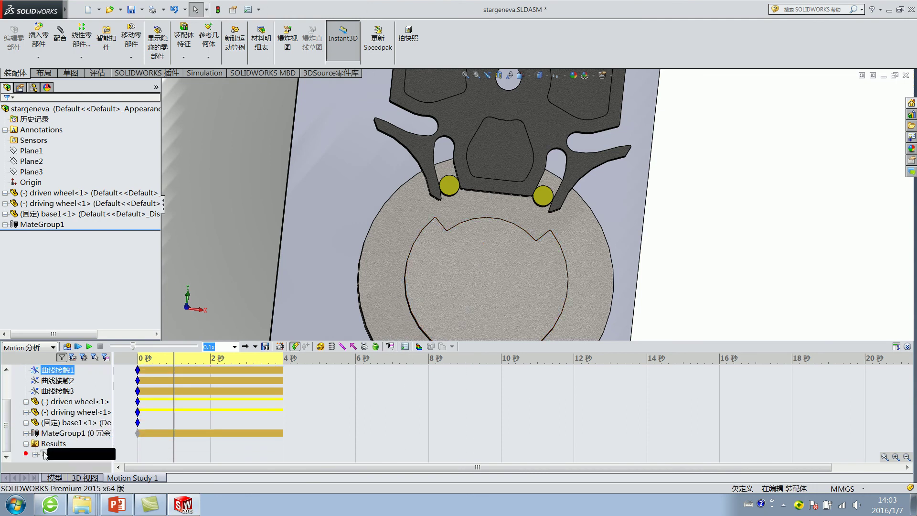
# Reopen the saved 图解1 plot from Results, review it, and close it
pyautogui.rightClick(45, 453)
pyautogui.click(96, 399)
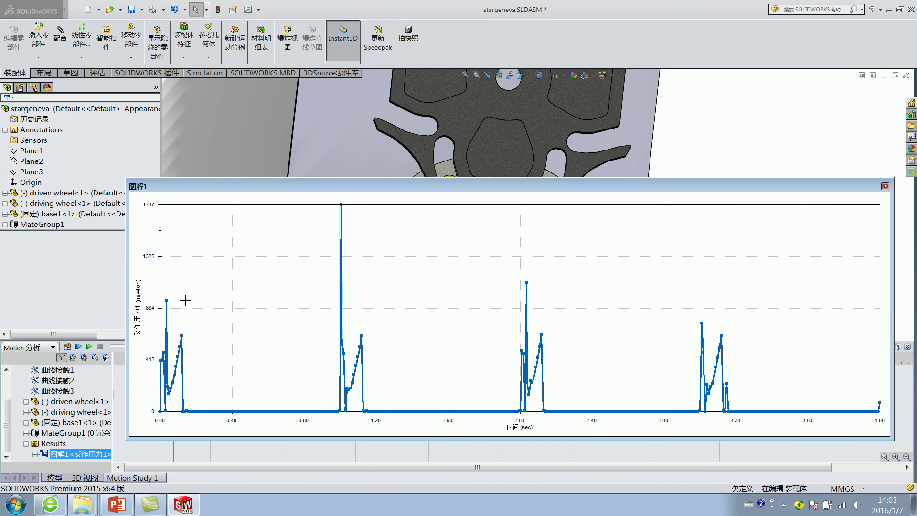
pyautogui.moveTo(403, 186); pyautogui.dragTo(336, 175)
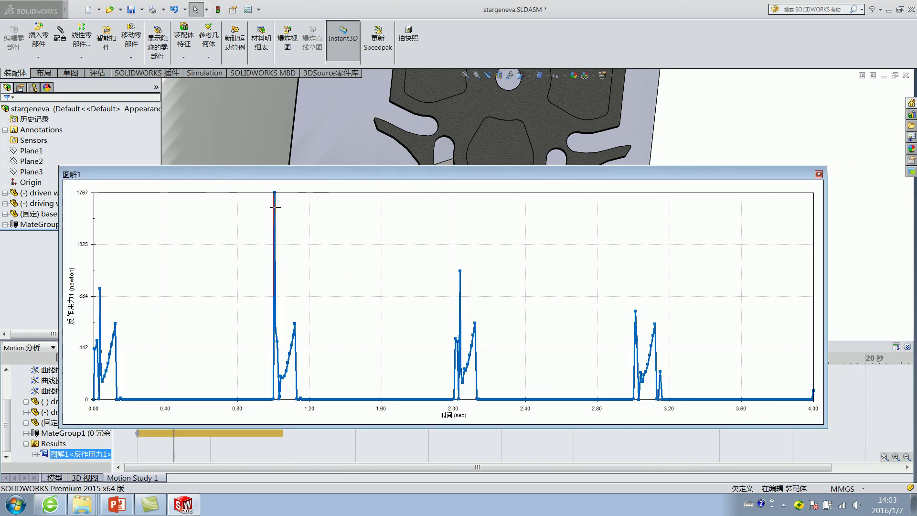
pyautogui.moveTo(776, 167); pyautogui.dragTo(736, 158)
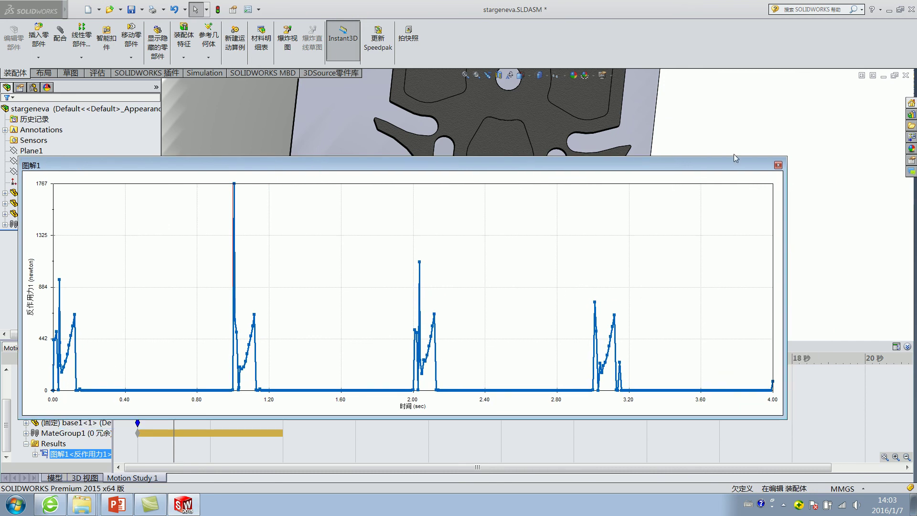
pyautogui.click(778, 165)
pyautogui.scroll(3, 418, 224)
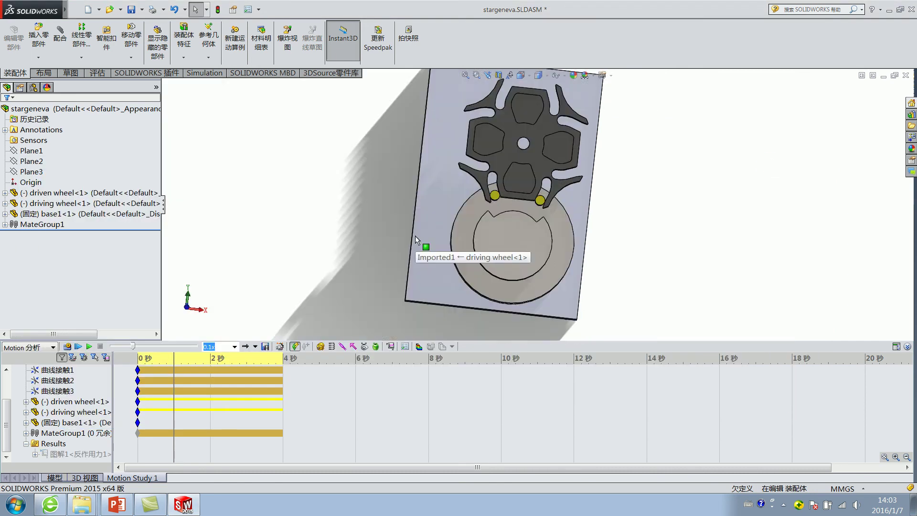
# Save the assembly without rebuilding (不重建而保存文档) and return to the PowerPoint slides
pyautogui.click(131, 9)
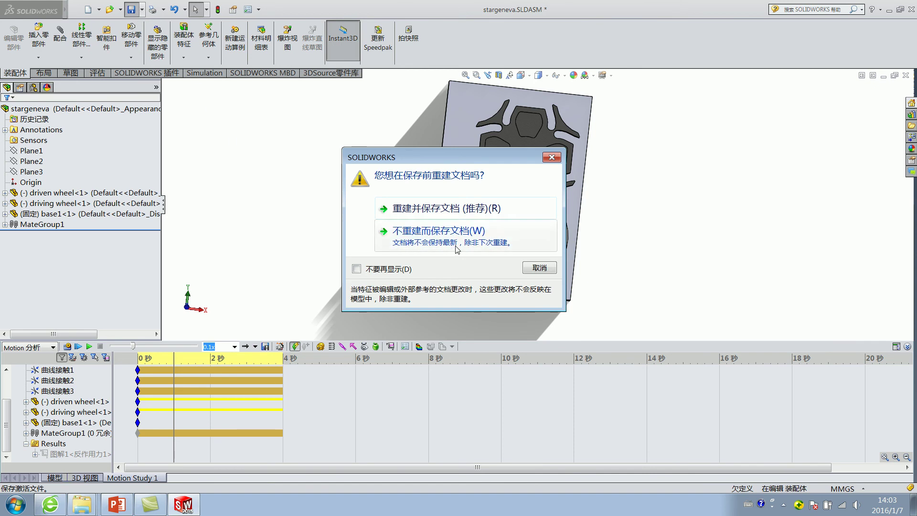
pyautogui.click(461, 208)
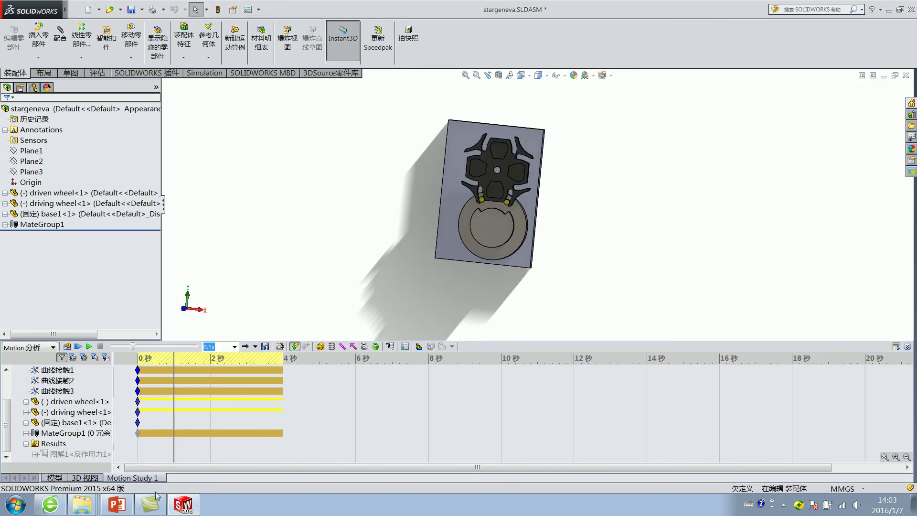
pyautogui.click(117, 504)
pyautogui.scroll(2, 510, 241)
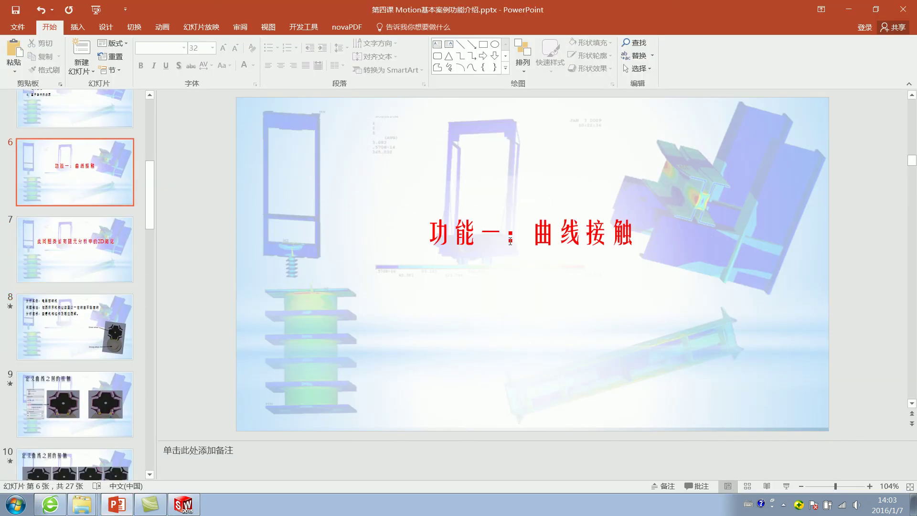
# Scroll the presentation down from the contact-force slides to slide 12
pyautogui.click(561, 237)
pyautogui.click(611, 300)
pyautogui.scroll(-1, 606, 310)
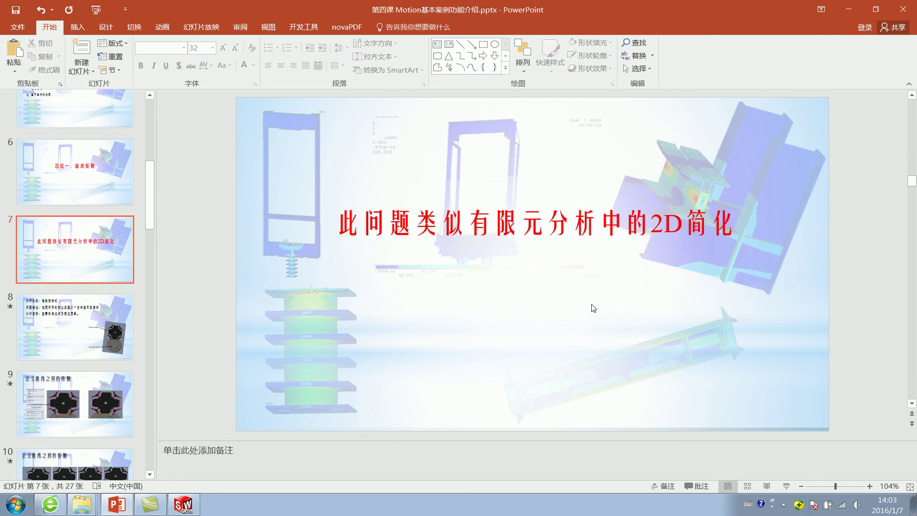
pyautogui.scroll(-3, 593, 305)
pyautogui.scroll(-1, 591, 303)
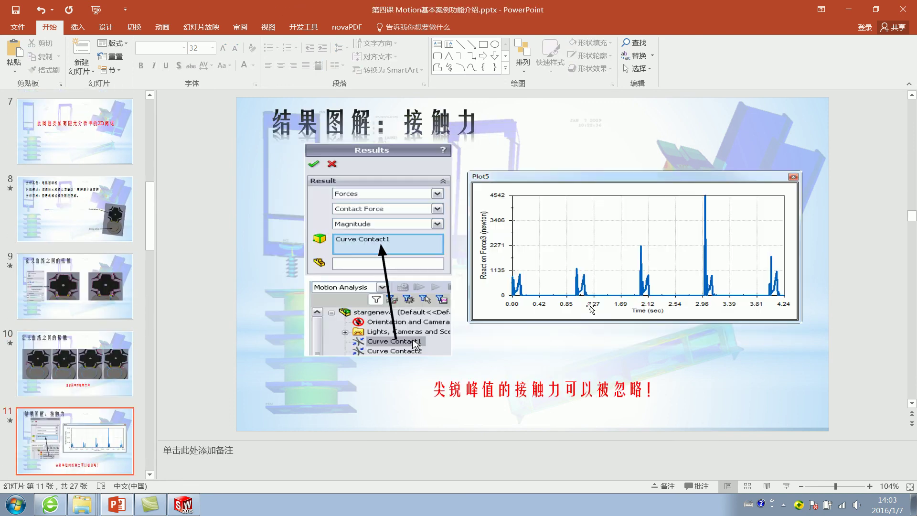
pyautogui.scroll(-1, 587, 302)
# Highlight the slide 12 title '功能二：CAM凸轮合成' to introduce cam synthesis
pyautogui.moveTo(509, 233); pyautogui.dragTo(669, 233)
pyautogui.click(686, 233)
pyautogui.click(549, 280)
pyautogui.click(510, 231)
pyautogui.moveTo(509, 231); pyautogui.dragTo(668, 233)
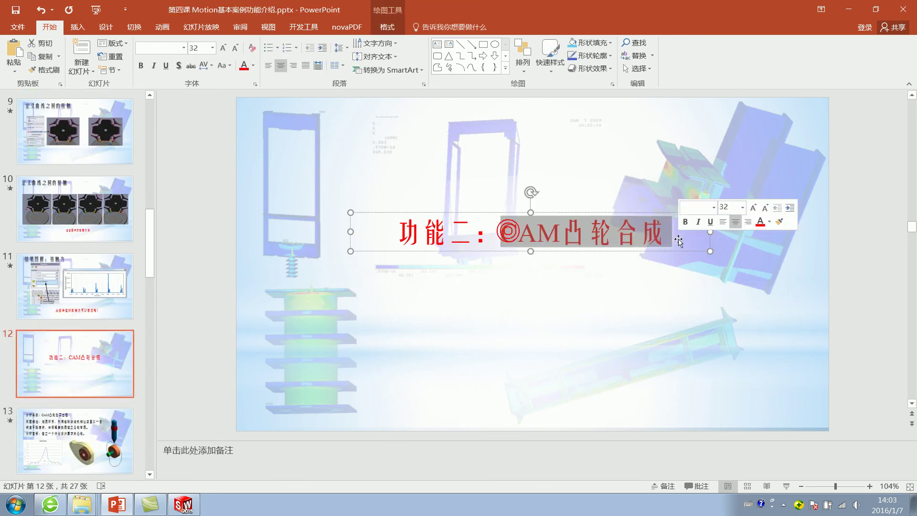
pyautogui.click(654, 278)
pyautogui.moveTo(504, 233); pyautogui.dragTo(668, 233)
pyautogui.click(619, 275)
pyautogui.moveTo(504, 233); pyautogui.dragTo(671, 233)
pyautogui.click(614, 294)
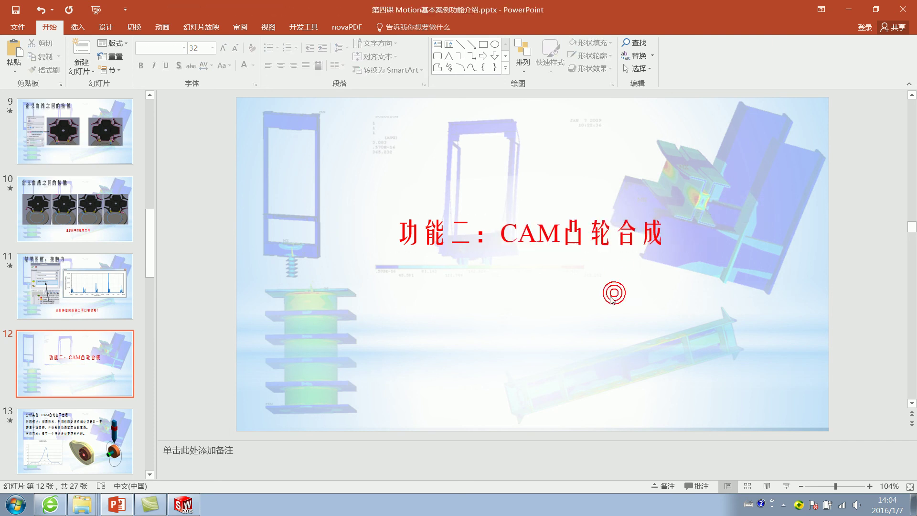
# Return to the Geneva assembly and close it without saving
pyautogui.click(850, 9)
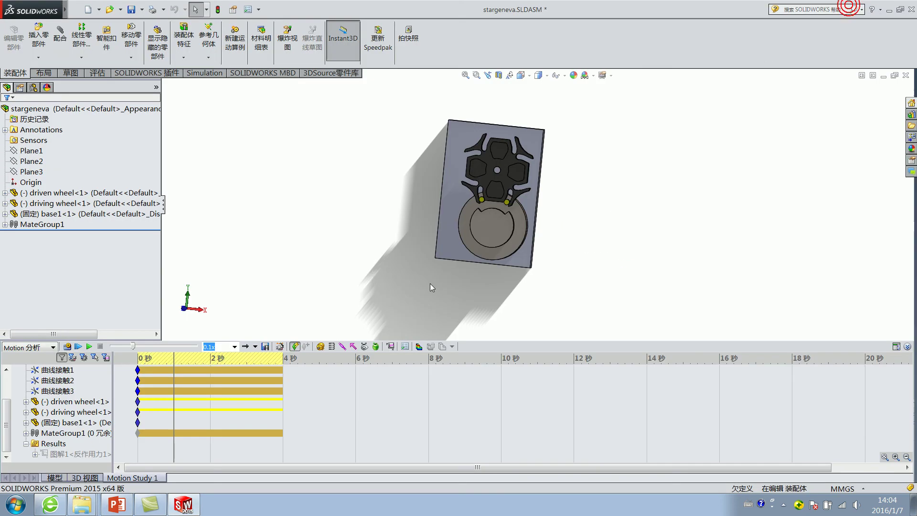
pyautogui.moveTo(360, 266)
pyautogui.mouseDown(button='middle')
pyautogui.moveTo(552, 205)
pyautogui.moveTo(538, 194)
pyautogui.mouseUp(button='middle')
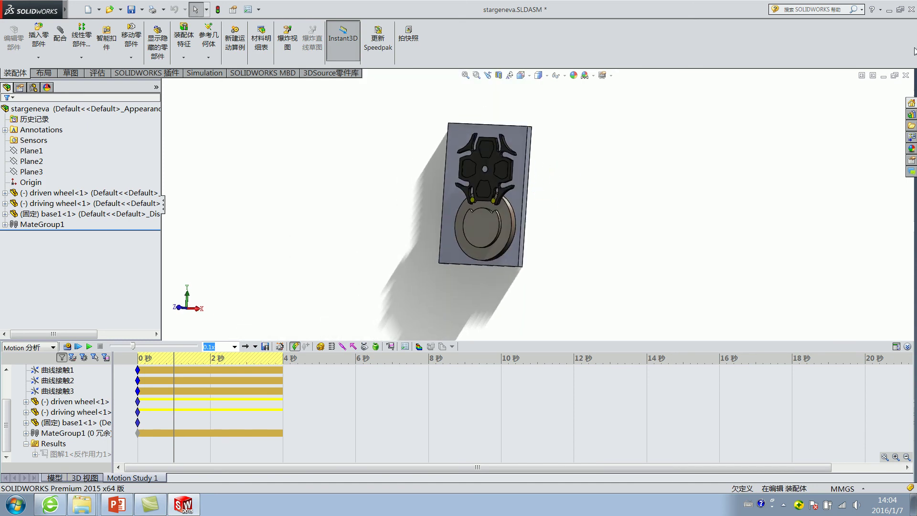
pyautogui.click(905, 75)
pyautogui.click(419, 251)
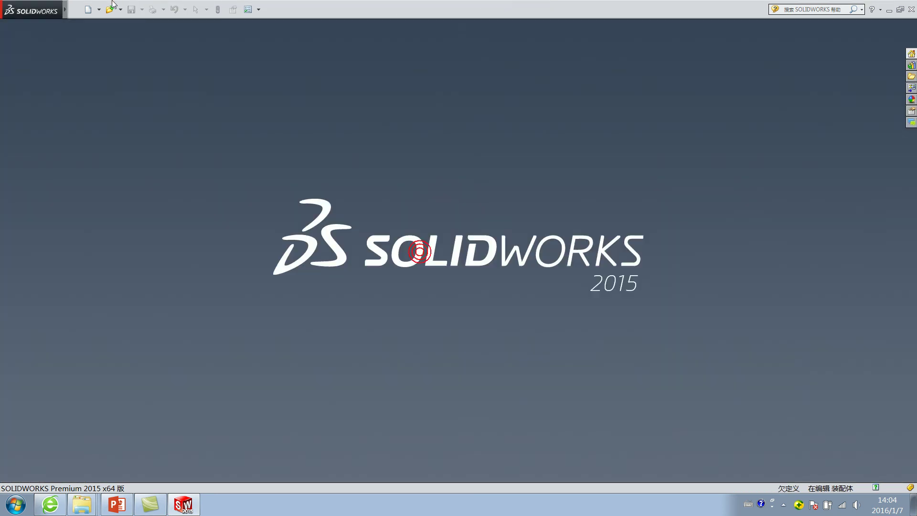
# Open Cam Synthesis.SLDASM from Lesson06\Case Studies\Cam Synthesis and rebuild it
pyautogui.click(110, 9)
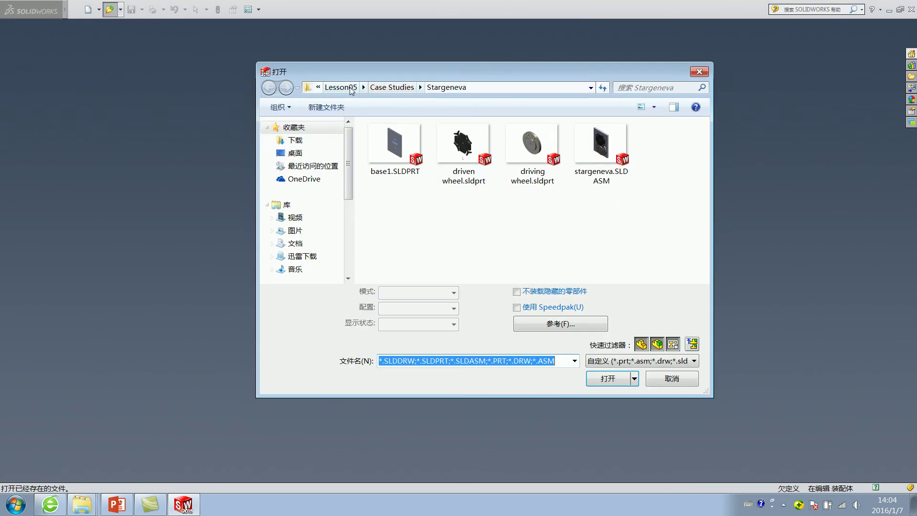
pyautogui.click(351, 88)
pyautogui.click(377, 87)
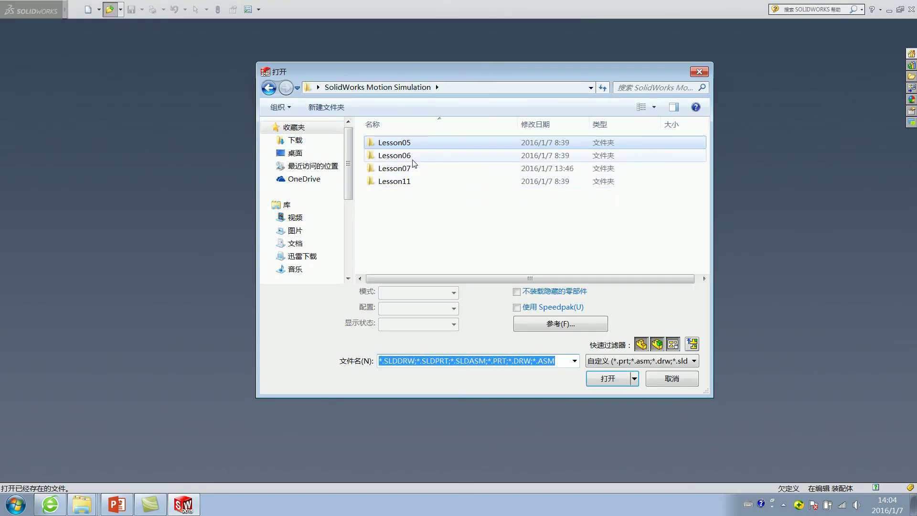
pyautogui.doubleClick(412, 157)
pyautogui.doubleClick(415, 143)
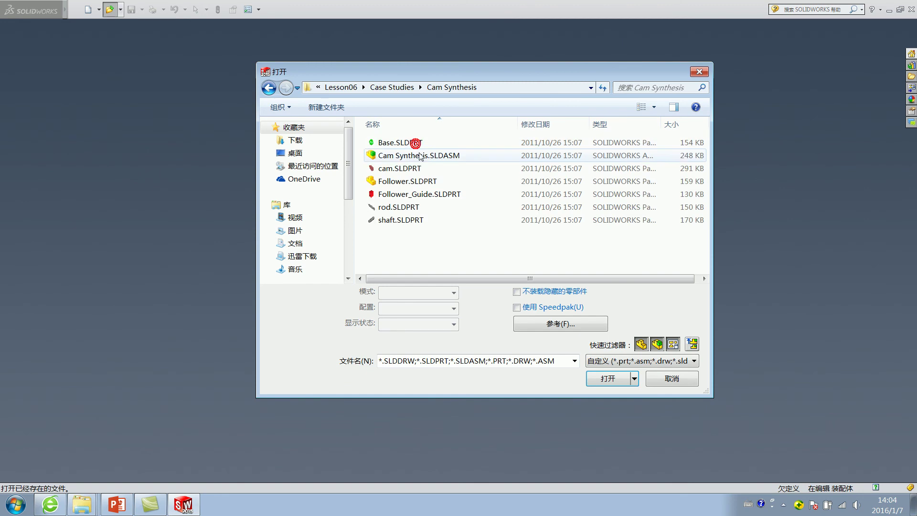
pyautogui.click(654, 107)
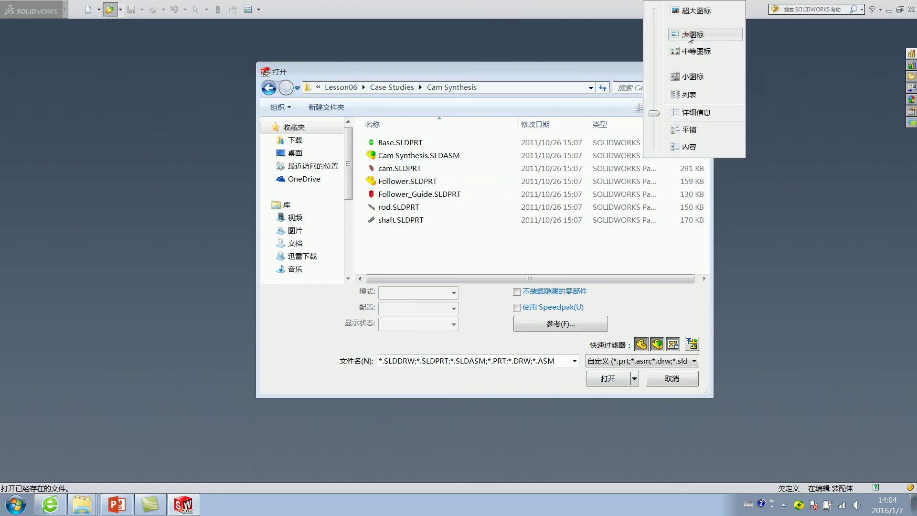
pyautogui.click(689, 35)
pyautogui.click(470, 167)
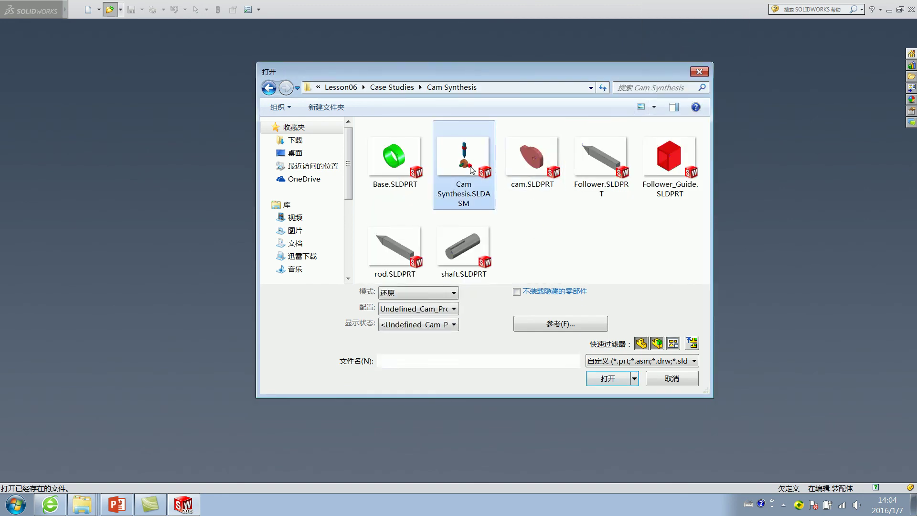
pyautogui.doubleClick(471, 170)
pyautogui.click(484, 263)
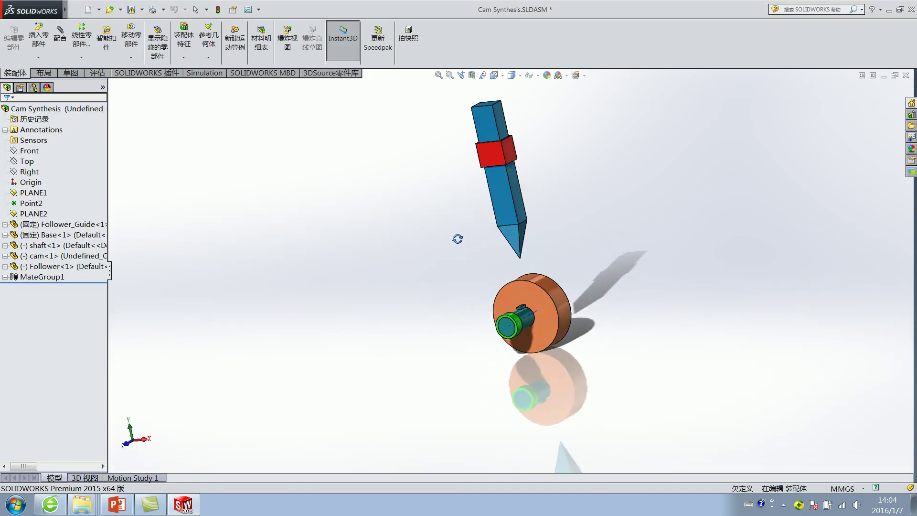
# Orbit the Cam Synthesis model and select the cam to inspect it
pyautogui.moveTo(495, 221)
pyautogui.mouseDown(button='middle')
pyautogui.moveTo(468, 280)
pyautogui.moveTo(425, 282)
pyautogui.mouseUp(button='middle')
pyautogui.scroll(-3, 511, 282)
pyautogui.click(511, 279)
pyautogui.scroll(3, 478, 294)
pyautogui.click(425, 283)
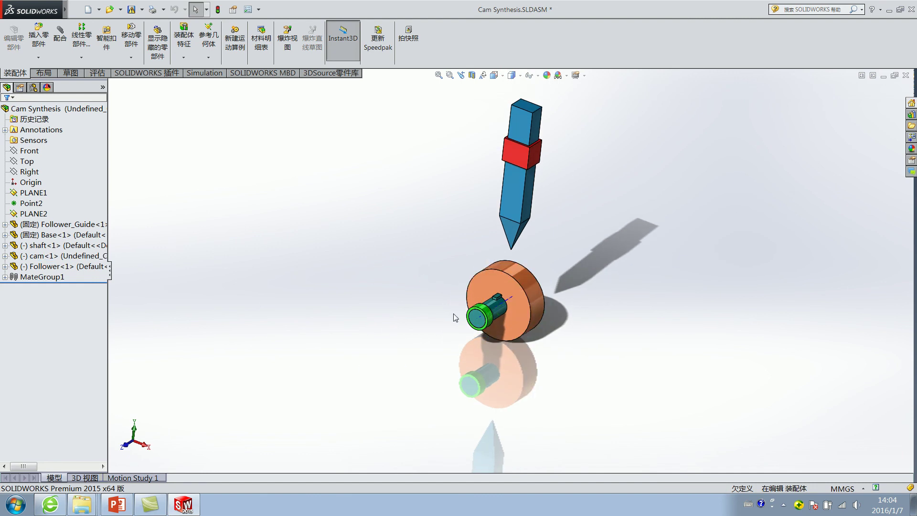
pyautogui.click(196, 506)
# Check the follower and cam diameter, then bring up PowerPoint on slide 13
pyautogui.moveTo(150, 504)
pyautogui.click(512, 185)
pyautogui.click(412, 257)
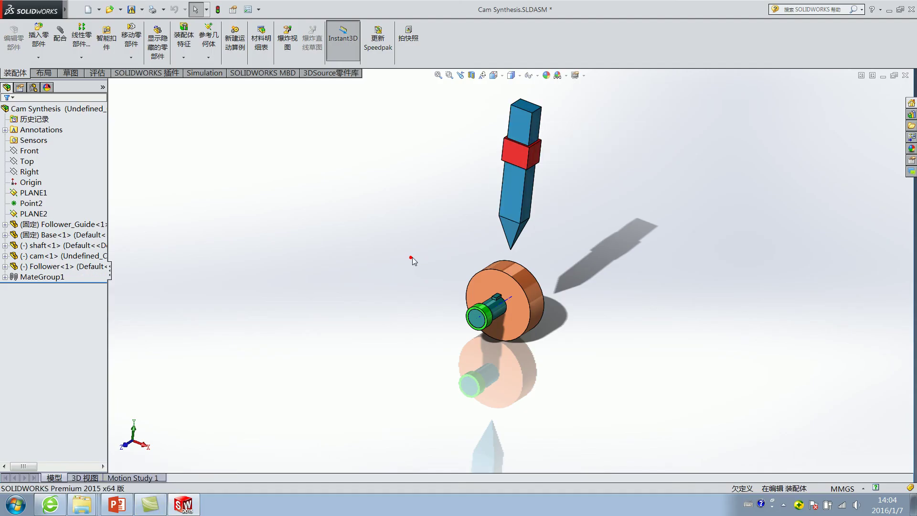
pyautogui.click(517, 280)
pyautogui.click(551, 286)
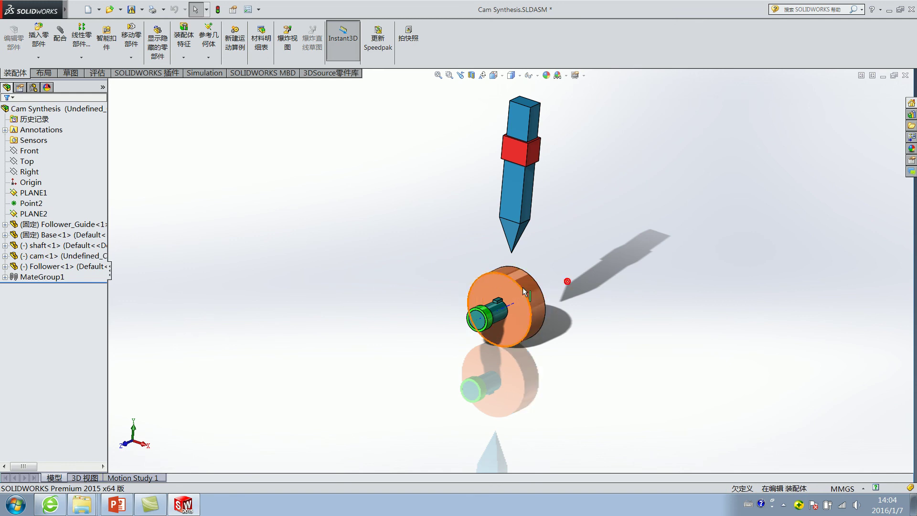
pyautogui.click(534, 304)
pyautogui.click(600, 311)
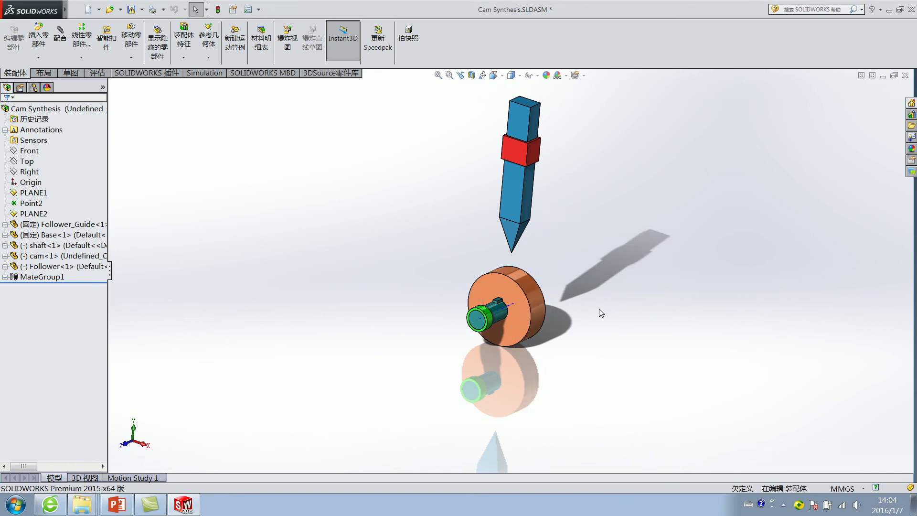
pyautogui.moveTo(600, 309); pyautogui.dragTo(571, 238, button='middle')
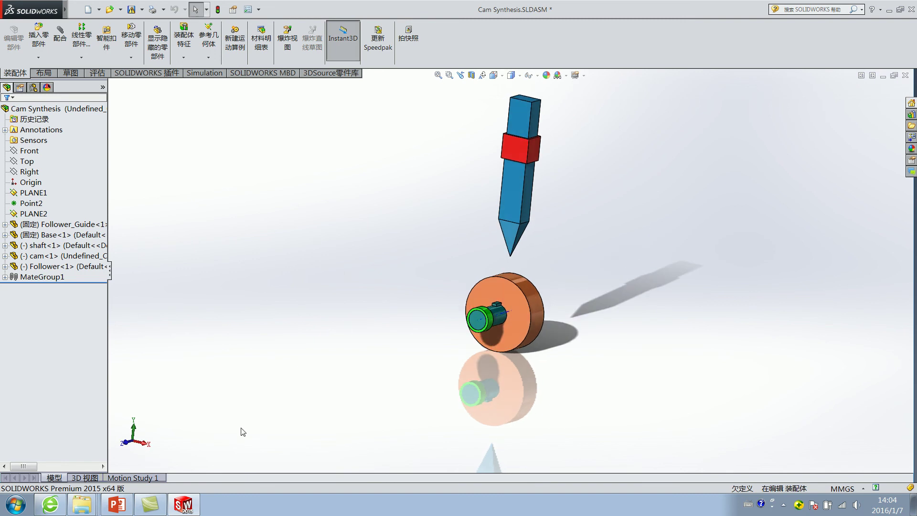
pyautogui.click(117, 504)
pyautogui.scroll(-1, 560, 282)
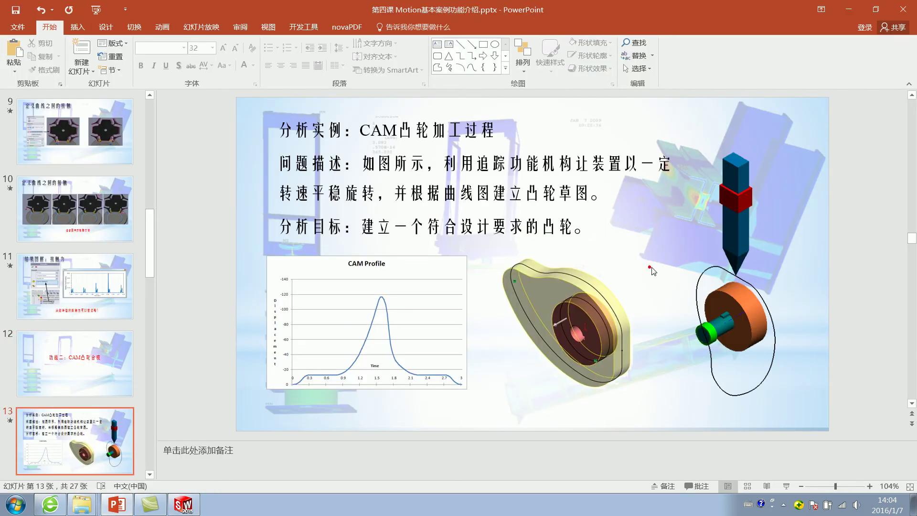
# Present slide 13 and the '跟踪路径图解' trace-path slide, then exit to editing view
pyautogui.click(786, 485)
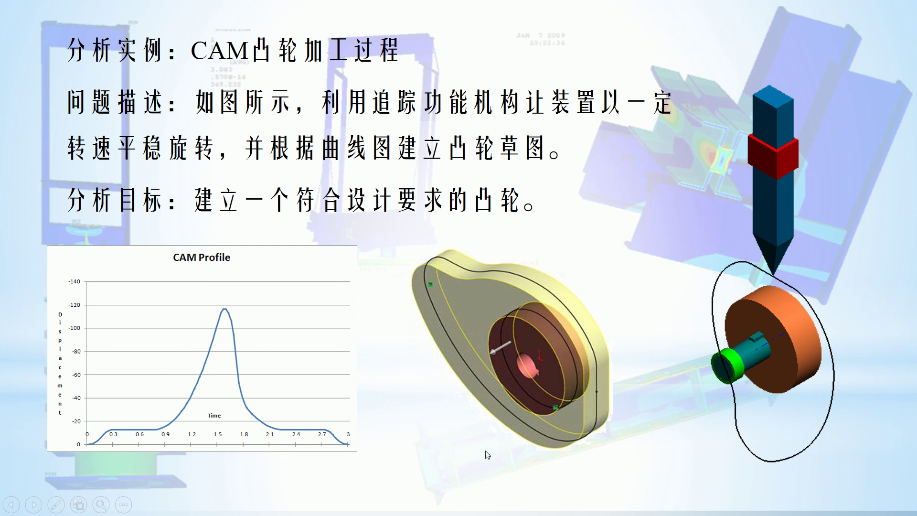
pyautogui.click(651, 277)
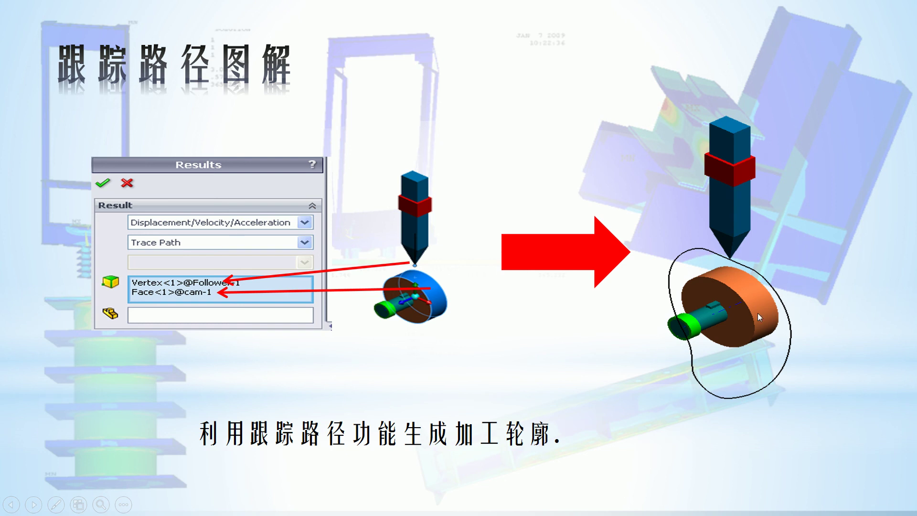
pyautogui.press('Escape')
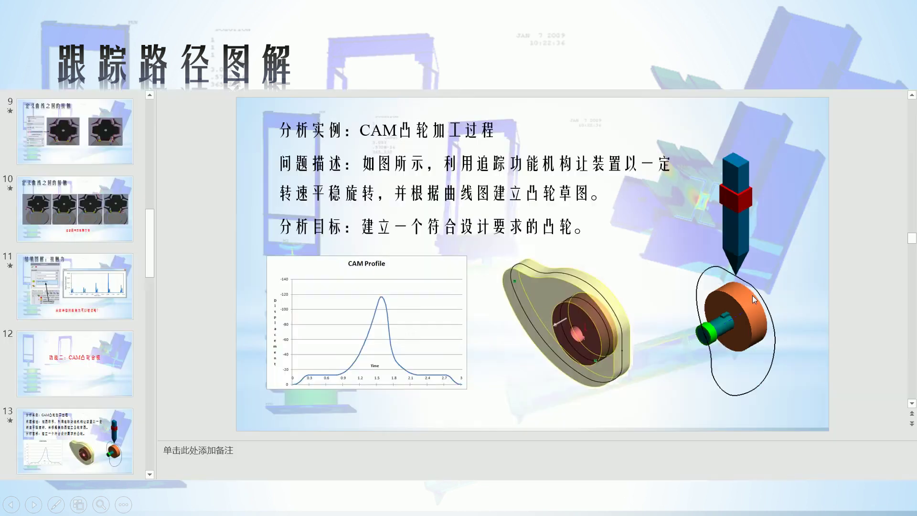
# Add a new motion study to Cam Synthesis with study type Motion Analysis
pyautogui.click(183, 505)
pyautogui.click(319, 278)
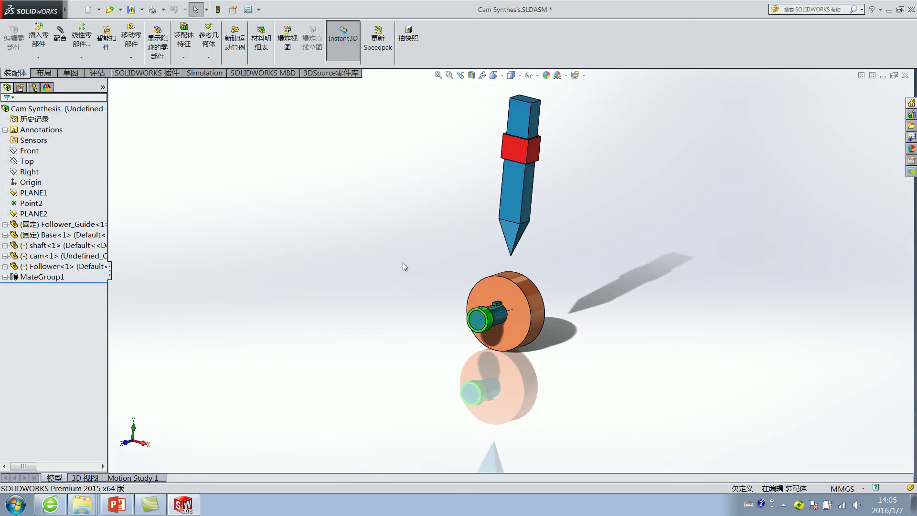
pyautogui.click(235, 41)
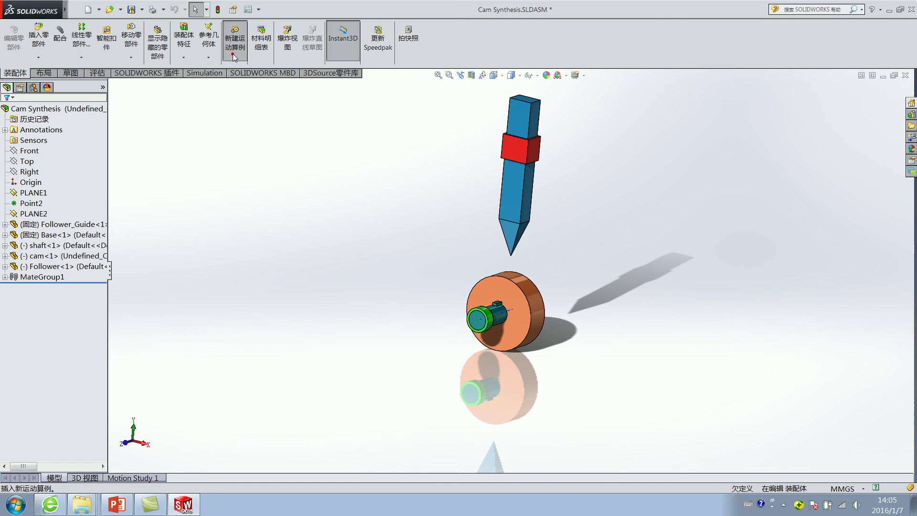
pyautogui.click(46, 346)
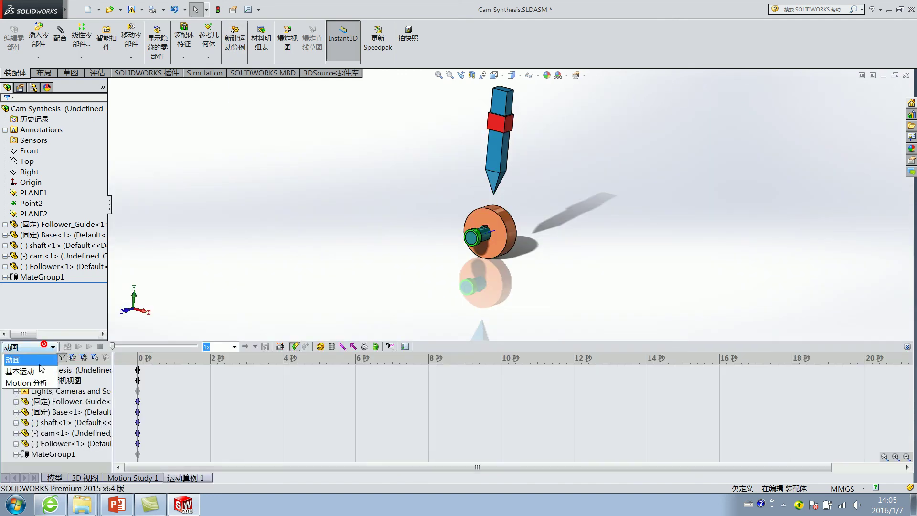
pyautogui.click(32, 388)
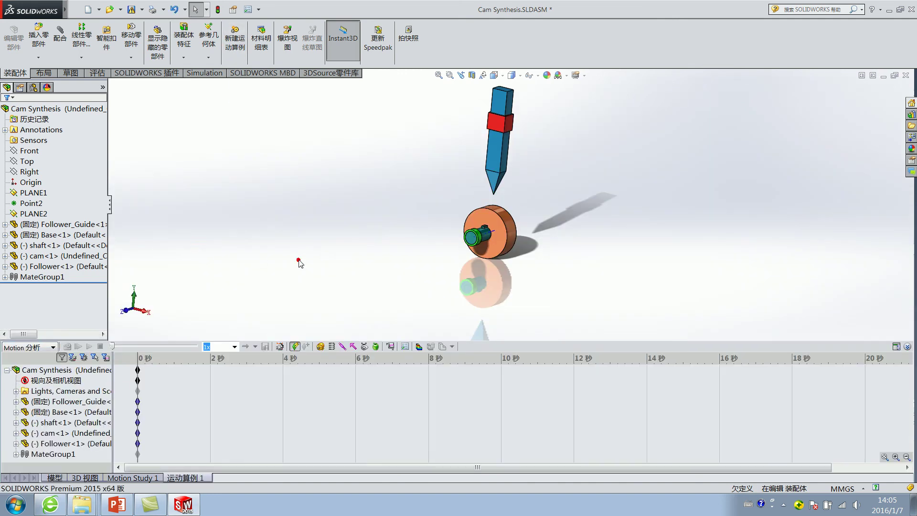
# Place a linear motor on the follower's top face, driven by Data Points
pyautogui.scroll(-3, 506, 95)
pyautogui.click(499, 103)
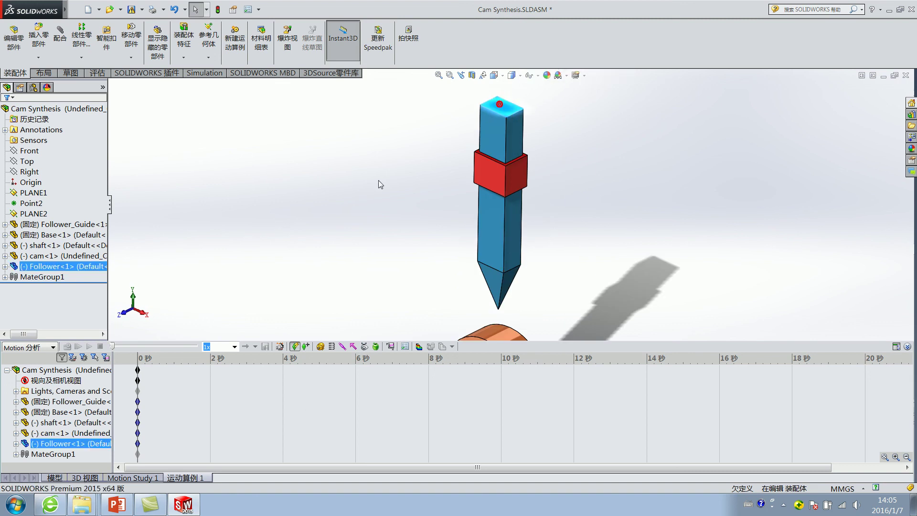
pyautogui.click(320, 346)
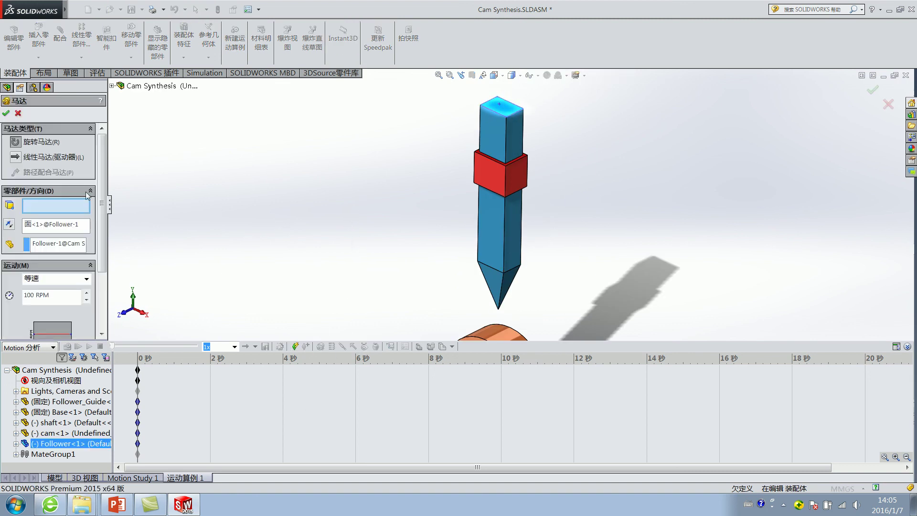
pyautogui.click(13, 159)
pyautogui.click(61, 237)
pyautogui.click(56, 206)
pyautogui.scroll(-3, 609, 125)
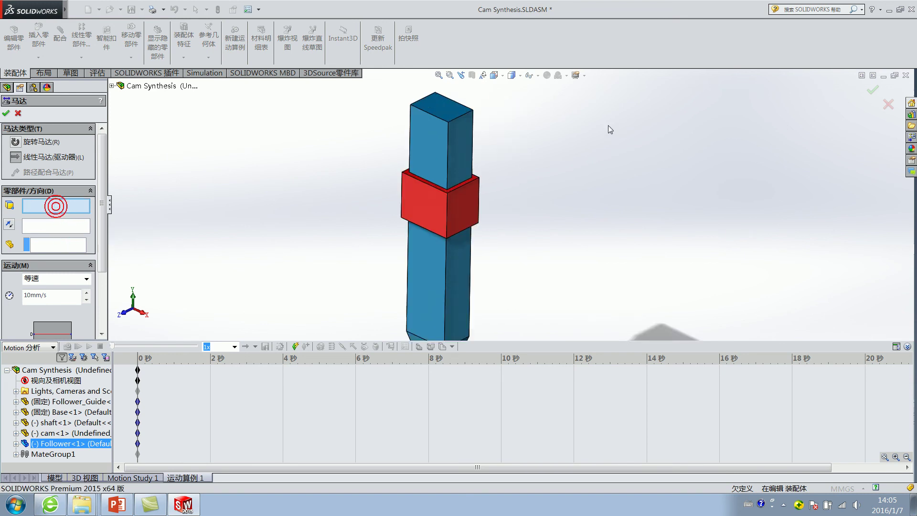
pyautogui.click(430, 114)
pyautogui.scroll(2, 447, 168)
pyautogui.moveTo(446, 167); pyautogui.dragTo(433, 180, button='middle')
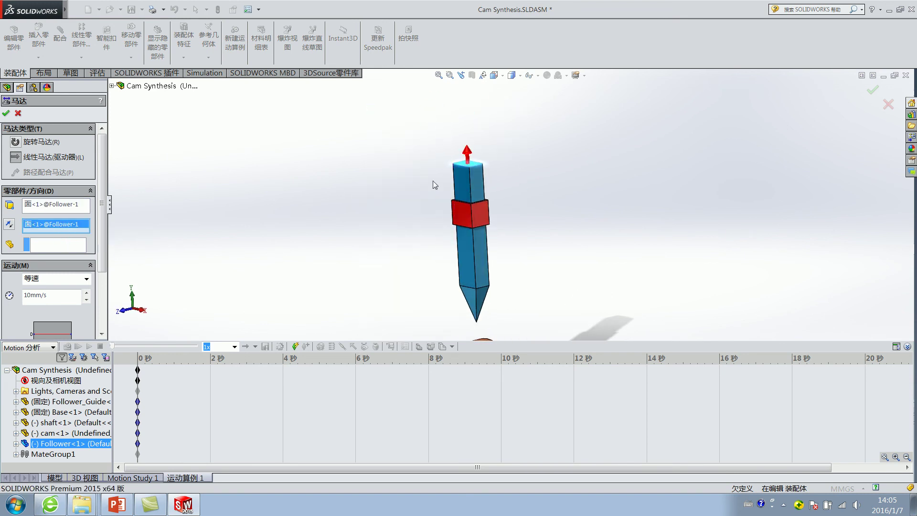
pyautogui.click(72, 279)
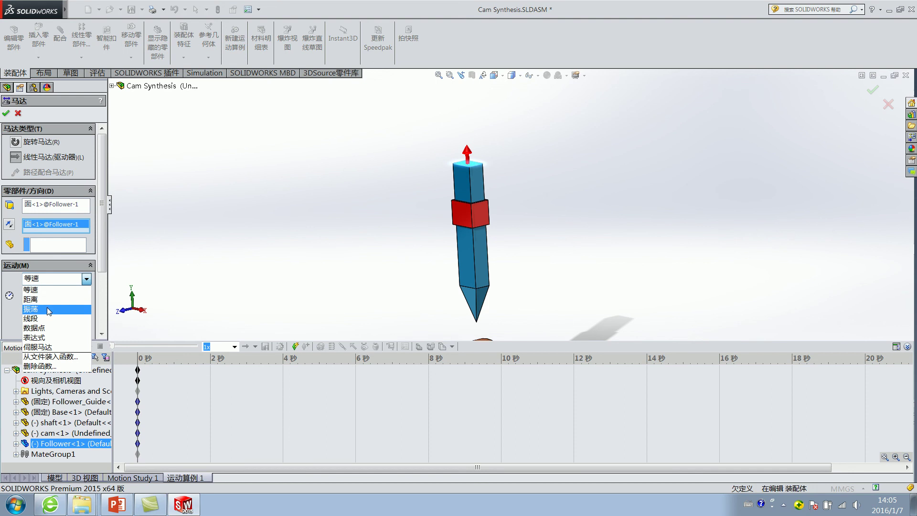
pyautogui.click(41, 328)
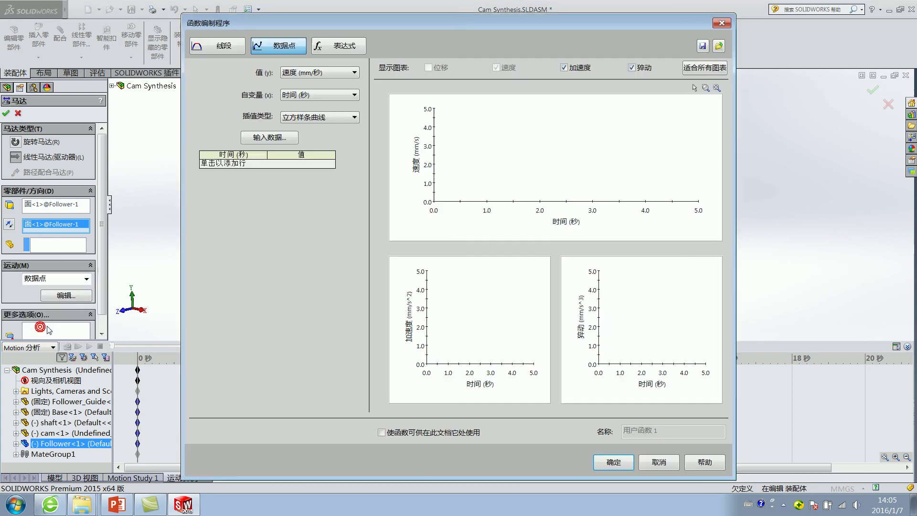
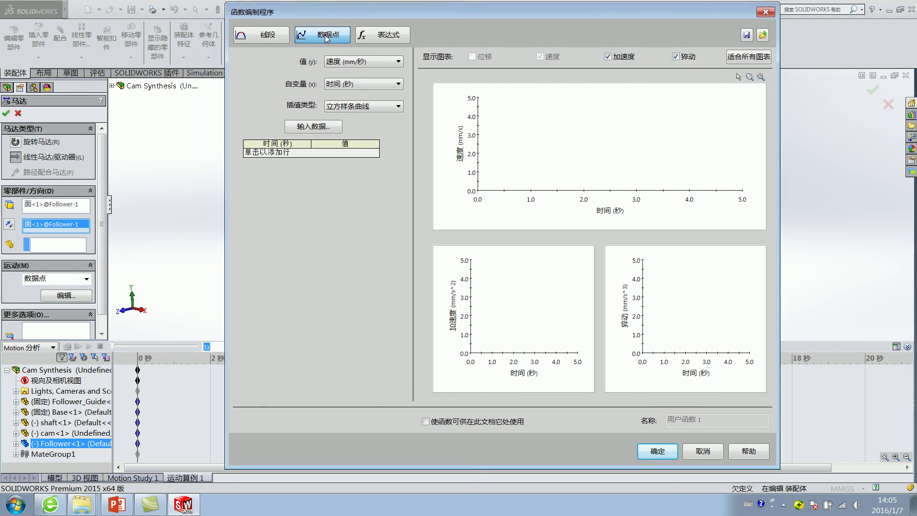
# Close the function editor unchanged and briefly consult the presentation slides
pyautogui.click(765, 11)
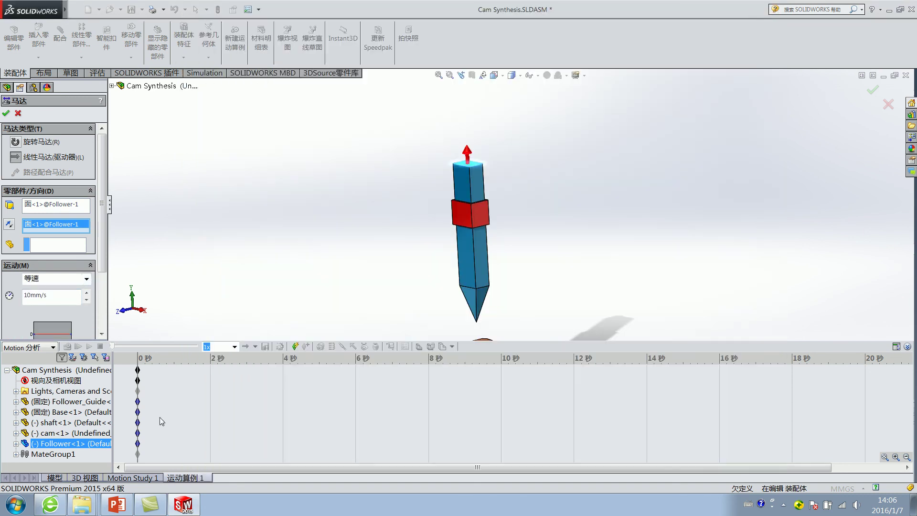
pyautogui.click(117, 504)
pyautogui.scroll(1, 370, 277)
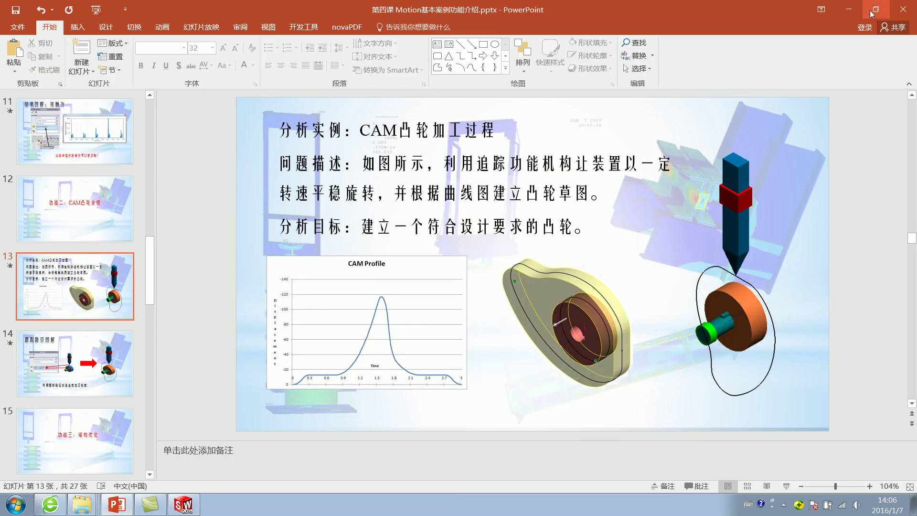
pyautogui.click(849, 9)
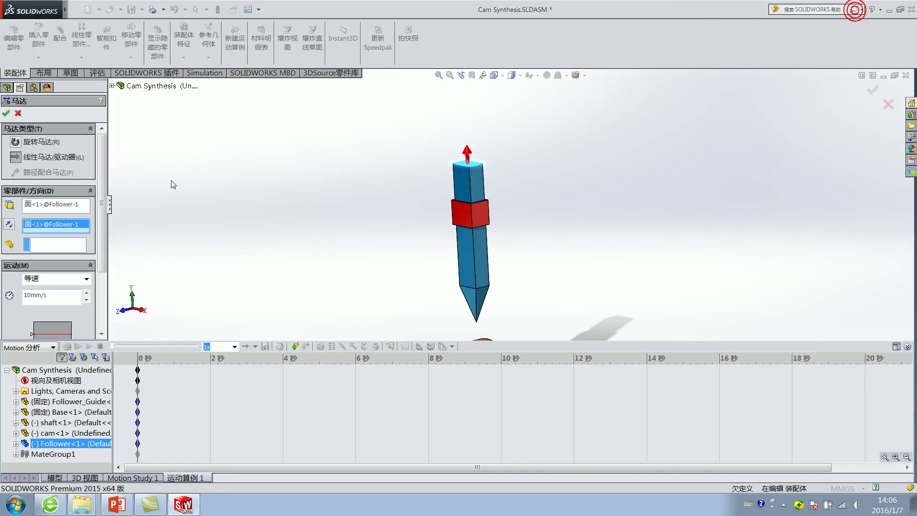
# Set the linear motor to data-point motion using displacement (mm) values imported from CAM Input.csv
pyautogui.click(52, 284)
pyautogui.click(52, 330)
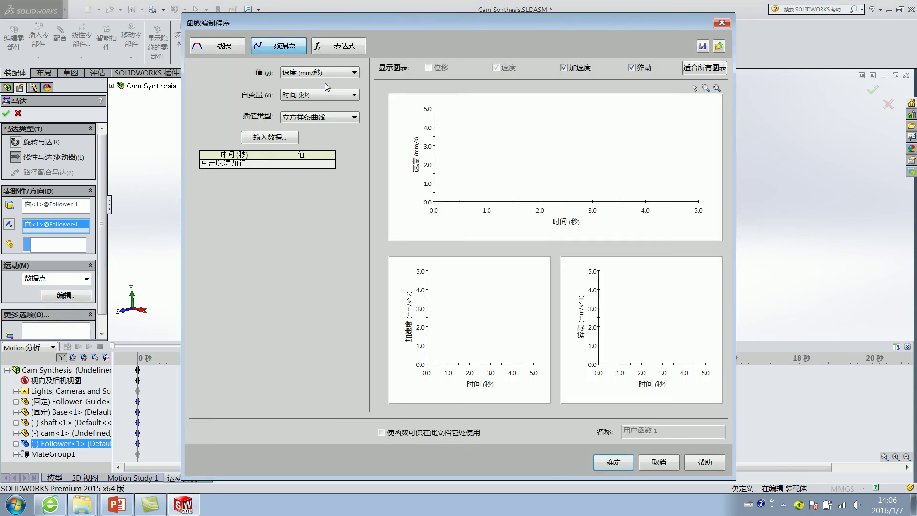
pyautogui.click(306, 72)
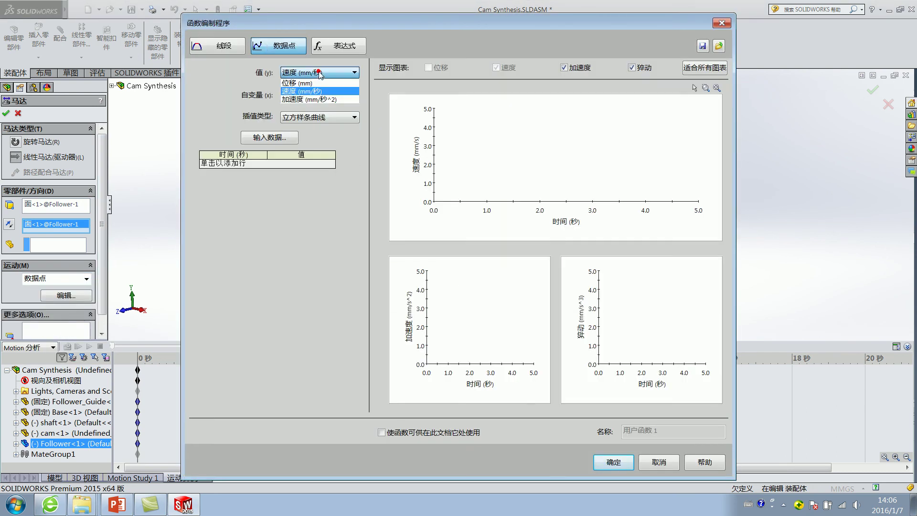
pyautogui.click(306, 84)
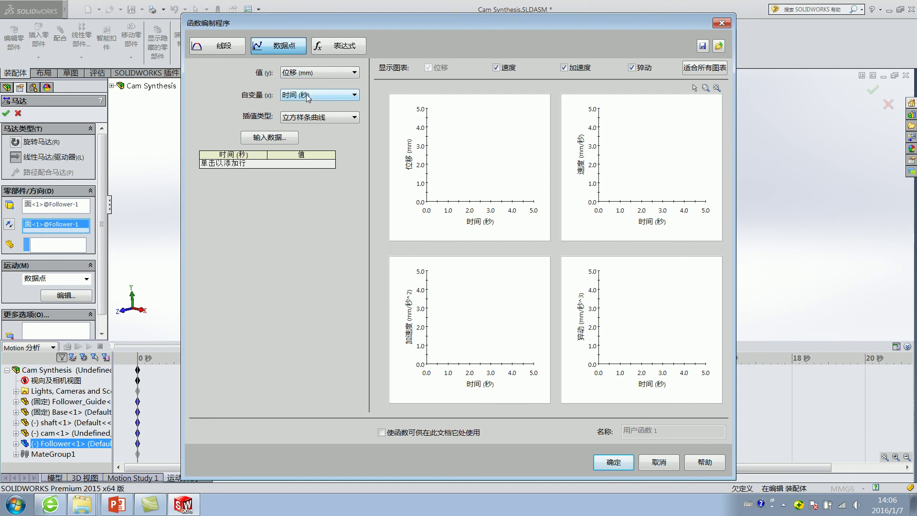
pyautogui.click(274, 138)
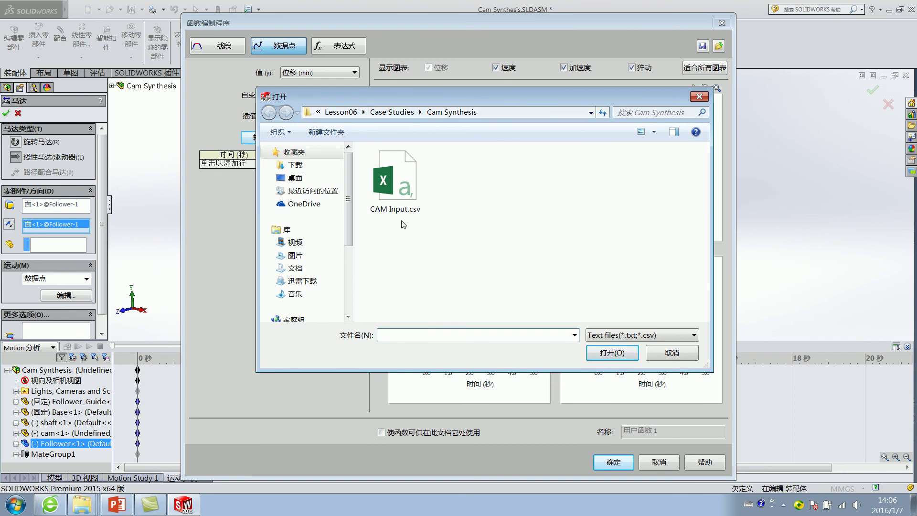
pyautogui.click(403, 186)
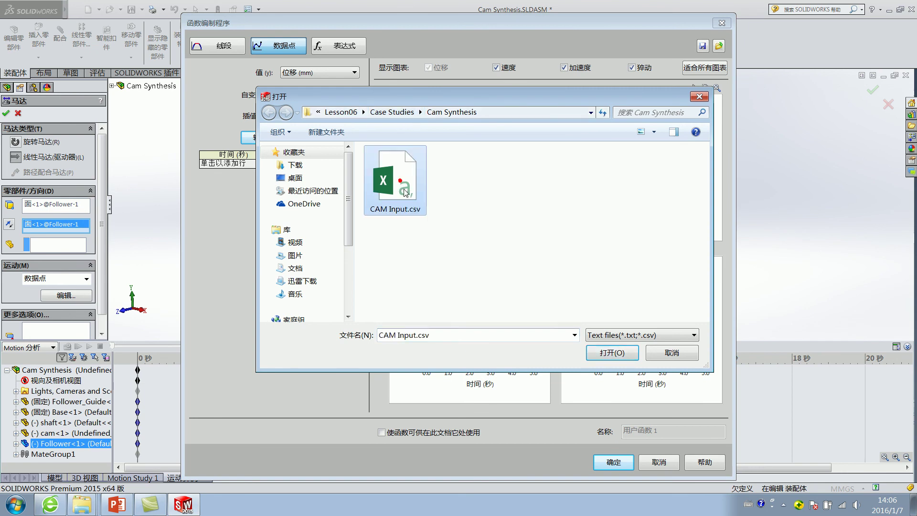
pyautogui.click(622, 360)
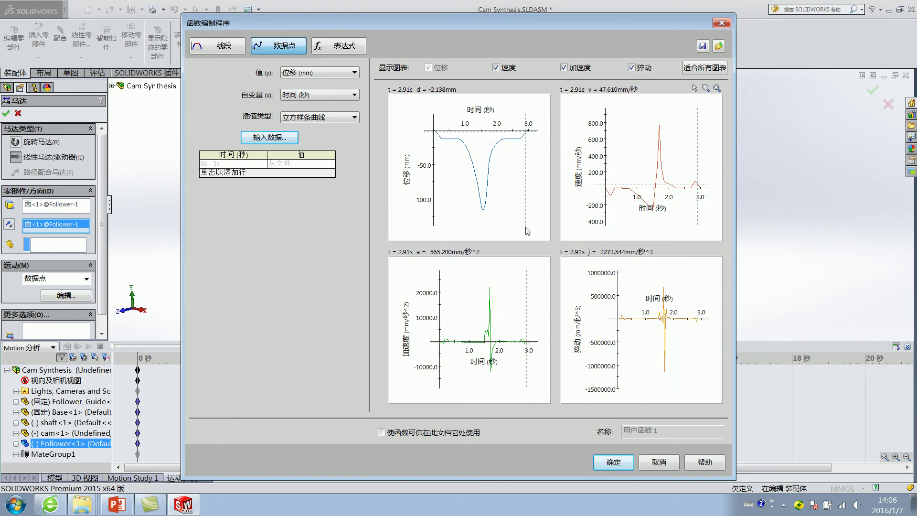
pyautogui.click(620, 462)
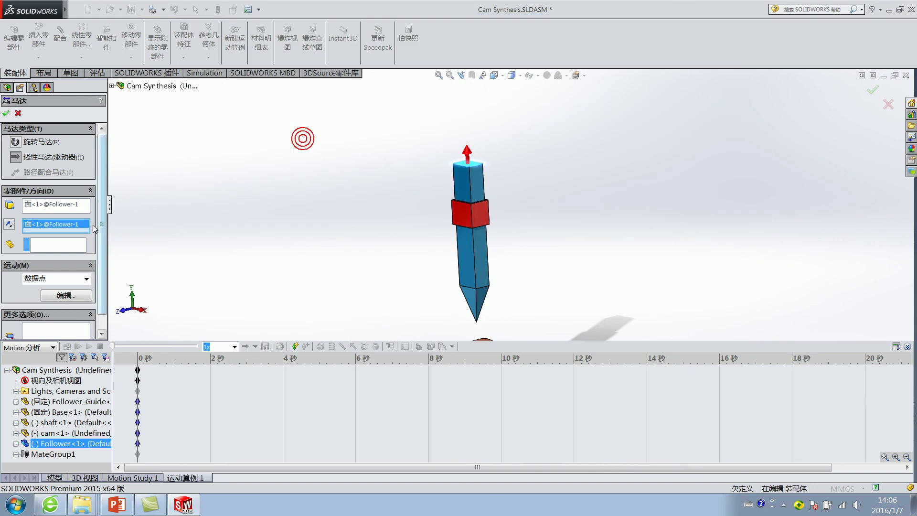
# Create 线性马达1, then edit it to reverse its direction downward
pyautogui.scroll(2, 406, 216)
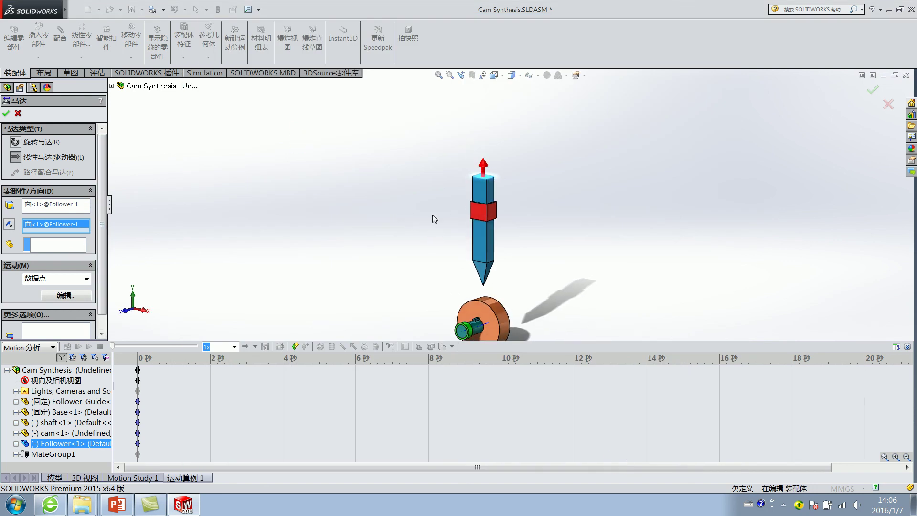
pyautogui.click(6, 114)
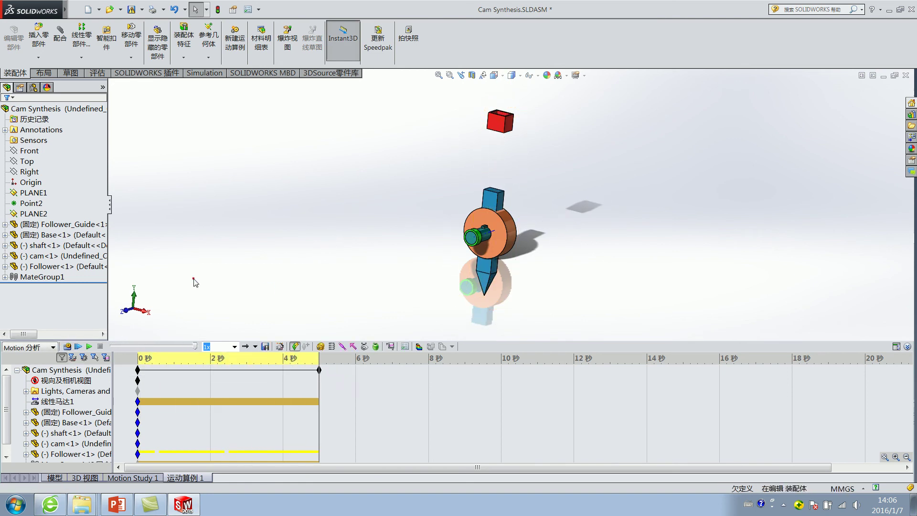
pyautogui.click(53, 402)
pyautogui.rightClick(53, 403)
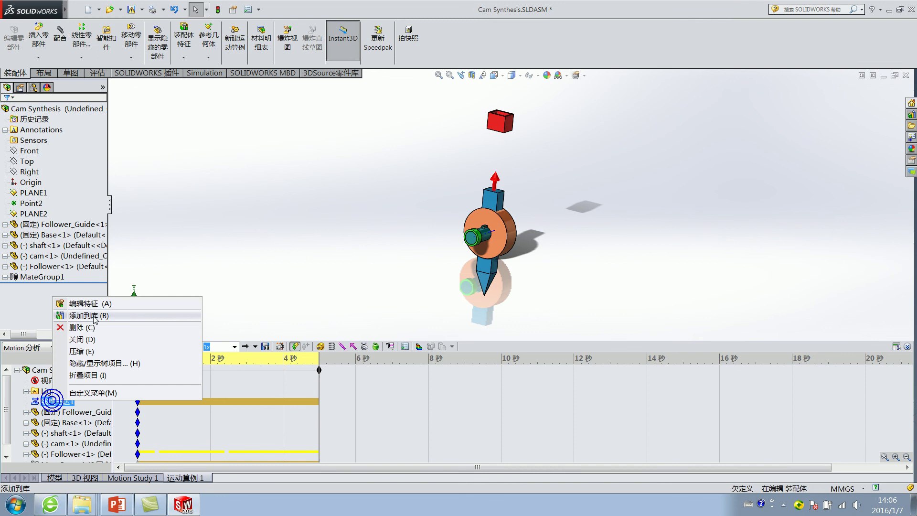
pyautogui.click(72, 304)
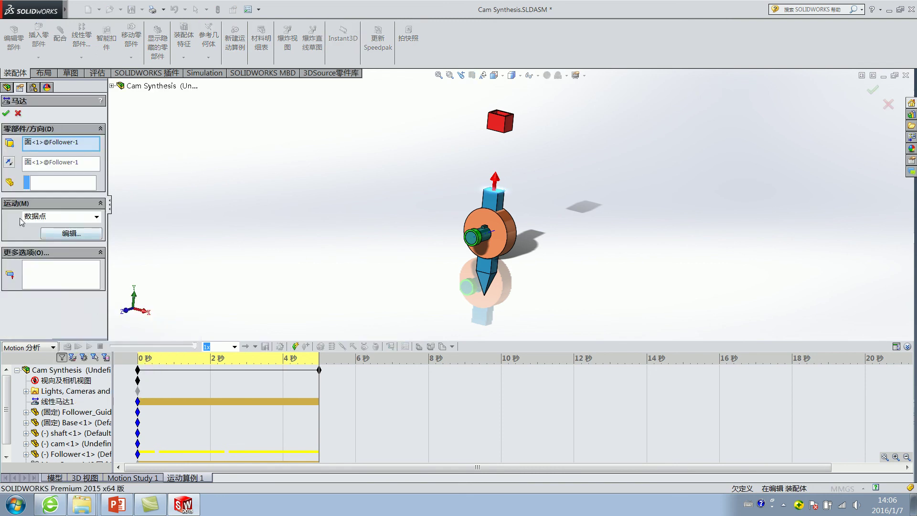
pyautogui.click(6, 113)
# Calculate the study, shorten it to about 3 seconds, recalculate, and inspect the moving follower
pyautogui.click(67, 347)
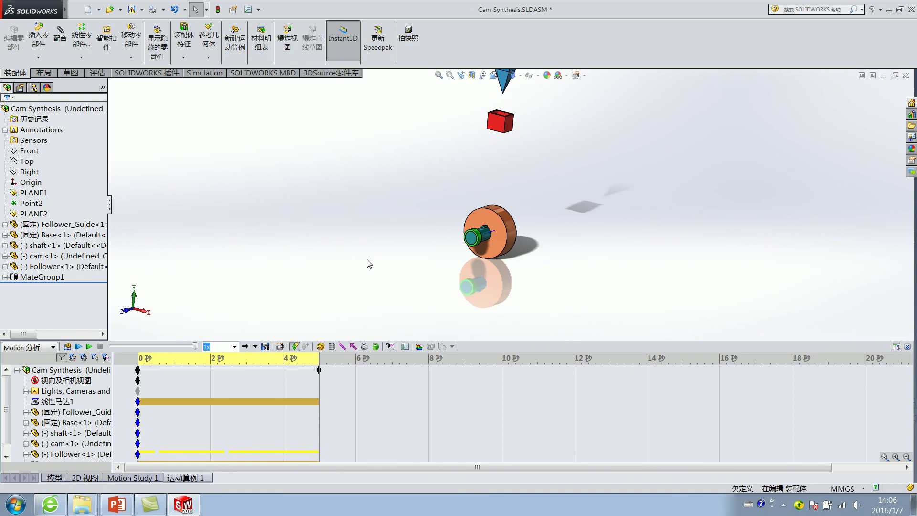
pyautogui.moveTo(319, 370); pyautogui.dragTo(247, 380)
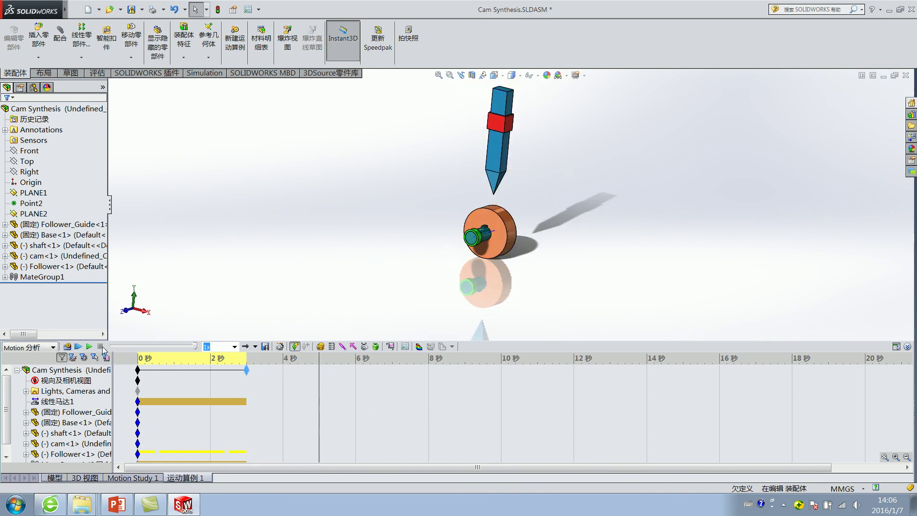
pyautogui.click(67, 347)
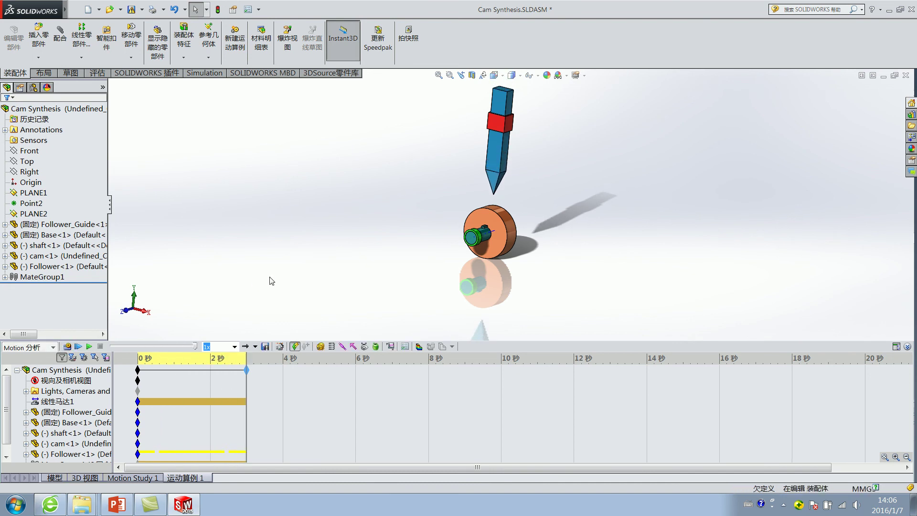
pyautogui.scroll(-3, 478, 215)
pyautogui.scroll(1, 504, 212)
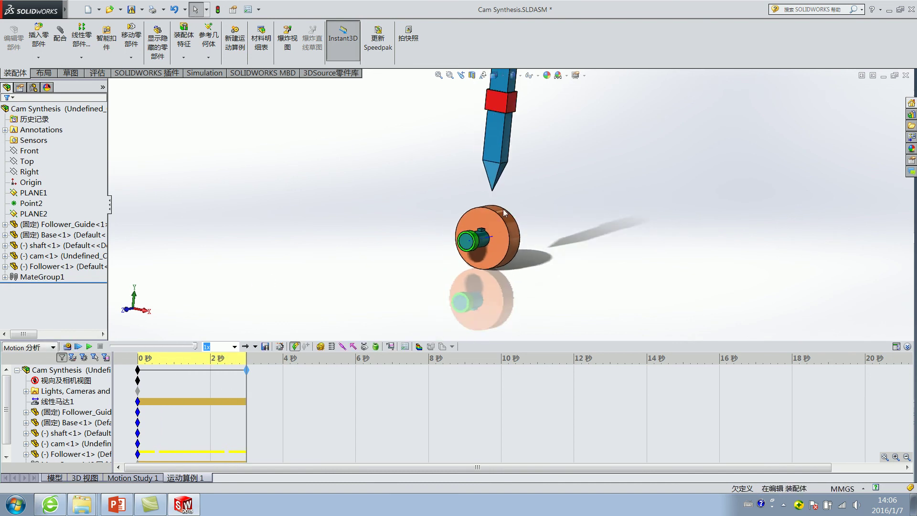
pyautogui.moveTo(505, 213); pyautogui.dragTo(404, 230, button='middle')
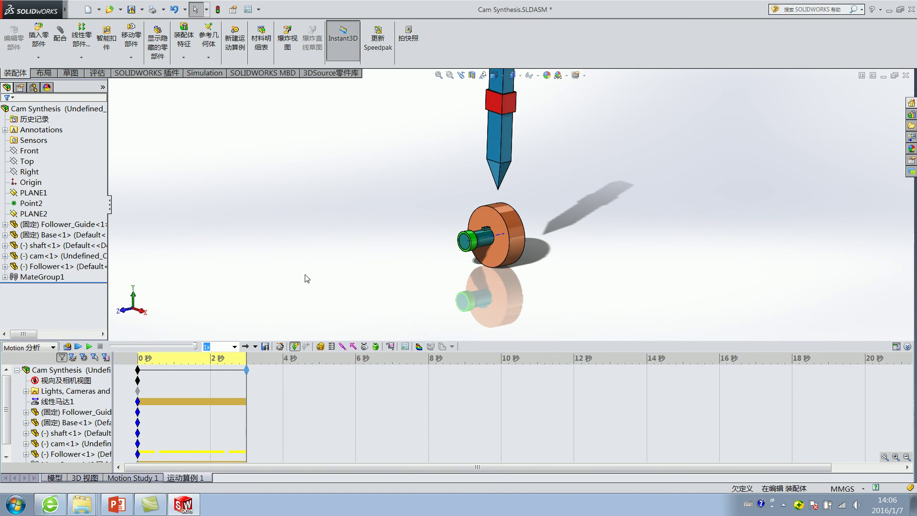
pyautogui.moveTo(388, 239); pyautogui.dragTo(440, 249, button='middle')
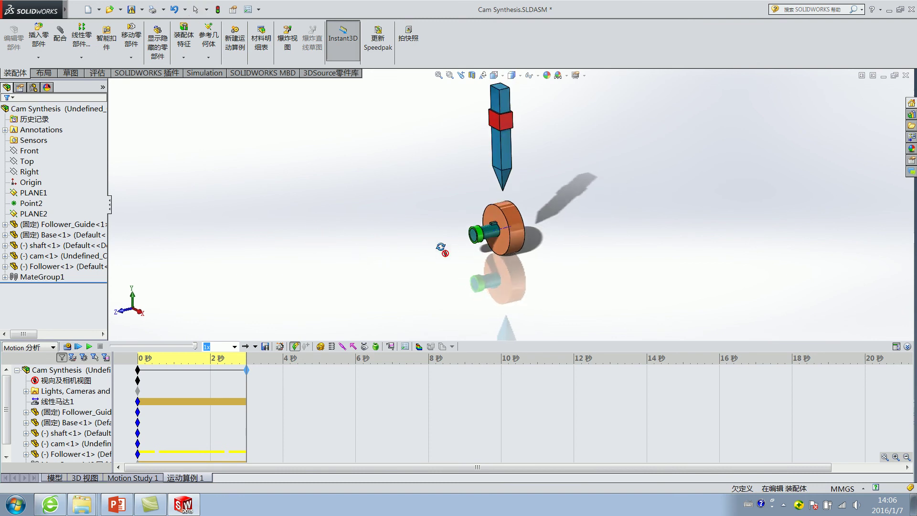
pyautogui.scroll(-3, 477, 224)
pyautogui.click(526, 199)
pyautogui.click(286, 203)
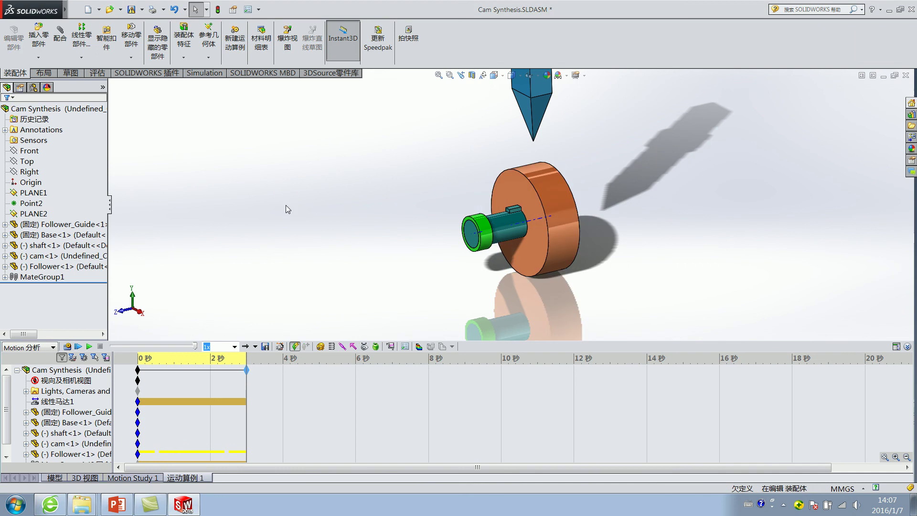
# Add a rotary motor on the shaft face at a constant speed of 20 RPM
pyautogui.click(394, 163)
pyautogui.click(322, 349)
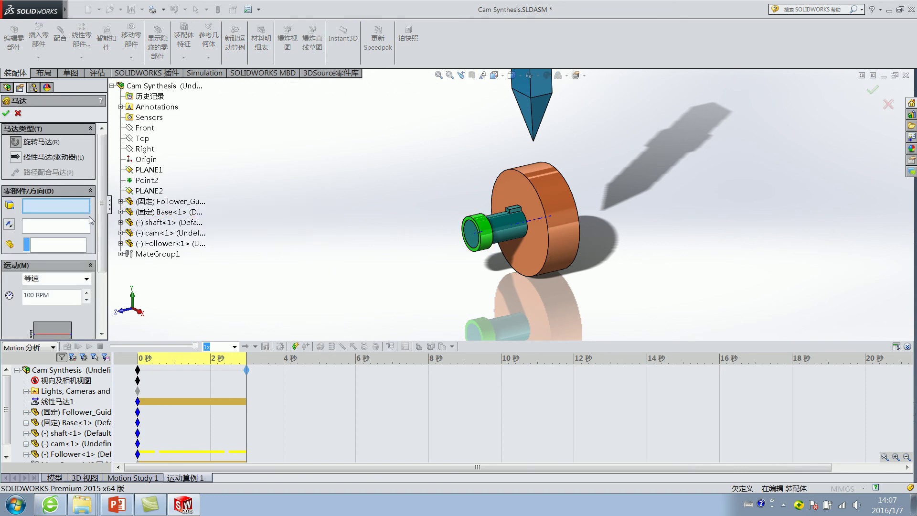
pyautogui.click(572, 245)
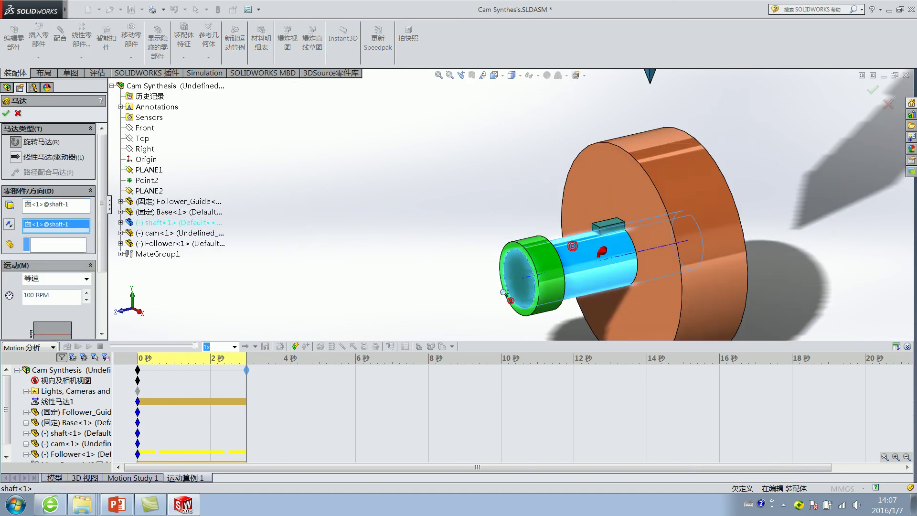
pyautogui.click(42, 246)
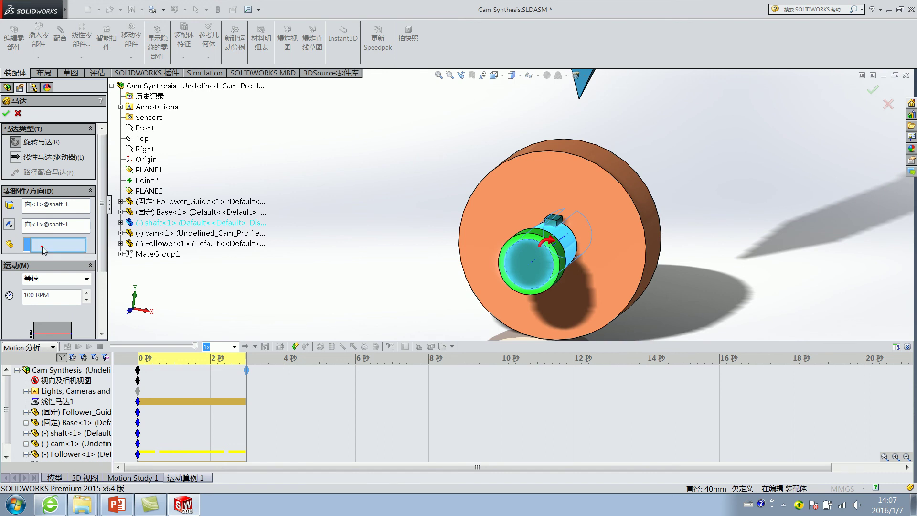
pyautogui.click(65, 279)
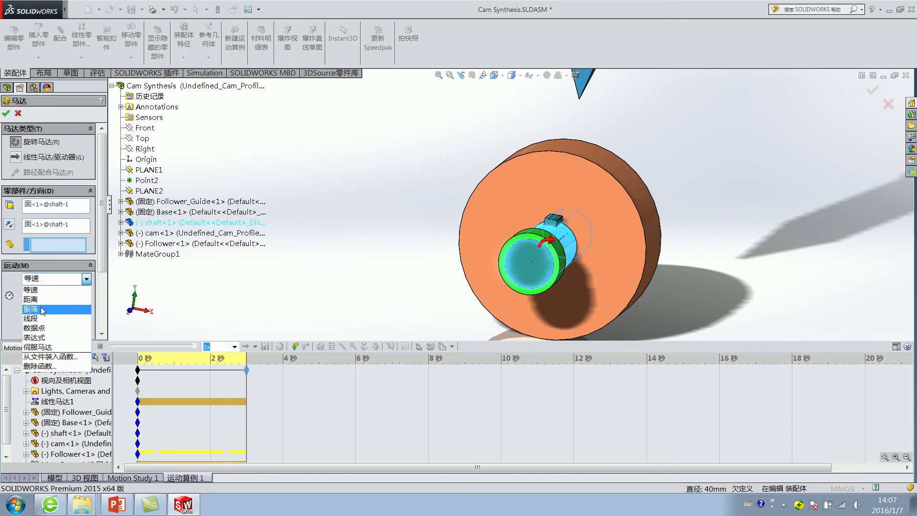
pyautogui.click(31, 289)
pyautogui.doubleClick(53, 296)
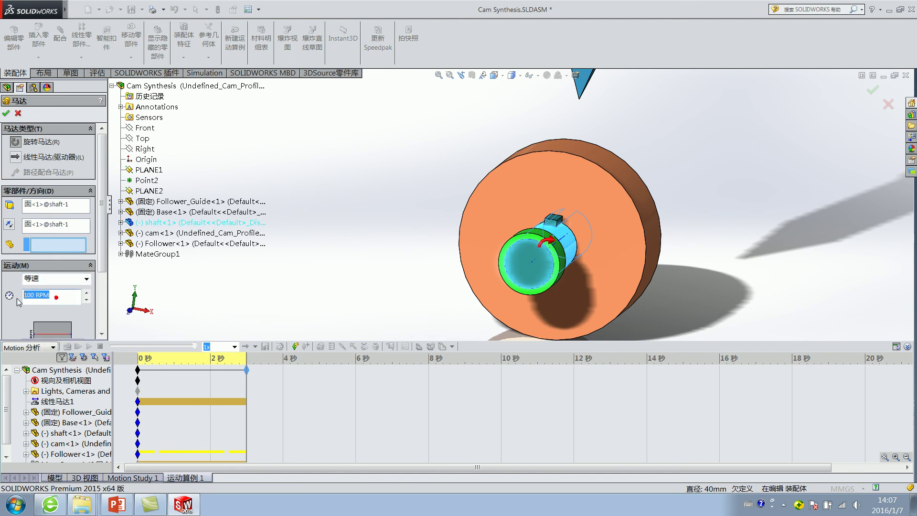
pyautogui.write('2')
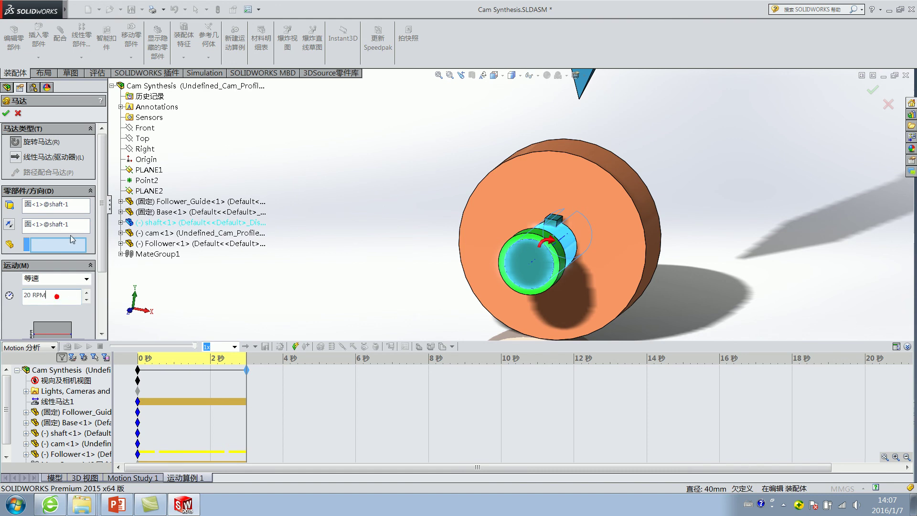
pyautogui.click(7, 113)
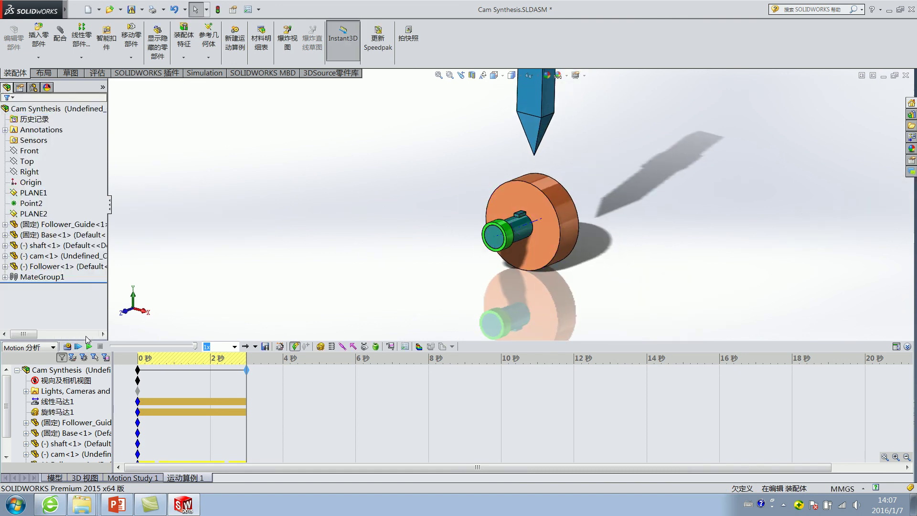
pyautogui.click(67, 347)
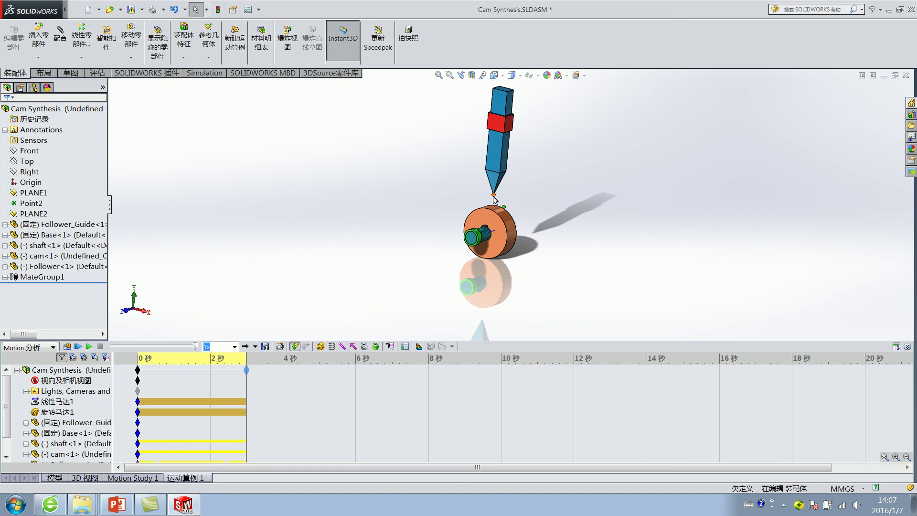
pyautogui.moveTo(357, 221); pyautogui.dragTo(432, 204, button='middle')
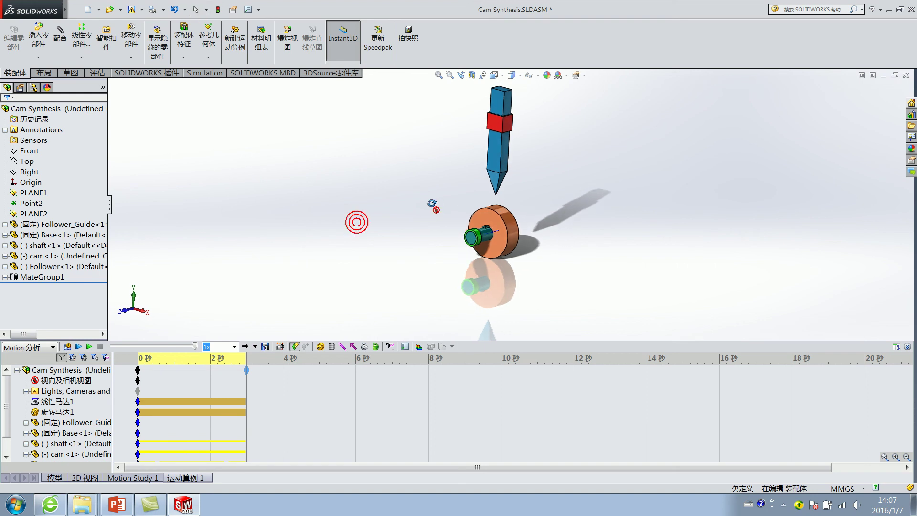
pyautogui.click(67, 347)
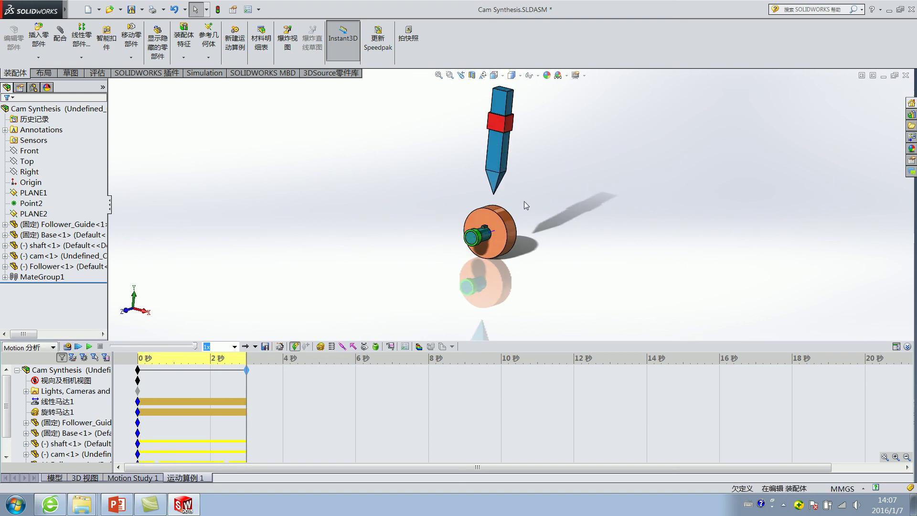
pyautogui.click(495, 212)
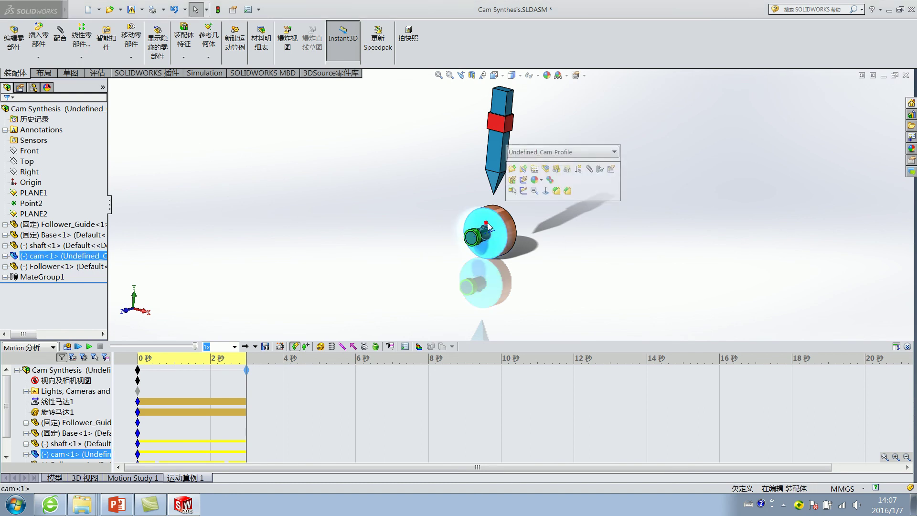
pyautogui.click(436, 223)
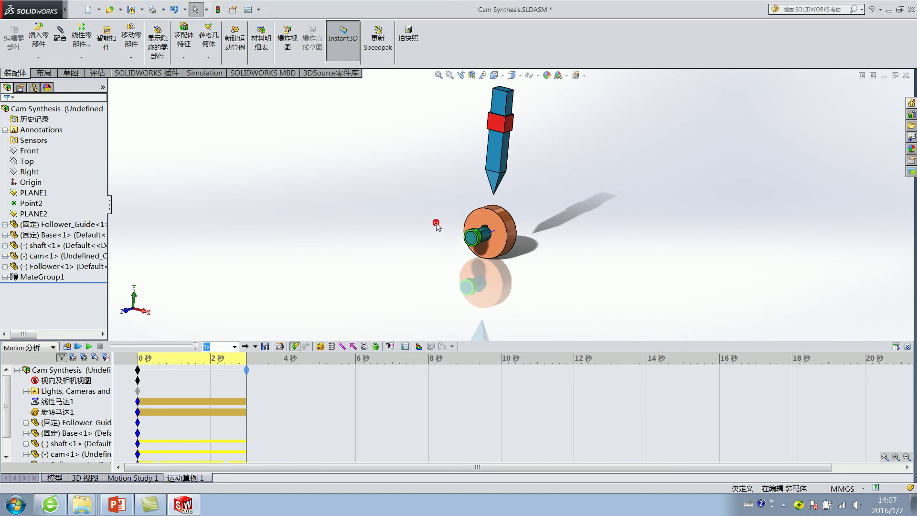
pyautogui.click(496, 193)
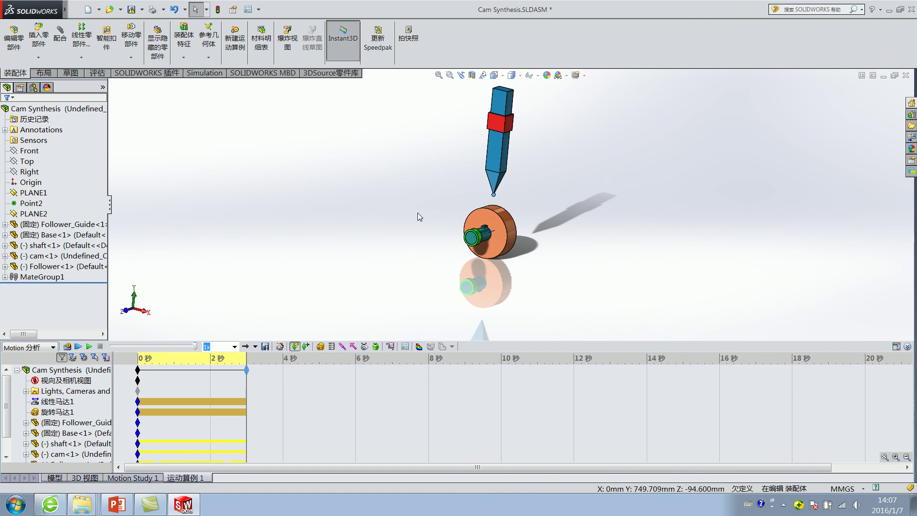
pyautogui.click(117, 504)
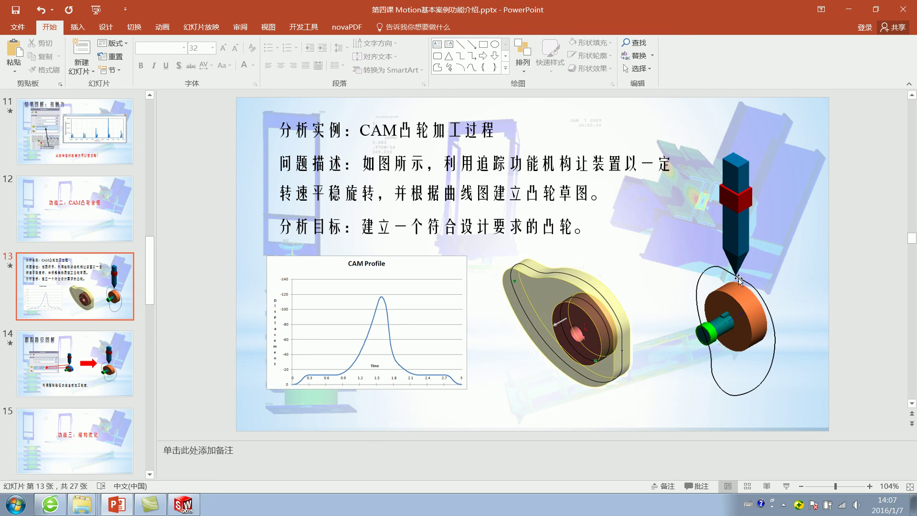
pyautogui.click(848, 9)
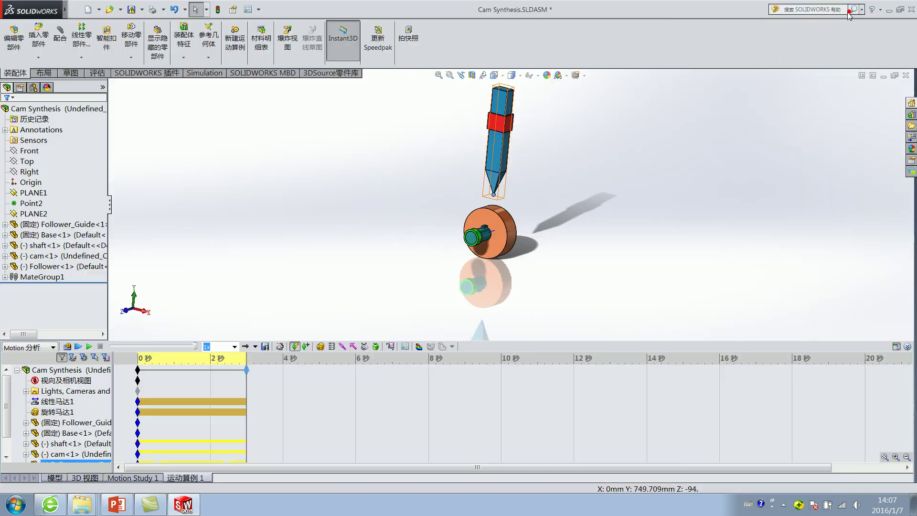
pyautogui.scroll(-1, 28, 458)
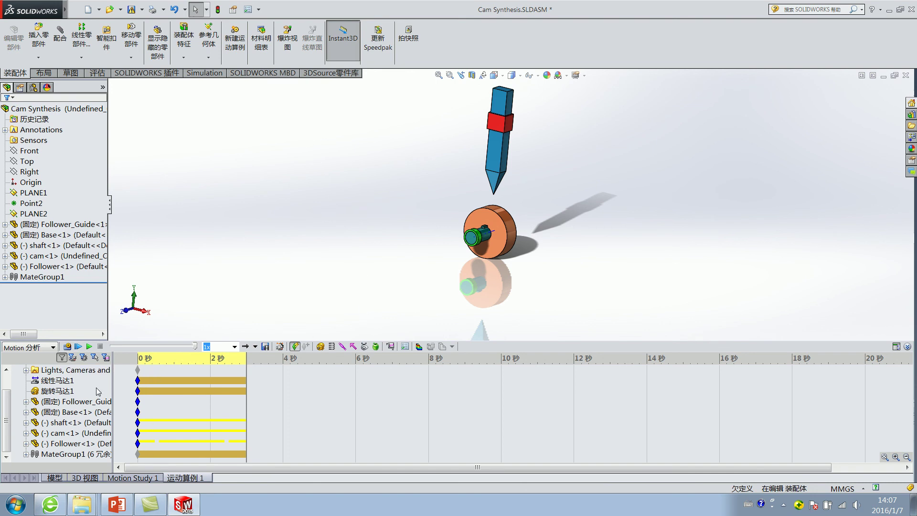
pyautogui.scroll(1, 50, 391)
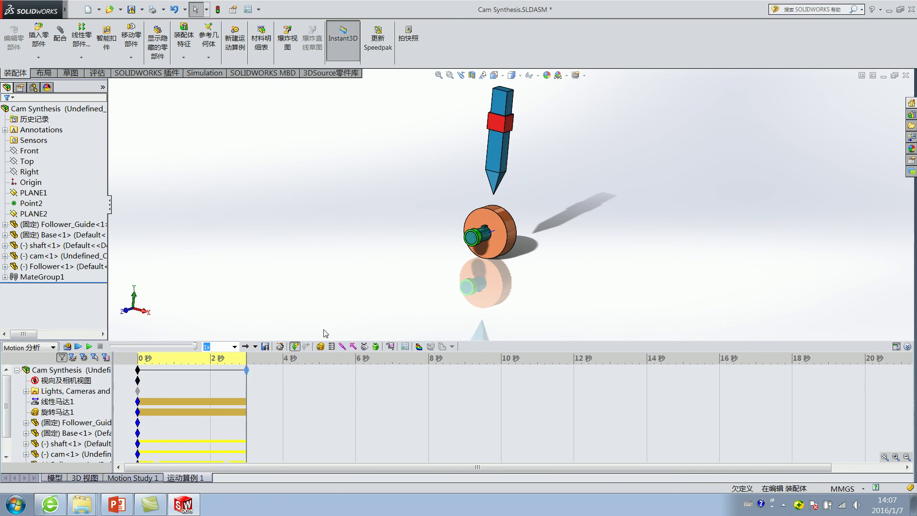
# Create a 位移/速度/加速度 > 跟踪路径 result on the follower's tip vertex
pyautogui.click(390, 348)
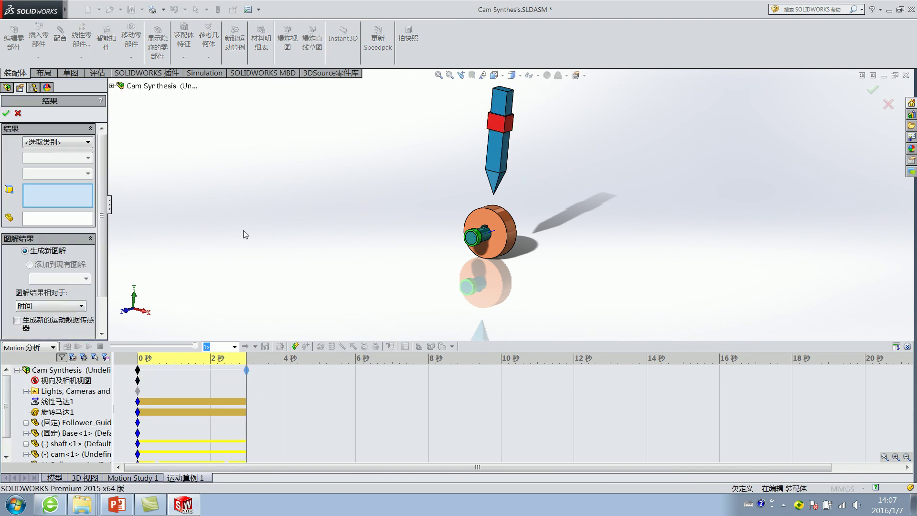
pyautogui.click(76, 142)
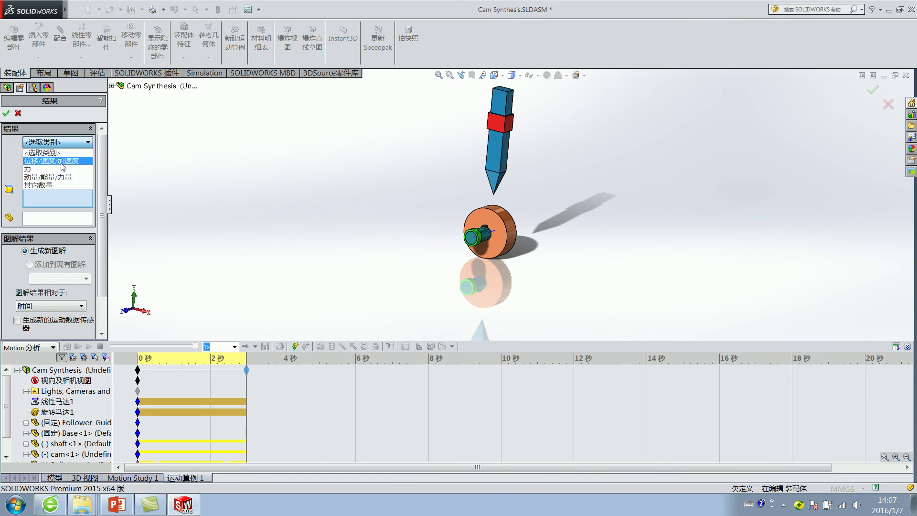
pyautogui.click(62, 161)
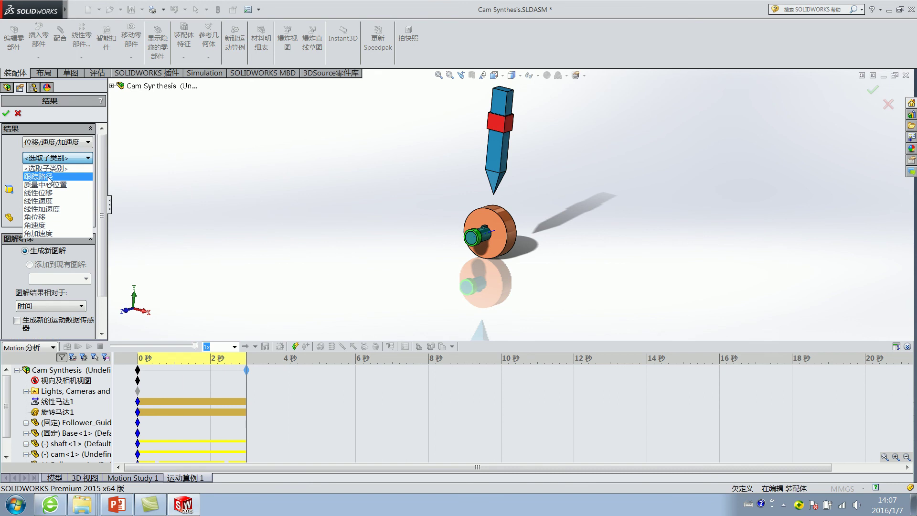
pyautogui.click(48, 177)
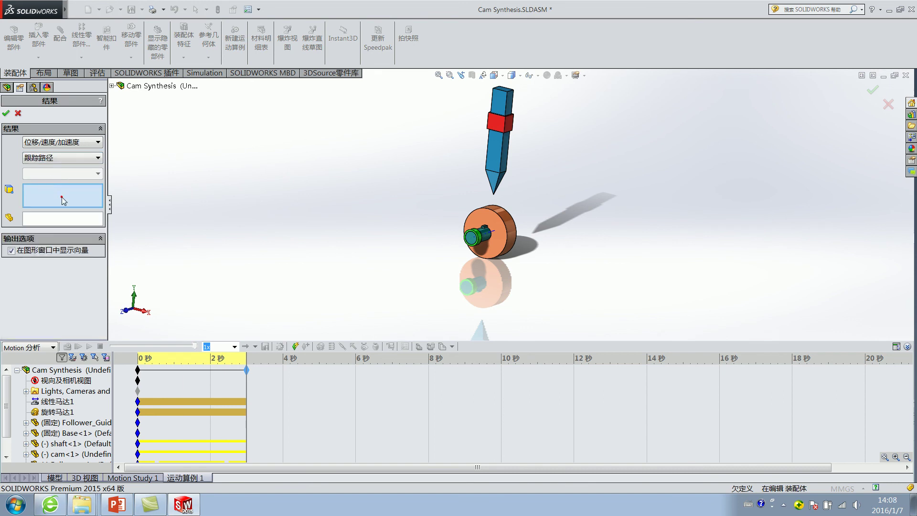
pyautogui.scroll(-2, 516, 205)
pyautogui.scroll(-3, 516, 204)
pyautogui.click(456, 179)
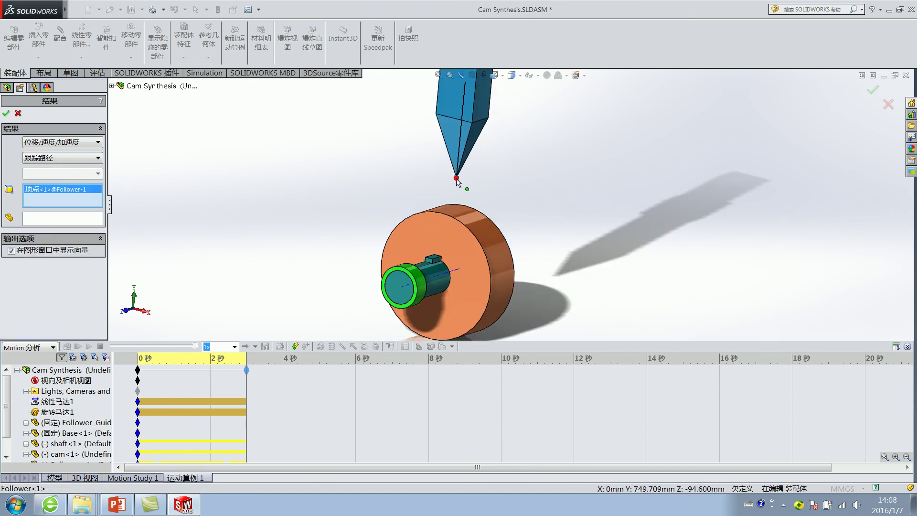
pyautogui.scroll(3, 456, 179)
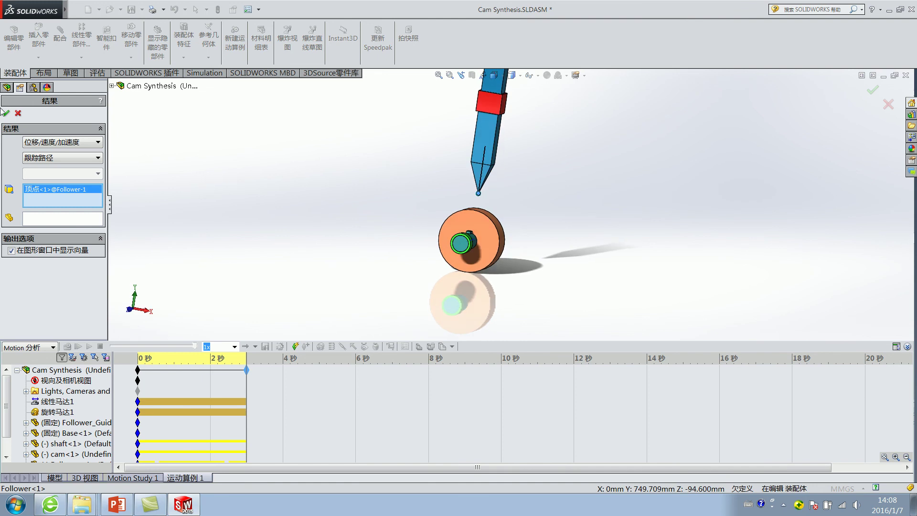
pyautogui.click(6, 113)
# Reopen 图解1 for editing and bring up the reference presentation slide
pyautogui.scroll(-2, 502, 186)
pyautogui.scroll(-1, 502, 186)
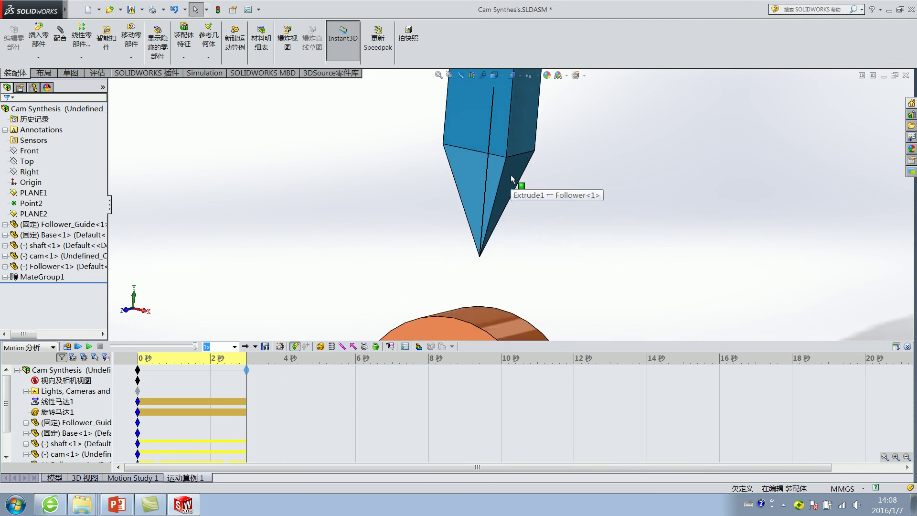
pyautogui.scroll(3, 511, 179)
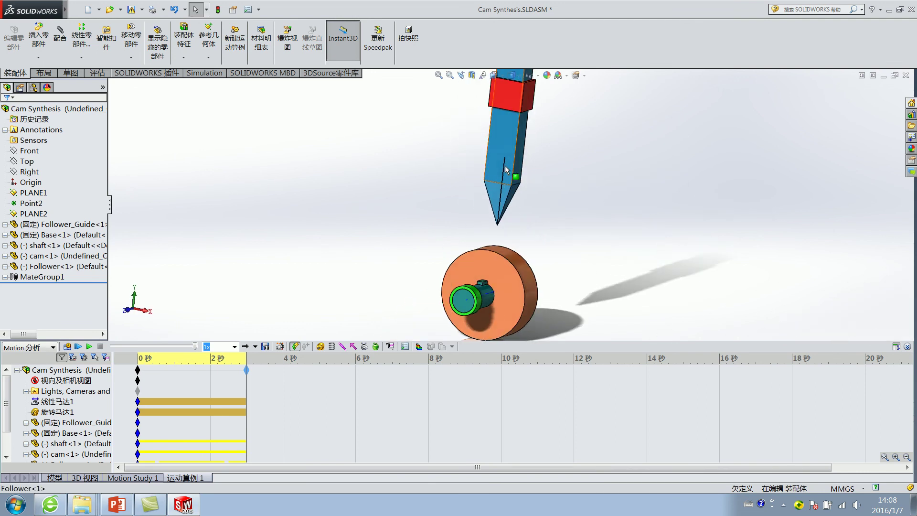
pyautogui.scroll(-1, 6, 424)
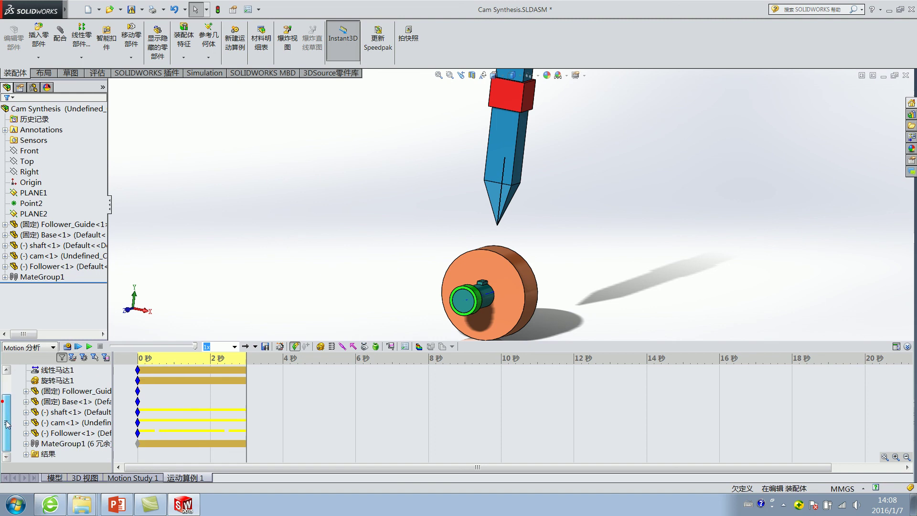
pyautogui.click(26, 453)
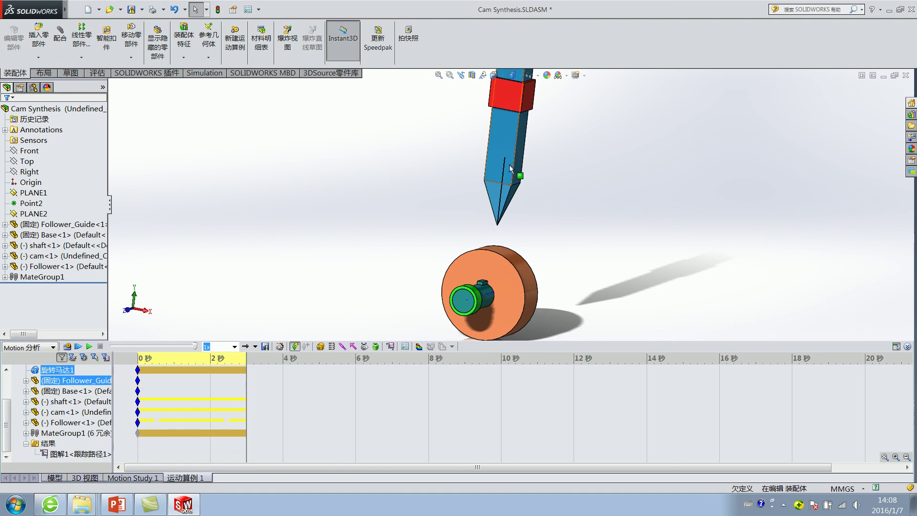
pyautogui.rightClick(81, 453)
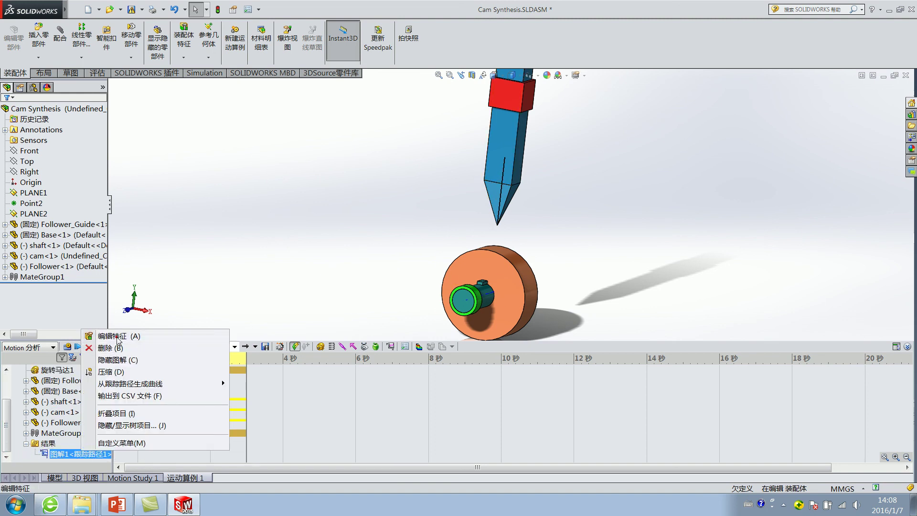
pyautogui.click(118, 340)
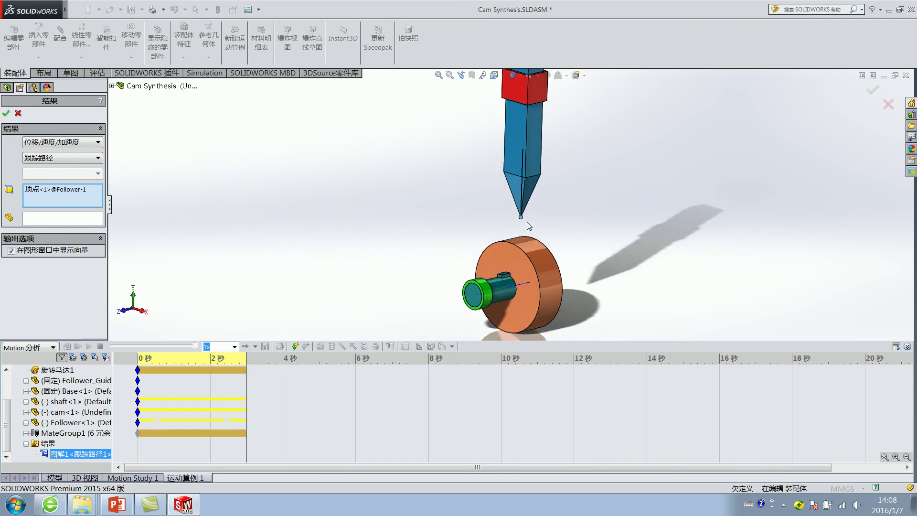
pyautogui.click(116, 504)
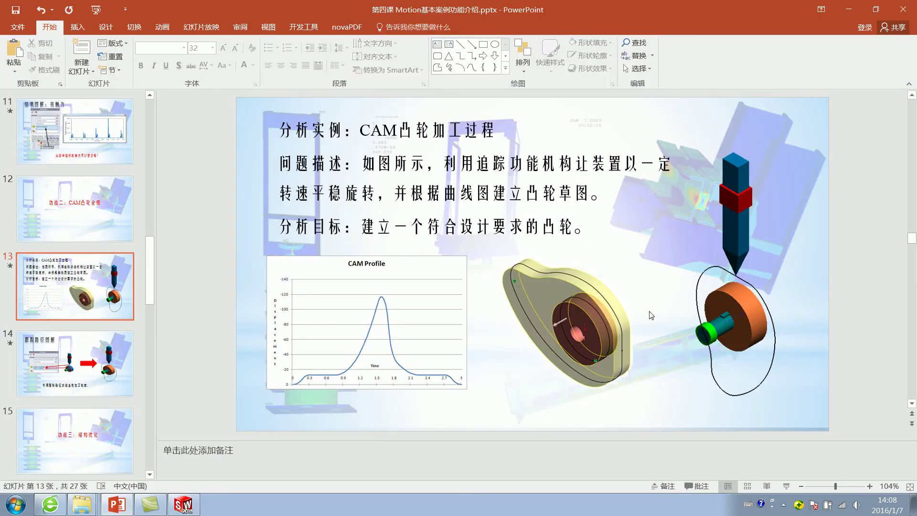
# Minimize the PowerPoint slide to return to the SOLIDWORKS trace-path editor
pyautogui.click(848, 9)
pyautogui.scroll(2, 524, 218)
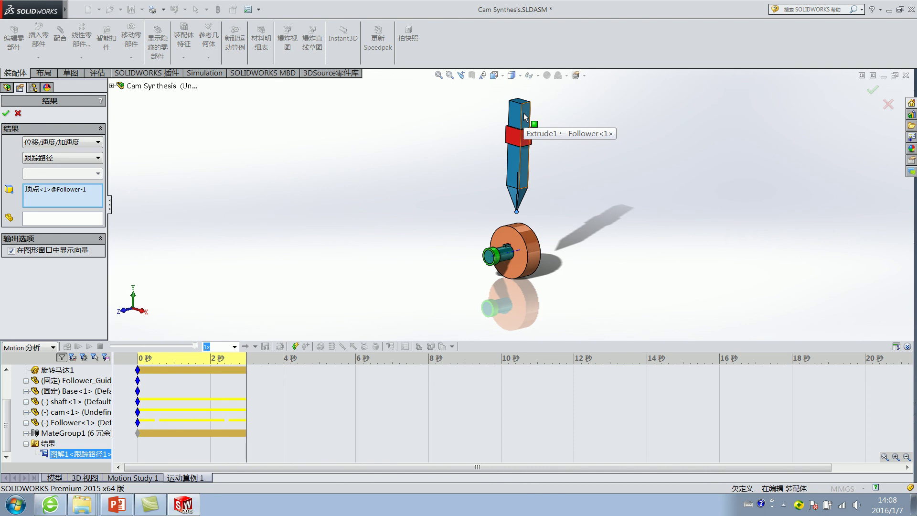
# Add the cam face as the trace path's reference and confirm the result
pyautogui.scroll(-5, 549, 222)
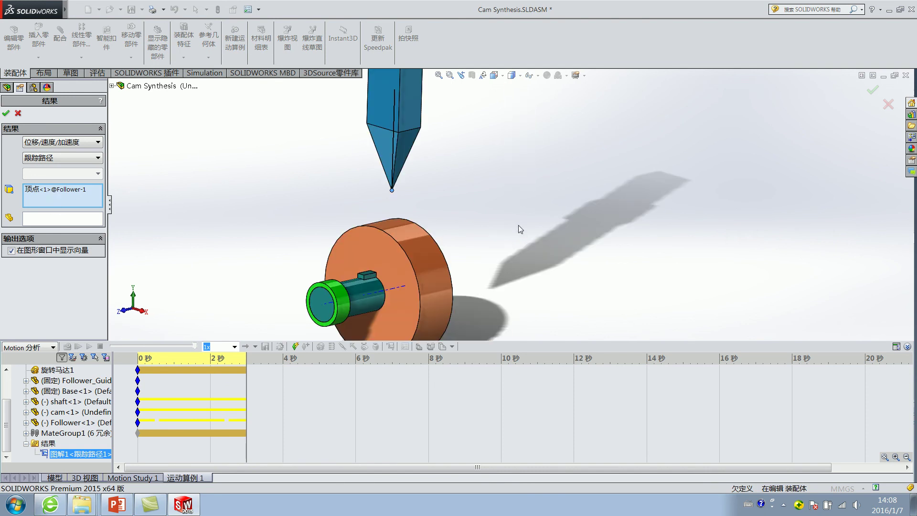
pyautogui.click(392, 227)
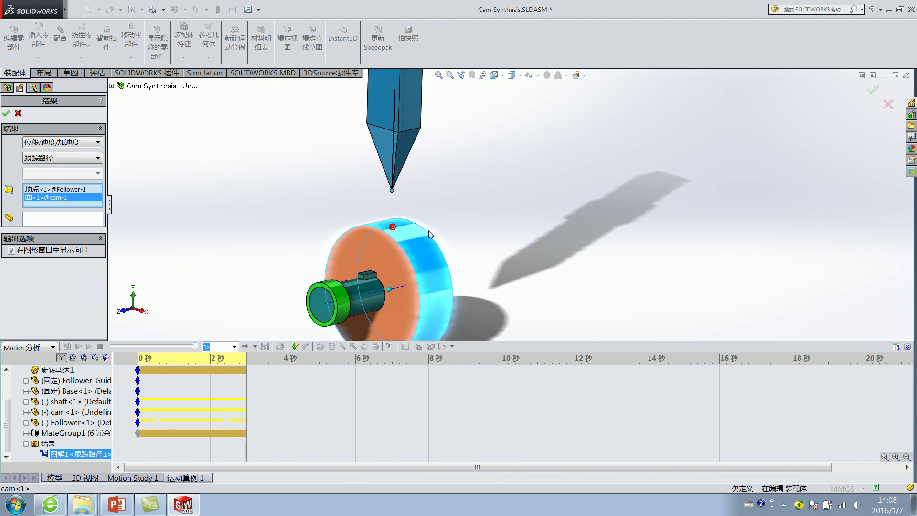
pyautogui.scroll(2, 460, 228)
pyautogui.scroll(2, 460, 228)
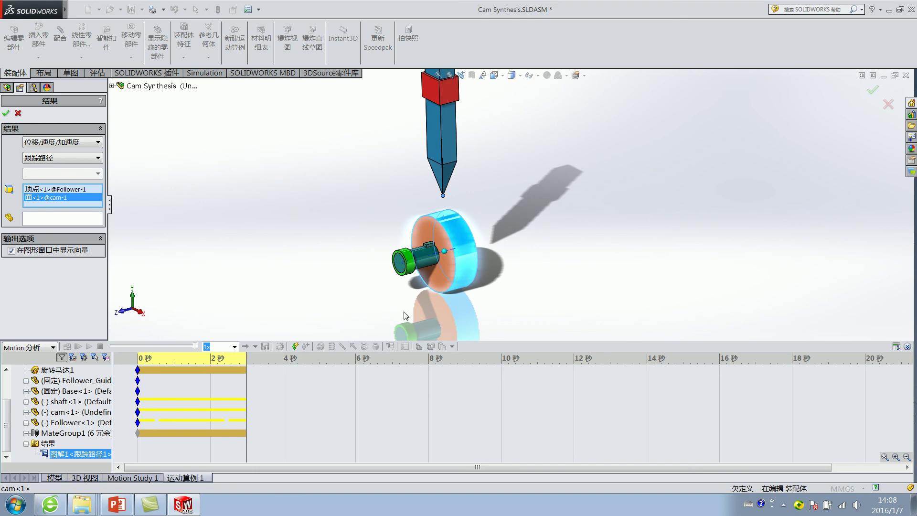
pyautogui.click(7, 116)
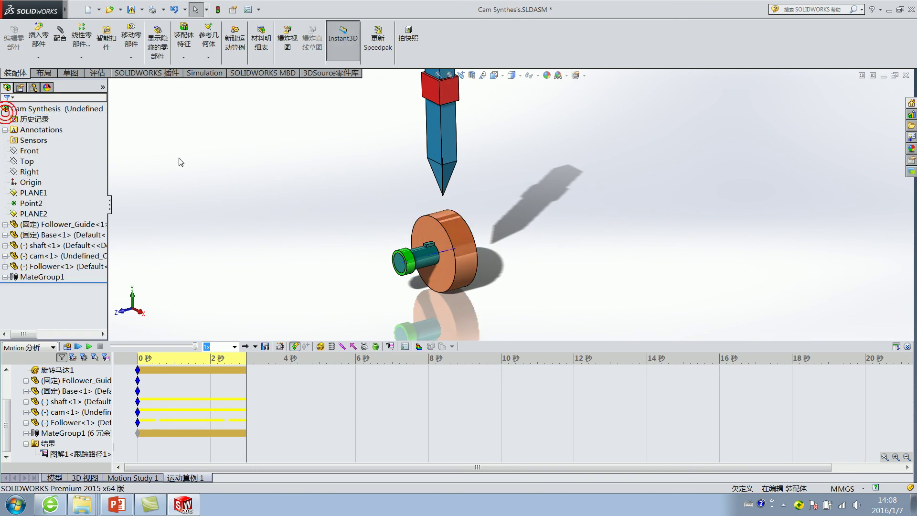
pyautogui.moveTo(327, 213); pyautogui.dragTo(405, 208, button='middle')
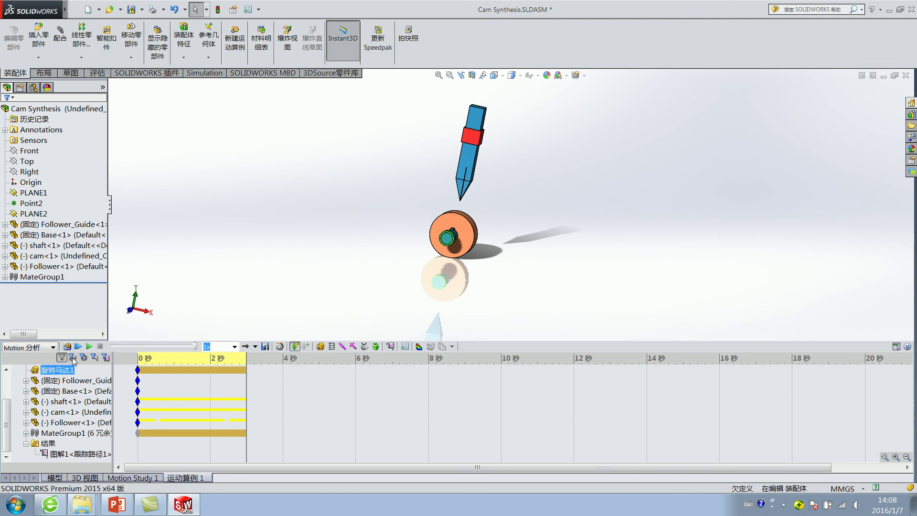
# Reopen the trace-path result, orient the follower upright, and confirm it again
pyautogui.rightClick(76, 453)
pyautogui.click(136, 342)
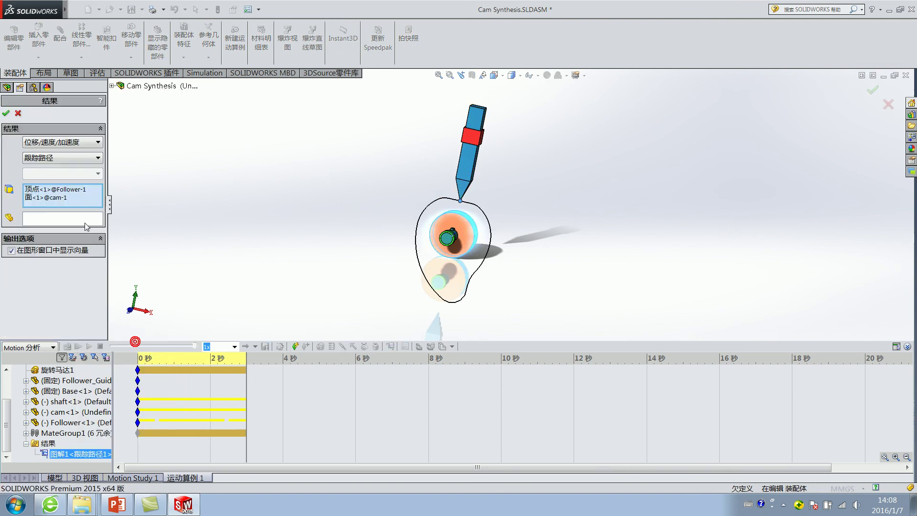
pyautogui.scroll(-3, 473, 210)
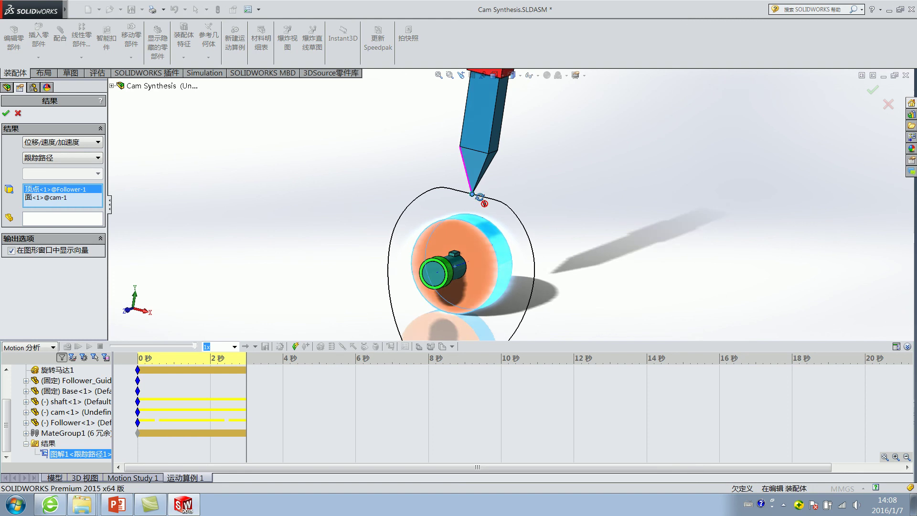
pyautogui.scroll(-3, 480, 203)
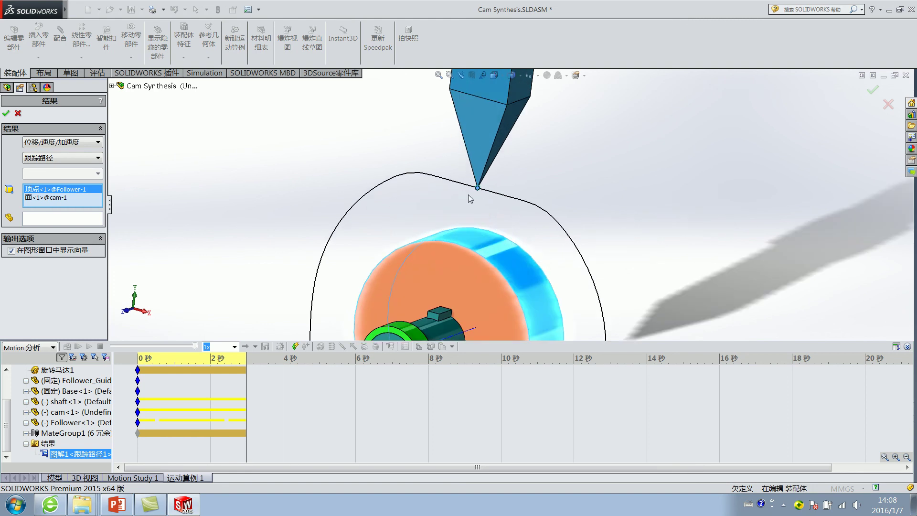
pyautogui.scroll(3, 468, 194)
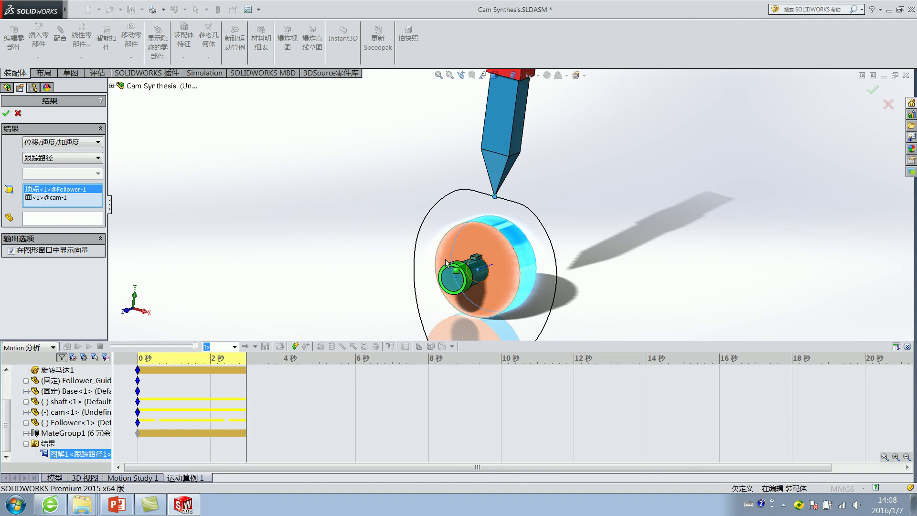
pyautogui.moveTo(522, 226); pyautogui.dragTo(517, 199, button='middle')
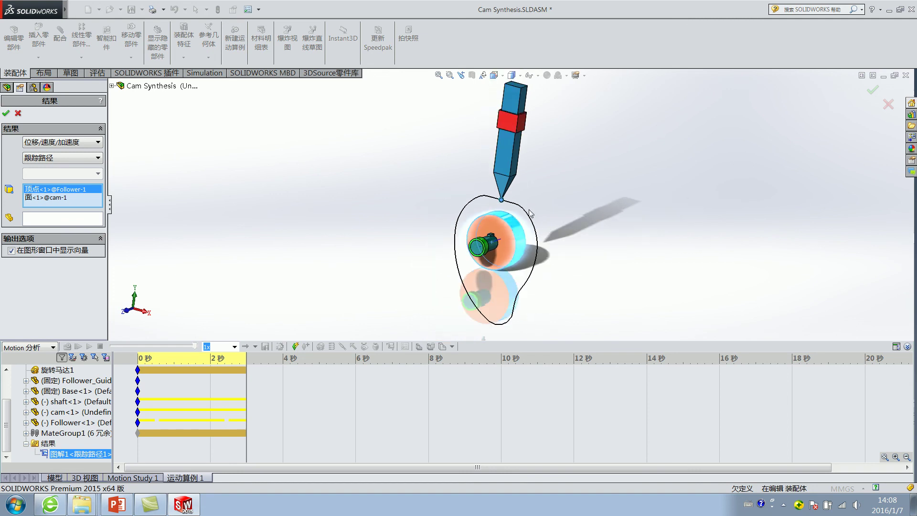
pyautogui.click(6, 113)
pyautogui.moveTo(309, 225)
pyautogui.mouseDown(button='middle')
pyautogui.moveTo(513, 189)
pyautogui.moveTo(532, 205)
pyautogui.mouseUp(button='middle')
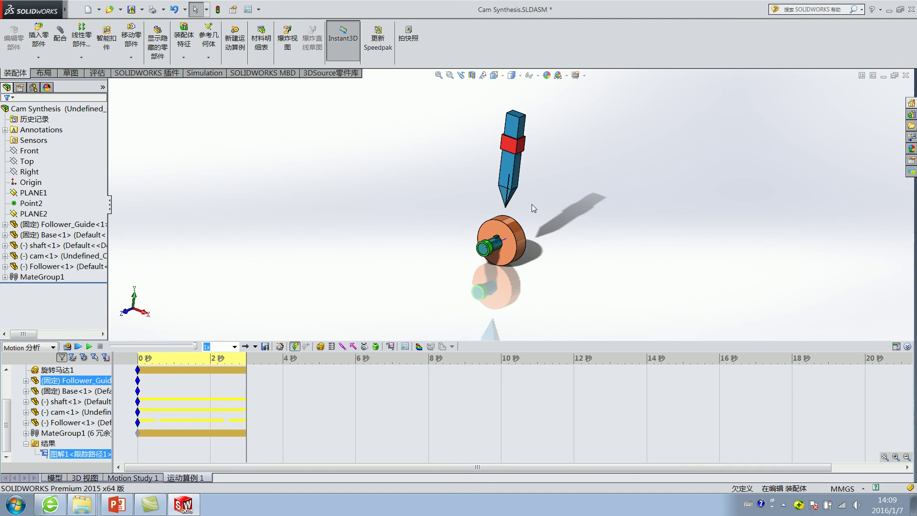
# Re-run the trace-path result and zoom in on the closed curve around the cam
pyautogui.click(348, 221)
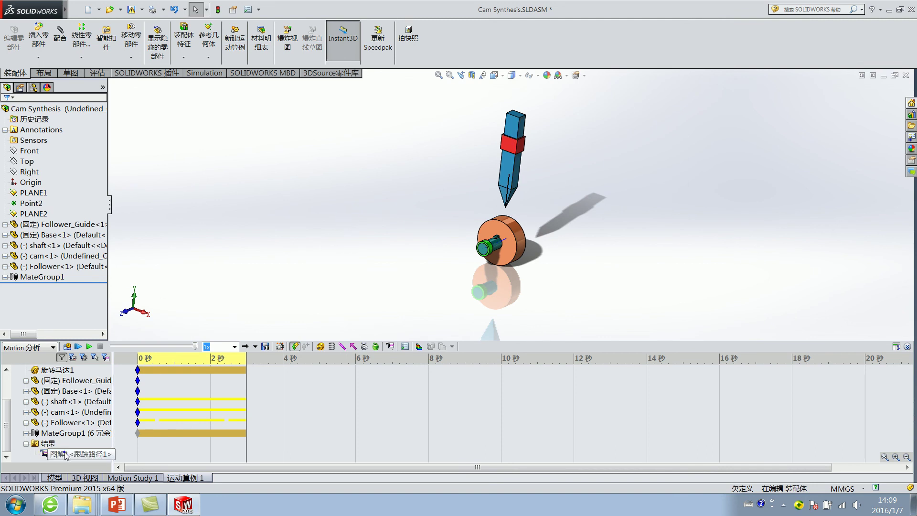
pyautogui.rightClick(67, 453)
pyautogui.click(101, 338)
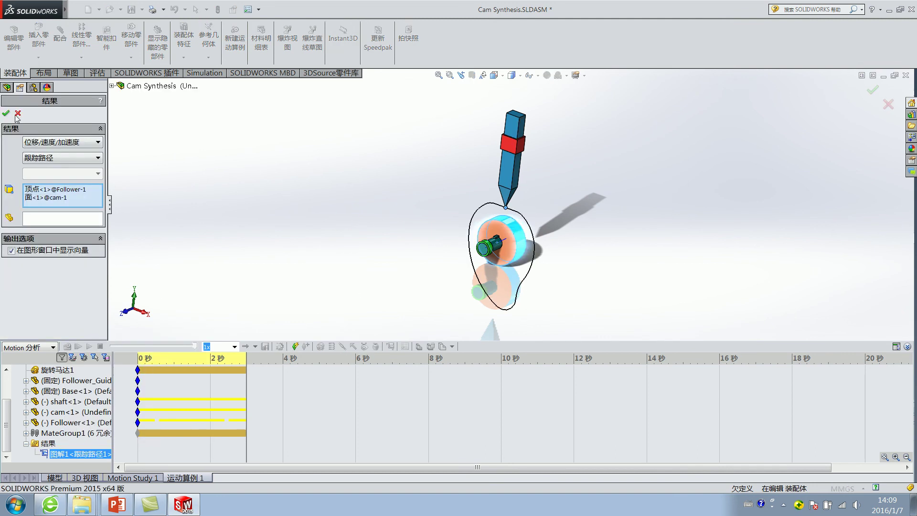
pyautogui.click(5, 113)
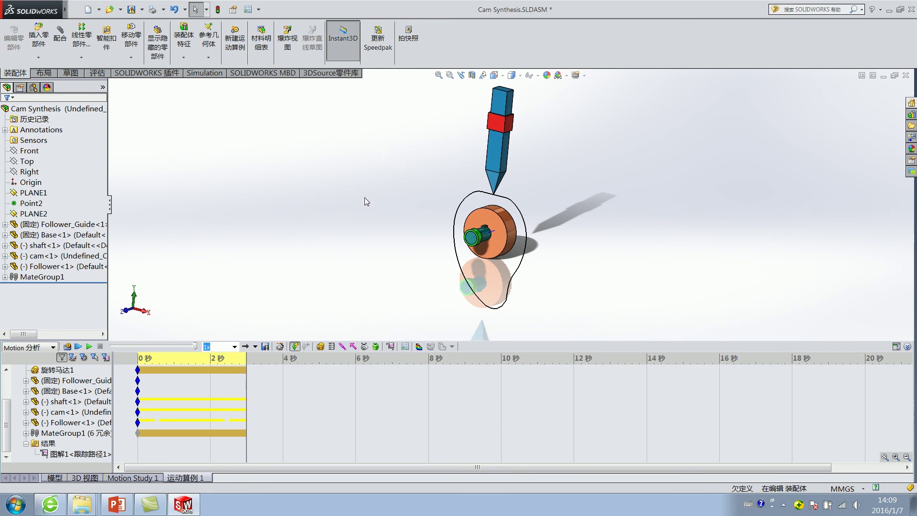
pyautogui.moveTo(354, 196); pyautogui.dragTo(414, 205, button='middle')
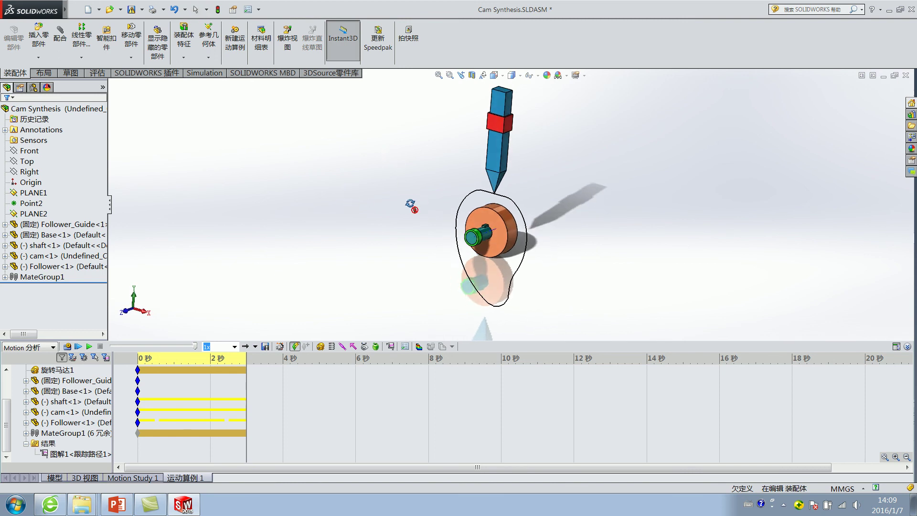
pyautogui.scroll(-3, 489, 235)
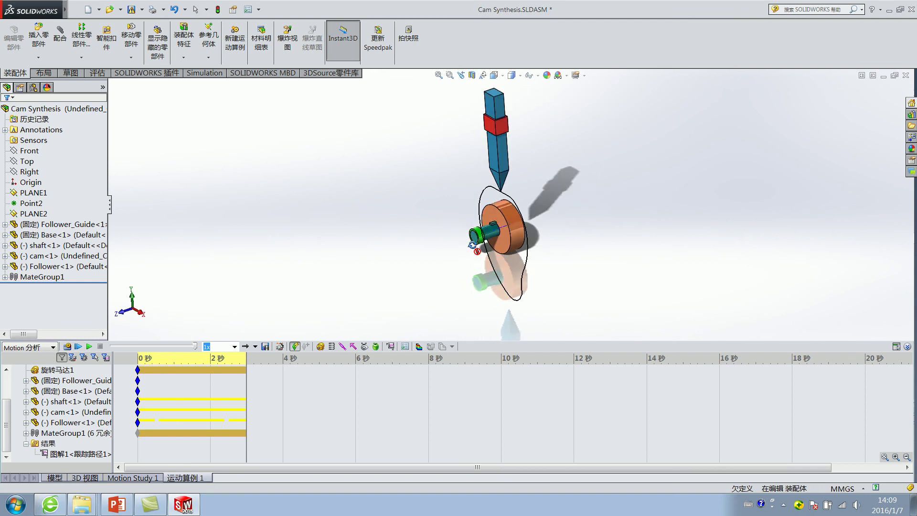
pyautogui.moveTo(489, 235); pyautogui.dragTo(328, 296, button='middle')
# Compare with the cam picture on the presentation slide, then return to the trace-path result
pyautogui.click(116, 505)
pyautogui.click(601, 321)
pyautogui.click(536, 399)
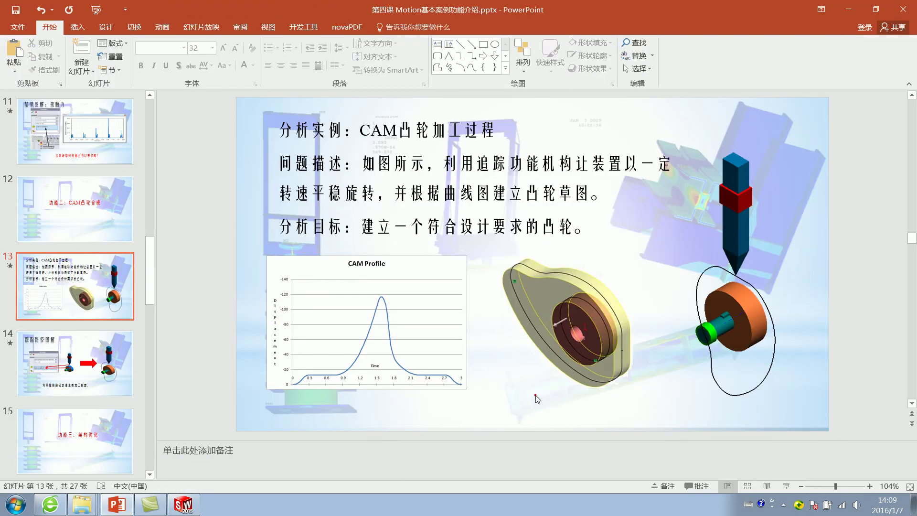
pyautogui.click(563, 304)
pyautogui.click(491, 308)
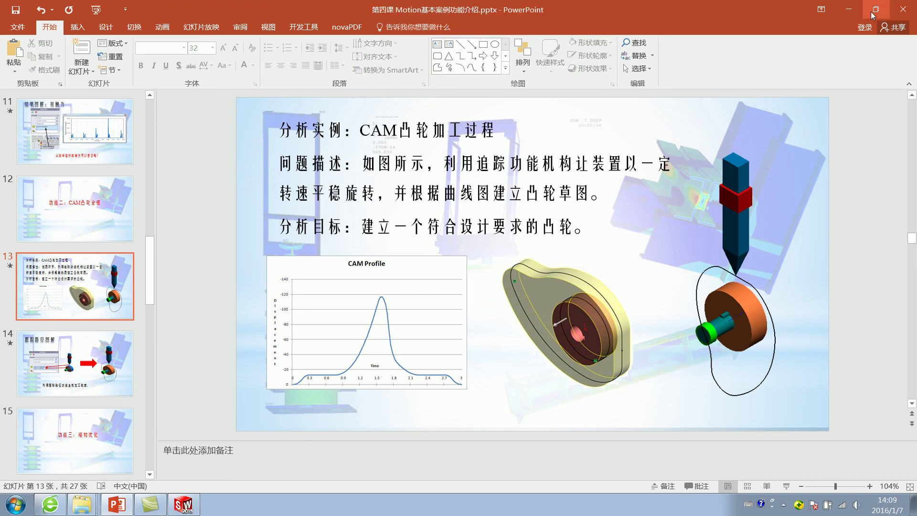
pyautogui.click(848, 10)
pyautogui.click(80, 454)
# Browse the trace-path result's curve-generation options without applying them
pyautogui.rightClick(80, 454)
pyautogui.moveTo(128, 386)
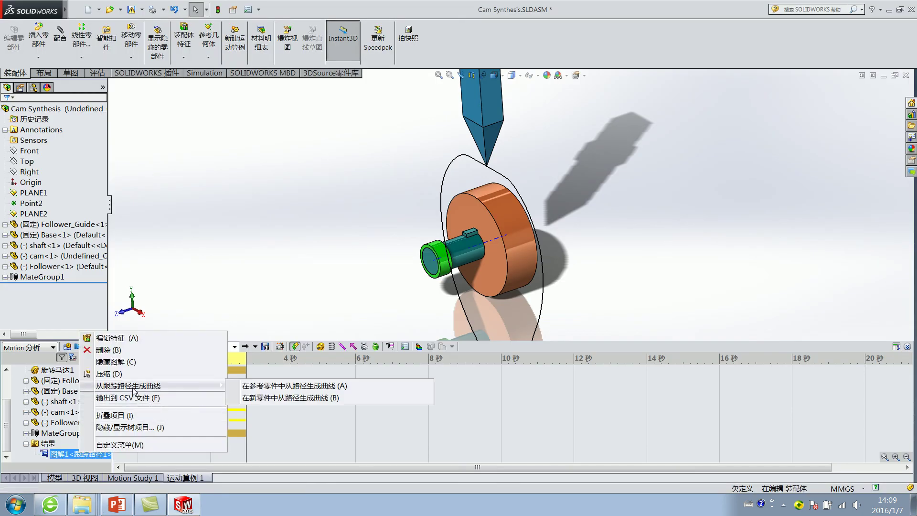
pyautogui.click(64, 461)
pyautogui.rightClick(64, 459)
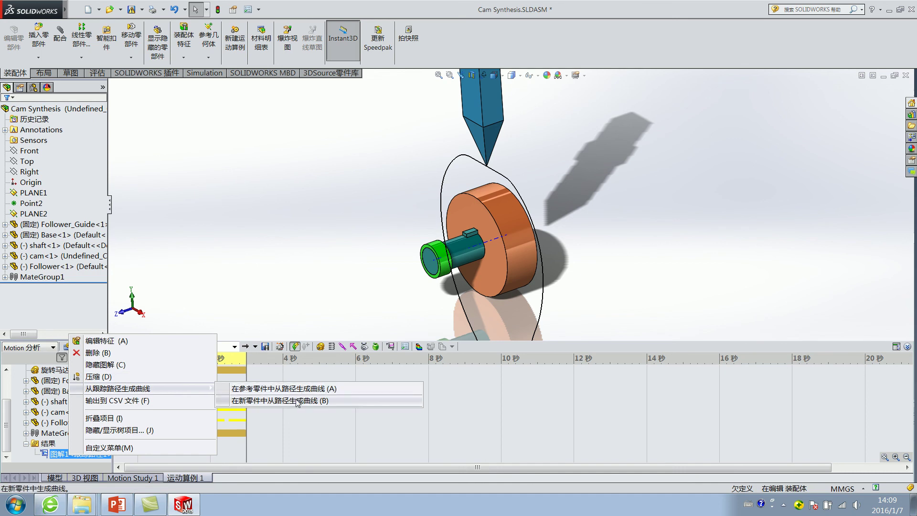
pyautogui.click(314, 253)
# Open the cam part, view it face-on, then close it, saving in the current version
pyautogui.rightClick(453, 215)
pyautogui.click(459, 98)
pyautogui.click(60, 225)
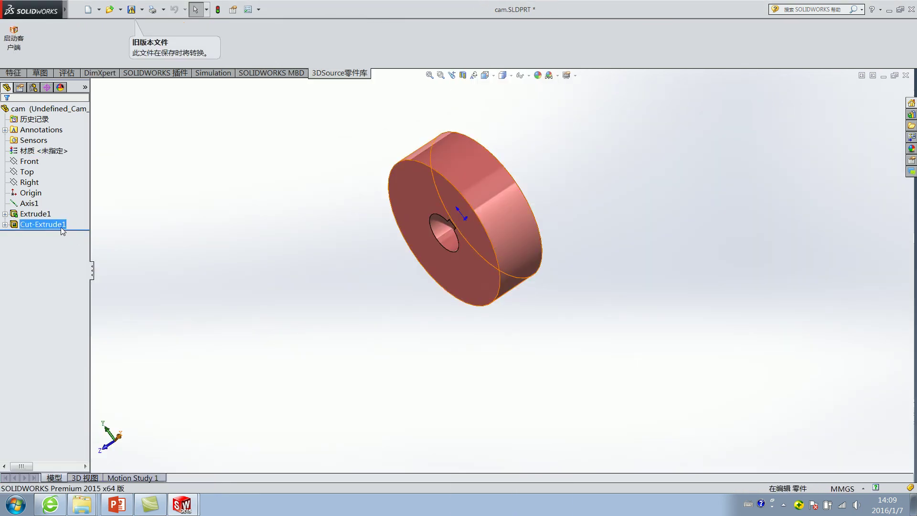
pyautogui.hotkey('ctrl', '8')
pyautogui.click(28, 215)
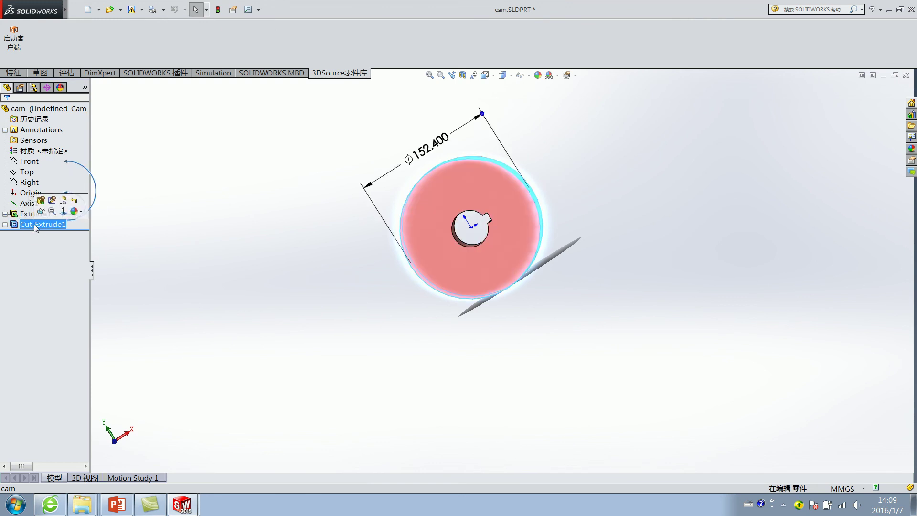
pyautogui.click(245, 209)
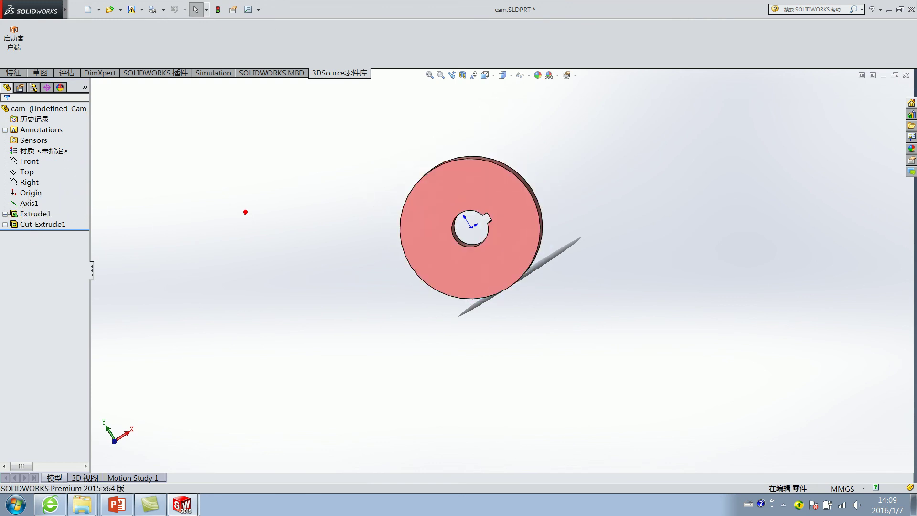
pyautogui.click(906, 75)
pyautogui.click(466, 252)
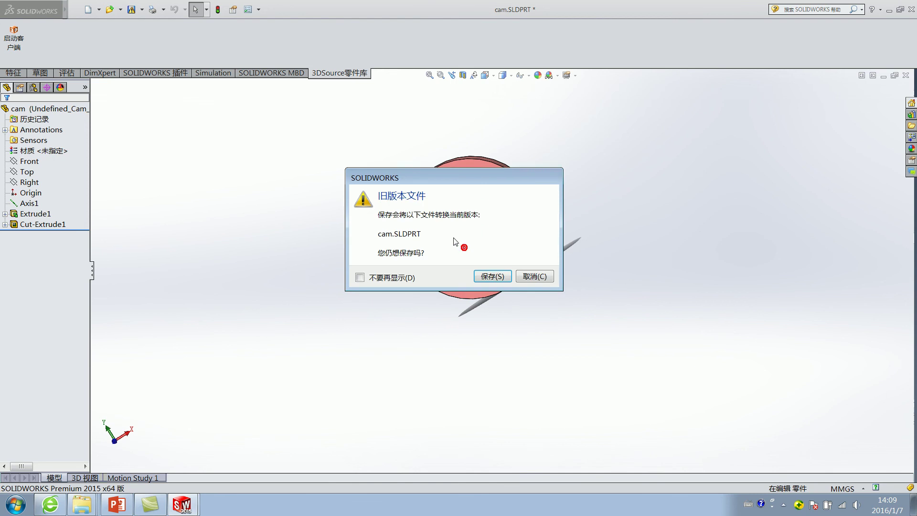
pyautogui.click(484, 277)
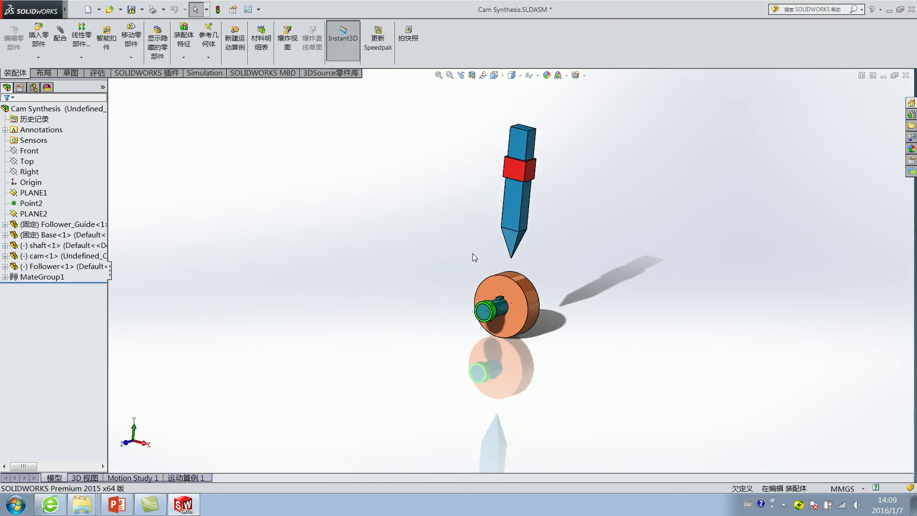
# Generate a curve from the trace path in the cam part, then open the cam part
pyautogui.click(196, 478)
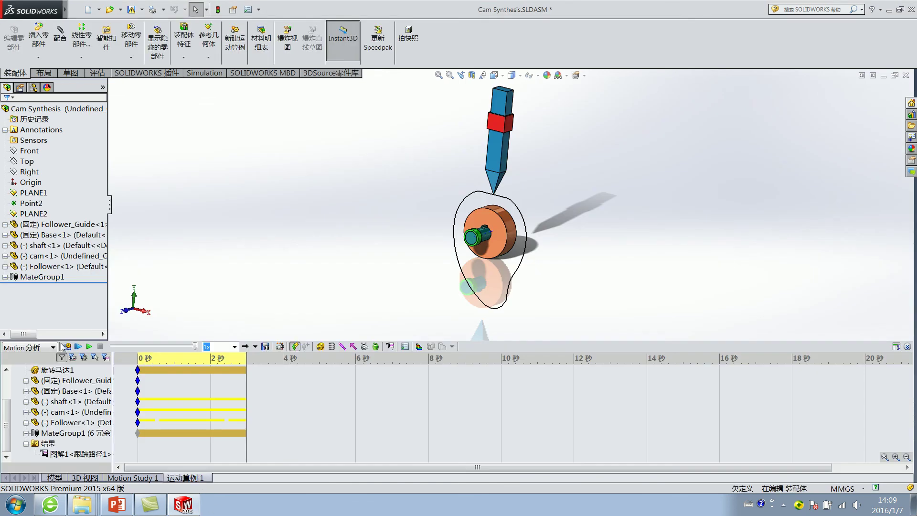
pyautogui.rightClick(80, 454)
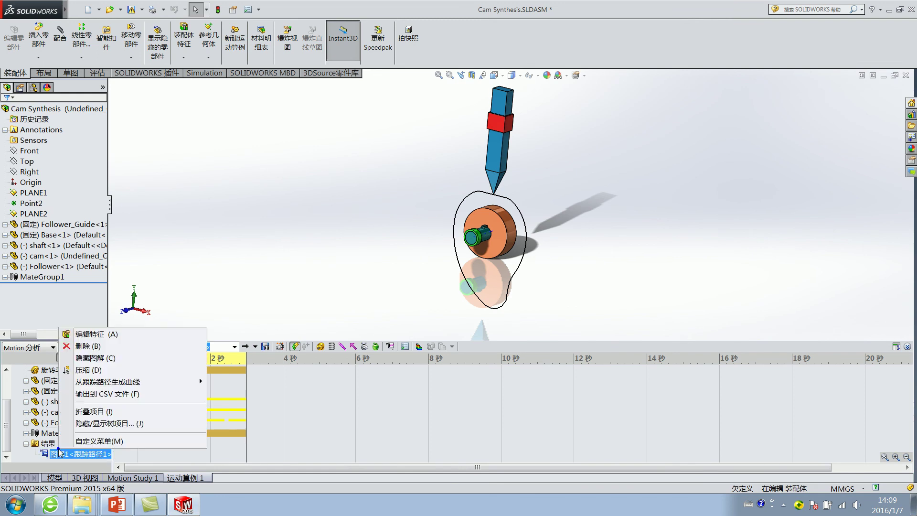
pyautogui.moveTo(115, 382)
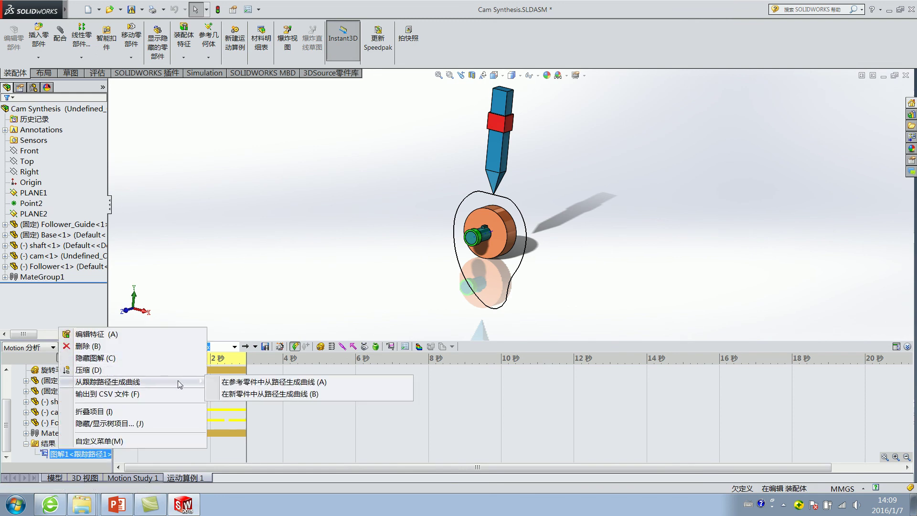
pyautogui.click(273, 385)
pyautogui.press('Escape')
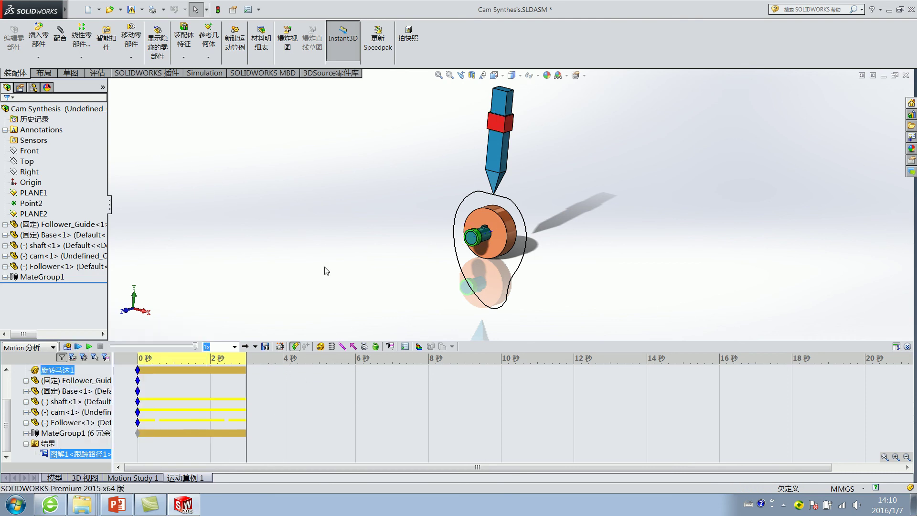
pyautogui.rightClick(497, 220)
pyautogui.click(496, 97)
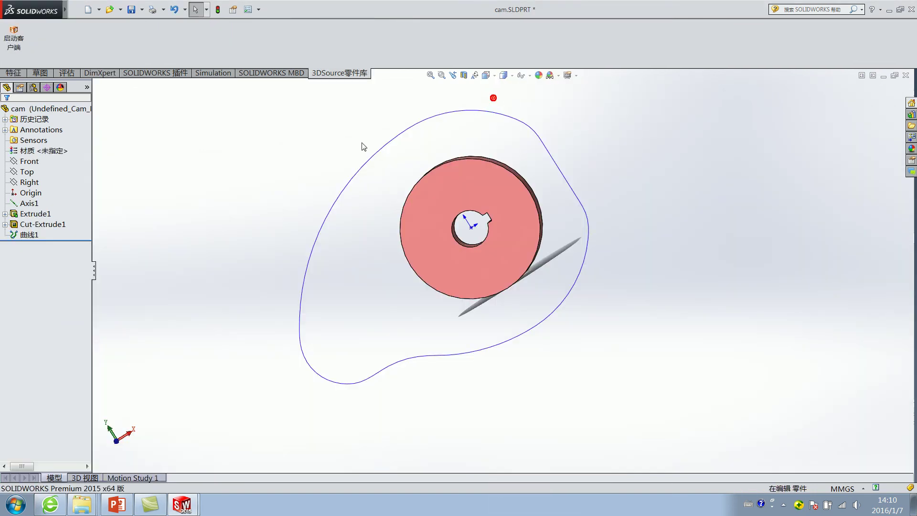
# Inspect 曲线1 from an oblique view and save the cam part
pyautogui.click(30, 236)
pyautogui.moveTo(511, 231)
pyautogui.mouseDown(button='middle')
pyautogui.moveTo(563, 150)
pyautogui.moveTo(520, 184)
pyautogui.mouseUp(button='middle')
pyautogui.click(498, 179)
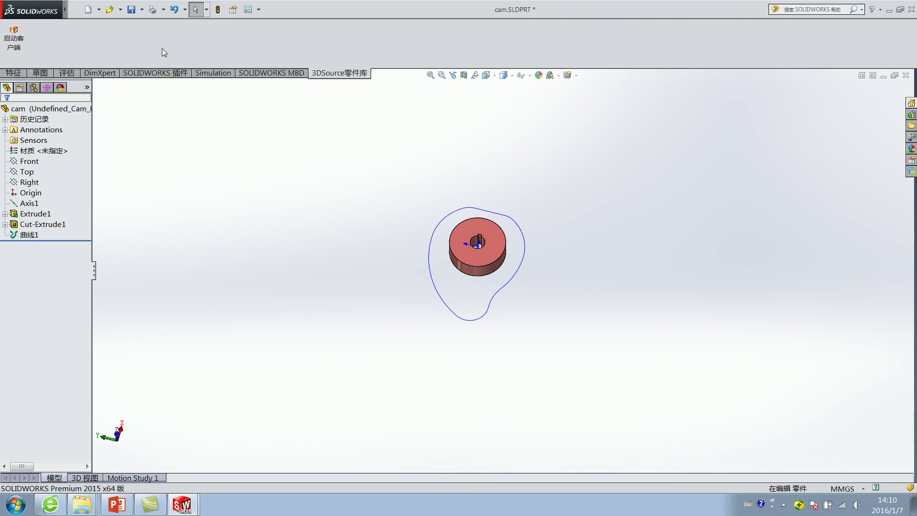
pyautogui.click(132, 9)
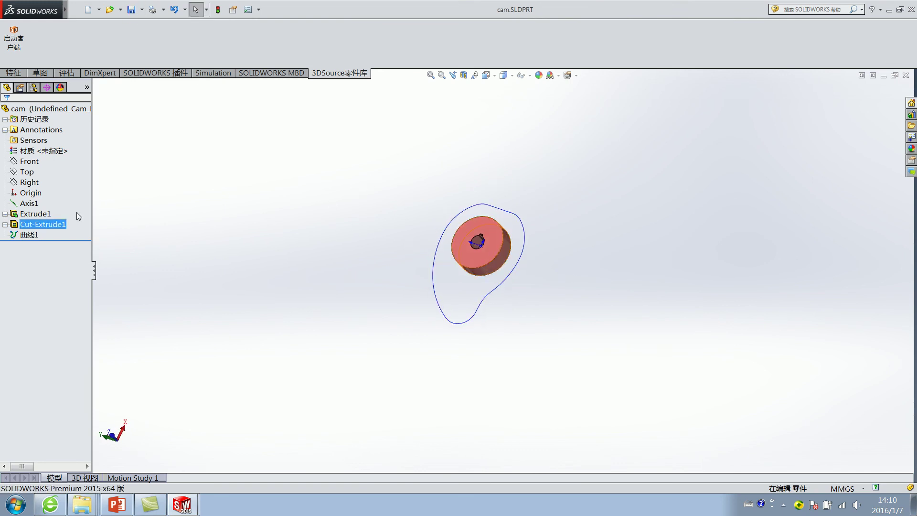
# Start and cancel an extrusion, then view 曲线1's point coordinates and close them unchanged
pyautogui.click(17, 72)
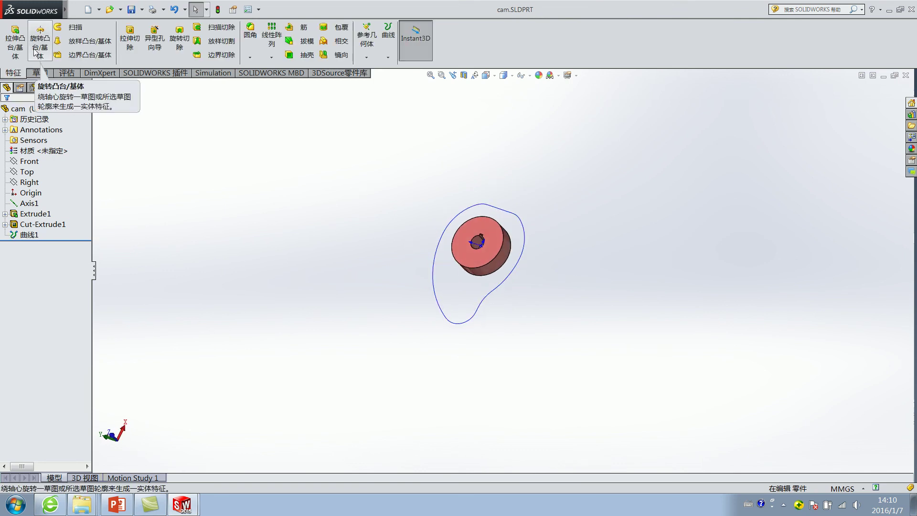
pyautogui.click(16, 38)
pyautogui.scroll(-3, 492, 220)
pyautogui.click(492, 221)
pyautogui.press('Escape')
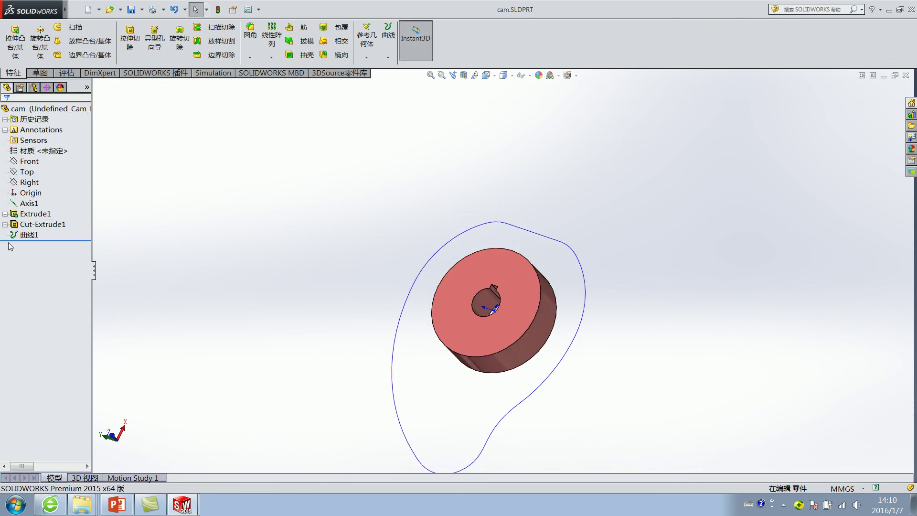
pyautogui.rightClick(25, 234)
pyautogui.click(34, 214)
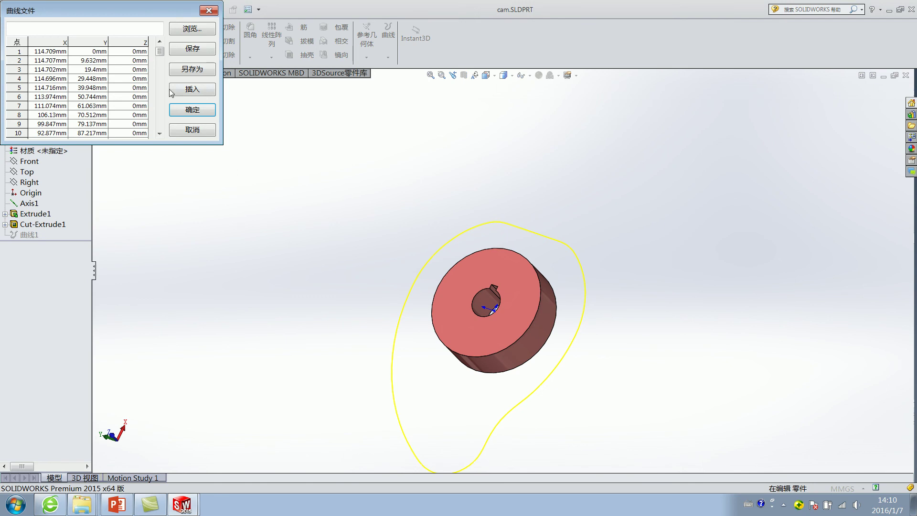
pyautogui.click(193, 130)
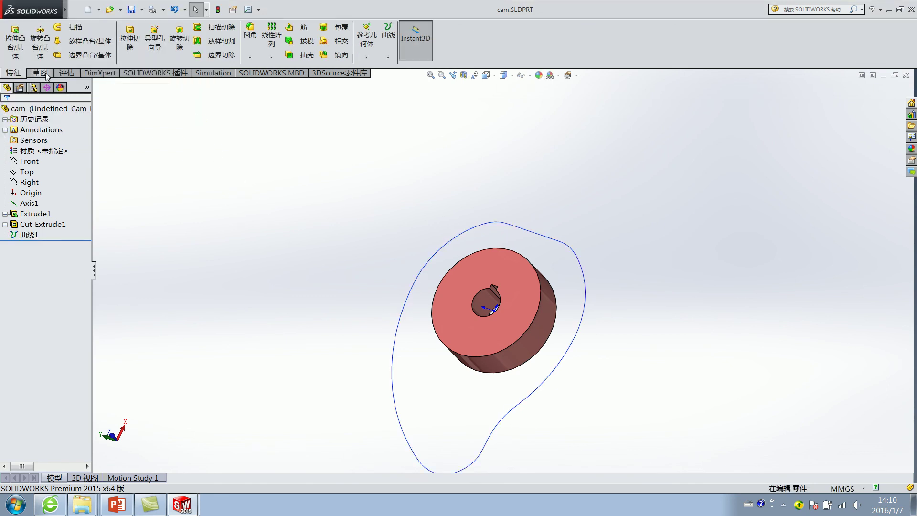
# Try a sketch with the Front plane and 曲线1 selected, then exit it unchanged
pyautogui.click(45, 74)
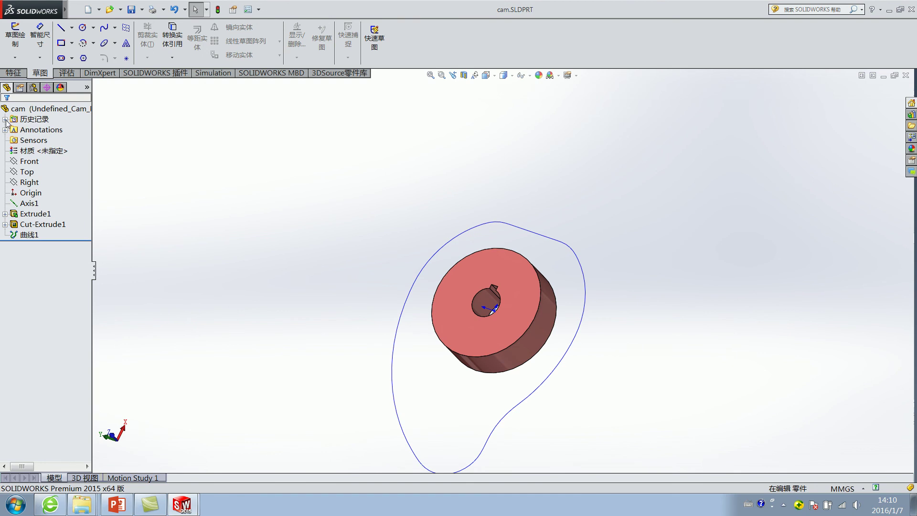
pyautogui.click(29, 163)
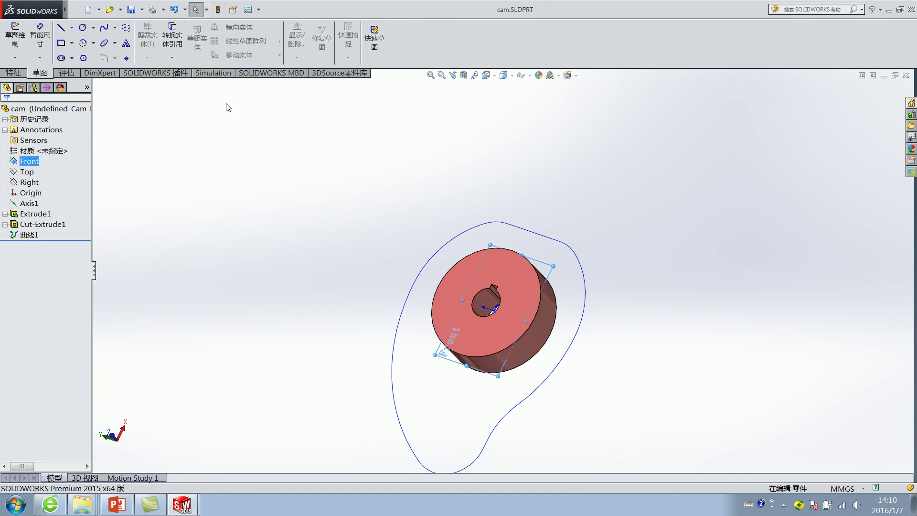
pyautogui.click(29, 235)
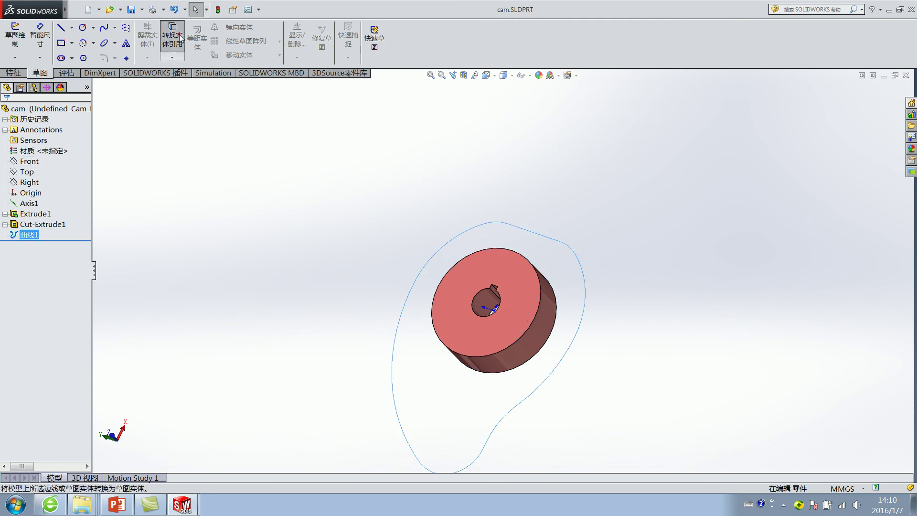
pyautogui.click(15, 36)
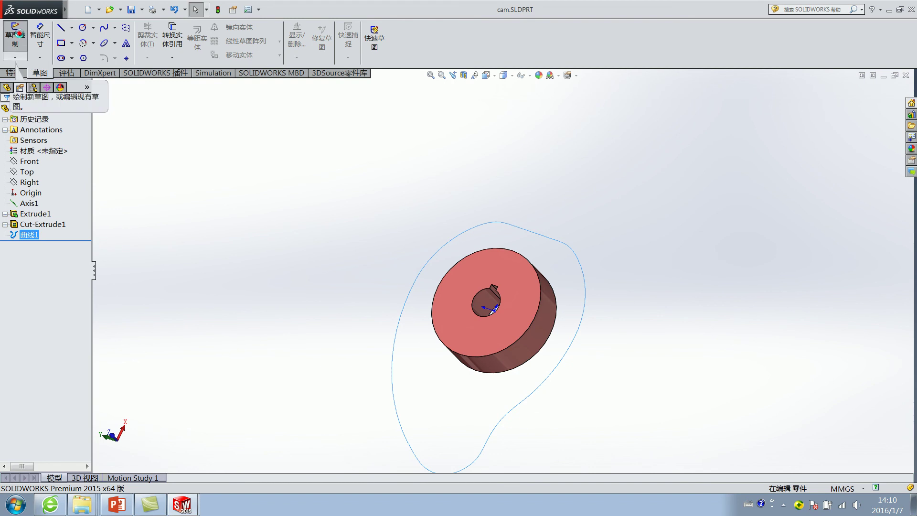
pyautogui.click(6, 113)
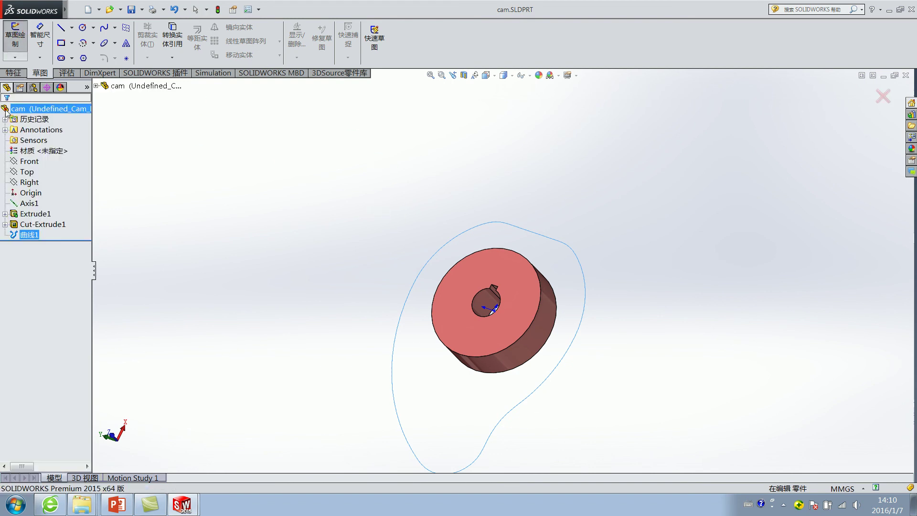
# Start a sketch on the Top plane and discard it
pyautogui.click(28, 172)
pyautogui.click(34, 158)
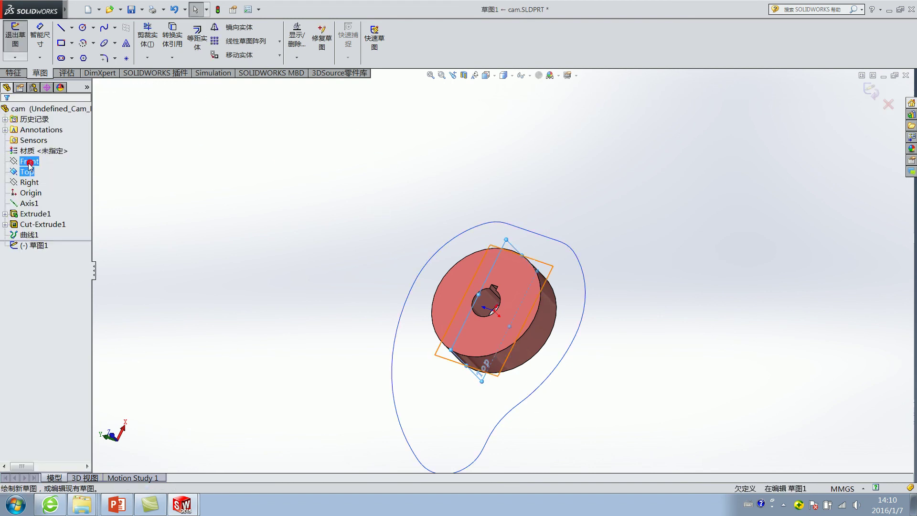
pyautogui.click(888, 102)
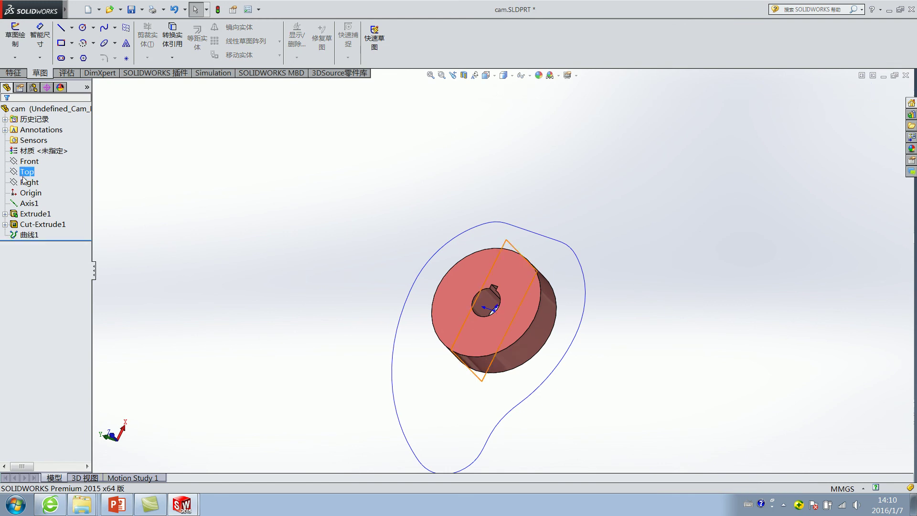
# Sketch on the Front plane, convert 曲线1 into it, and close the sketch as 草图2
pyautogui.click(27, 161)
pyautogui.click(34, 151)
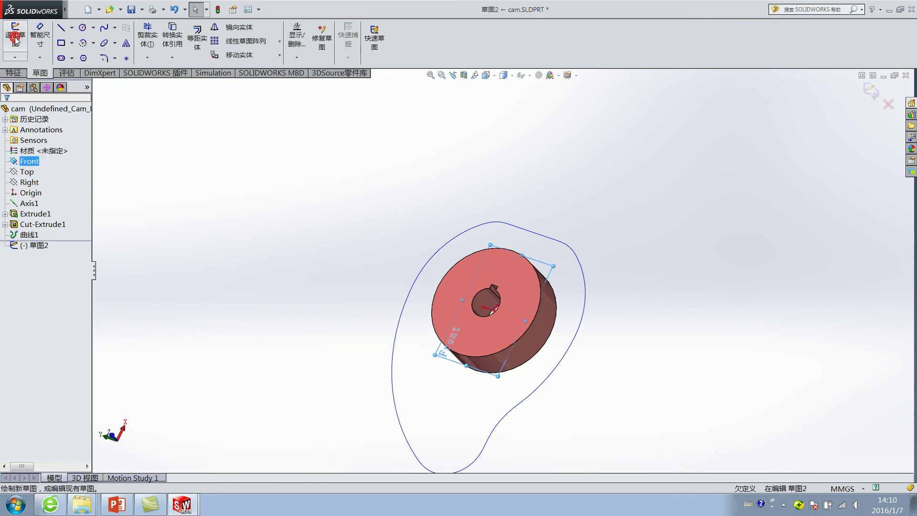
pyautogui.click(31, 236)
pyautogui.click(172, 36)
pyautogui.moveTo(372, 212); pyautogui.dragTo(431, 204, button='middle')
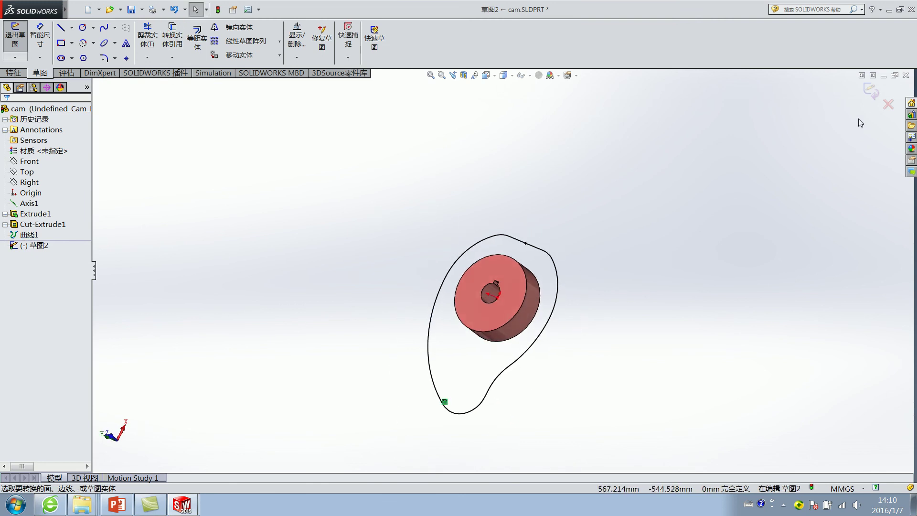
pyautogui.click(870, 92)
pyautogui.moveTo(612, 215); pyautogui.dragTo(569, 210, button='middle')
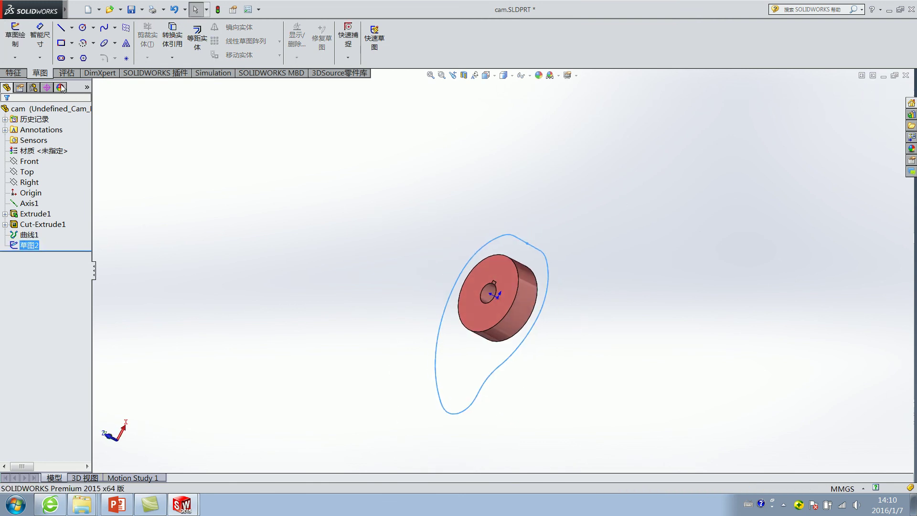
pyautogui.click(14, 72)
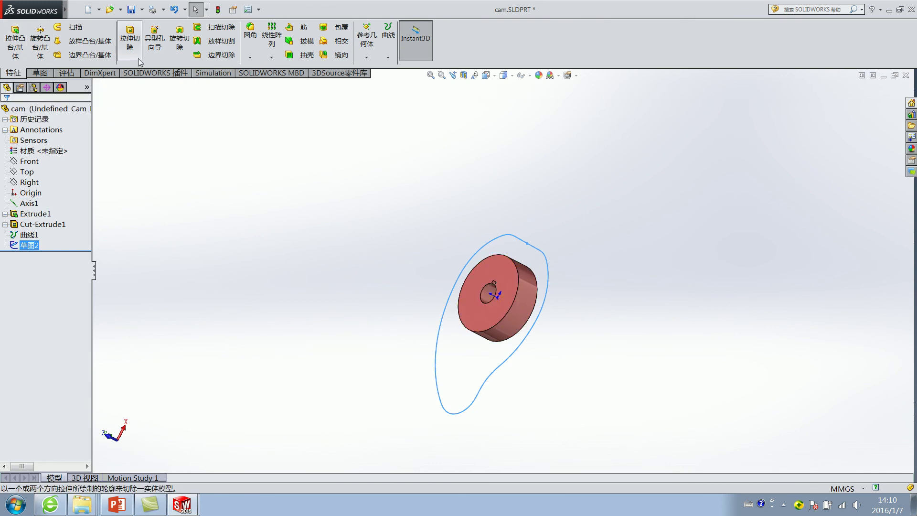
pyautogui.click(41, 74)
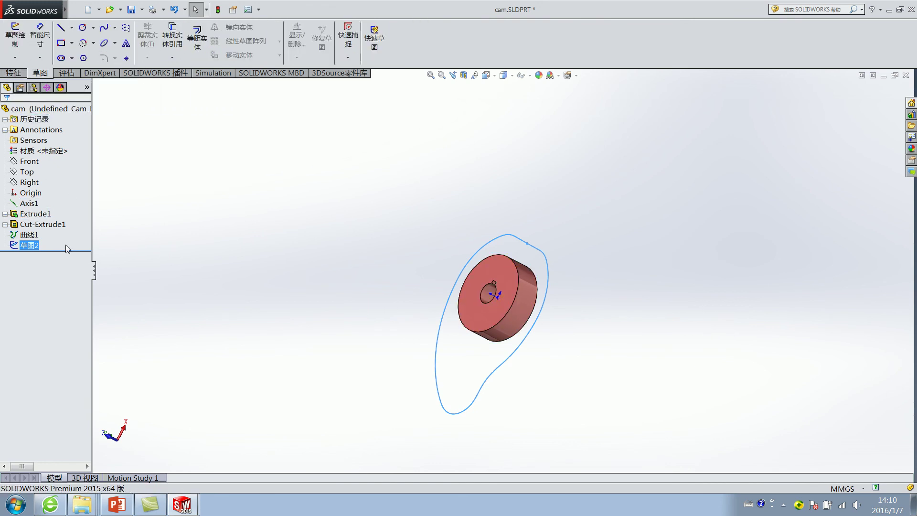
# Reopen 草图2 and convert the shaft-bore edge and keyway edges into it
pyautogui.rightClick(39, 245)
pyautogui.click(43, 213)
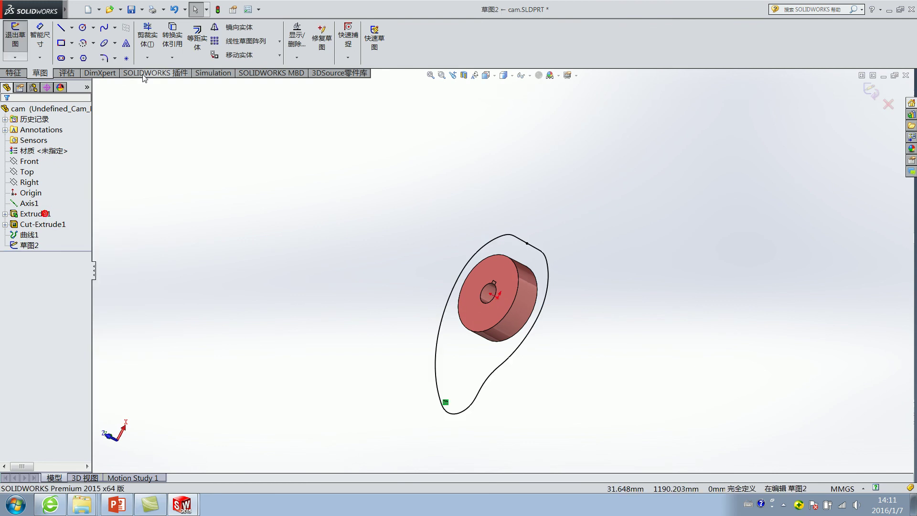
pyautogui.click(178, 43)
pyautogui.scroll(-3, 525, 268)
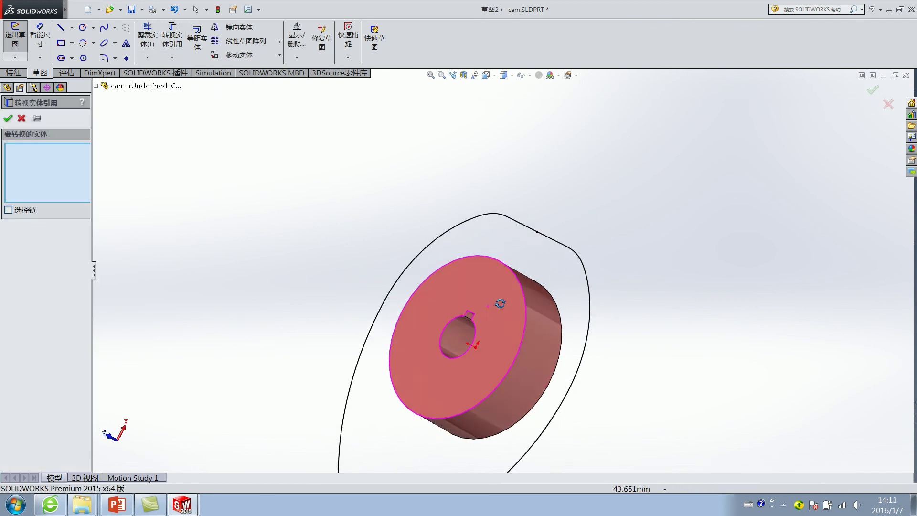
pyautogui.scroll(-5, 474, 292)
pyautogui.click(477, 285)
pyautogui.click(474, 290)
pyautogui.click(466, 293)
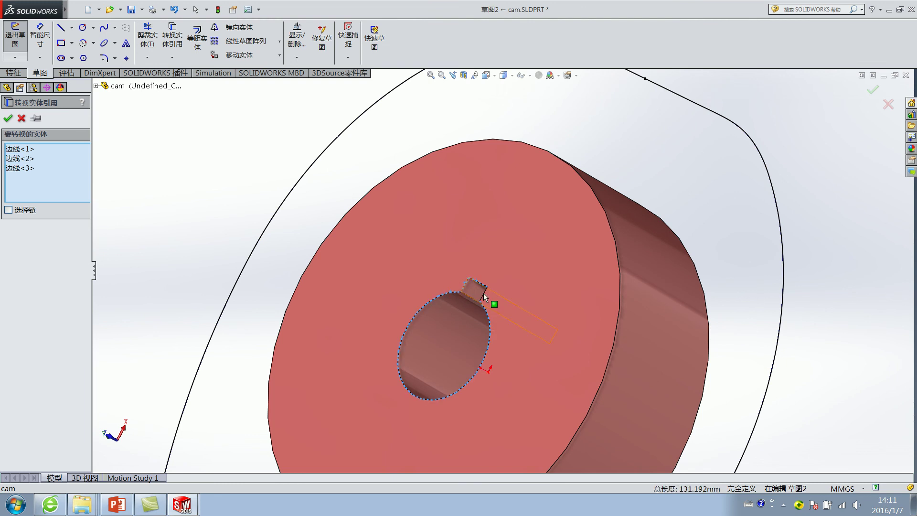
pyautogui.click(475, 291)
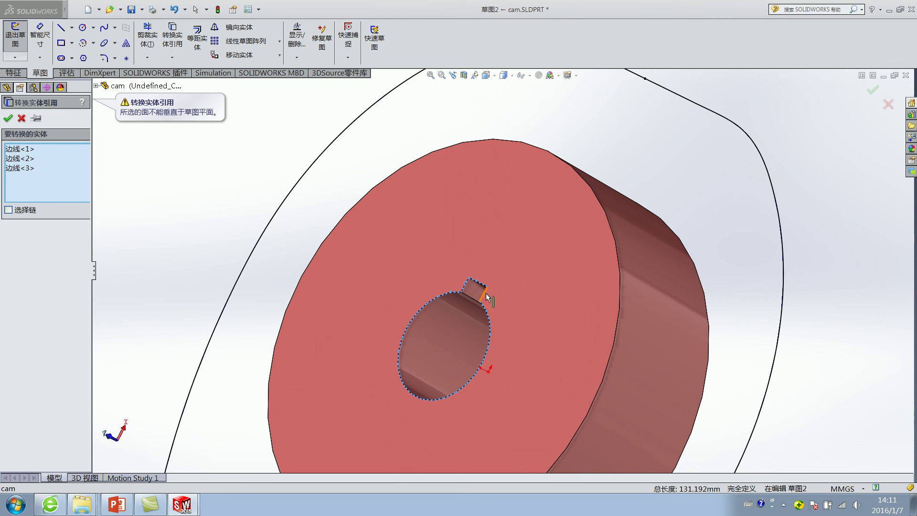
pyautogui.click(486, 296)
pyautogui.click(13, 119)
pyautogui.scroll(5, 402, 256)
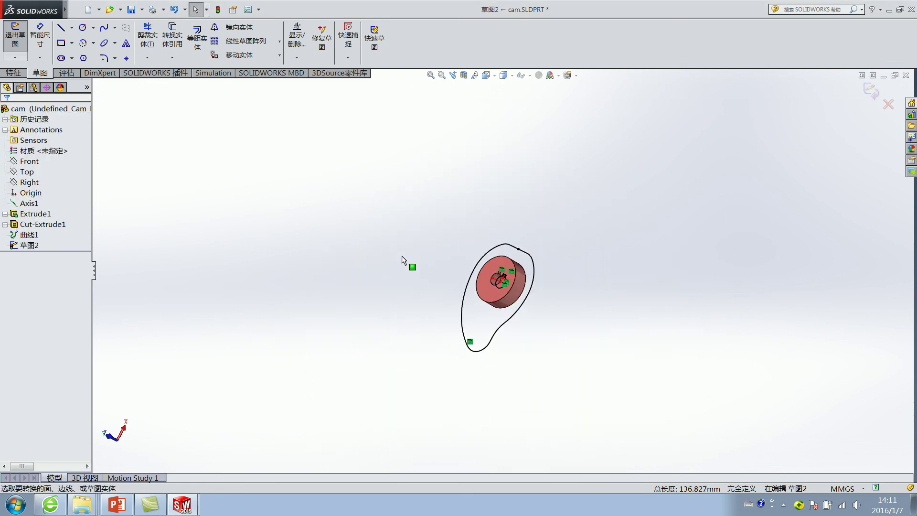
pyautogui.click(12, 73)
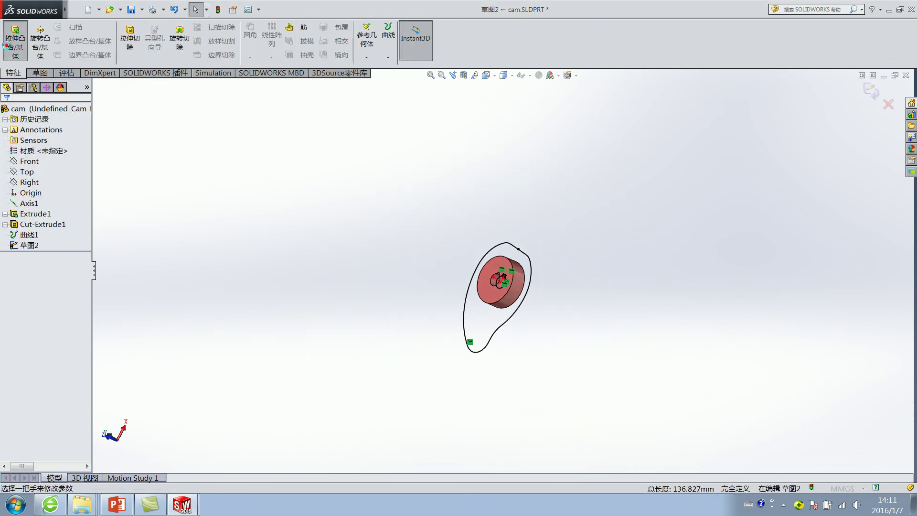
# Start a boss extrude from 草图2 with Direction 1 Up To Surface at one cam face
pyautogui.click(15, 42)
pyautogui.click(49, 174)
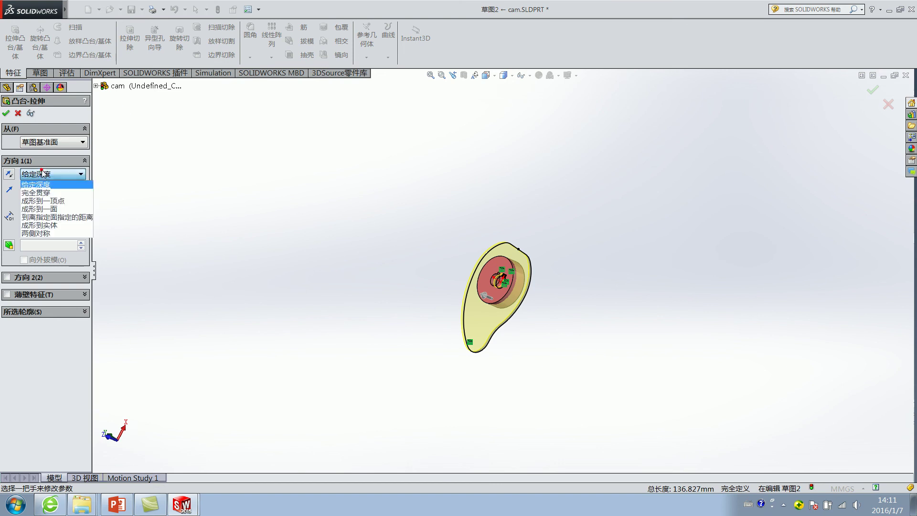
pyautogui.click(38, 209)
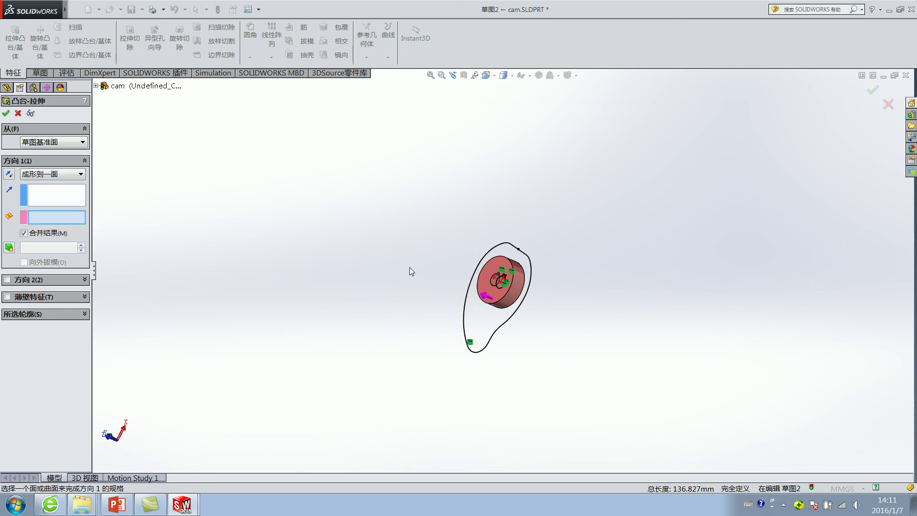
pyautogui.scroll(-5, 409, 267)
pyautogui.click(633, 246)
pyautogui.scroll(2, 623, 260)
pyautogui.moveTo(622, 261); pyautogui.dragTo(565, 272, button='middle')
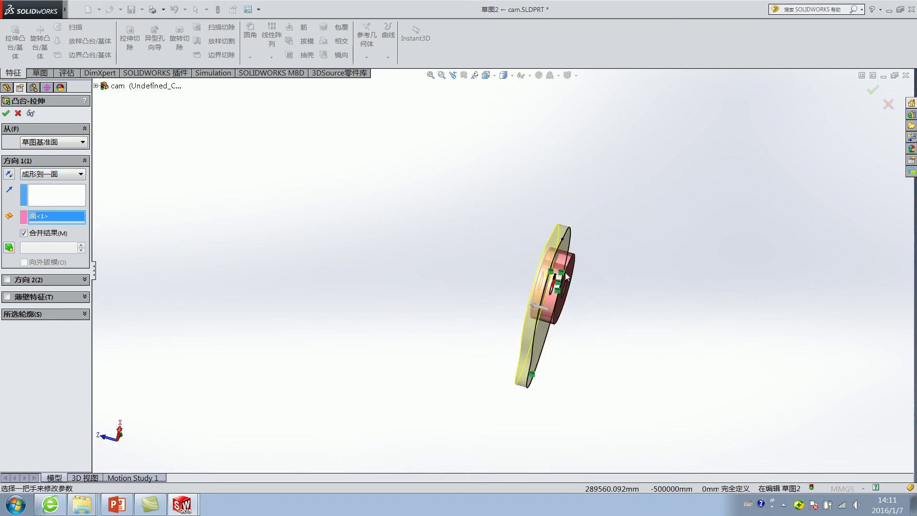
pyautogui.scroll(-2, 565, 272)
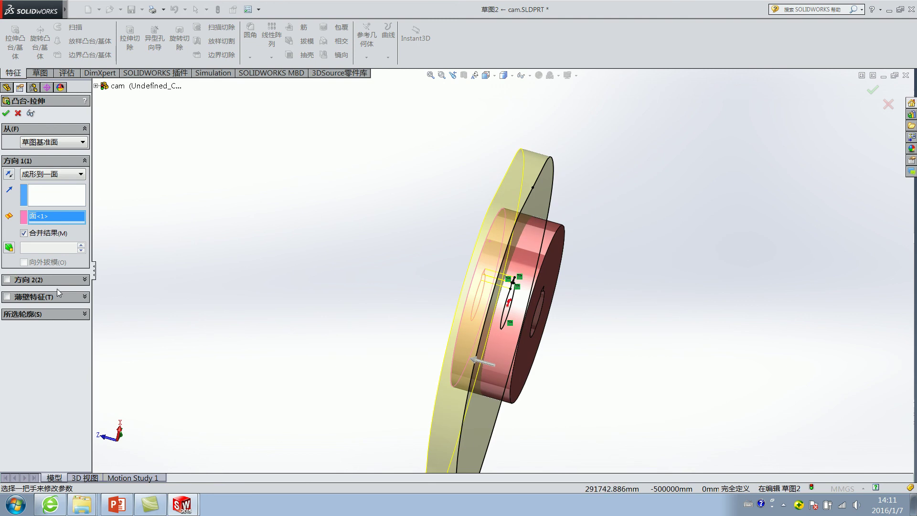
# Add Direction 2 Up To Surface at the opposite cam face and confirm 凸台-拉伸1
pyautogui.click(6, 280)
pyautogui.click(53, 293)
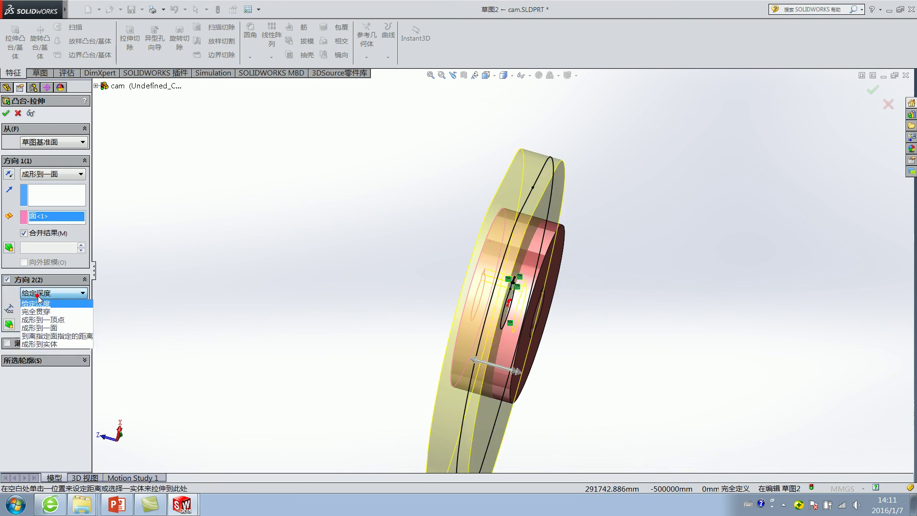
pyautogui.click(44, 328)
pyautogui.moveTo(566, 239); pyautogui.dragTo(551, 246, button='middle')
pyautogui.scroll(-3, 551, 245)
pyautogui.click(583, 266)
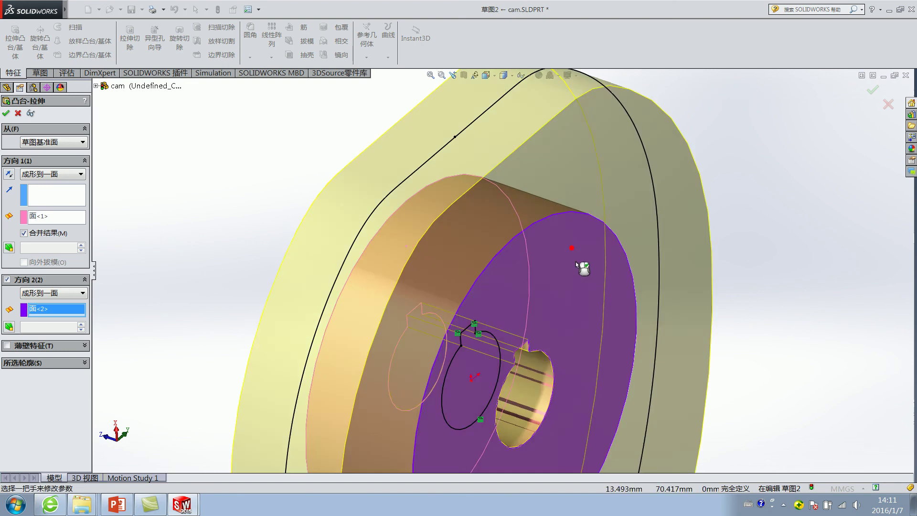
pyautogui.scroll(4, 583, 266)
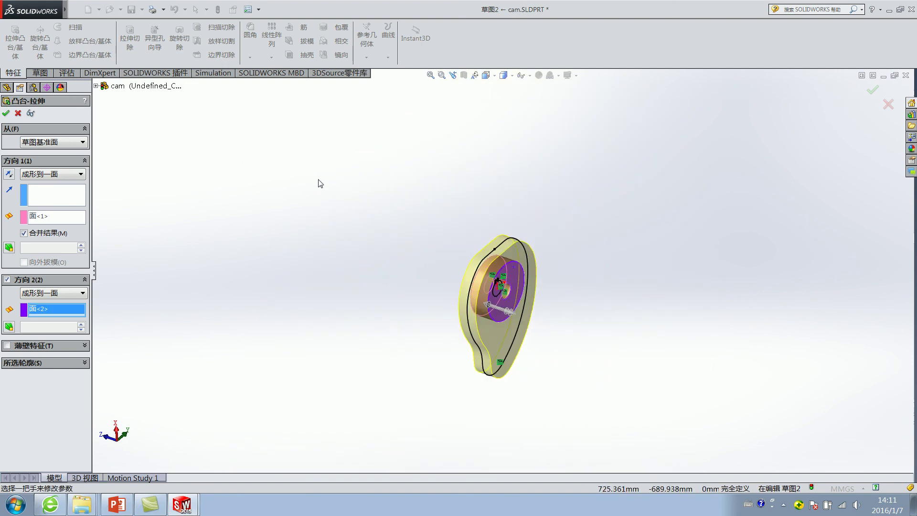
pyautogui.press('Return')
pyautogui.scroll(2, 440, 211)
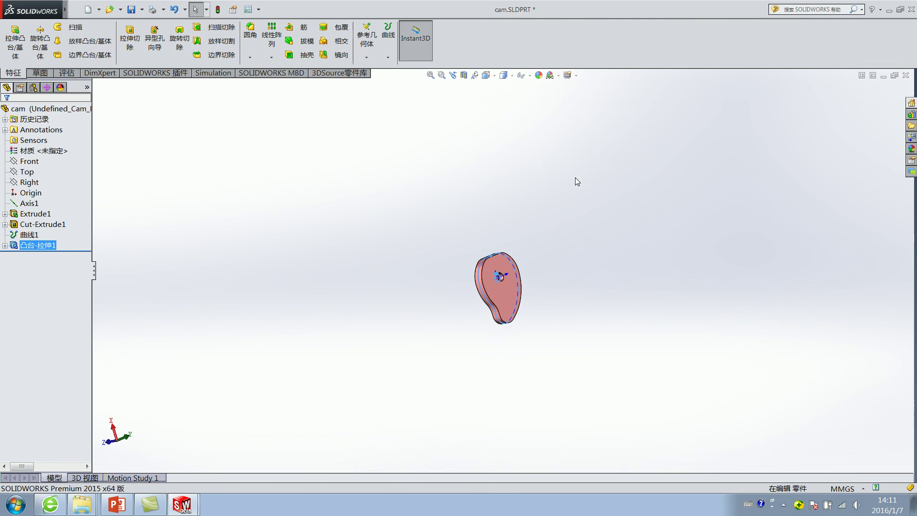
# Save the cam part and inspect the new boss by selecting its faces
pyautogui.click(131, 9)
pyautogui.click(409, 211)
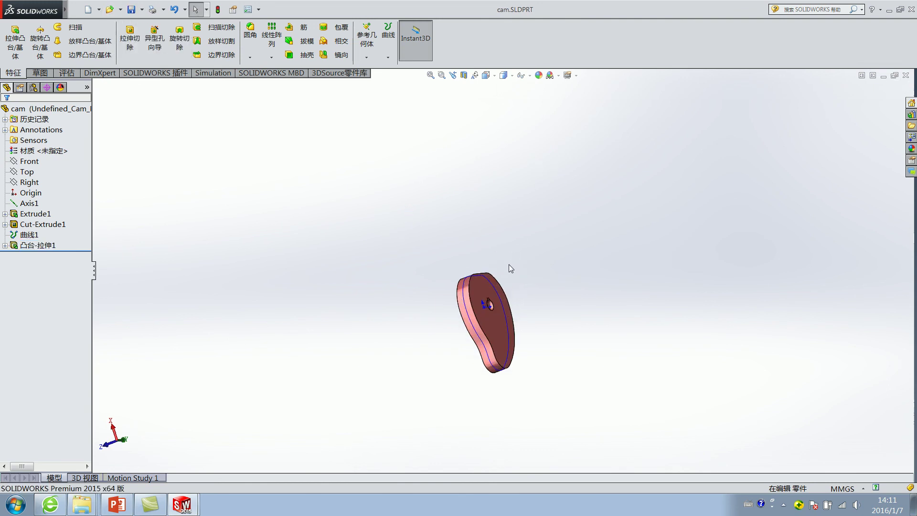
pyautogui.scroll(3, 509, 264)
pyautogui.moveTo(496, 316); pyautogui.dragTo(492, 313, button='middle')
pyautogui.scroll(3, 492, 305)
pyautogui.click(491, 272)
pyautogui.click(245, 198)
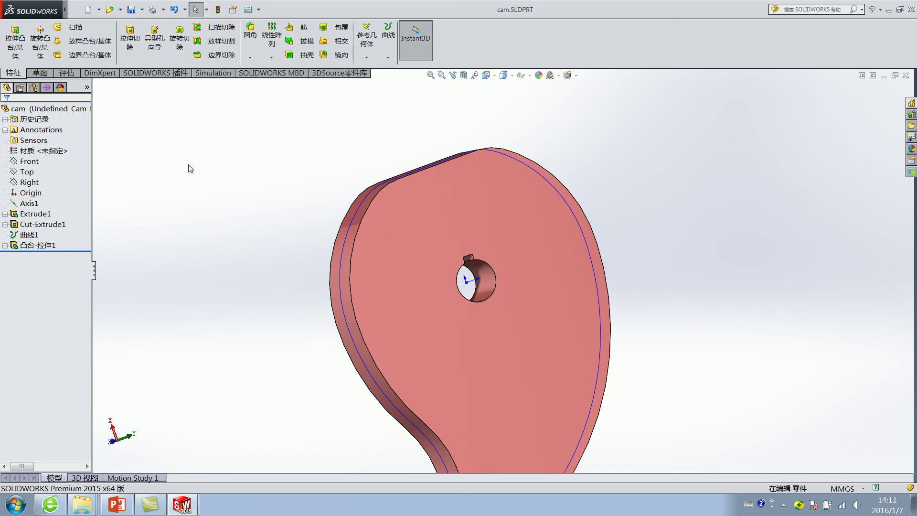
pyautogui.moveTo(449, 187); pyautogui.dragTo(453, 220, button='middle')
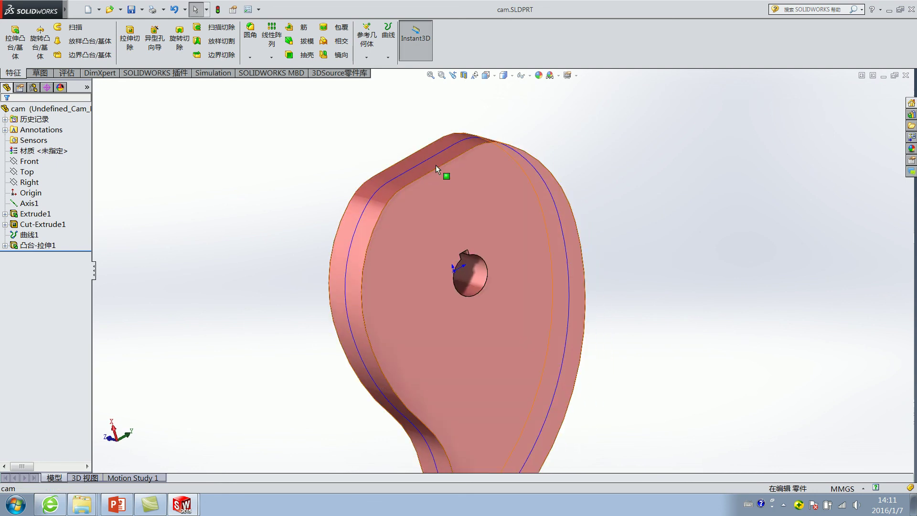
pyautogui.click(436, 164)
pyautogui.click(467, 201)
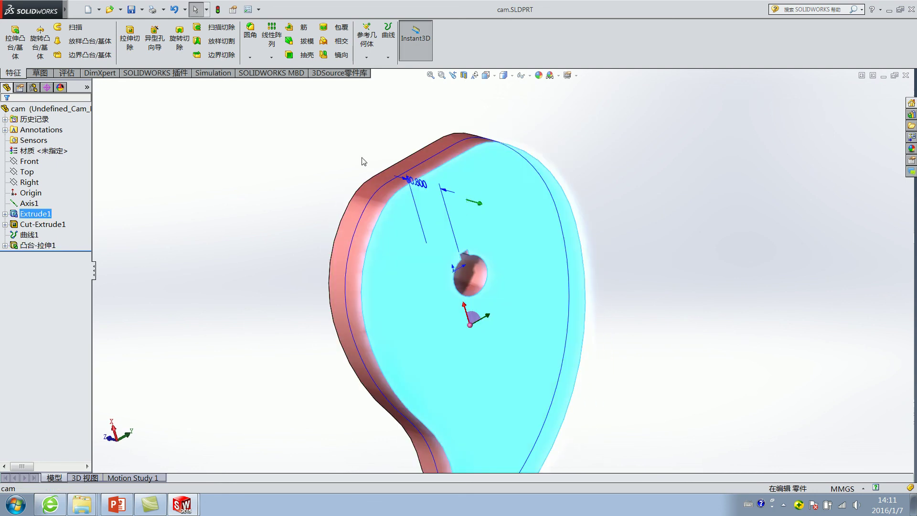
pyautogui.click(360, 151)
pyautogui.click(406, 164)
pyautogui.click(287, 148)
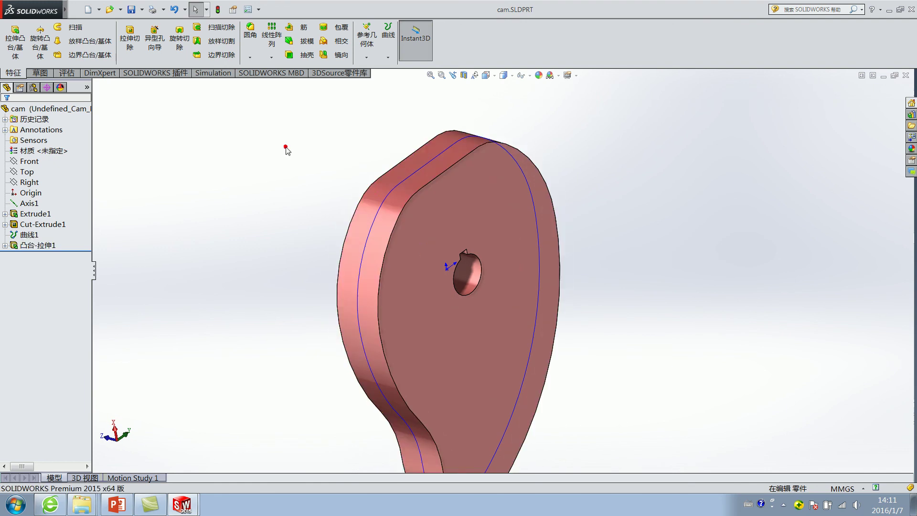
# Rotate and zoom the cam, probing its faces and body
pyautogui.moveTo(387, 165); pyautogui.dragTo(429, 184, button='middle')
pyautogui.click(310, 159)
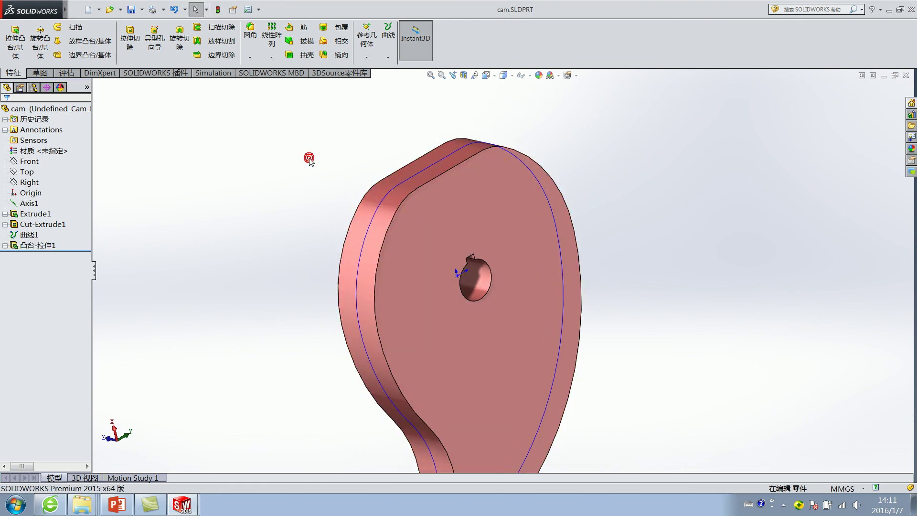
pyautogui.click(425, 180)
pyautogui.click(341, 175)
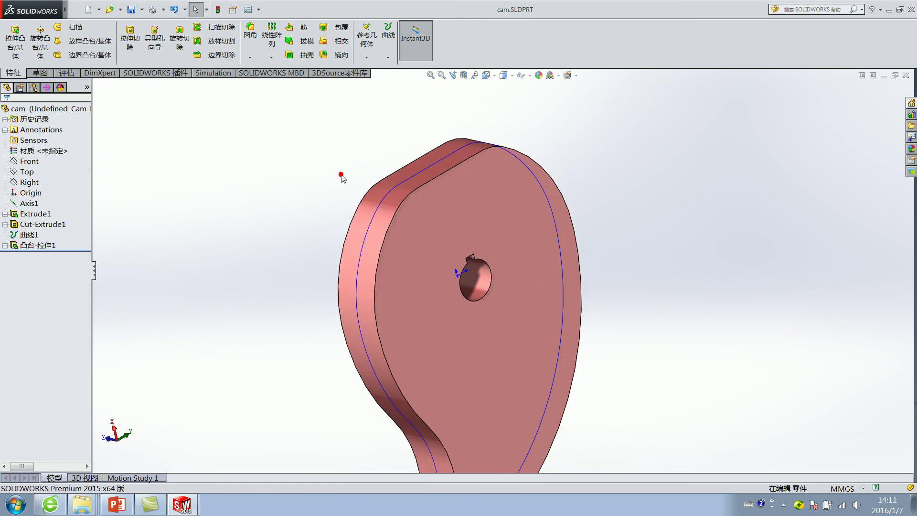
pyautogui.click(418, 169)
pyautogui.click(300, 149)
pyautogui.click(508, 259)
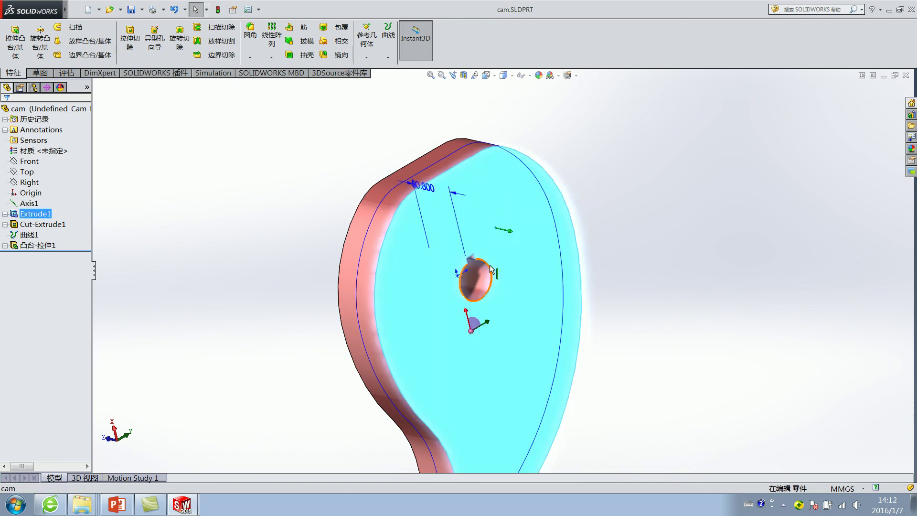
pyautogui.click(698, 233)
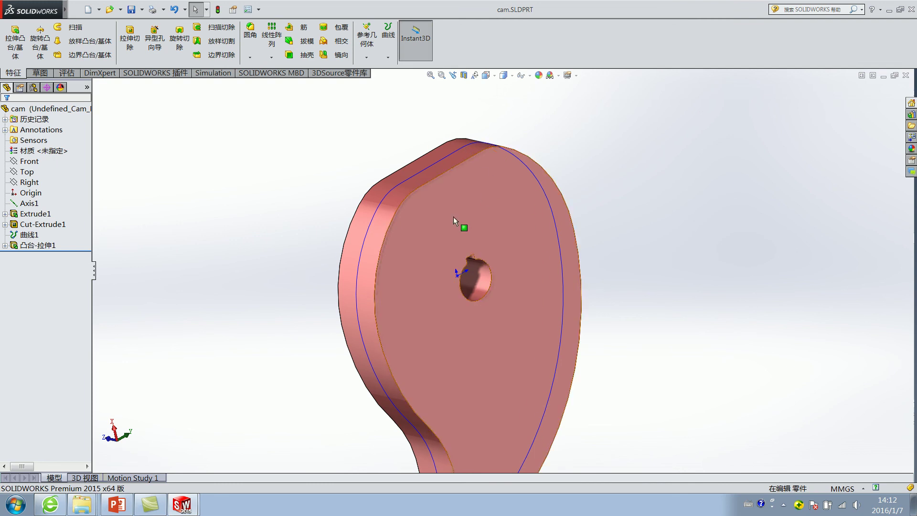
pyautogui.press('z')
pyautogui.moveTo(442, 273); pyautogui.dragTo(474, 202, button='middle')
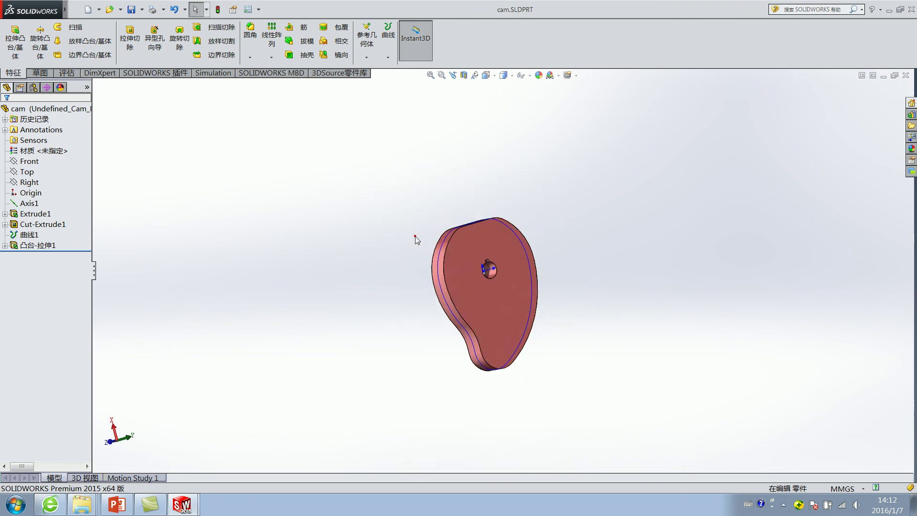
pyautogui.click(506, 243)
pyautogui.click(369, 215)
# Bring up the cam's Motion Study timeline, then go back to the PowerPoint lecture
pyautogui.click(143, 477)
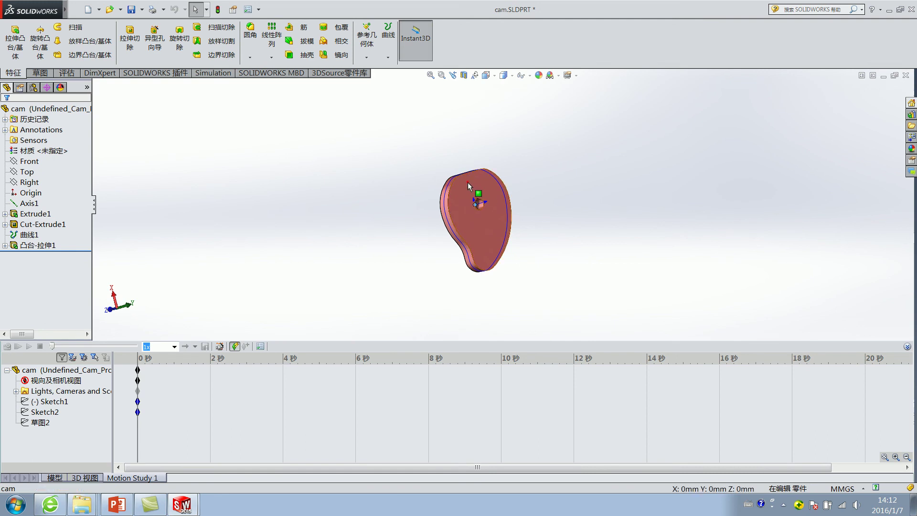
pyautogui.click(407, 187)
pyautogui.moveTo(404, 185); pyautogui.dragTo(607, 190, button='middle')
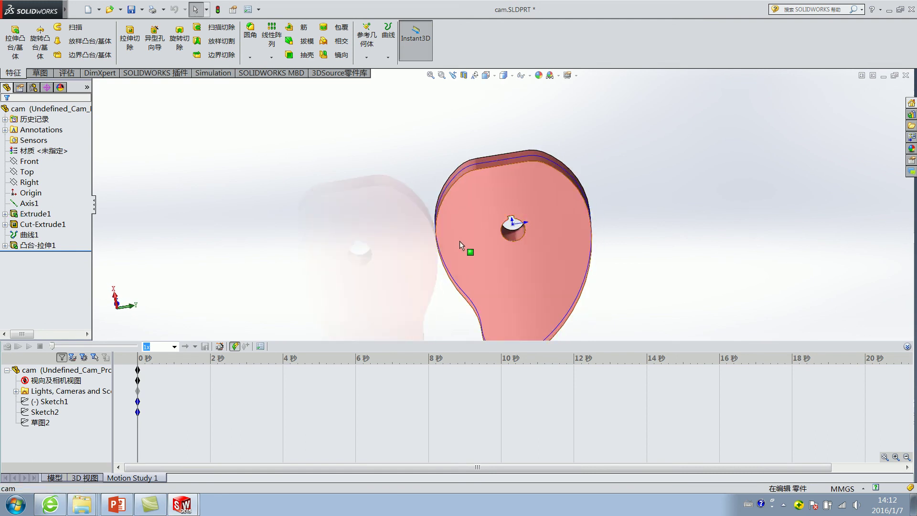
pyautogui.click(361, 242)
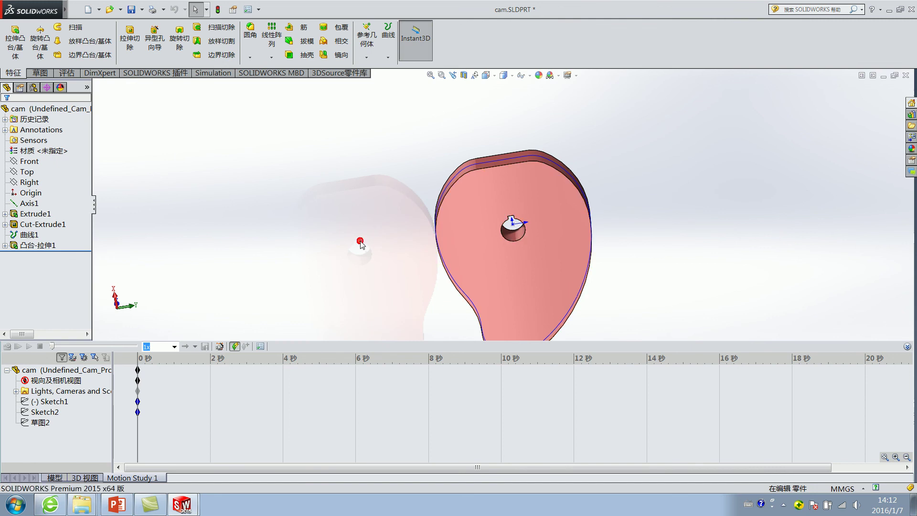
pyautogui.click(360, 189)
pyautogui.click(116, 504)
# Browse slides 12–13, selecting and clearing the CAM凸轮合成 title text
pyautogui.click(399, 227)
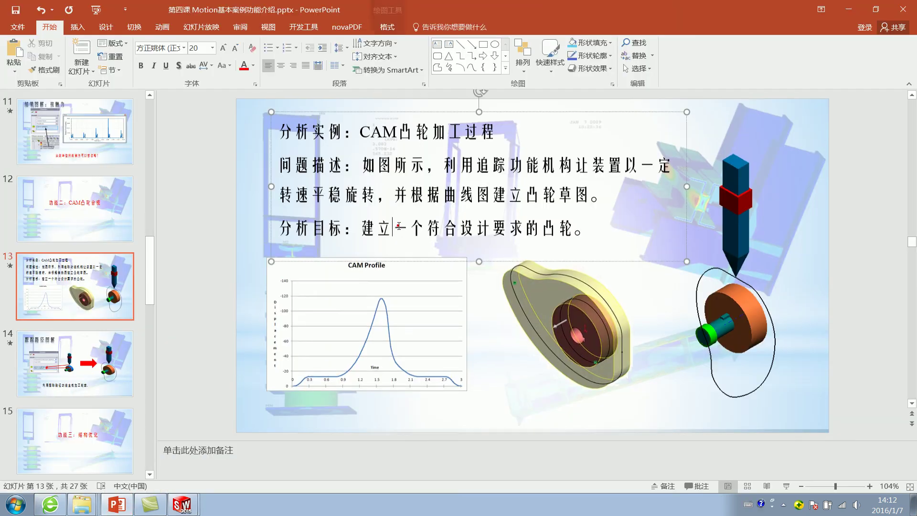
pyautogui.scroll(1, 430, 201)
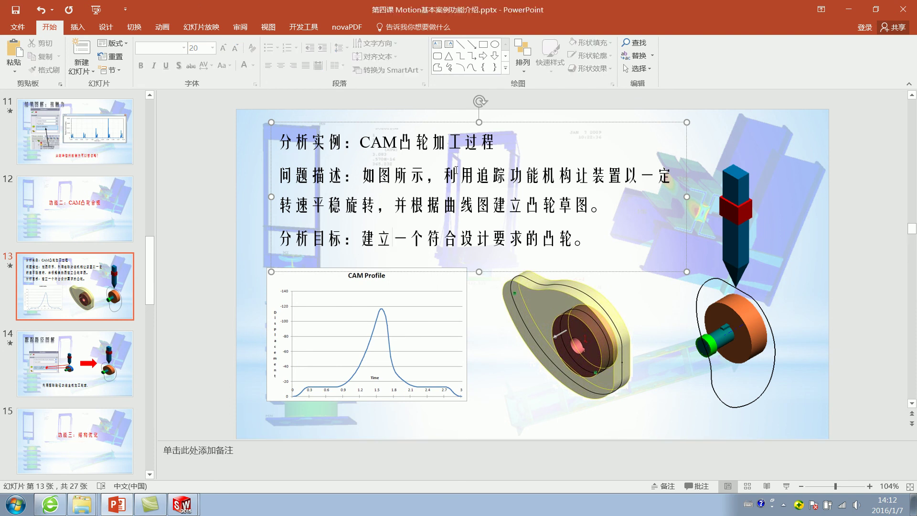
pyautogui.doubleClick(452, 230)
pyautogui.click(542, 270)
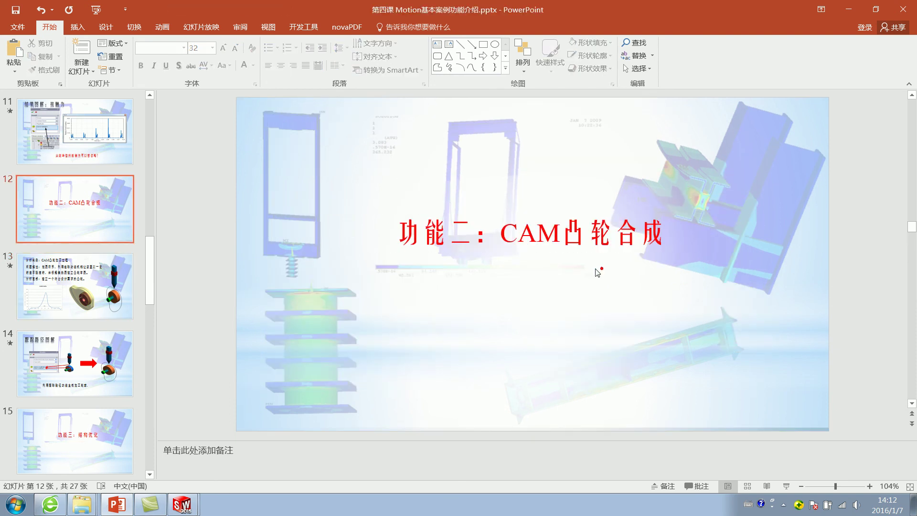
pyautogui.moveTo(499, 233); pyautogui.dragTo(711, 243)
pyautogui.click(665, 281)
pyautogui.scroll(-1, 660, 283)
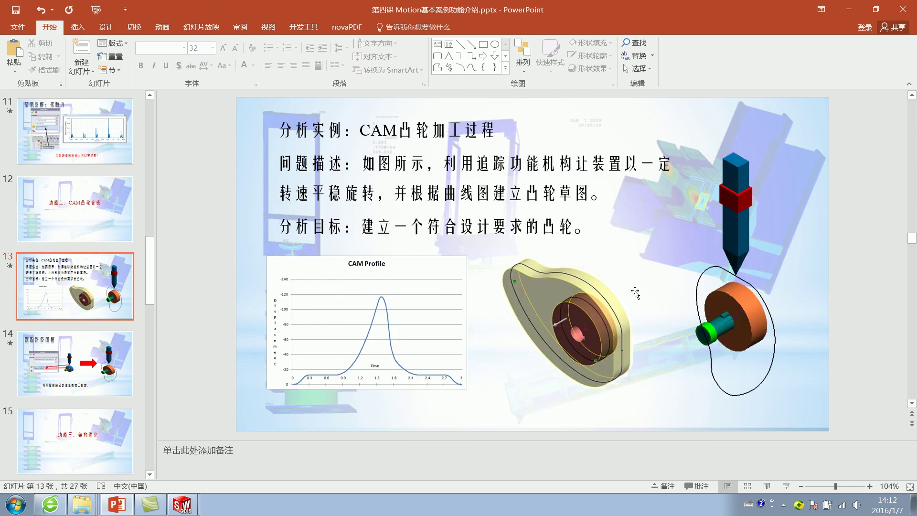
pyautogui.scroll(-1, 635, 293)
pyautogui.scroll(-1, 592, 295)
pyautogui.scroll(1, 577, 292)
# Remove slide 14 caption's trailing full stop, narrow its text box, and save
pyautogui.click(596, 367)
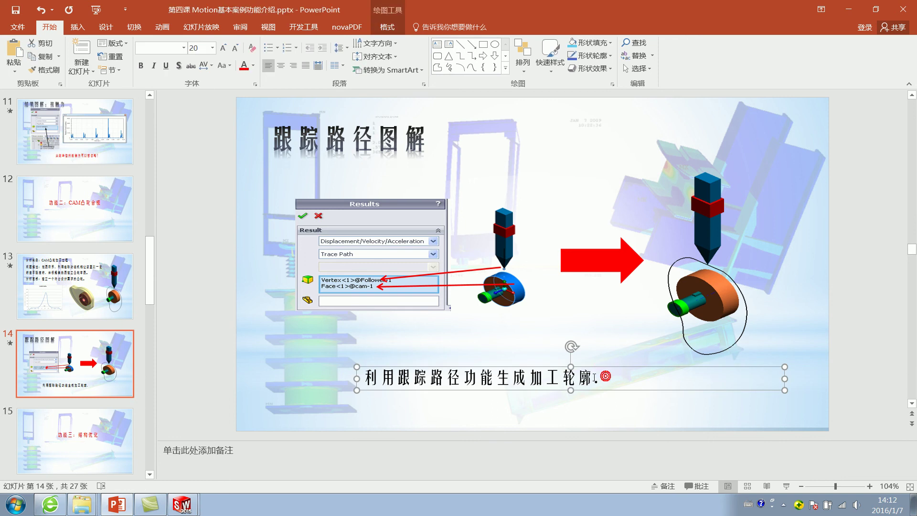
pyautogui.press('BackSpace')
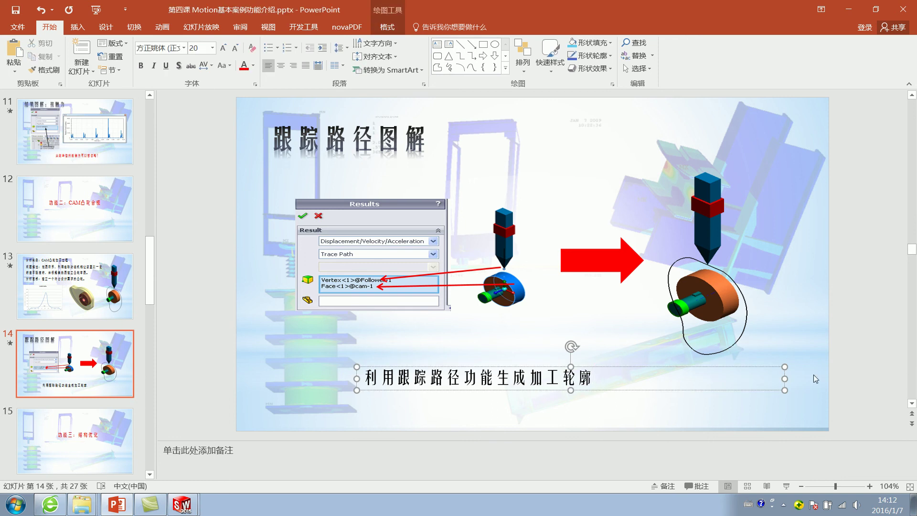
pyautogui.moveTo(784, 381); pyautogui.dragTo(619, 381)
pyautogui.click(557, 345)
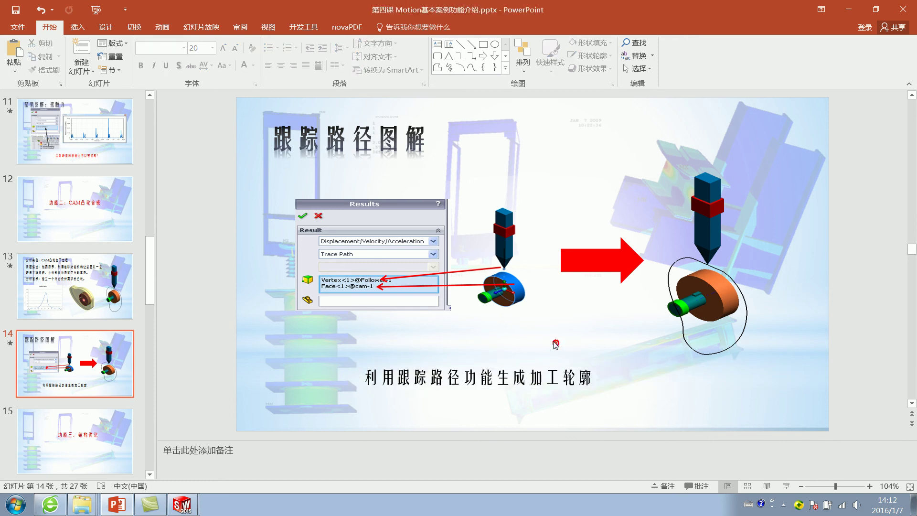
pyautogui.click(15, 9)
# Highlight slide 15's title 功能三：结构优化, then clear the selection
pyautogui.scroll(-1, 484, 207)
pyautogui.moveTo(548, 225)
pyautogui.mouseDown()
pyautogui.moveTo(786, 234)
pyautogui.moveTo(599, 234)
pyautogui.moveTo(440, 256)
pyautogui.moveTo(653, 249)
pyautogui.mouseUp()
pyautogui.click(494, 291)
pyautogui.click(607, 282)
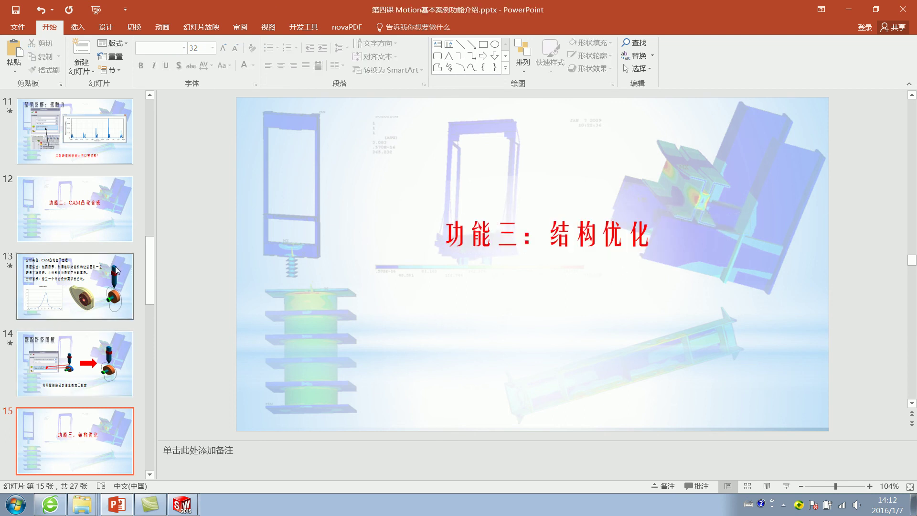
pyautogui.scroll(-1, 92, 367)
pyautogui.scroll(-2, 92, 367)
# On slide 16, highlight parts of the description text and select the medical chair picture
pyautogui.click(92, 367)
pyautogui.click(542, 148)
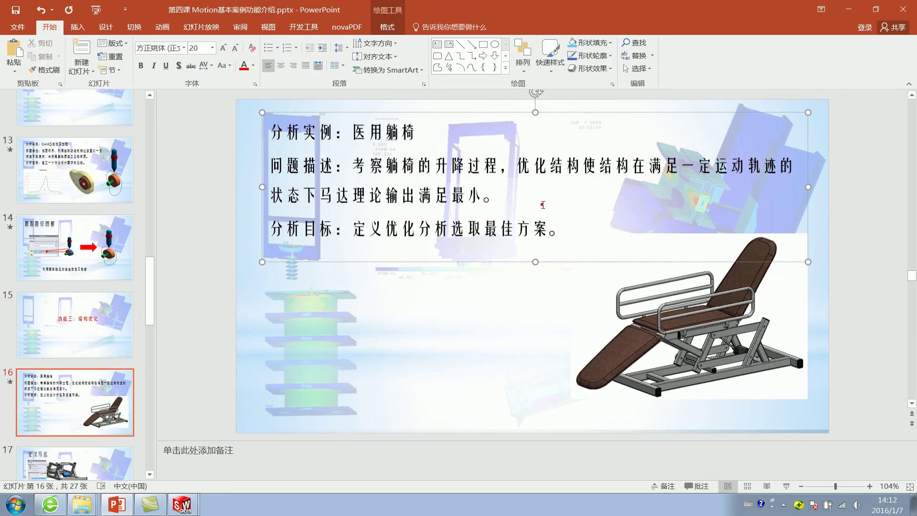
pyautogui.moveTo(566, 229); pyautogui.dragTo(414, 213)
pyautogui.click(438, 167)
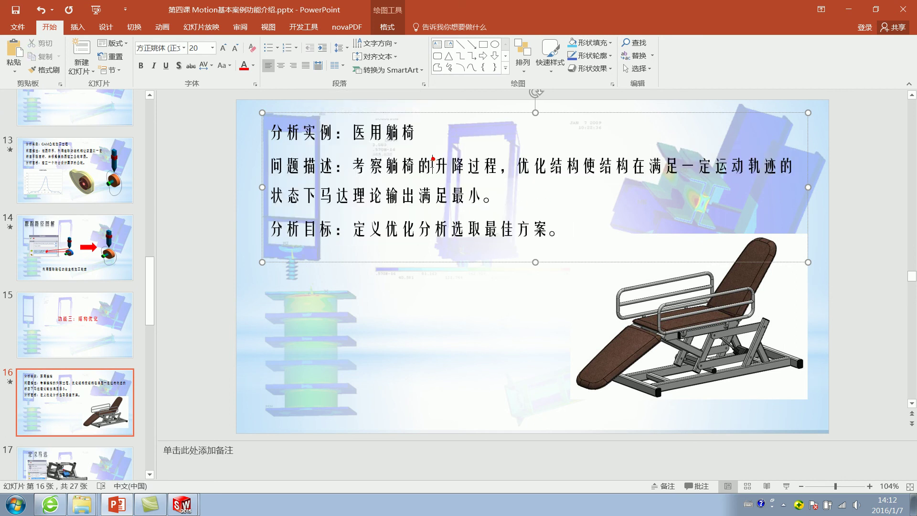
pyautogui.moveTo(356, 168); pyautogui.dragTo(459, 176)
pyautogui.hotkey('ctrl', 'a')
pyautogui.click(563, 213)
pyautogui.click(634, 302)
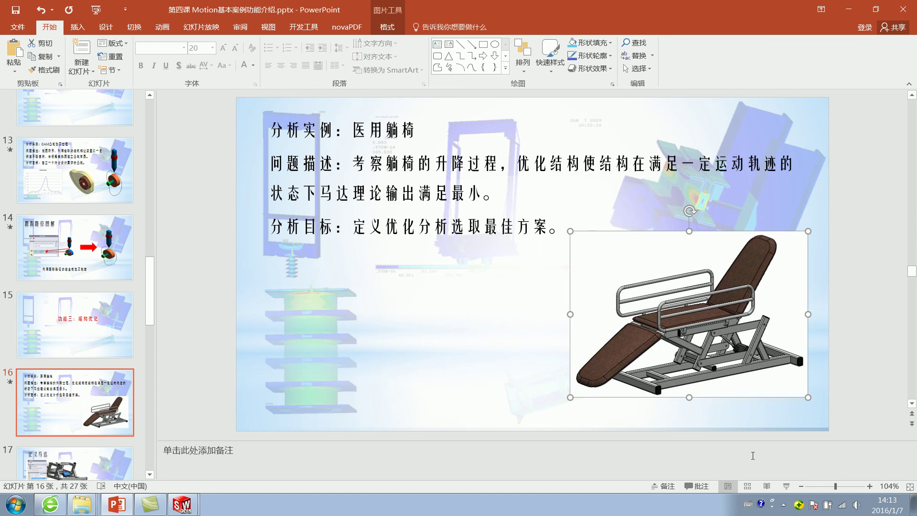
# Preview slide 16 as a full-screen slideshow, then end it
pyautogui.click(786, 486)
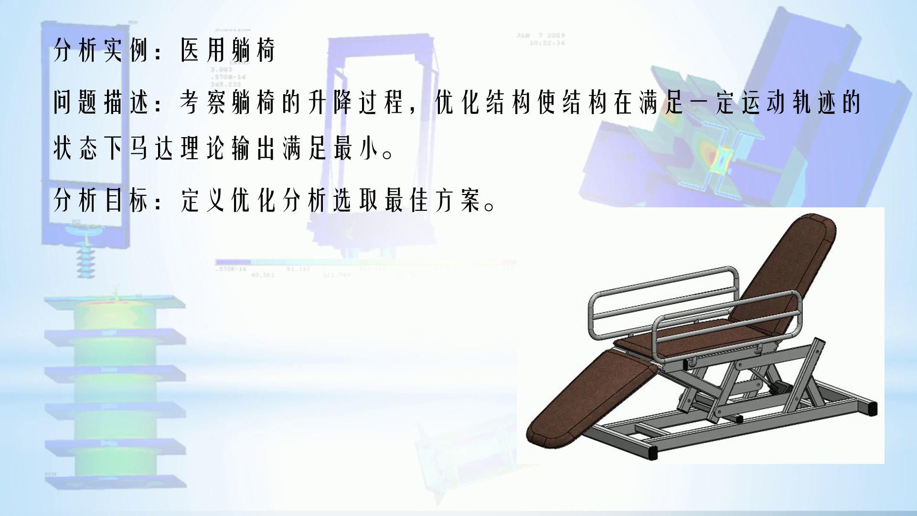
pyautogui.press('Escape')
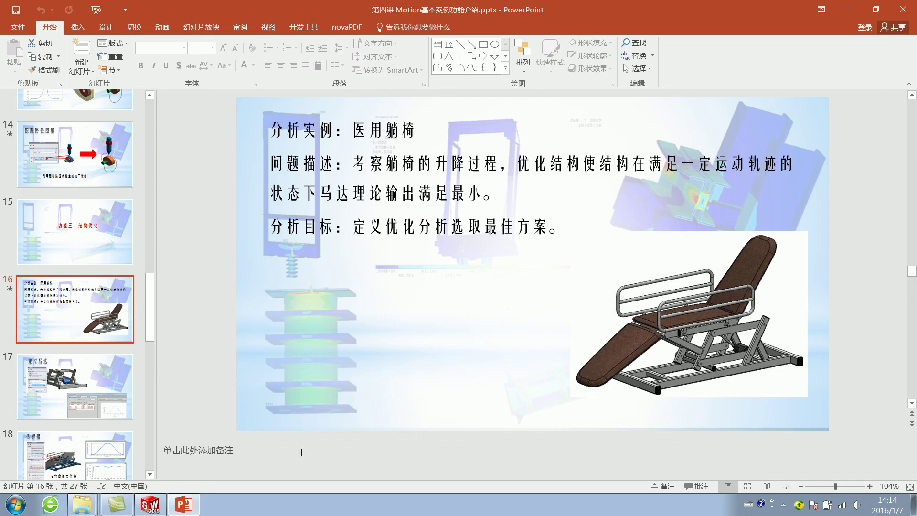
pyautogui.click(783, 505)
pyautogui.click(784, 505)
# Open Medical_chair.SLDASM from the Lesson07 folder in SOLIDWORKS
pyautogui.click(149, 504)
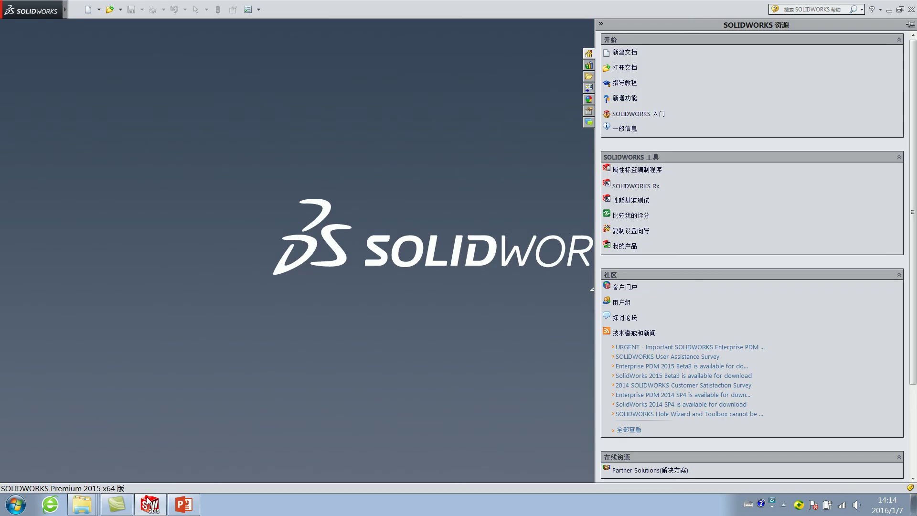
pyautogui.click(118, 17)
pyautogui.click(461, 162)
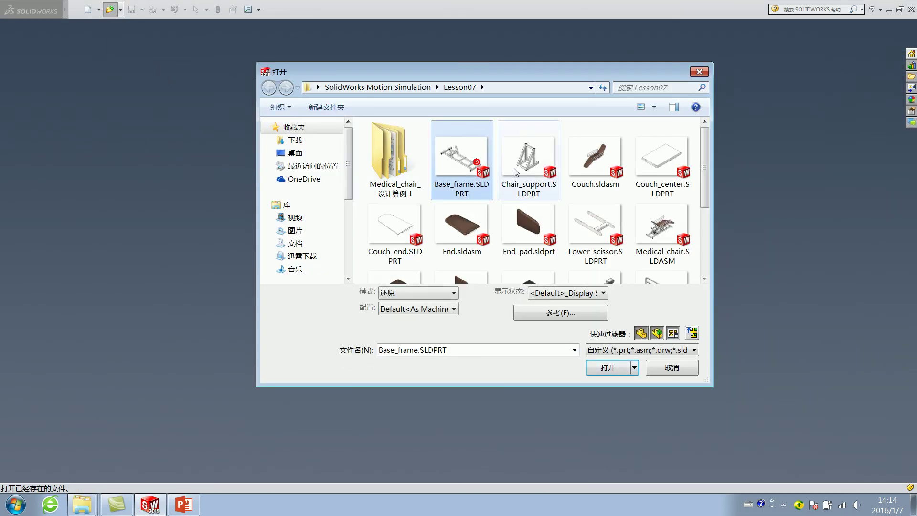
pyautogui.scroll(-1, 665, 190)
pyautogui.doubleClick(665, 190)
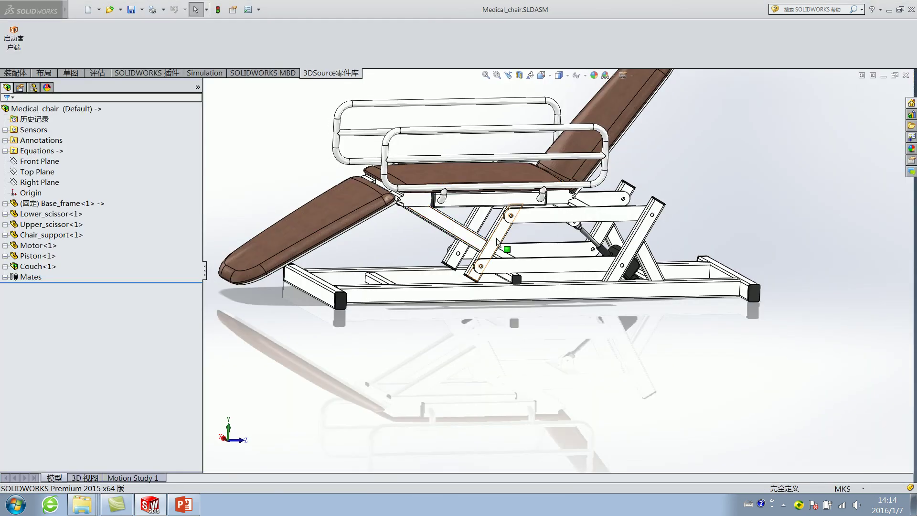
# Orbit, zoom and cycle standard views to show the whole chair and scissor frame
pyautogui.moveTo(552, 200); pyautogui.dragTo(548, 279, button='middle')
pyautogui.scroll(-5, 548, 279)
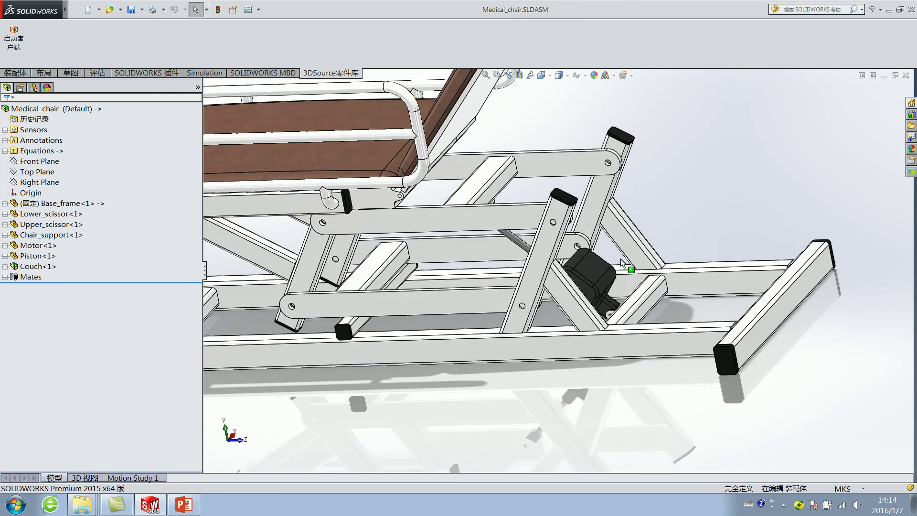
pyautogui.scroll(5, 548, 279)
pyautogui.scroll(-5, 561, 251)
pyautogui.scroll(5, 562, 251)
pyautogui.moveTo(561, 253); pyautogui.dragTo(540, 246, button='middle')
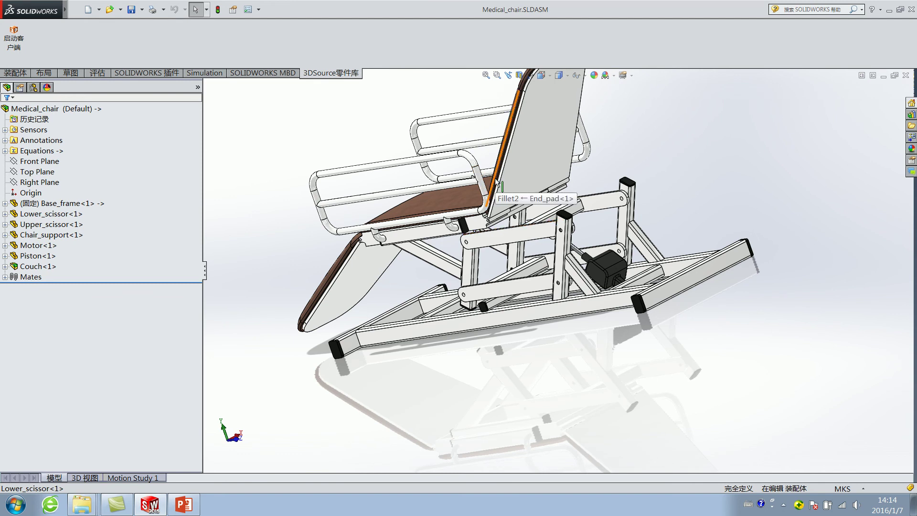
pyautogui.hotkey('ctrl', 'shift', 'z')
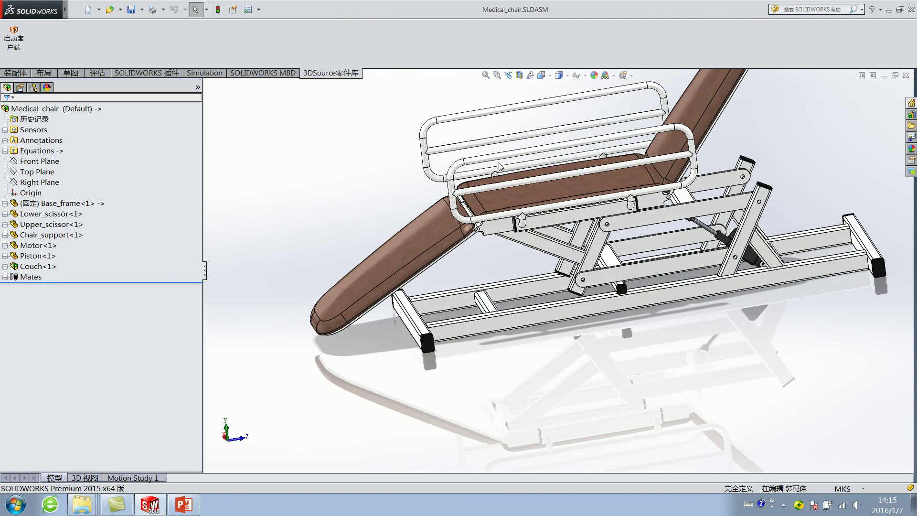
pyautogui.hotkey('ctrl', 'shift', 'z')
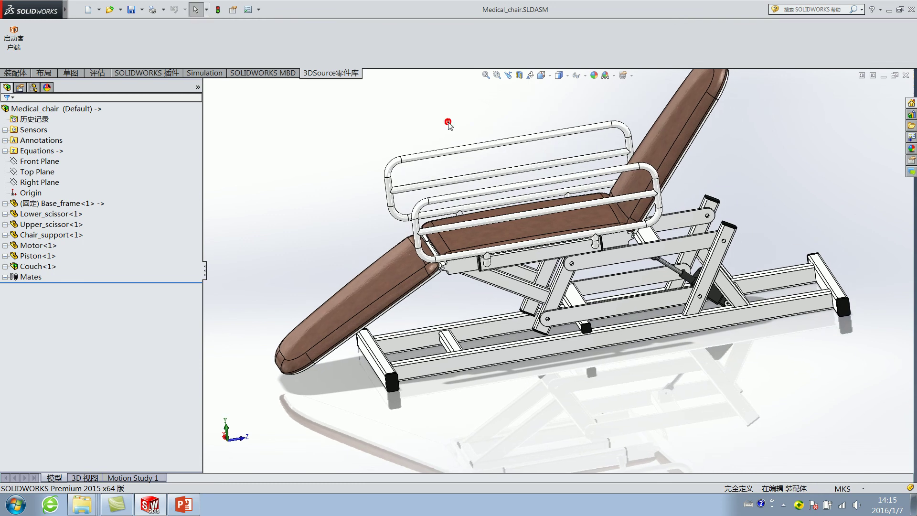
pyautogui.hotkey('ctrl', 'shift', 'z')
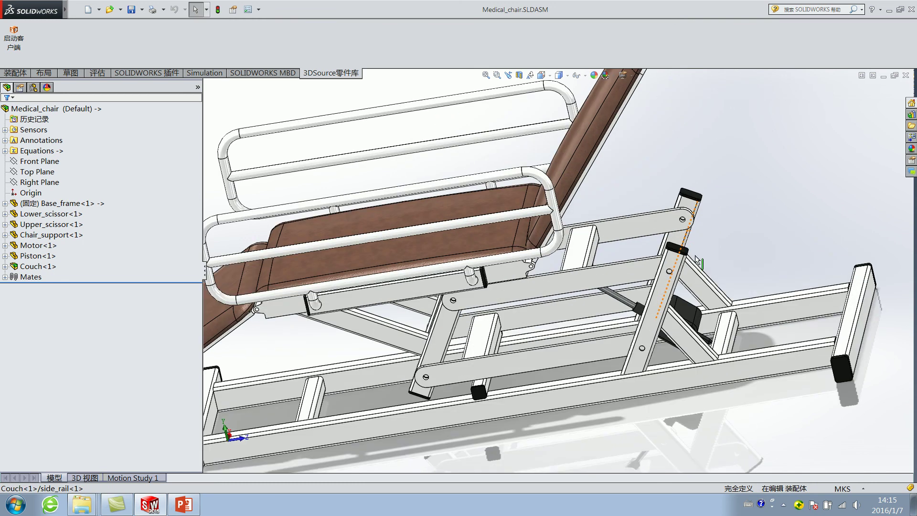
pyautogui.hotkey('ctrl', 'shift', 'z')
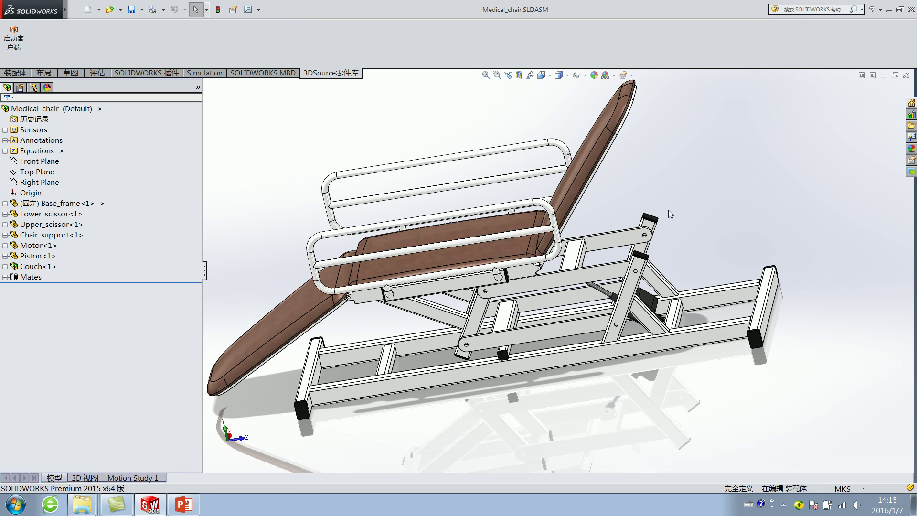
# Highlight the piston, seat cushion and backrest in turn, then minimize SOLIDWORKS
pyautogui.click(602, 292)
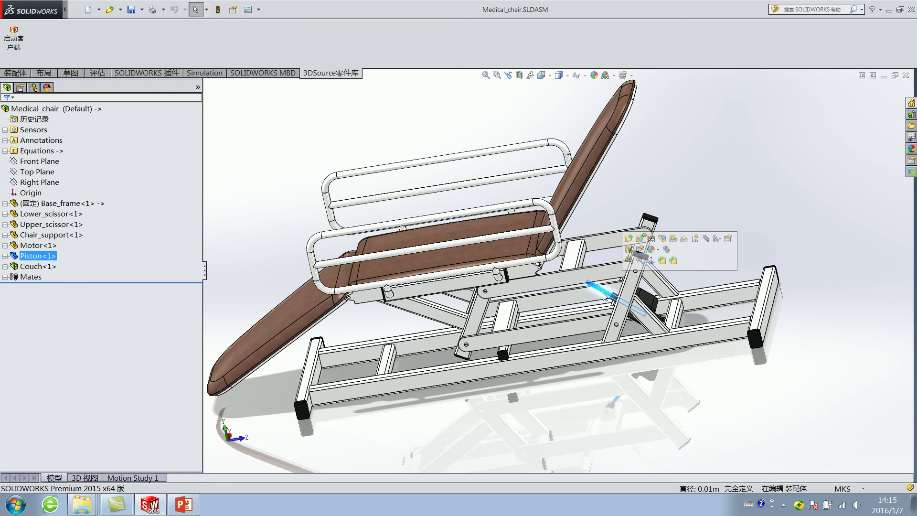
pyautogui.click(630, 159)
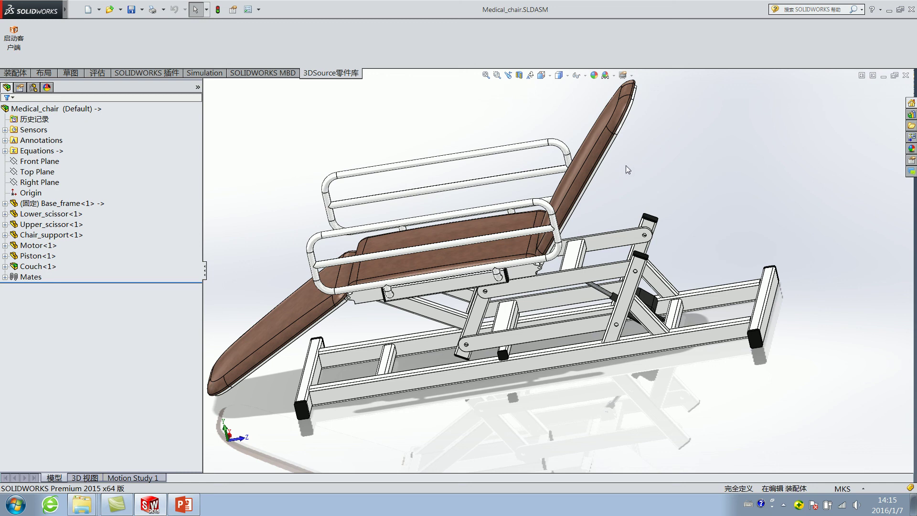
pyautogui.moveTo(626, 166); pyautogui.dragTo(662, 170, button='middle')
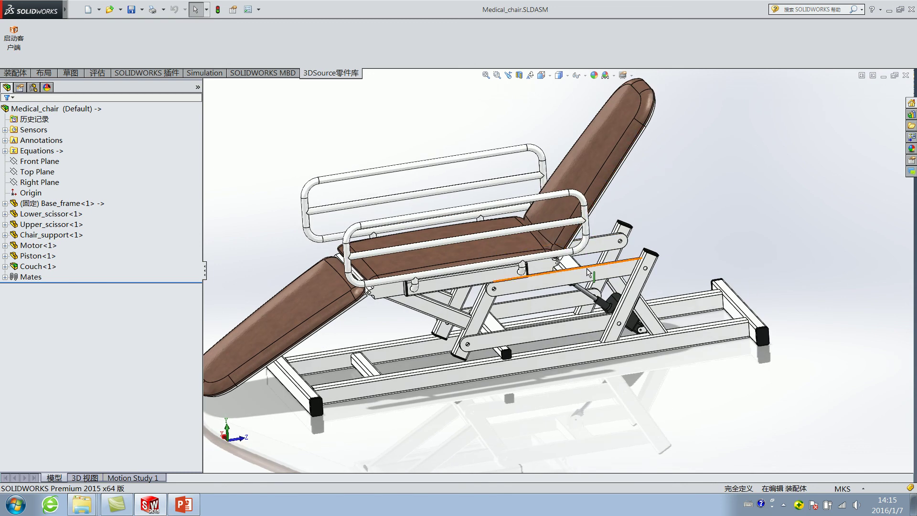
pyautogui.click(520, 239)
pyautogui.click(438, 145)
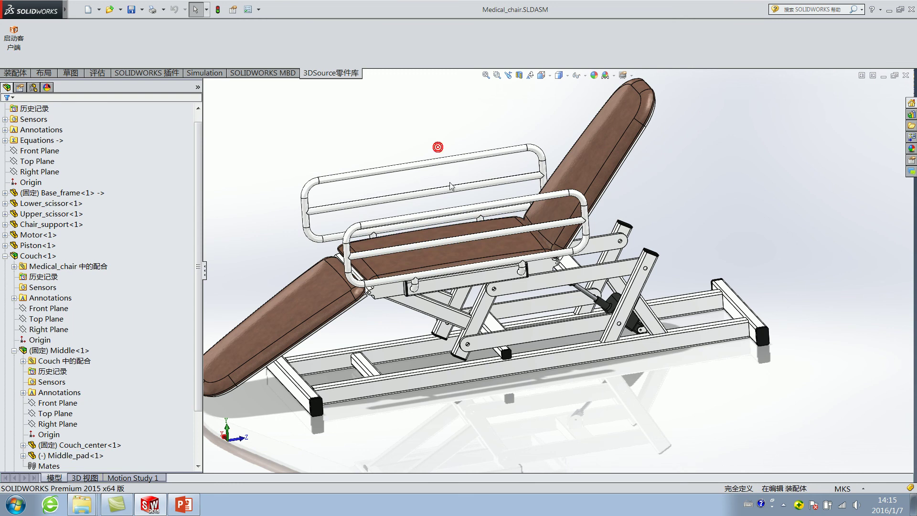
pyautogui.keyDown('ctrl'); pyautogui.moveTo(451, 186); pyautogui.dragTo(510, 228, button='middle'); pyautogui.keyUp('ctrl')
pyautogui.press('Escape')
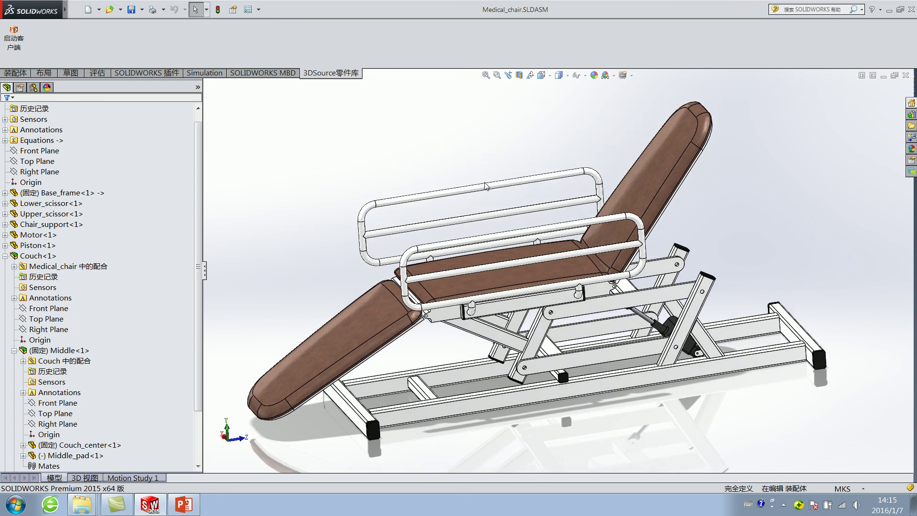
pyautogui.click(678, 156)
pyautogui.click(438, 127)
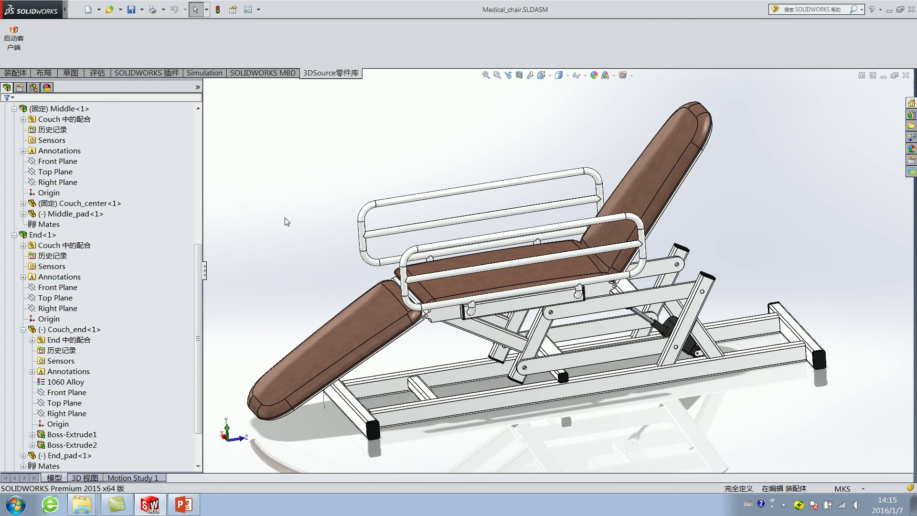
pyautogui.click(149, 508)
# Read through slide 16's medical-chair problem description, highlighting its phrases and the whole paragraph
pyautogui.click(149, 508)
pyautogui.click(416, 283)
pyautogui.click(358, 230)
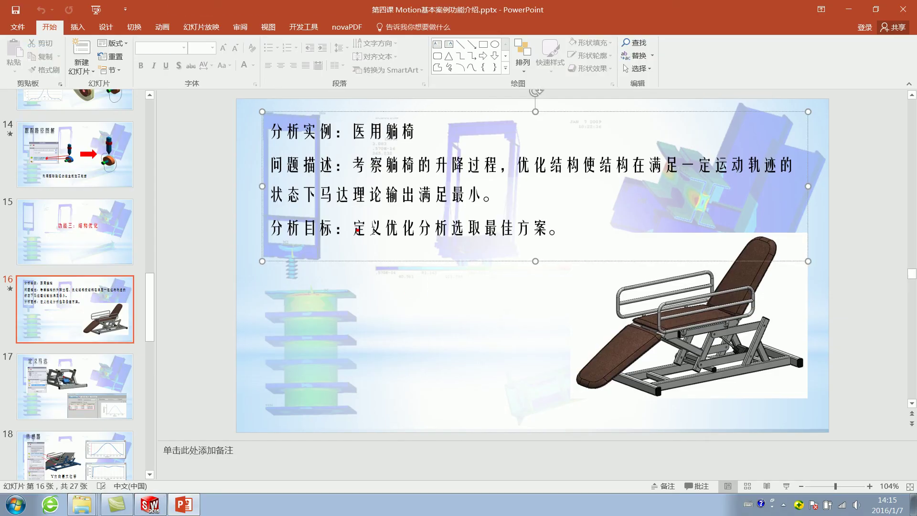
pyautogui.click(552, 232)
pyautogui.click(431, 165)
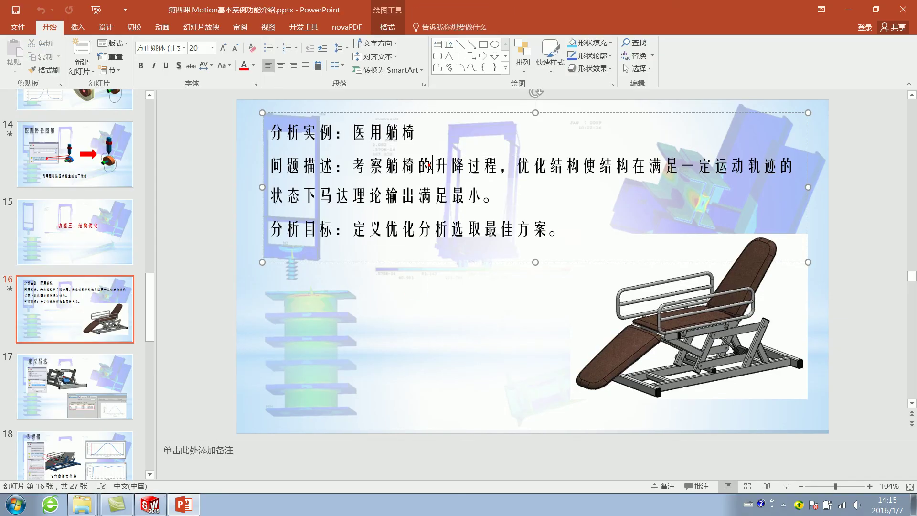
pyautogui.moveTo(356, 165); pyautogui.dragTo(597, 166)
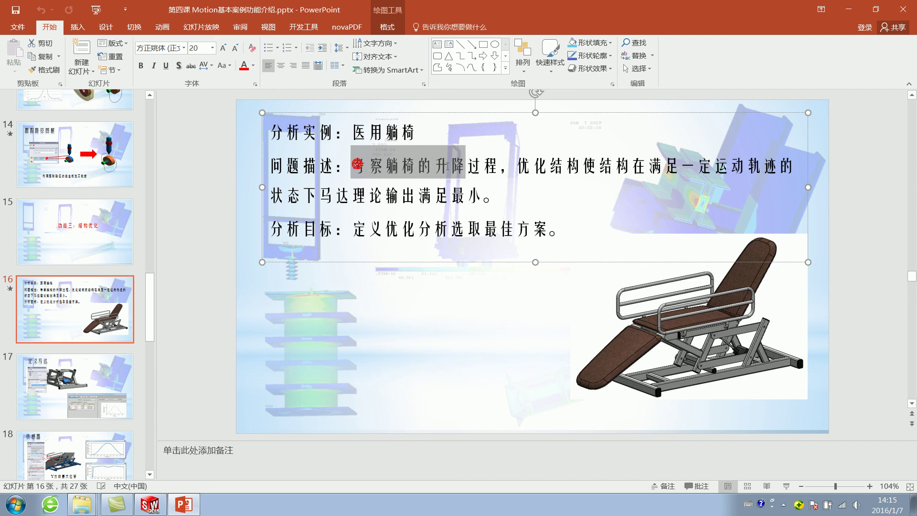
pyautogui.click(599, 167)
pyautogui.moveTo(516, 167); pyautogui.dragTo(793, 166)
pyautogui.click(716, 167)
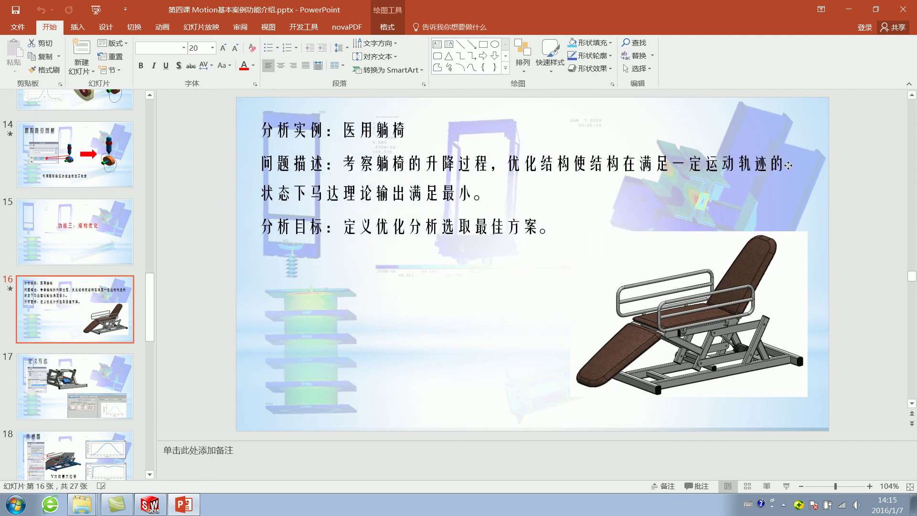
pyautogui.click(492, 197)
pyautogui.moveTo(492, 197); pyautogui.dragTo(260, 165)
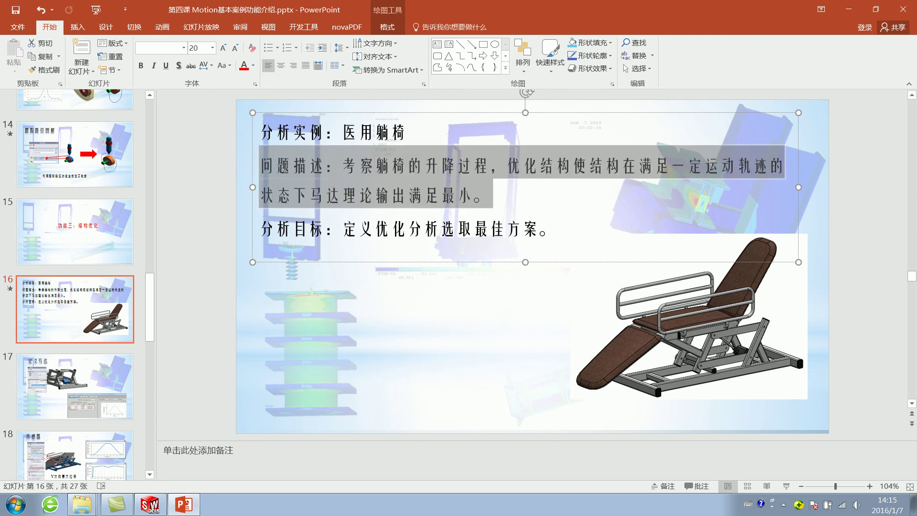
pyautogui.click(440, 195)
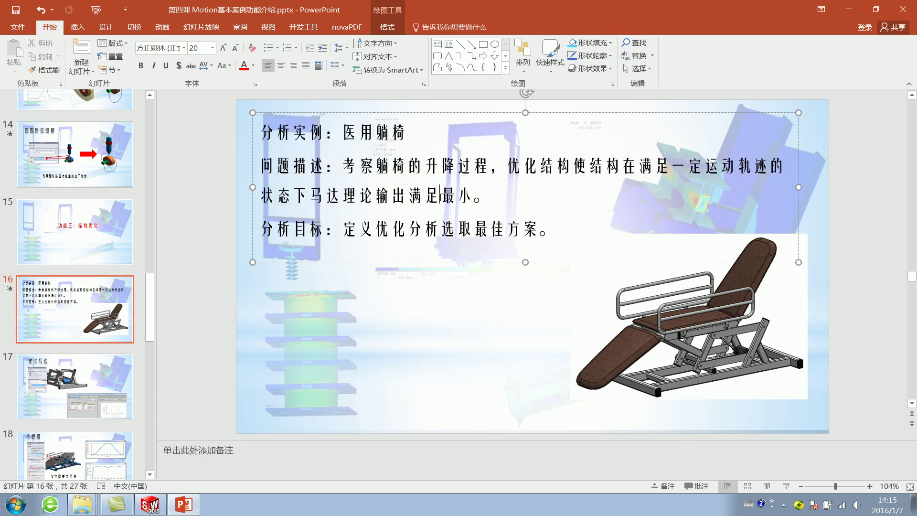
# Highlight 满足最小 and the 分析选取最佳方案 goal line, then open the SIMULATION folder window
pyautogui.moveTo(400, 201); pyautogui.dragTo(525, 201)
pyautogui.click(548, 201)
pyautogui.moveTo(340, 229); pyautogui.dragTo(478, 229)
pyautogui.click(471, 231)
pyautogui.click(551, 234)
pyautogui.moveTo(374, 235); pyautogui.dragTo(552, 231)
pyautogui.click(526, 231)
pyautogui.moveTo(423, 229)
pyautogui.mouseDown()
pyautogui.moveTo(545, 234)
pyautogui.moveTo(275, 139)
pyautogui.mouseUp()
pyautogui.click(538, 244)
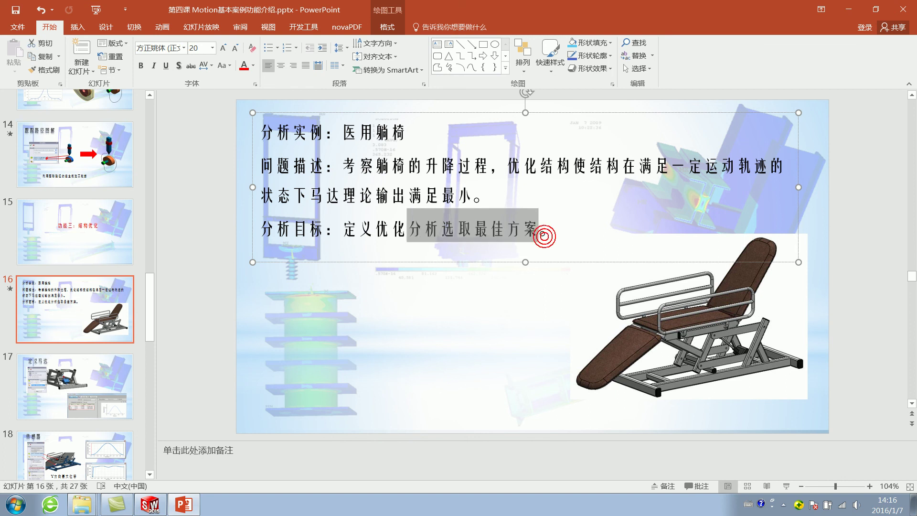
pyautogui.click(334, 165)
pyautogui.click(82, 504)
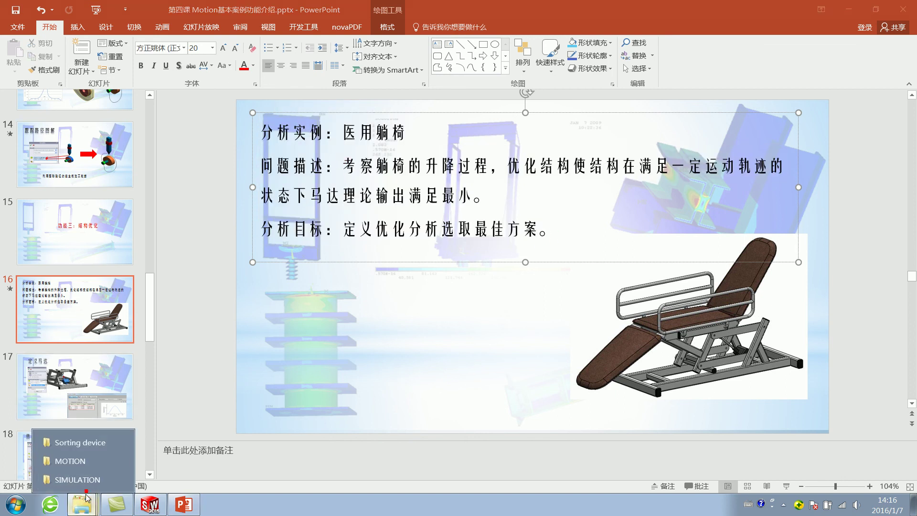
pyautogui.click(89, 480)
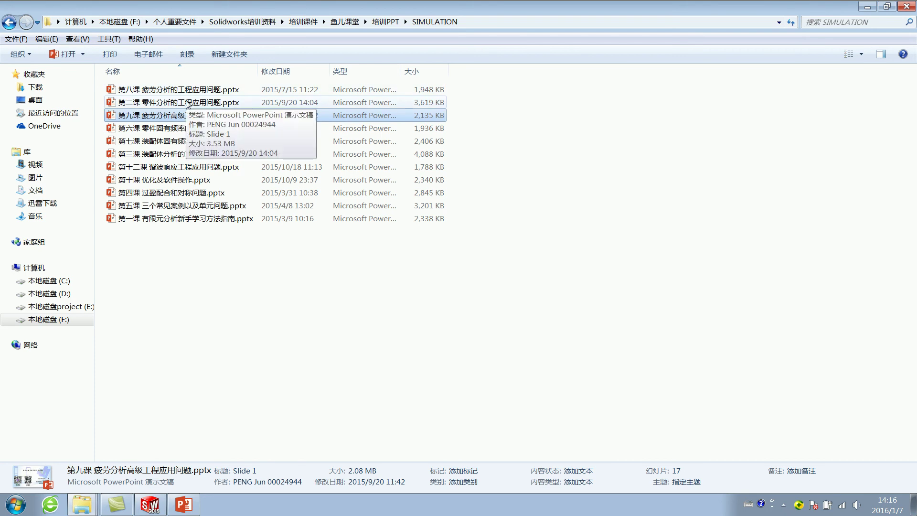
# Open 第十课 优化及软件操作.pptx and scroll to slide 8
pyautogui.doubleClick(173, 184)
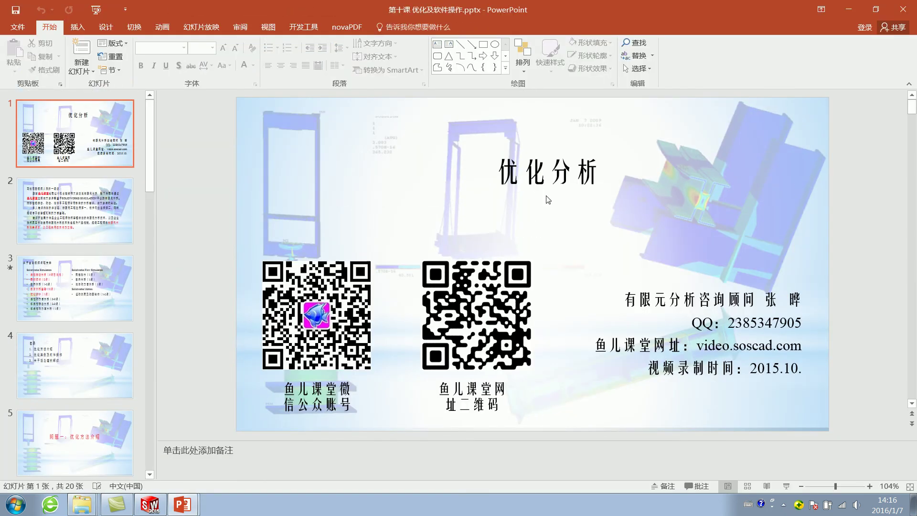
pyautogui.click(510, 168)
pyautogui.click(558, 245)
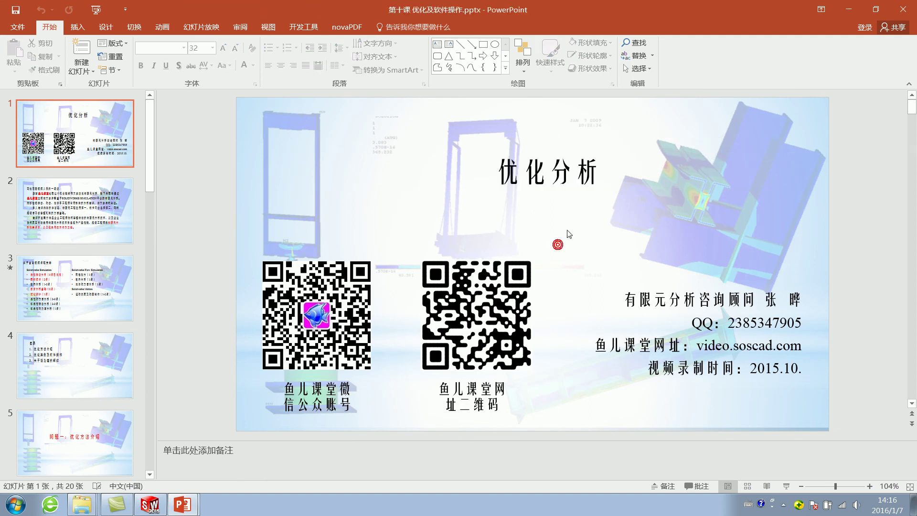
pyautogui.scroll(-1, 566, 237)
pyautogui.scroll(-1, 568, 232)
pyautogui.scroll(-2, 573, 246)
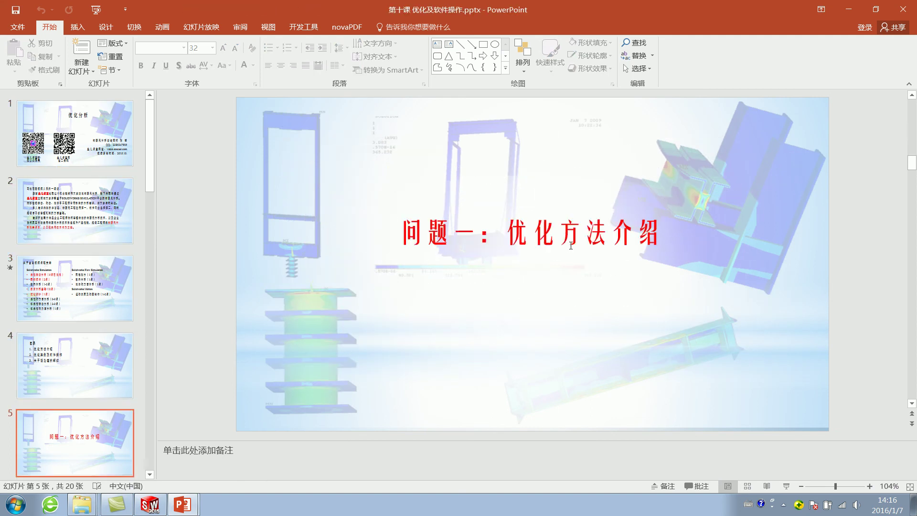
pyautogui.scroll(-2, 573, 246)
pyautogui.scroll(-1, 573, 246)
pyautogui.scroll(-1, 573, 246)
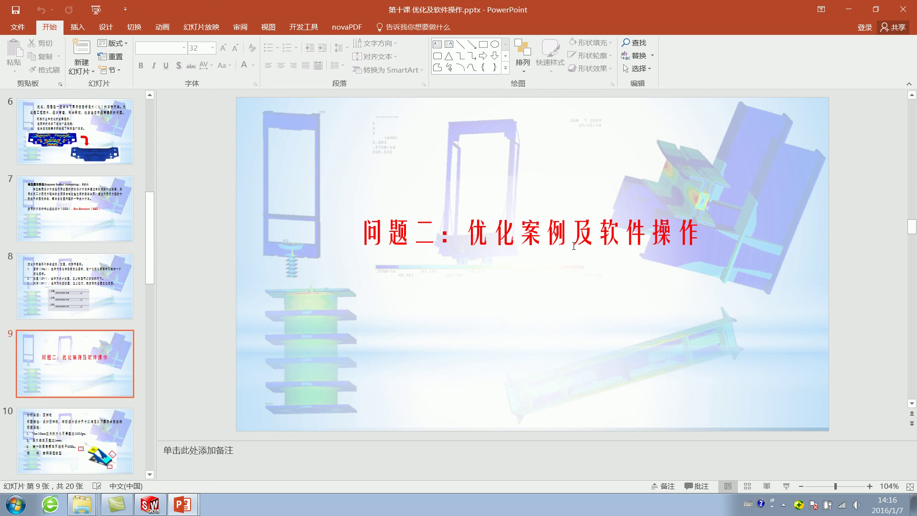
pyautogui.scroll(1, 574, 246)
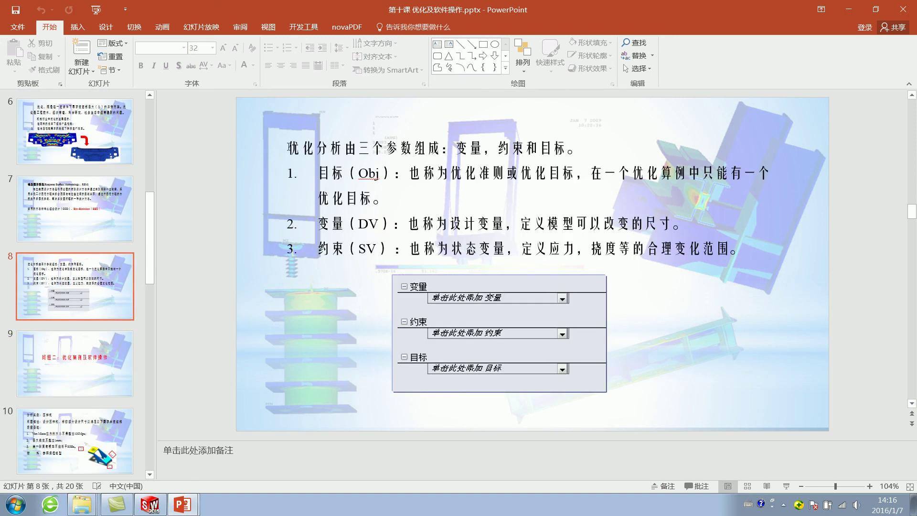
# On slide 8, highlight 变量，约束和目标 and the objective's description
pyautogui.moveTo(288, 148); pyautogui.dragTo(481, 149)
pyautogui.moveTo(567, 149); pyautogui.dragTo(453, 151)
pyautogui.click(624, 157)
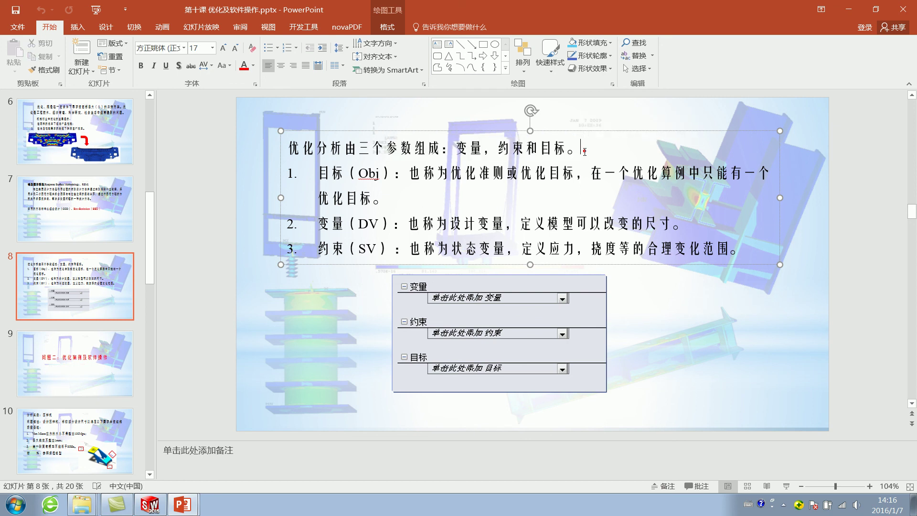
pyautogui.moveTo(453, 149); pyautogui.dragTo(576, 149)
pyautogui.click(468, 148)
pyautogui.moveTo(401, 174); pyautogui.dragTo(577, 173)
pyautogui.click(595, 173)
pyautogui.moveTo(420, 172); pyautogui.dragTo(576, 173)
# Revisit the Motion deck's slide 16 to highlight 马达理论输出满足最小, then minimize it
pyautogui.click(592, 173)
pyautogui.click(181, 466)
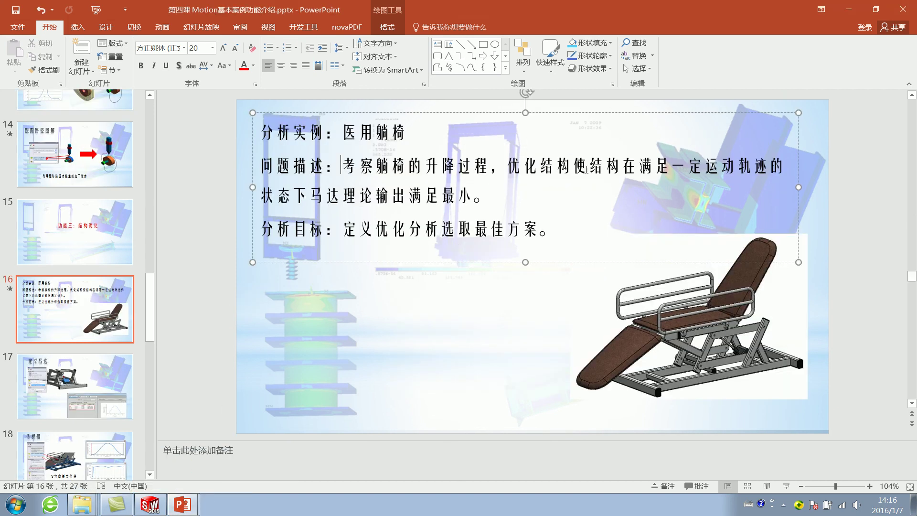
pyautogui.click(507, 230)
pyautogui.moveTo(308, 196)
pyautogui.mouseDown()
pyautogui.moveTo(475, 196)
pyautogui.moveTo(341, 196)
pyautogui.mouseUp()
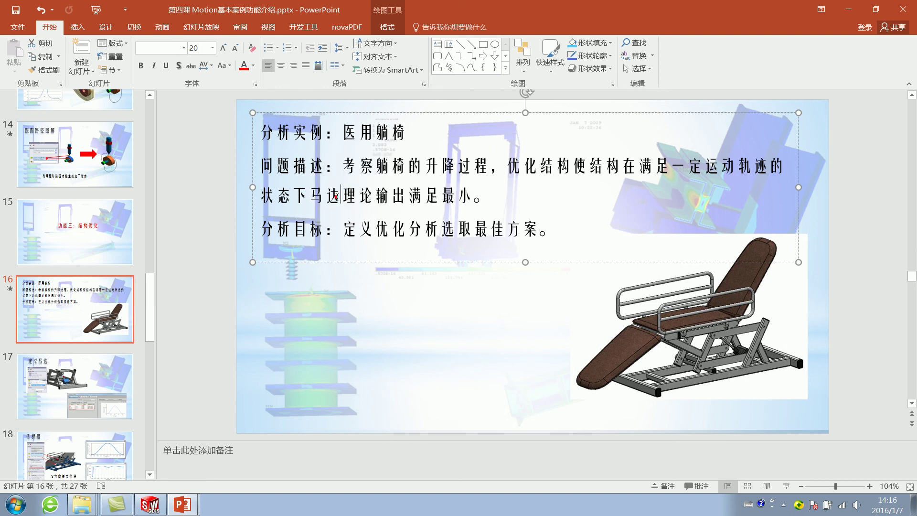
pyautogui.click(847, 10)
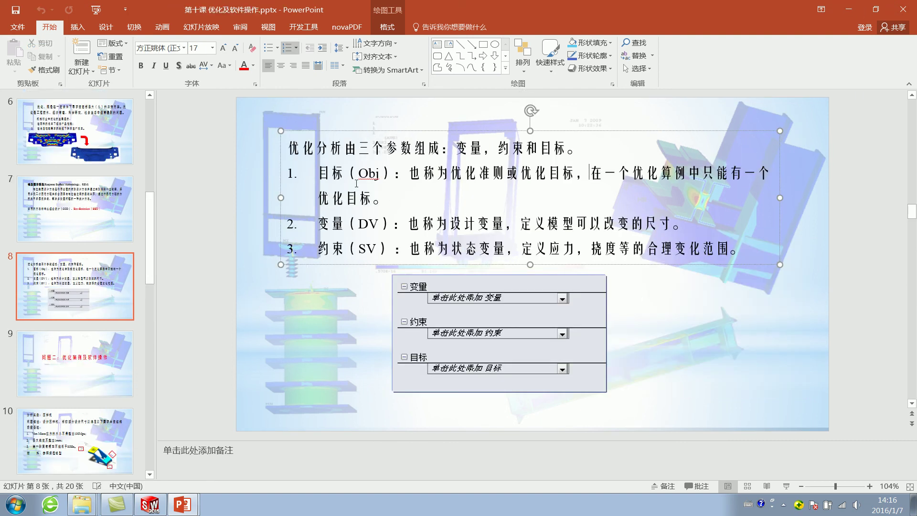
# Point out the design variable and deflection constraint on slide 8, then return to SOLIDWORKS
pyautogui.click(362, 214)
pyautogui.click(497, 249)
pyautogui.click(588, 253)
pyautogui.click(150, 504)
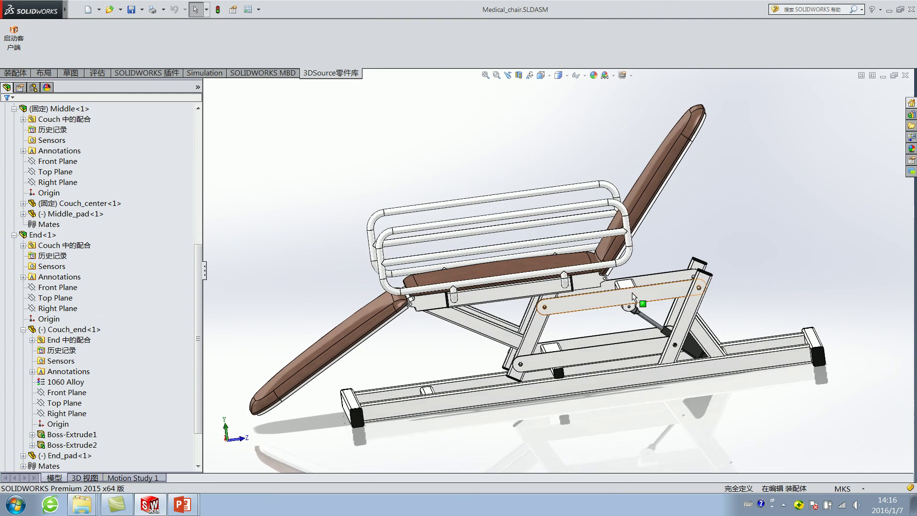
# Orbit the Medical_chair assembly to a side view of the lift mechanism, then list the open PowerPoint decks
pyautogui.moveTo(638, 334); pyautogui.dragTo(703, 237, button='middle')
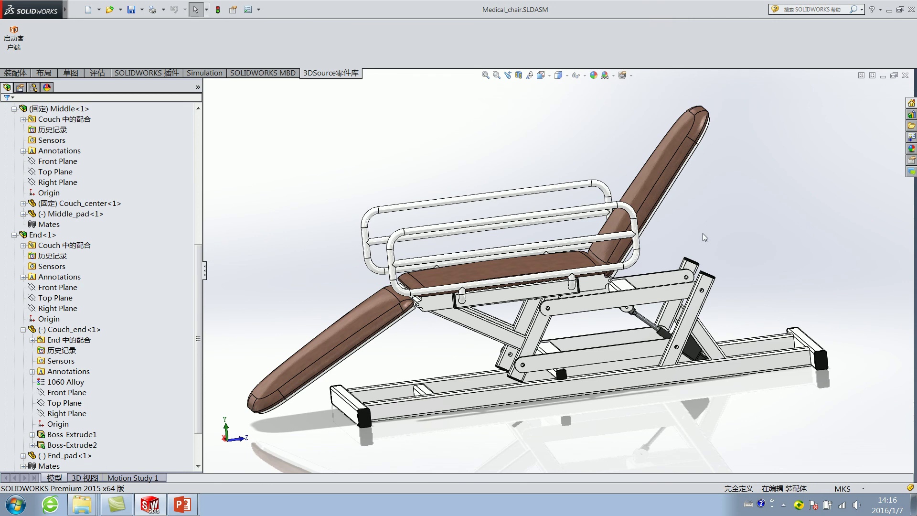
pyautogui.moveTo(703, 233); pyautogui.dragTo(697, 226, button='middle')
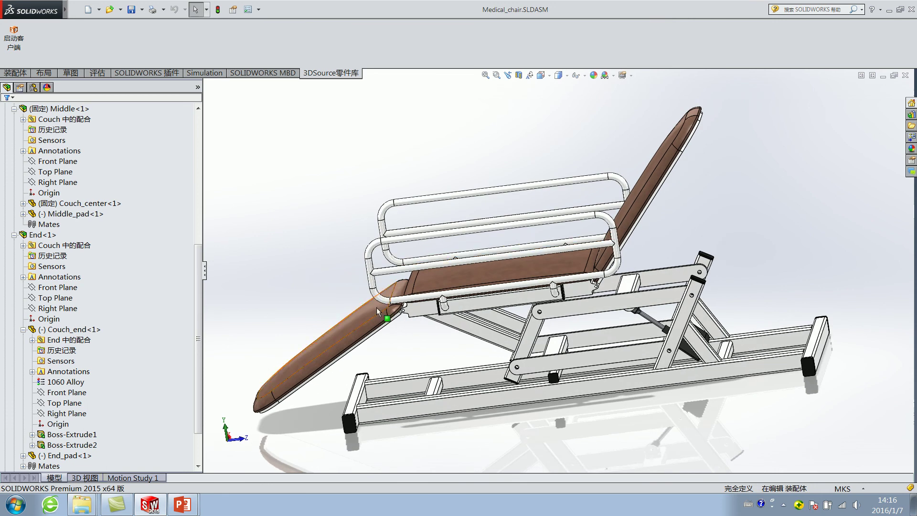
pyautogui.click(182, 505)
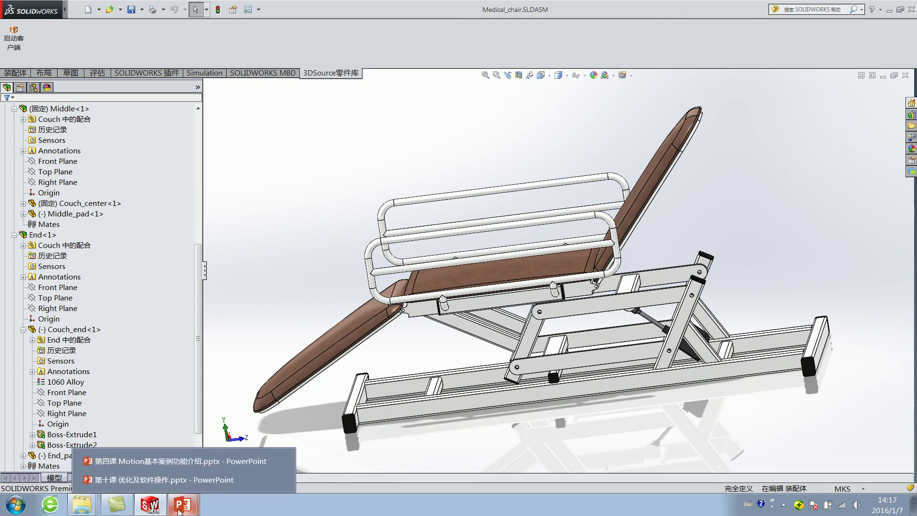
# Bring up 第十课 slide 8 and highlight 也称为设计变量, 状态变量 and 定义应力 in its variables and constraints lines
pyautogui.click(186, 485)
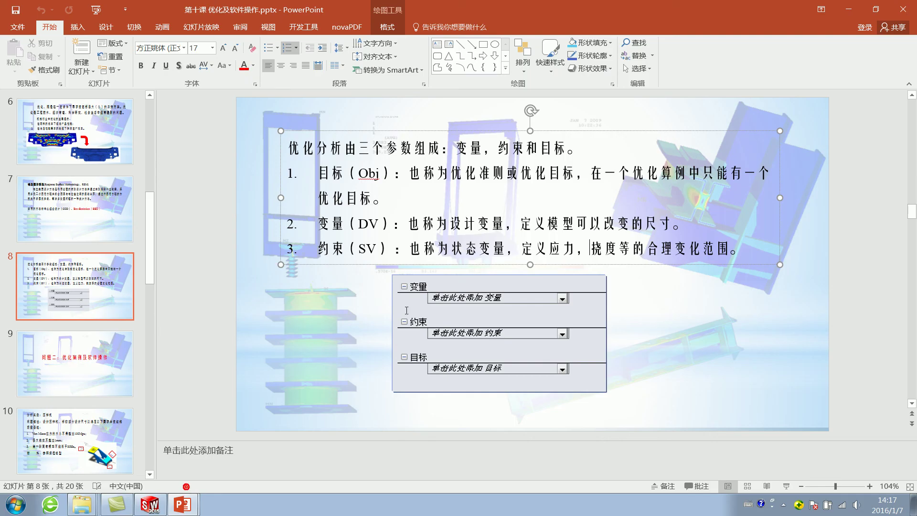
pyautogui.moveTo(410, 221); pyautogui.dragTo(505, 224)
pyautogui.click(418, 250)
pyautogui.moveTo(322, 247); pyautogui.dragTo(530, 222)
pyautogui.click(450, 245)
pyautogui.moveTo(450, 248); pyautogui.dragTo(735, 248)
pyautogui.click(602, 248)
# Return to SOLIDWORKS and drag the Middle_pad seat pad to tilt the mechanism
pyautogui.click(674, 248)
pyautogui.click(848, 9)
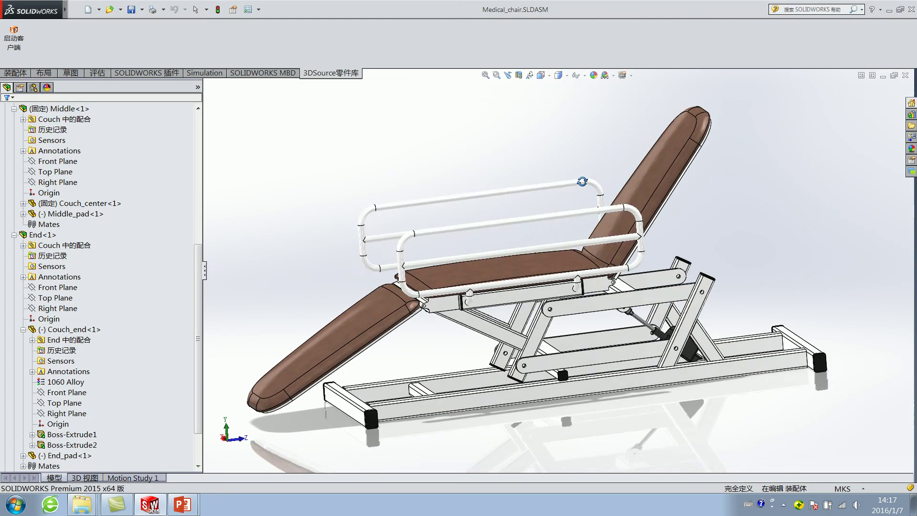
pyautogui.scroll(3, 566, 263)
pyautogui.click(558, 263)
pyautogui.moveTo(516, 264); pyautogui.dragTo(525, 211)
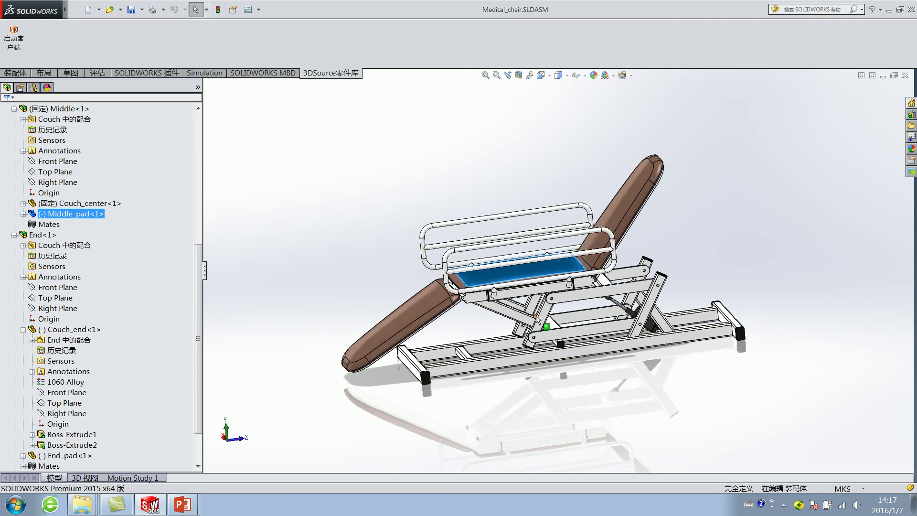
pyautogui.click(542, 166)
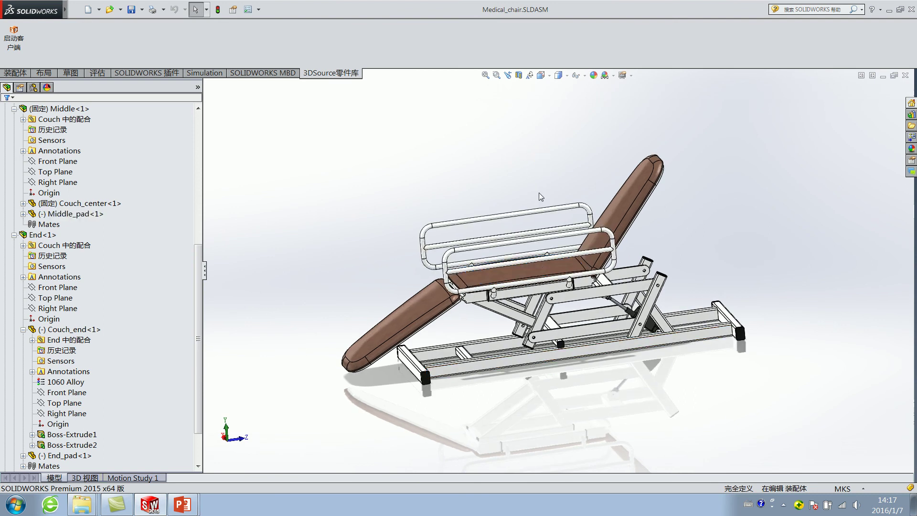
# Drag the chair support member down to test the motion, then select the piston
pyautogui.scroll(-2, 539, 193)
pyautogui.scroll(-2, 526, 210)
pyautogui.click(521, 222)
pyautogui.click(478, 183)
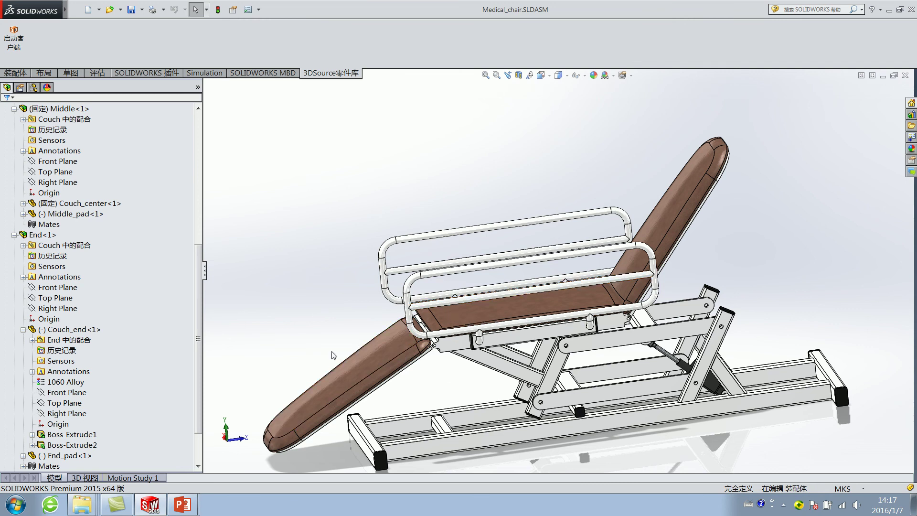
pyautogui.scroll(-3, 503, 307)
pyautogui.scroll(4, 503, 307)
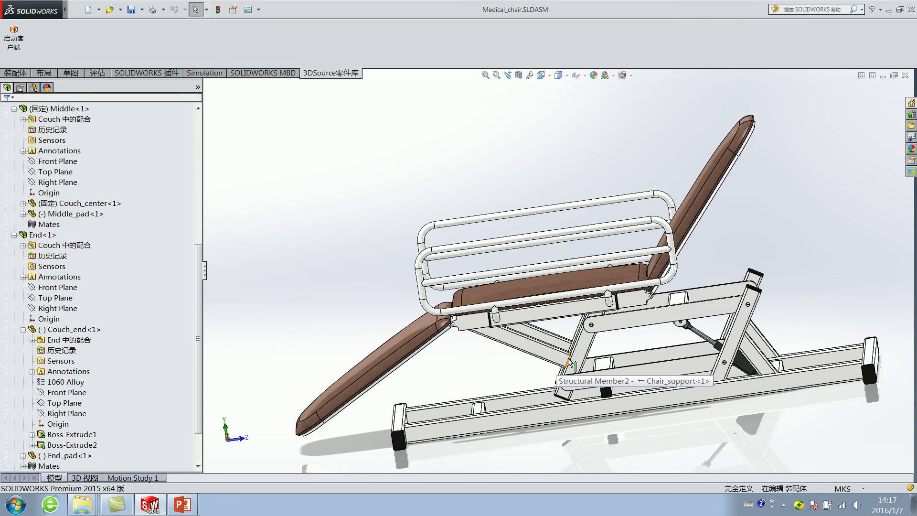
pyautogui.moveTo(556, 363); pyautogui.dragTo(630, 120)
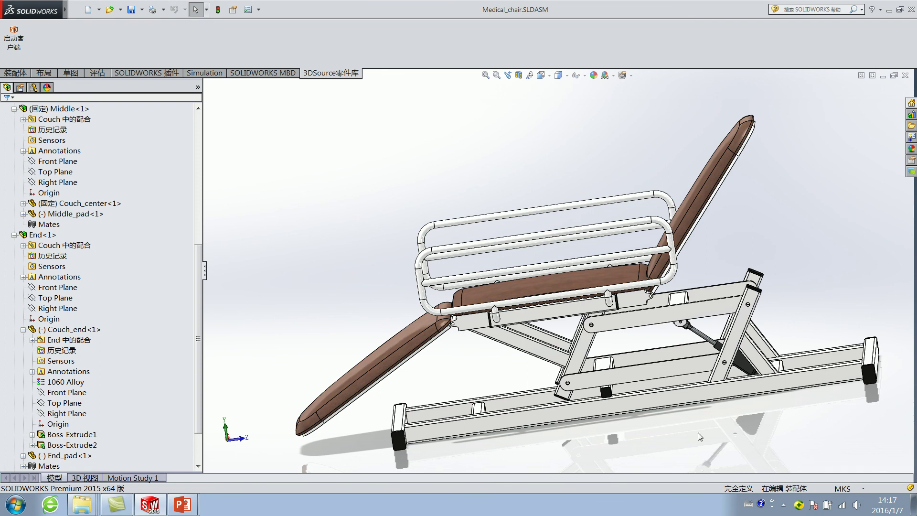
pyautogui.click(703, 339)
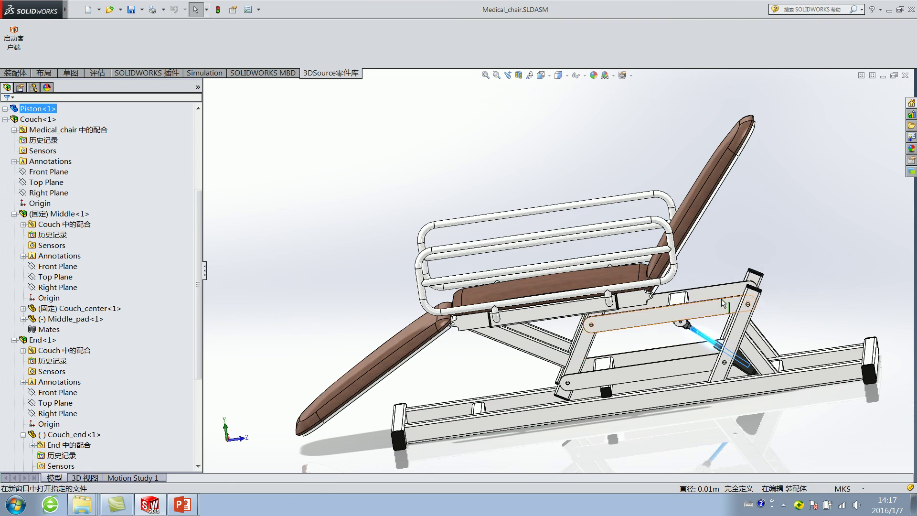
pyautogui.click(738, 247)
# Orbit the chair assembly to view it from another side
pyautogui.moveTo(733, 253); pyautogui.dragTo(737, 265, button='middle')
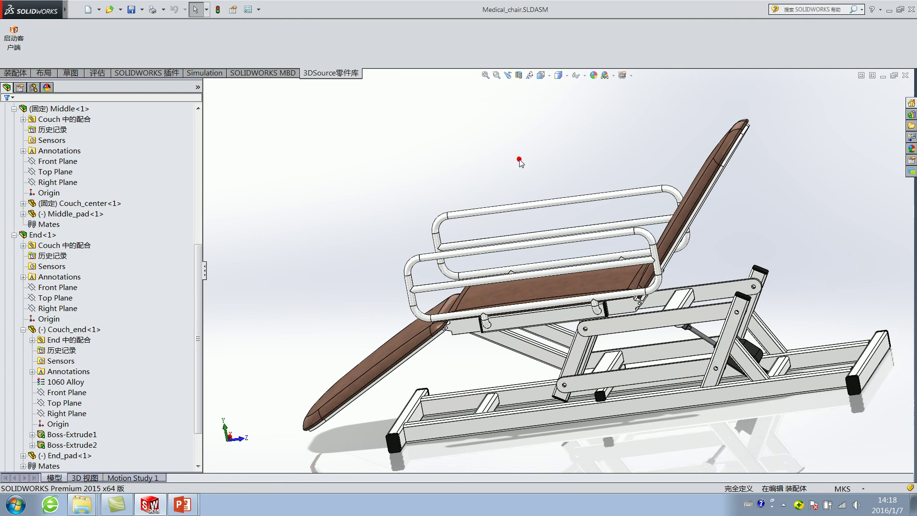
pyautogui.click(525, 205)
pyautogui.click(485, 177)
pyautogui.moveTo(485, 178)
pyautogui.mouseDown(button='middle')
pyautogui.moveTo(498, 166)
pyautogui.moveTo(536, 170)
pyautogui.mouseUp(button='middle')
pyautogui.scroll(5, 540, 182)
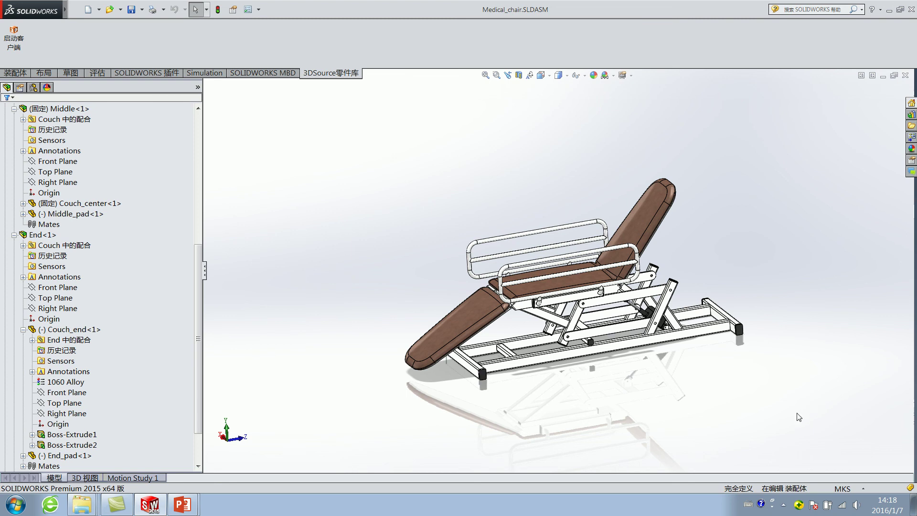
# Toggle the notification-area icons and minimize then restore the SOLIDWORKS window
pyautogui.click(783, 504)
pyautogui.click(825, 262)
pyautogui.click(783, 504)
pyautogui.click(847, 299)
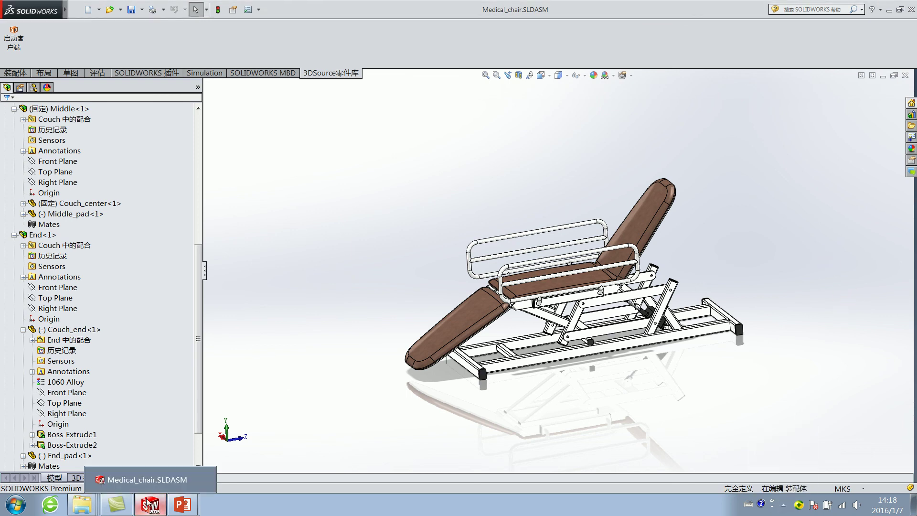
pyautogui.click(150, 505)
pyautogui.click(359, 243)
pyautogui.click(152, 504)
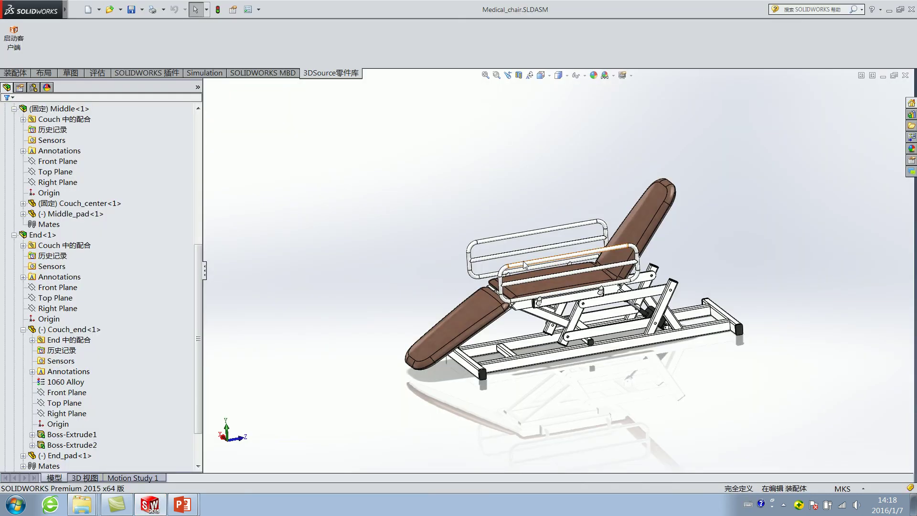
# Enlarge the chair view and expand the assembly's top-level Mates folder in the FeatureManager tree
pyautogui.moveTo(510, 283)
pyautogui.mouseDown(button='middle')
pyautogui.moveTo(534, 298)
pyautogui.moveTo(319, 223)
pyautogui.mouseUp(button='middle')
pyautogui.scroll(-2, 534, 299)
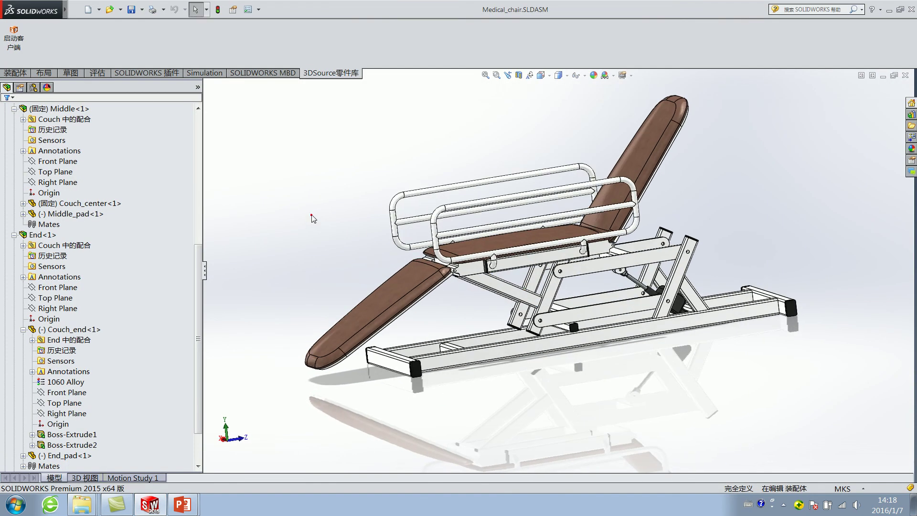
pyautogui.scroll(-2, 95, 334)
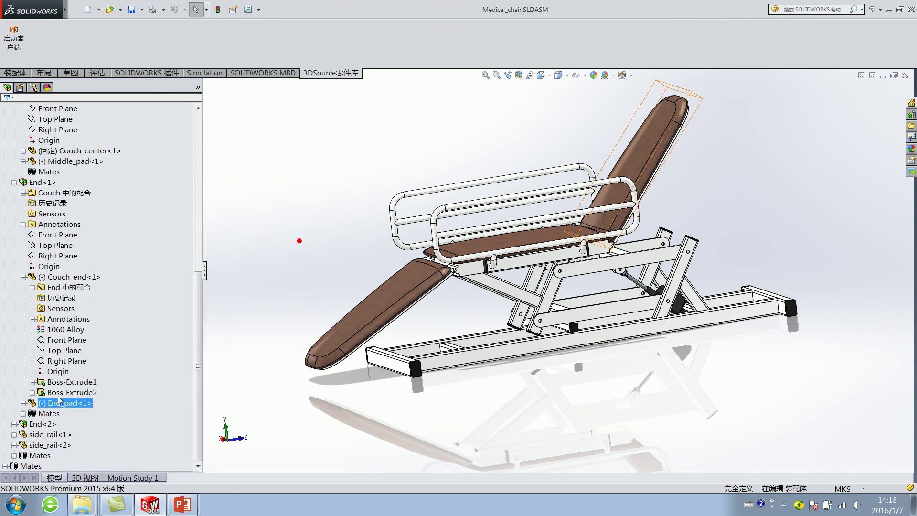
pyautogui.click(5, 466)
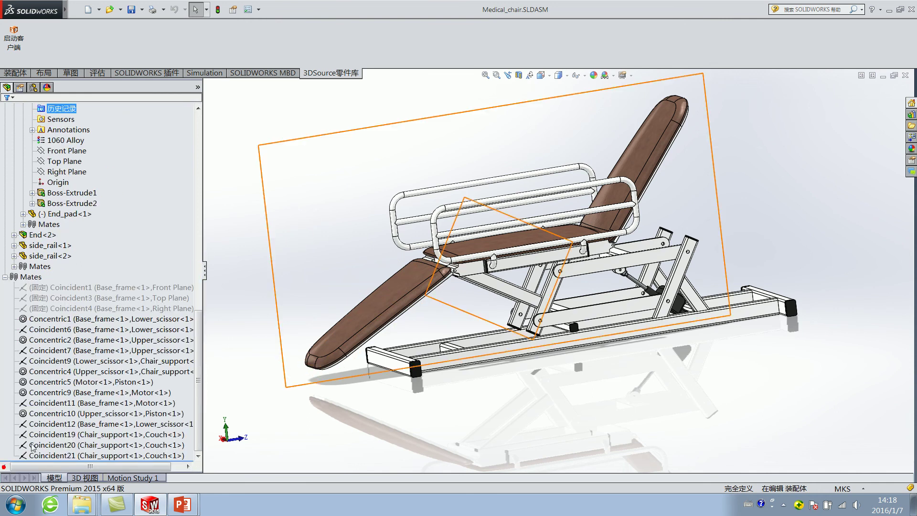
# Suppress the Coincident12 mate between the base frame and lower scissor
pyautogui.click(96, 424)
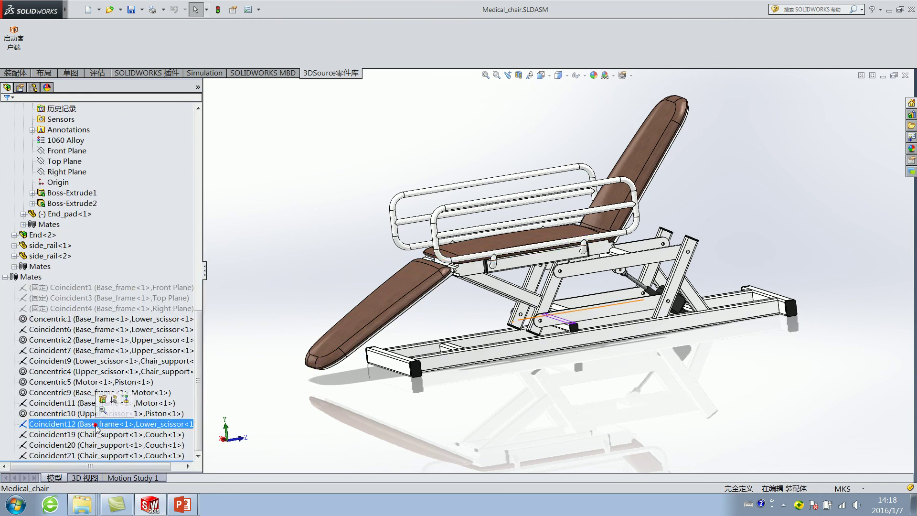
pyautogui.click(491, 242)
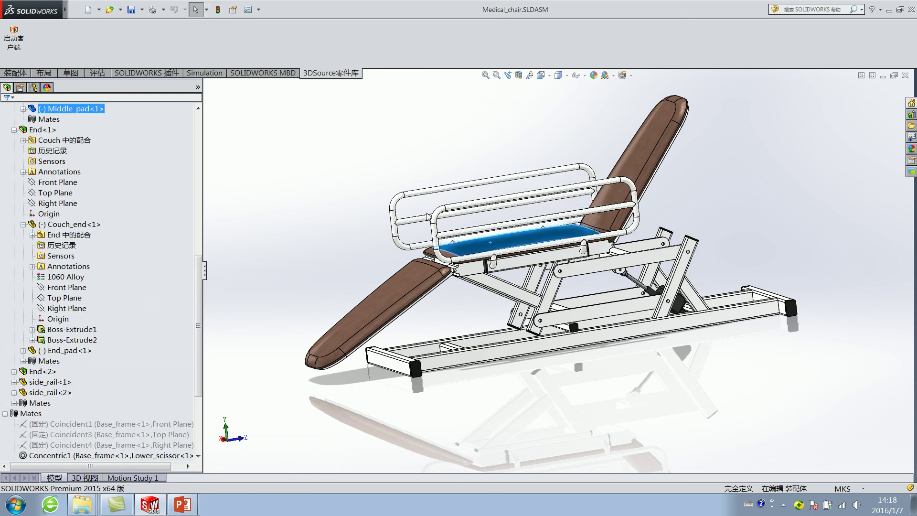
pyautogui.scroll(-5, 143, 310)
pyautogui.click(193, 309)
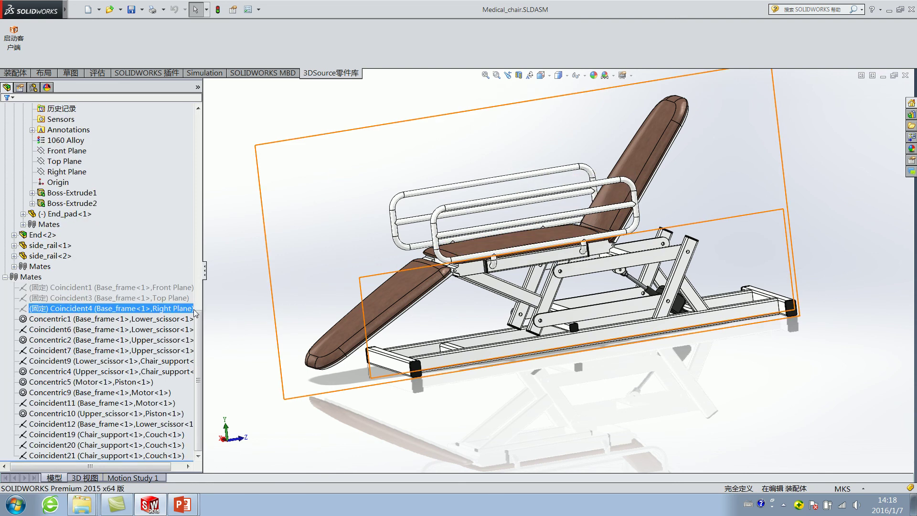
pyautogui.rightClick(80, 424)
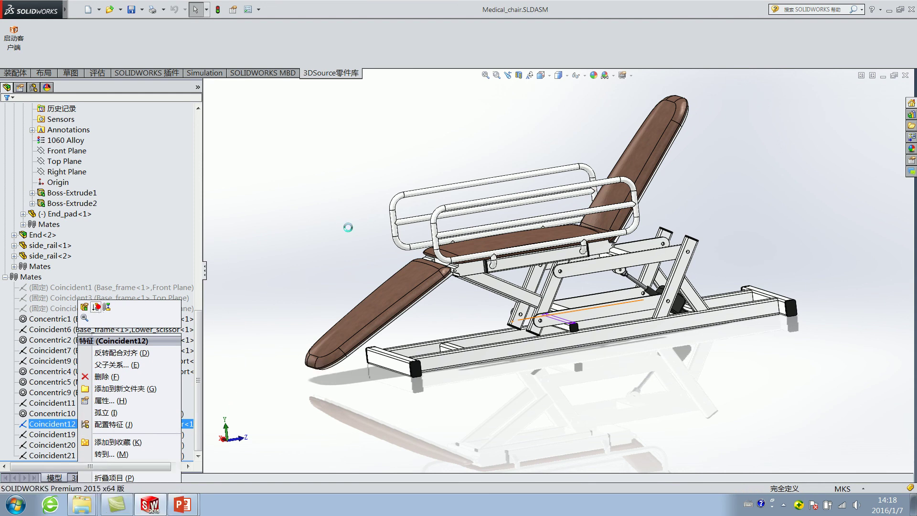
pyautogui.click(96, 307)
# Drag the seat to raise the freed seat and scissor linkage
pyautogui.moveTo(386, 225); pyautogui.dragTo(500, 248)
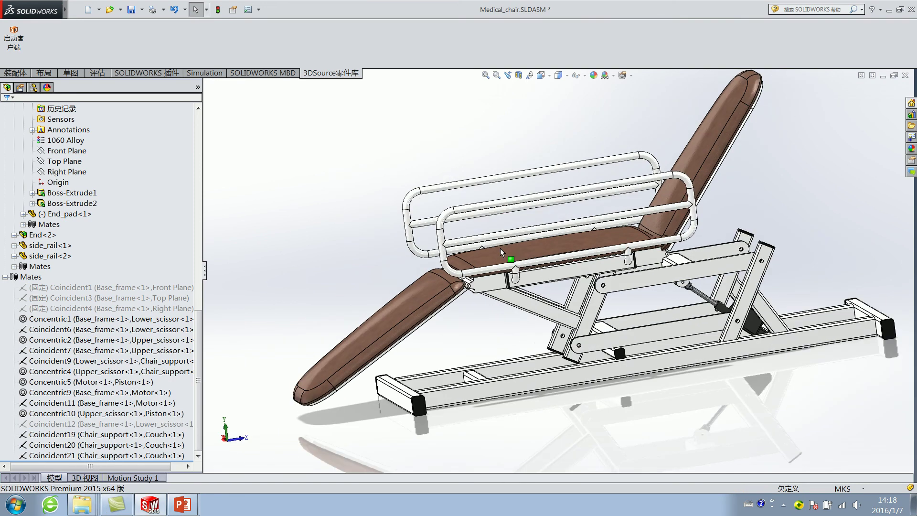
pyautogui.click(500, 248)
pyautogui.scroll(-3, 518, 190)
pyautogui.moveTo(517, 190); pyautogui.dragTo(525, 168)
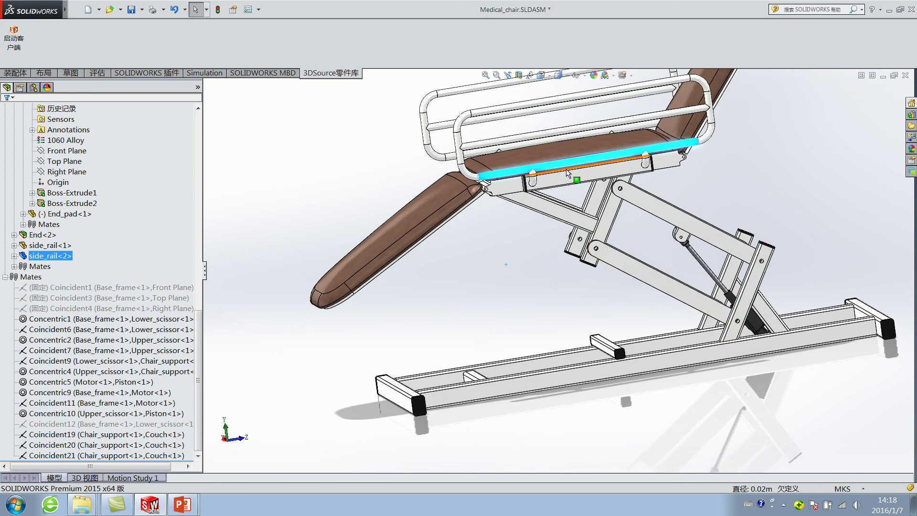
pyautogui.click(292, 282)
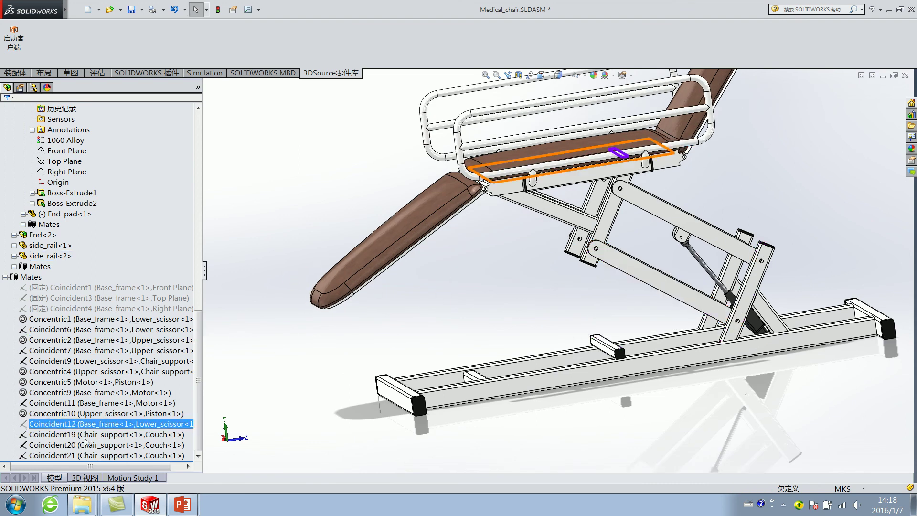
# Unsuppress Coincident12 and close the sensor warning report
pyautogui.rightClick(98, 425)
pyautogui.click(116, 307)
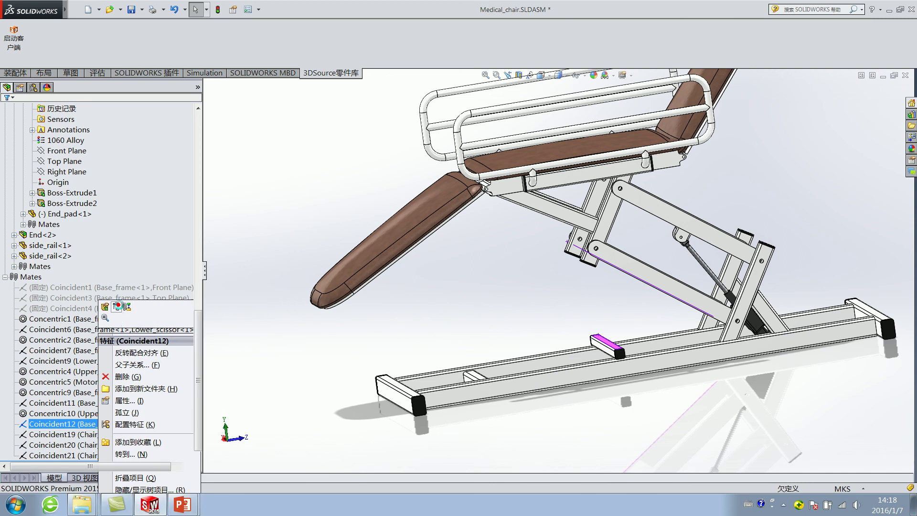
pyautogui.click(290, 264)
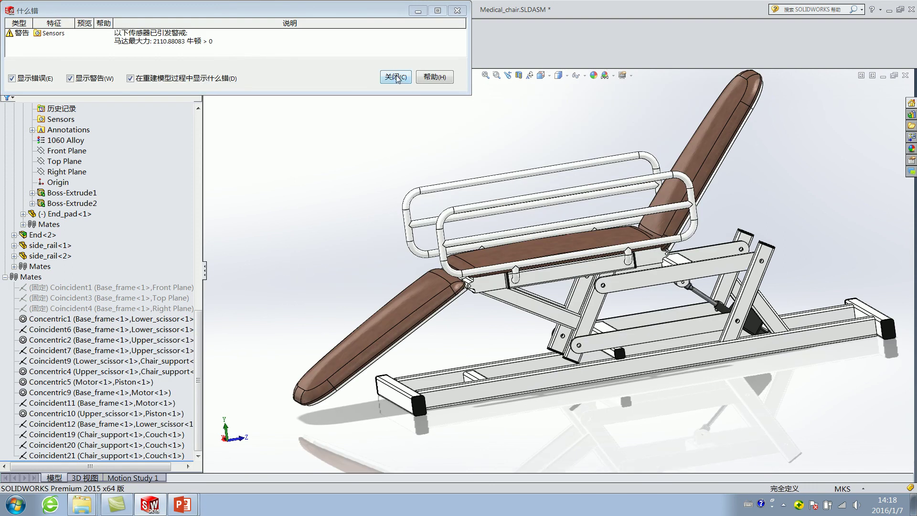
pyautogui.click(396, 78)
# Delete the three Motion Study sensors and fit the whole chair in view
pyautogui.scroll(6, 52, 139)
pyautogui.click(49, 140)
pyautogui.scroll(10, 47, 145)
pyautogui.click(79, 143)
pyautogui.keyDown('shift'); pyautogui.click(79, 161); pyautogui.keyUp('shift')
pyautogui.rightClick(78, 162)
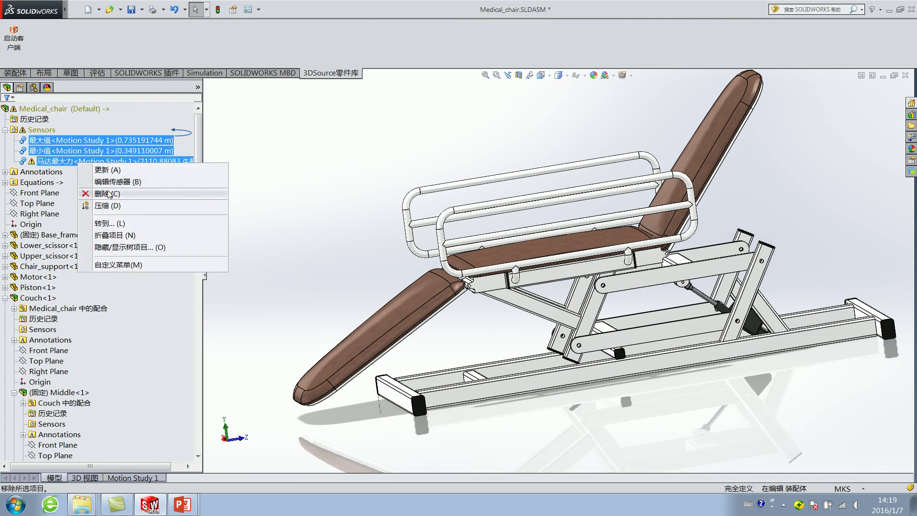
pyautogui.click(110, 194)
pyautogui.click(535, 207)
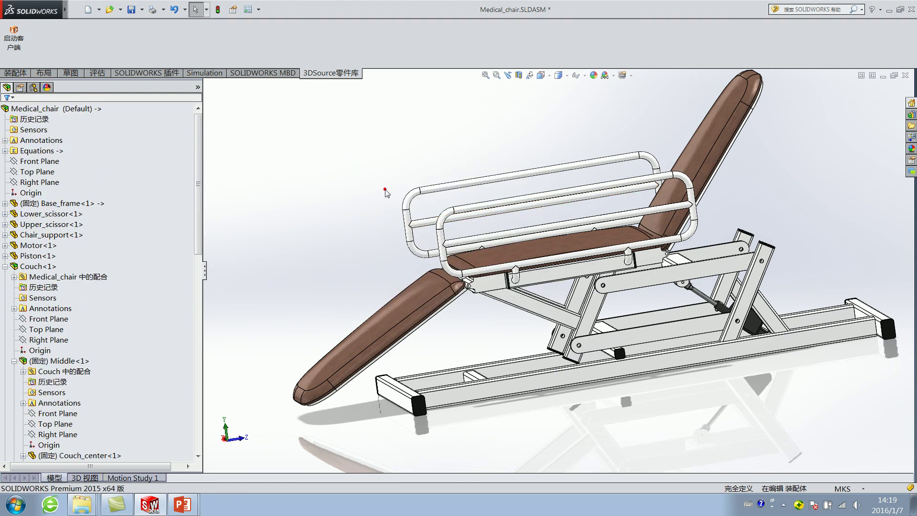
pyautogui.press('f')
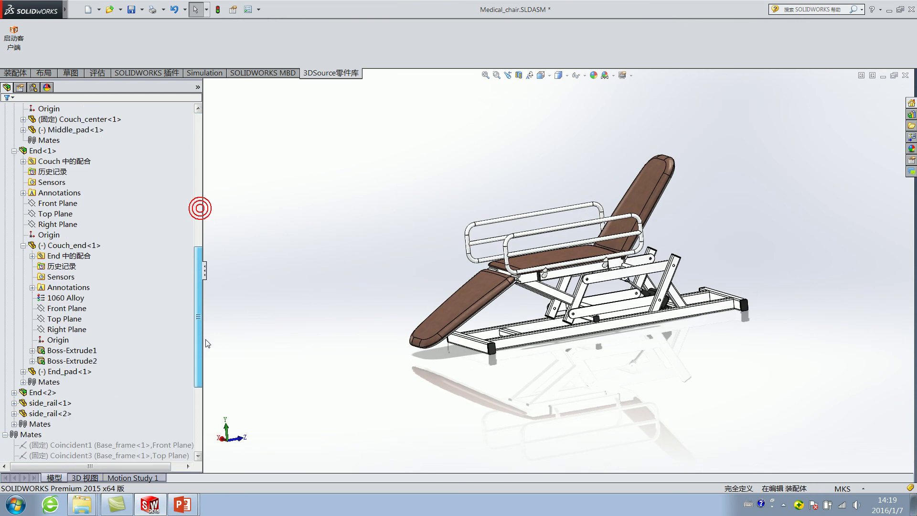
# Inspect the Coincident12 mate and the footrest pad, then clear the selections
pyautogui.moveTo(201, 212); pyautogui.dragTo(199, 408)
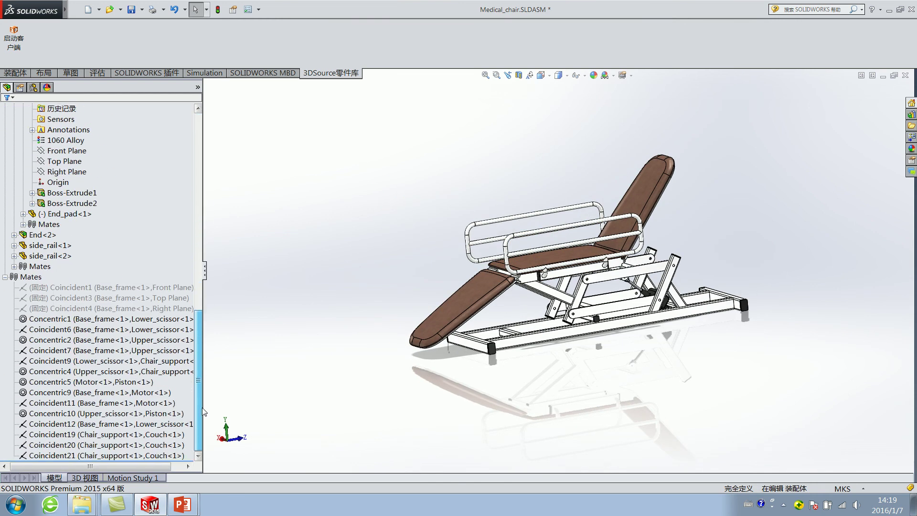
pyautogui.click(83, 423)
pyautogui.click(324, 313)
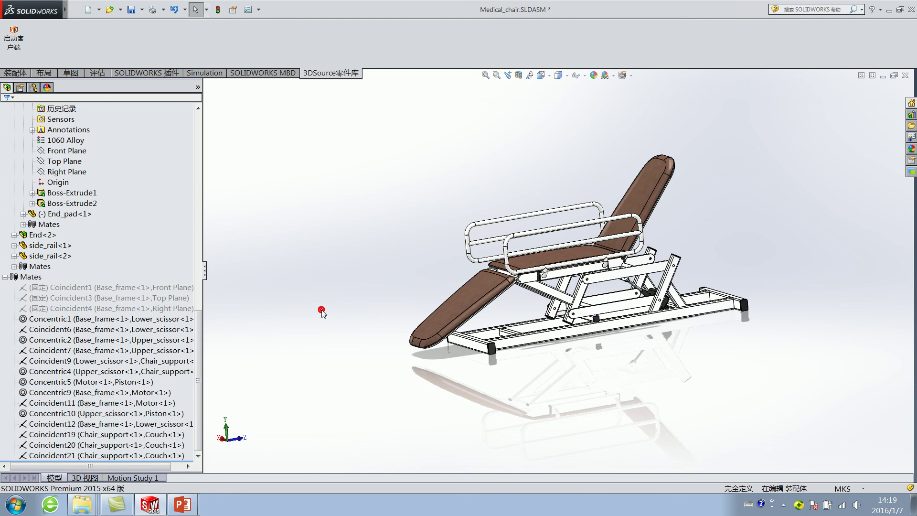
pyautogui.click(72, 423)
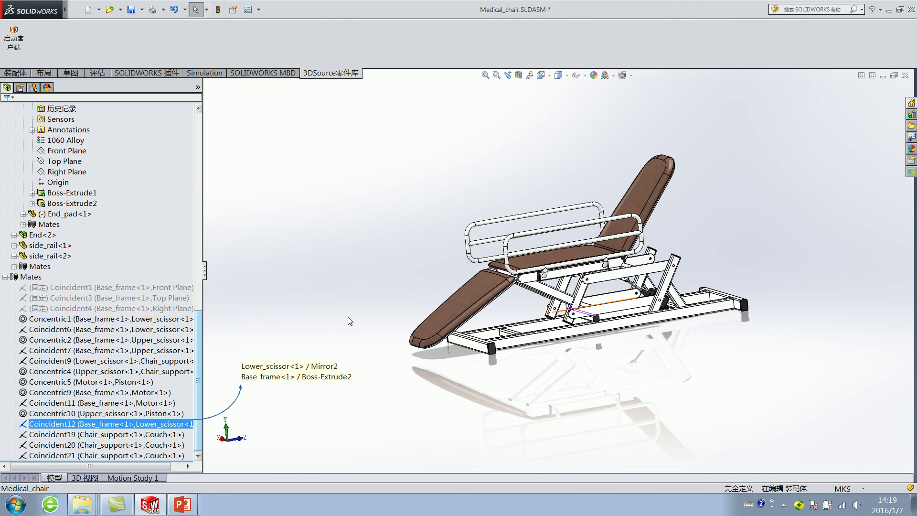
pyautogui.click(288, 340)
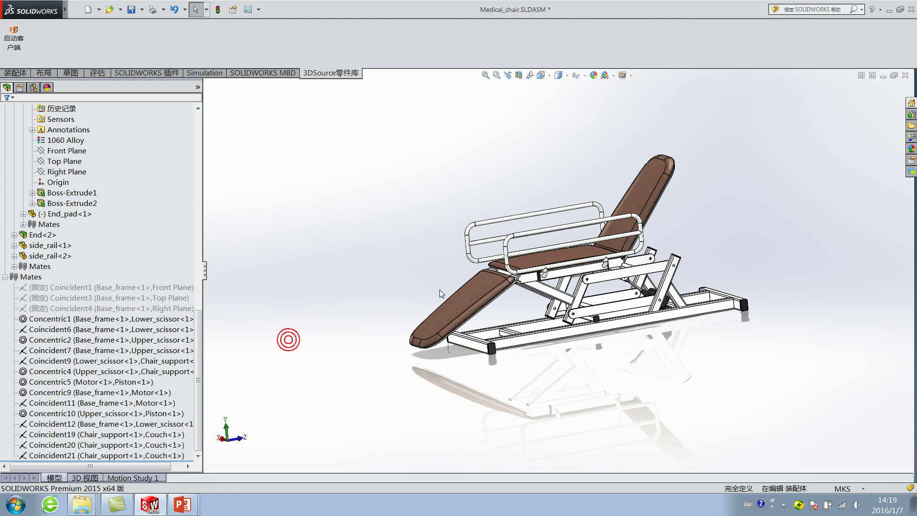
pyautogui.click(474, 288)
pyautogui.click(385, 290)
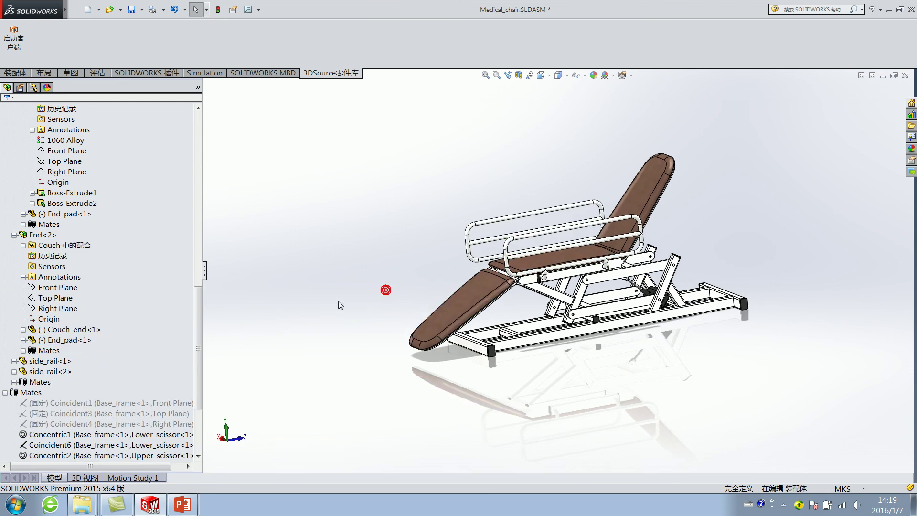
# Suppress Coincident12 and drag the scissor mechanism to test its freedom
pyautogui.scroll(-4, 96, 359)
pyautogui.rightClick(97, 425)
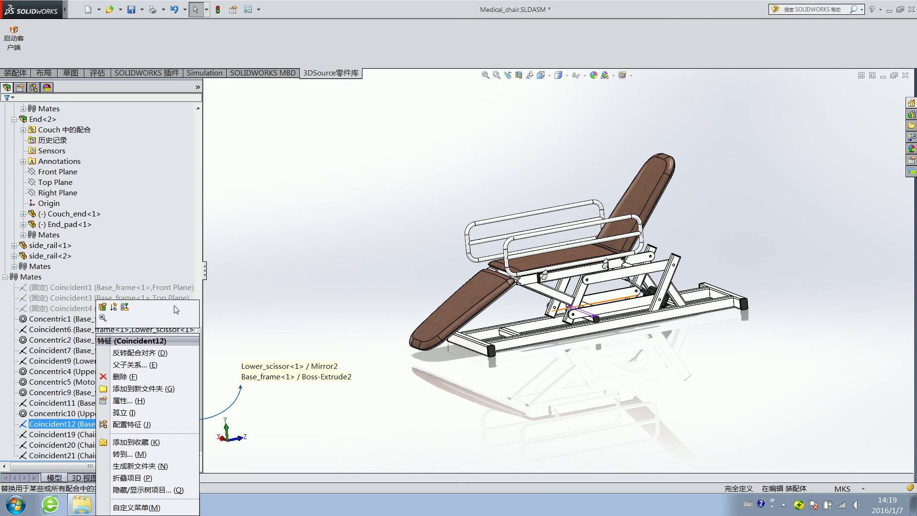
pyautogui.click(119, 314)
pyautogui.moveTo(549, 274); pyautogui.dragTo(542, 290)
pyautogui.click(110, 424)
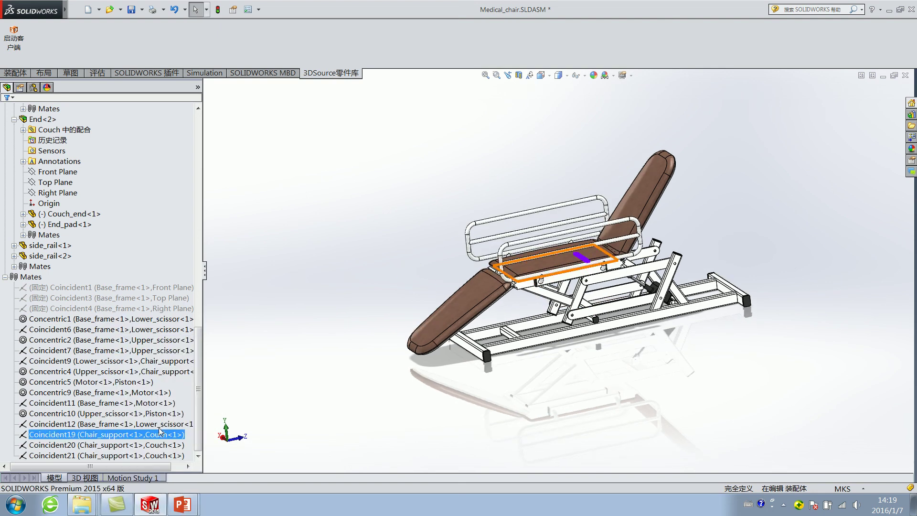
pyautogui.rightClick(110, 424)
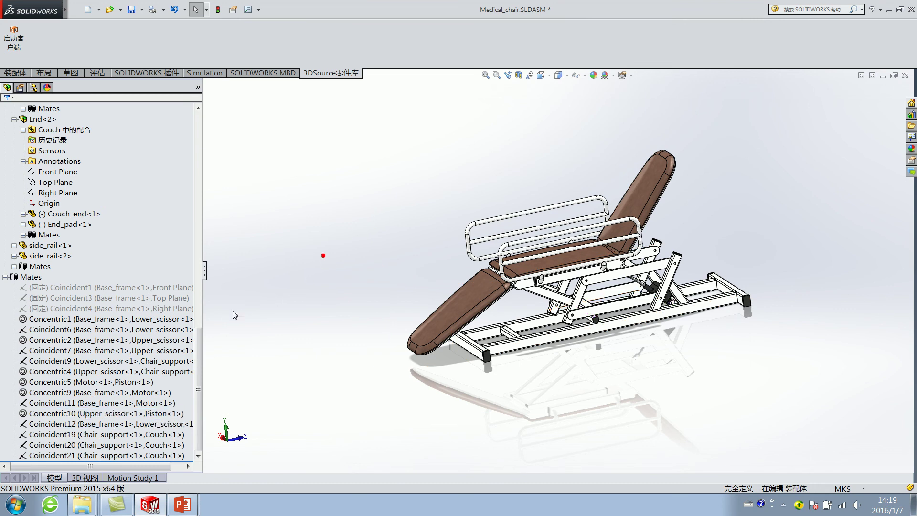
pyautogui.rightClick(119, 424)
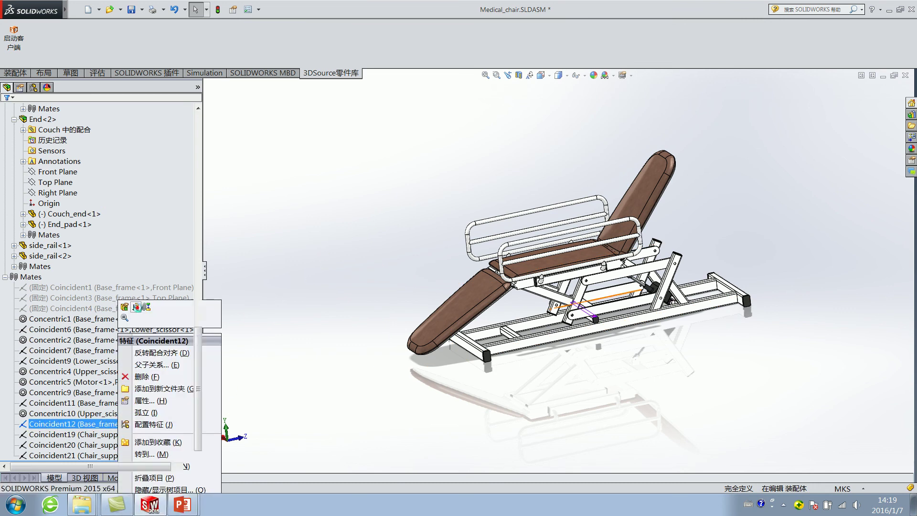
# Zoom out to the whole chair and unsuppress Coincident12 again
pyautogui.click(568, 276)
pyautogui.scroll(5, 567, 276)
pyautogui.moveTo(567, 159)
pyautogui.keyDown('shift'); pyautogui.mouseDown(button='middle')
pyautogui.moveTo(552, 420)
pyautogui.moveTo(528, 154)
pyautogui.moveTo(552, 434)
pyautogui.moveTo(535, 395)
pyautogui.mouseUp(button='middle'); pyautogui.keyUp('shift')
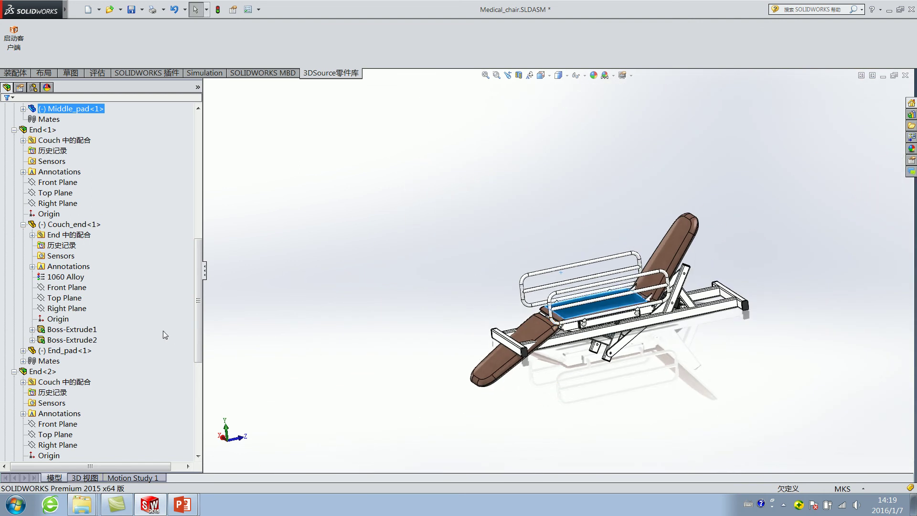
pyautogui.scroll(-8, 162, 330)
pyautogui.rightClick(122, 429)
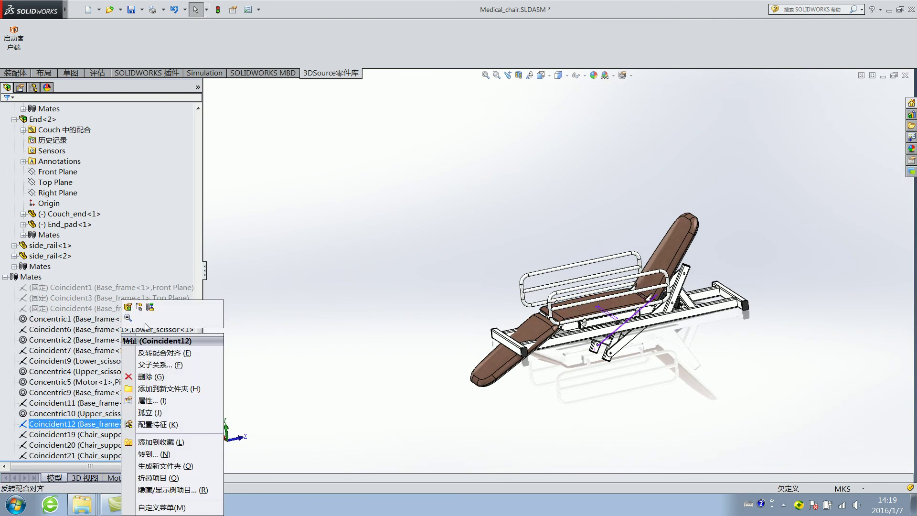
pyautogui.click(143, 305)
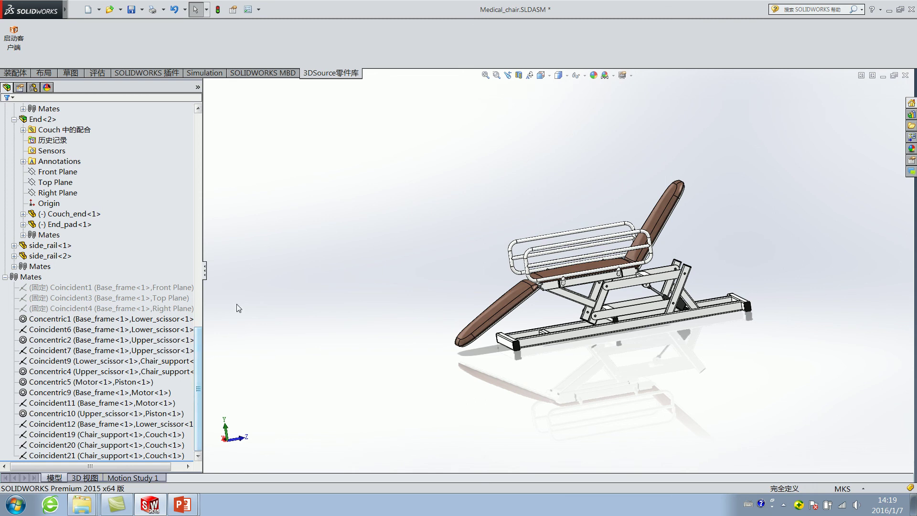
# Check which parts Coincident12 joins, then save all modified chair files
pyautogui.click(123, 420)
pyautogui.click(308, 340)
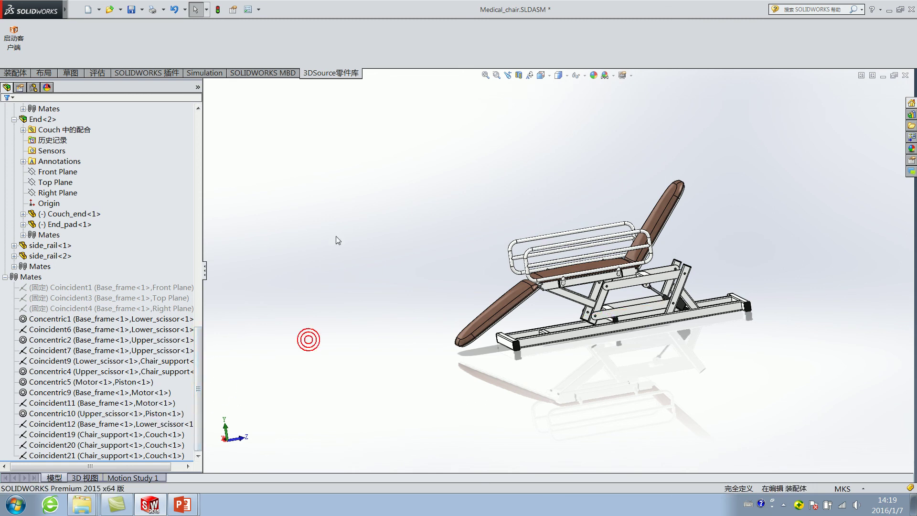
pyautogui.click(130, 9)
pyautogui.click(260, 202)
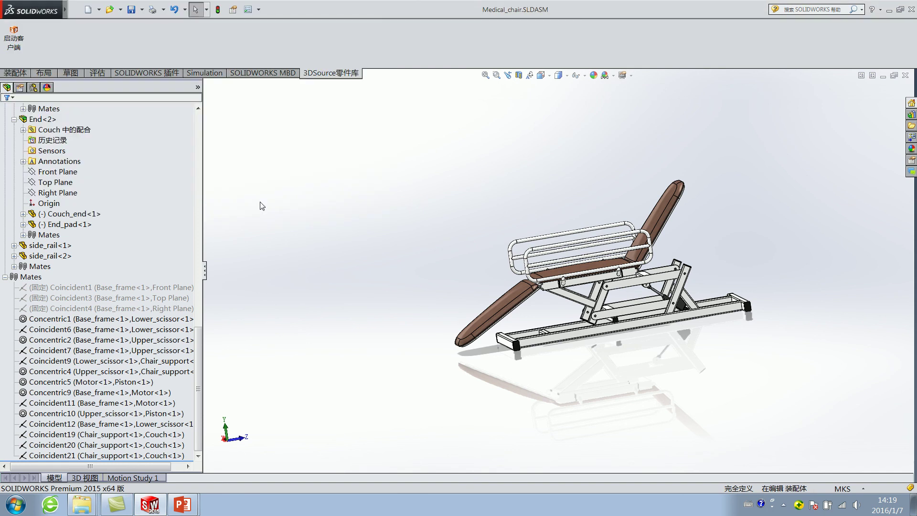
# Look closer at the side rail and select the Coincident7 mate
pyautogui.moveTo(513, 246); pyautogui.dragTo(507, 248)
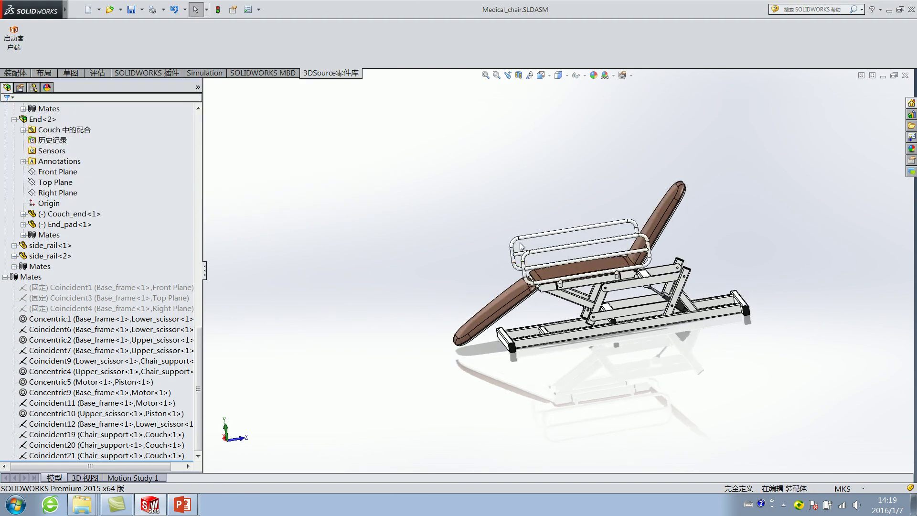
pyautogui.scroll(-4, 507, 247)
pyautogui.click(438, 264)
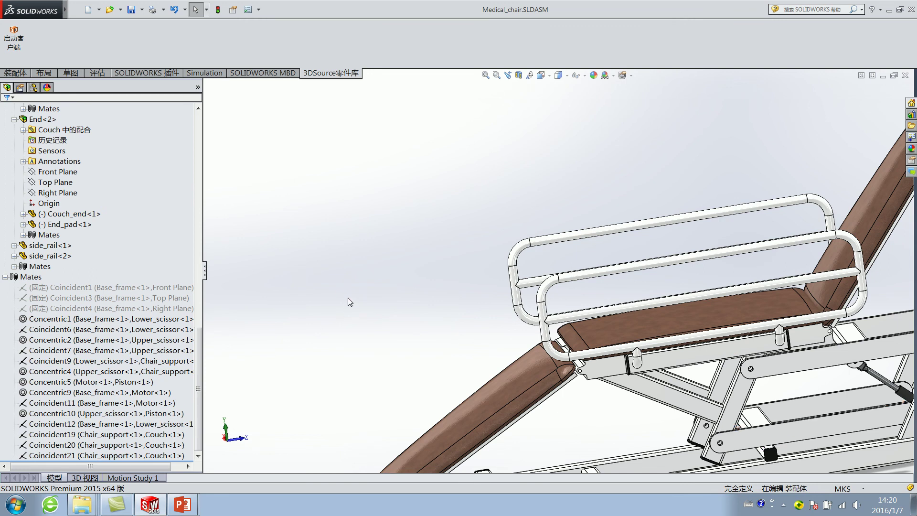
pyautogui.click(190, 350)
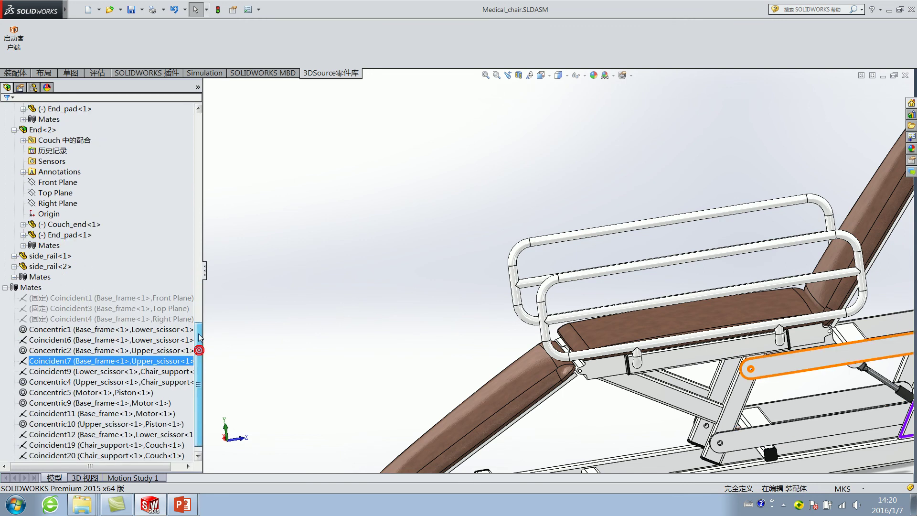
pyautogui.scroll(4, 294, 356)
# Review Coincident12 together with Coincident21 and bring up the Motion Study 1 timeline
pyautogui.click(109, 424)
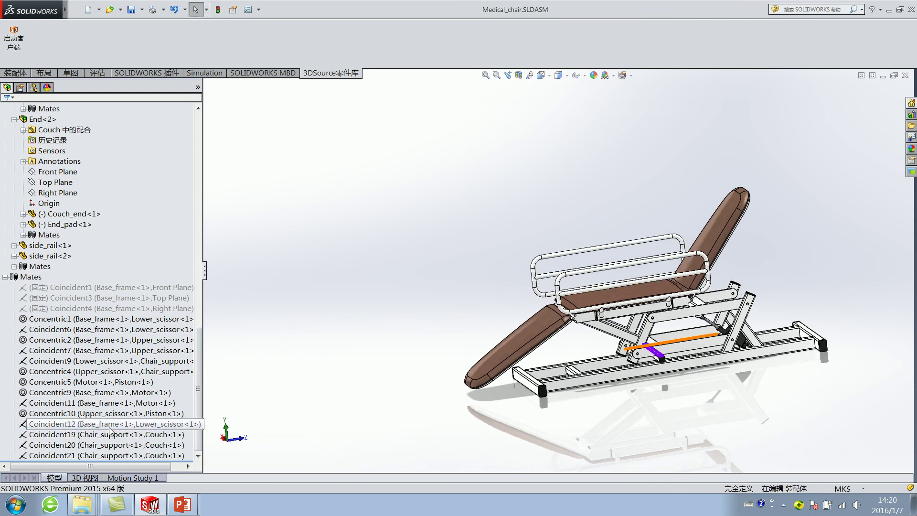
pyautogui.click(311, 346)
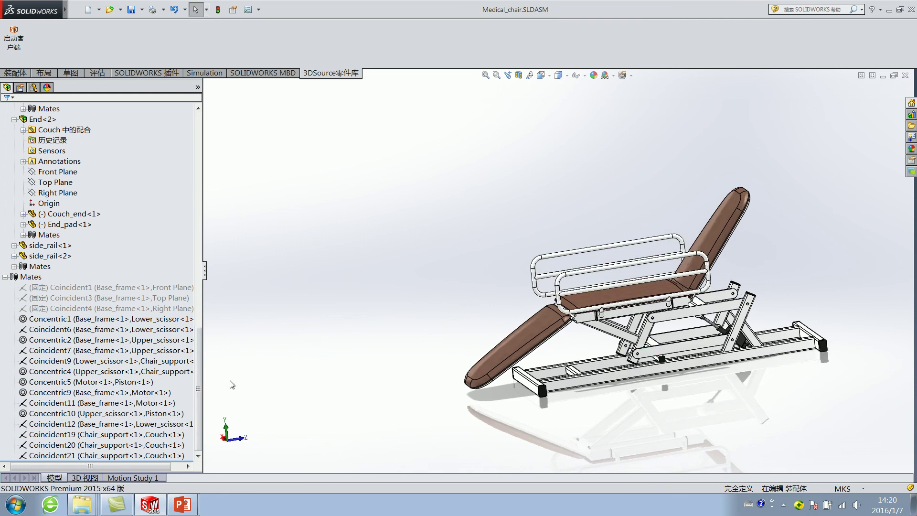
pyautogui.click(133, 423)
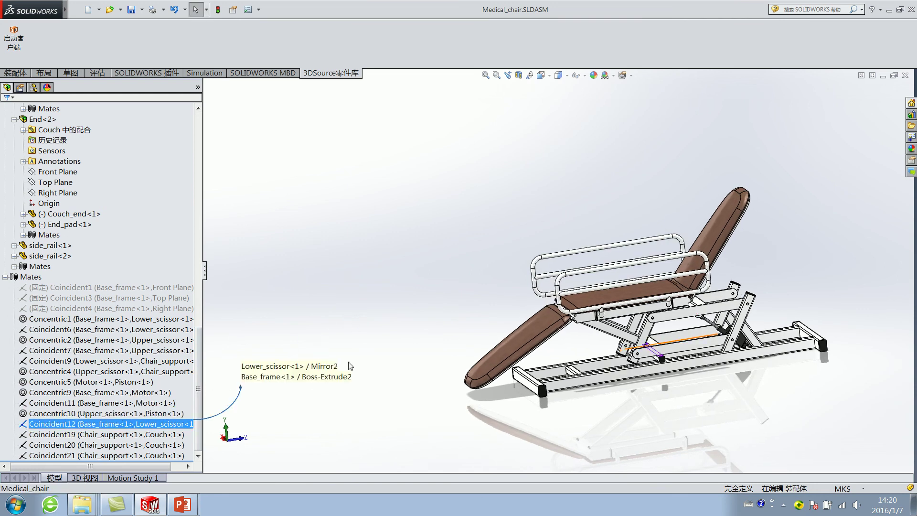
pyautogui.click(350, 364)
pyautogui.click(87, 426)
pyautogui.keyDown('ctrl'); pyautogui.click(153, 455); pyautogui.keyUp('ctrl')
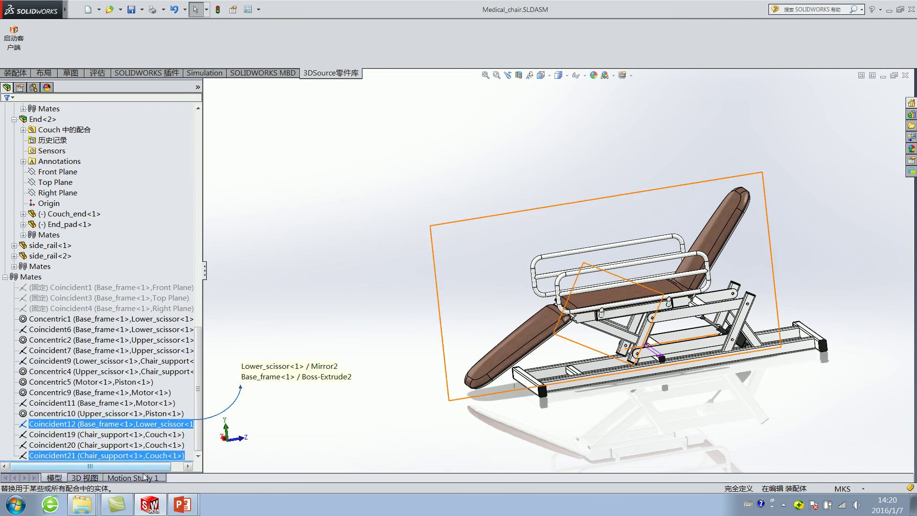
pyautogui.click(144, 477)
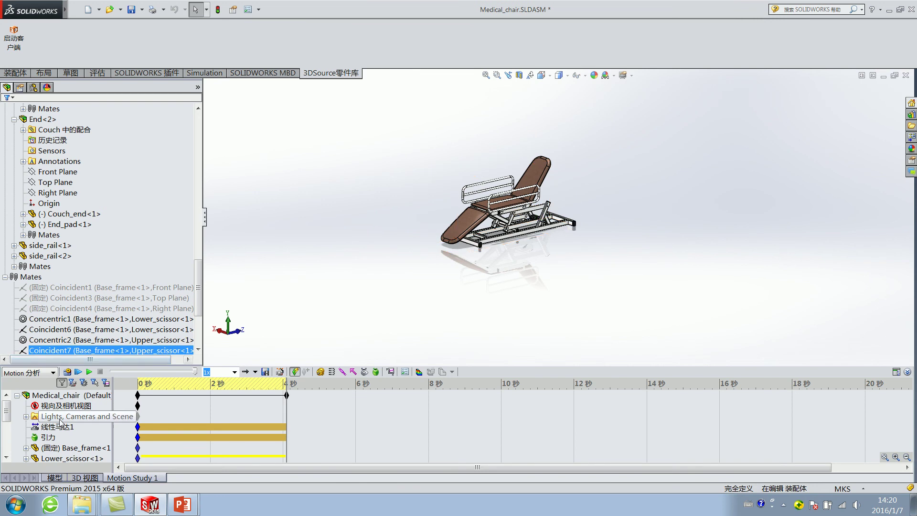
# Add a new motion study, 运动算例 1, from the Assembly ribbon and expand its study type list
pyautogui.click(54, 477)
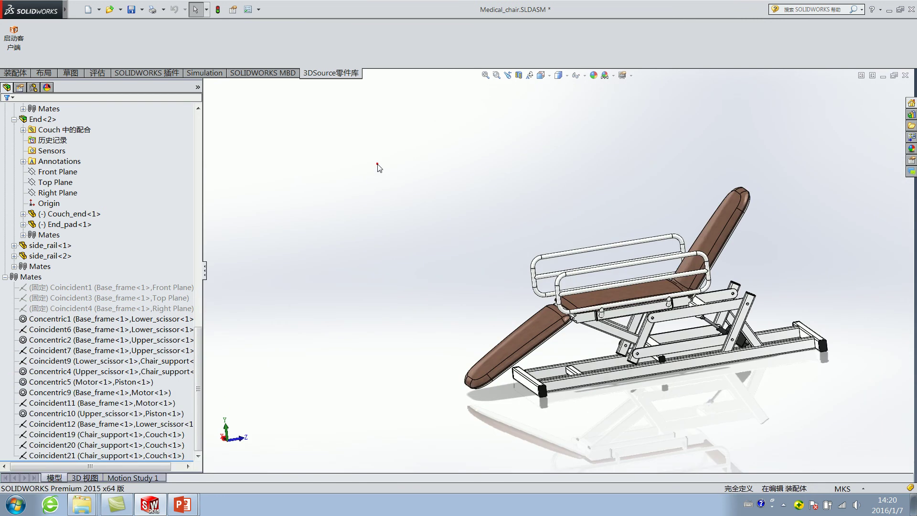
pyautogui.click(11, 74)
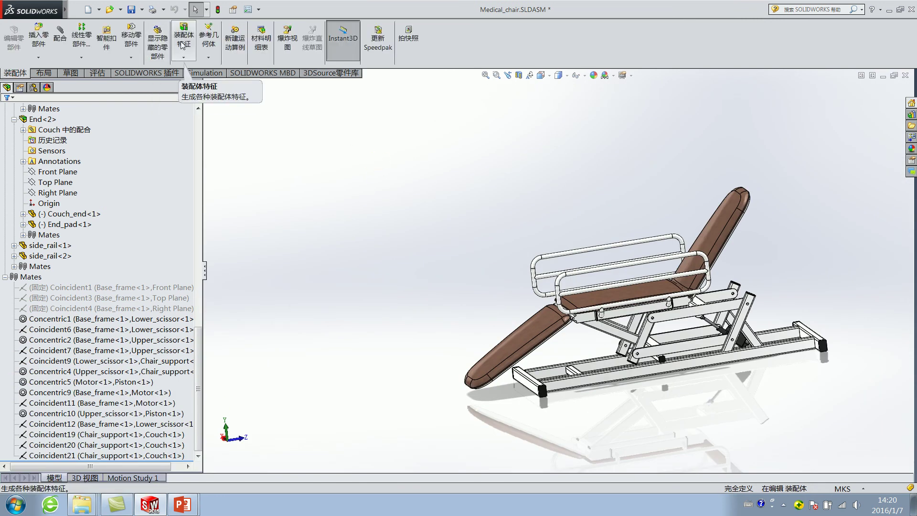
pyautogui.click(234, 39)
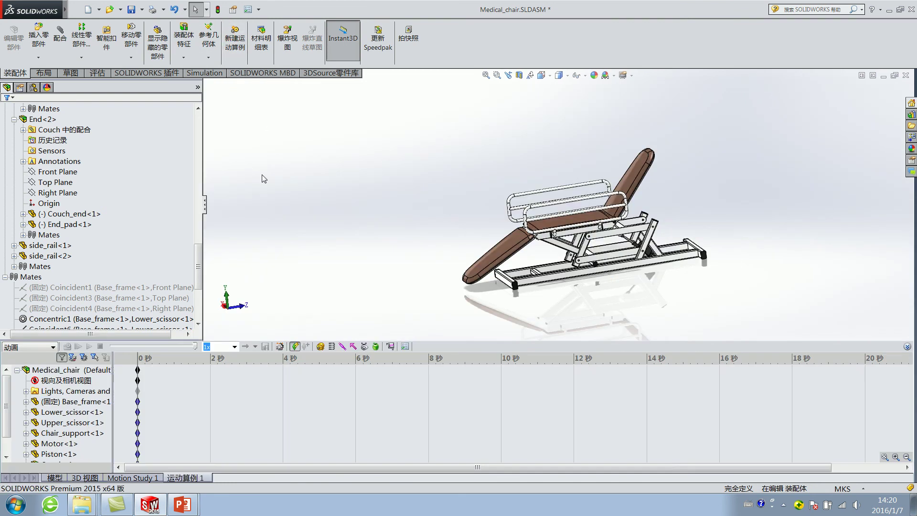
pyautogui.click(30, 347)
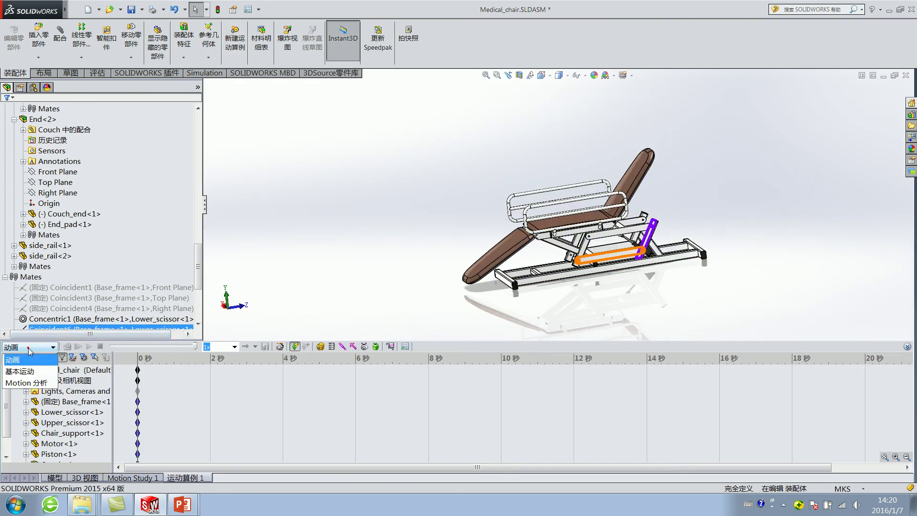
# Set the study type to Motion Analysis and expand the Mates folder in its tree
pyautogui.click(29, 382)
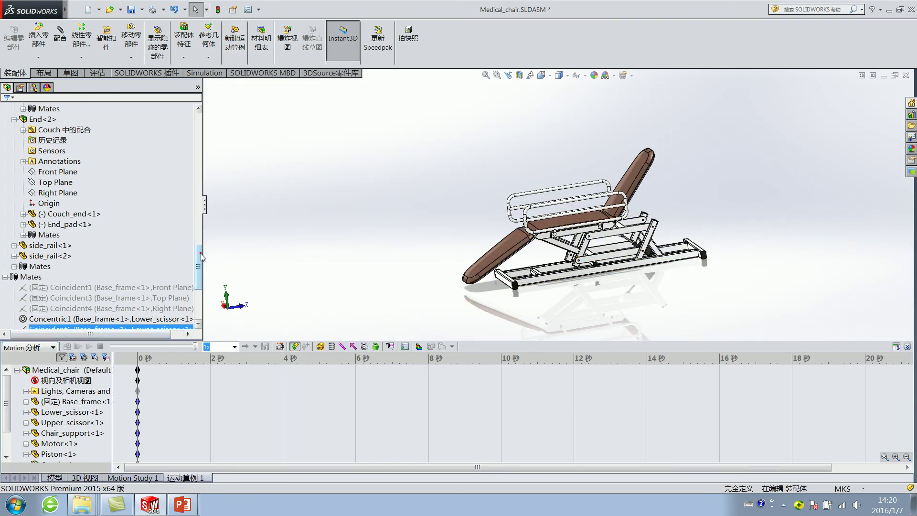
pyautogui.scroll(-5, 201, 257)
pyautogui.scroll(-3, 58, 411)
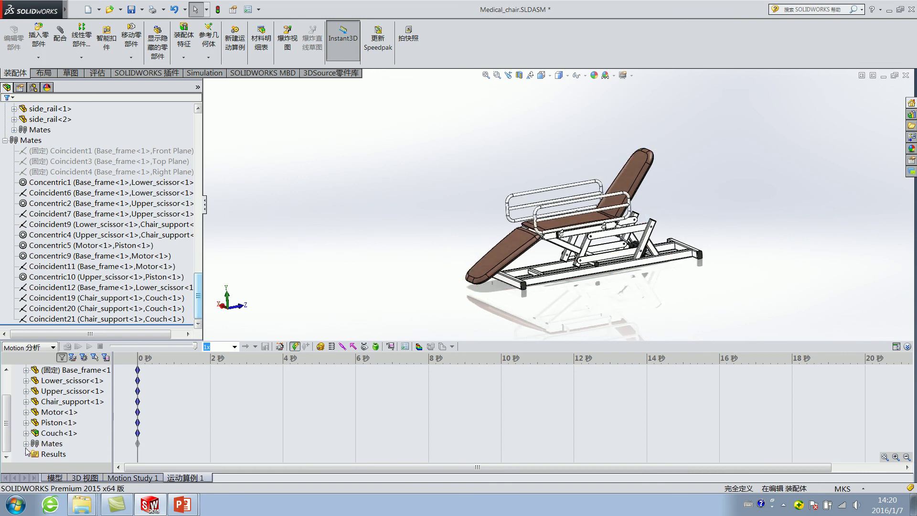
pyautogui.click(26, 443)
# Try a Coincident12 suppression key at 0.4 s, delete it, and reorient the chair view
pyautogui.click(101, 422)
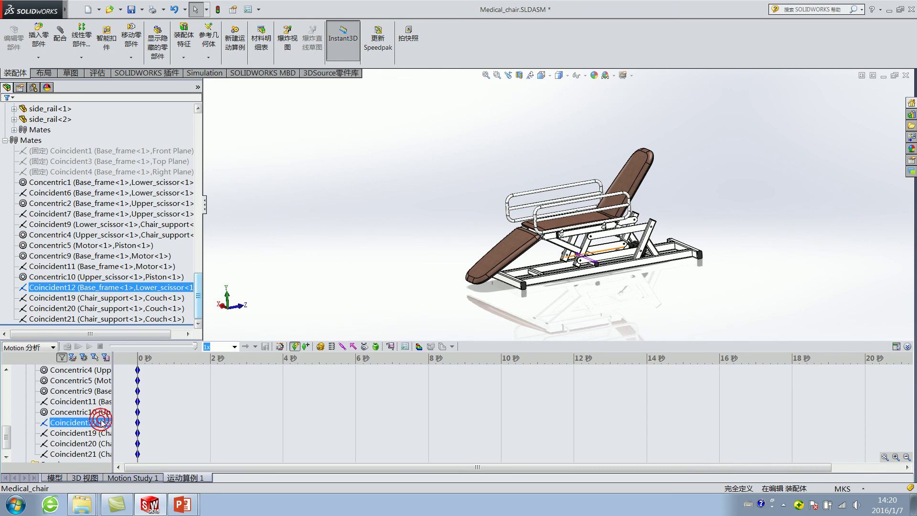
pyautogui.rightClick(102, 422)
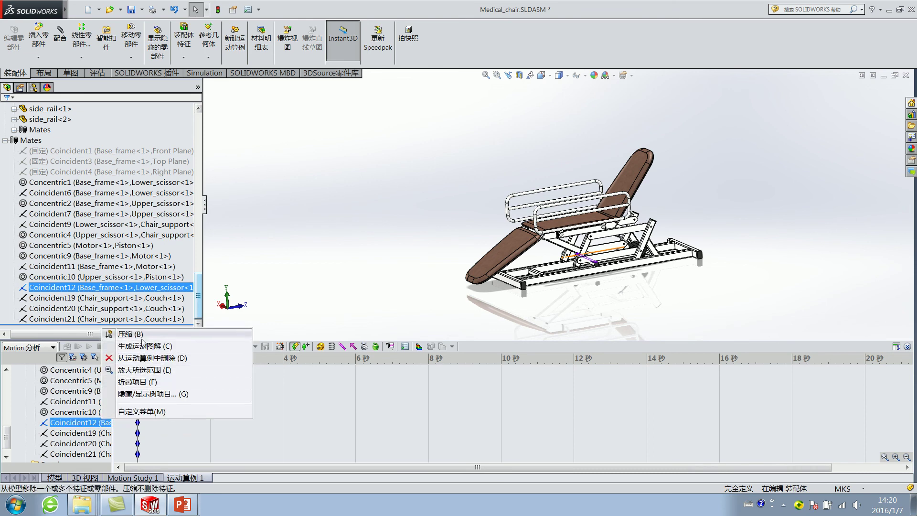
pyautogui.click(61, 423)
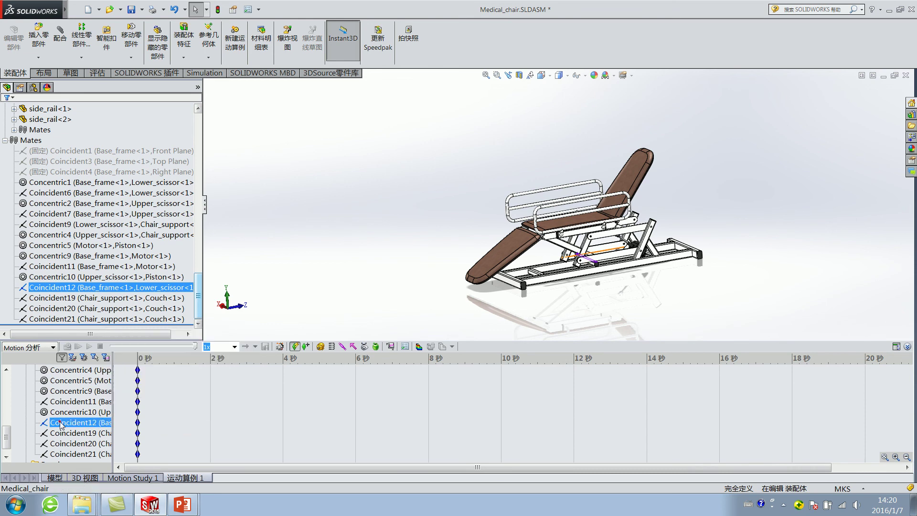
pyautogui.moveTo(9, 437); pyautogui.dragTo(7, 440)
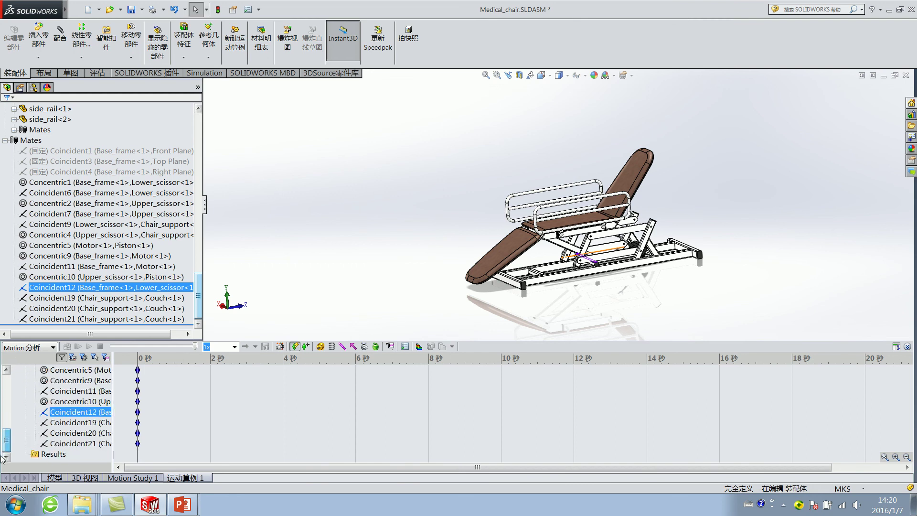
pyautogui.keyDown('ctrl'); pyautogui.moveTo(138, 412); pyautogui.dragTo(155, 415); pyautogui.keyUp('ctrl')
pyautogui.press('Delete')
pyautogui.click(70, 413)
pyautogui.moveTo(549, 249)
pyautogui.mouseDown(button='middle')
pyautogui.moveTo(597, 268)
pyautogui.moveTo(581, 267)
pyautogui.moveTo(593, 258)
pyautogui.mouseUp(button='middle')
pyautogui.scroll(3, 611, 274)
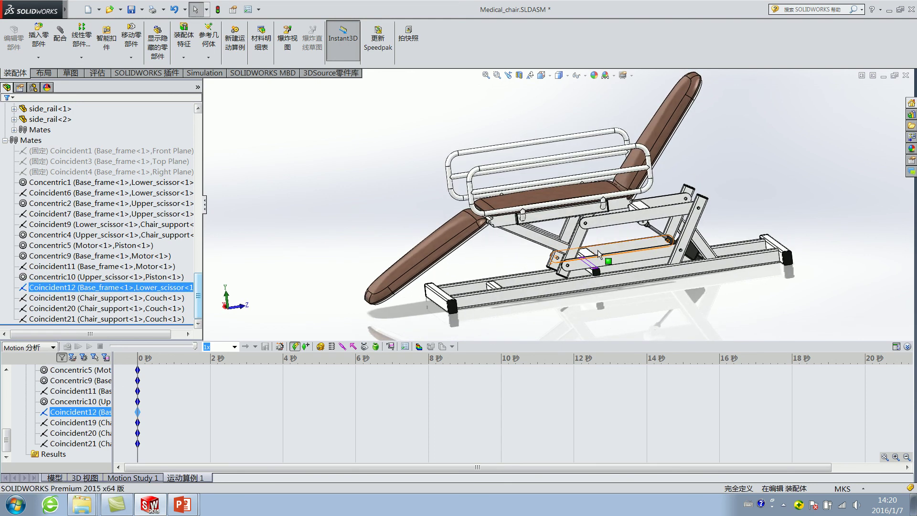
pyautogui.click(370, 159)
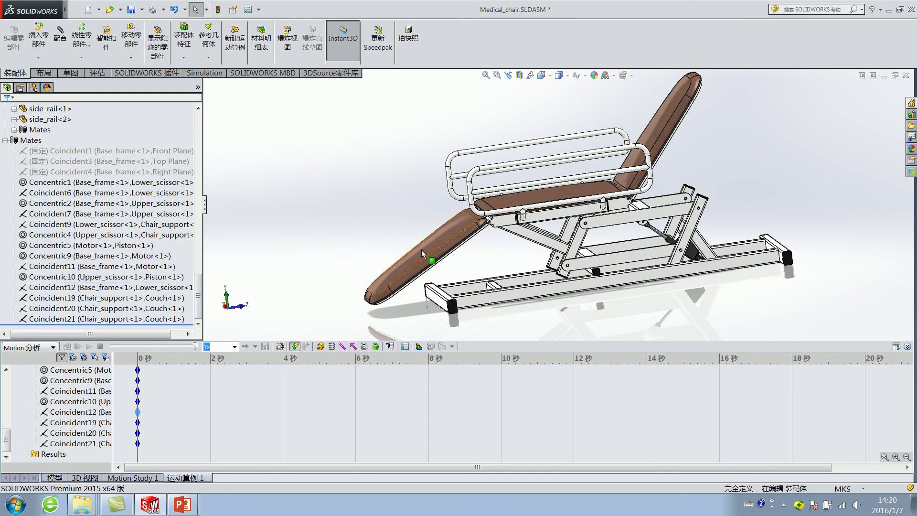
pyautogui.scroll(-3, 597, 215)
pyautogui.scroll(-2, 621, 216)
pyautogui.scroll(3, 640, 225)
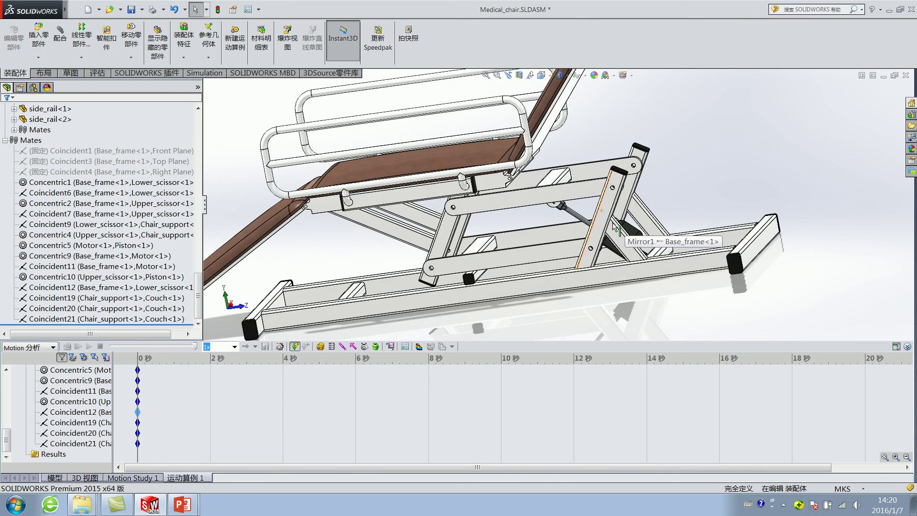
pyautogui.click(581, 221)
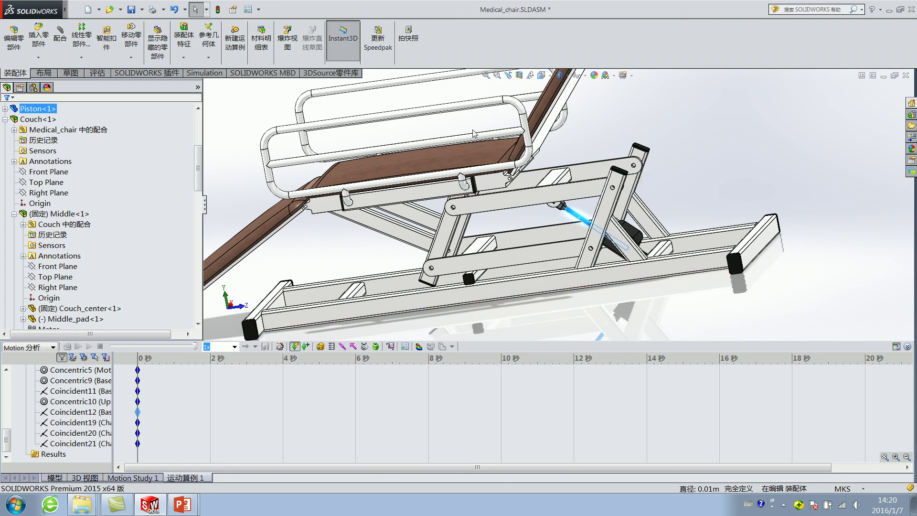
pyautogui.scroll(-3, 590, 153)
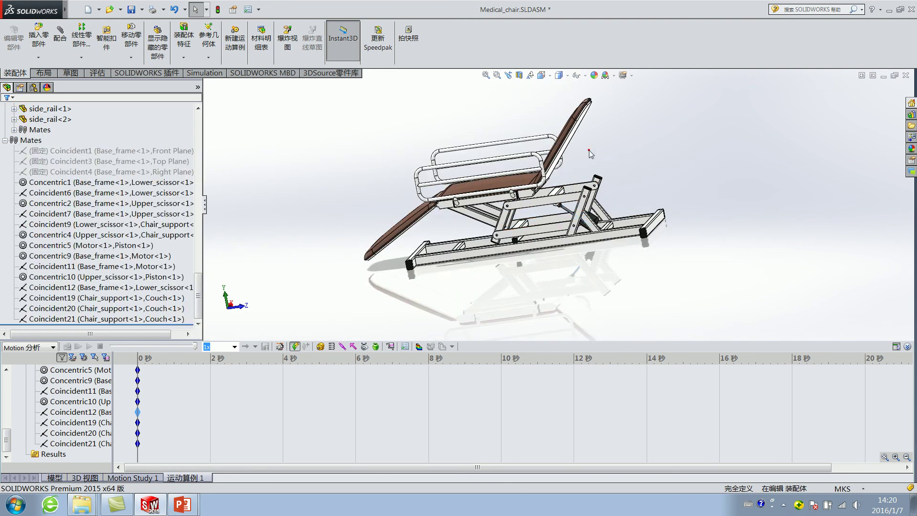
pyautogui.scroll(10, 63, 401)
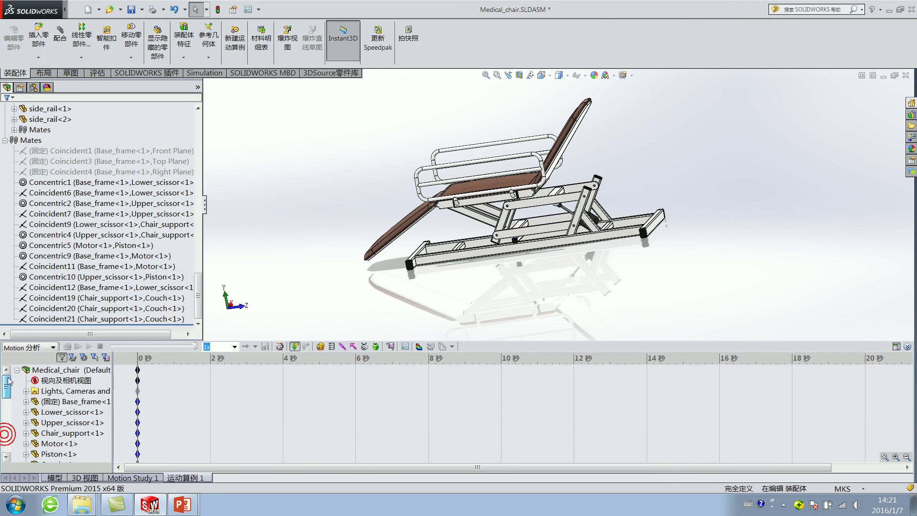
pyautogui.click(69, 390)
pyautogui.keyDown('ctrl'); pyautogui.click(69, 369); pyautogui.keyUp('ctrl')
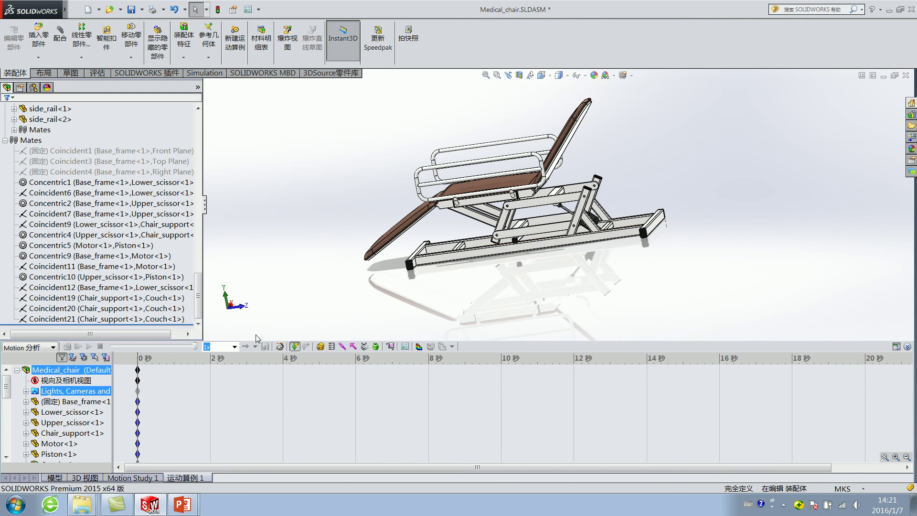
# Add a linear motor placed on the piston face
pyautogui.click(320, 346)
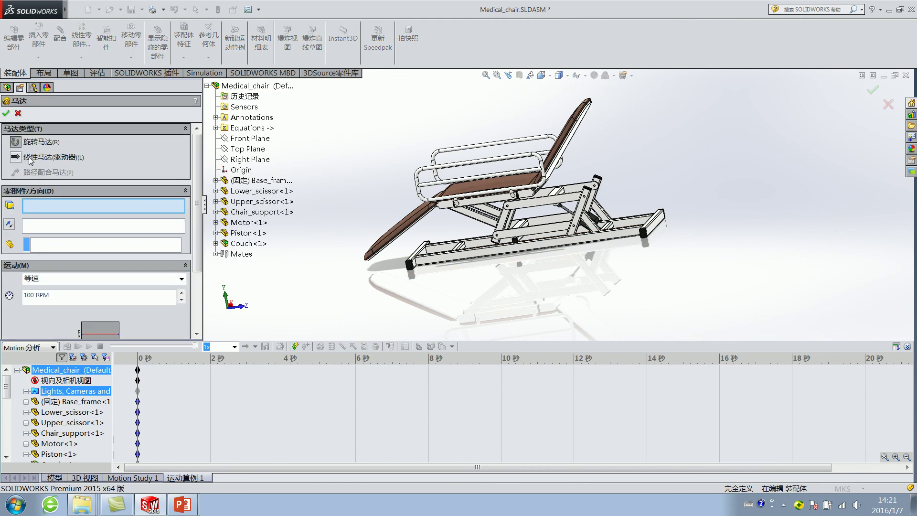
pyautogui.scroll(-2, 620, 196)
pyautogui.scroll(-5, 510, 219)
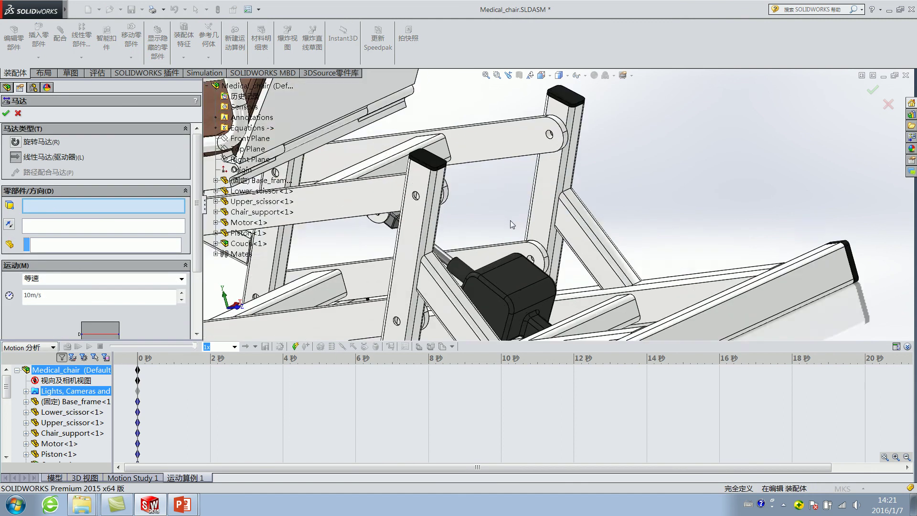
pyautogui.scroll(-5, 429, 268)
pyautogui.click(426, 273)
pyautogui.scroll(2, 460, 279)
pyautogui.scroll(2, 460, 279)
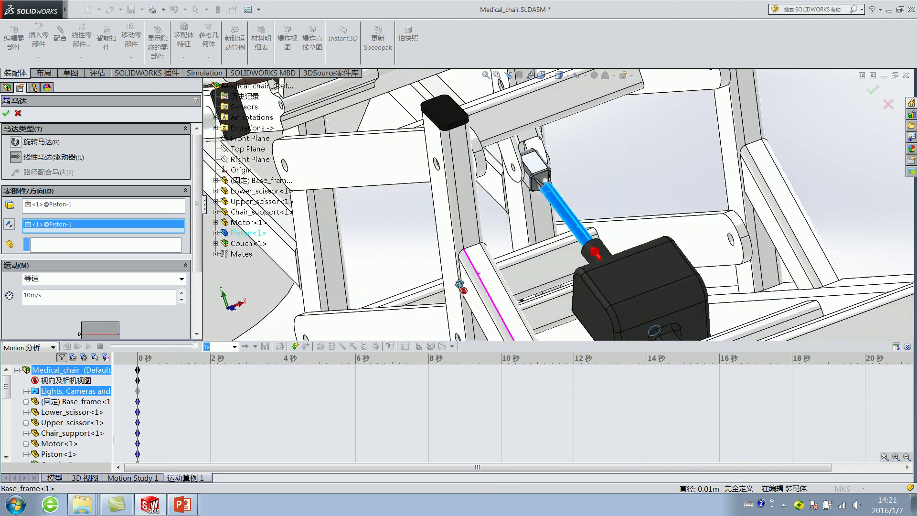
pyautogui.scroll(2, 460, 279)
# Make the motor drive relative to Motor-1 and choose the 线段 segment motion profile
pyautogui.click(55, 243)
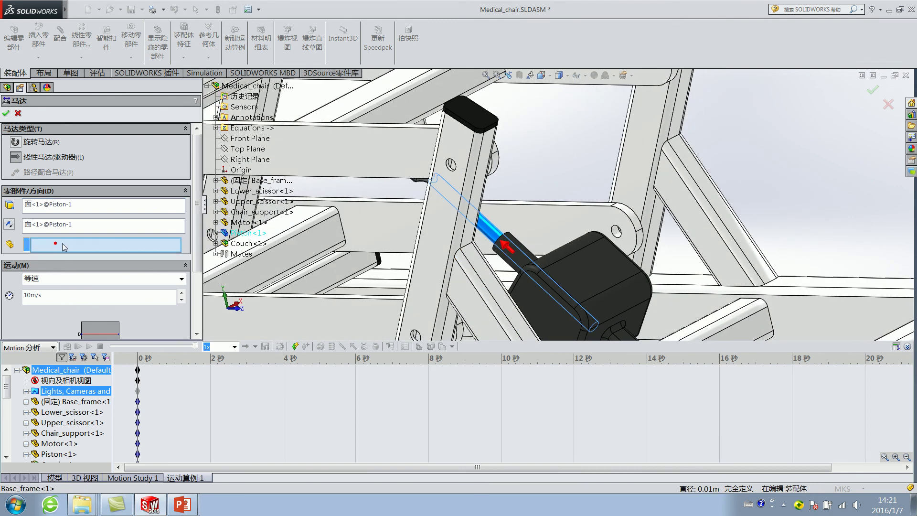
pyautogui.click(591, 270)
pyautogui.scroll(3, 591, 271)
pyautogui.scroll(3, 573, 258)
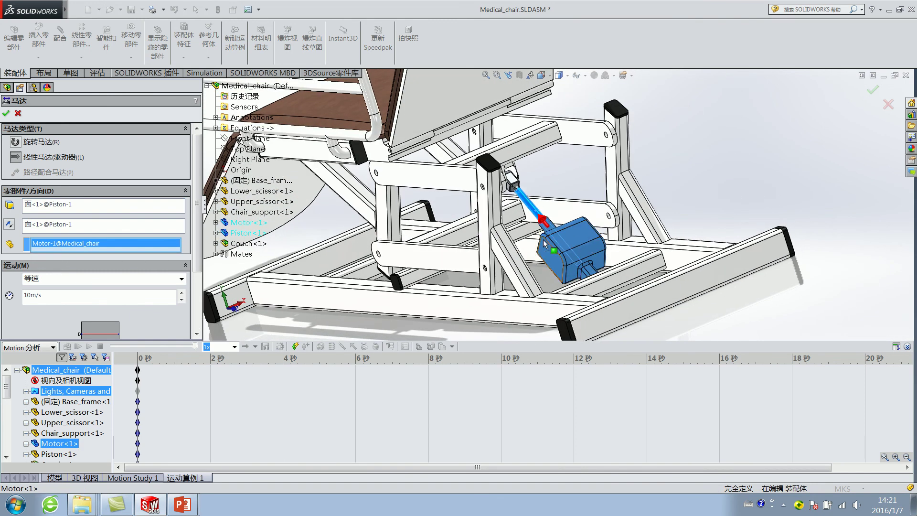
pyautogui.click(102, 282)
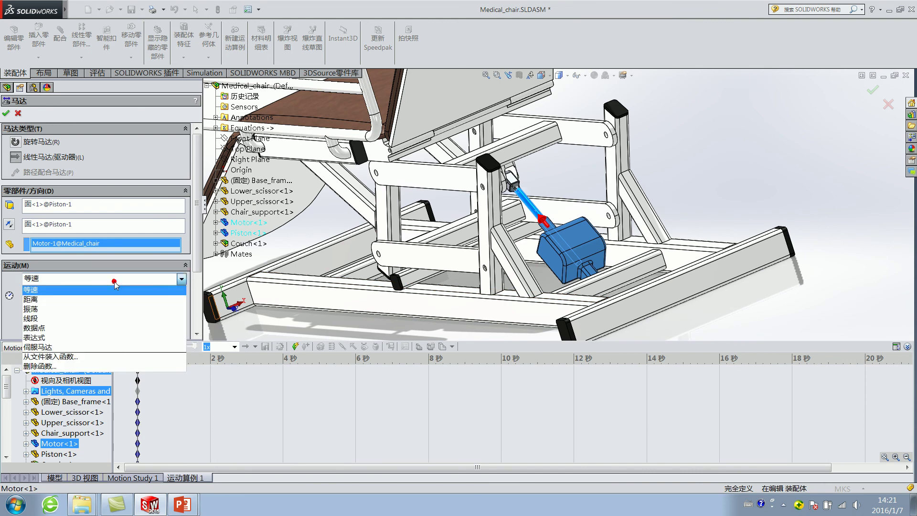
pyautogui.click(51, 319)
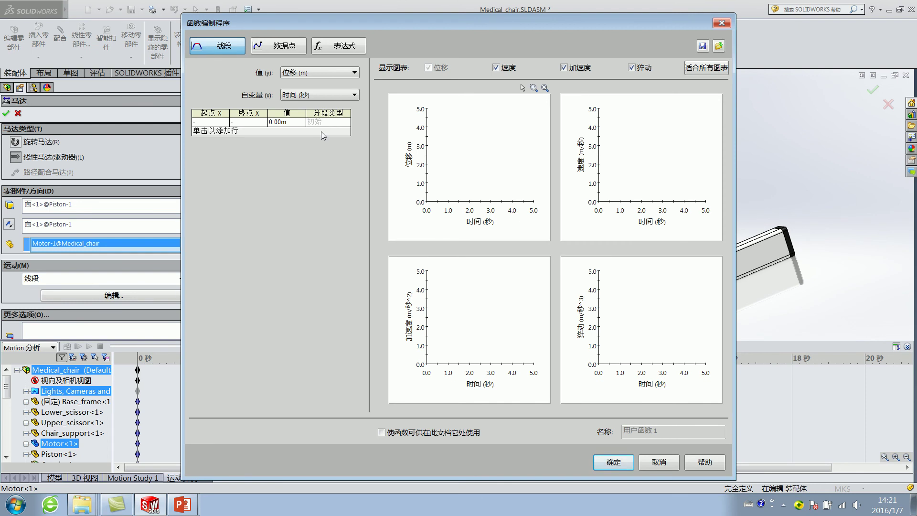
# Enter displacement segments: 0 m until 0.1 s, 0.13 m at 2.1 s, 0 m at 4.1 s
pyautogui.click(305, 73)
pyautogui.click(221, 131)
pyautogui.click(221, 140)
pyautogui.click(241, 131)
pyautogui.write('0.1')
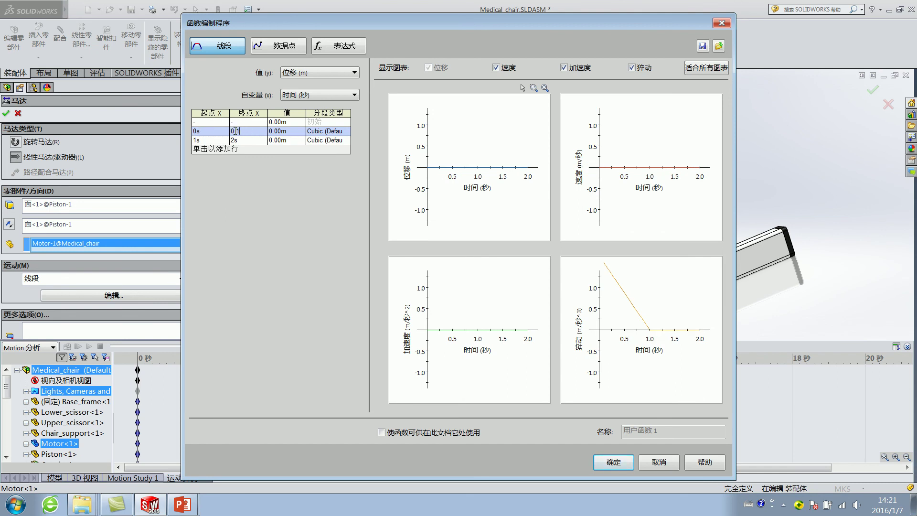
pyautogui.click(221, 138)
pyautogui.write('2.1')
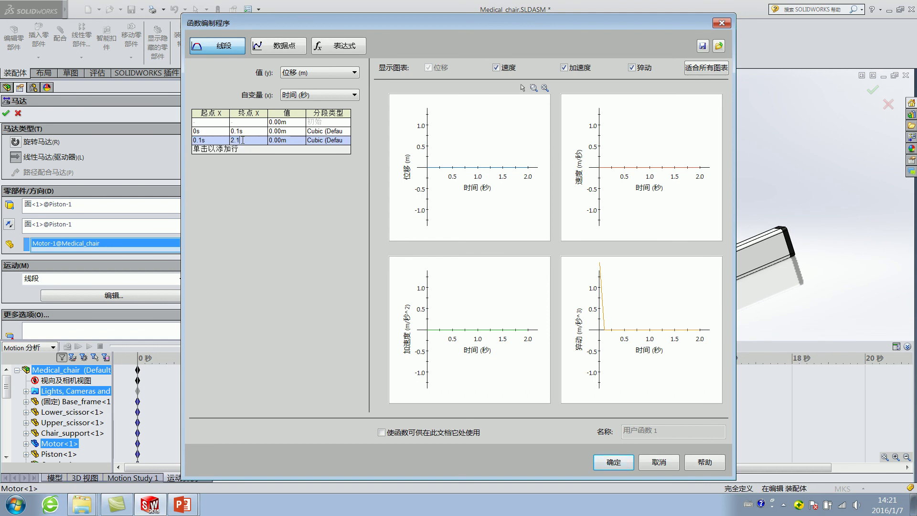
pyautogui.click(275, 140)
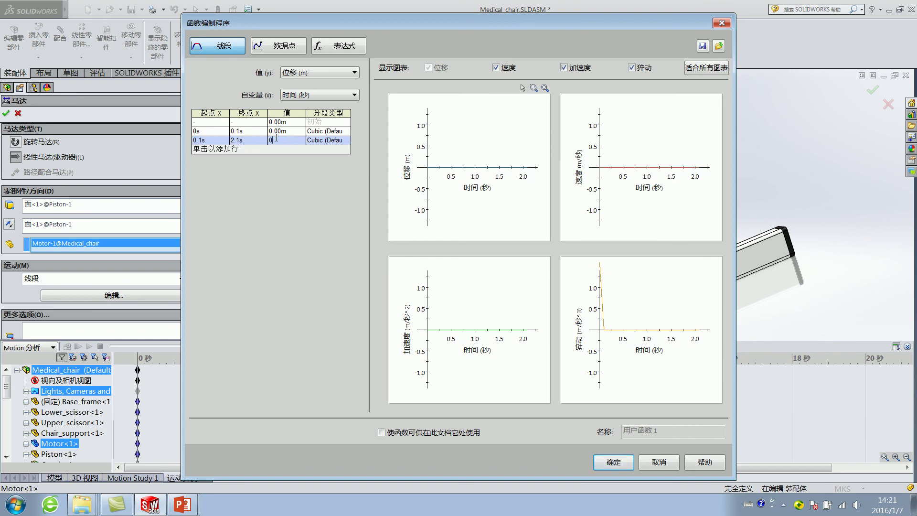
pyautogui.click(245, 149)
pyautogui.write('4.1')
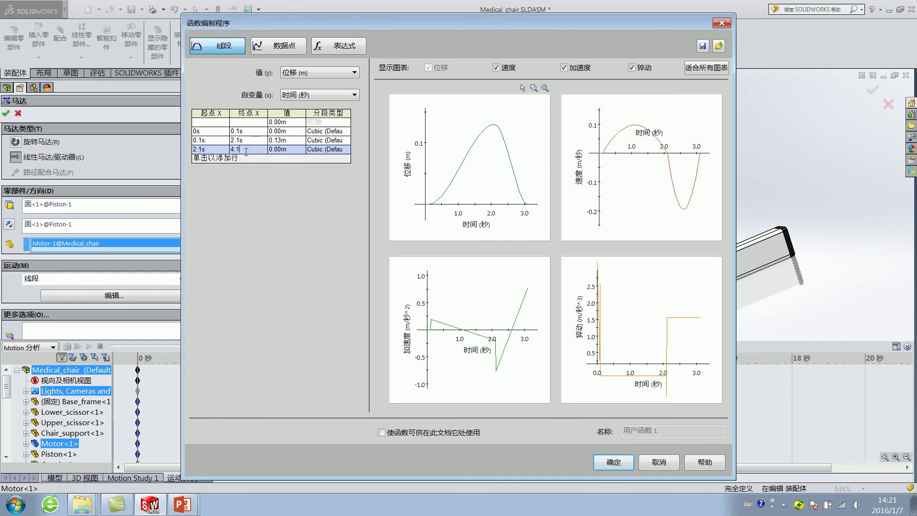
pyautogui.click(295, 152)
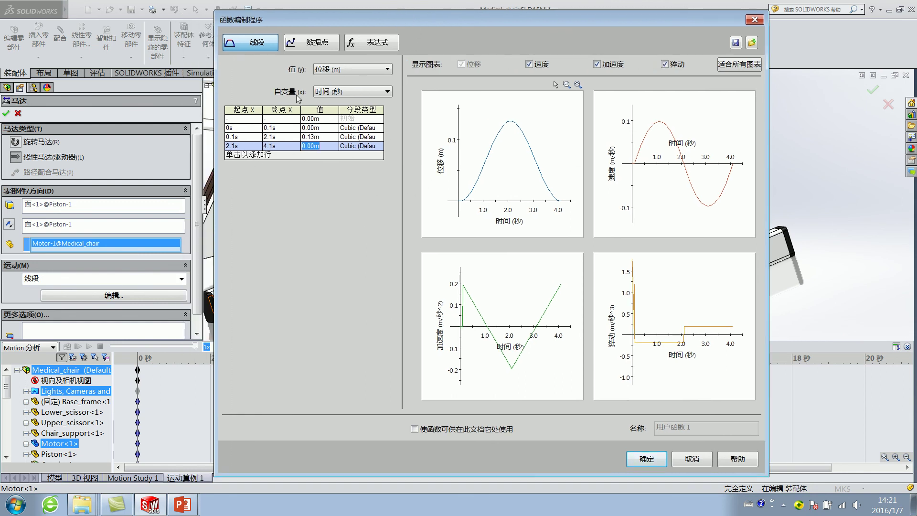
pyautogui.click(647, 458)
# Finish the linear motor, calculate the study, and close the kinematic analysis error
pyautogui.click(10, 113)
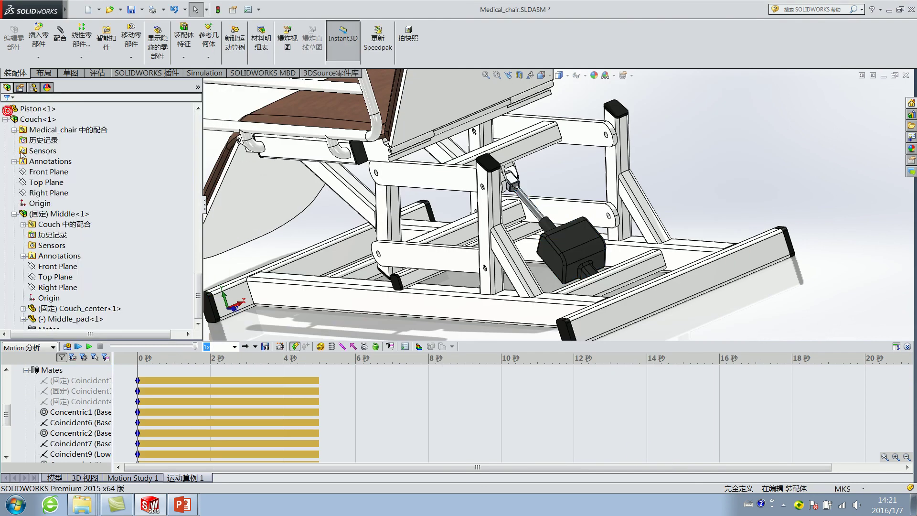
pyautogui.click(73, 349)
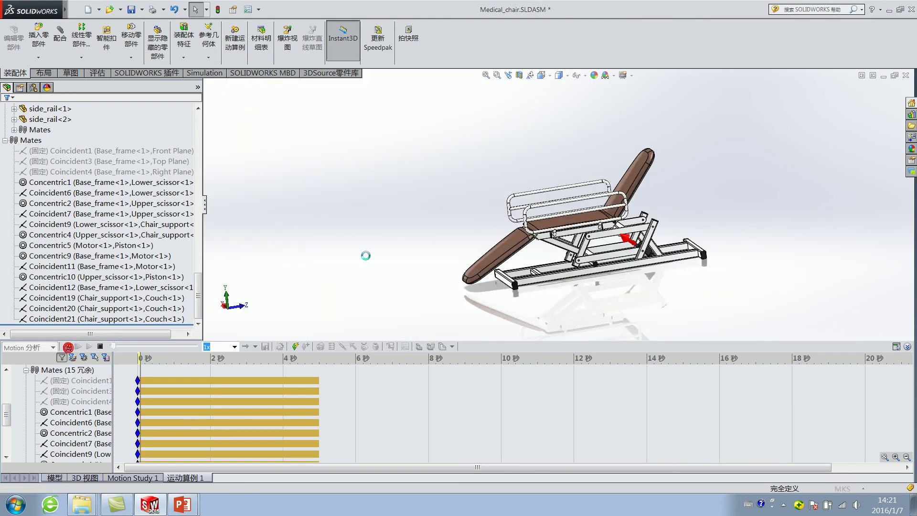
pyautogui.moveTo(704, 260); pyautogui.dragTo(477, 192)
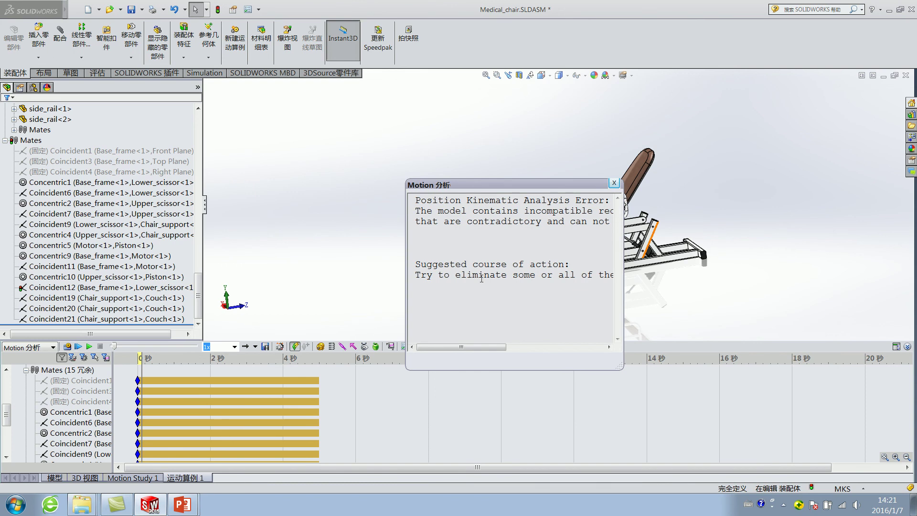
pyautogui.moveTo(414, 264); pyautogui.dragTo(571, 264)
pyautogui.click(572, 264)
pyautogui.click(614, 184)
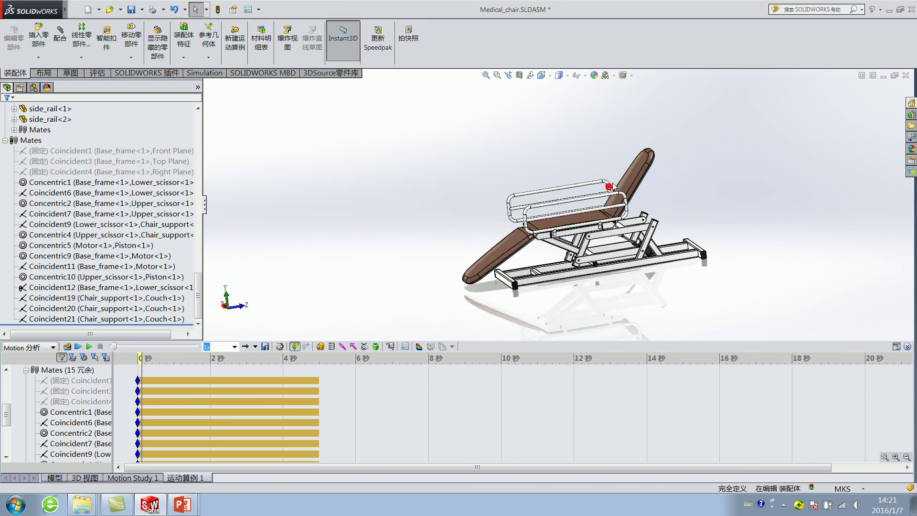
# Inspect the Medical_chair assembly and try dragging the Couch_center part by hand
pyautogui.moveTo(9, 415); pyautogui.dragTo(7, 383)
pyautogui.click(130, 375)
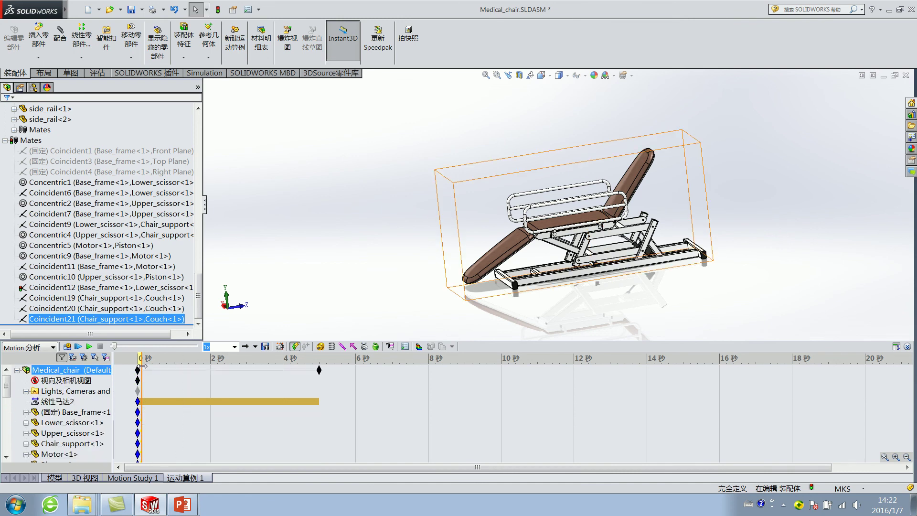
pyautogui.scroll(-3, 590, 256)
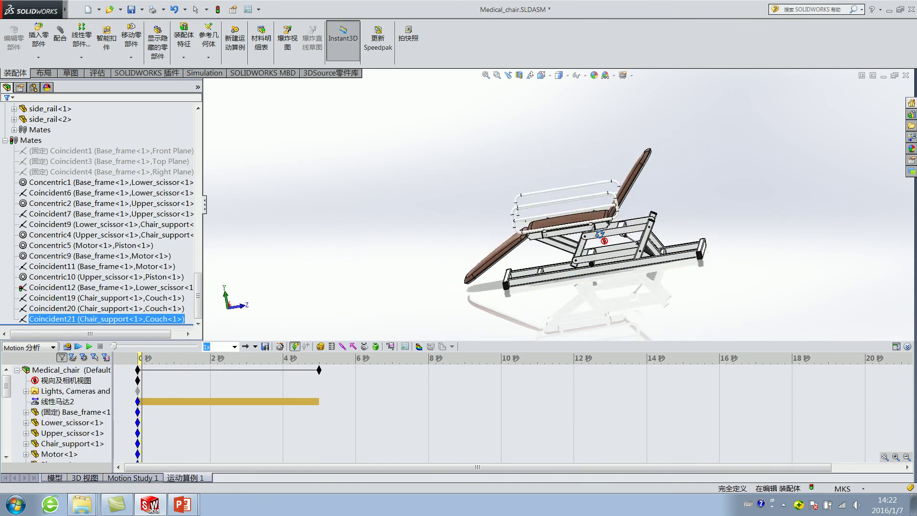
pyautogui.scroll(-3, 590, 257)
pyautogui.scroll(-2, 573, 257)
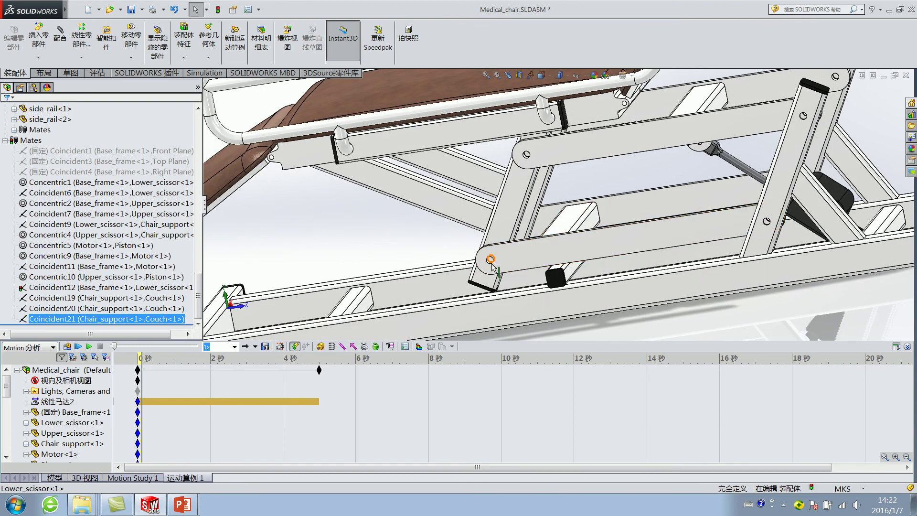
pyautogui.scroll(5, 547, 258)
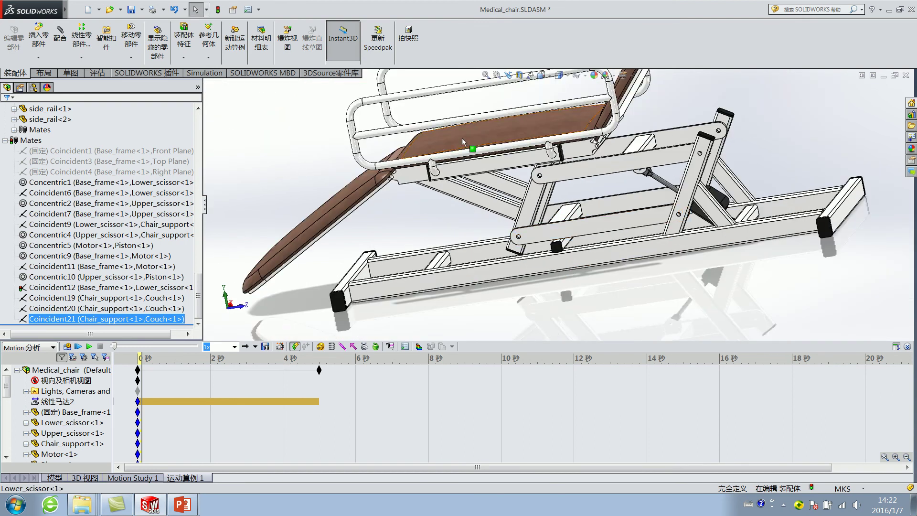
pyautogui.click(446, 175)
pyautogui.scroll(-2, 462, 189)
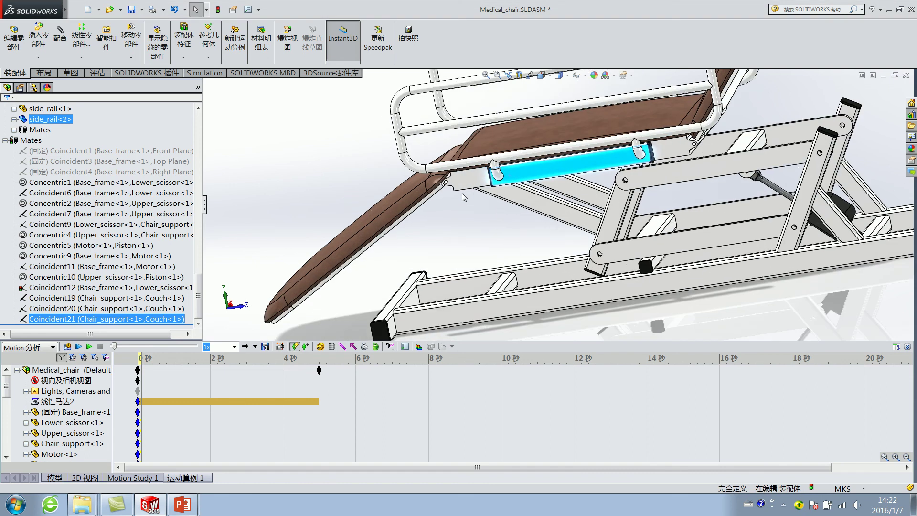
pyautogui.moveTo(464, 184); pyautogui.dragTo(466, 125)
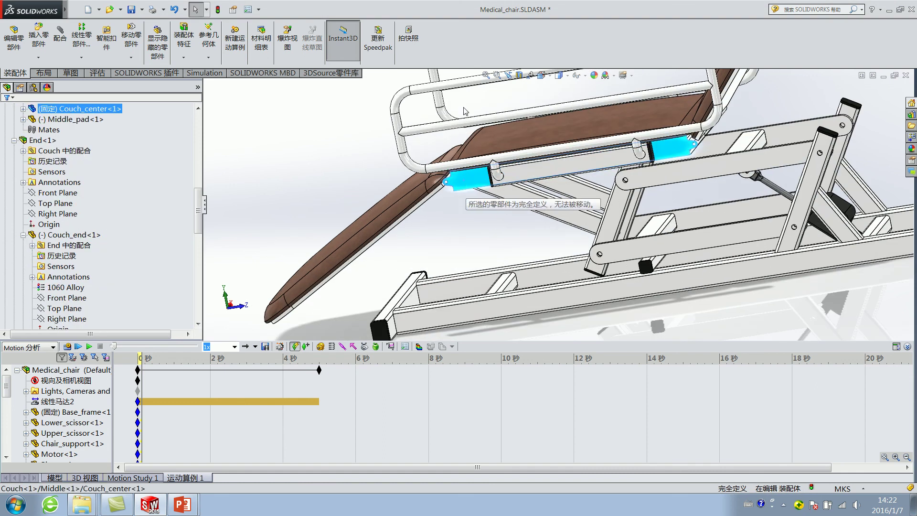
pyautogui.scroll(5, 465, 115)
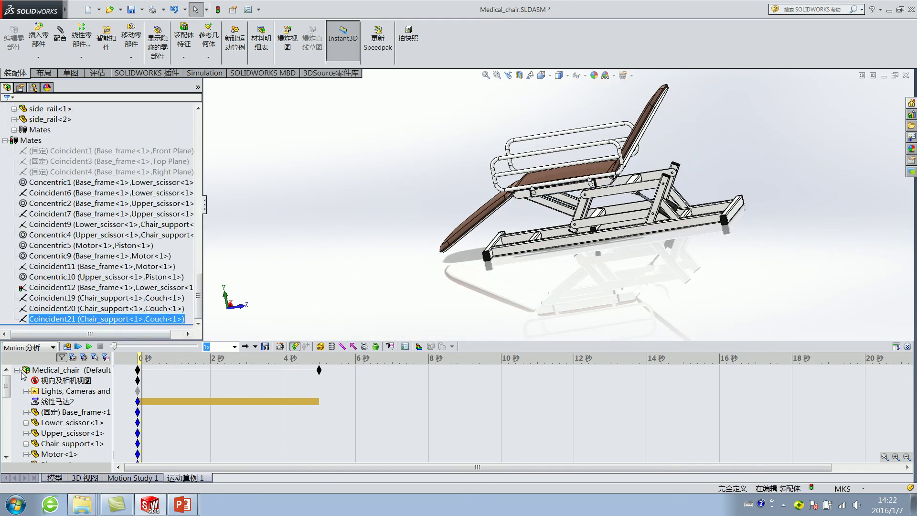
pyautogui.moveTo(5, 387); pyautogui.dragTo(6, 460)
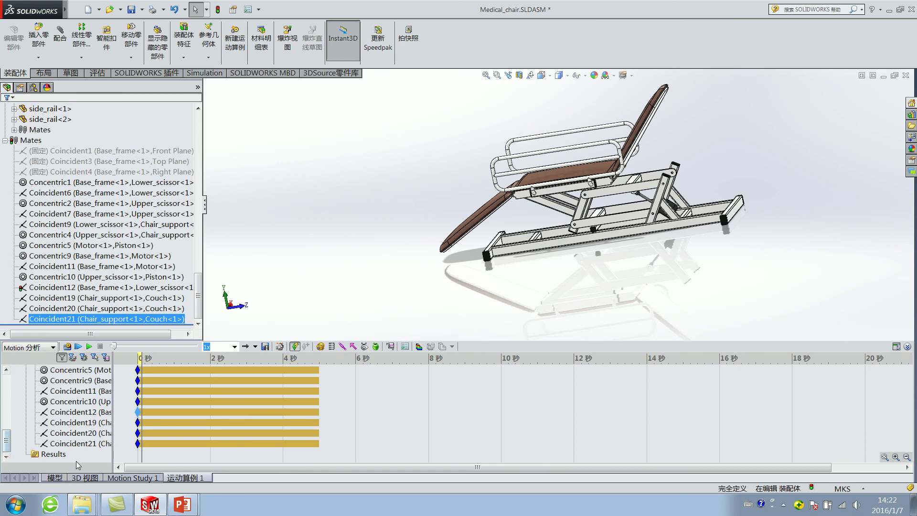
# Add a Coincident12 suppression key at 0.1 s in the timeline and recalculate
pyautogui.click(88, 412)
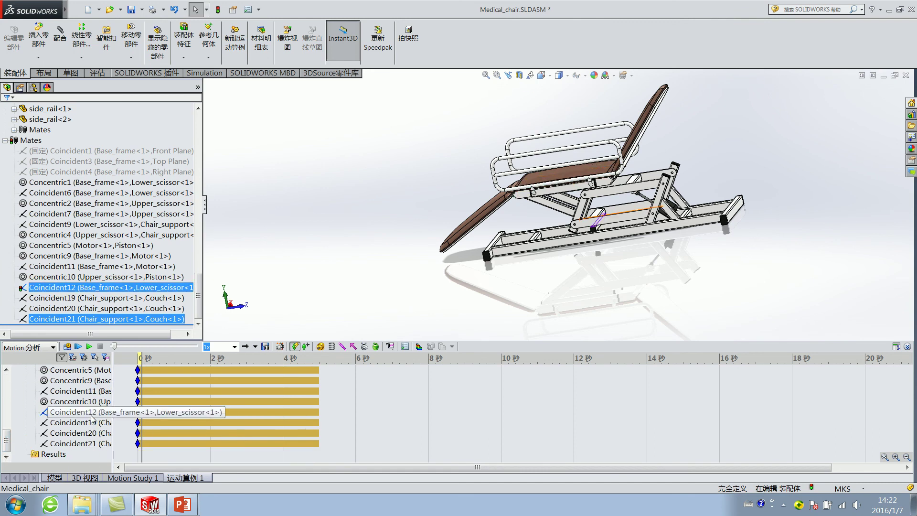
pyautogui.rightClick(152, 413)
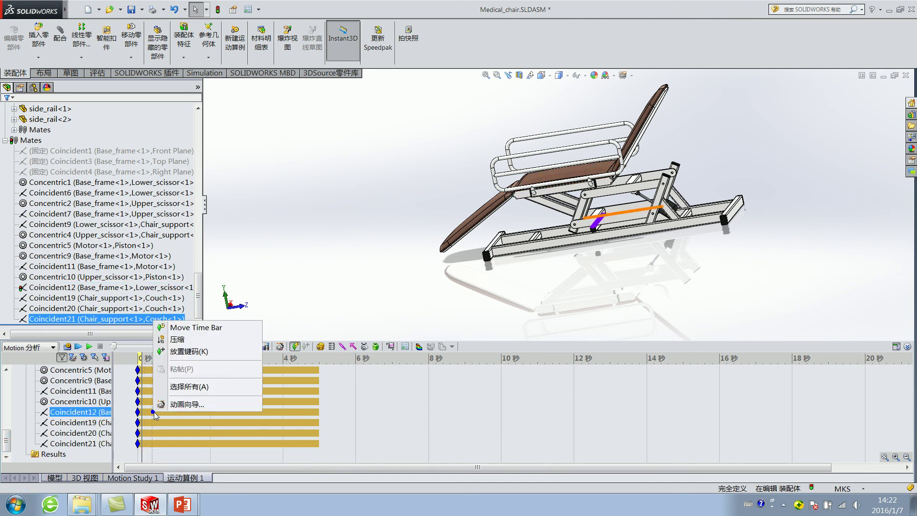
pyautogui.click(79, 414)
pyautogui.rightClick(151, 413)
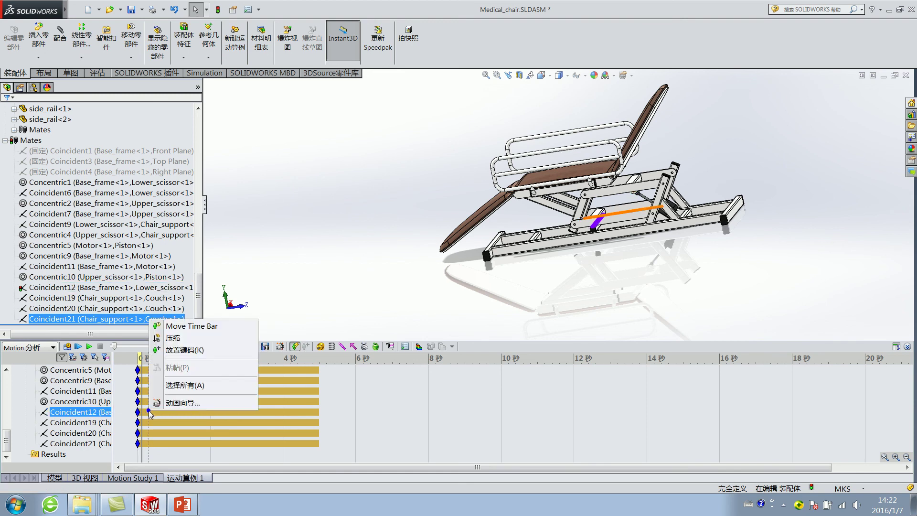
pyautogui.click(168, 339)
pyautogui.rightClick(148, 412)
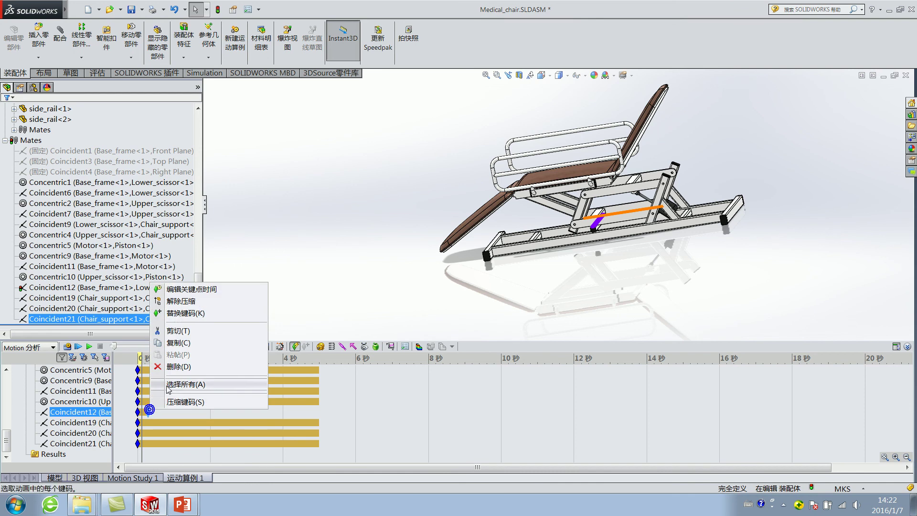
pyautogui.click(178, 289)
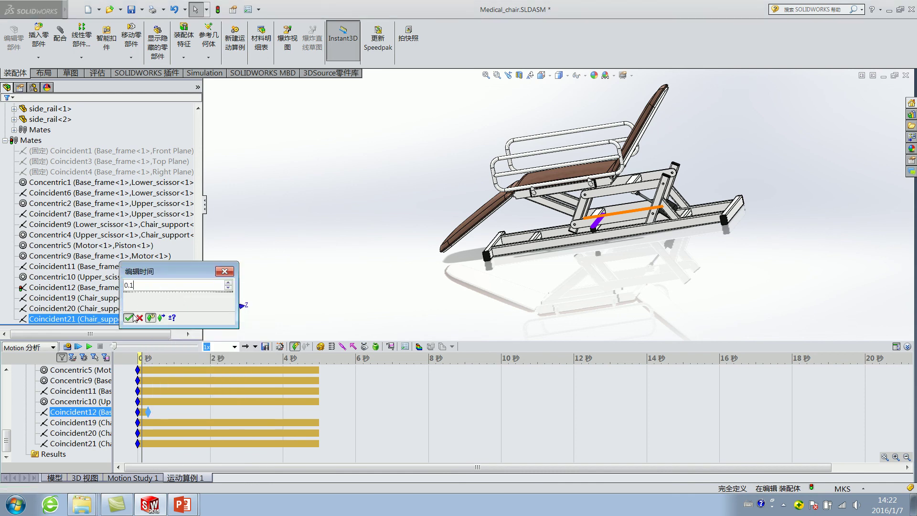
pyautogui.click(130, 318)
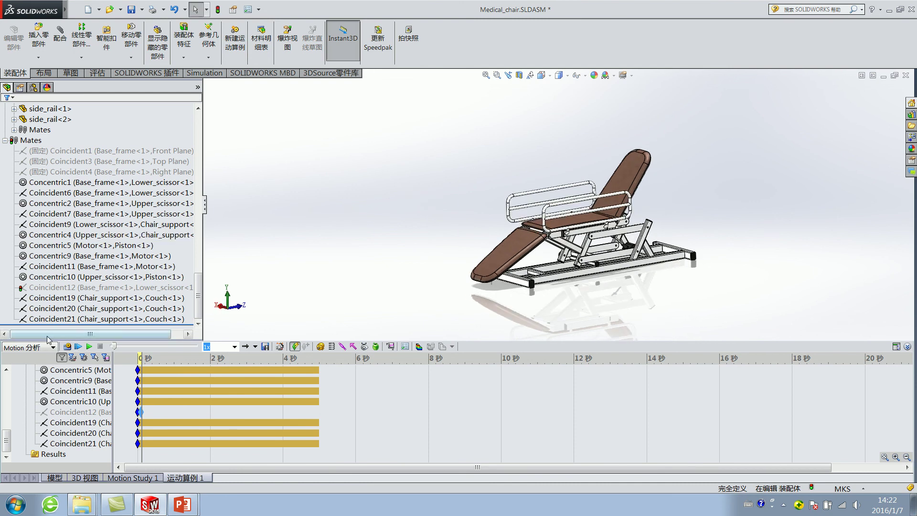
pyautogui.click(68, 347)
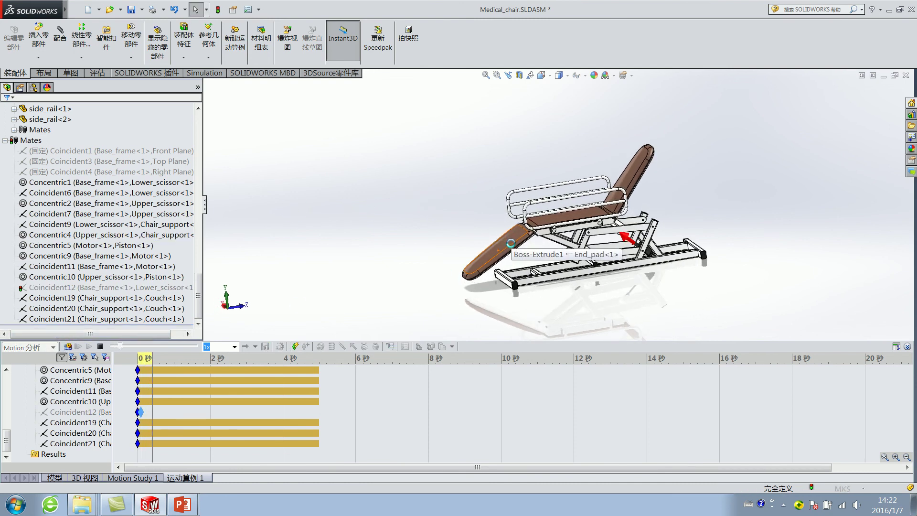
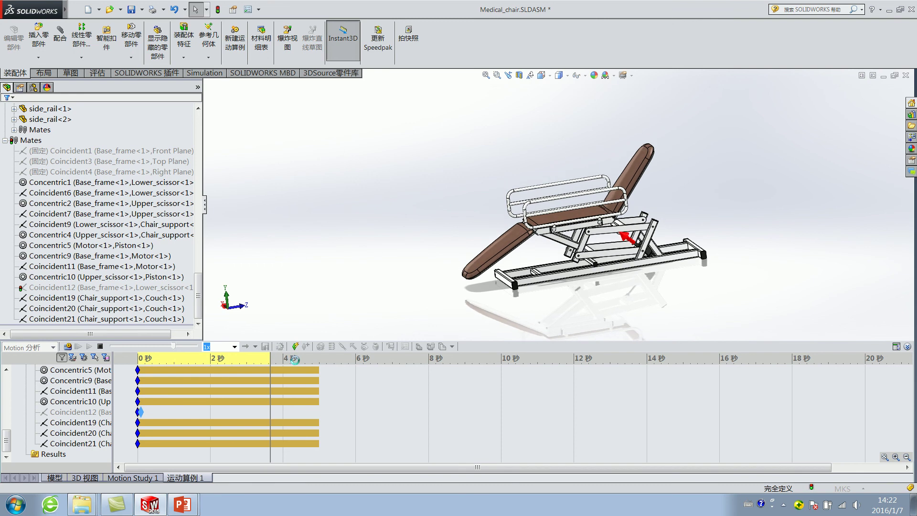
# Stop the calculation, change the motion study end time from 5 to 4.1 seconds, and replay it
pyautogui.click(100, 348)
pyautogui.click(319, 371)
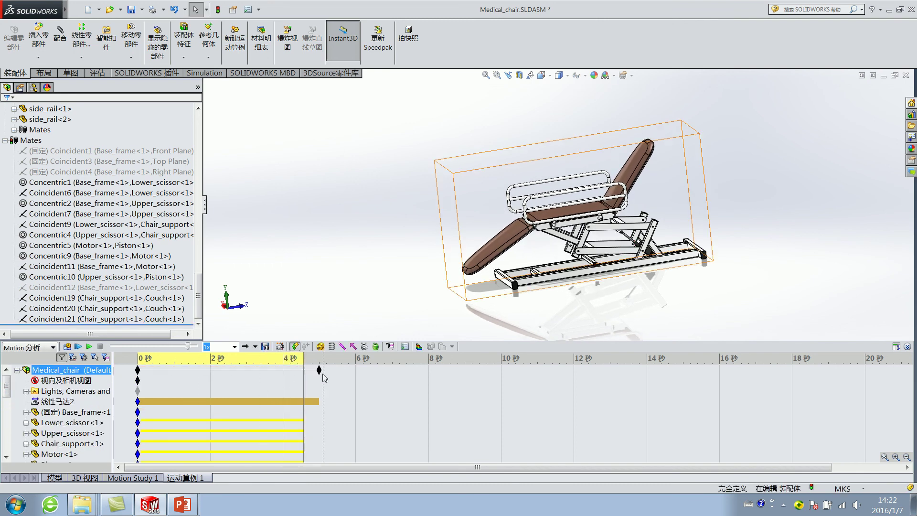
pyautogui.rightClick(319, 371)
pyautogui.click(342, 378)
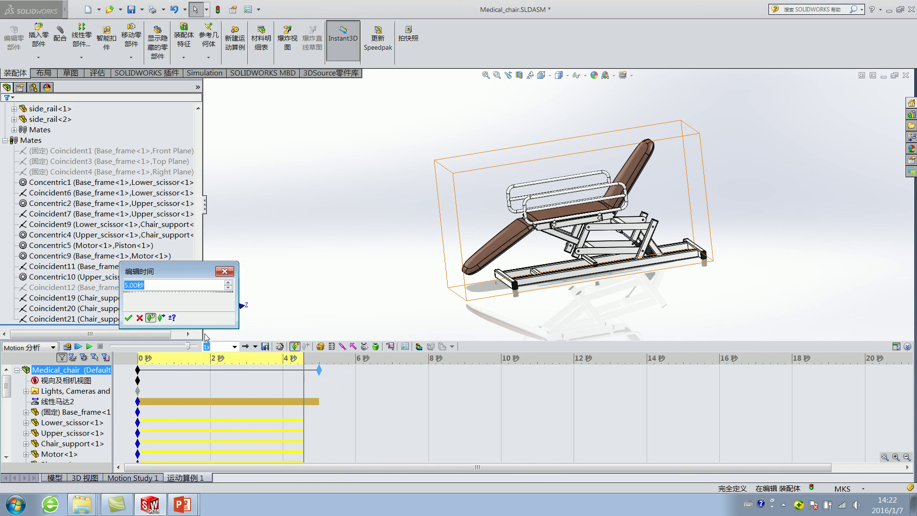
pyautogui.click(129, 318)
pyautogui.click(79, 347)
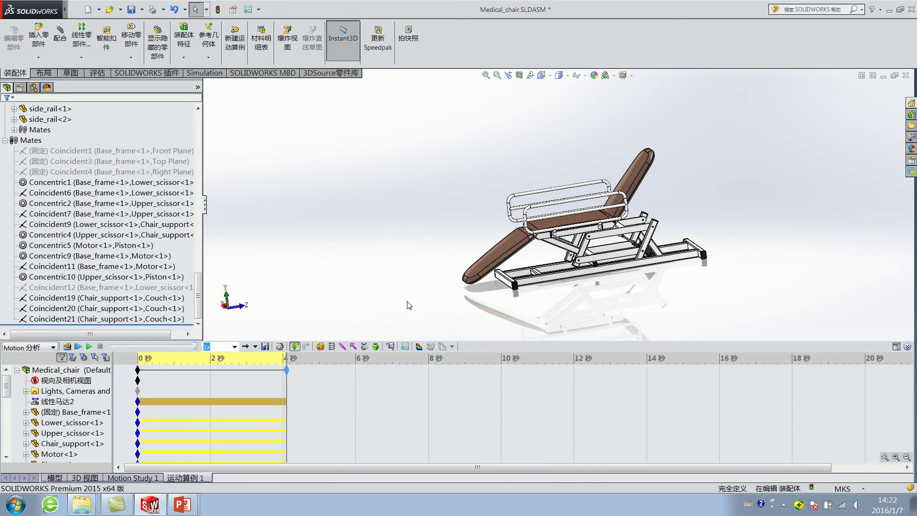
# Start a new result plot of type Linear Displacement, Y Component
pyautogui.click(391, 347)
pyautogui.click(72, 141)
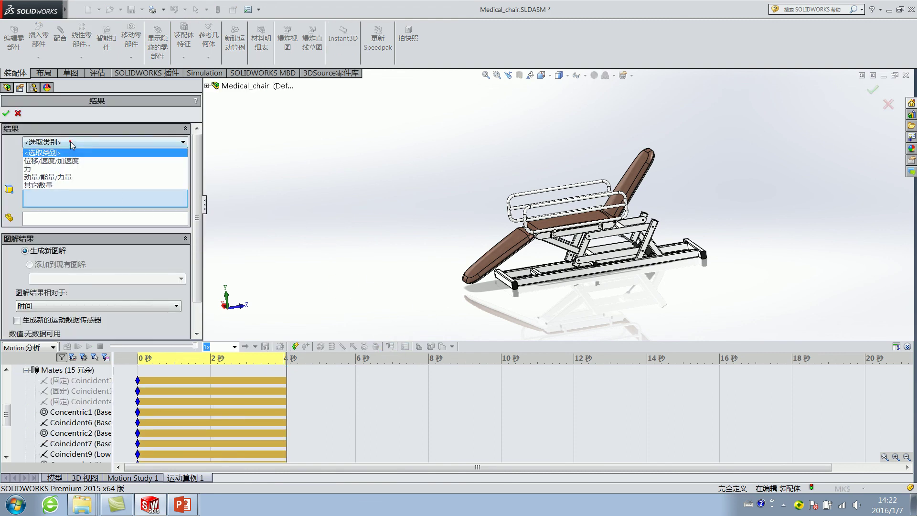
pyautogui.click(58, 163)
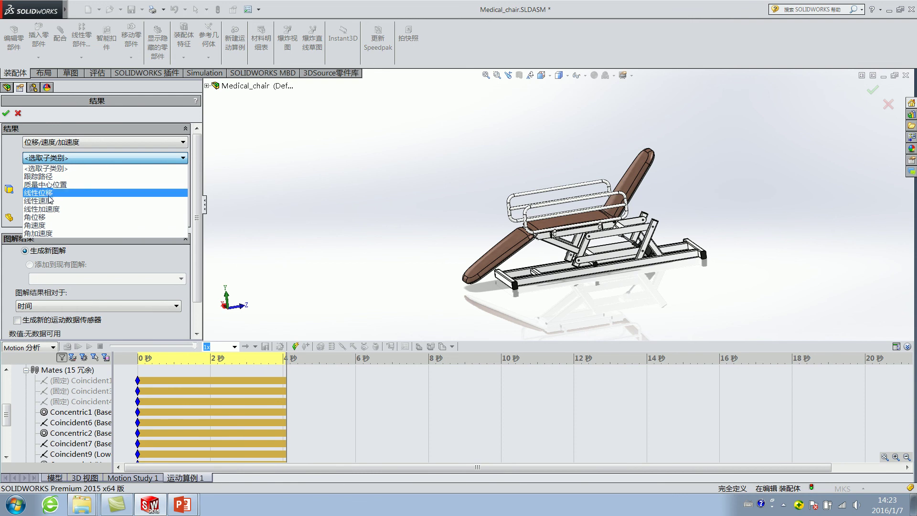
pyautogui.click(48, 193)
pyautogui.click(53, 174)
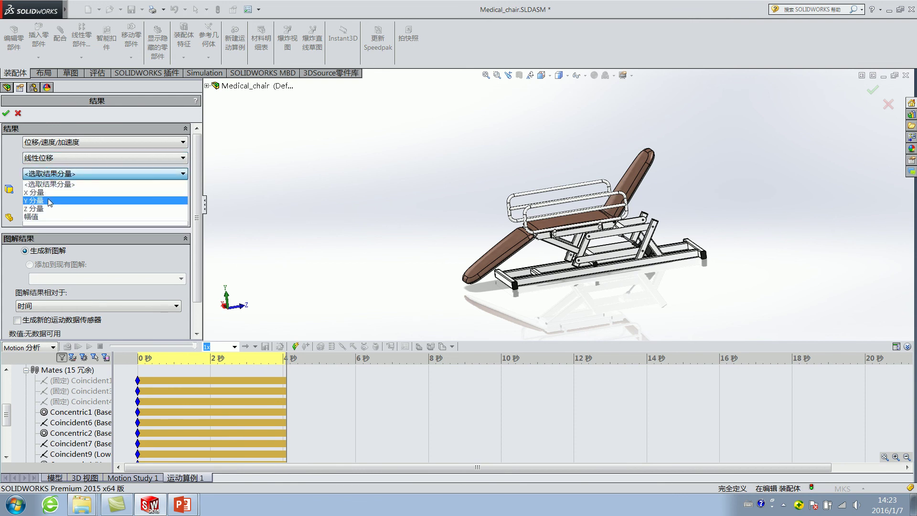
pyautogui.click(50, 200)
pyautogui.scroll(-5, 597, 204)
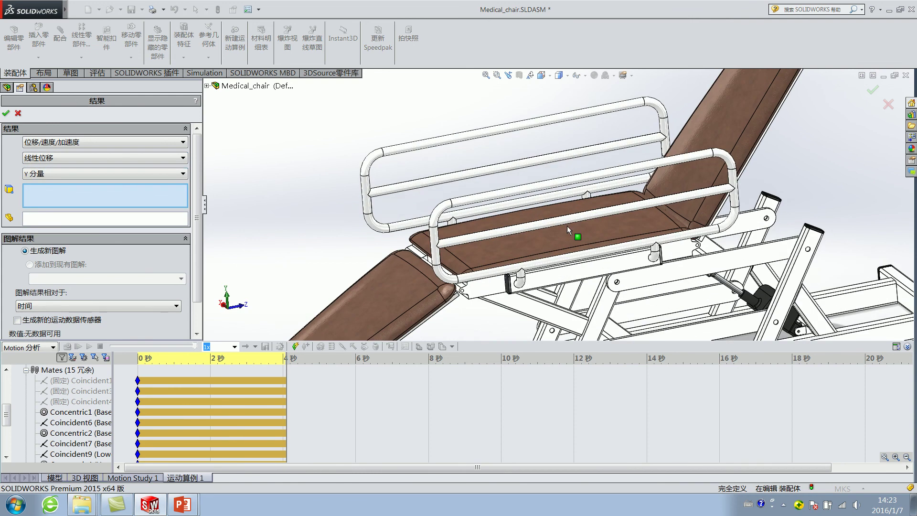
# Track the middle pad face relative to Base_frame and generate the displacement plot
pyautogui.click(564, 236)
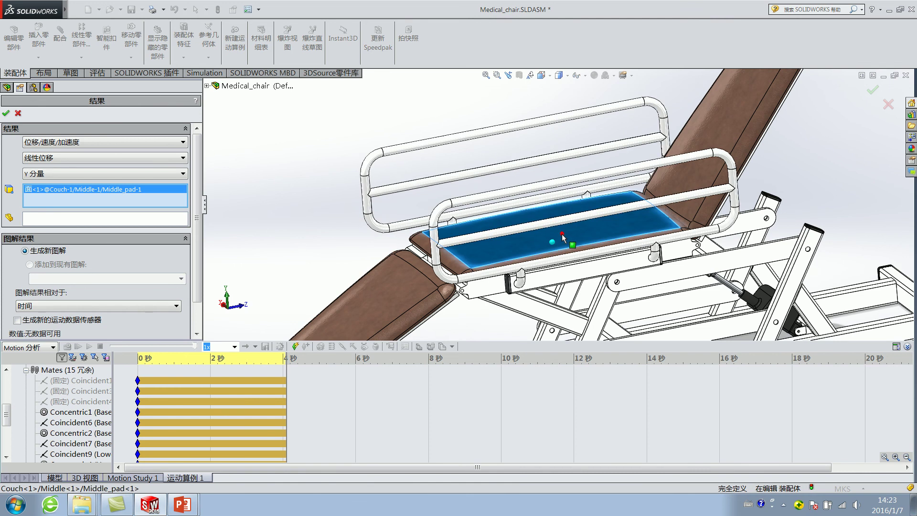
pyautogui.click(94, 213)
pyautogui.scroll(5, 525, 215)
pyautogui.scroll(-4, 590, 288)
pyautogui.click(591, 289)
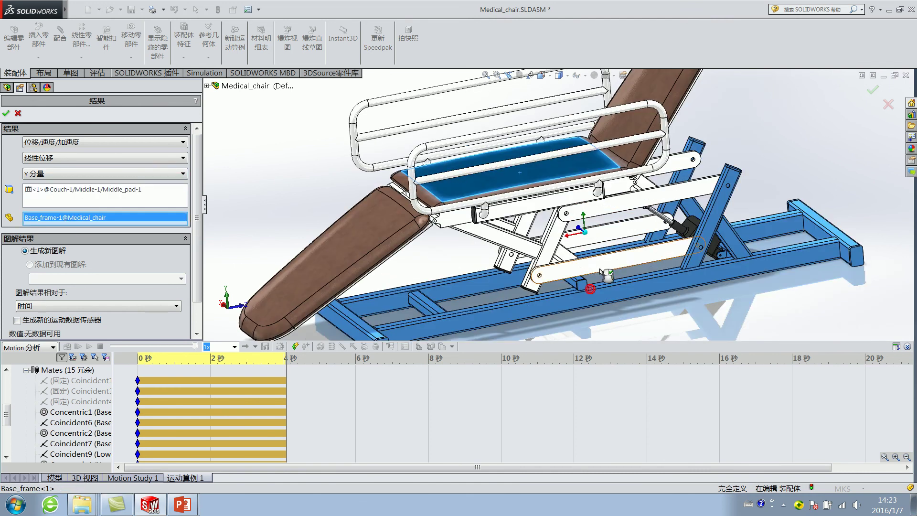
pyautogui.scroll(3, 590, 288)
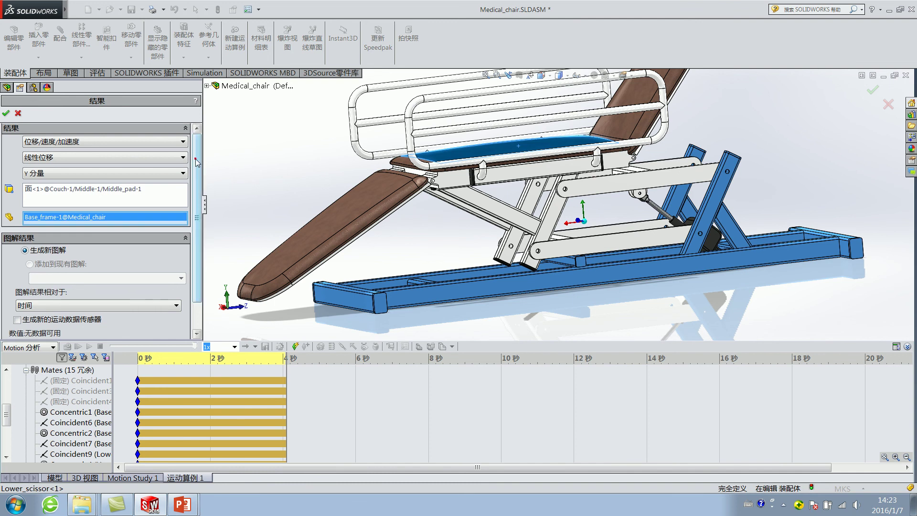
pyautogui.scroll(-1, 143, 230)
pyautogui.click(5, 113)
pyautogui.moveTo(598, 212); pyautogui.dragTo(451, 211)
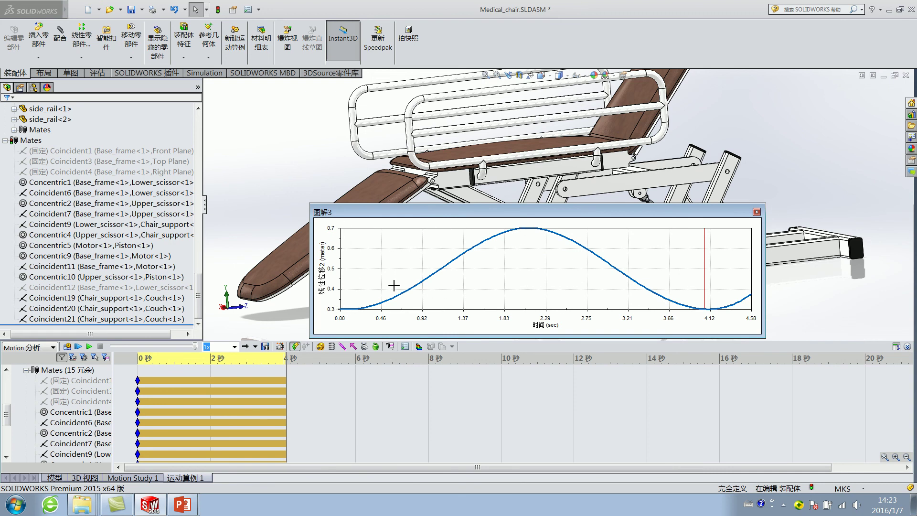
# Close the 图解3 Y-displacement plot and zoom out to show the whole chair
pyautogui.scroll(1, 552, 191)
pyautogui.click(756, 212)
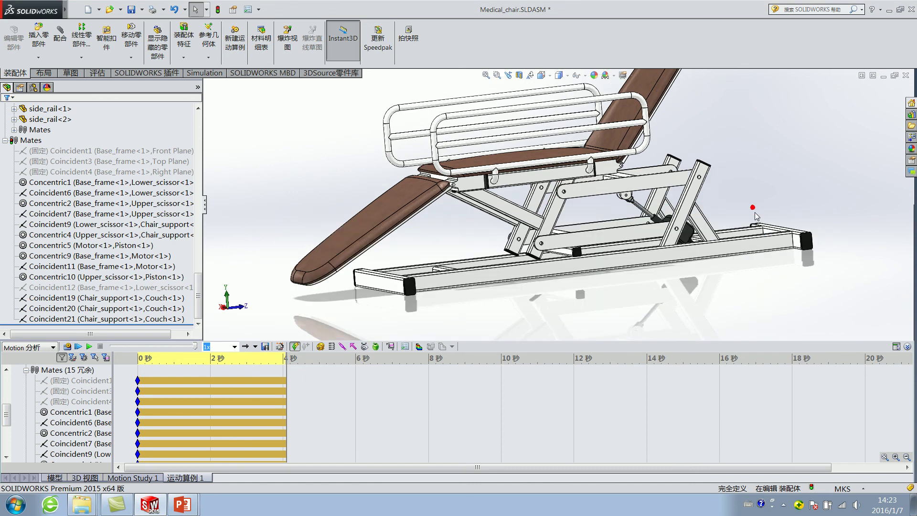
pyautogui.scroll(2, 569, 324)
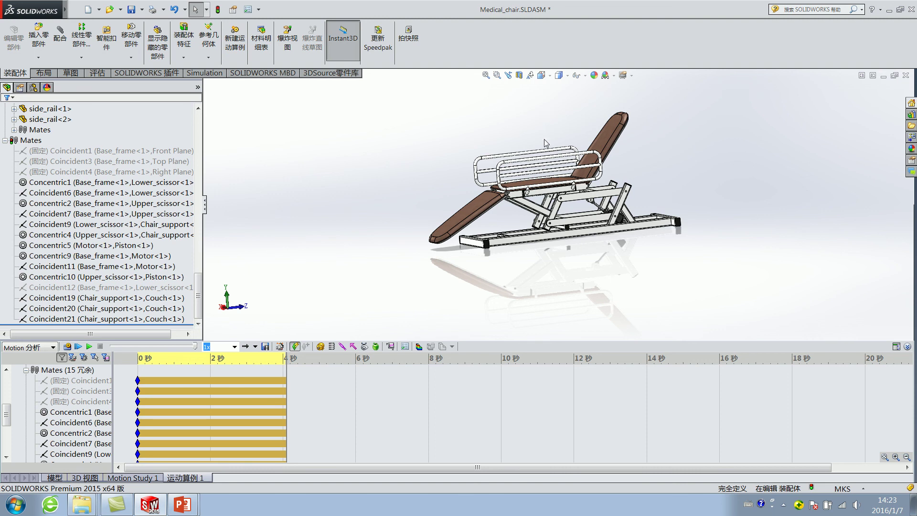
pyautogui.moveTo(182, 504)
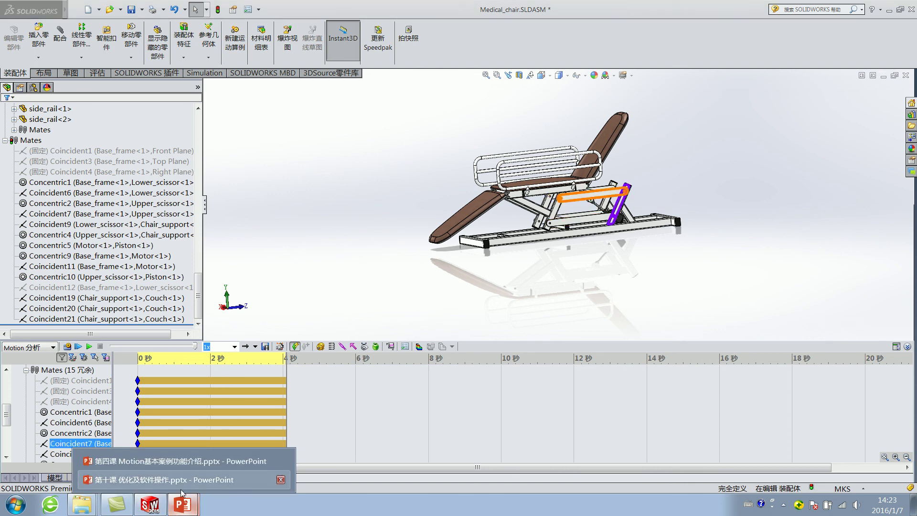
# Insert a new slide after slide 15 in the Motion lesson deck and delete both placeholders
pyautogui.click(204, 460)
pyautogui.click(250, 267)
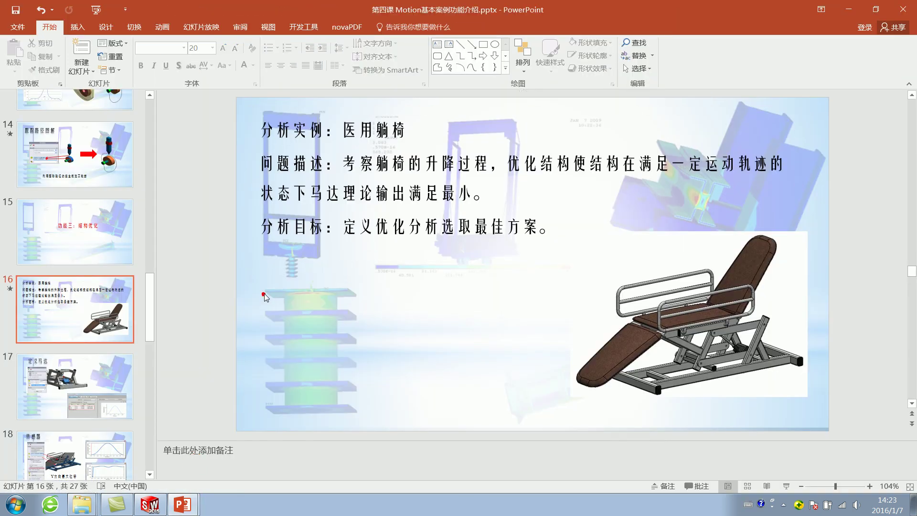
pyautogui.click(98, 271)
pyautogui.rightClick(97, 270)
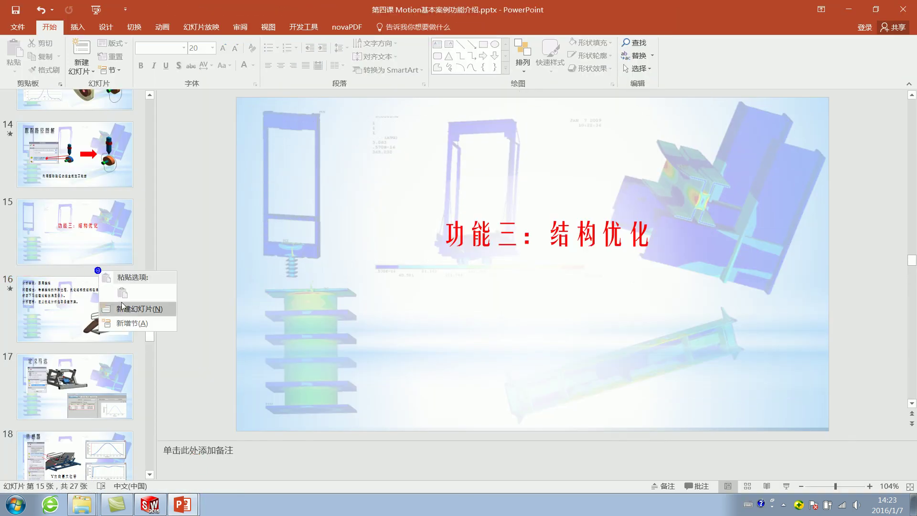
pyautogui.click(133, 313)
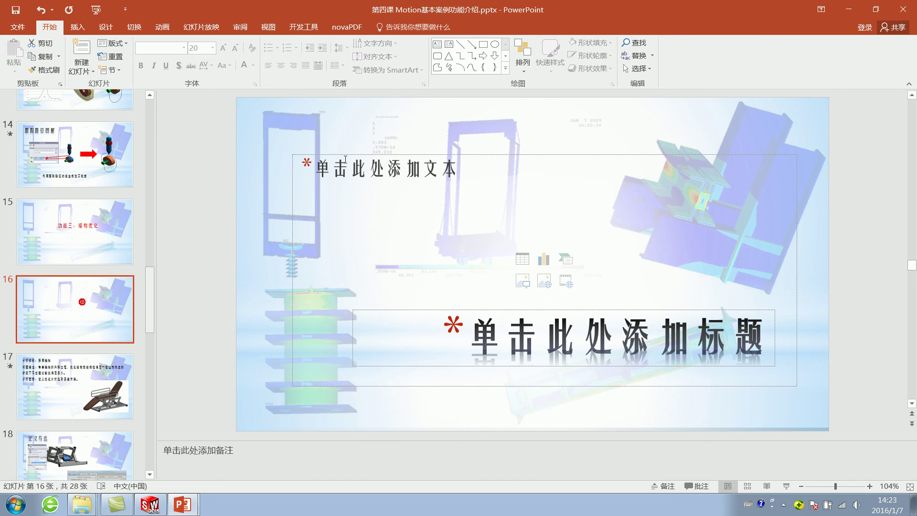
pyautogui.click(348, 156)
pyautogui.press('Delete')
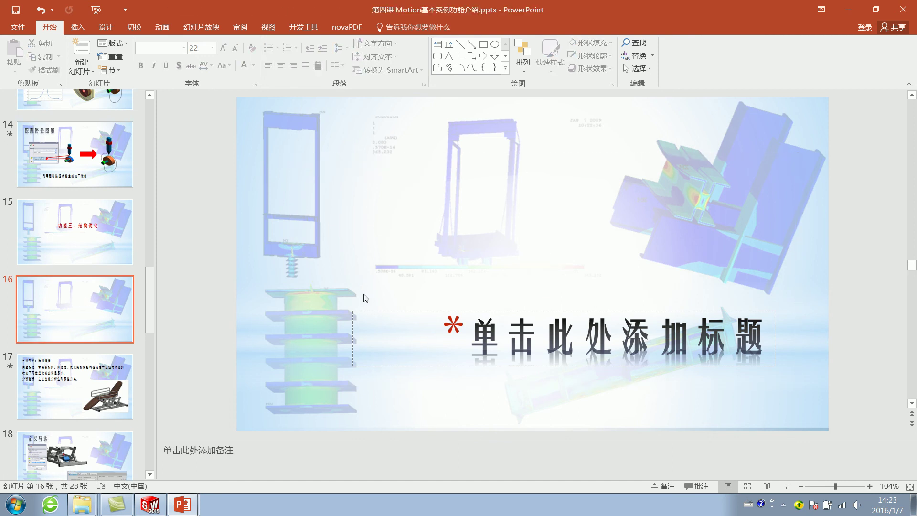
pyautogui.click(365, 310)
pyautogui.press('Delete')
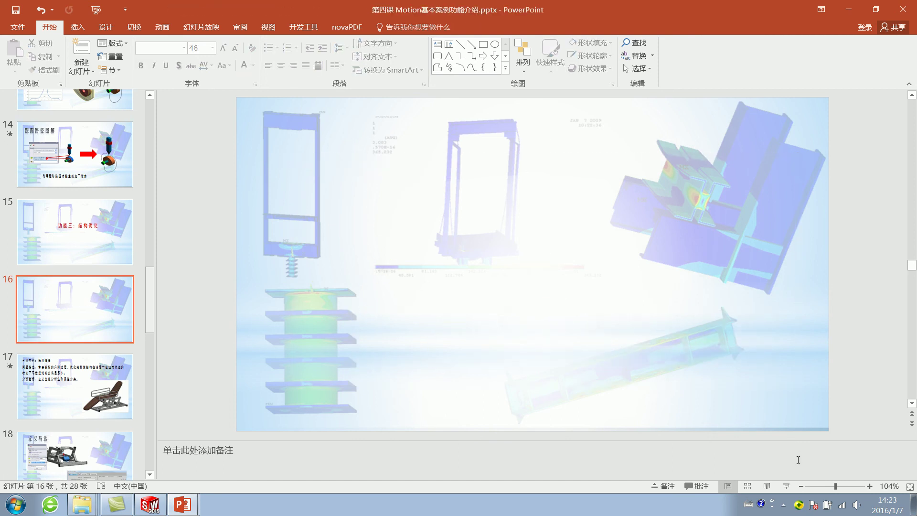
# Present the new slide full screen, pick the felt-tip pen, then exit the show
pyautogui.click(787, 486)
pyautogui.rightClick(480, 226)
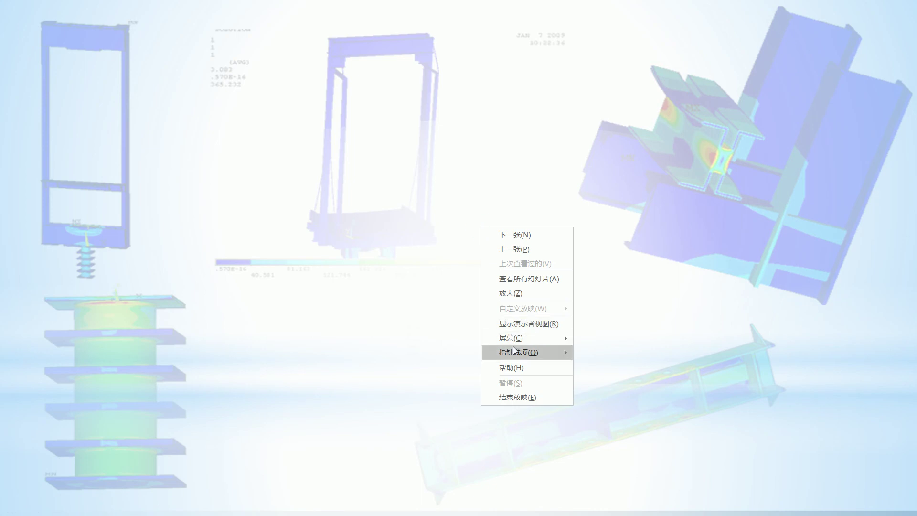
pyautogui.moveTo(527, 352)
pyautogui.click(608, 368)
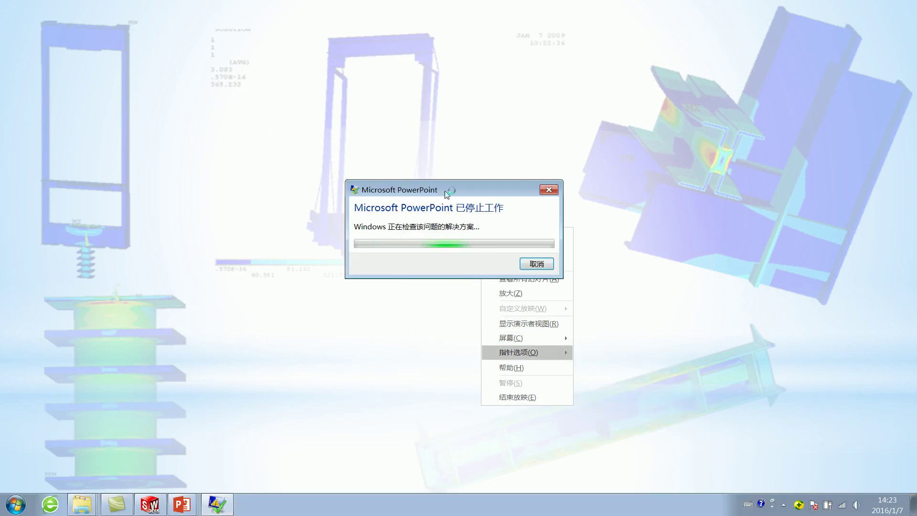
pyautogui.click(535, 264)
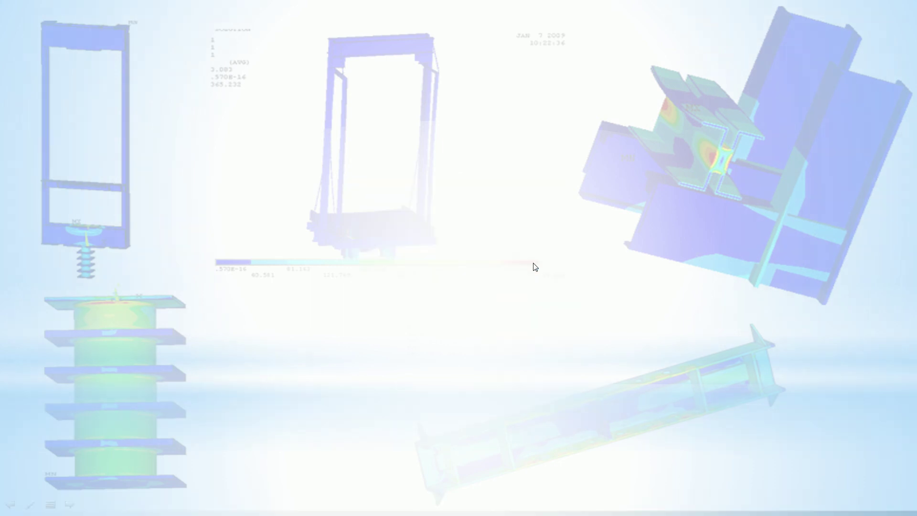
pyautogui.rightClick(484, 211)
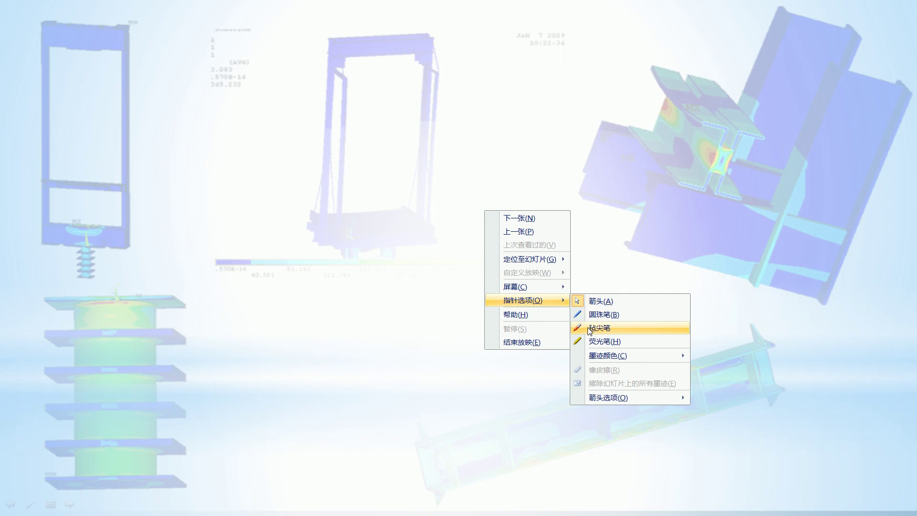
pyautogui.click(599, 328)
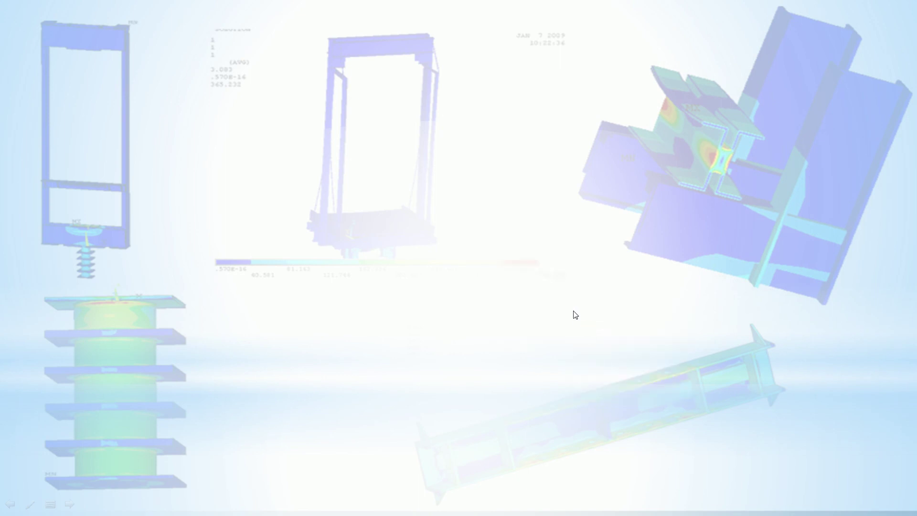
pyautogui.press('Escape')
pyautogui.click(772, 503)
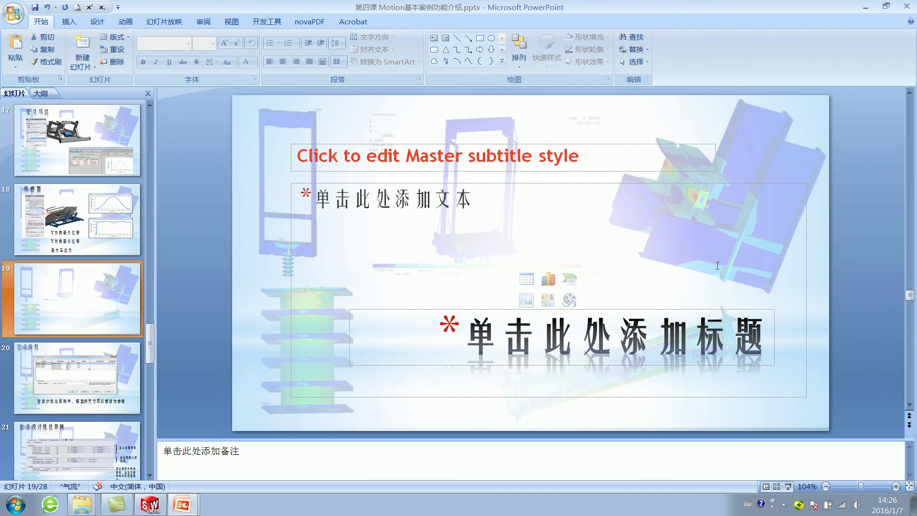
# Restart the slide show with a red pen and draw two horizontal lines
pyautogui.click(788, 486)
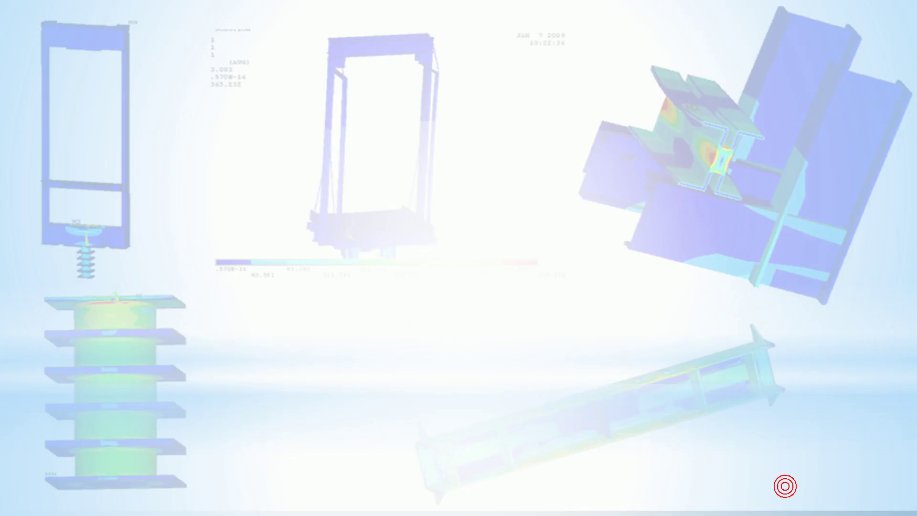
pyautogui.rightClick(295, 175)
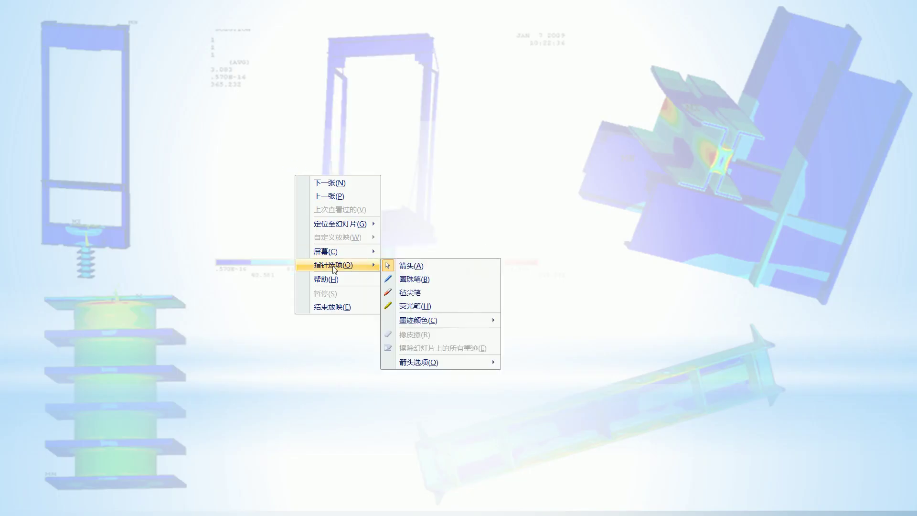
pyautogui.click(434, 289)
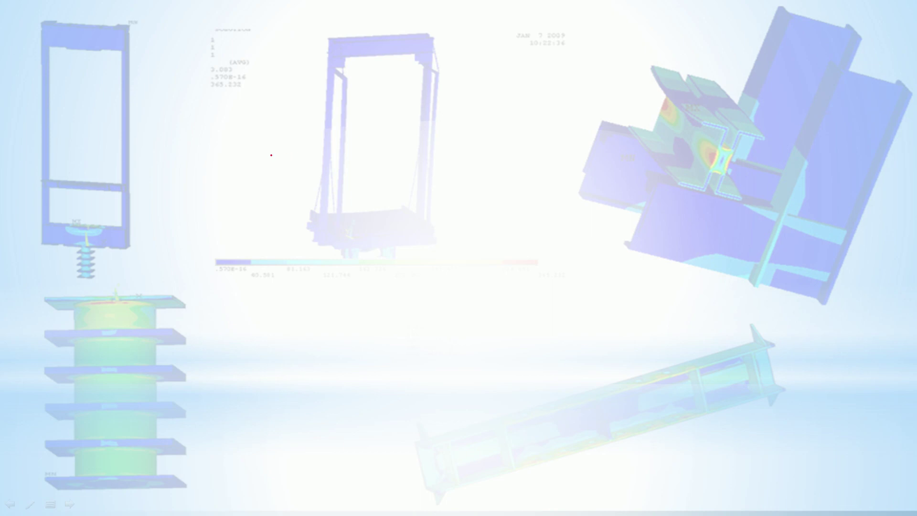
pyautogui.moveTo(225, 141); pyautogui.dragTo(468, 140)
pyautogui.moveTo(222, 318); pyautogui.dragTo(470, 318)
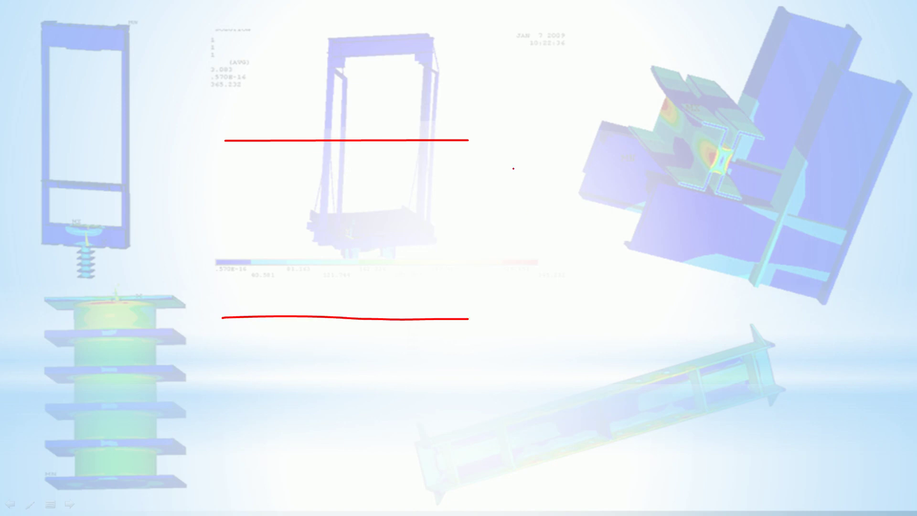
# Write 0.3 crossed out with 0.6 by the upper line, and 0.375 by the lower
pyautogui.moveTo(522, 129)
pyautogui.mouseDown()
pyautogui.moveTo(517, 140)
pyautogui.moveTo(554, 135)
pyautogui.moveTo(519, 140)
pyautogui.mouseUp()
pyautogui.moveTo(581, 125)
pyautogui.mouseDown()
pyautogui.moveTo(575, 140)
pyautogui.moveTo(581, 125)
pyautogui.moveTo(608, 140)
pyautogui.moveTo(617, 132)
pyautogui.mouseUp()
pyautogui.moveTo(510, 301)
pyautogui.mouseDown()
pyautogui.moveTo(566, 298)
pyautogui.moveTo(561, 317)
pyautogui.mouseUp()
pyautogui.moveTo(578, 277)
pyautogui.mouseDown()
pyautogui.moveTo(607, 306)
pyautogui.moveTo(594, 325)
pyautogui.mouseUp()
pyautogui.moveTo(623, 294)
pyautogui.mouseDown()
pyautogui.moveTo(603, 319)
pyautogui.moveTo(657, 296)
pyautogui.mouseUp()
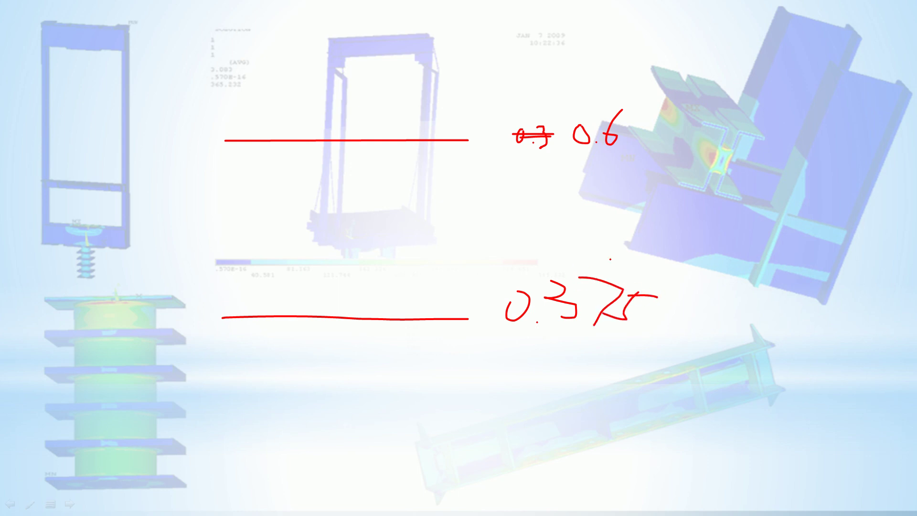
pyautogui.rightClick(283, 31)
pyautogui.moveTo(322, 121)
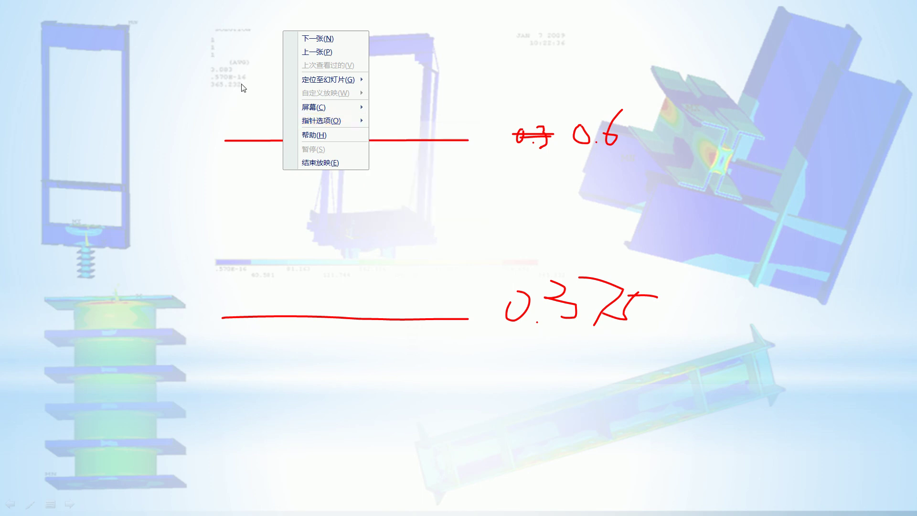
# Draw a dashed limit line above the top line labelled 0.7
pyautogui.click(219, 76)
pyautogui.moveTo(213, 68); pyautogui.dragTo(232, 71)
pyautogui.moveTo(254, 72); pyautogui.dragTo(318, 71)
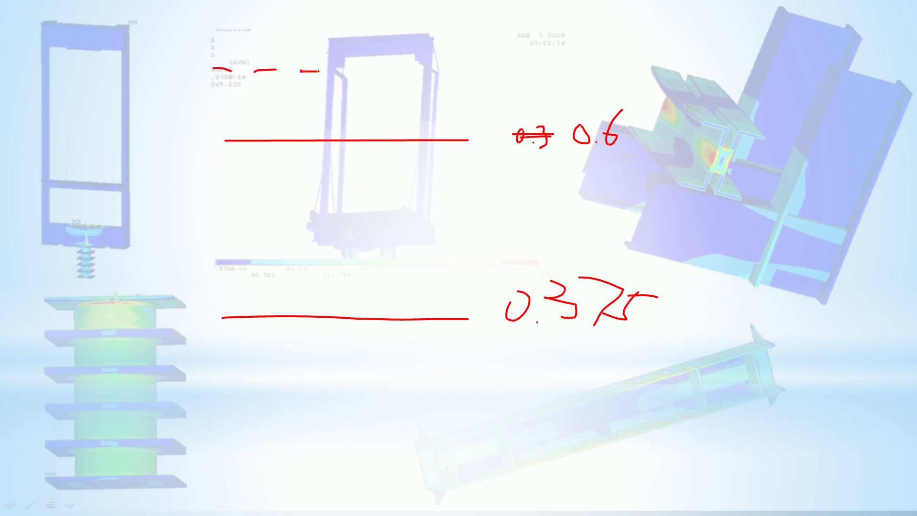
pyautogui.moveTo(382, 70); pyautogui.dragTo(446, 70)
pyautogui.moveTo(522, 63); pyautogui.dragTo(573, 81)
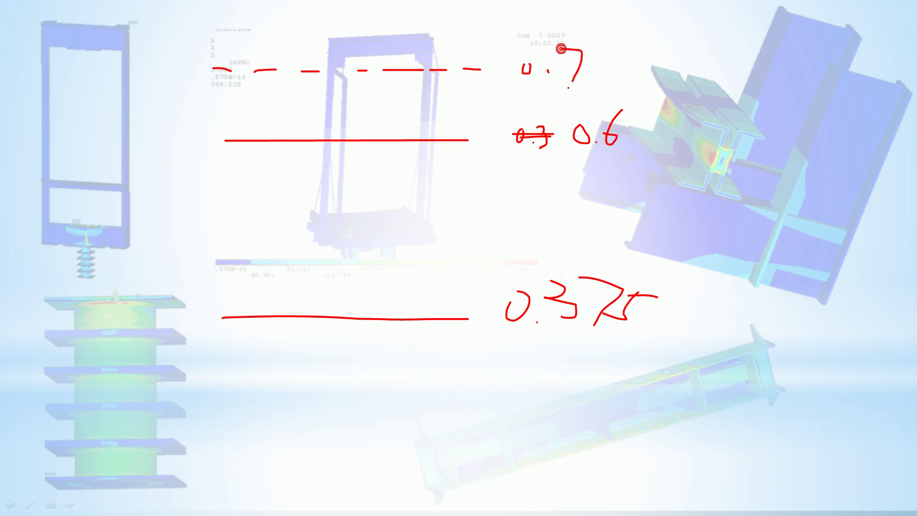
# Draw a lower dashed line labelled 0.3 and a double arrow between the solid lines
pyautogui.moveTo(272, 354); pyautogui.dragTo(289, 354)
pyautogui.moveTo(304, 354); pyautogui.dragTo(322, 356)
pyautogui.moveTo(475, 350)
pyautogui.mouseDown()
pyautogui.moveTo(519, 345)
pyautogui.moveTo(526, 353)
pyautogui.moveTo(507, 380)
pyautogui.mouseUp()
pyautogui.click(494, 360)
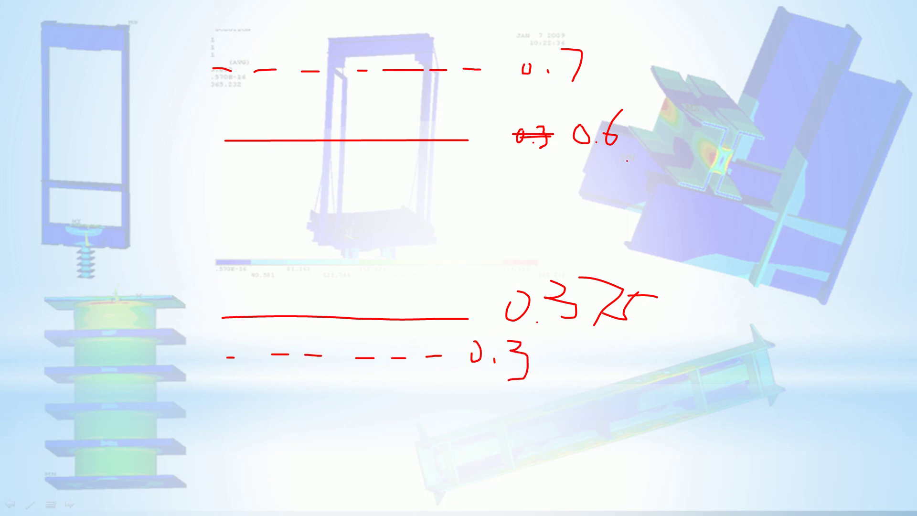
pyautogui.moveTo(450, 146); pyautogui.dragTo(450, 215)
pyautogui.moveTo(449, 145)
pyautogui.mouseDown()
pyautogui.moveTo(438, 157)
pyautogui.moveTo(463, 160)
pyautogui.mouseUp()
pyautogui.moveTo(451, 246)
pyautogui.mouseDown()
pyautogui.moveTo(445, 308)
pyautogui.moveTo(463, 291)
pyautogui.mouseUp()
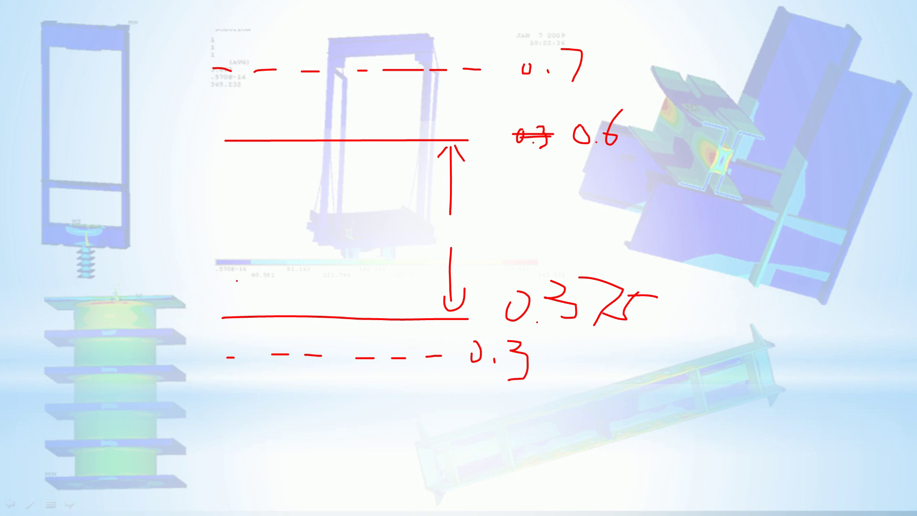
# Draw another dashed line just above the lower line, labelled 0.4
pyautogui.moveTo(223, 292); pyautogui.dragTo(228, 291)
pyautogui.moveTo(235, 291); pyautogui.dragTo(239, 291)
pyautogui.moveTo(335, 287); pyautogui.dragTo(361, 290)
pyautogui.moveTo(364, 292); pyautogui.dragTo(373, 293)
pyautogui.moveTo(202, 279); pyautogui.dragTo(201, 300)
# End the show, answer the keep-ink prompt, and delete blank slide 19
pyautogui.press('Escape')
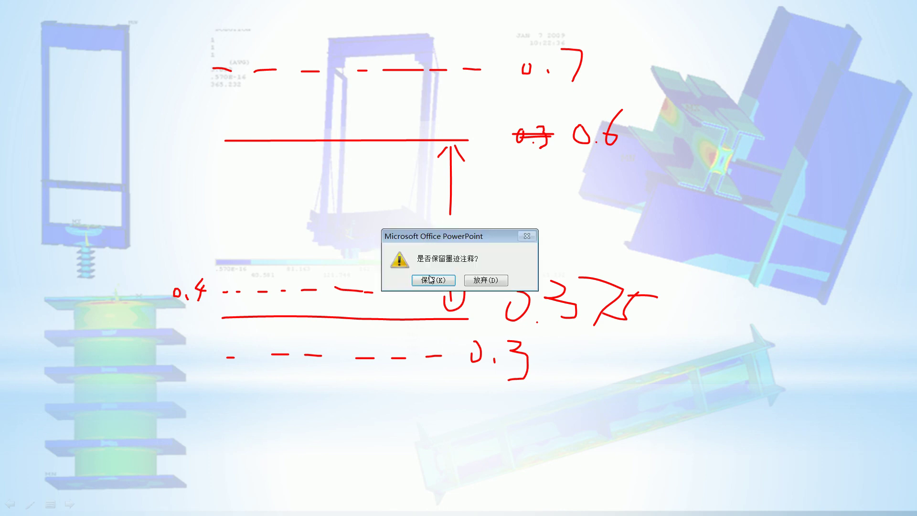
pyautogui.click(491, 283)
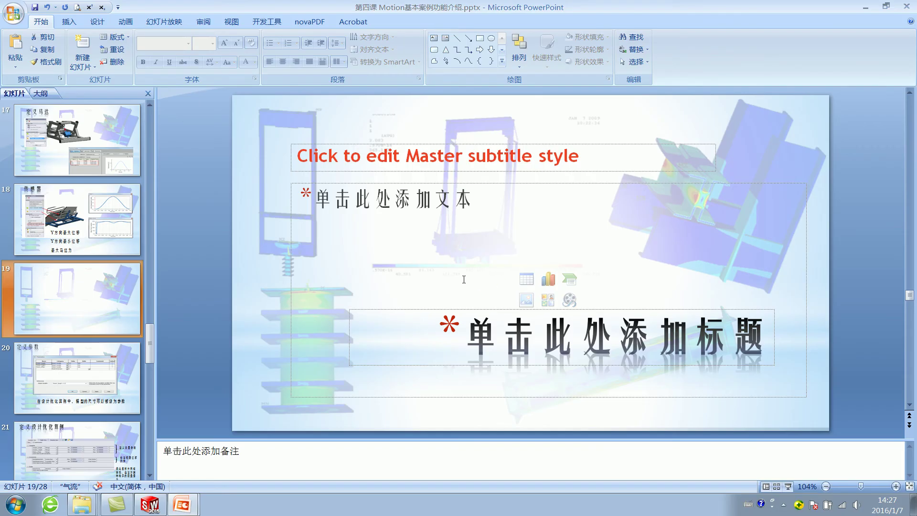
pyautogui.click(116, 277)
pyautogui.press('Delete')
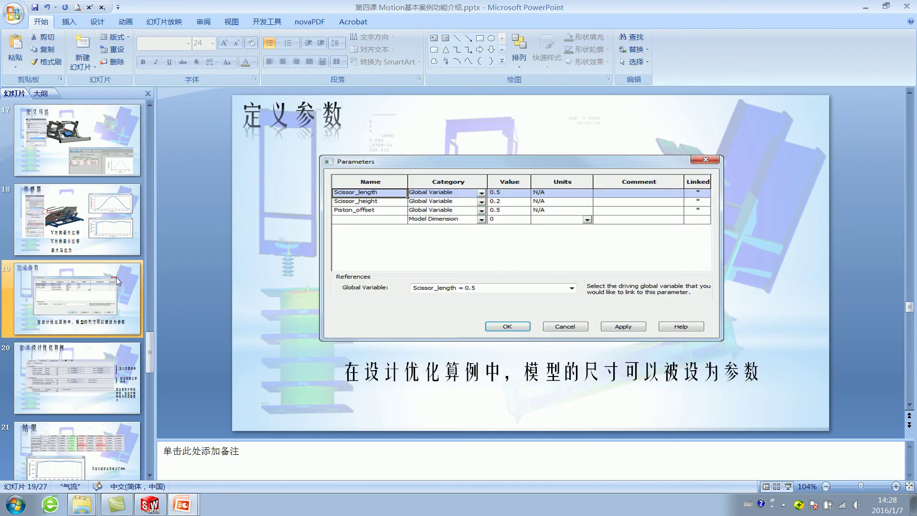
pyautogui.click(151, 508)
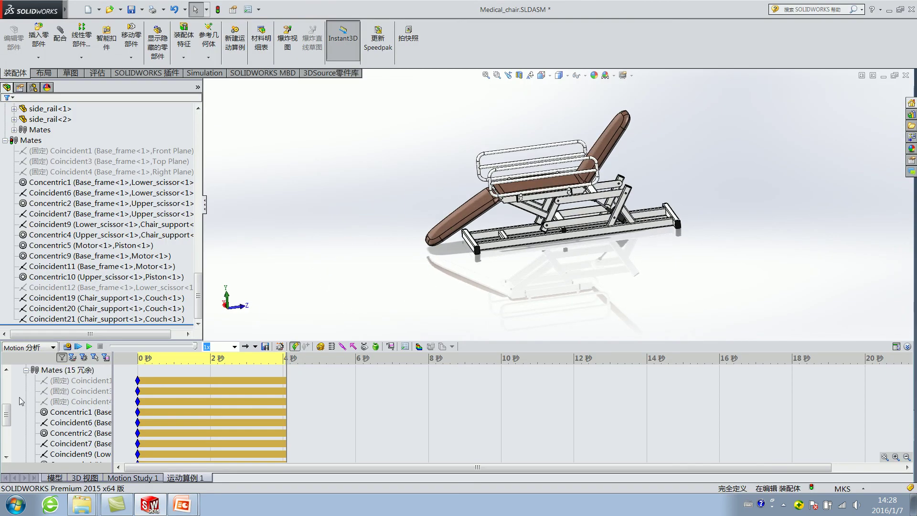
# Reopen the 图解3 displacement plot showing the 0.3–0.7 m range, then close it
pyautogui.scroll(-3, 58, 411)
pyautogui.click(45, 454)
pyautogui.rightClick(57, 454)
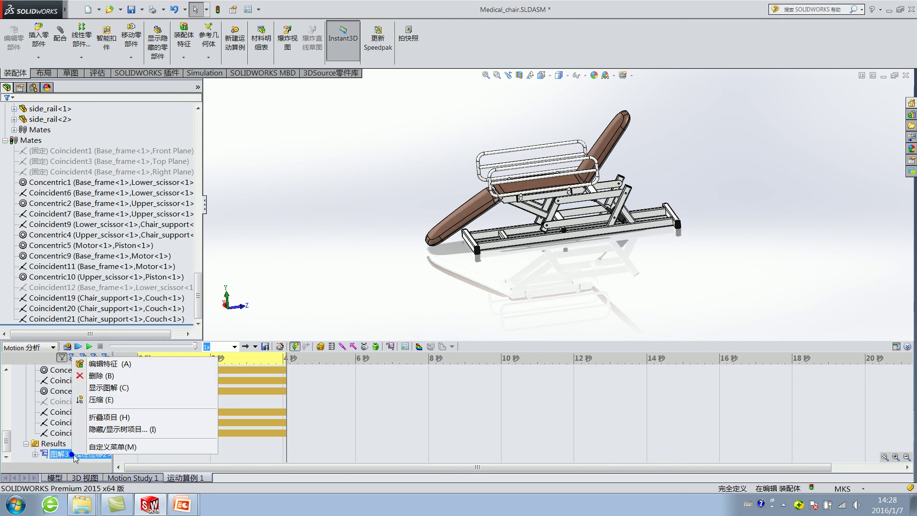
pyautogui.click(182, 359)
pyautogui.moveTo(492, 211); pyautogui.dragTo(414, 177)
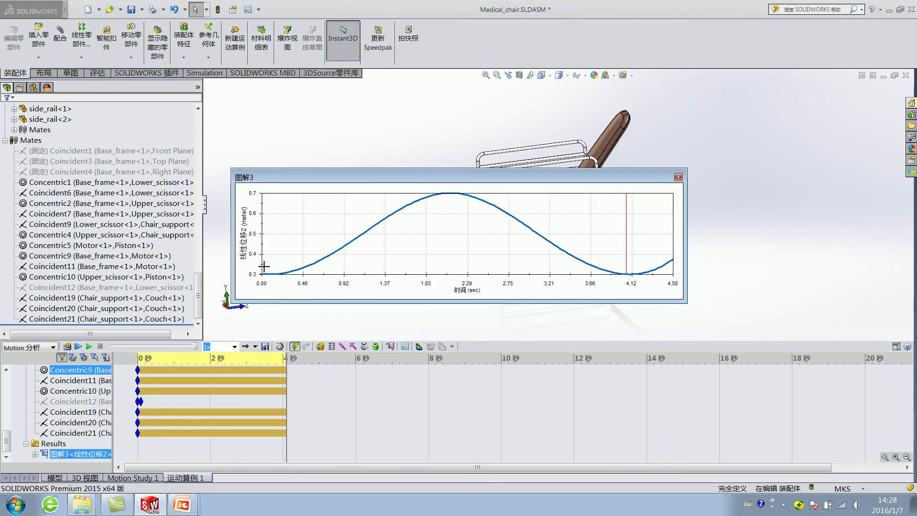
pyautogui.click(678, 177)
# Plot 线性马达2's 马达力 magnitude over time, peaking near 321 N, then close the graph
pyautogui.click(394, 347)
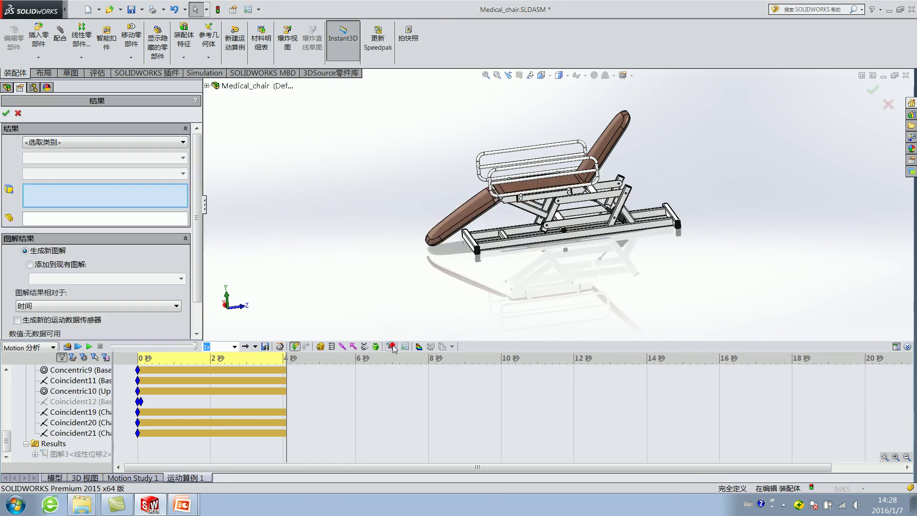
pyautogui.click(46, 140)
pyautogui.click(46, 169)
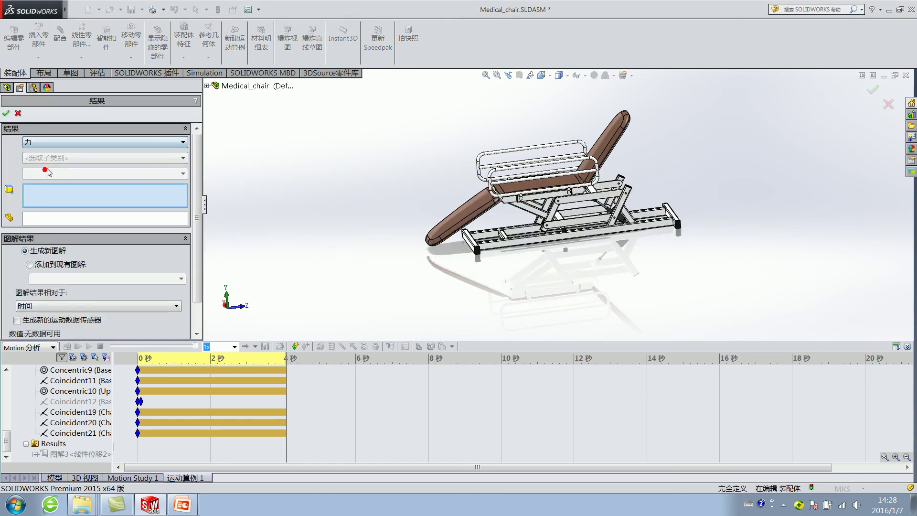
pyautogui.click(46, 179)
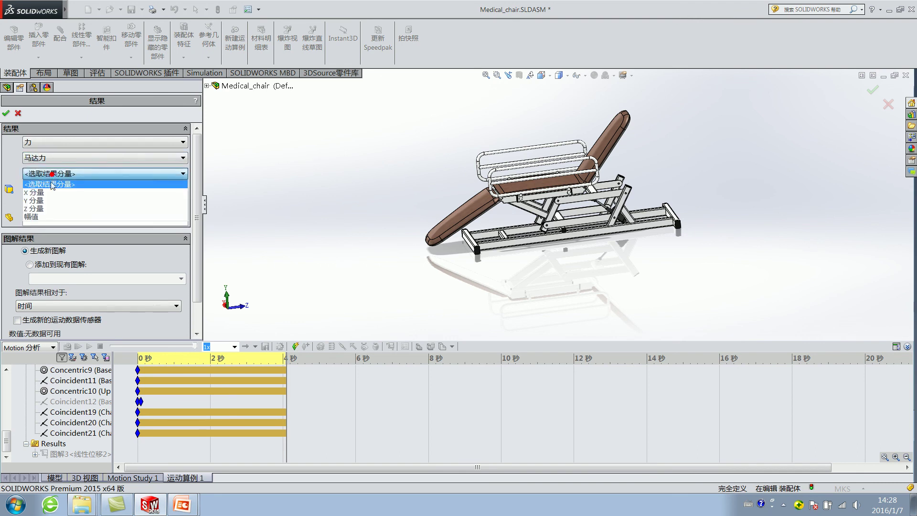
pyautogui.click(47, 182)
pyautogui.scroll(10, 14, 424)
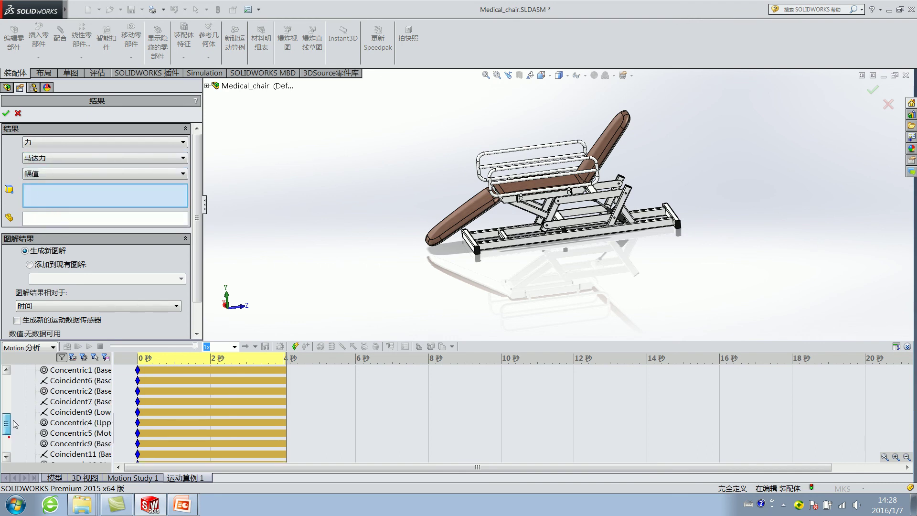
pyautogui.click(57, 401)
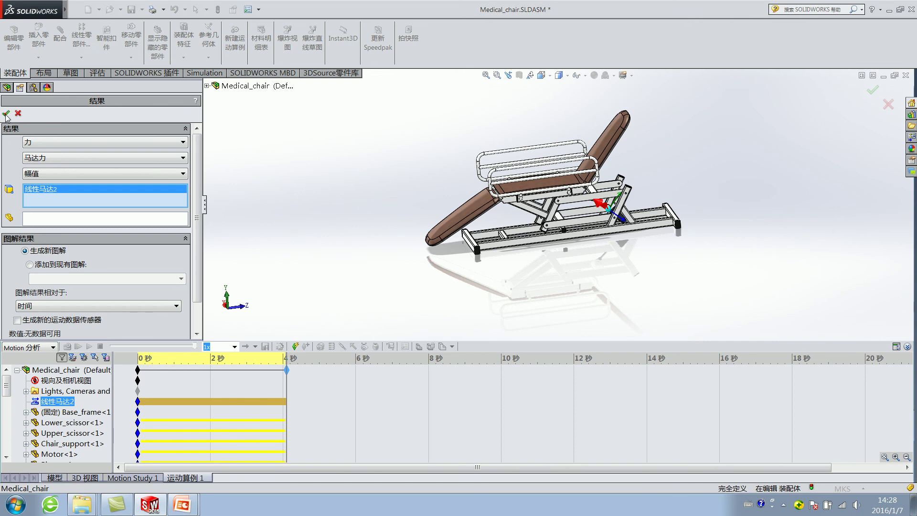
pyautogui.click(6, 113)
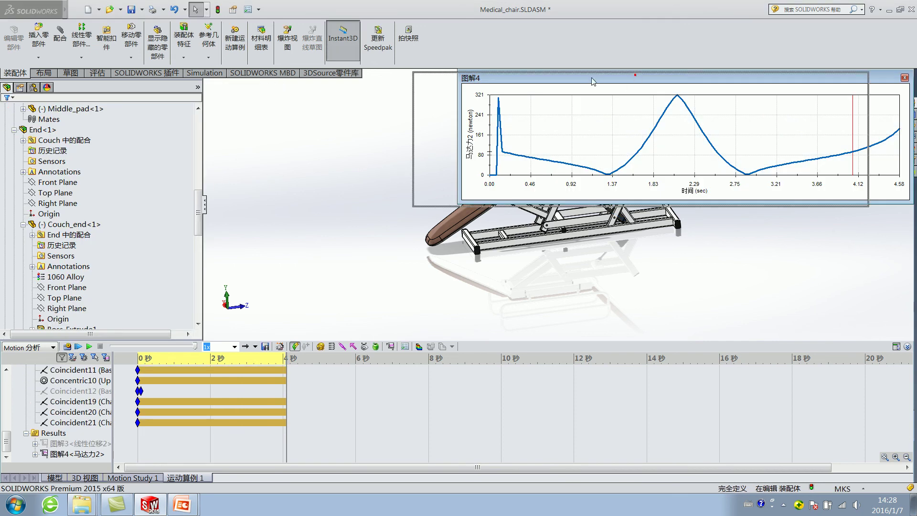
pyautogui.moveTo(639, 78); pyautogui.dragTo(408, 92)
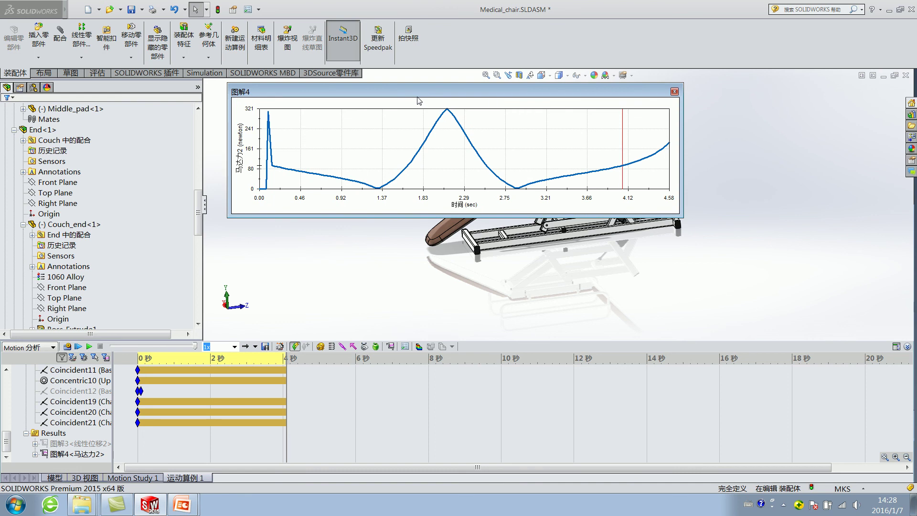
pyautogui.click(674, 92)
# Recalculate the motion study and show the updated 图解4 motor-force plot, peaking near 318 N
pyautogui.click(68, 346)
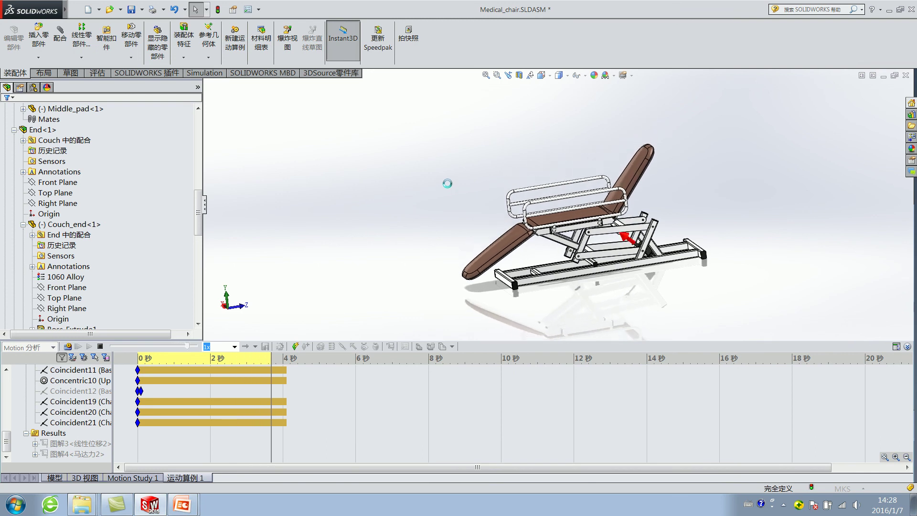
pyautogui.click(62, 454)
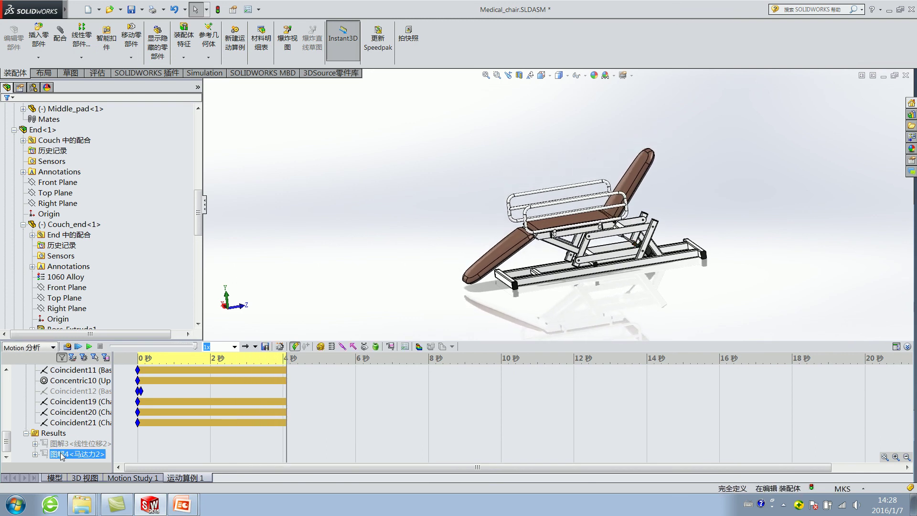
pyautogui.rightClick(62, 455)
pyautogui.click(86, 364)
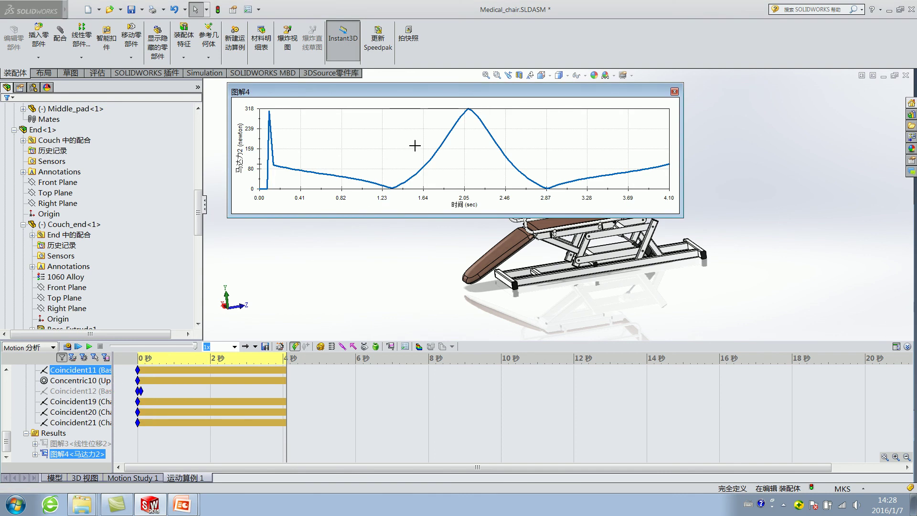
# Edit 图解4's definition, re-pick 线性马达2 as its source, and confirm
pyautogui.rightClick(101, 456)
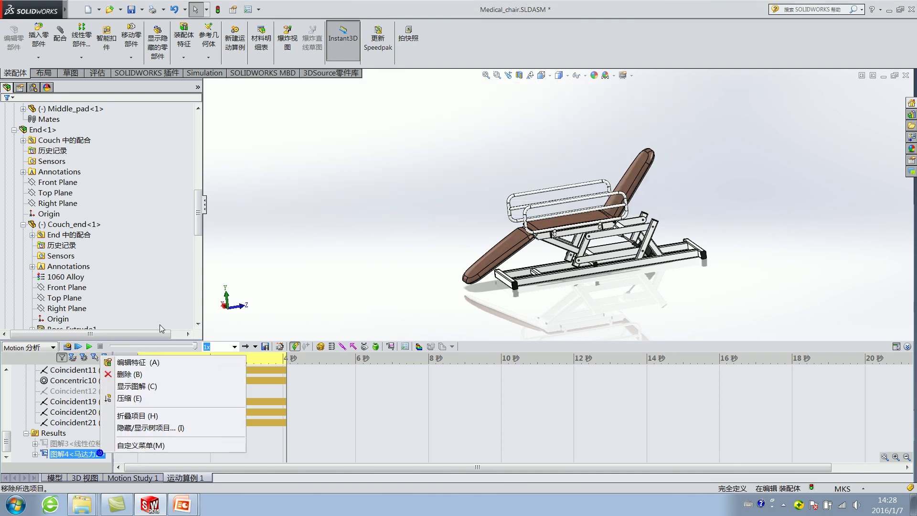
pyautogui.click(143, 361)
pyautogui.click(76, 173)
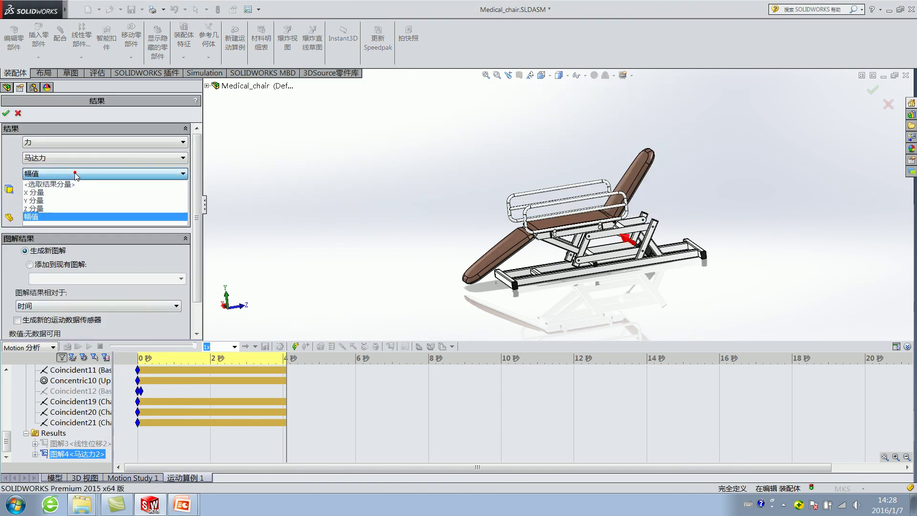
pyautogui.moveTo(6, 442); pyautogui.dragTo(9, 377)
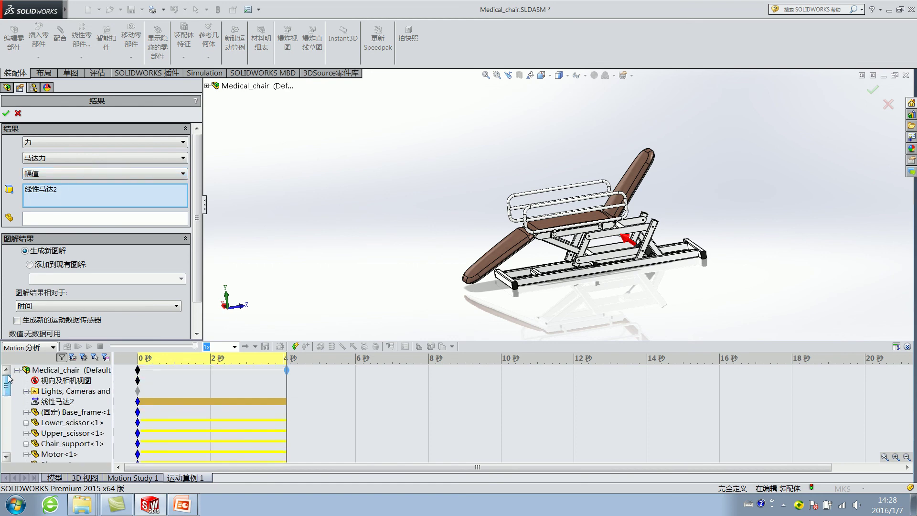
pyautogui.click(57, 401)
pyautogui.moveTo(372, 211)
pyautogui.mouseDown(button='middle')
pyautogui.moveTo(406, 206)
pyautogui.moveTo(372, 207)
pyautogui.mouseUp(button='middle')
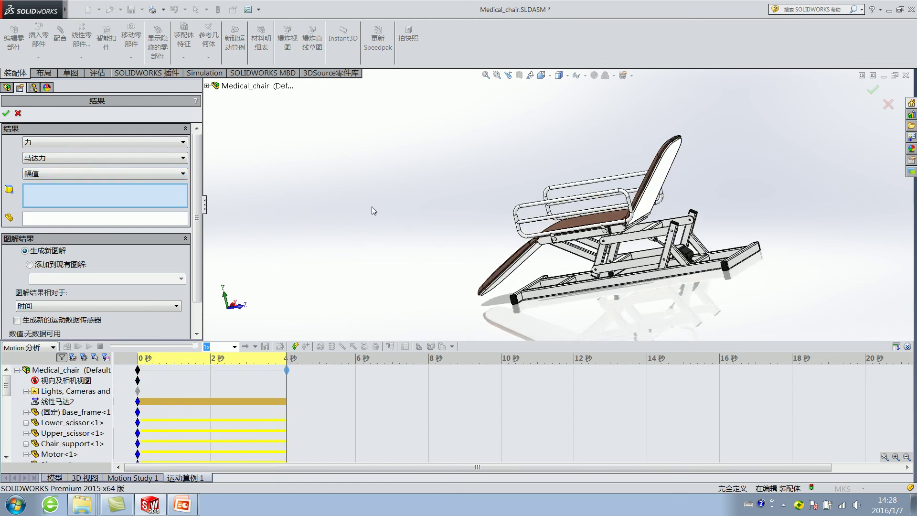
pyautogui.click(6, 114)
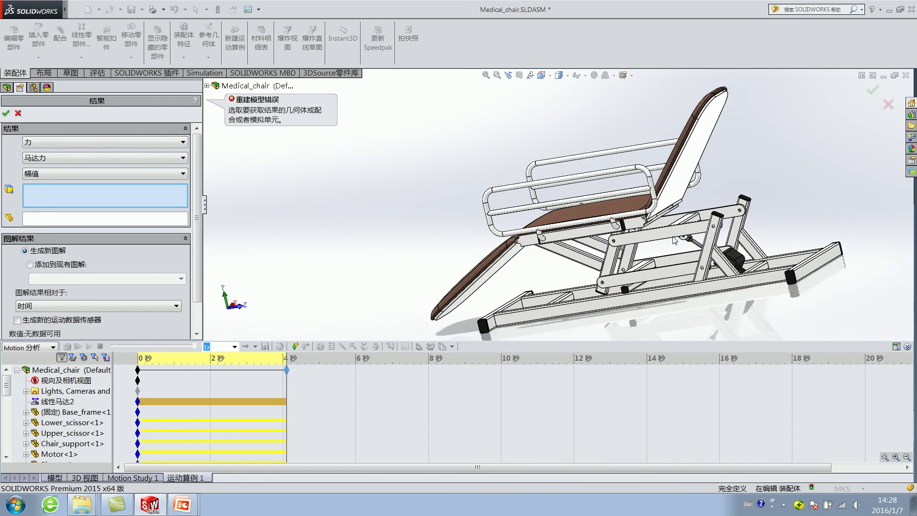
pyautogui.click(69, 402)
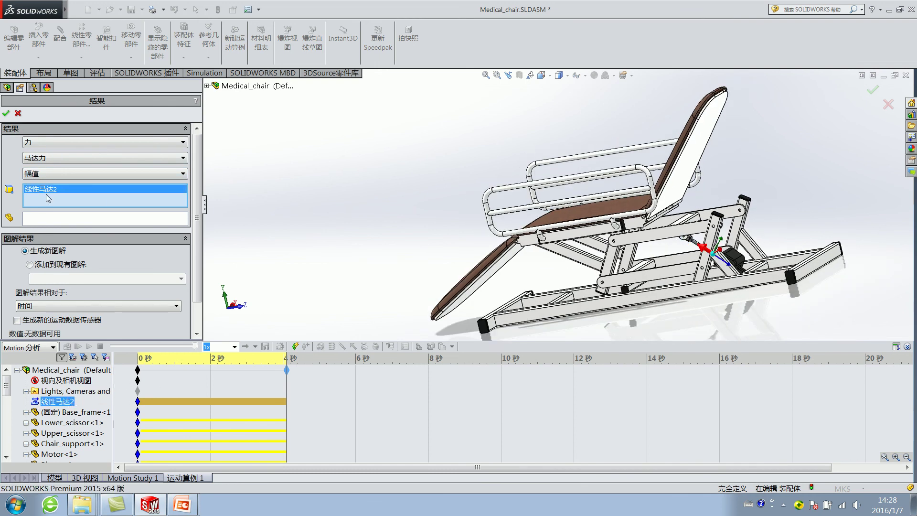
pyautogui.click(6, 114)
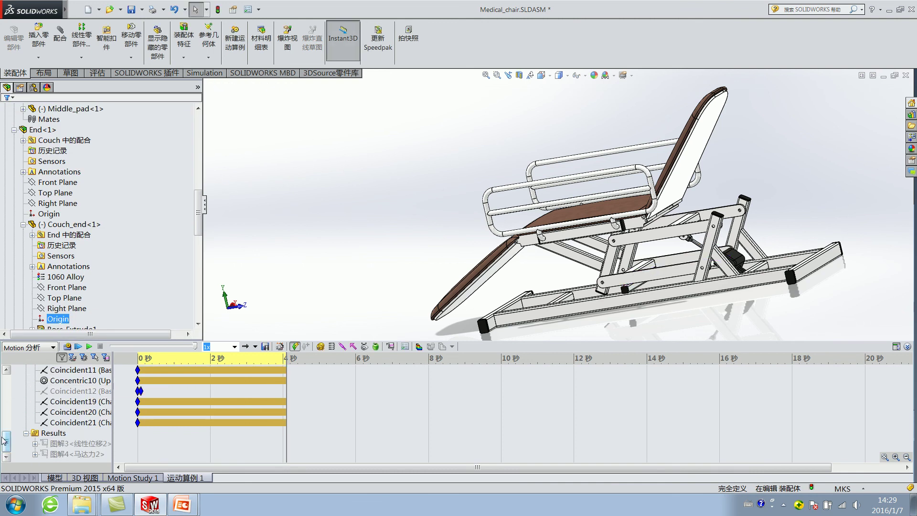
pyautogui.moveTo(6, 444); pyautogui.dragTo(6, 383)
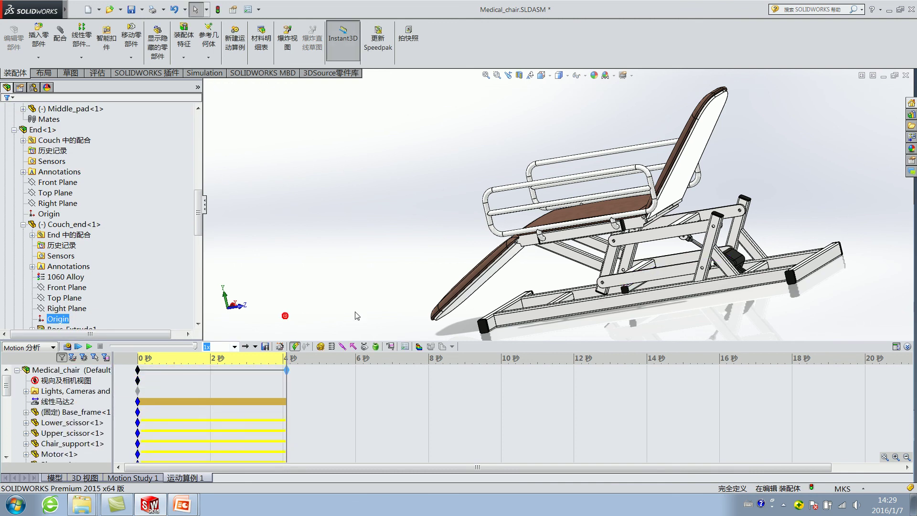
pyautogui.click(376, 346)
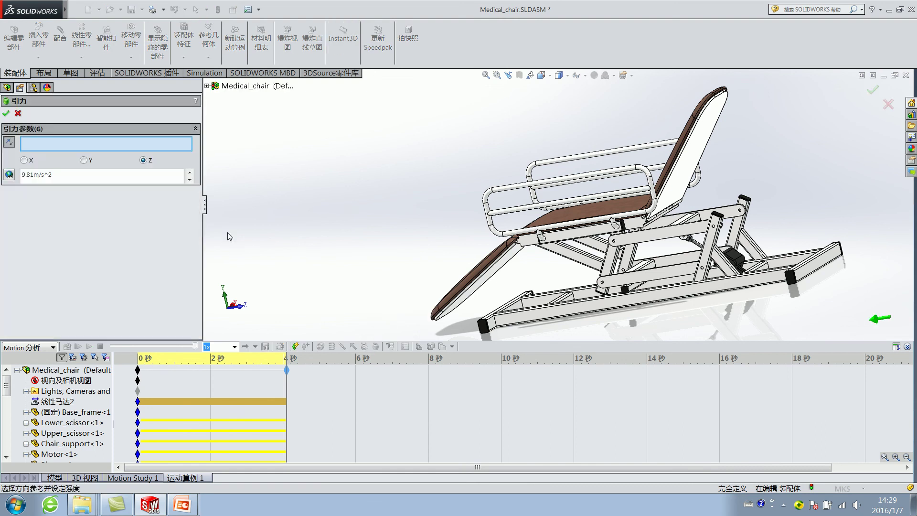
pyautogui.click(83, 160)
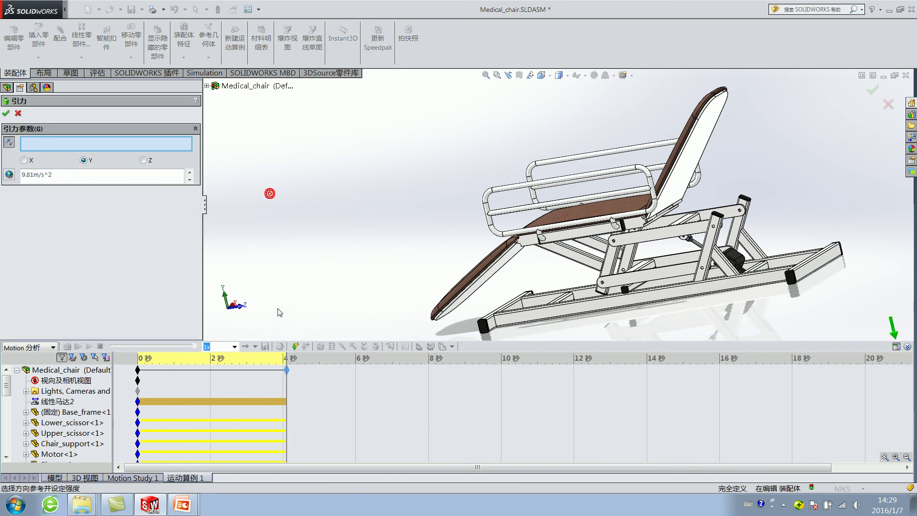
pyautogui.click(5, 113)
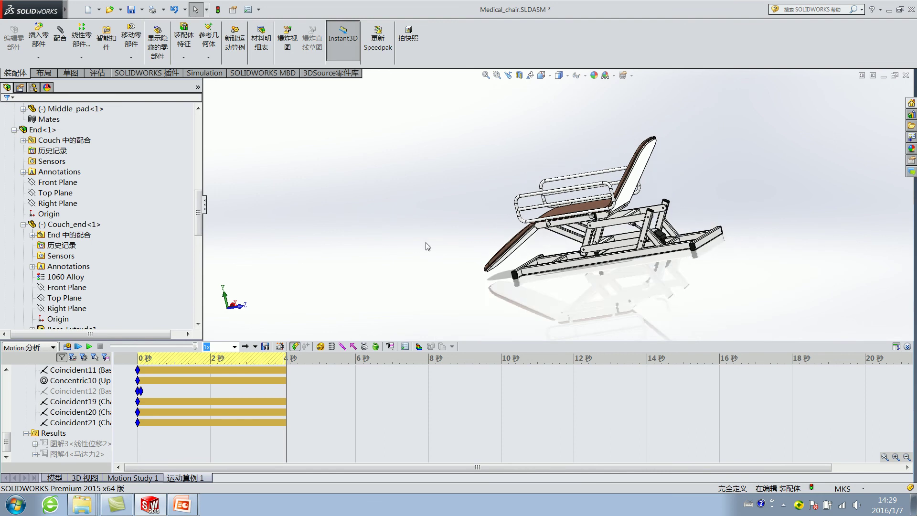
pyautogui.click(67, 347)
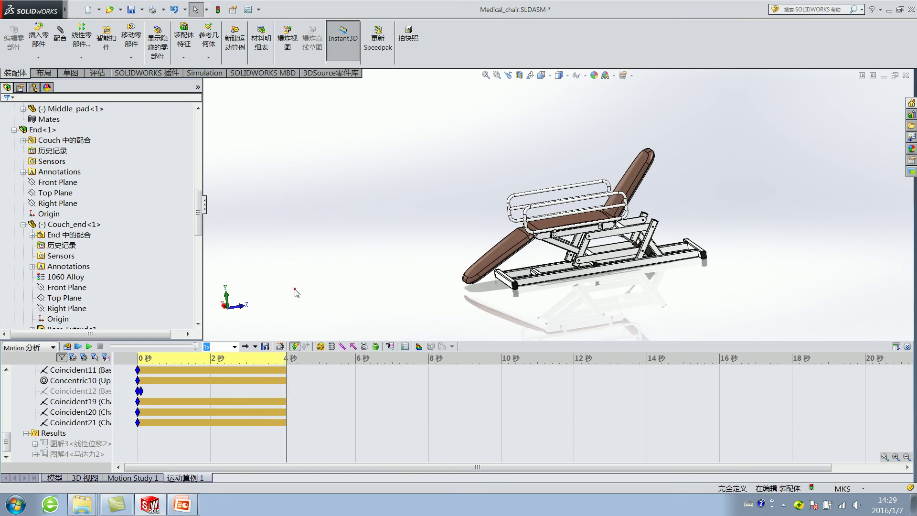
pyautogui.rightClick(66, 454)
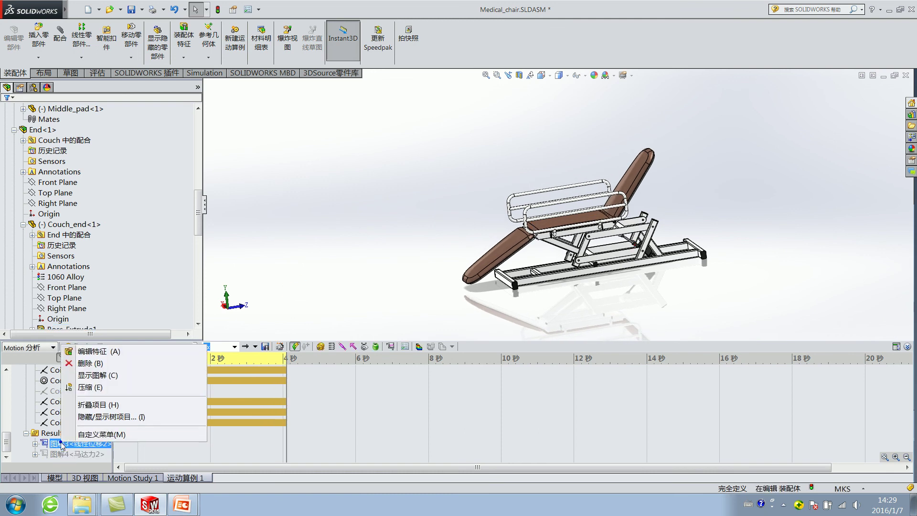
pyautogui.click(109, 375)
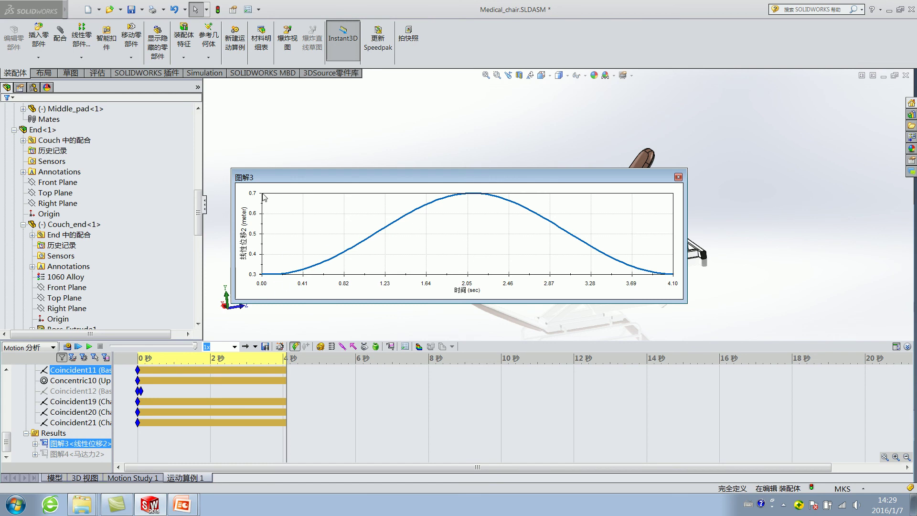
pyautogui.click(679, 177)
pyautogui.click(77, 454)
pyautogui.rightClick(80, 454)
pyautogui.click(114, 388)
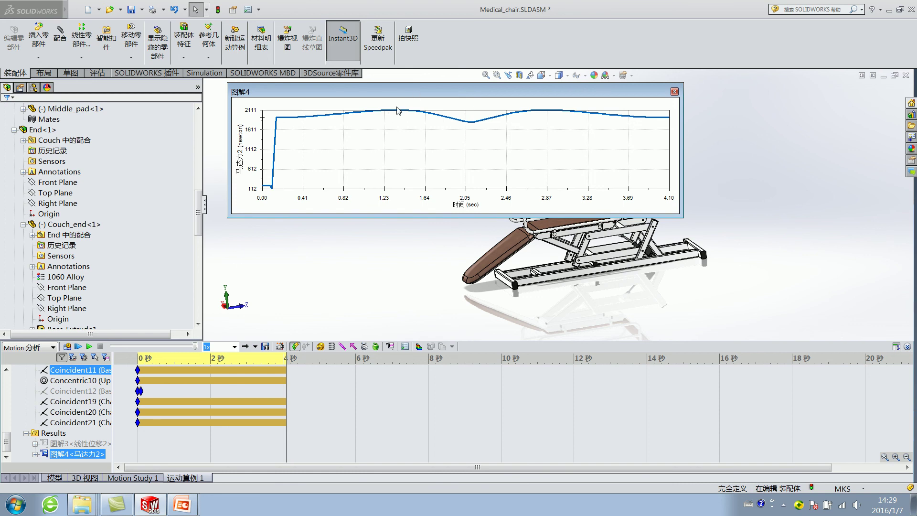
pyautogui.click(434, 112)
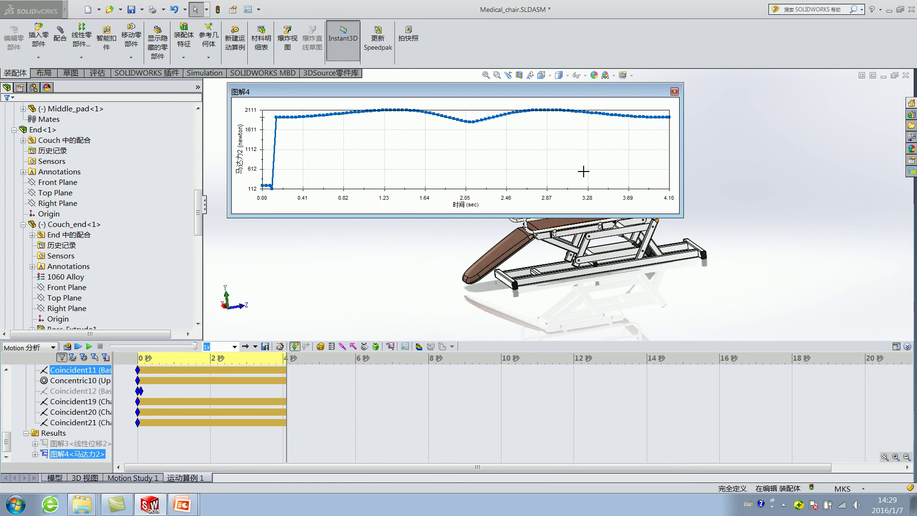
pyautogui.click(675, 91)
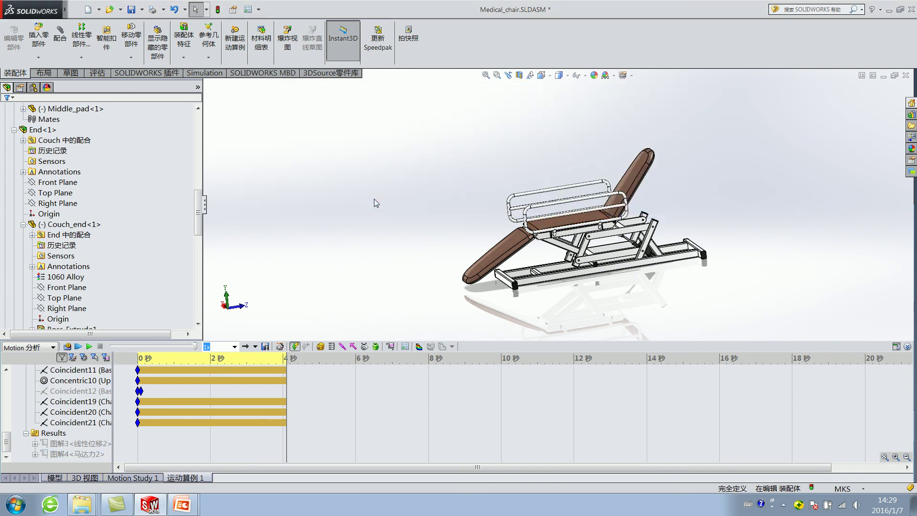
# Generate 设计算例 1 from 运动算例1, then close the nonlinear simulation presentation
pyautogui.click(74, 422)
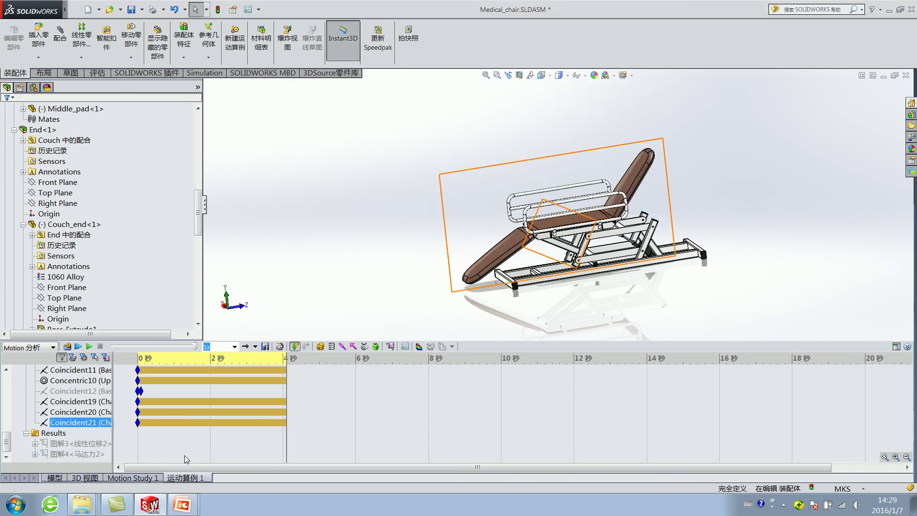
pyautogui.rightClick(201, 478)
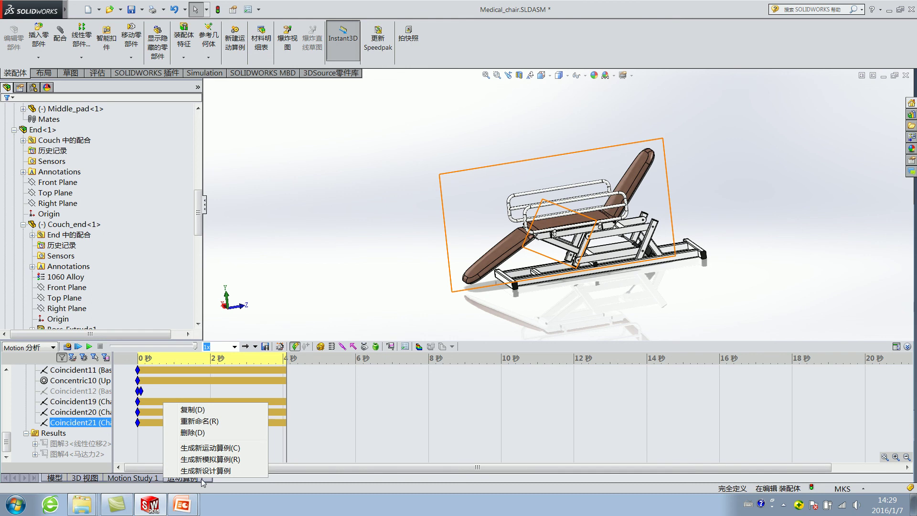
pyautogui.click(203, 481)
pyautogui.rightClick(190, 480)
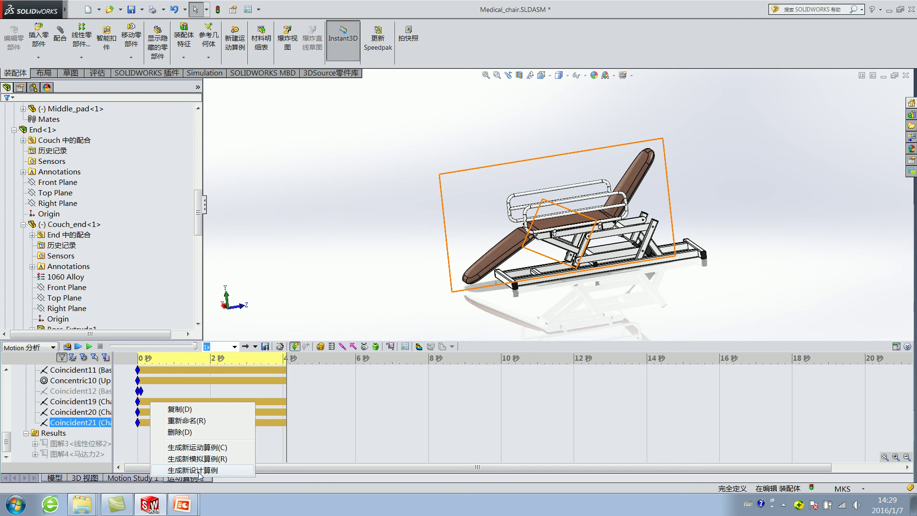
pyautogui.click(199, 471)
pyautogui.click(297, 275)
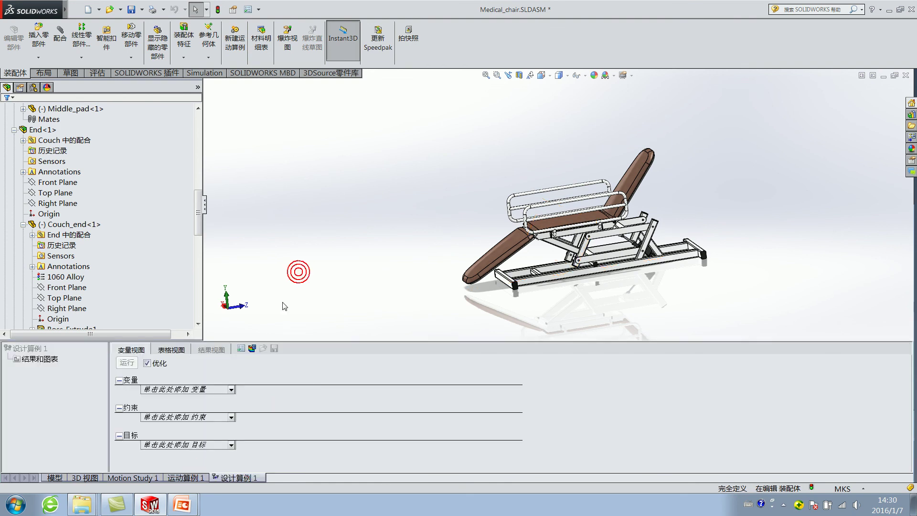
pyautogui.click(182, 504)
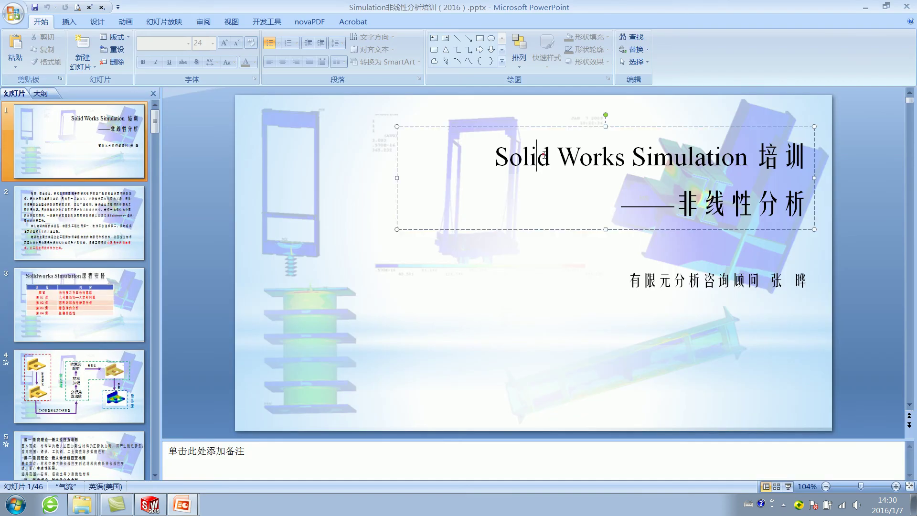
pyautogui.click(908, 6)
pyautogui.moveTo(182, 505)
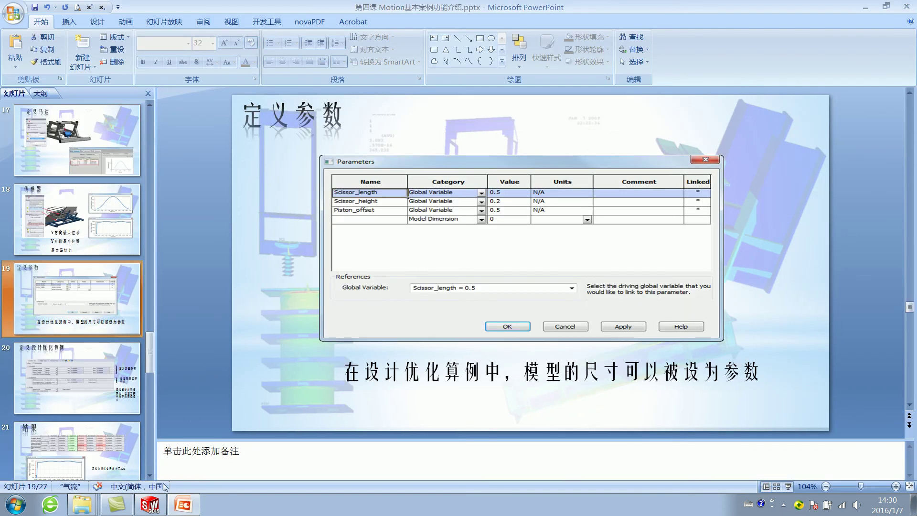
# Browse up to 培训PPT, into the SIMULATION folder, and open 第十课 优化及软件操作.pptx
pyautogui.click(76, 461)
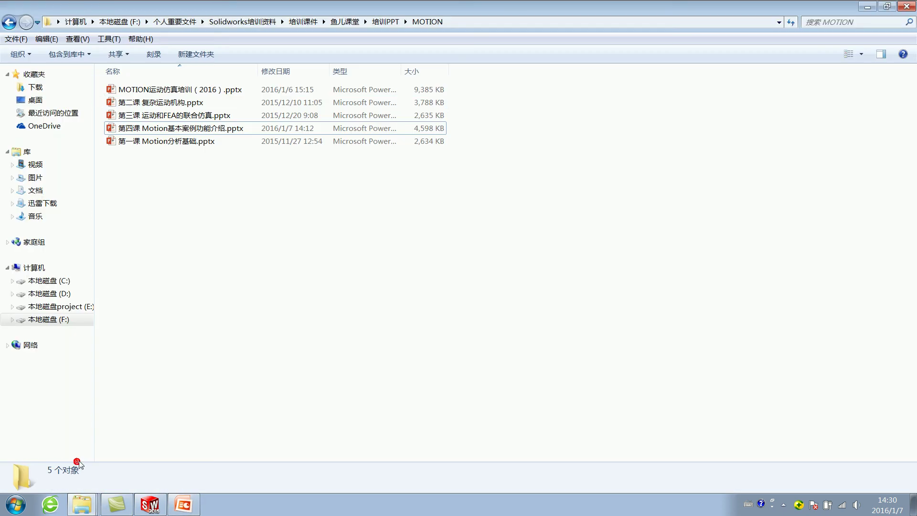
pyautogui.click(384, 22)
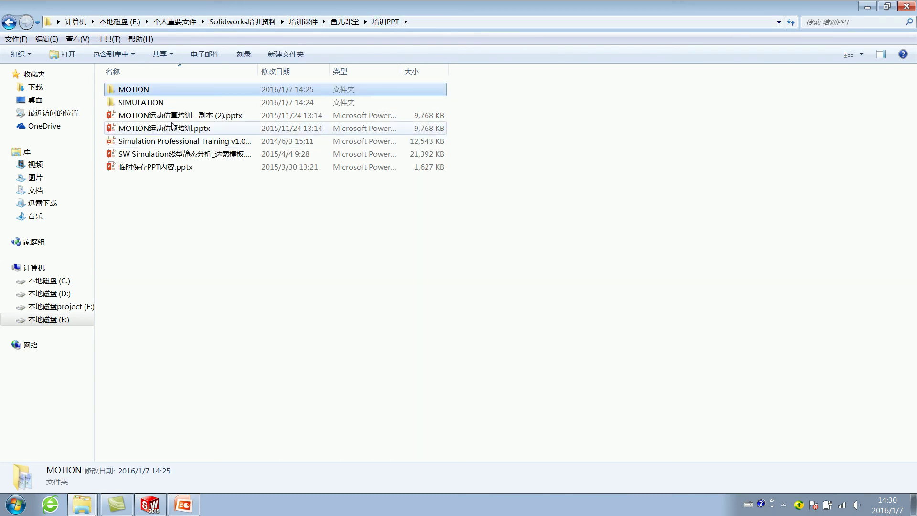
pyautogui.click(175, 115)
pyautogui.doubleClick(174, 102)
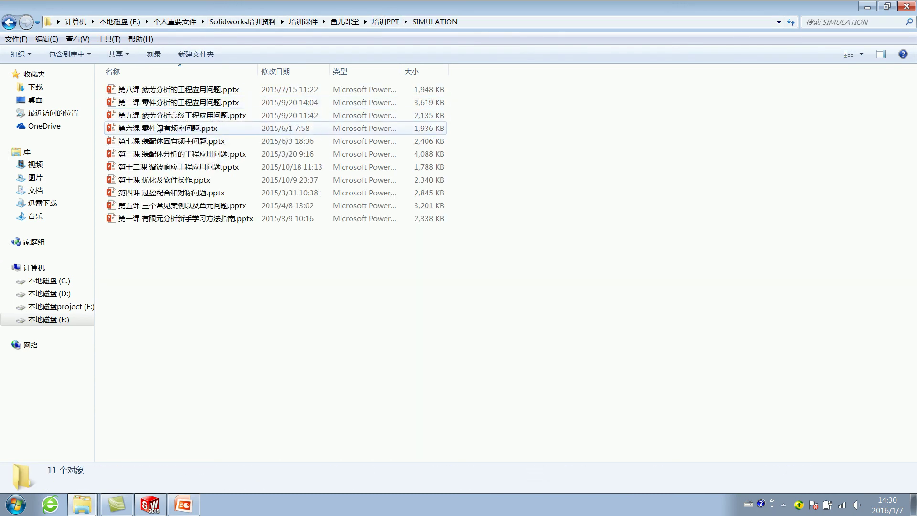
pyautogui.click(165, 179)
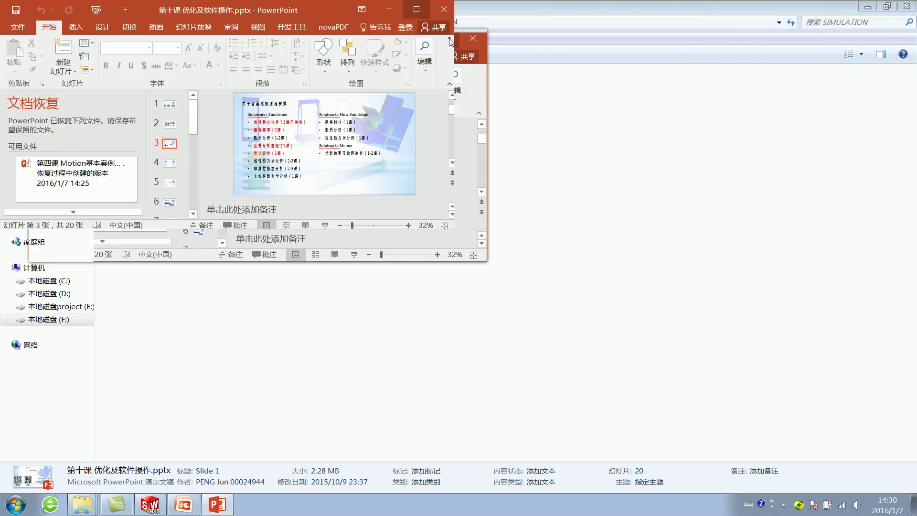
# Show slide 8 and highlight the three optimization parameters and the design variable definition
pyautogui.scroll(-3, 371, 276)
pyautogui.scroll(-3, 371, 276)
pyautogui.click(215, 307)
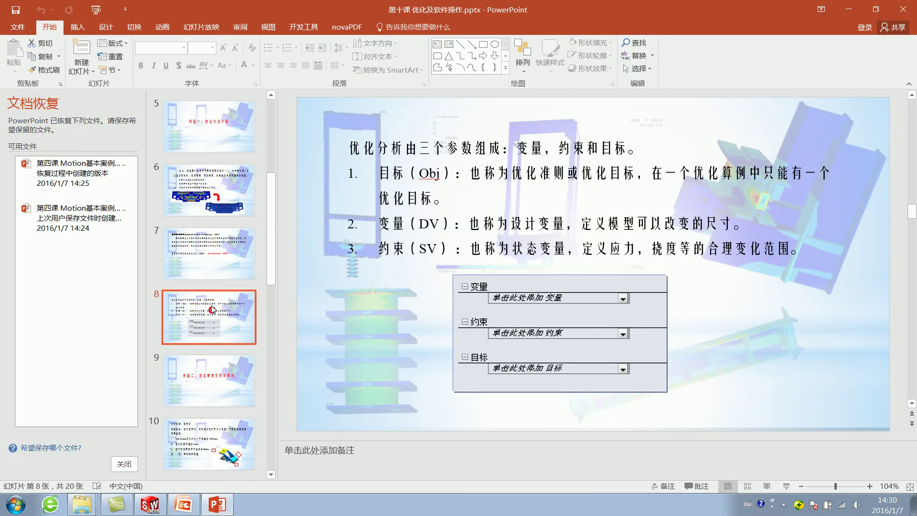
pyautogui.click(375, 178)
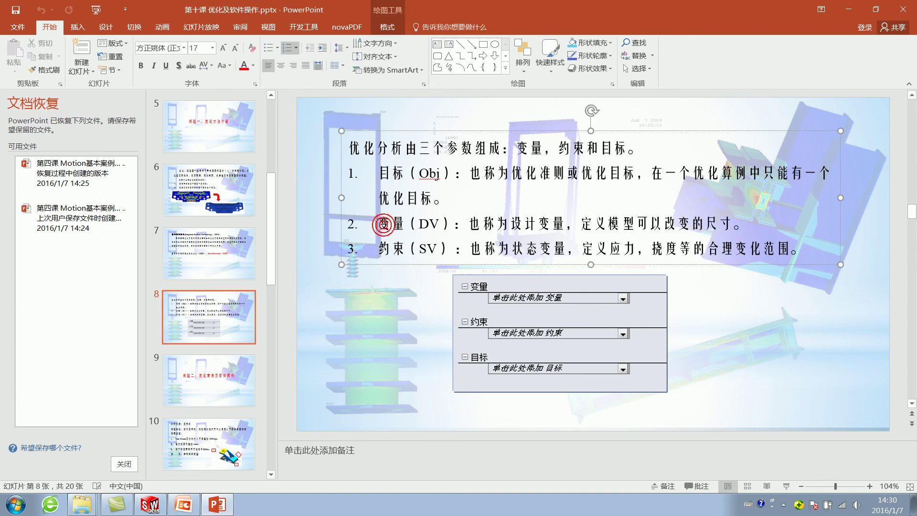
pyautogui.click(448, 248)
# Minimize the presentation and bring the SOLIDWORKS chair assembly with its design study forward
pyautogui.click(848, 9)
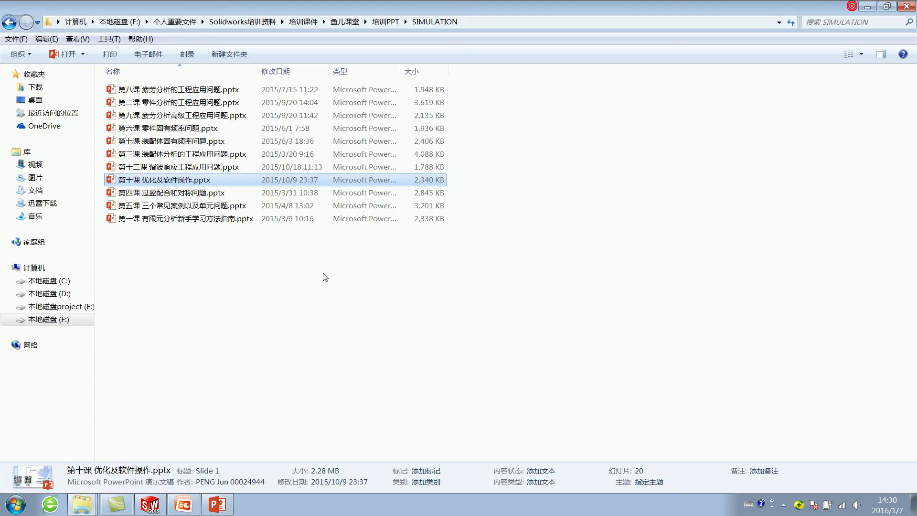
pyautogui.click(155, 503)
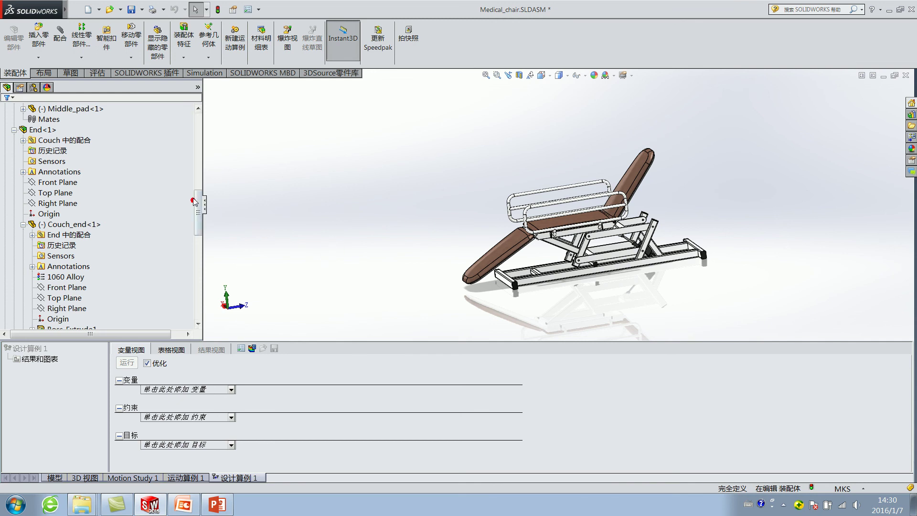
pyautogui.moveTo(193, 201); pyautogui.dragTo(196, 125)
pyautogui.click(276, 145)
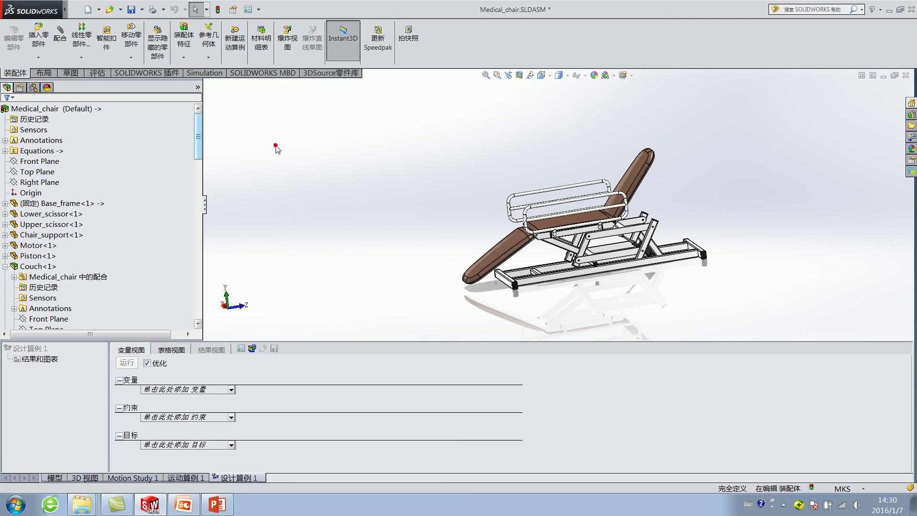
pyautogui.scroll(-2, 197, 147)
pyautogui.scroll(2, 197, 146)
pyautogui.click(281, 162)
# Review the study goal list without choosing, then select Annotations and Sensors in the tree
pyautogui.click(192, 445)
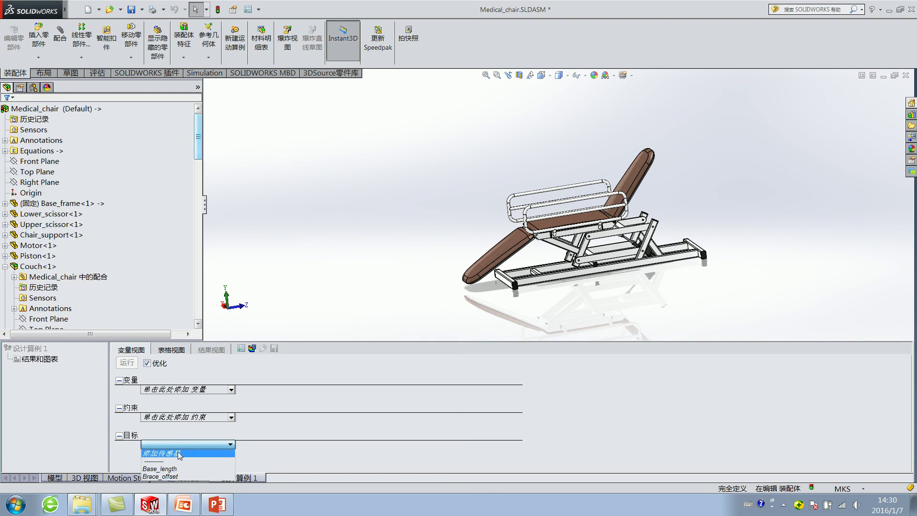
pyautogui.click(195, 447)
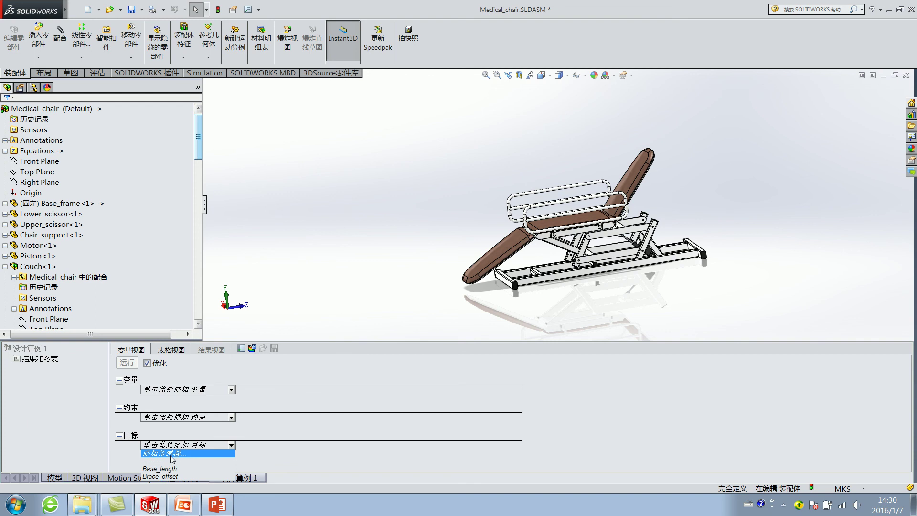
pyautogui.click(201, 415)
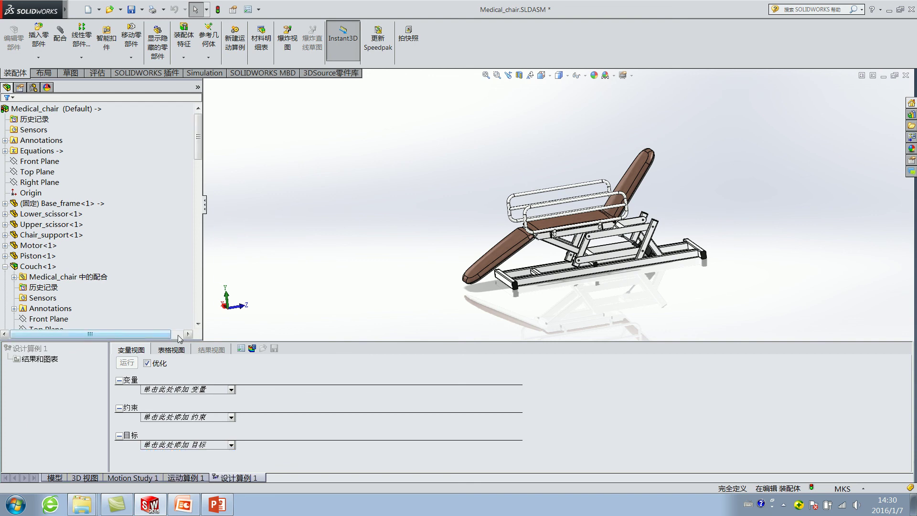
pyautogui.click(35, 141)
pyautogui.click(33, 129)
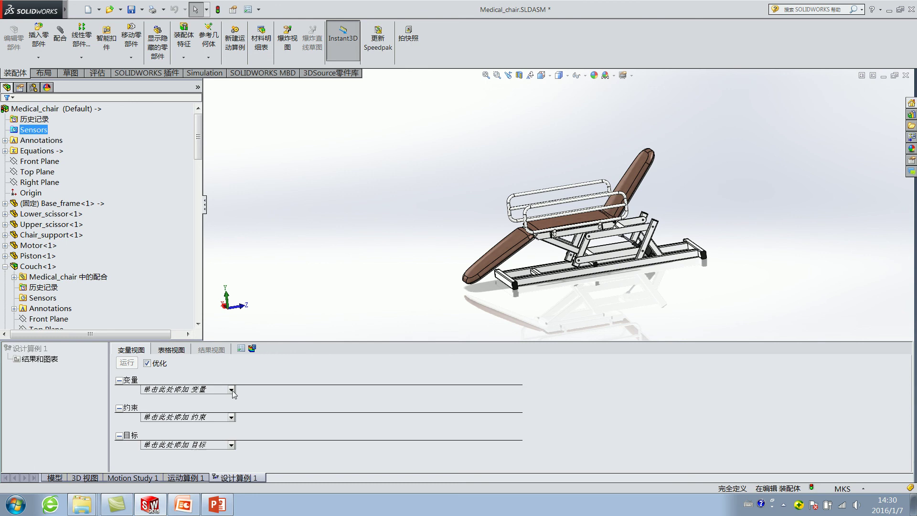
pyautogui.click(306, 202)
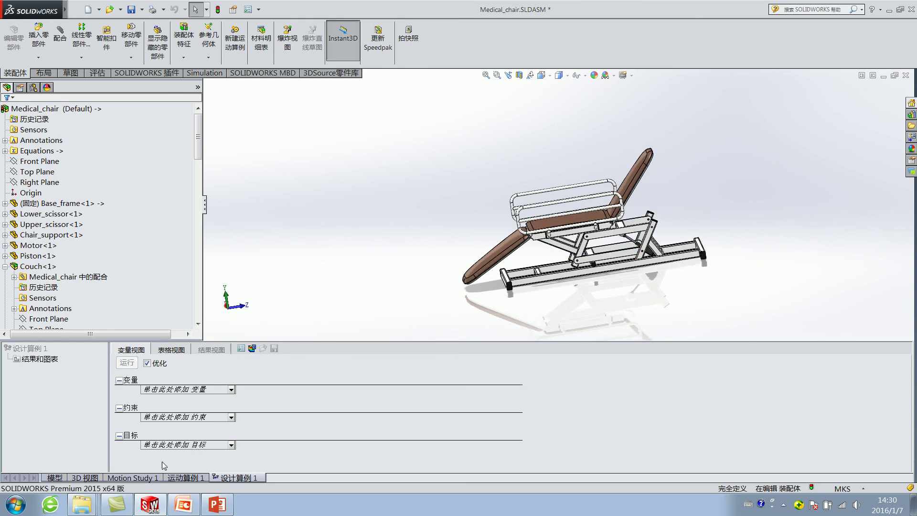
pyautogui.click(183, 478)
# Display and close the 图解4 motor-force plot peaking near 2111 N, then bring up sensor options
pyautogui.click(74, 453)
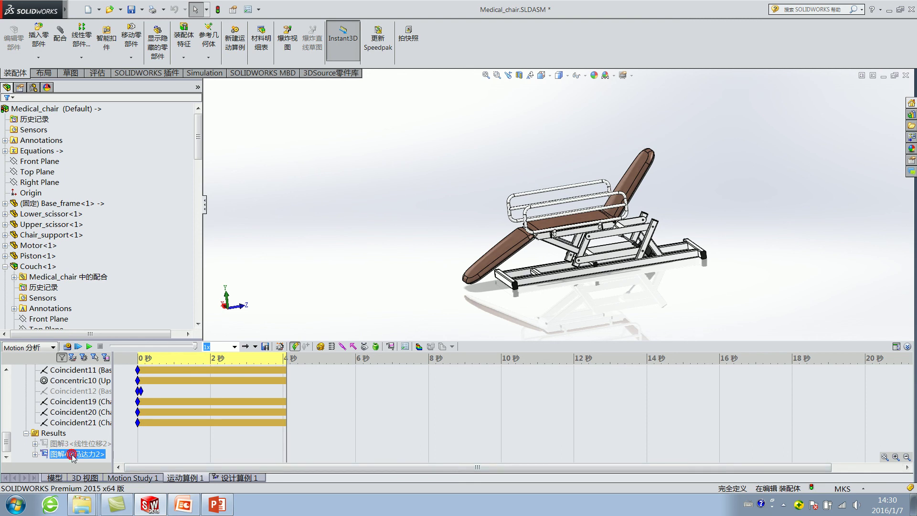
pyautogui.rightClick(72, 453)
pyautogui.click(100, 391)
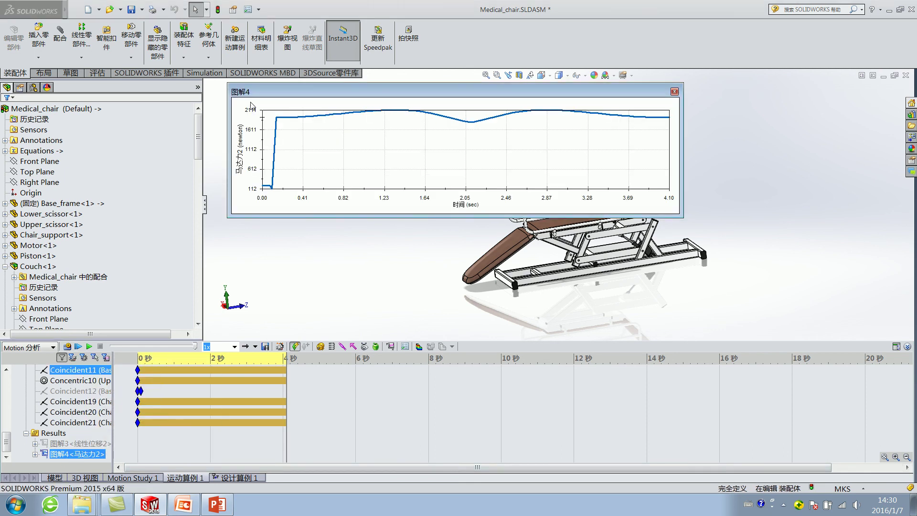
pyautogui.click(674, 91)
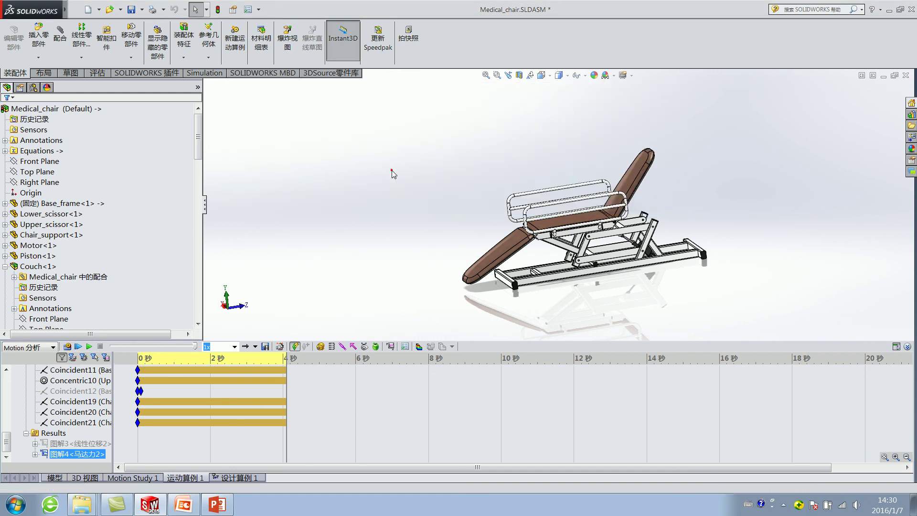
pyautogui.rightClick(33, 134)
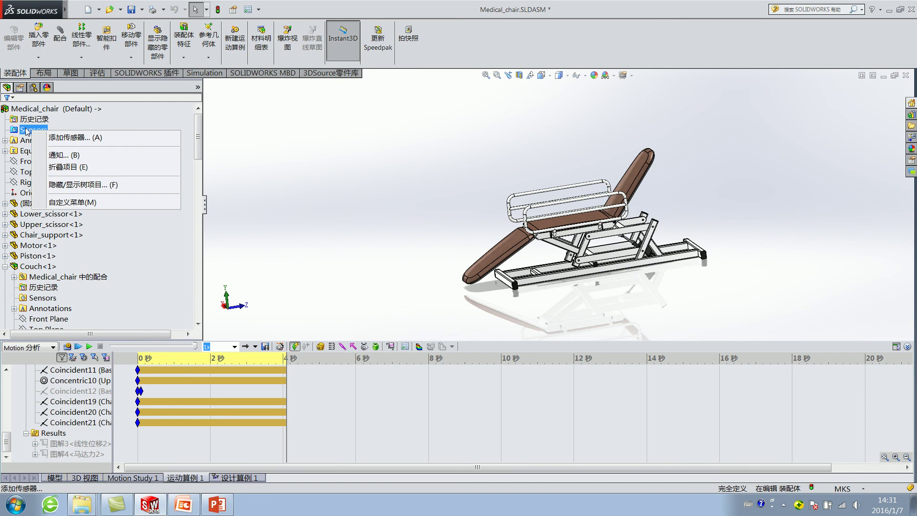
# Start a new sensor after rebuilding, set to Motion data from 运动算例 1
pyautogui.click(49, 137)
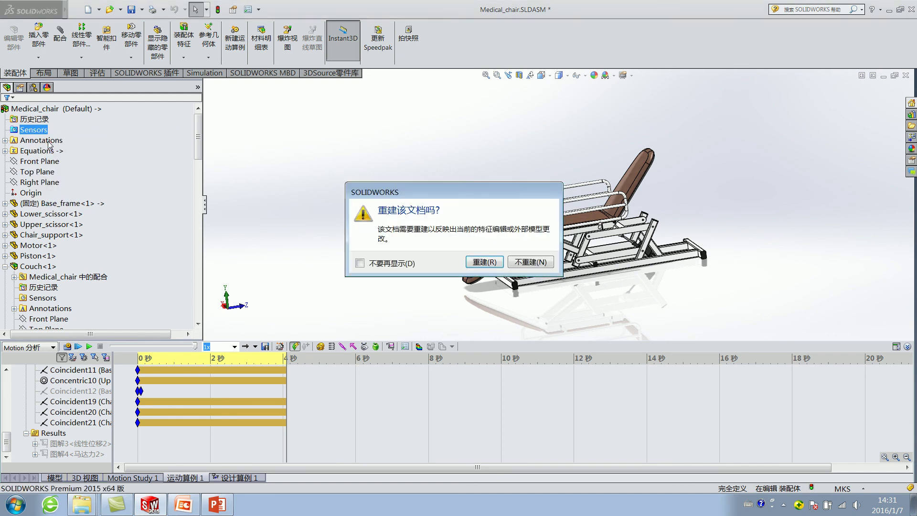
pyautogui.click(481, 262)
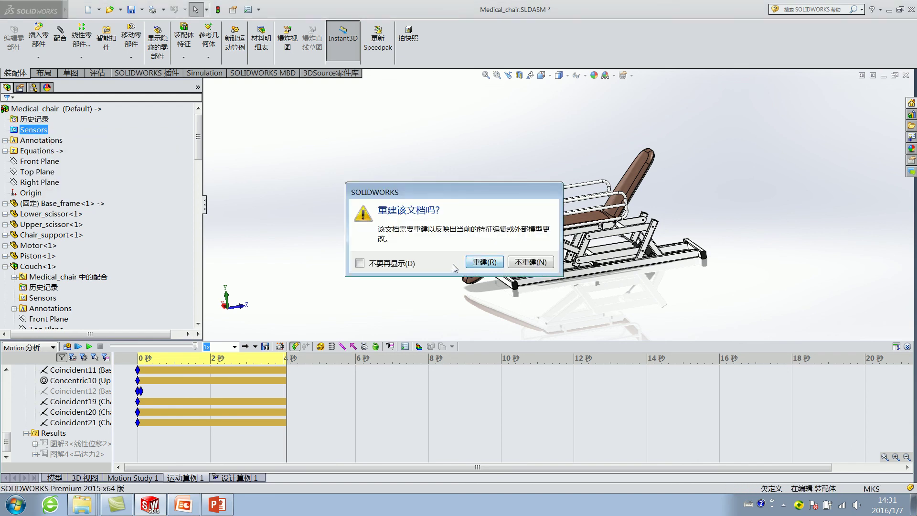
pyautogui.click(76, 142)
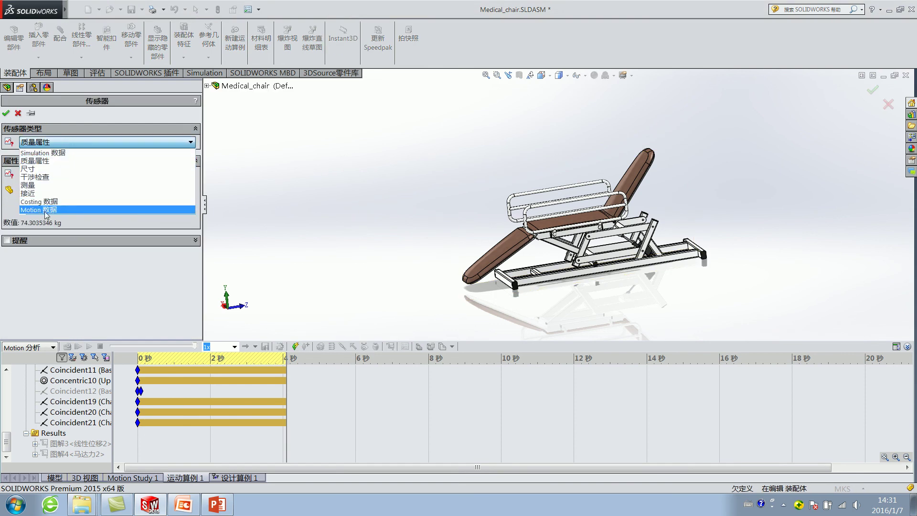
pyautogui.click(45, 209)
pyautogui.click(69, 157)
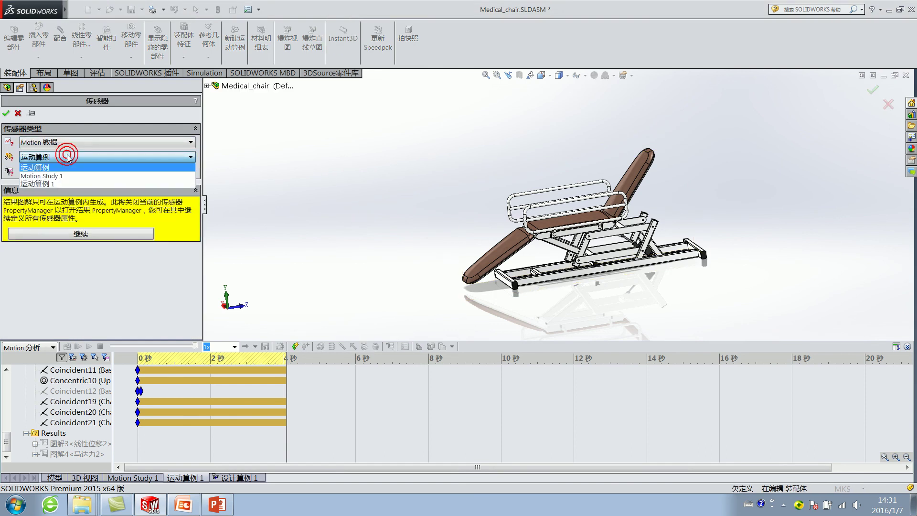
pyautogui.click(62, 184)
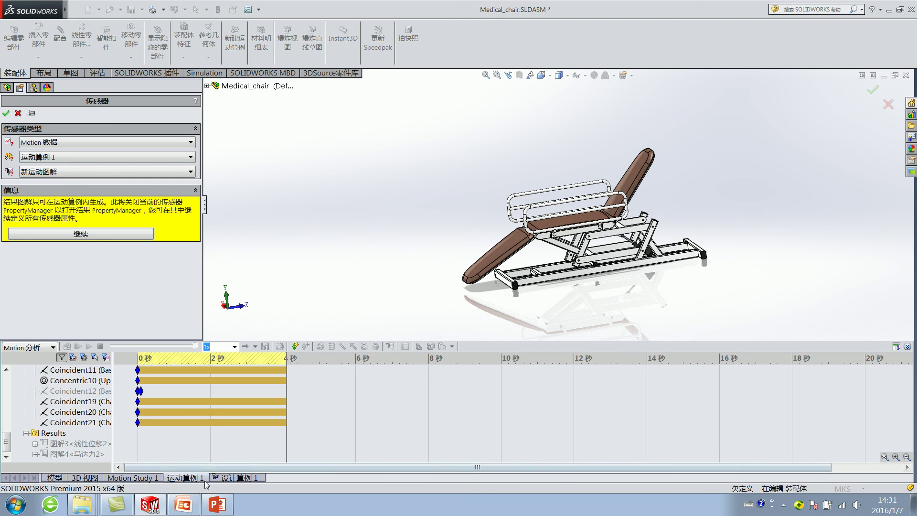
# Use plot 图解4's model maximum with alert off, creating 传感器1 reading 2110.88083 N
pyautogui.click(50, 171)
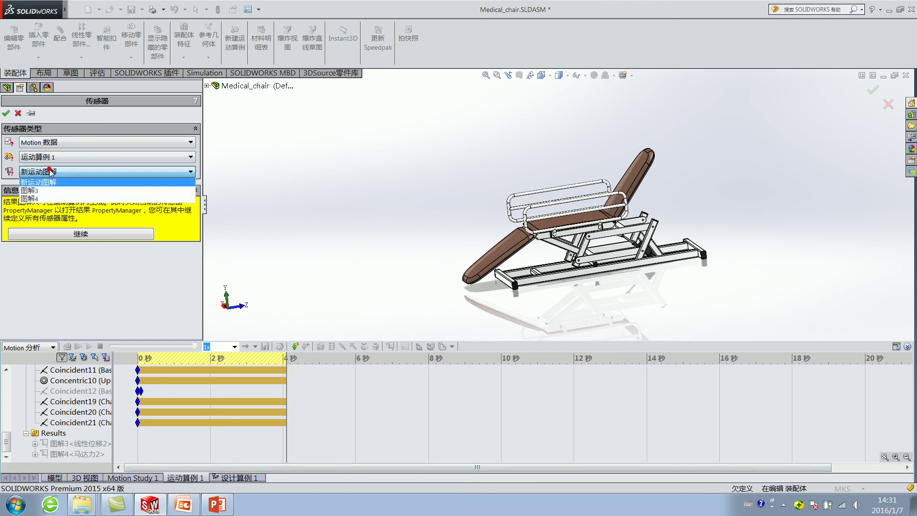
pyautogui.click(51, 199)
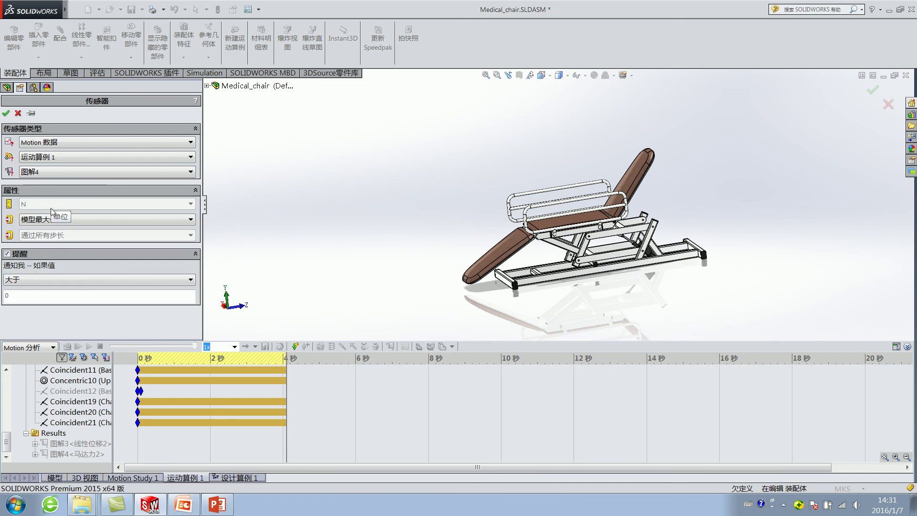
pyautogui.click(43, 218)
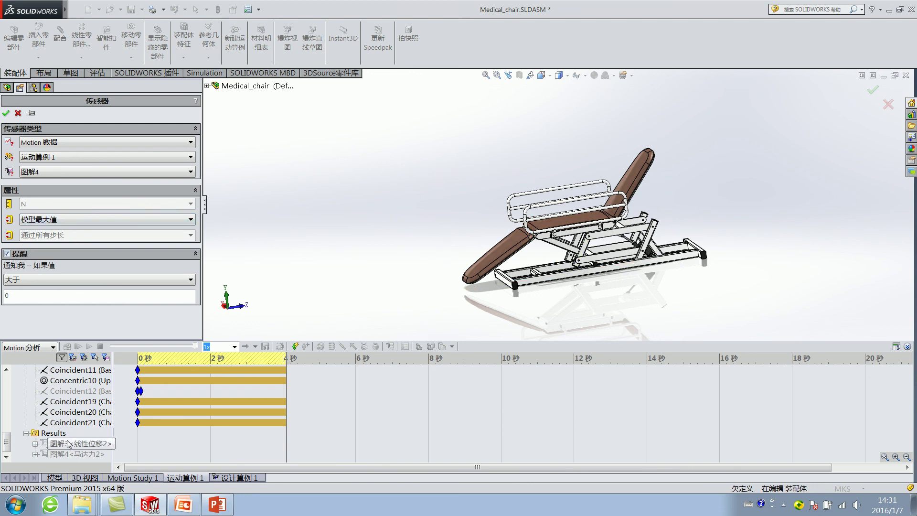
pyautogui.click(6, 254)
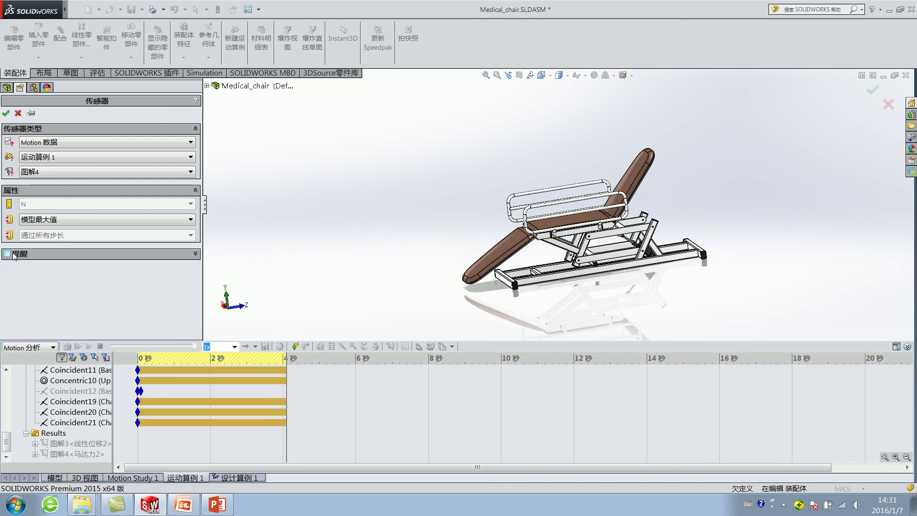
pyautogui.click(10, 113)
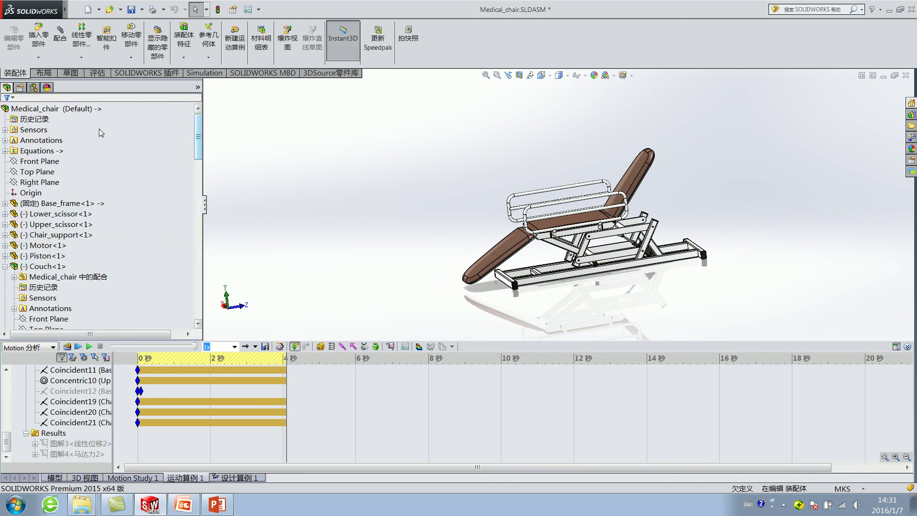
pyautogui.click(38, 141)
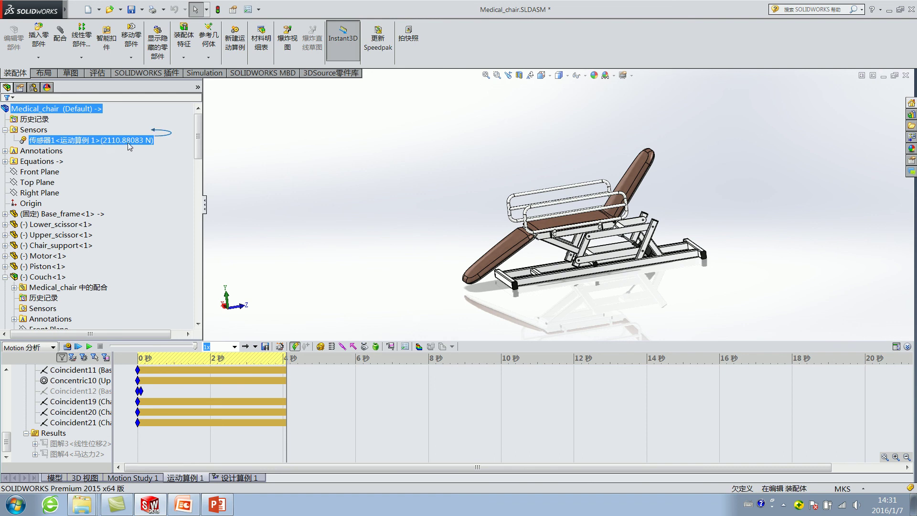
pyautogui.click(80, 380)
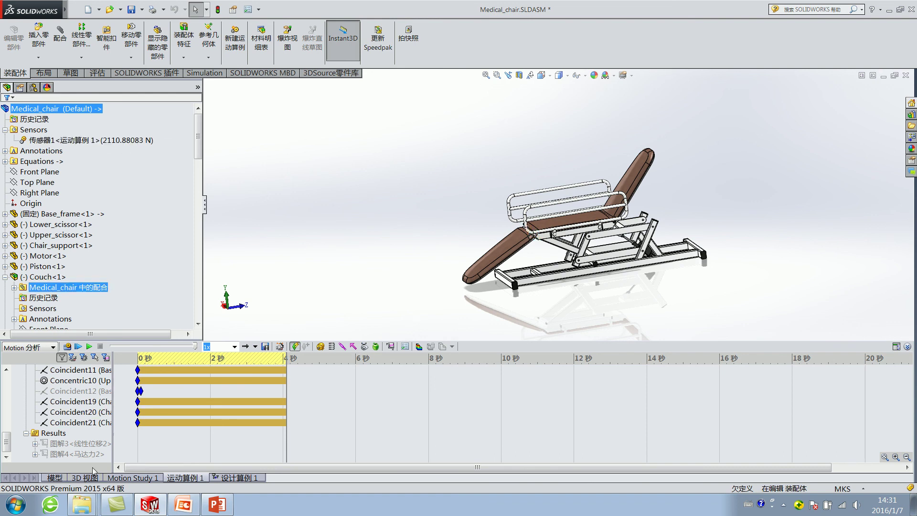
pyautogui.click(80, 141)
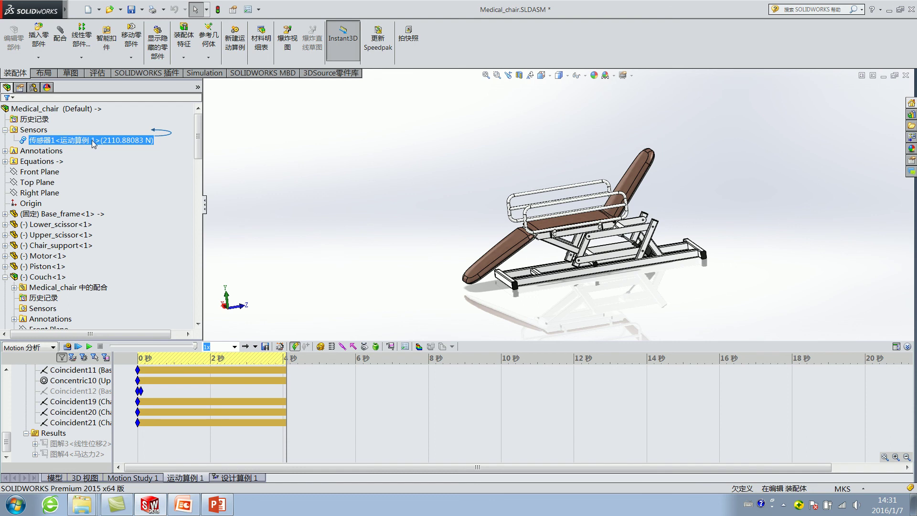
# Rename sensor 传感器1 to 马达最大力, keeping its 2110.88083 N reading
pyautogui.click(91, 140)
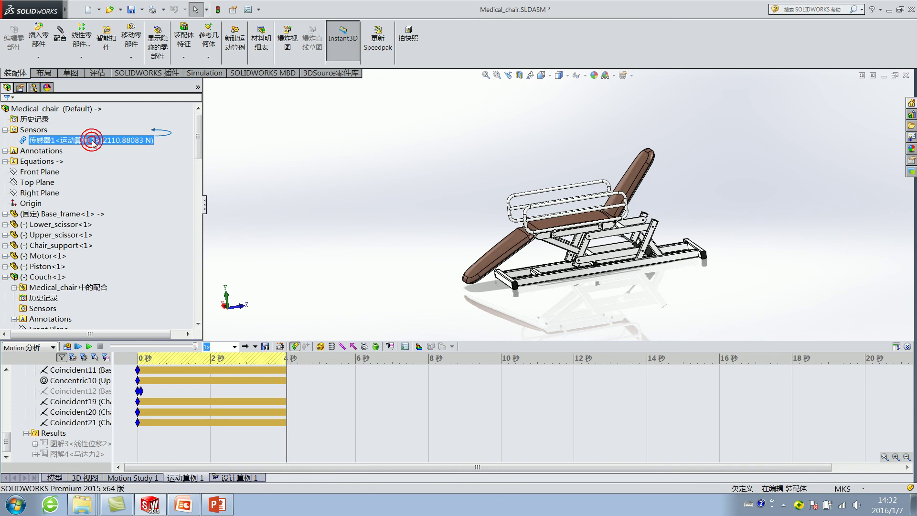
pyautogui.click(58, 151)
pyautogui.press('BackSpace')
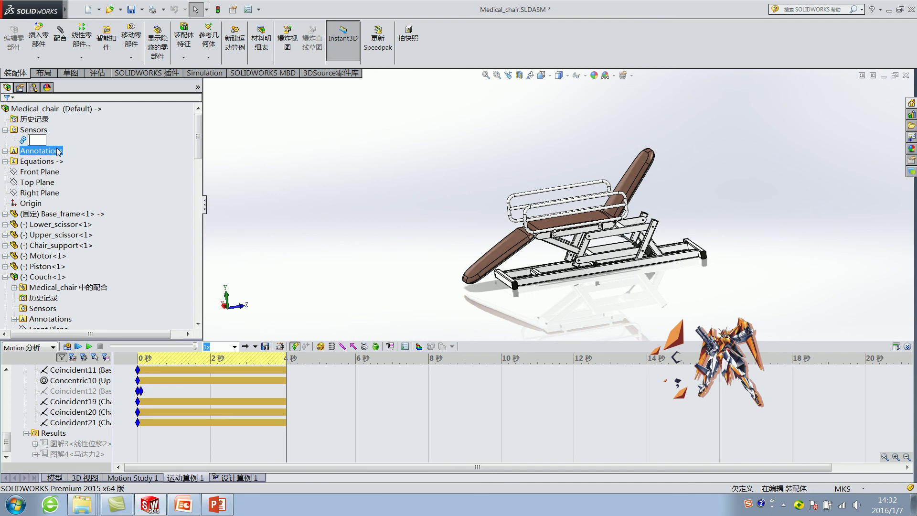
pyautogui.write('mada')
pyautogui.press('space')
pyautogui.write('zuidali')
pyautogui.press('space')
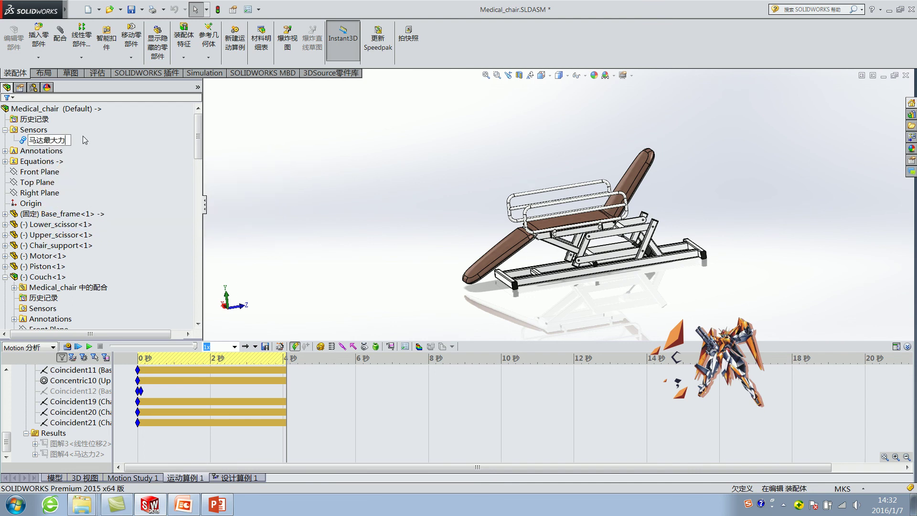
pyautogui.click(347, 142)
pyautogui.click(328, 167)
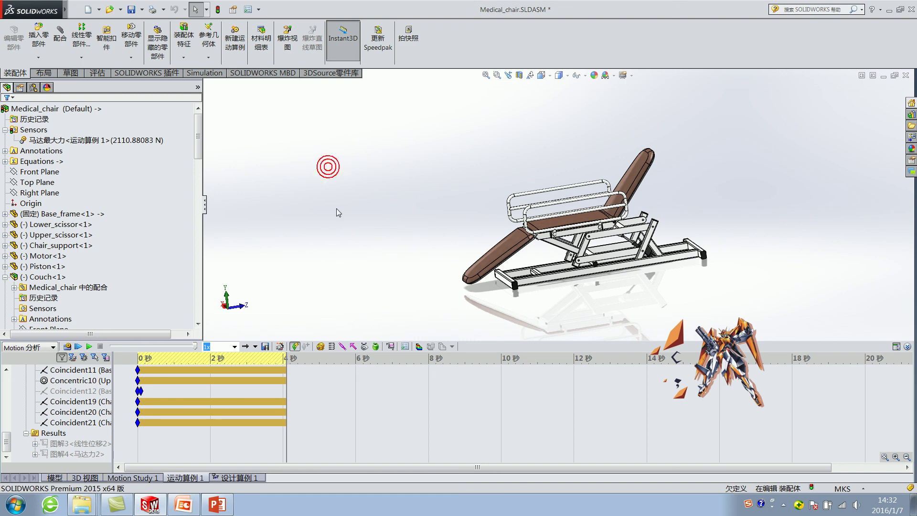
pyautogui.click(304, 213)
pyautogui.click(321, 346)
pyautogui.click(22, 120)
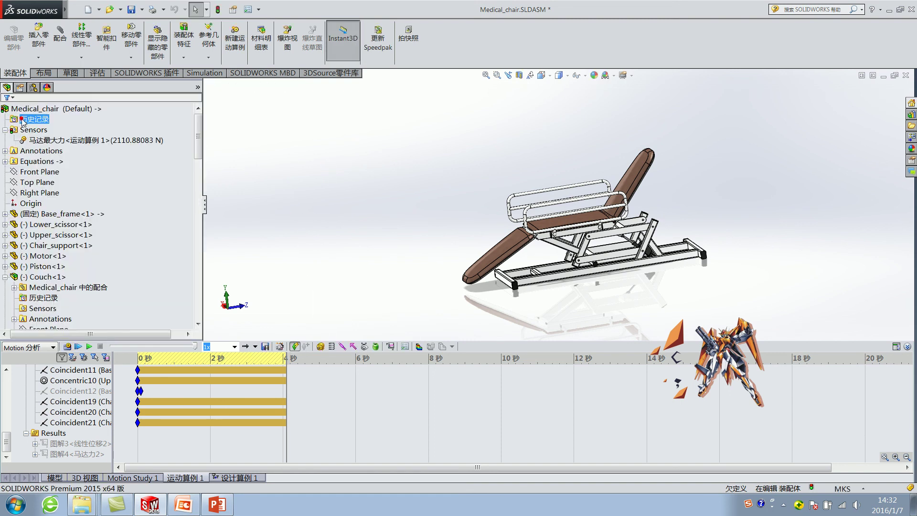
# Add 传感器2 tracking the model maximum of 图解3 from 运动算例 1, alert off, reading 0.735191744 m
pyautogui.rightClick(29, 130)
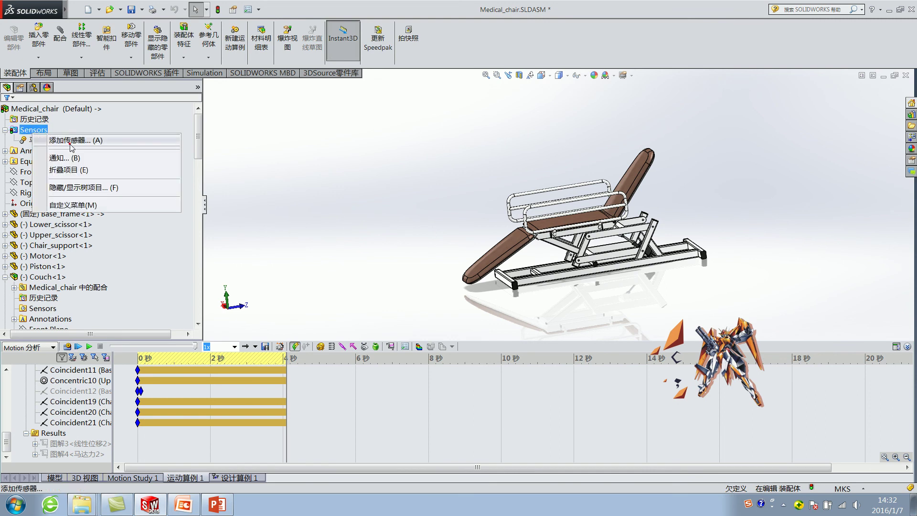
pyautogui.click(71, 142)
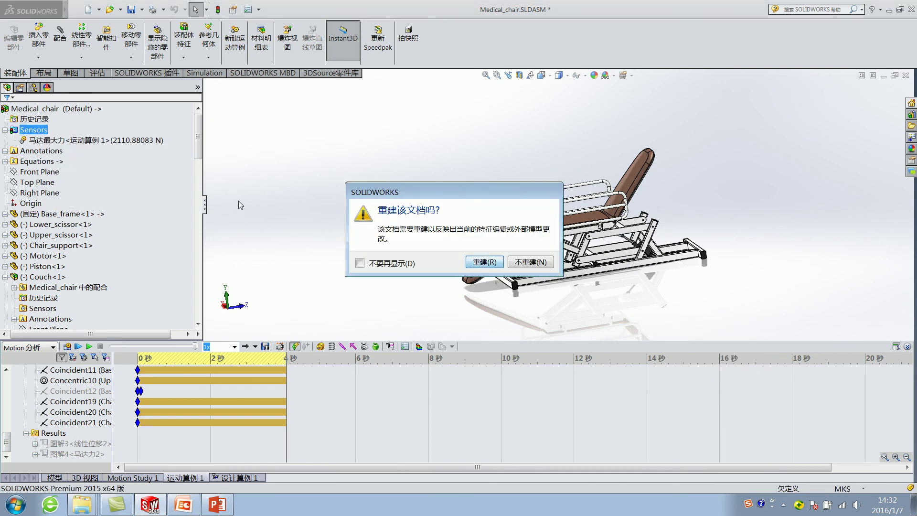
pyautogui.press('Return')
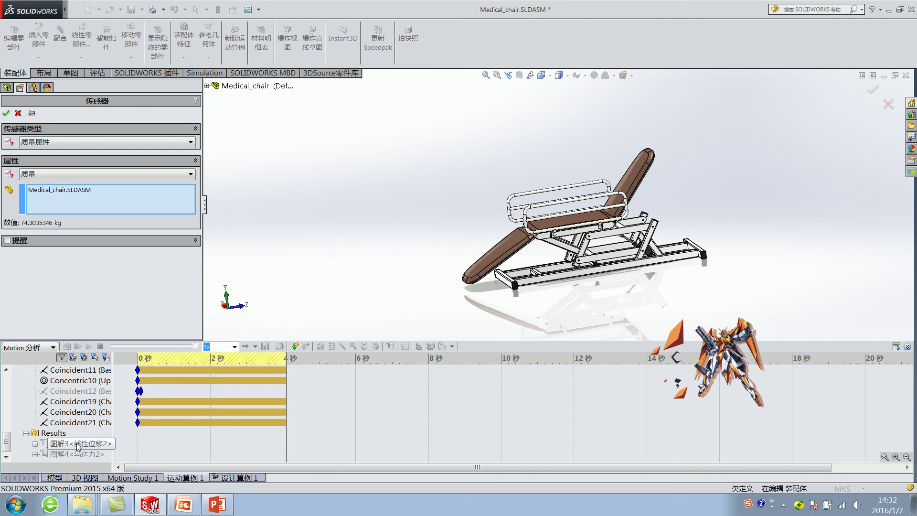
pyautogui.click(80, 143)
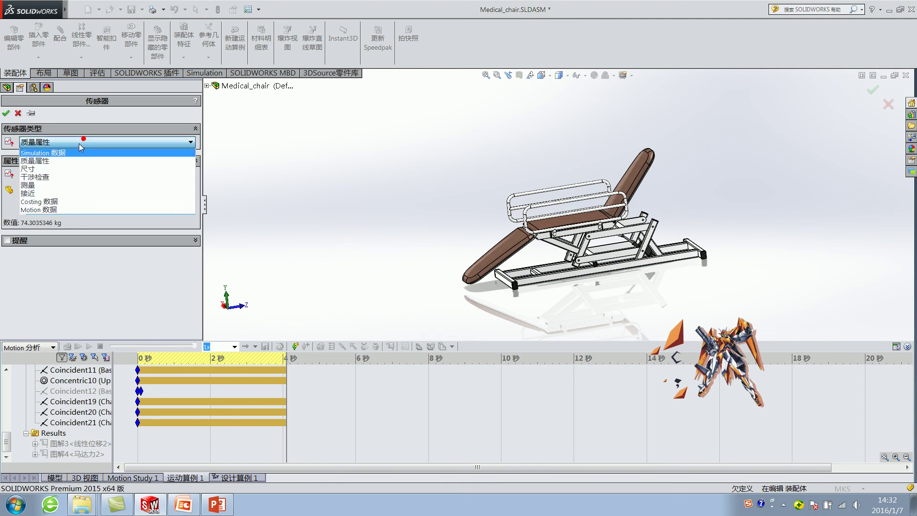
pyautogui.click(51, 210)
pyautogui.click(55, 157)
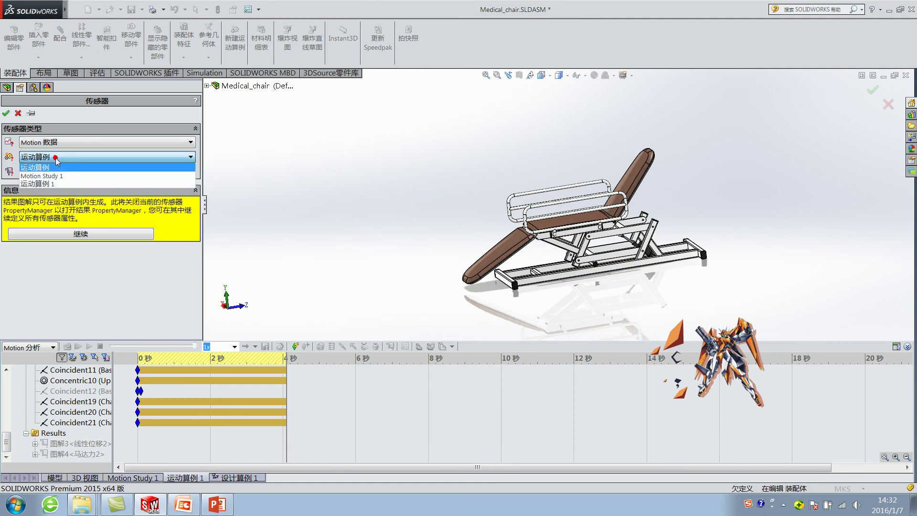
pyautogui.click(51, 183)
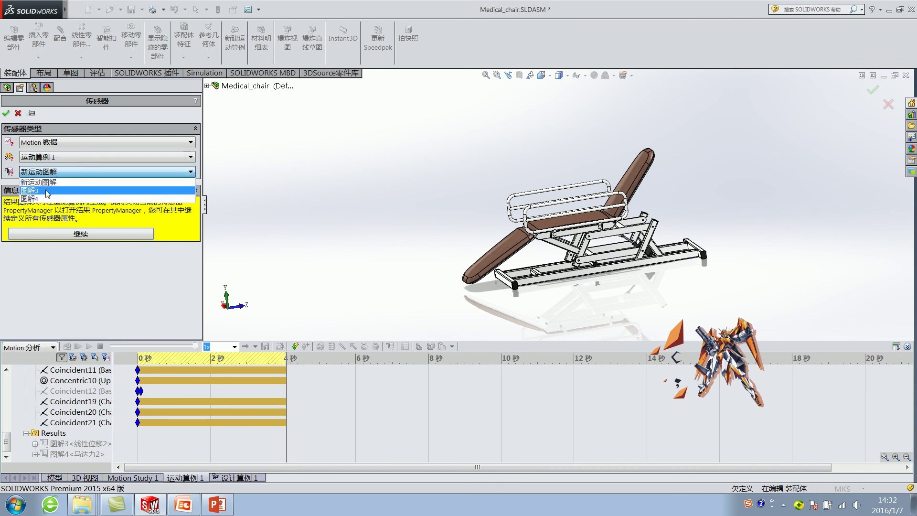
pyautogui.click(45, 191)
pyautogui.click(50, 221)
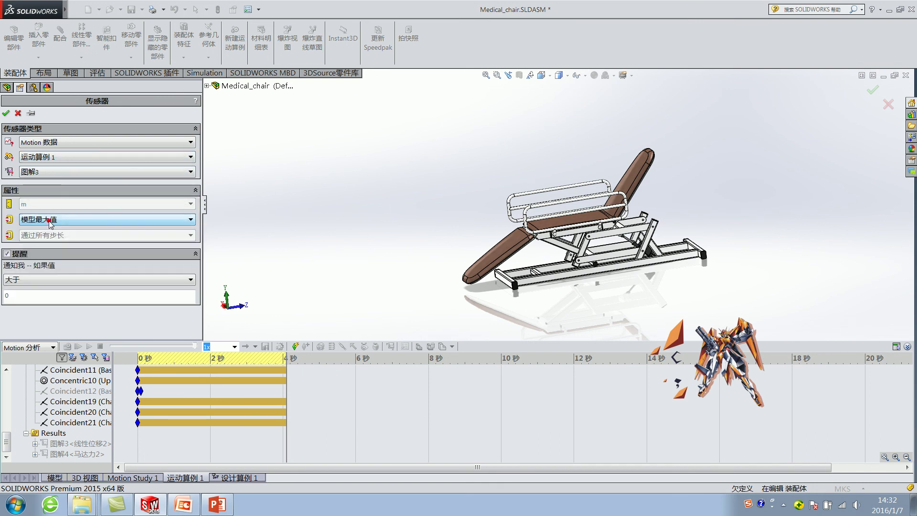
pyautogui.click(20, 255)
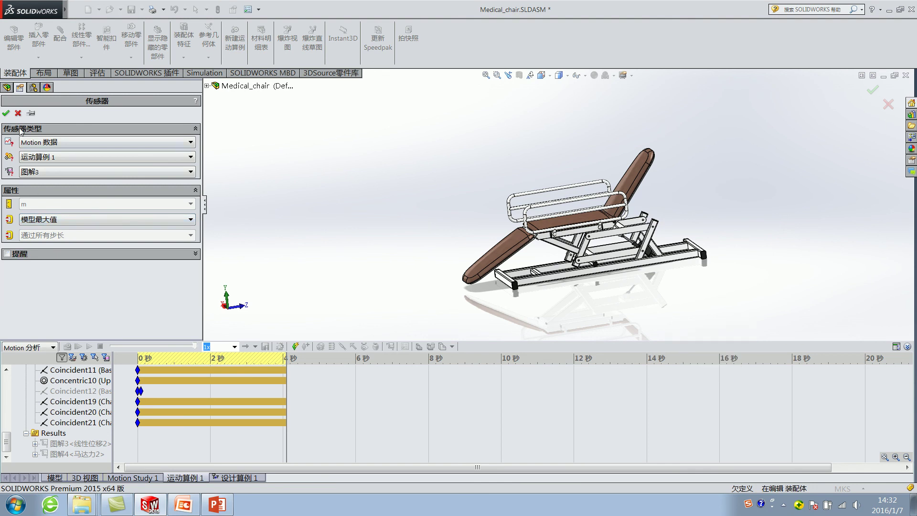
pyautogui.click(7, 114)
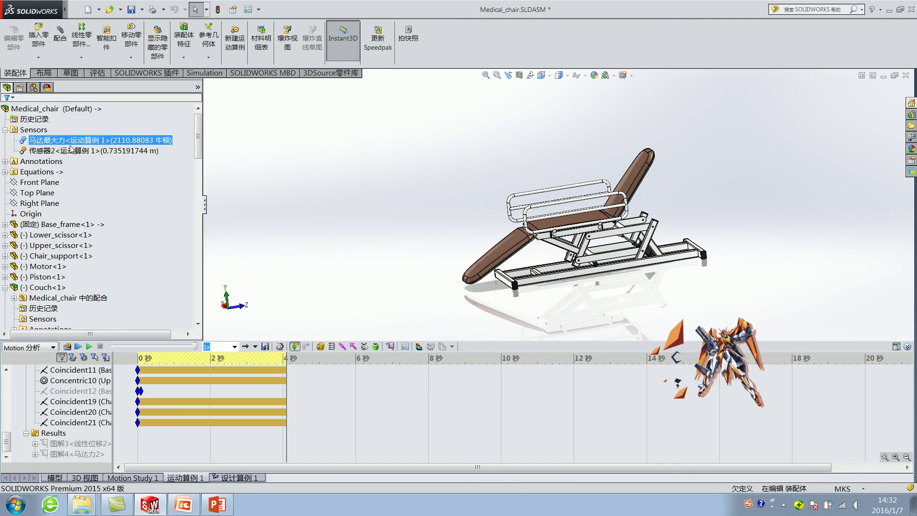
# Rebuild the document and rename 传感器2 to Y方向最大
pyautogui.click(71, 151)
pyautogui.click(494, 259)
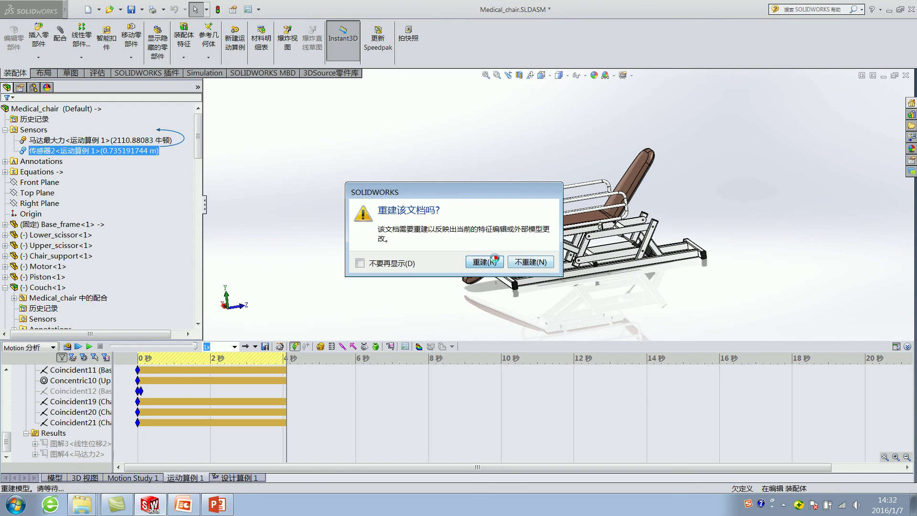
pyautogui.click(136, 151)
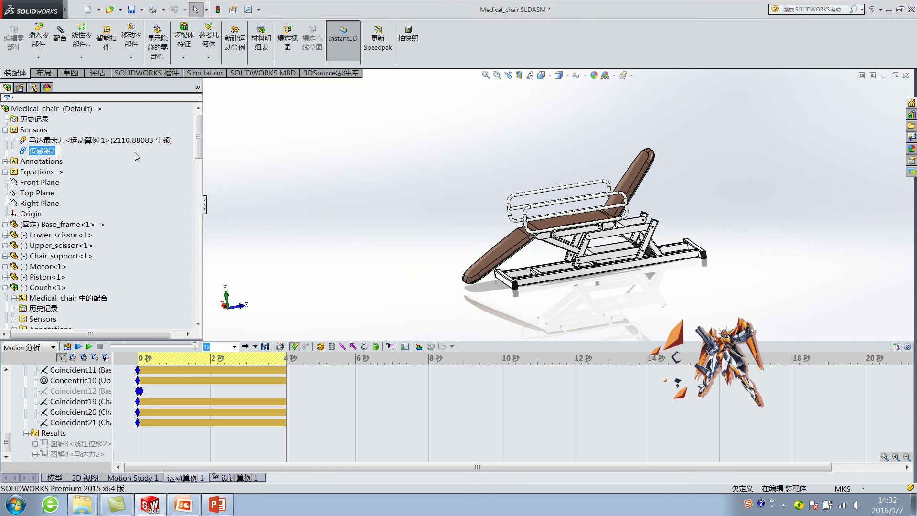
pyautogui.write('Yfangxiang')
pyautogui.press('space')
pyautogui.write('zuida')
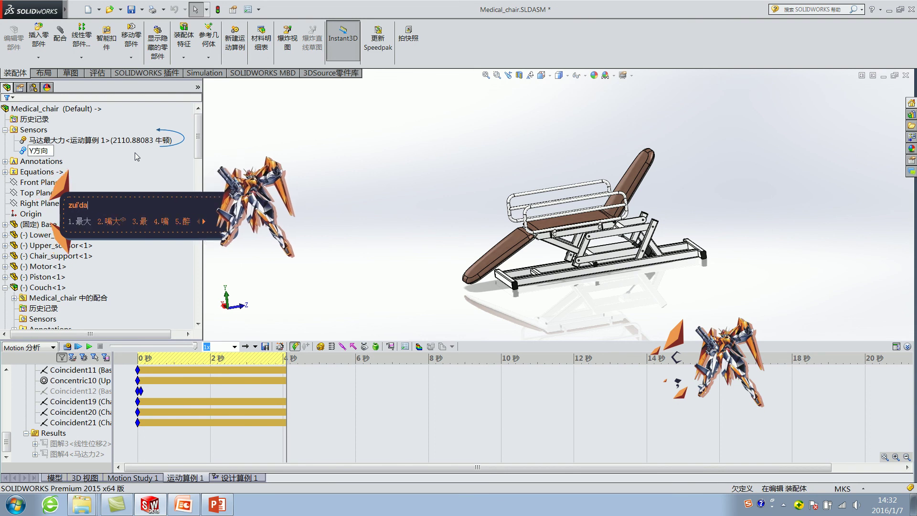
pyautogui.press('space')
pyautogui.press('Return')
# Start adding a third sensor from the Sensors folder, confirming the rebuild
pyautogui.click(42, 130)
pyautogui.rightClick(42, 130)
pyautogui.click(57, 143)
pyautogui.click(474, 258)
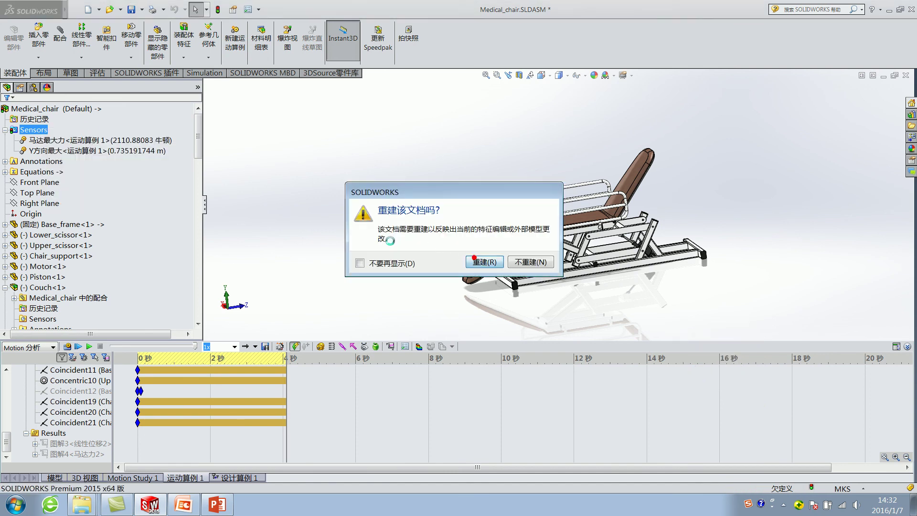
# Create a Motion data sensor on 运动算例 1, plot 图解3 model minimum, alert off
pyautogui.click(45, 142)
pyautogui.click(46, 191)
pyautogui.click(50, 157)
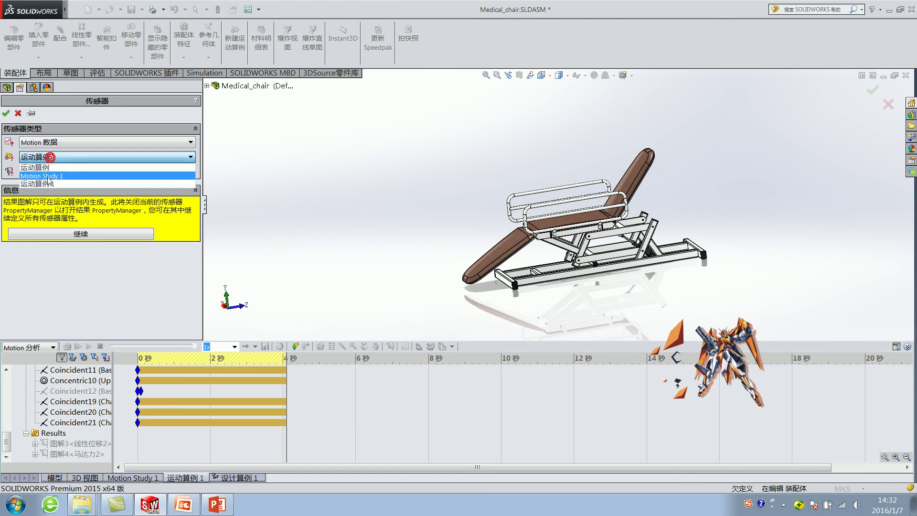
pyautogui.click(45, 184)
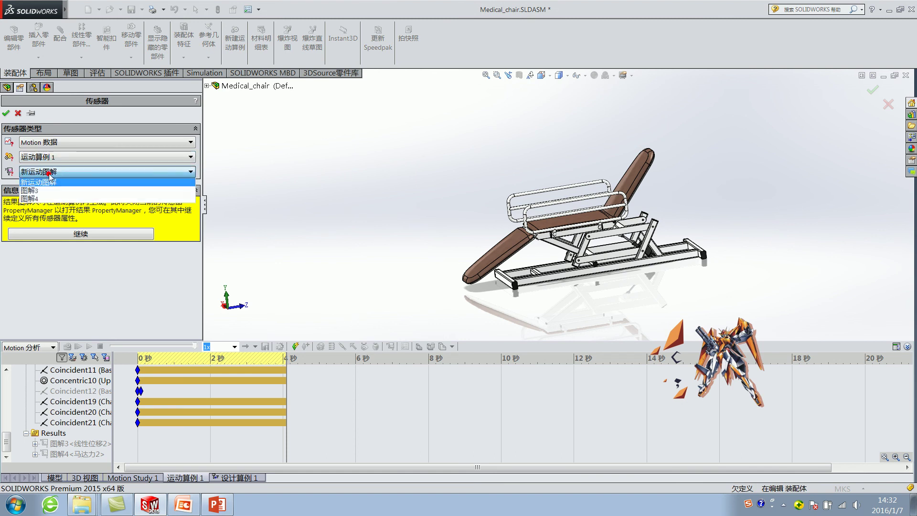
pyautogui.click(43, 191)
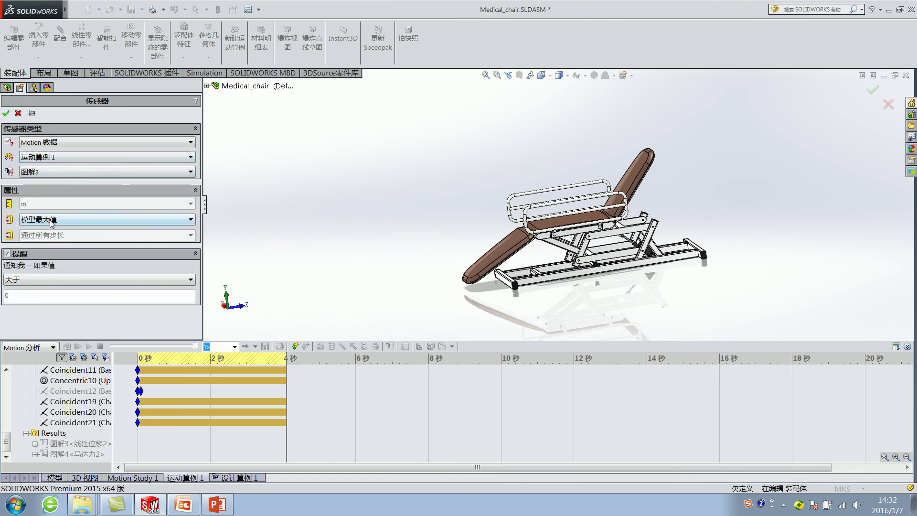
pyautogui.click(50, 220)
pyautogui.click(44, 239)
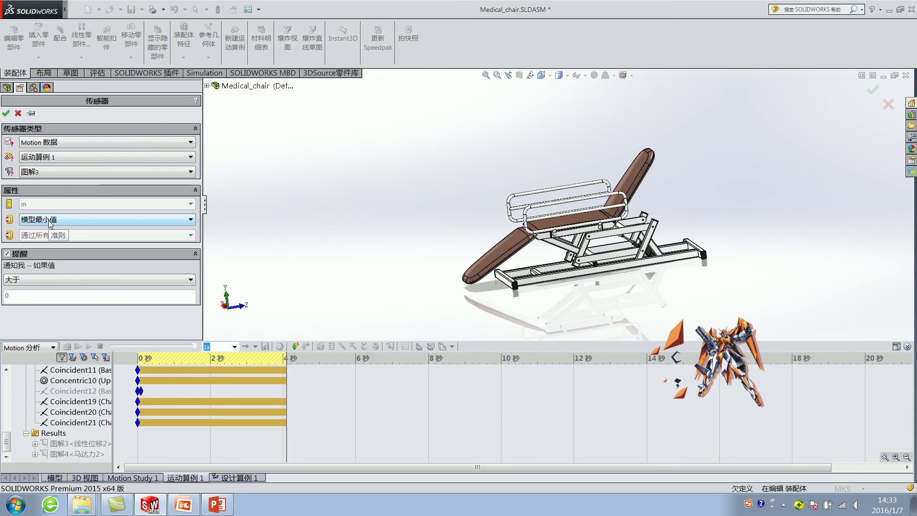
pyautogui.click(8, 253)
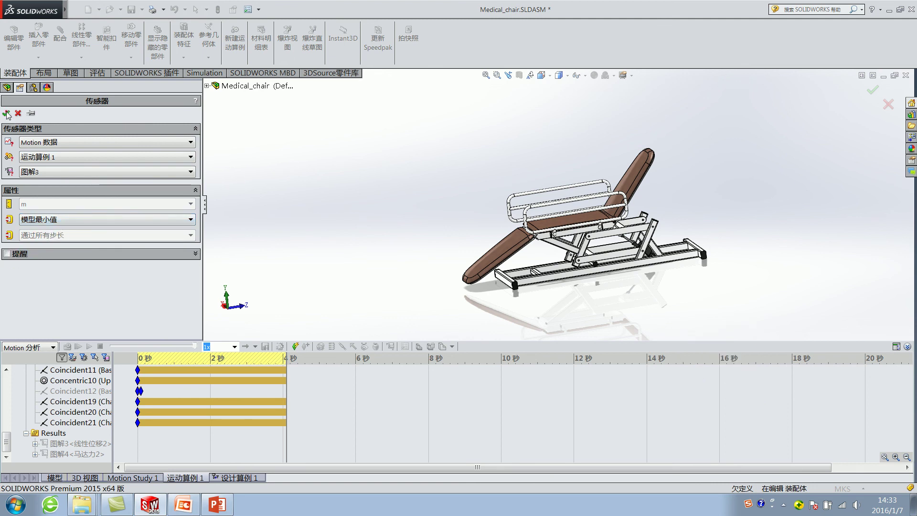
pyautogui.click(6, 113)
# Rename the new sensor Y方向最小, reading 0.349110007 m
pyautogui.click(76, 162)
pyautogui.write('Y')
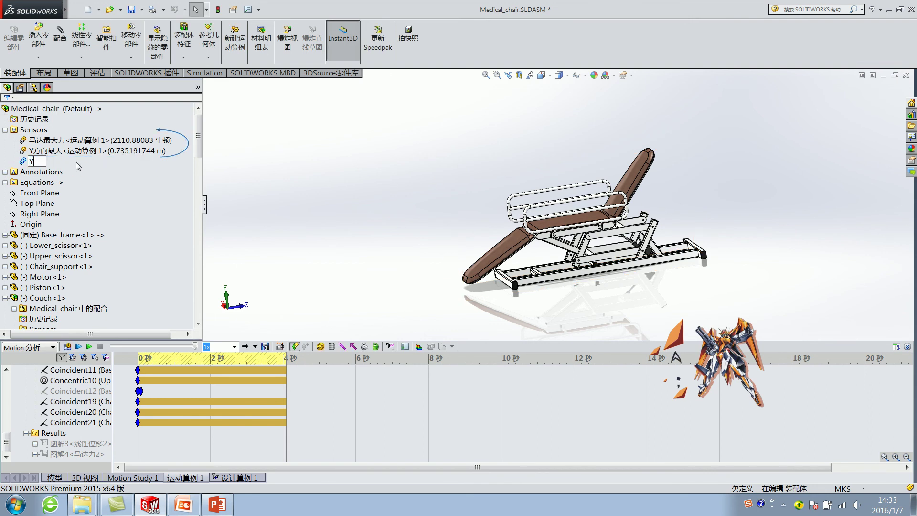
pyautogui.write('fangxiang')
pyautogui.press('space')
pyautogui.write('zuixiao')
pyautogui.press('space')
pyautogui.press('Return')
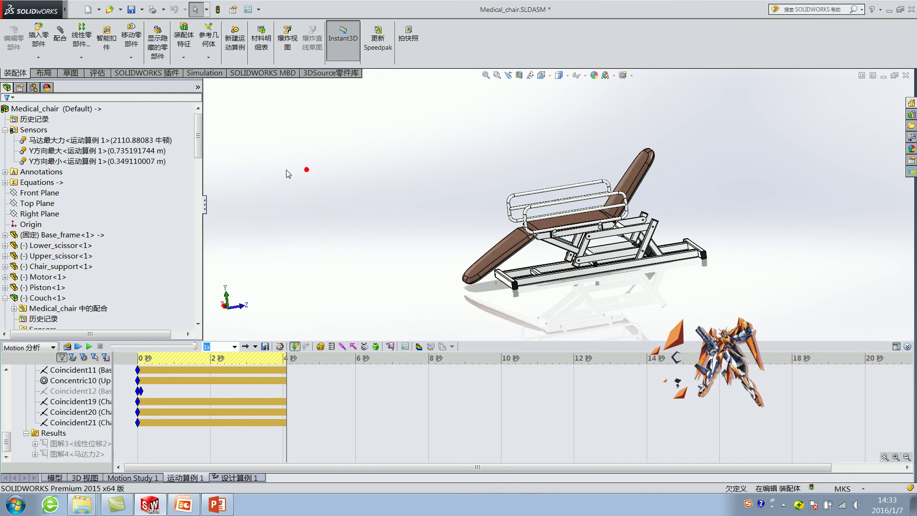
# Compare the sensors 马达最大力, Y方向最大 and Y方向最小 side by side, then clear the selection
pyautogui.click(48, 151)
pyautogui.click(41, 140)
pyautogui.click(76, 163)
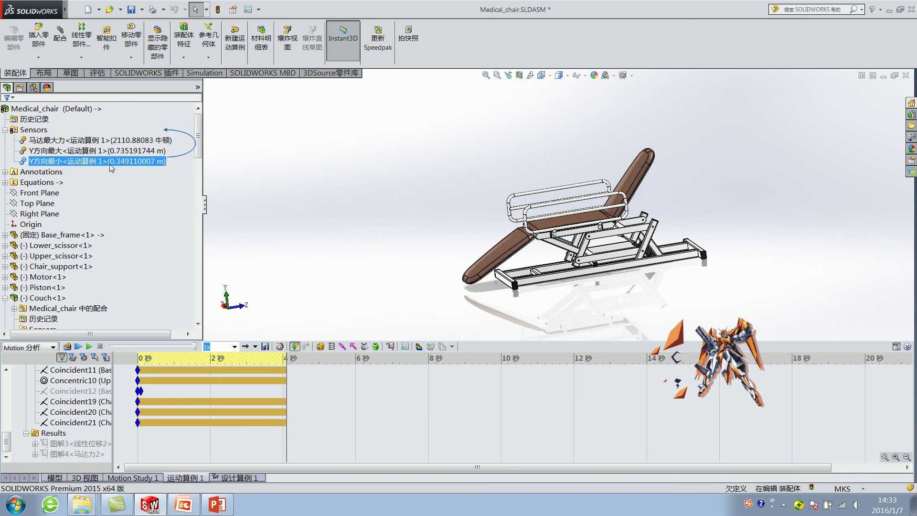
pyautogui.keyDown('ctrl'); pyautogui.click(120, 152); pyautogui.keyUp('ctrl')
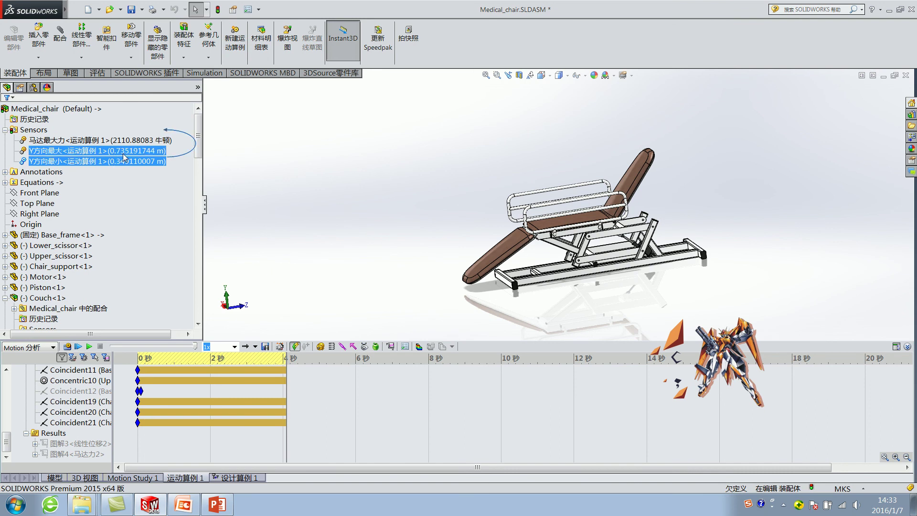
pyautogui.keyDown('ctrl'); pyautogui.click(135, 150); pyautogui.keyUp('ctrl')
pyautogui.keyDown('ctrl'); pyautogui.click(135, 144); pyautogui.keyUp('ctrl')
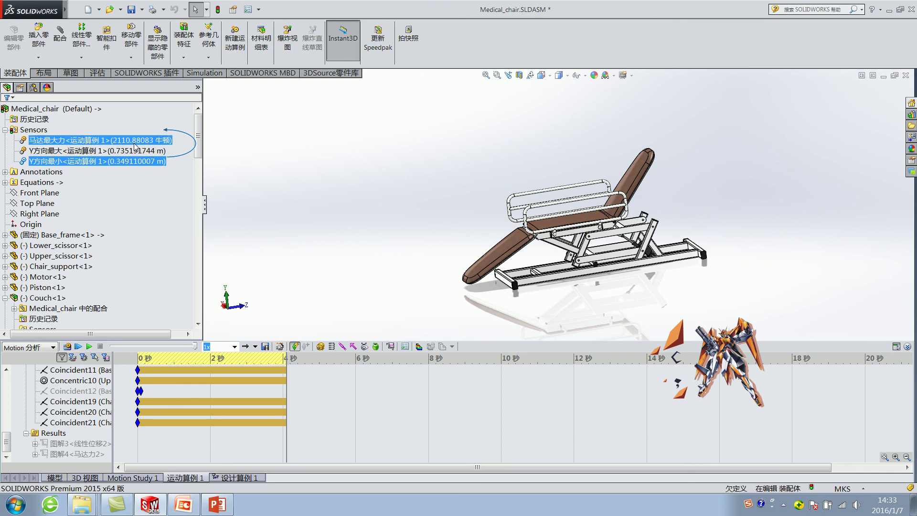
pyautogui.keyDown('ctrl'); pyautogui.click(135, 143); pyautogui.keyUp('ctrl')
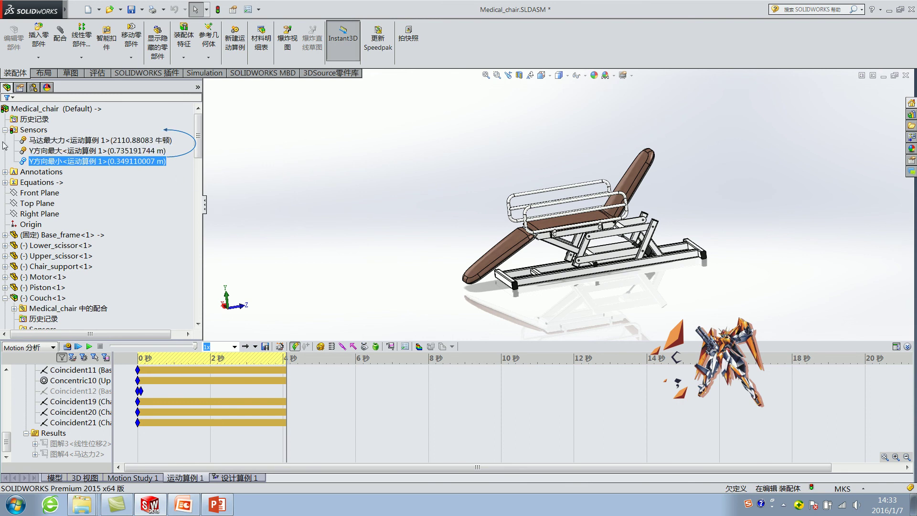
pyautogui.click(413, 164)
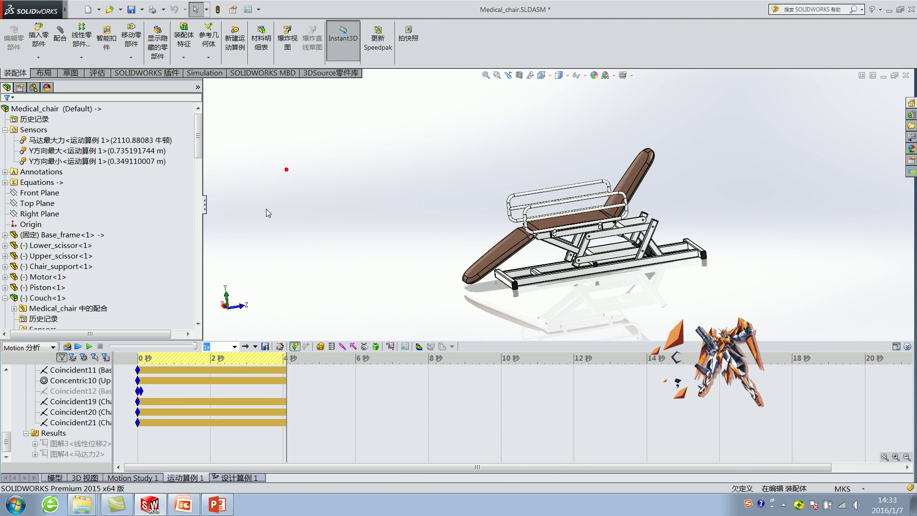
# Fit the chair in view, switch to 设计算例 1, and set the goal to minimize 马达最大力
pyautogui.click(76, 401)
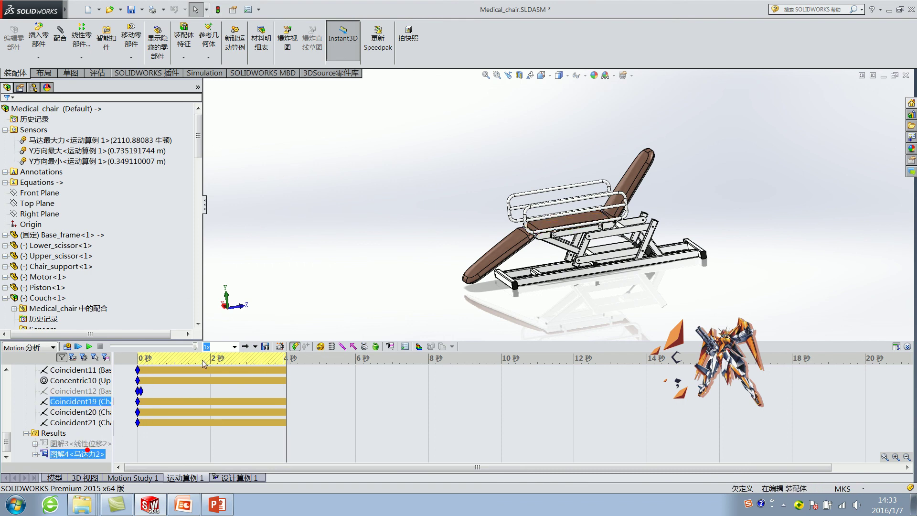
pyautogui.press('f')
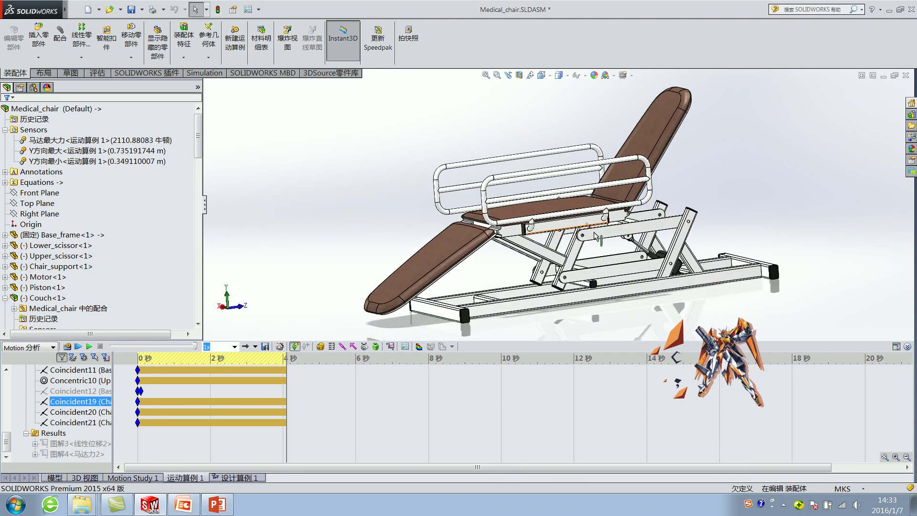
pyautogui.click(358, 238)
pyautogui.click(220, 477)
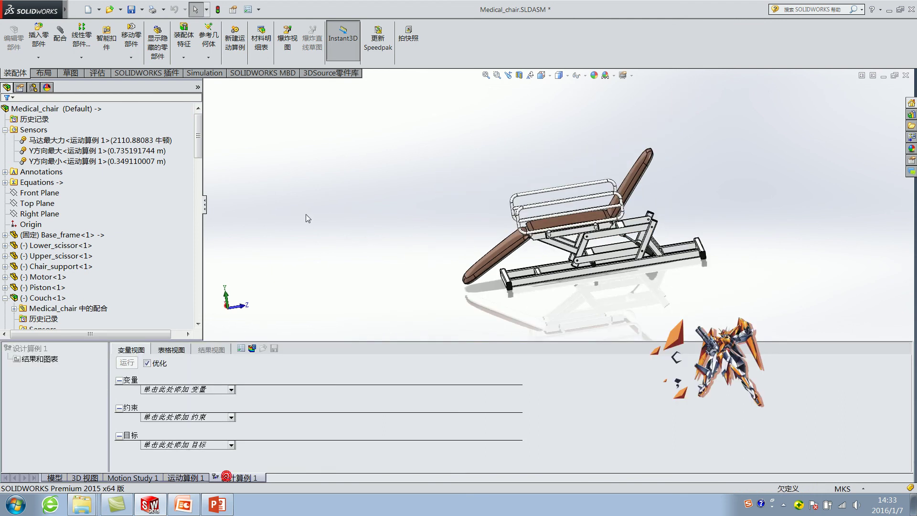
pyautogui.click(346, 277)
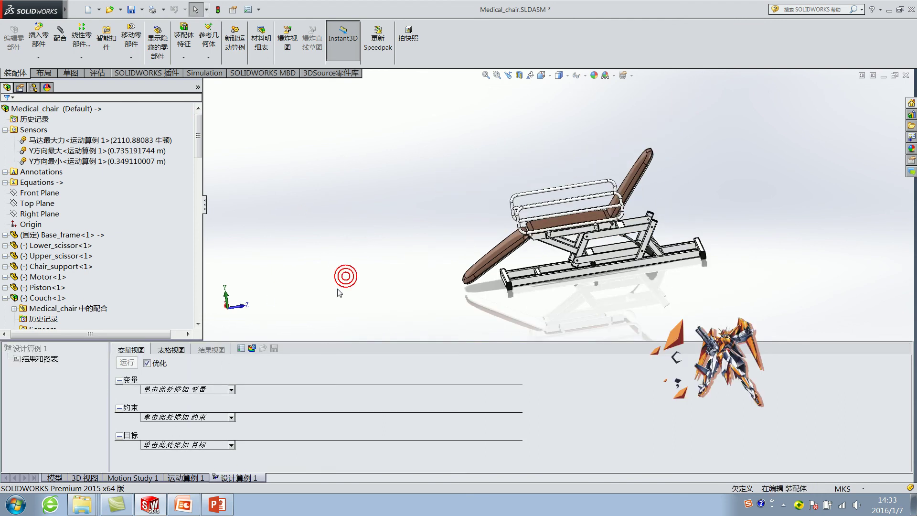
pyautogui.click(194, 446)
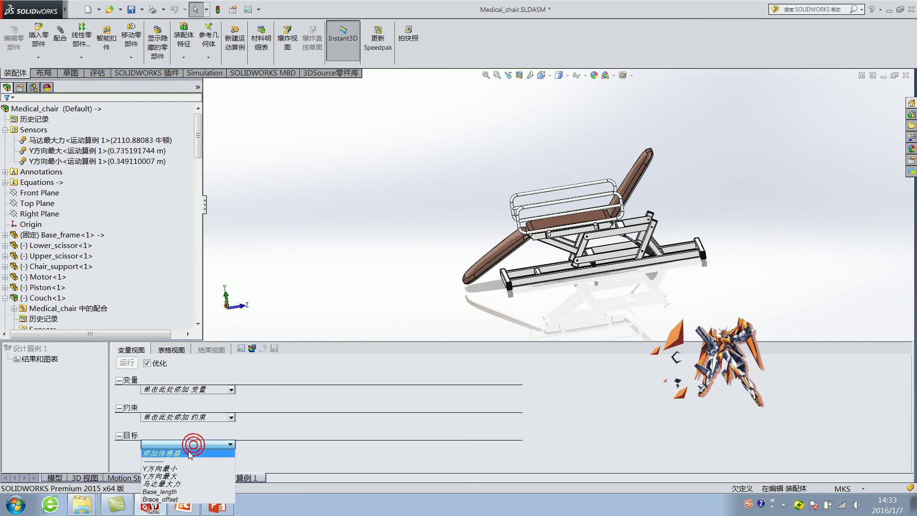
pyautogui.click(177, 484)
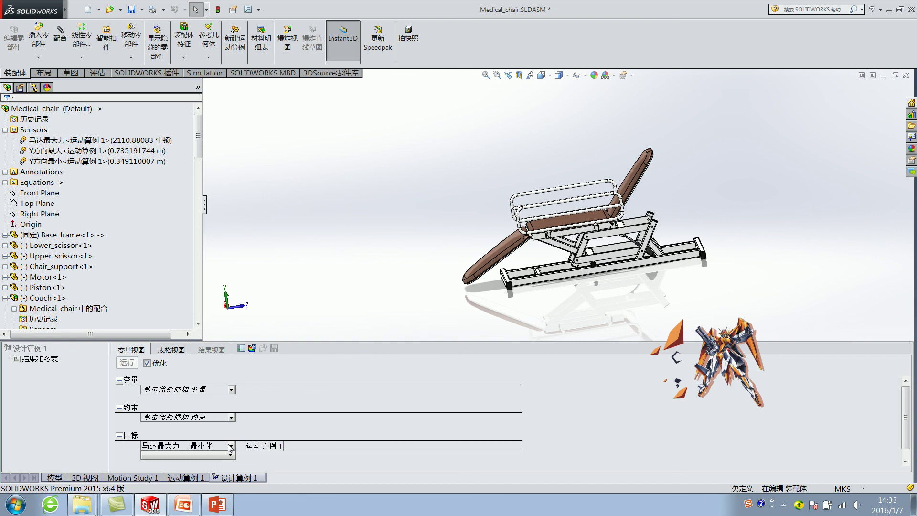
pyautogui.click(231, 417)
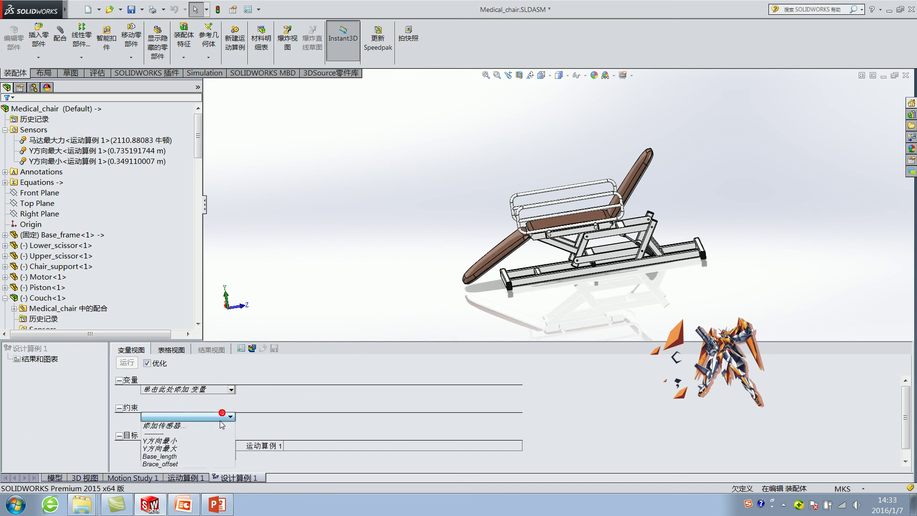
# Constrain Y方向最小 to be less than a maximum of 0.375 m
pyautogui.click(163, 441)
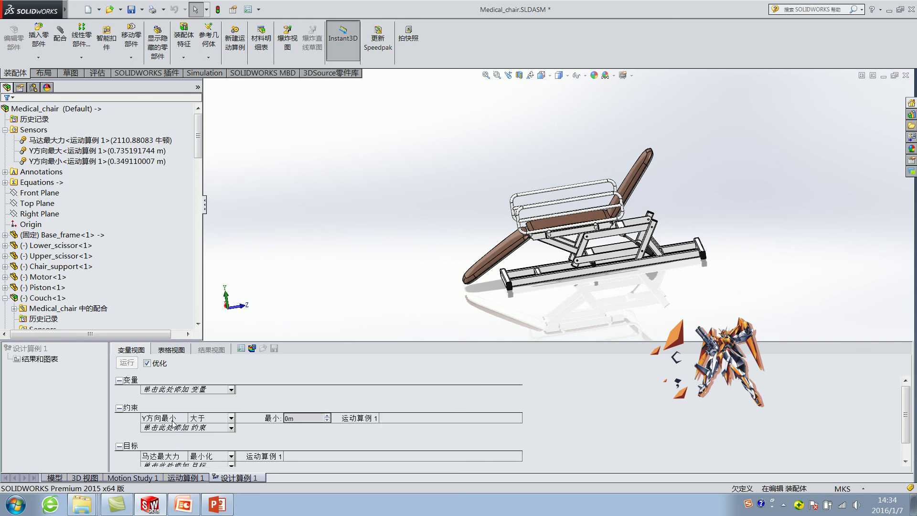
pyautogui.click(307, 419)
pyautogui.click(219, 418)
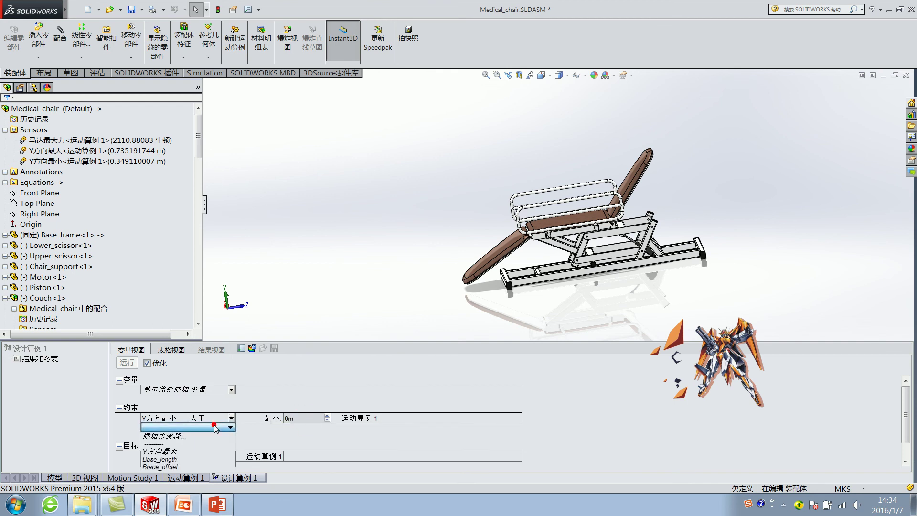
pyautogui.click(221, 418)
pyautogui.click(199, 442)
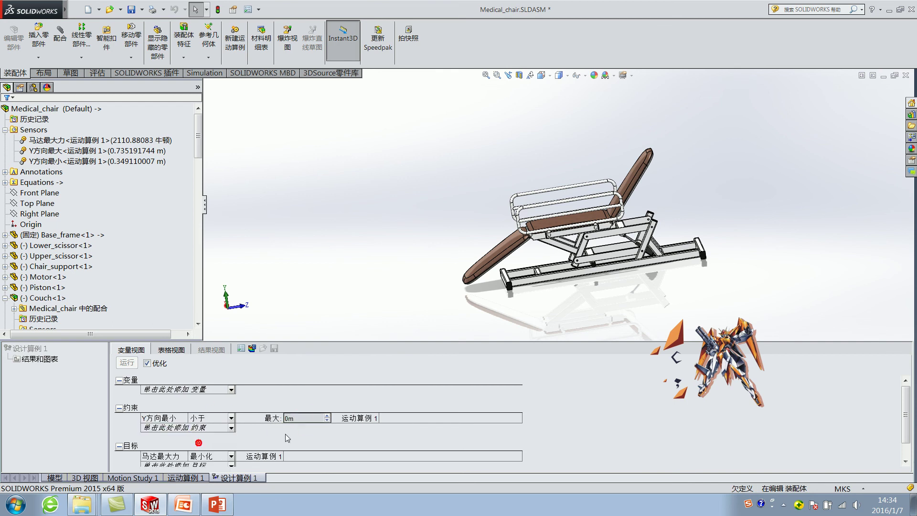
pyautogui.press('BackSpace')
pyautogui.write('.375')
pyautogui.click(302, 192)
# Constrain Y方向最大 to be greater than a minimum of 0.6 m
pyautogui.click(189, 427)
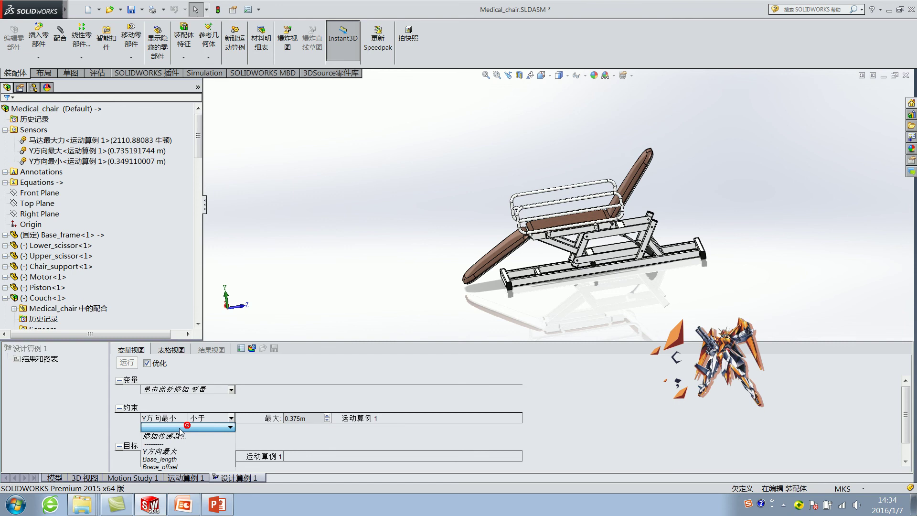
pyautogui.click(160, 451)
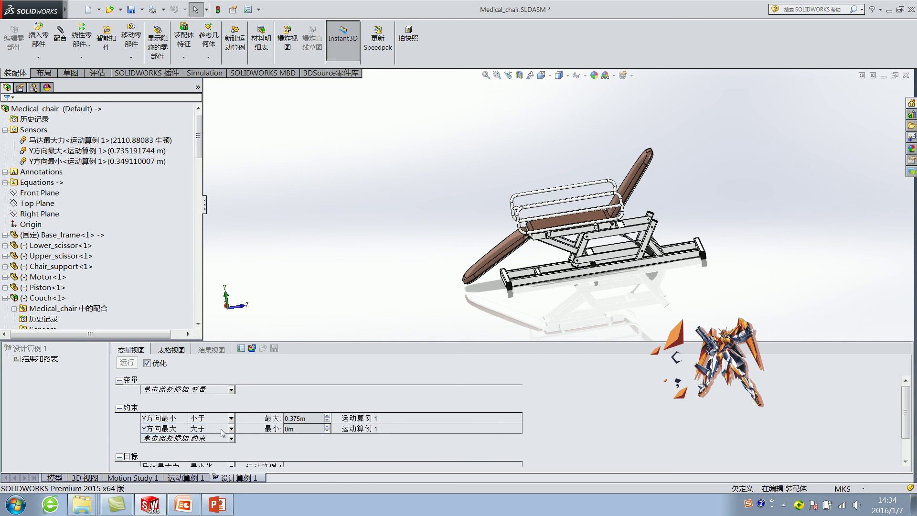
pyautogui.click(302, 427)
pyautogui.write('.6')
pyautogui.click(366, 306)
pyautogui.click(228, 390)
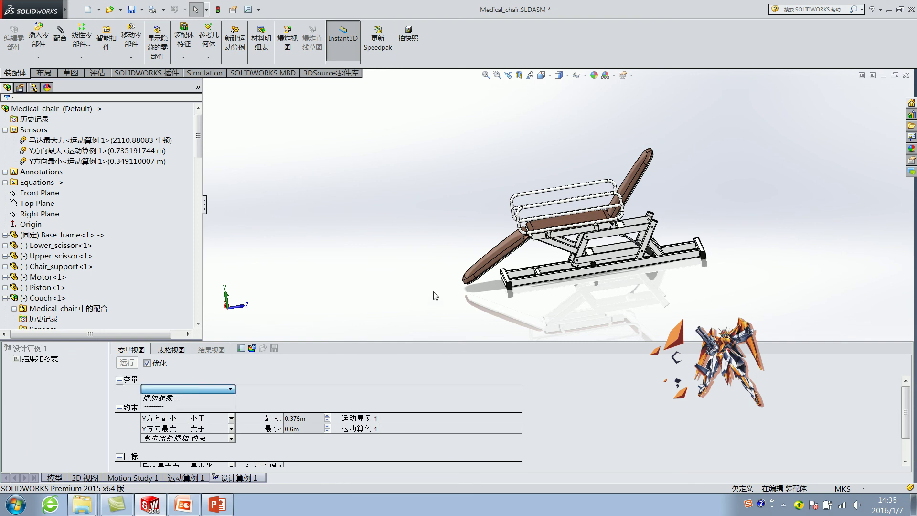
# Cancel the new parameter definition and fit the whole chair model in view
pyautogui.click(204, 398)
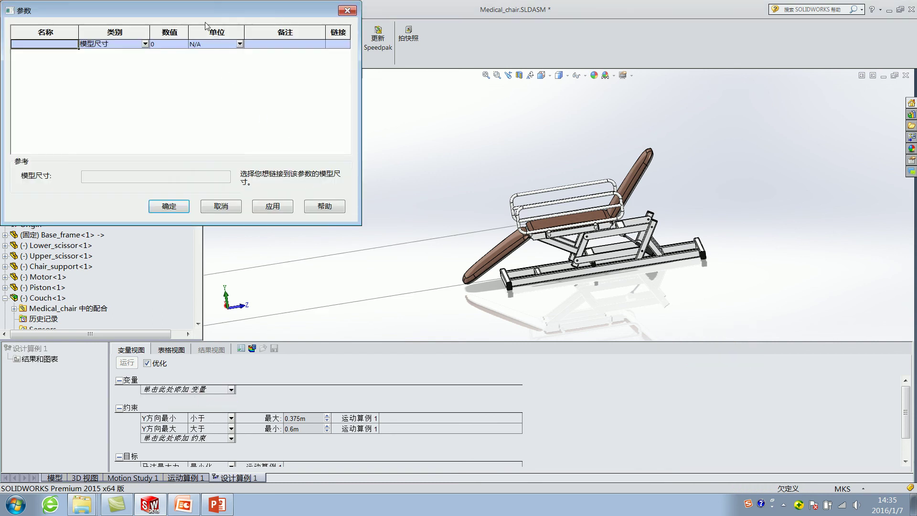
pyautogui.moveTo(180, 10); pyautogui.dragTo(409, 23)
pyautogui.click(359, 57)
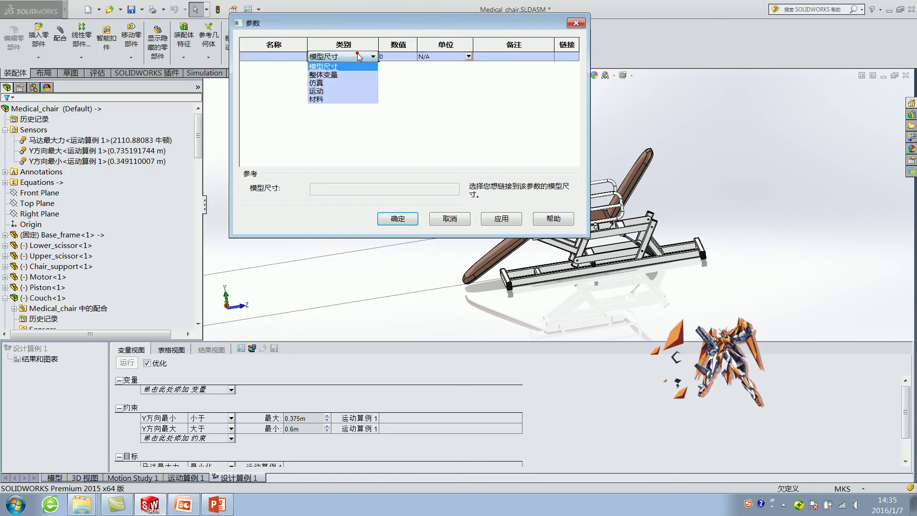
pyautogui.click(449, 213)
pyautogui.click(440, 219)
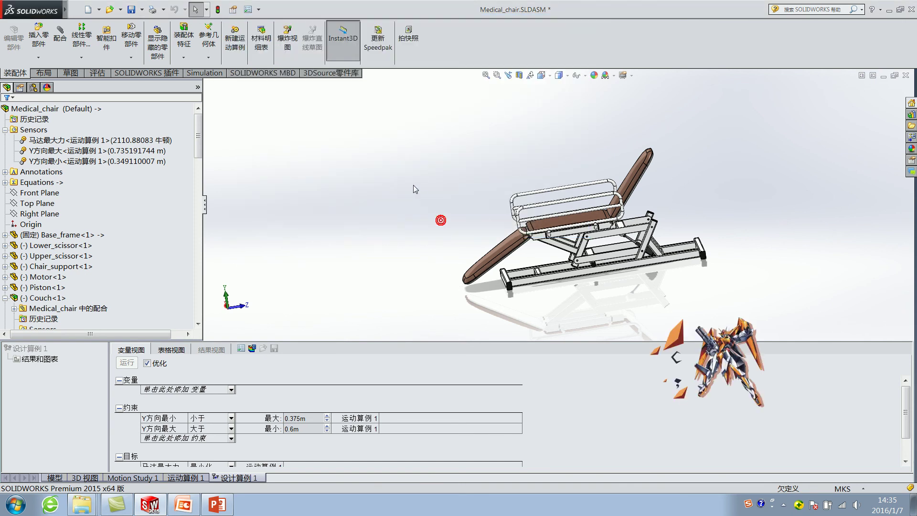
pyautogui.click(54, 477)
pyautogui.click(369, 232)
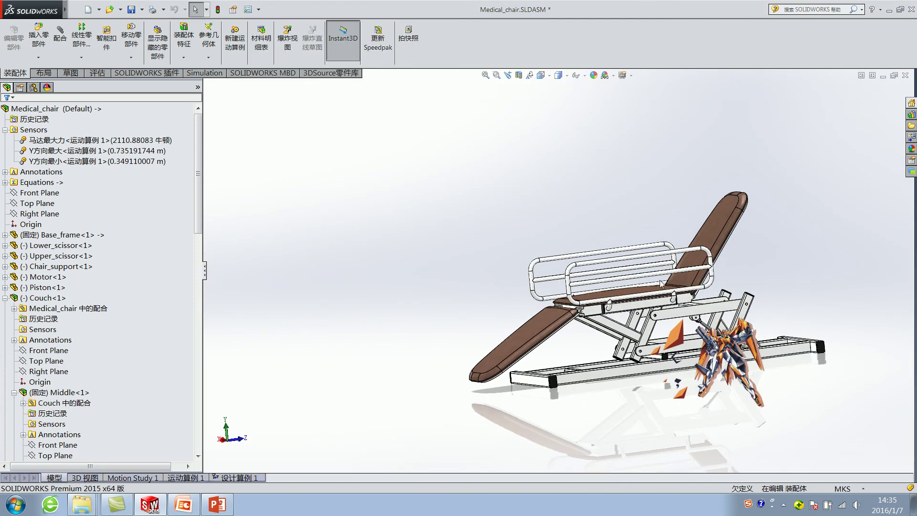
pyautogui.press('f')
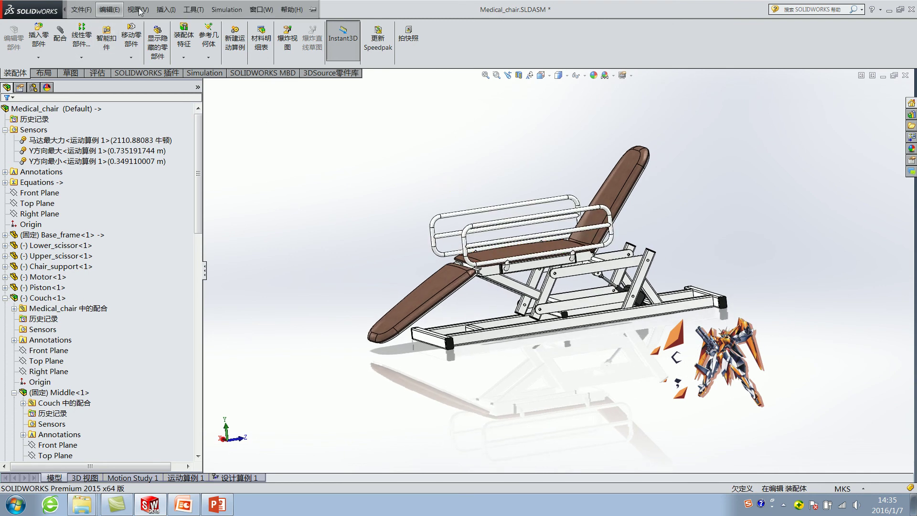
# Review global variables like Scissor length 0.5 in an enlarged Equations dialog, then close it
pyautogui.click(167, 9)
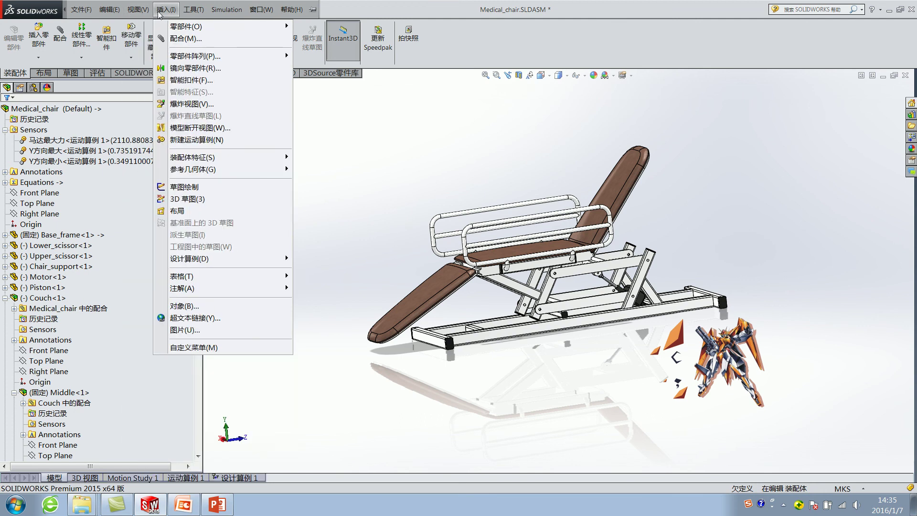
pyautogui.click(193, 9)
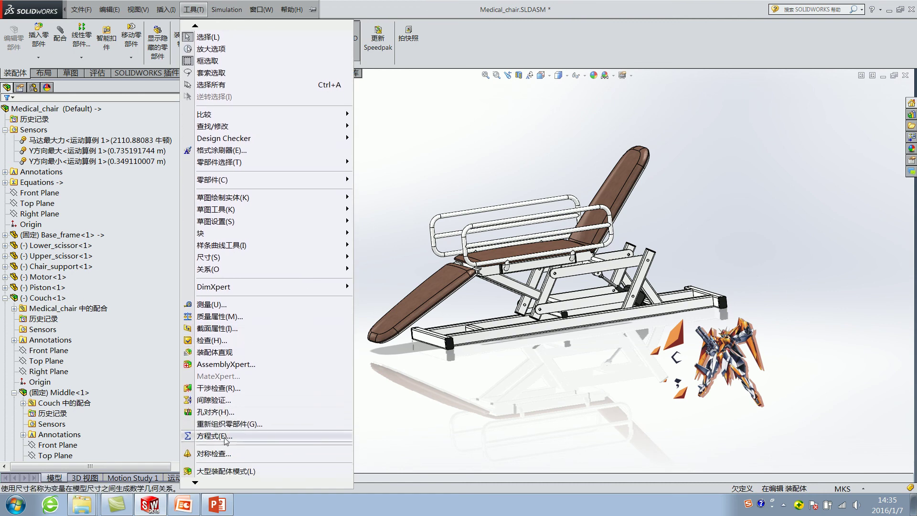
pyautogui.click(226, 436)
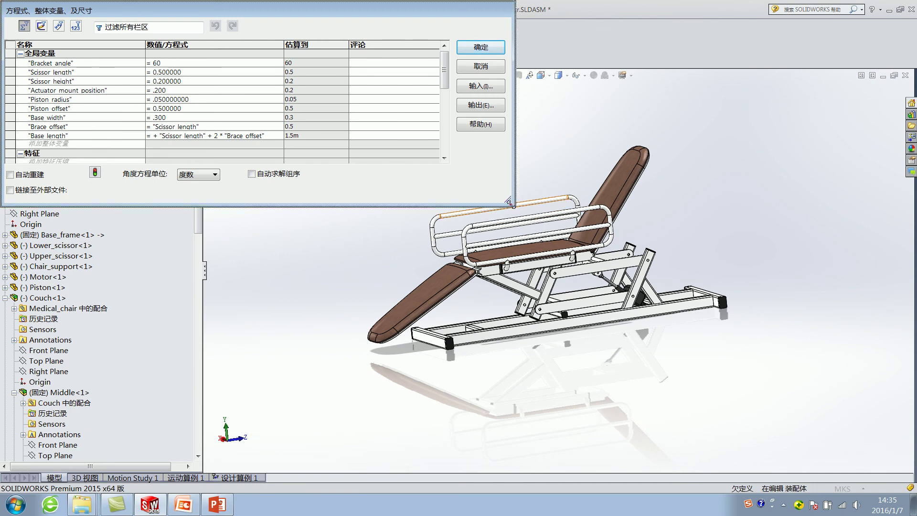
pyautogui.moveTo(508, 200); pyautogui.dragTo(686, 330)
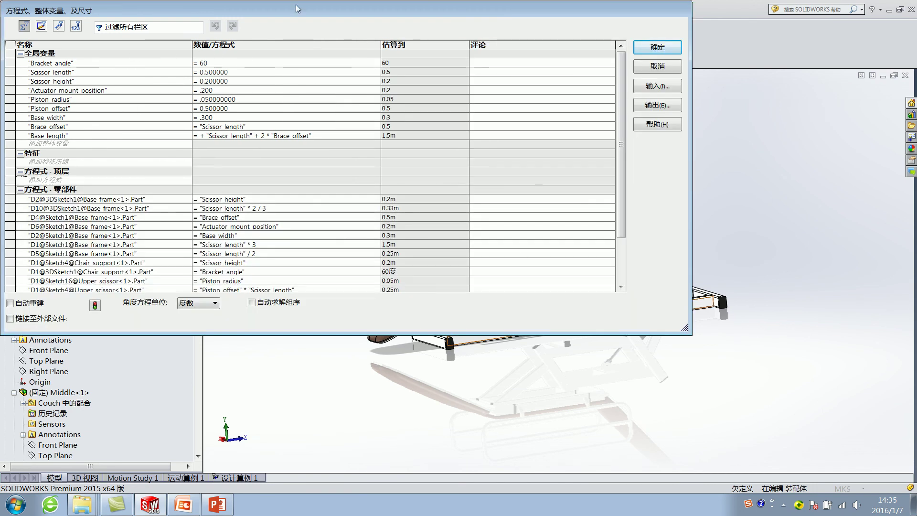
pyautogui.moveTo(582, 11); pyautogui.dragTo(736, 33)
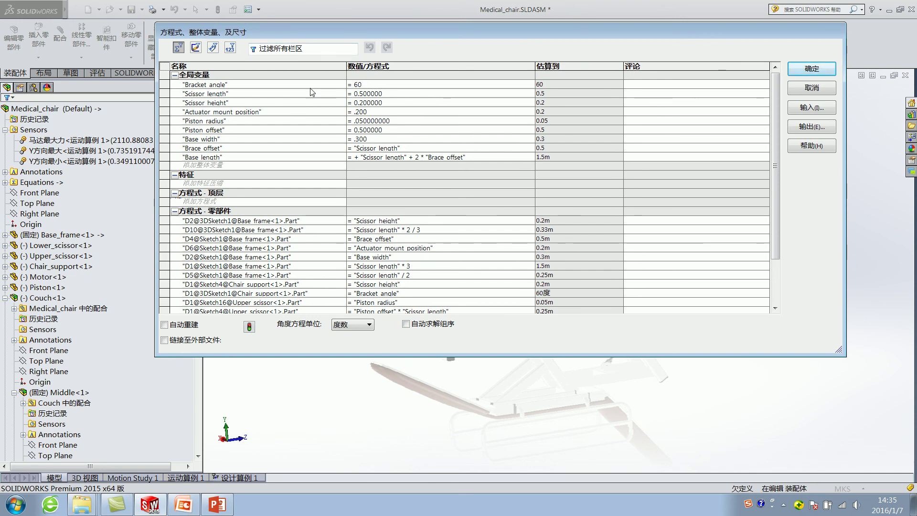
pyautogui.click(425, 89)
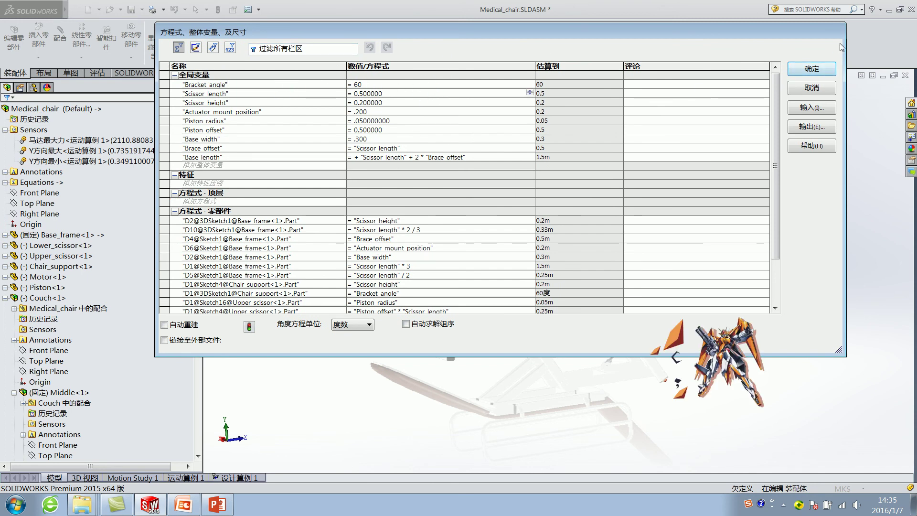
pyautogui.click(812, 68)
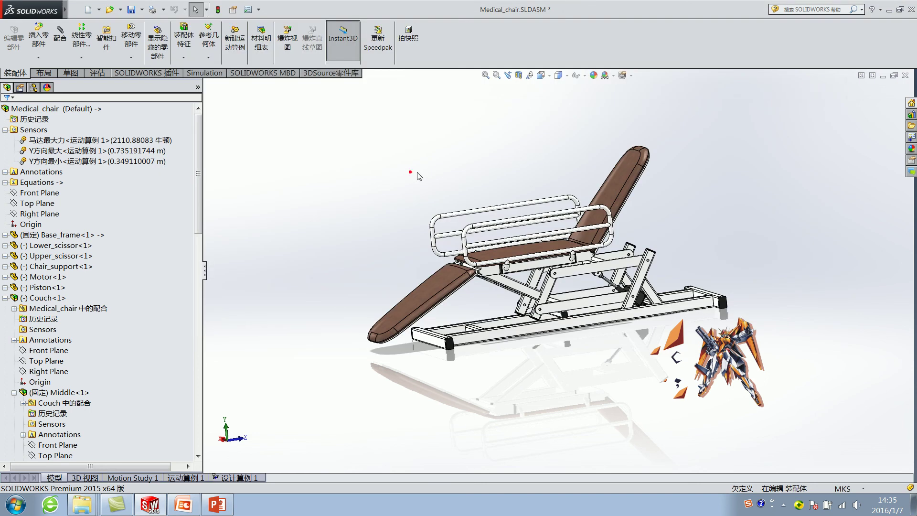
# Open Design Study 1 (设计算例 1) and start adding a new study parameter
pyautogui.click(230, 474)
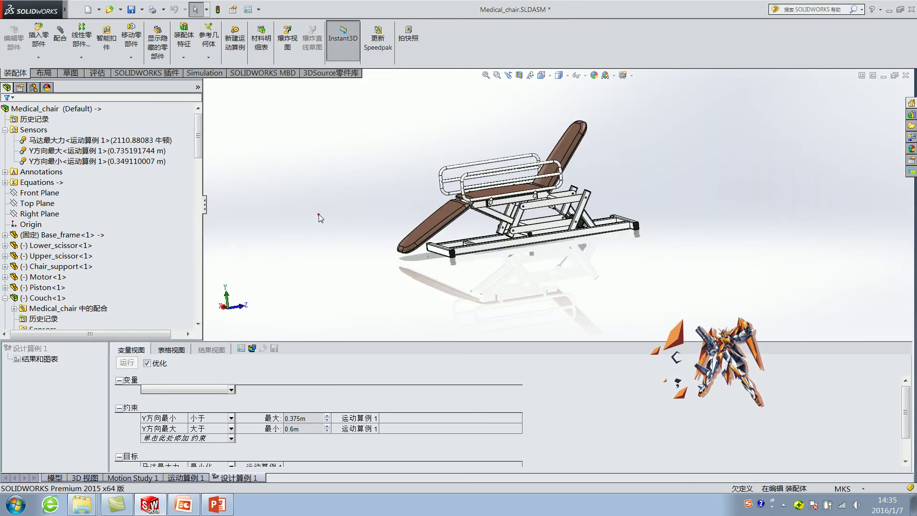
pyautogui.scroll(-1, 445, 200)
pyautogui.scroll(-2, 453, 213)
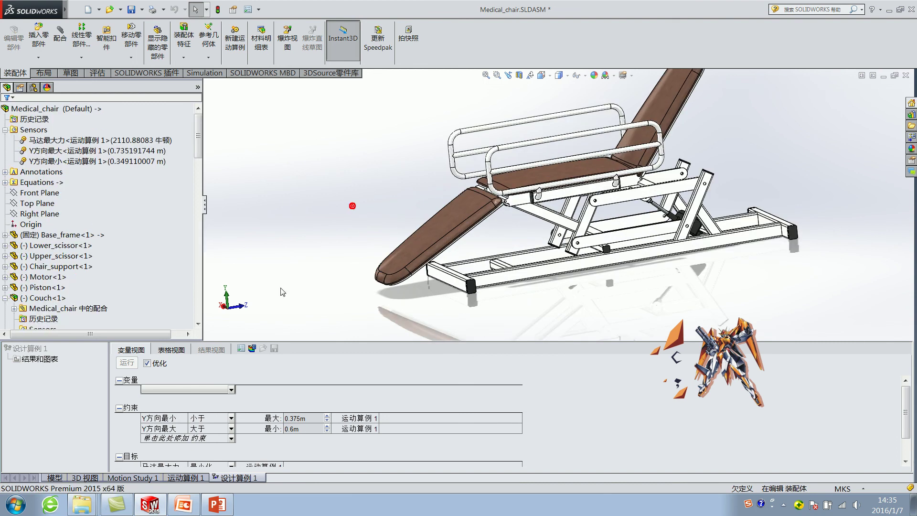
pyautogui.click(204, 389)
pyautogui.click(168, 402)
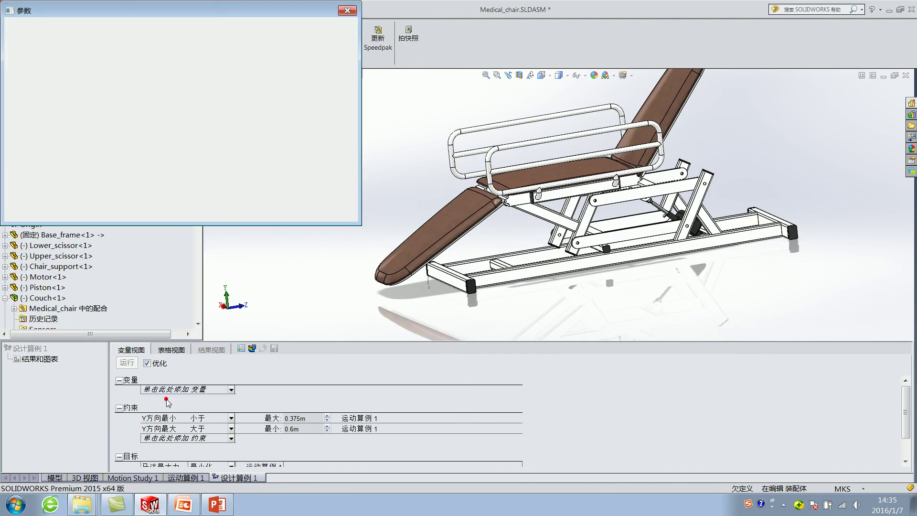
# Define a global-variable parameter named Scissor_length linked to Scissor_length = 0.5 and confirm it
pyautogui.moveTo(170, 11); pyautogui.dragTo(426, 33)
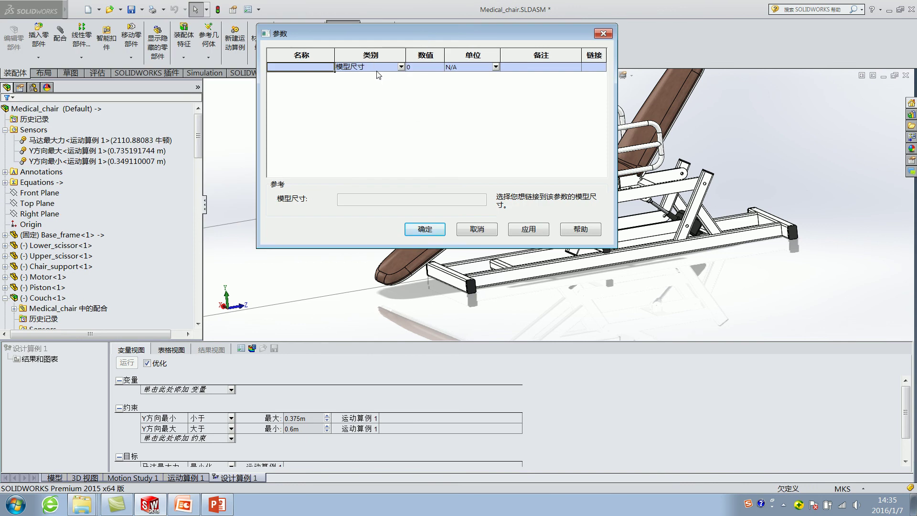
pyautogui.click(370, 67)
pyautogui.click(365, 85)
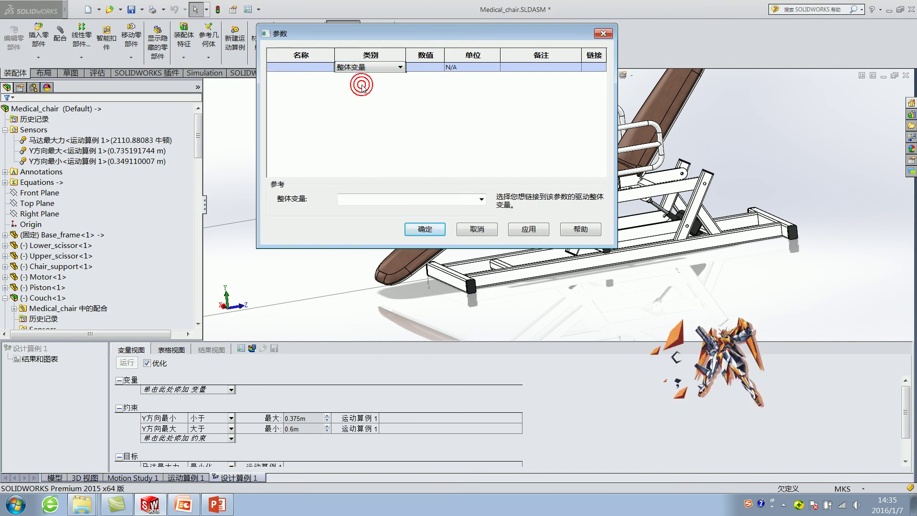
pyautogui.click(482, 199)
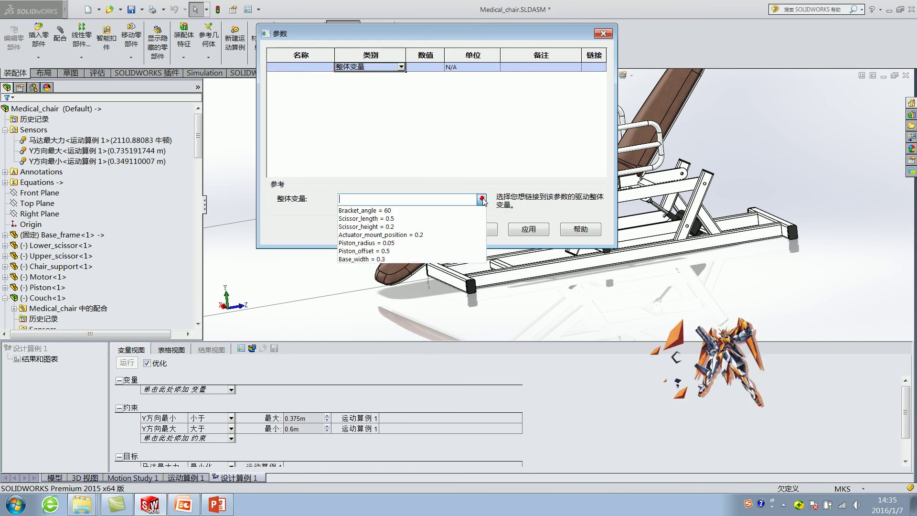
pyautogui.click(372, 218)
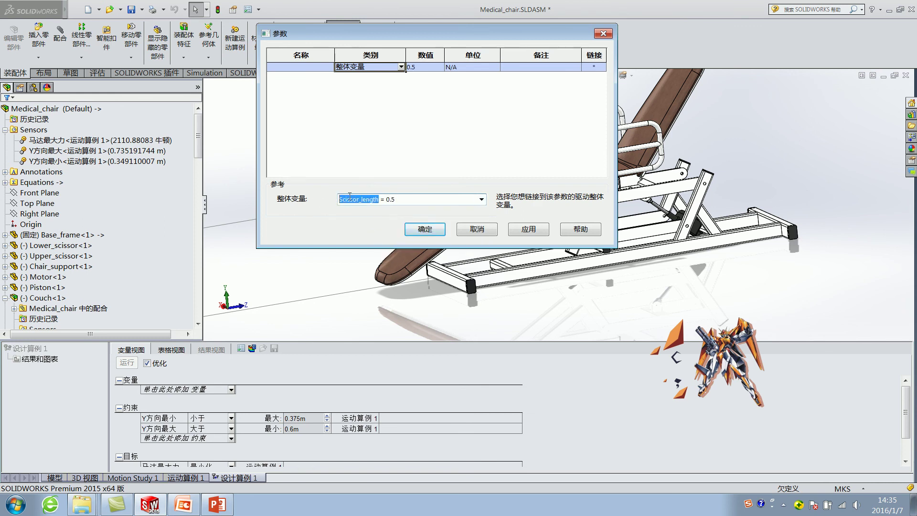
pyautogui.click(300, 67)
pyautogui.write('Scissor_length')
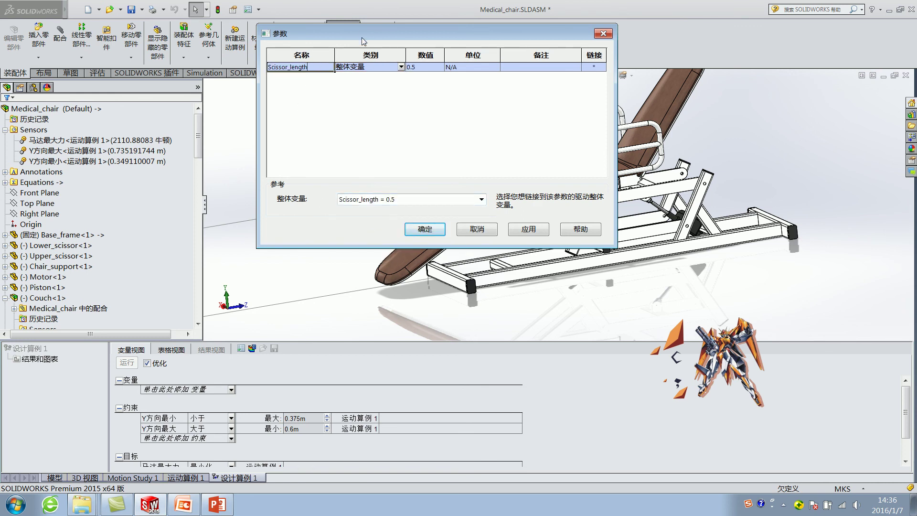
pyautogui.moveTo(365, 36); pyautogui.dragTo(399, 37)
pyautogui.click(458, 230)
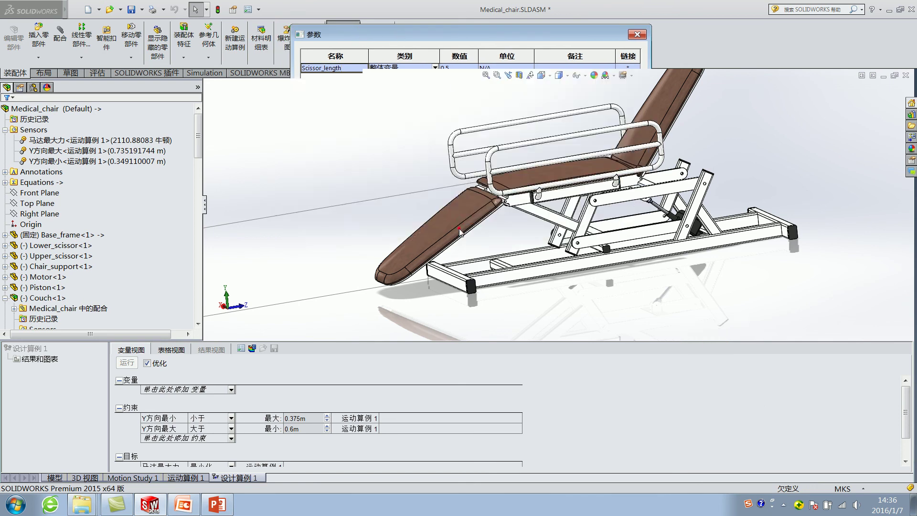
pyautogui.click(218, 390)
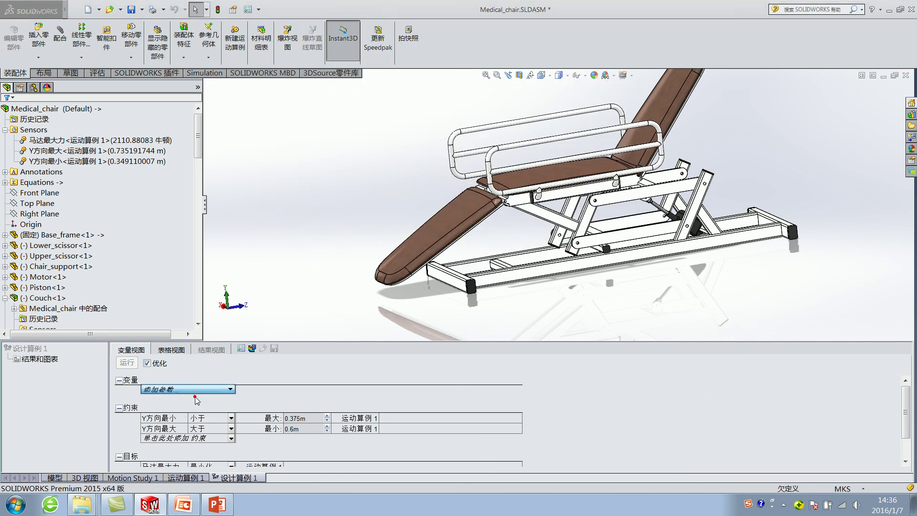
# Add a global-variable parameter named Scissor_height linked to Scissor_height = 0.2
pyautogui.click(94, 53)
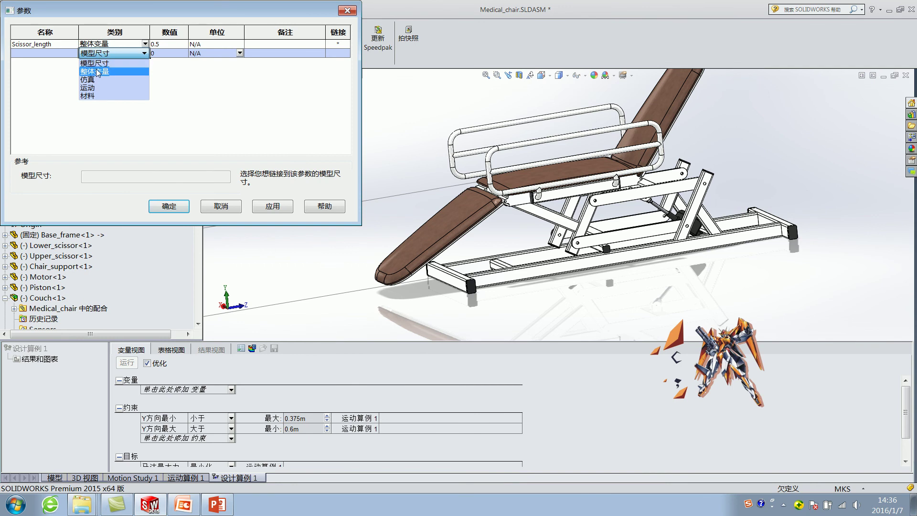
pyautogui.click(98, 60)
pyautogui.click(225, 176)
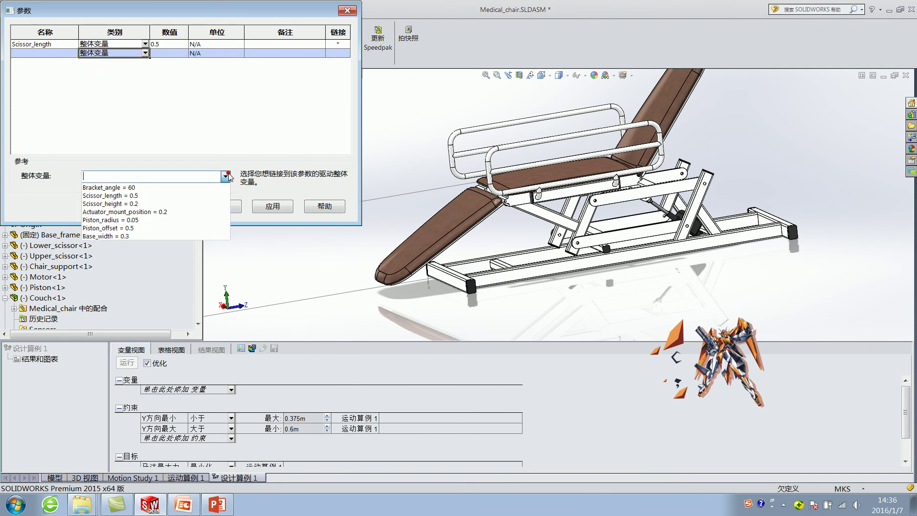
pyautogui.click(148, 203)
pyautogui.click(48, 53)
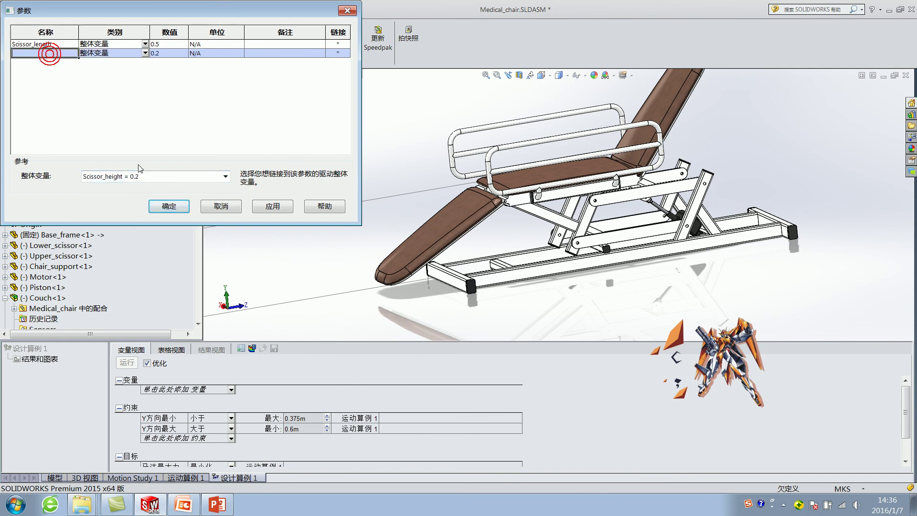
pyautogui.click(123, 175)
pyautogui.click(124, 174)
pyautogui.click(53, 54)
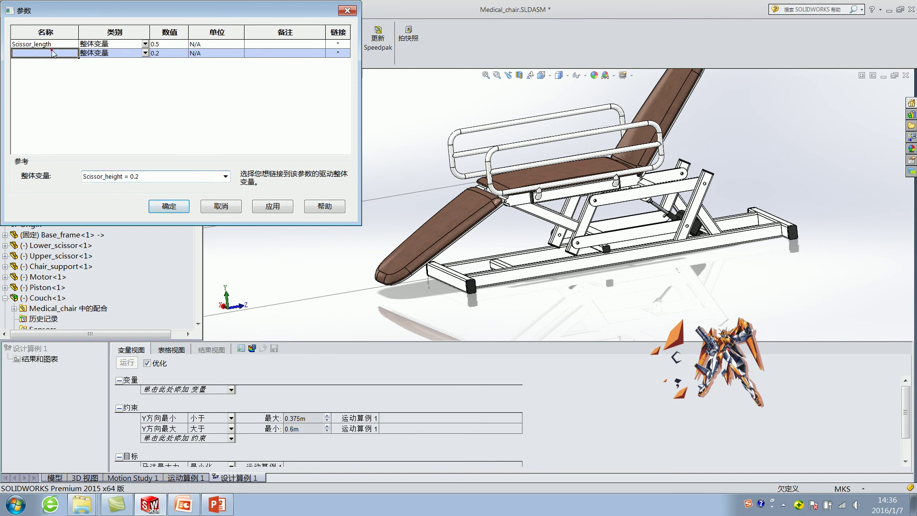
pyautogui.write('Scissor_height')
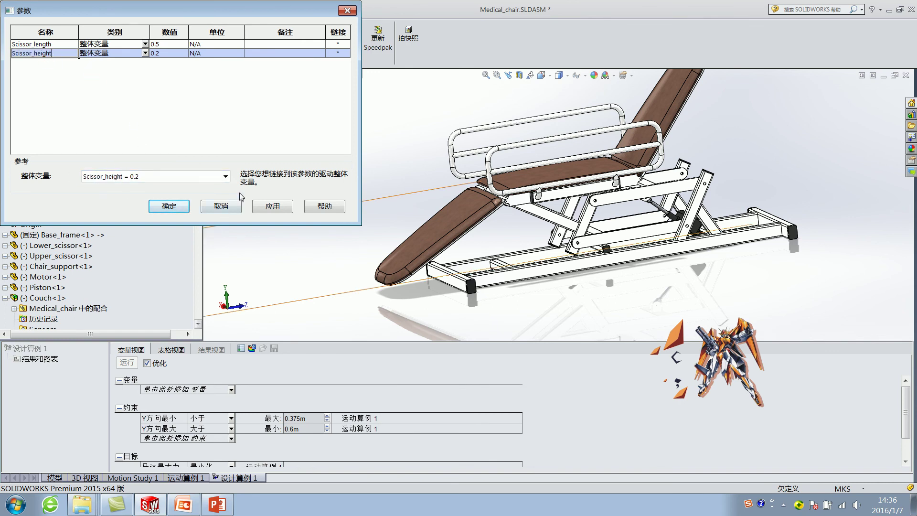
pyautogui.press('Return')
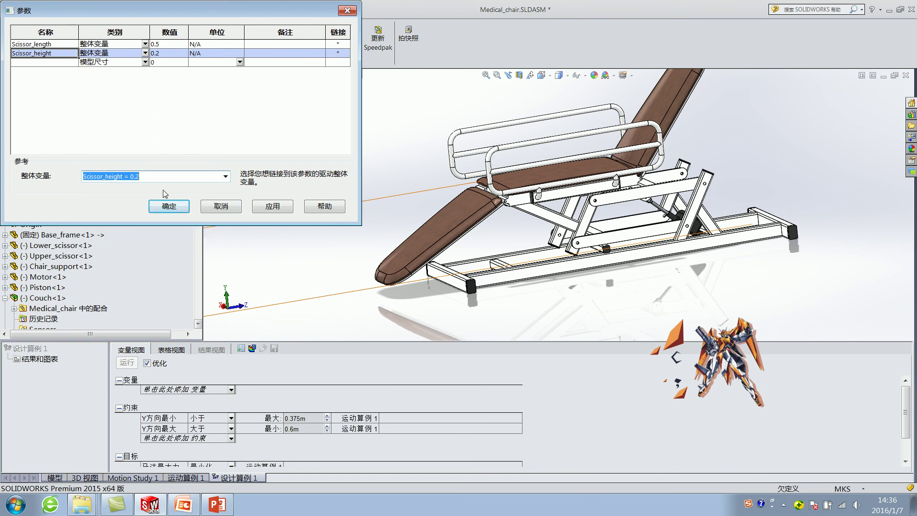
# Add a Piston_offset row linked to global variable Piston_offset = 0.5, triggering a duplicate-variable warning
pyautogui.click(171, 175)
pyautogui.click(222, 177)
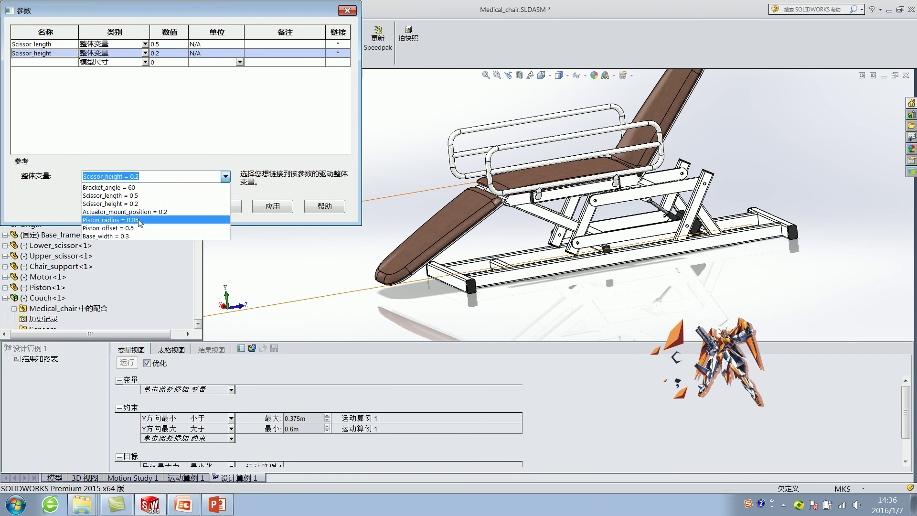
pyautogui.click(126, 228)
pyautogui.doubleClick(114, 176)
pyautogui.click(39, 62)
pyautogui.write('Piston_offset')
pyautogui.click(103, 63)
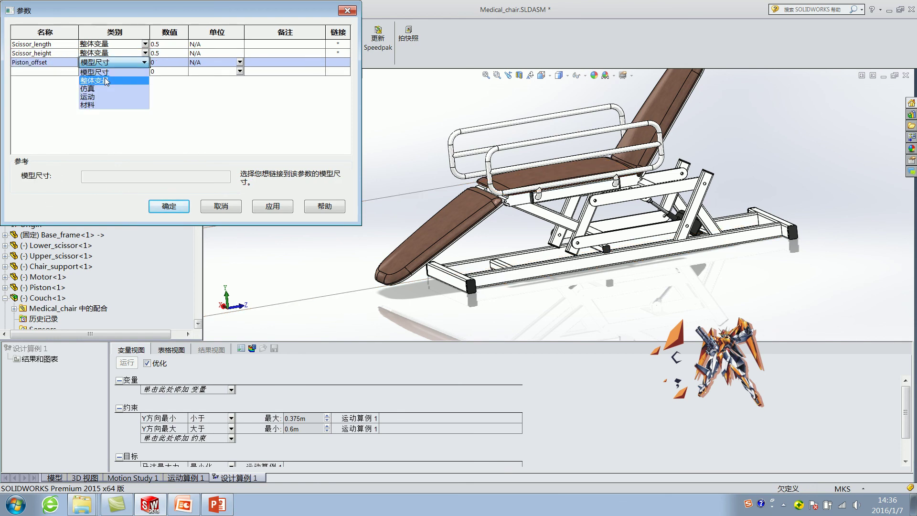
pyautogui.click(51, 100)
pyautogui.click(105, 63)
pyautogui.click(101, 81)
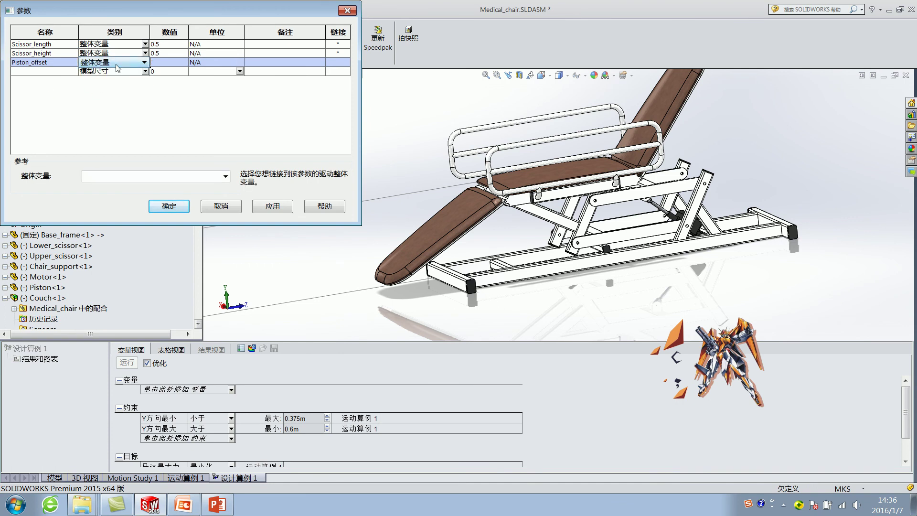
pyautogui.click(225, 176)
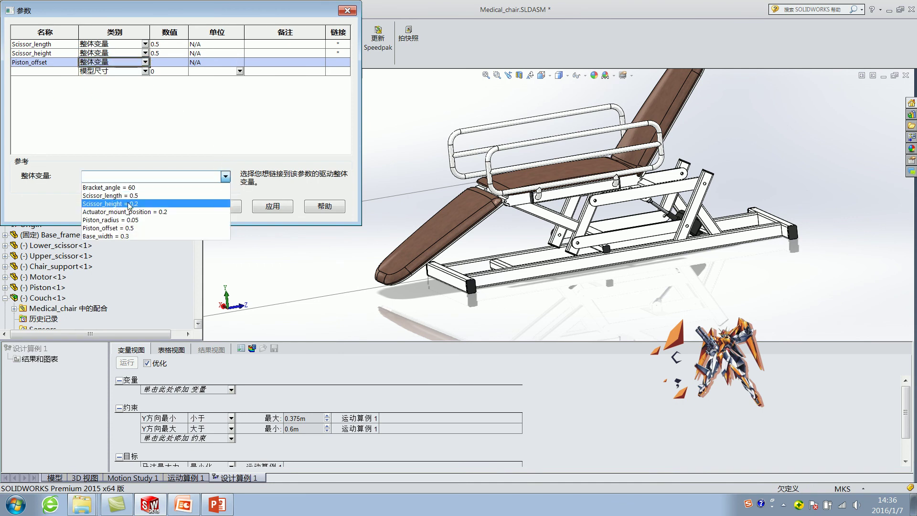
pyautogui.click(117, 229)
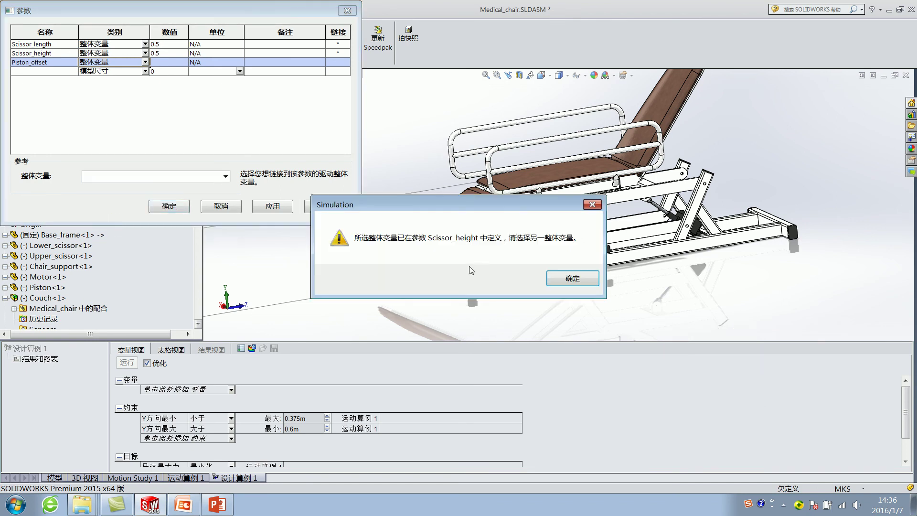
# Delete the Piston_offset parameter and retry linking a new global-variable row to Piston_offset
pyautogui.click(573, 279)
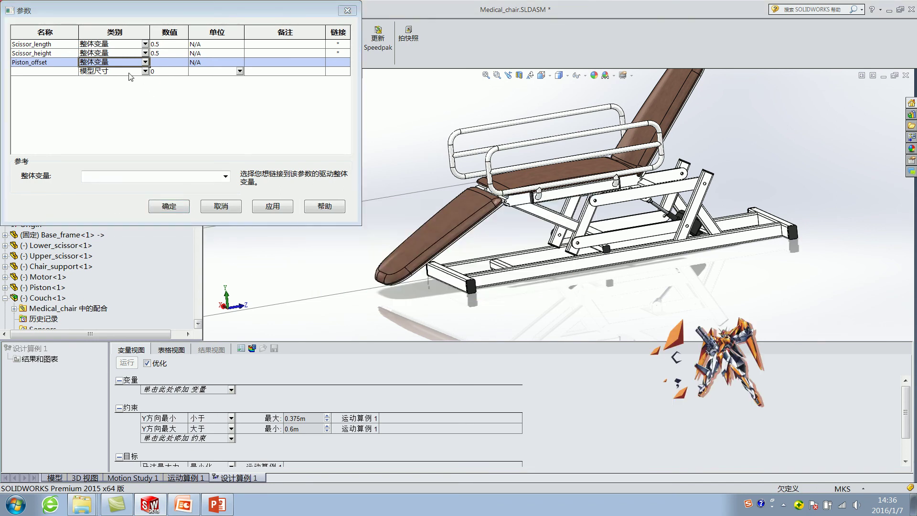
pyautogui.moveTo(174, 14); pyautogui.dragTo(266, 30)
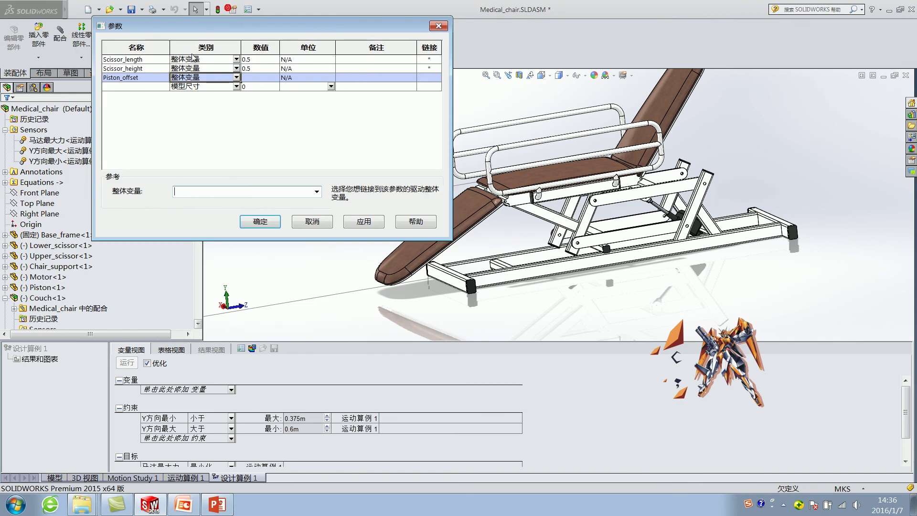
pyautogui.rightClick(137, 85)
pyautogui.click(153, 89)
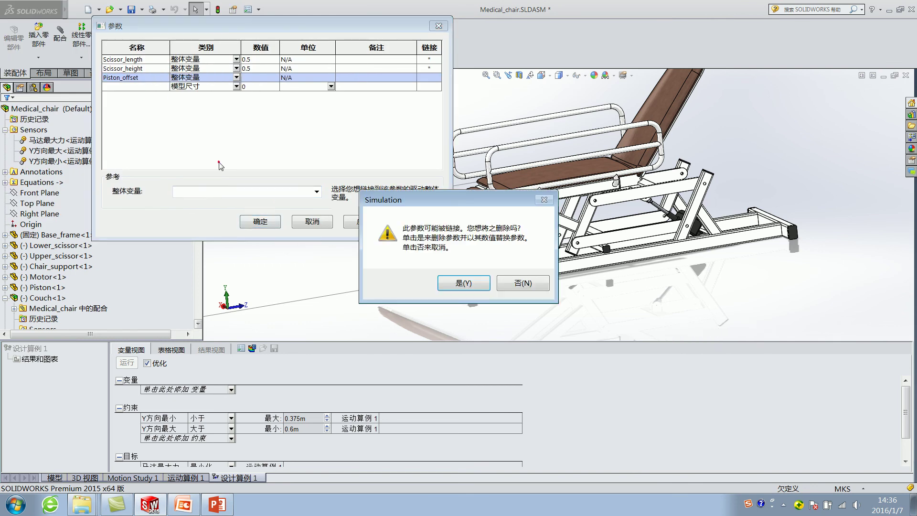
pyautogui.click(463, 282)
pyautogui.click(198, 79)
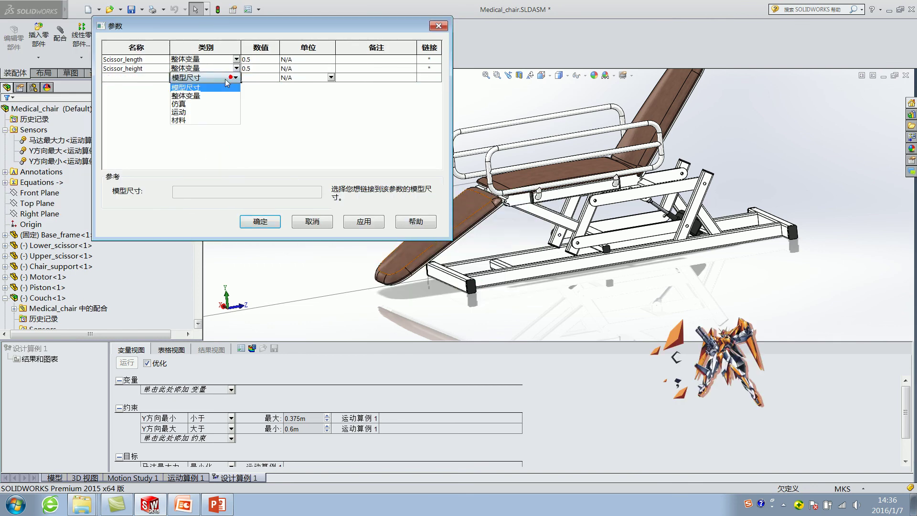
pyautogui.click(191, 96)
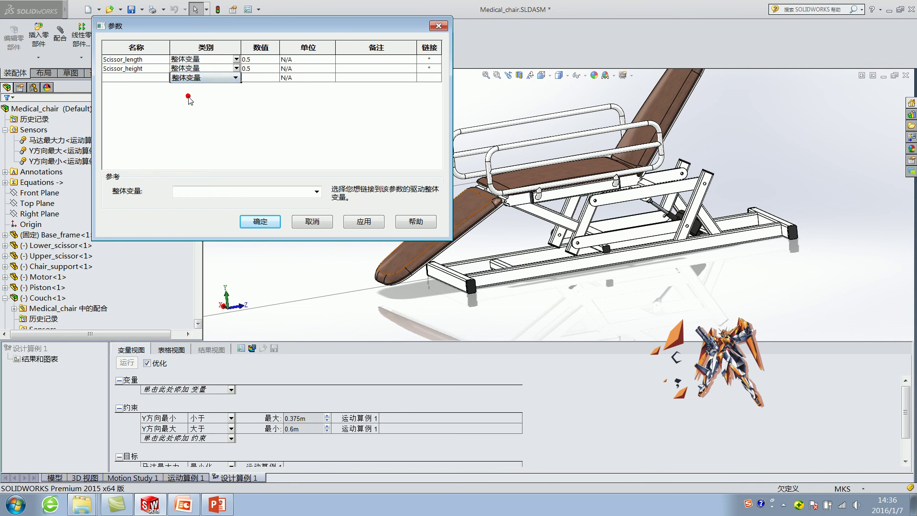
pyautogui.click(143, 76)
pyautogui.click(316, 192)
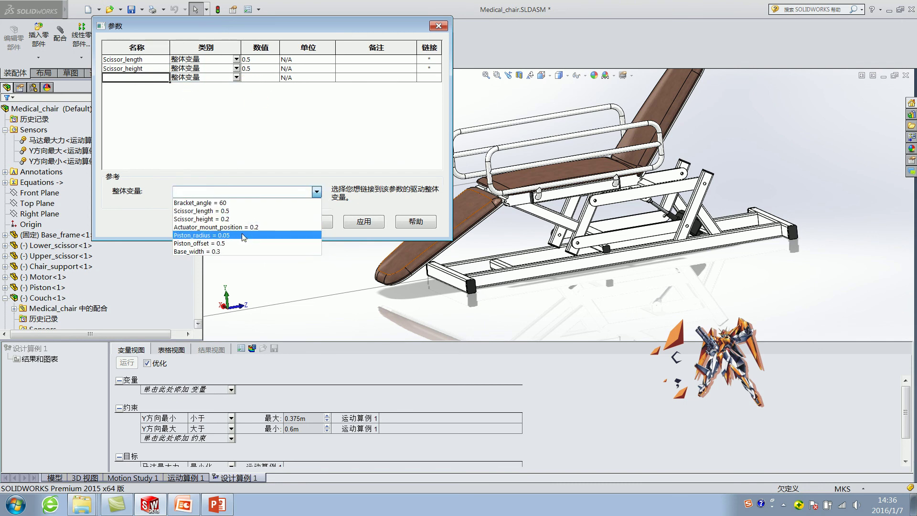
pyautogui.click(217, 245)
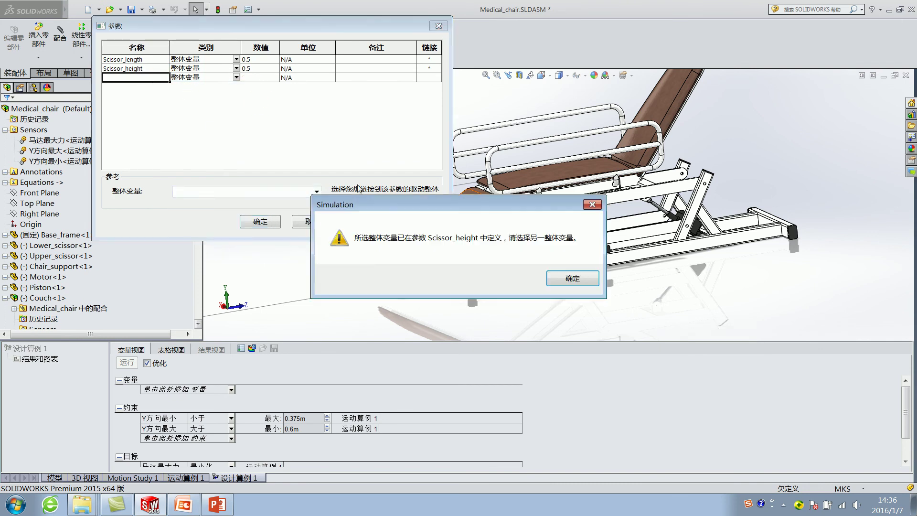
pyautogui.click(562, 282)
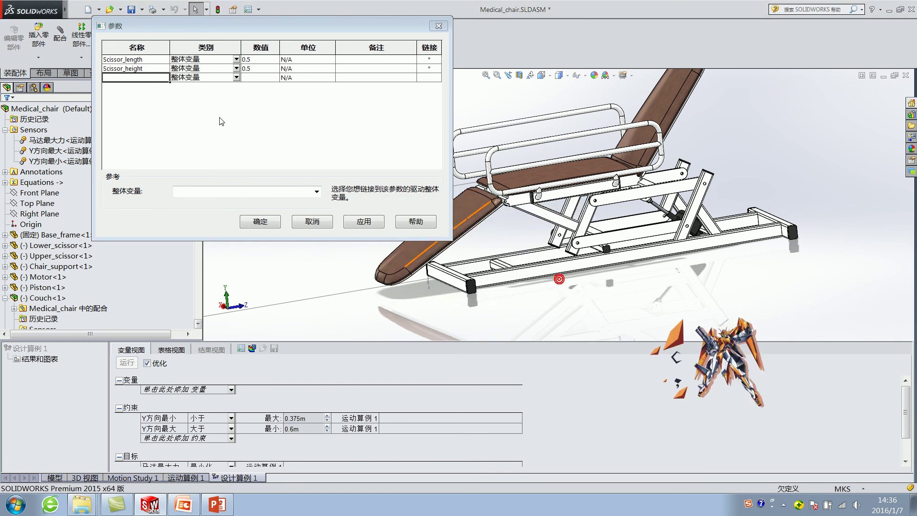
# Delete the Scissor_height and Scissor_length parameters, leaving one empty global-variable row
pyautogui.click(186, 69)
pyautogui.click(220, 70)
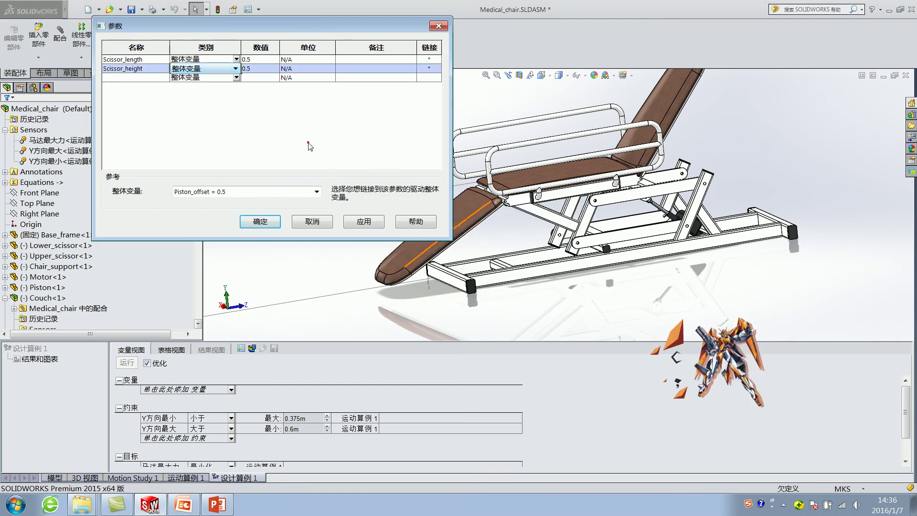
pyautogui.click(129, 66)
pyautogui.press('Delete')
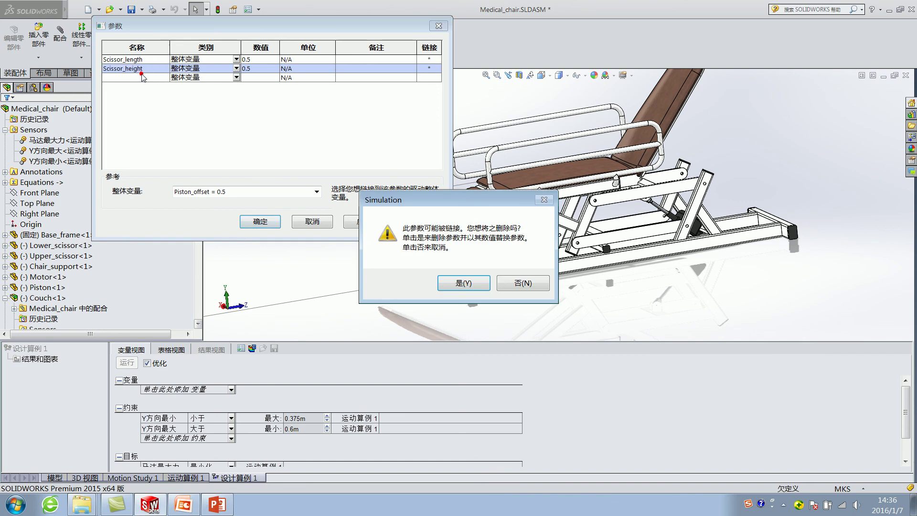
pyautogui.click(461, 283)
pyautogui.click(158, 68)
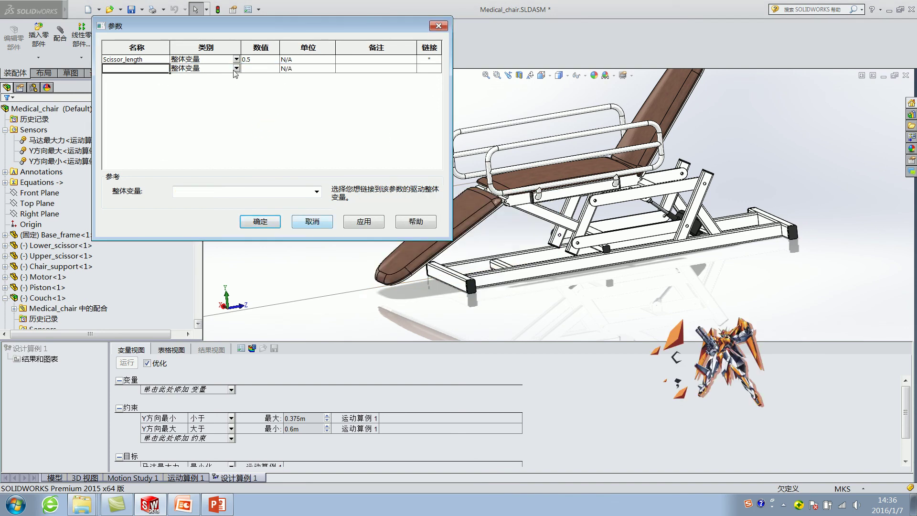
pyautogui.click(166, 61)
pyautogui.press('Delete')
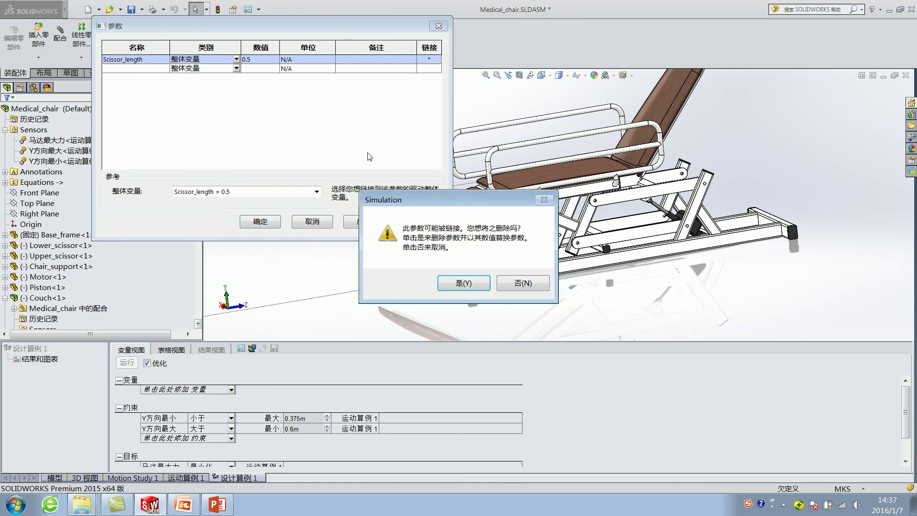
pyautogui.click(464, 283)
pyautogui.click(206, 59)
pyautogui.click(202, 76)
# Link the empty row to Scissor_length = 0.5 and name it Scissor_length
pyautogui.click(316, 191)
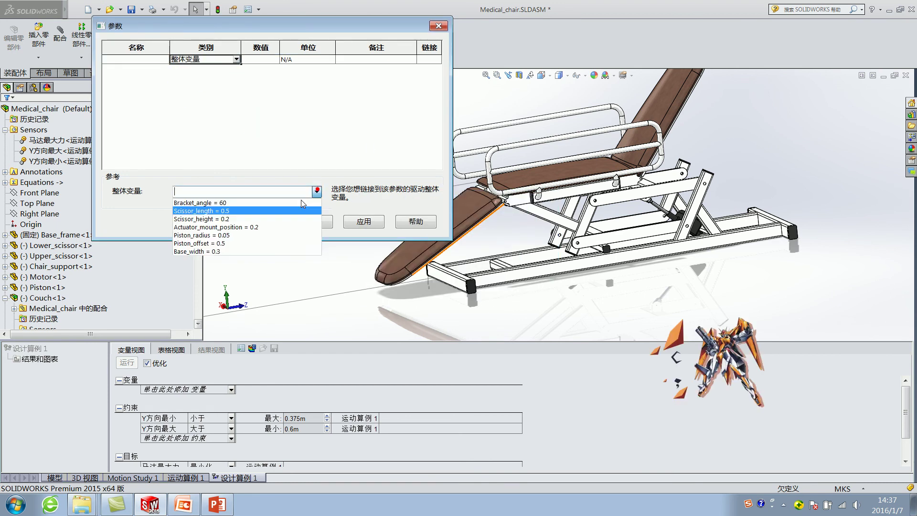
pyautogui.click(241, 213)
pyautogui.moveTo(212, 190); pyautogui.dragTo(154, 193)
pyautogui.hotkey('ctrl', 'c')
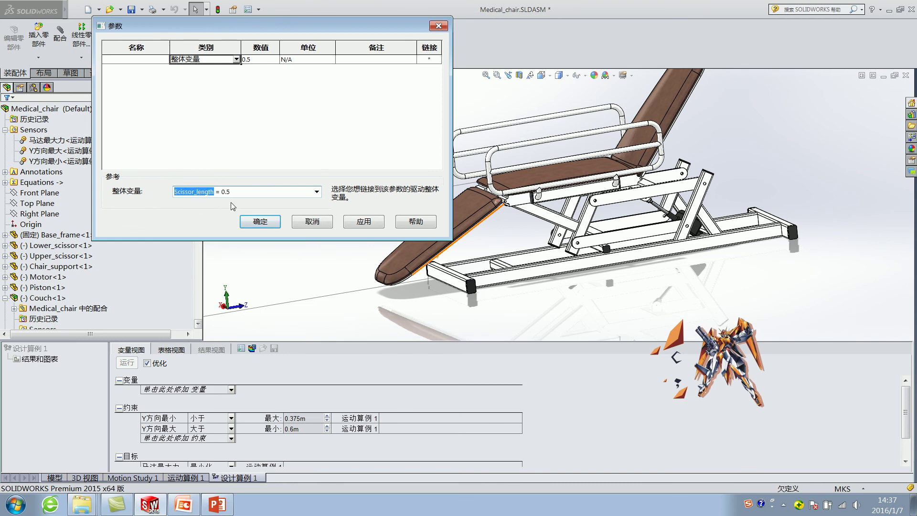
pyautogui.click(163, 60)
pyautogui.hotkey('ctrl', 'v')
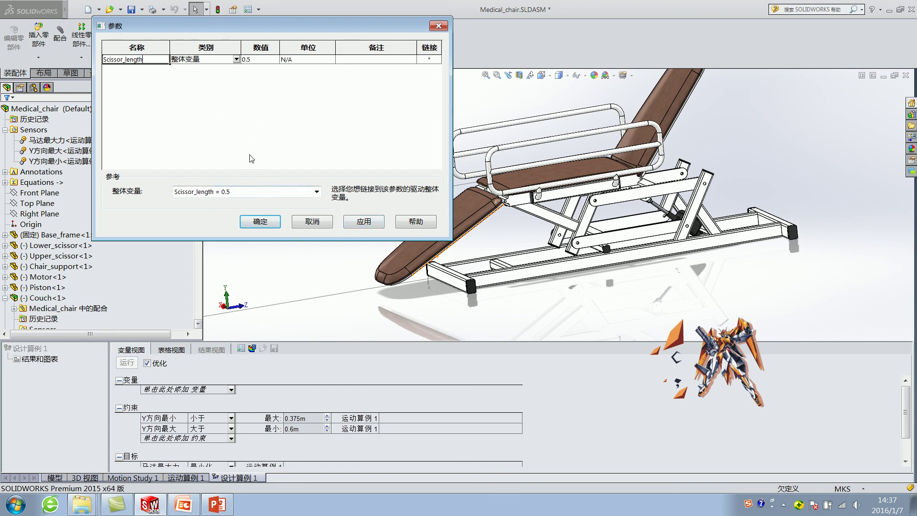
# Add a global-variable parameter Scissor_height linked to Scissor_height = 0.2
pyautogui.click(263, 67)
pyautogui.click(205, 69)
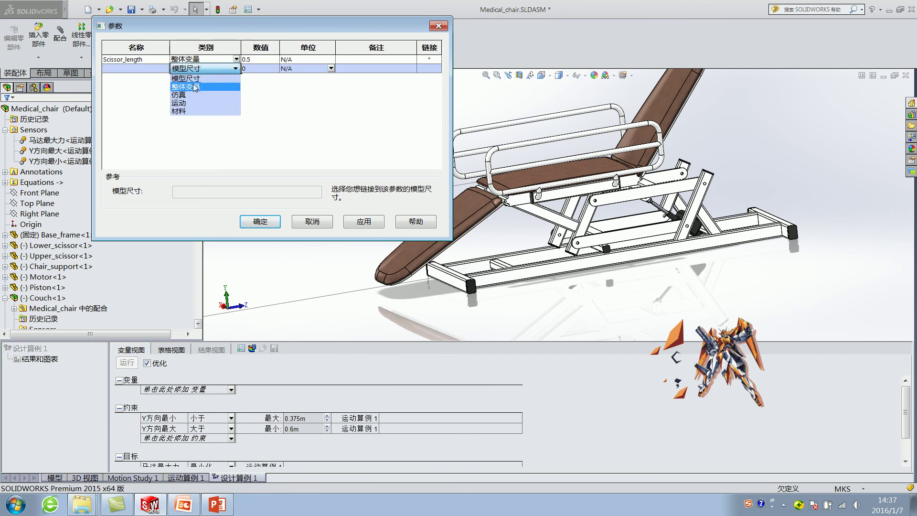
pyautogui.click(195, 87)
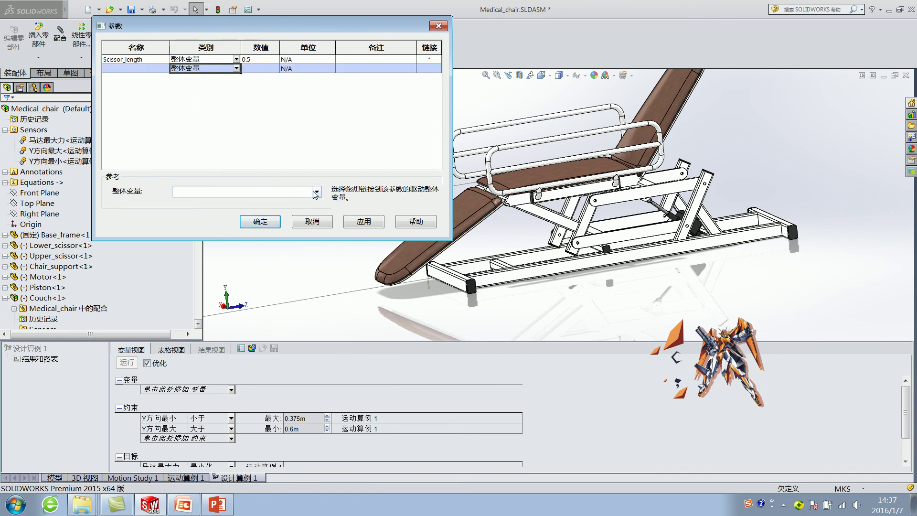
pyautogui.click(315, 192)
pyautogui.click(231, 218)
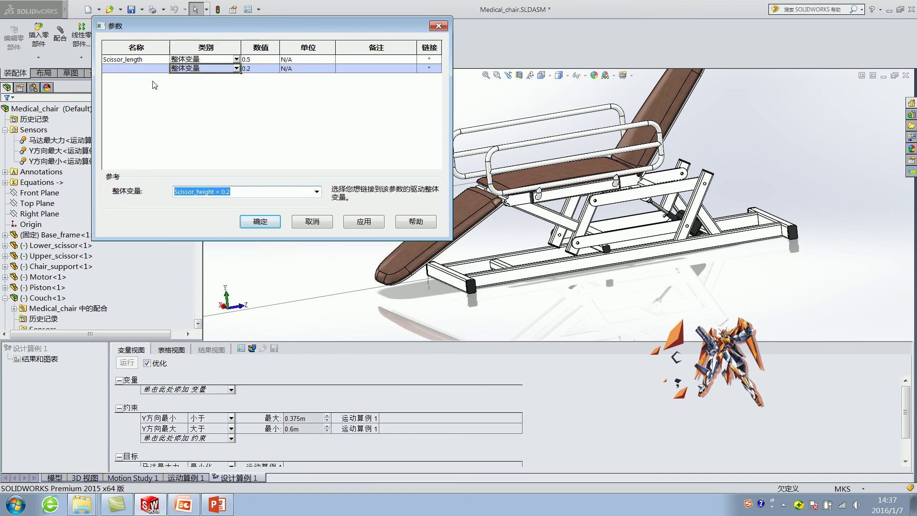
pyautogui.moveTo(212, 191); pyautogui.dragTo(159, 196)
pyautogui.click(191, 192)
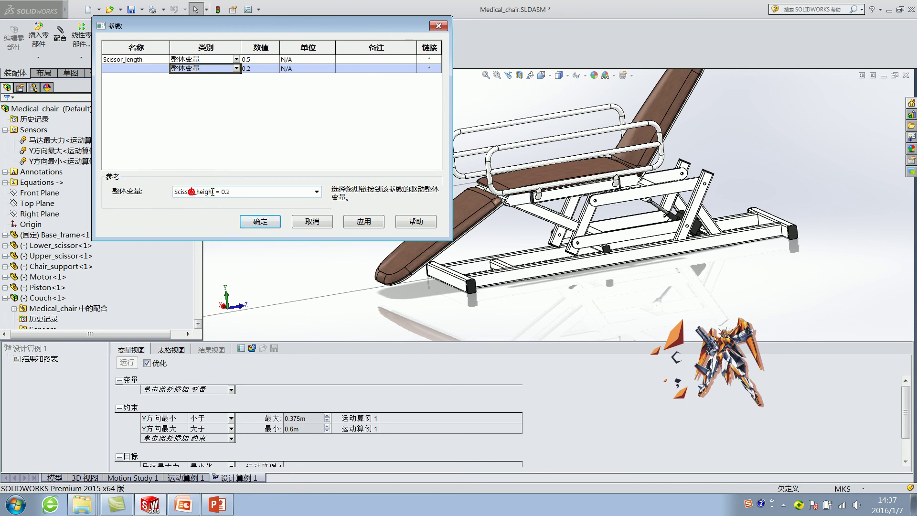
pyautogui.doubleClick(214, 192)
pyautogui.hotkey('ctrl', 'c')
pyautogui.click(121, 68)
pyautogui.hotkey('ctrl', 'v')
pyautogui.press('Return')
# Add a global-variable parameter Piston_offset linked to Piston_offset = 0.5 and save the three parameters
pyautogui.click(265, 70)
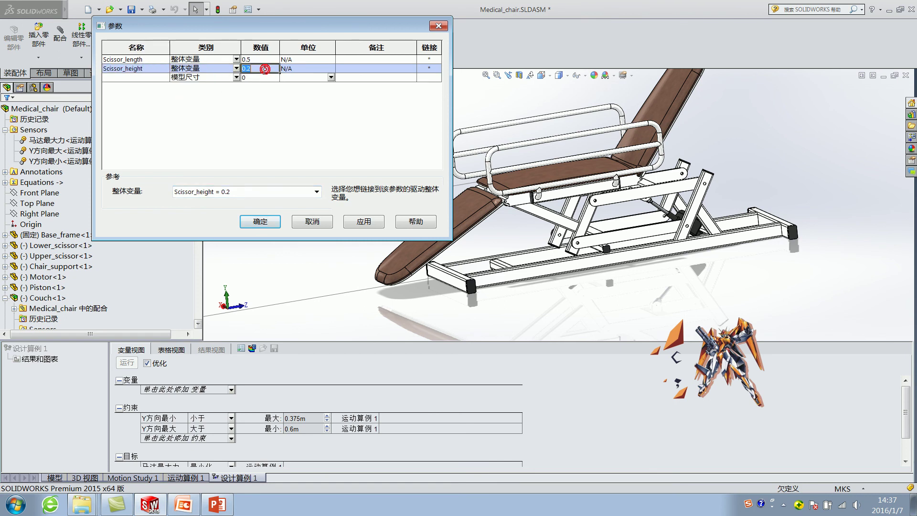
pyautogui.click(215, 79)
pyautogui.click(201, 96)
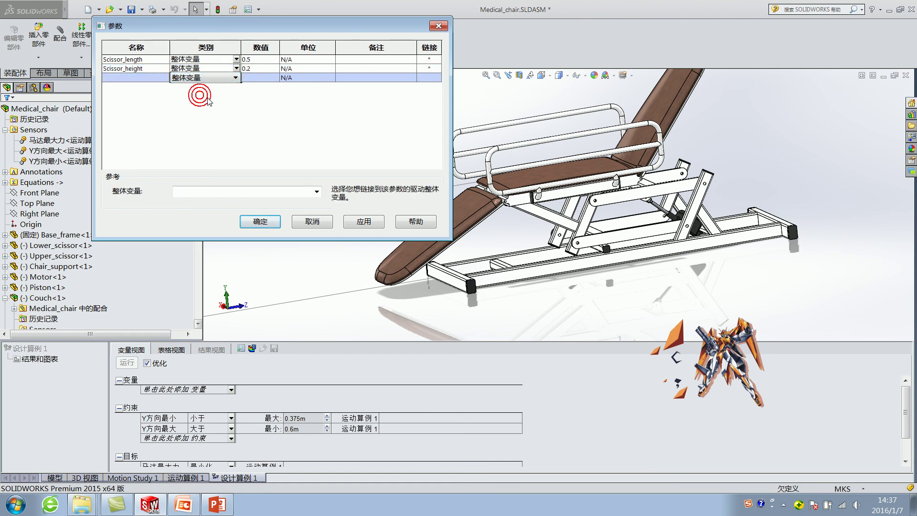
pyautogui.click(144, 78)
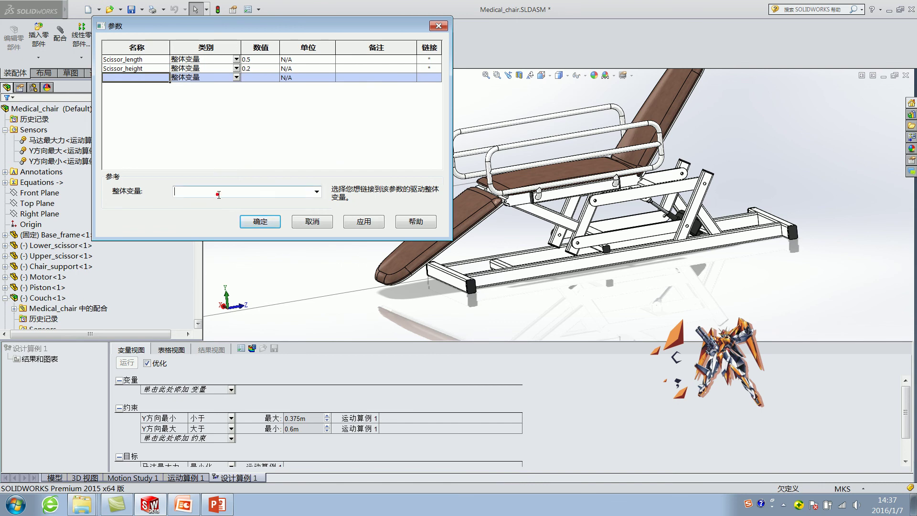
pyautogui.click(317, 192)
pyautogui.click(206, 244)
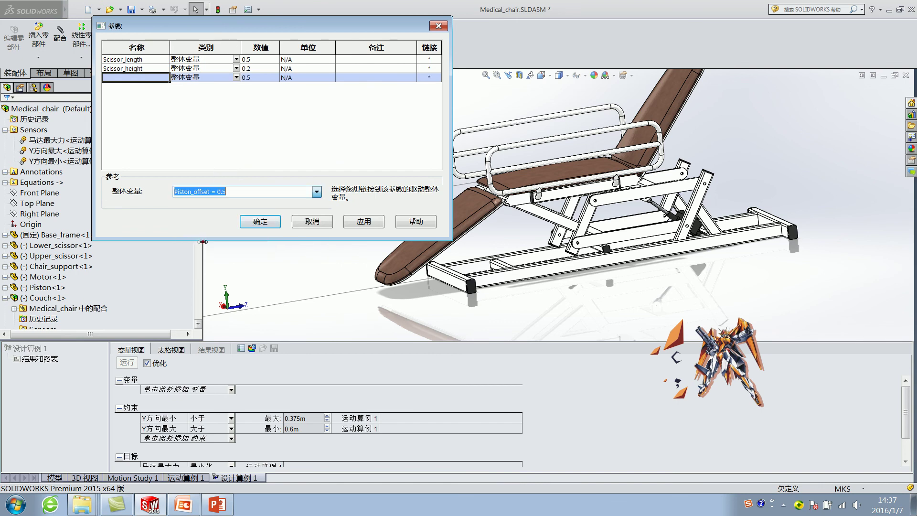
pyautogui.moveTo(209, 193); pyautogui.dragTo(169, 196)
pyautogui.click(109, 78)
pyautogui.hotkey('ctrl', 'v')
pyautogui.click(320, 113)
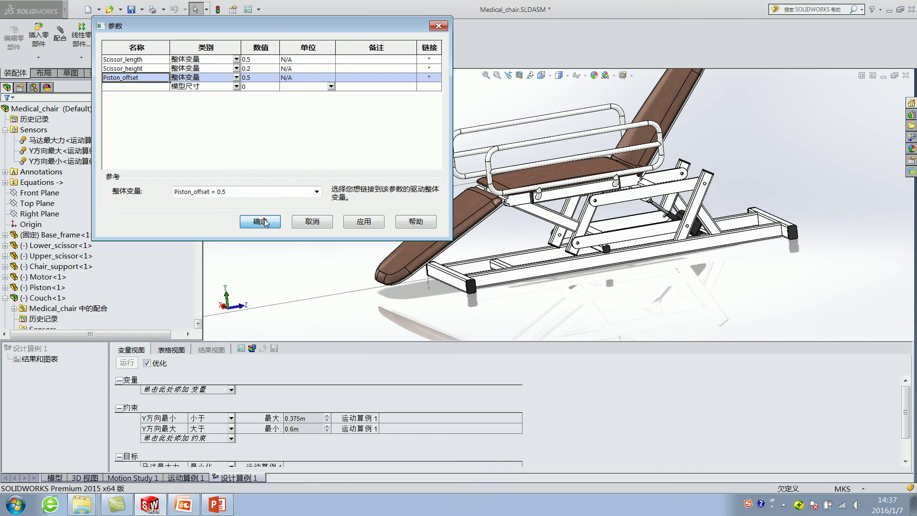
pyautogui.click(260, 222)
# Add Scissor_height and Piston_offset as design study variables
pyautogui.click(210, 401)
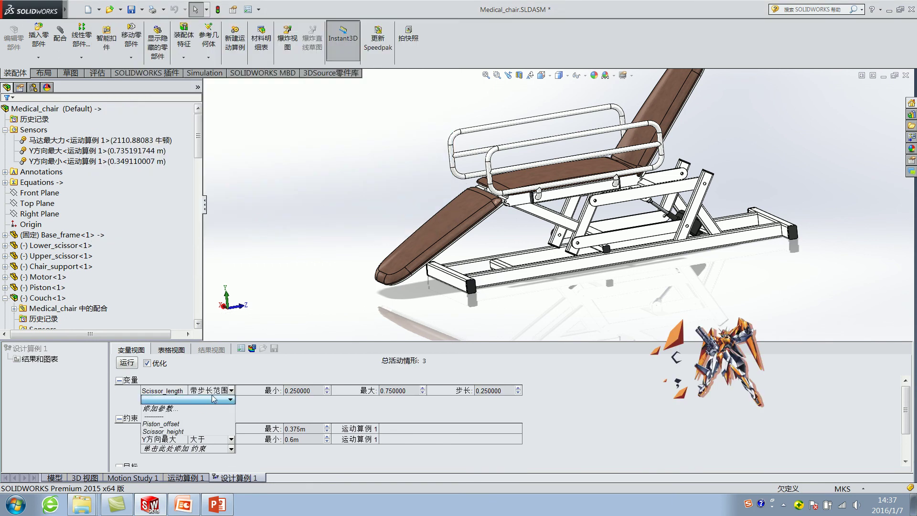
pyautogui.click(175, 429)
pyautogui.click(184, 411)
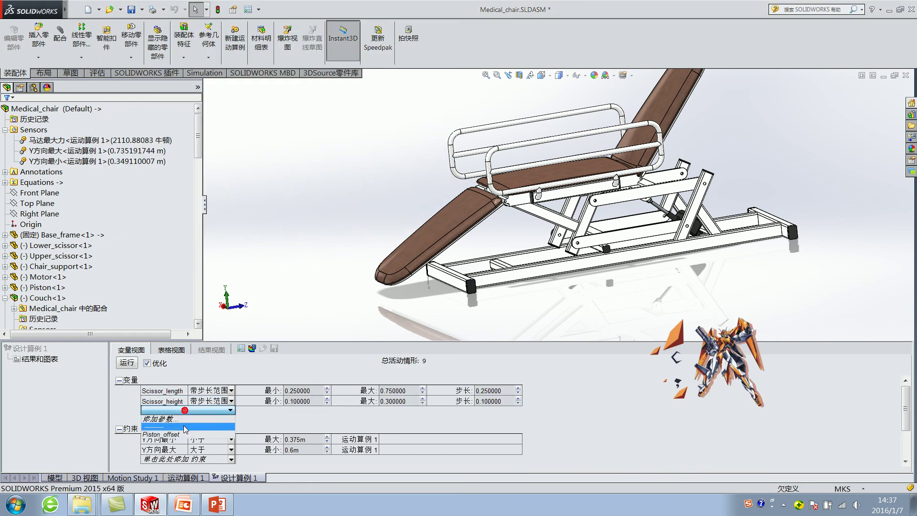
pyautogui.click(183, 435)
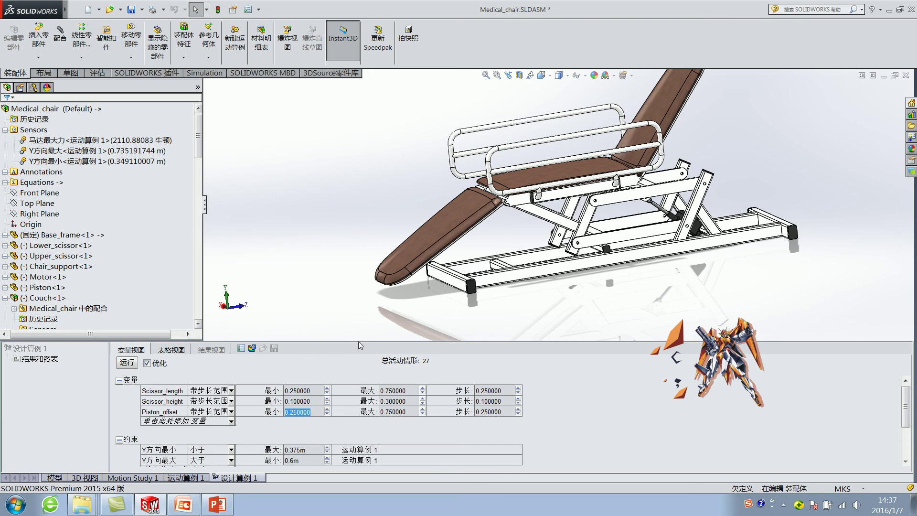
# Enlarge the design study panel and confirm Scissor_length keeps a stepped range
pyautogui.moveTo(359, 341); pyautogui.dragTo(358, 280)
pyautogui.click(138, 161)
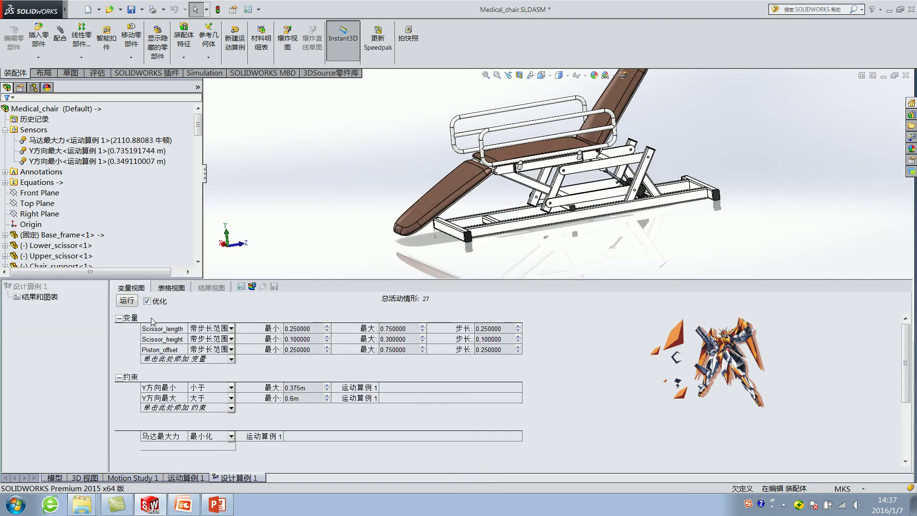
pyautogui.click(165, 349)
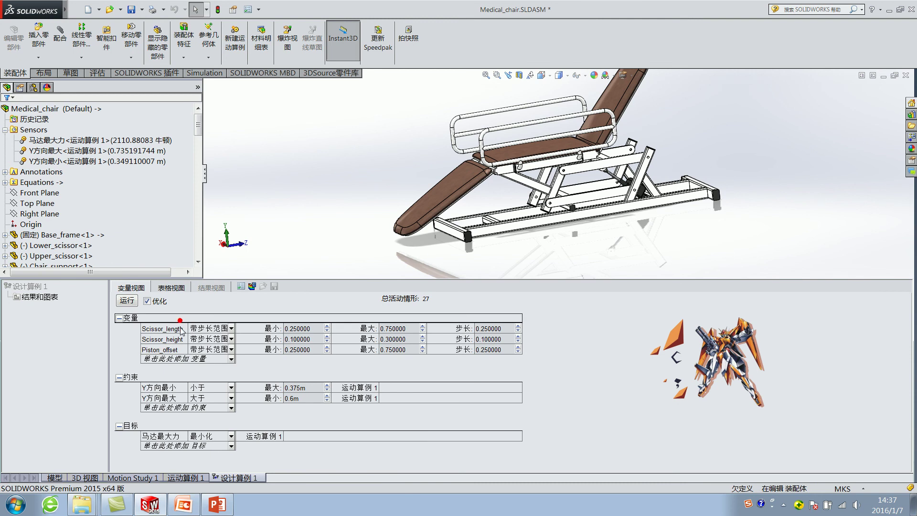
pyautogui.click(176, 328)
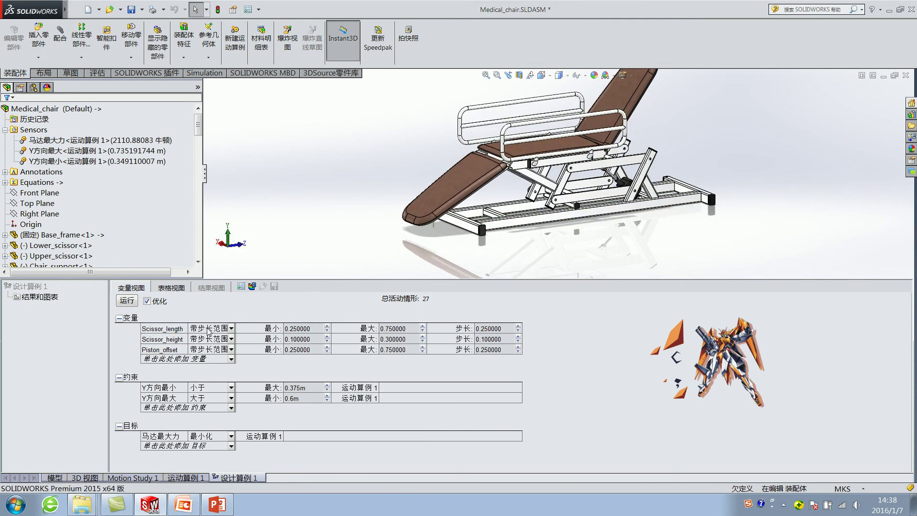
pyautogui.click(176, 328)
pyautogui.click(231, 329)
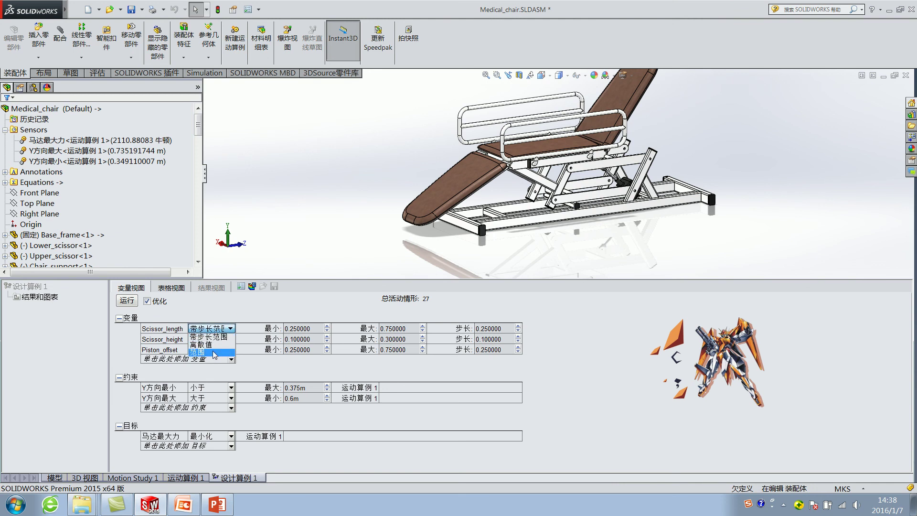
pyautogui.click(209, 337)
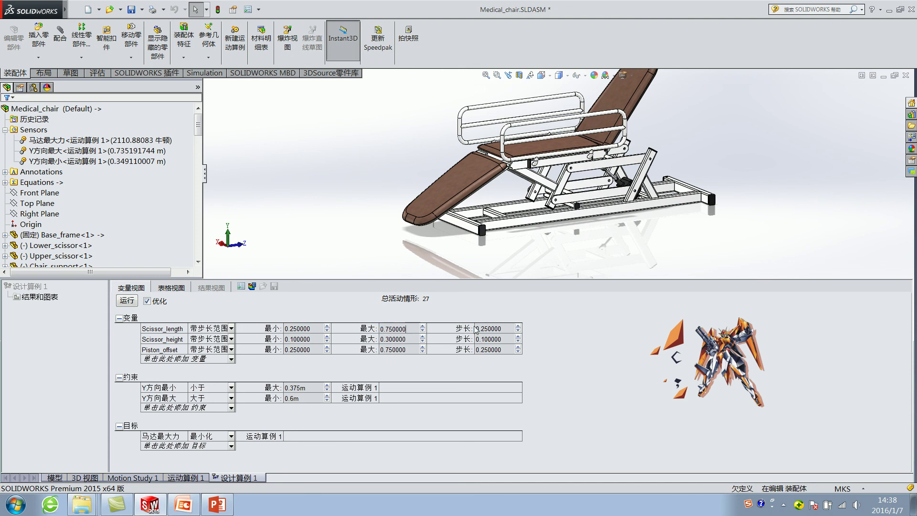
pyautogui.click(230, 329)
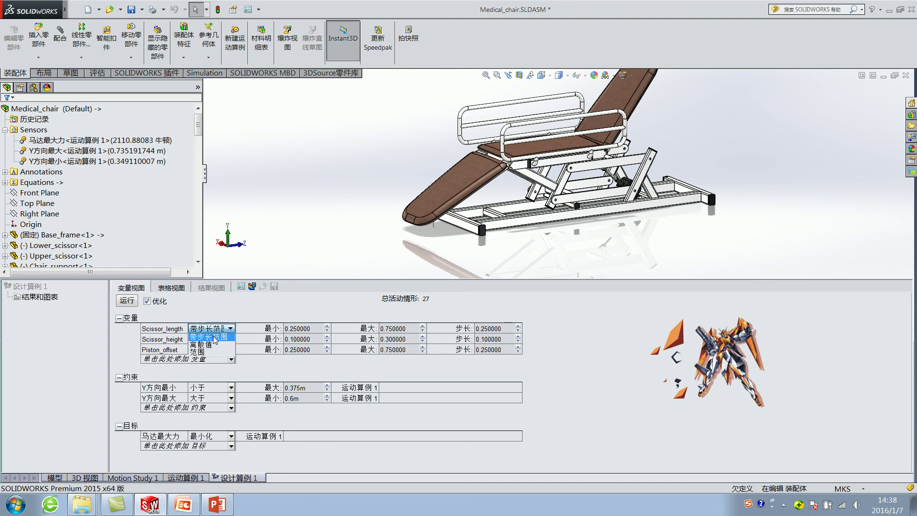
pyautogui.click(274, 297)
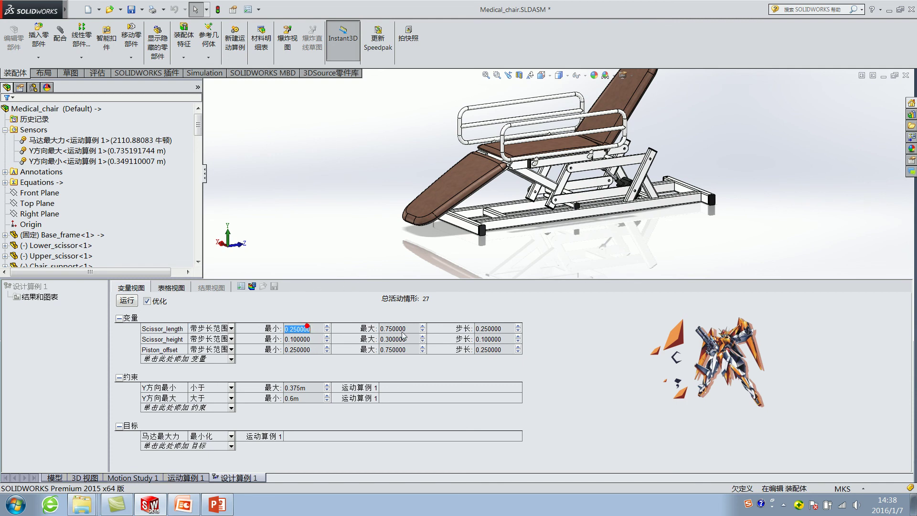
# Review Scissor_height 0.1–0.3 and Piston_offset max 0.75, then orbit to view the chair base
pyautogui.click(303, 338)
pyautogui.click(484, 339)
pyautogui.click(311, 338)
pyautogui.click(385, 340)
pyautogui.click(410, 349)
pyautogui.click(463, 352)
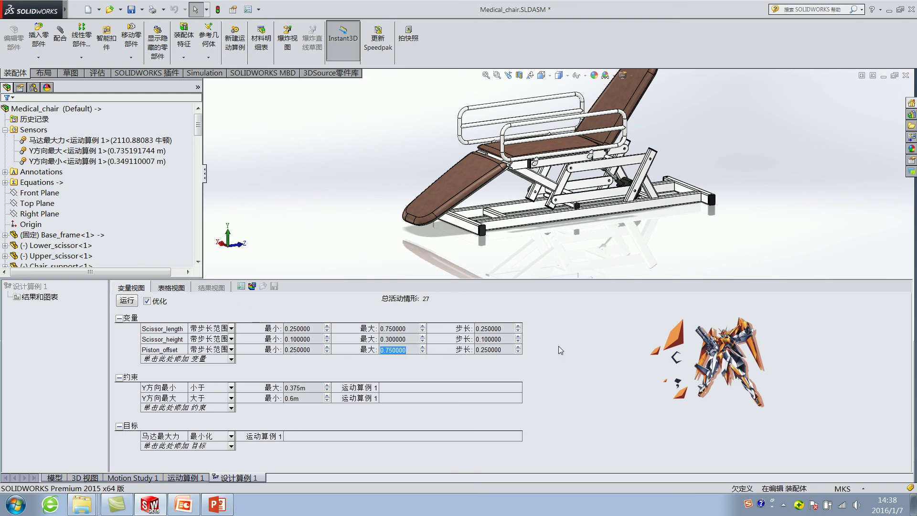
pyautogui.click(301, 219)
pyautogui.moveTo(490, 222); pyautogui.dragTo(339, 176, button='middle')
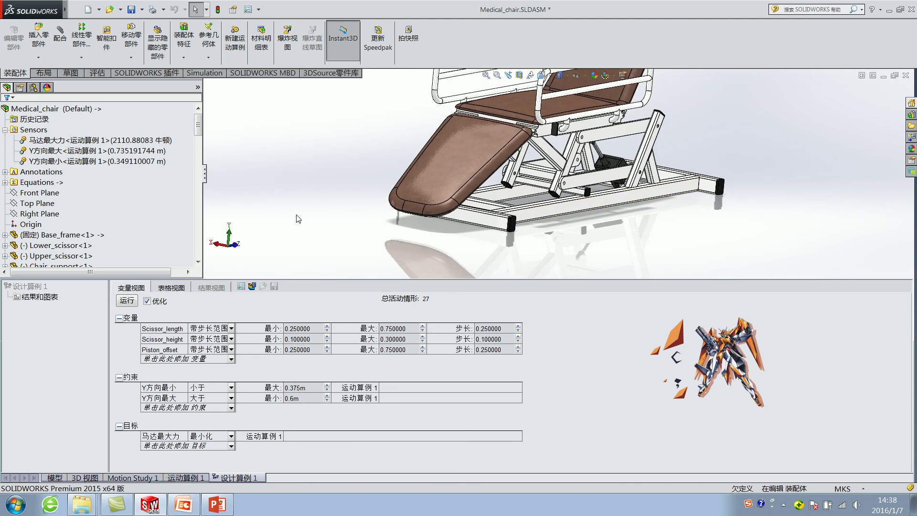
# Switch Scissor_length, Scissor_height and Piston_offset from stepped ranges to plain Range (范围) type
pyautogui.click(219, 329)
pyautogui.click(211, 352)
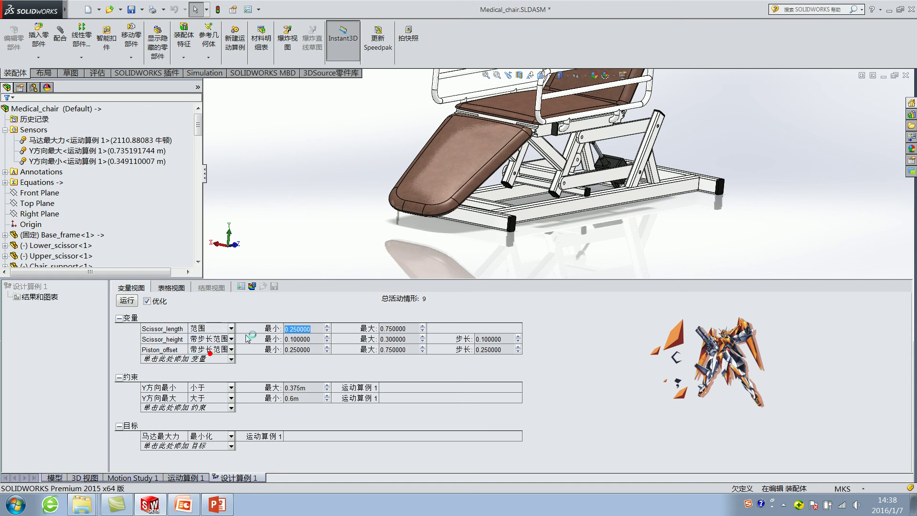
pyautogui.click(220, 339)
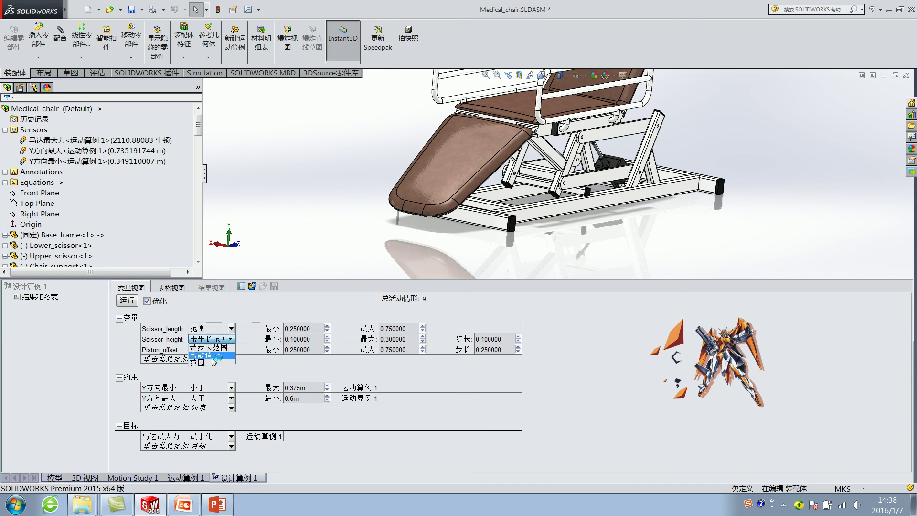
pyautogui.click(209, 363)
pyautogui.click(221, 350)
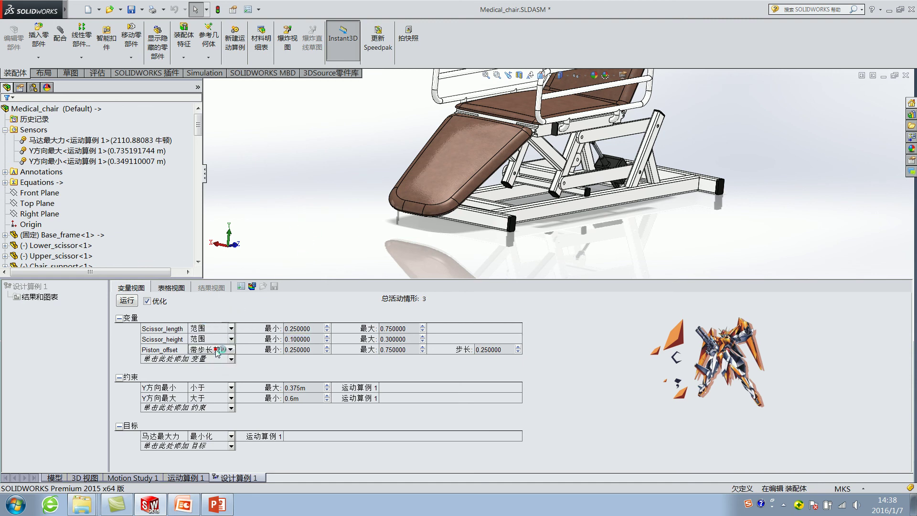
pyautogui.click(210, 366)
pyautogui.click(225, 350)
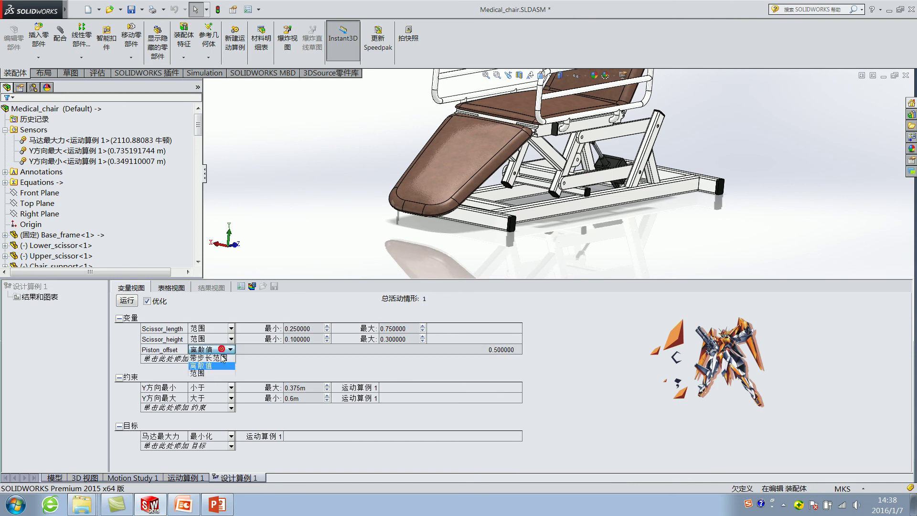
pyautogui.click(210, 368)
pyautogui.click(311, 184)
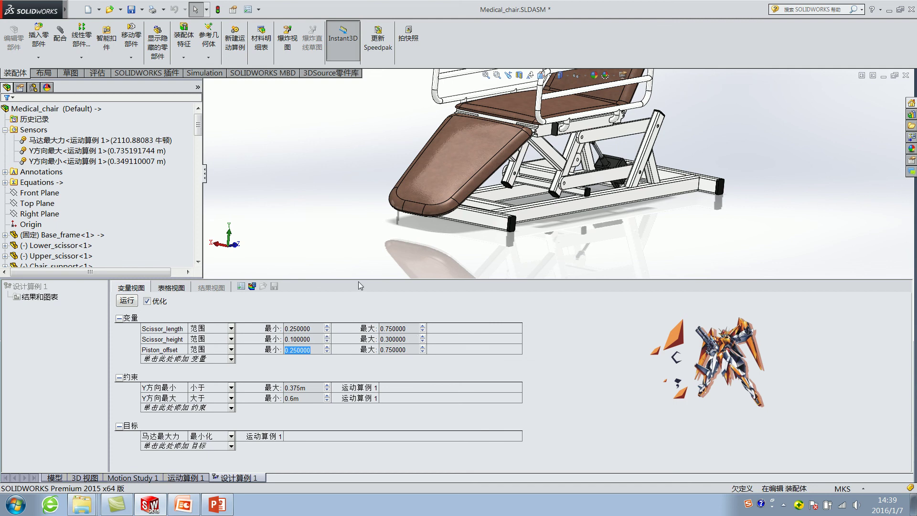
# Set the Scissor_length range to 0.4–0.6
pyautogui.click(315, 329)
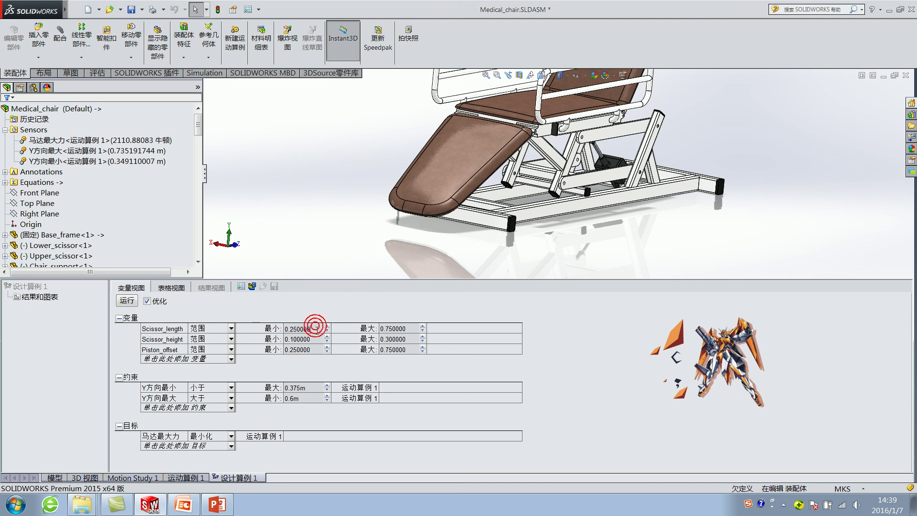
pyautogui.click(310, 339)
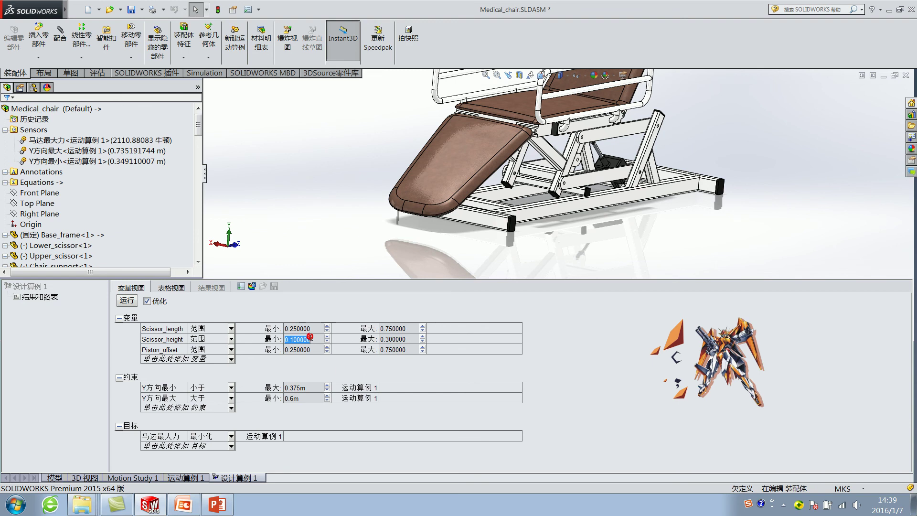
pyautogui.click(314, 348)
pyautogui.click(314, 325)
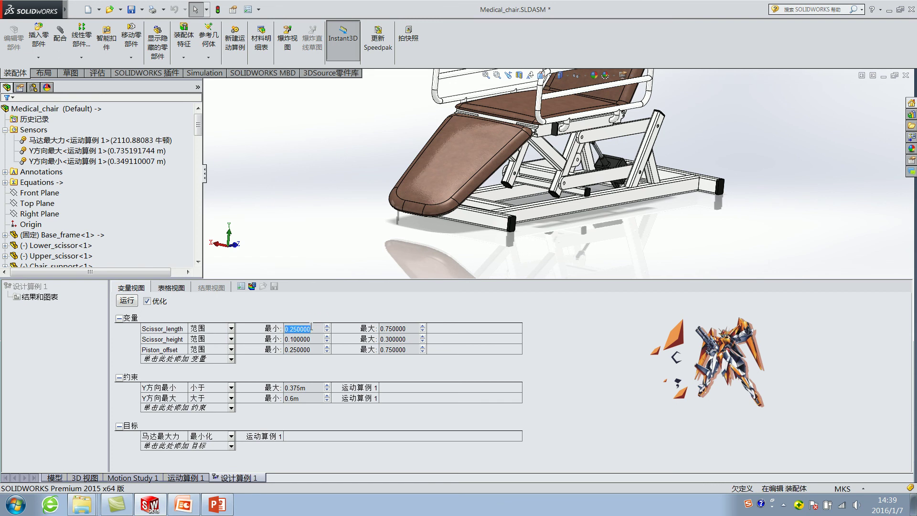
pyautogui.click(409, 329)
pyautogui.click(312, 329)
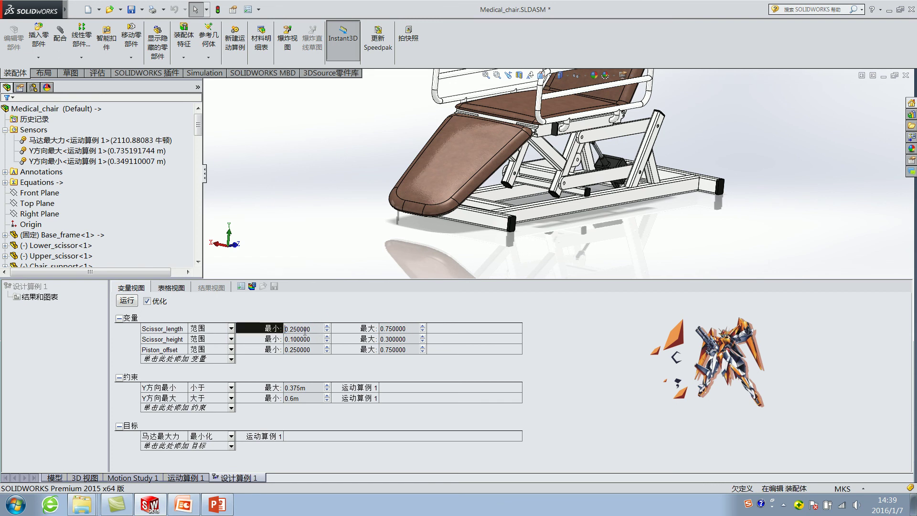
pyautogui.click(323, 233)
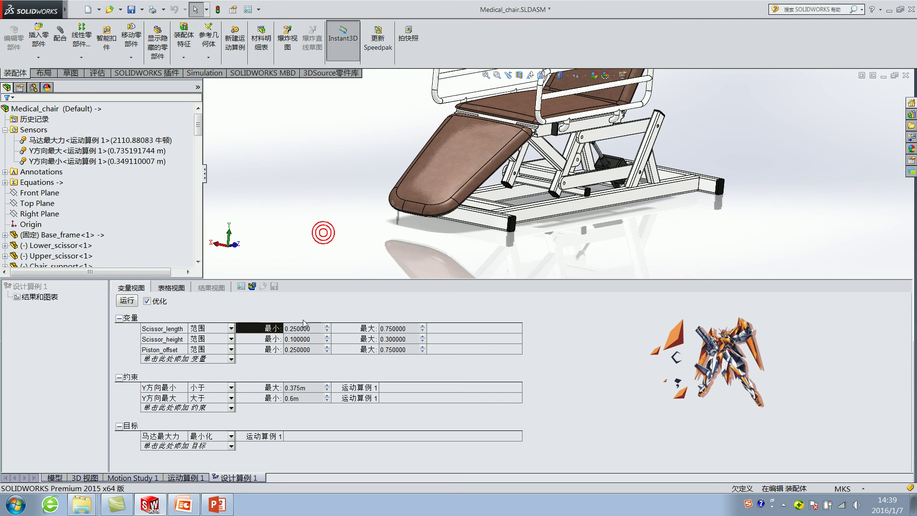
pyautogui.click(303, 321)
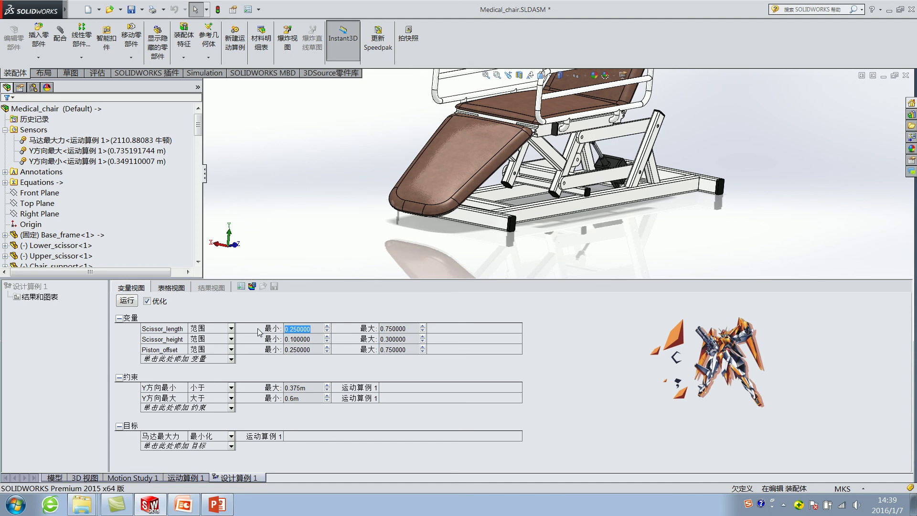
pyautogui.write('0.4')
pyautogui.click(401, 328)
pyautogui.write('0.6')
# Set Scissor_height minimum to 0.15 and the Piston_offset range to 0.5–0.7
pyautogui.click(305, 339)
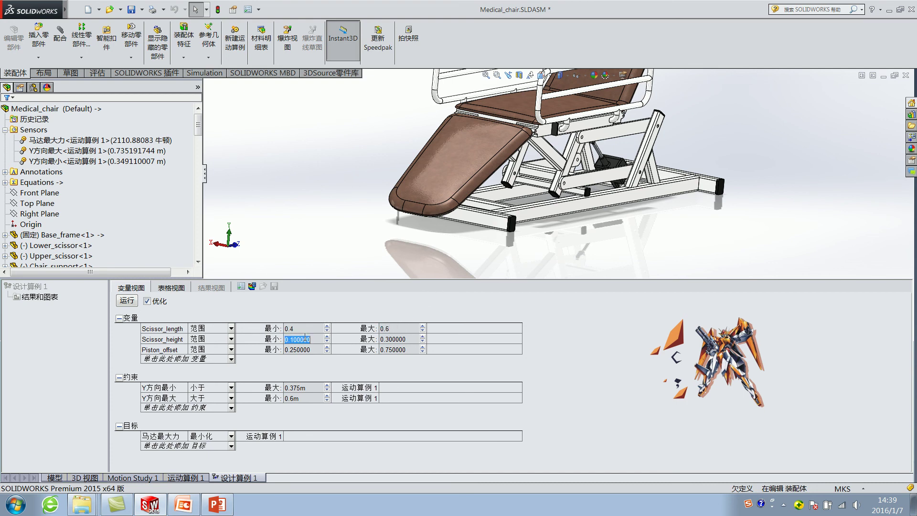
pyautogui.write('0.15')
pyautogui.click(388, 339)
pyautogui.click(315, 350)
pyautogui.write('0')
pyautogui.click(401, 349)
pyautogui.write('0.')
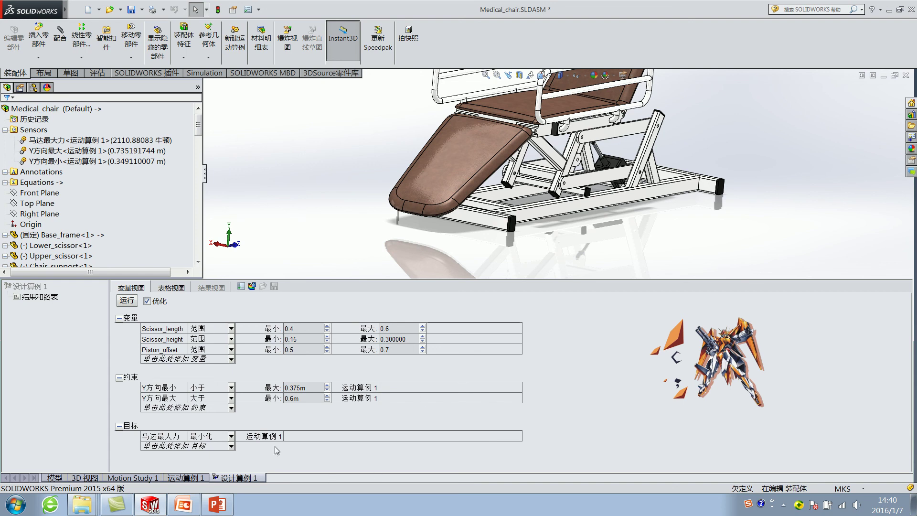
# Run the optimization study to produce the 15-scenario results table
pyautogui.click(129, 301)
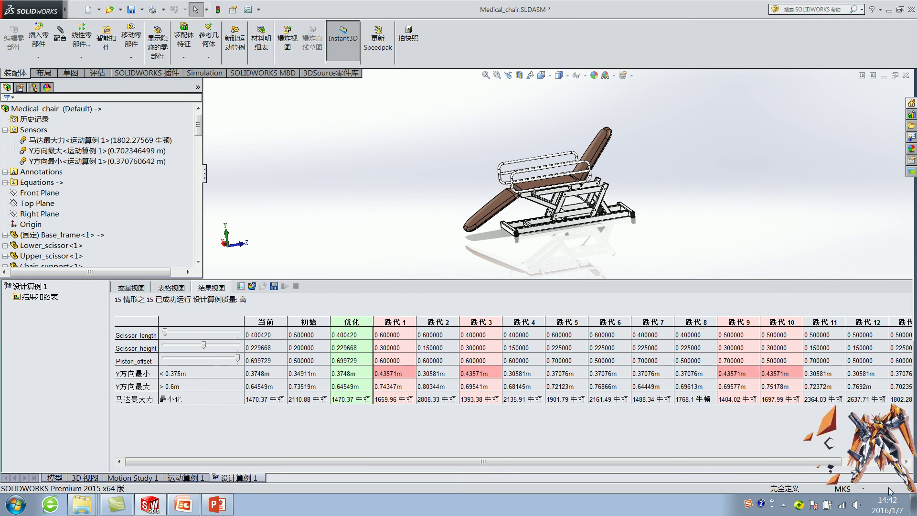
pyautogui.rightClick(880, 461)
pyautogui.click(649, 459)
pyautogui.moveTo(411, 460); pyautogui.dragTo(471, 459)
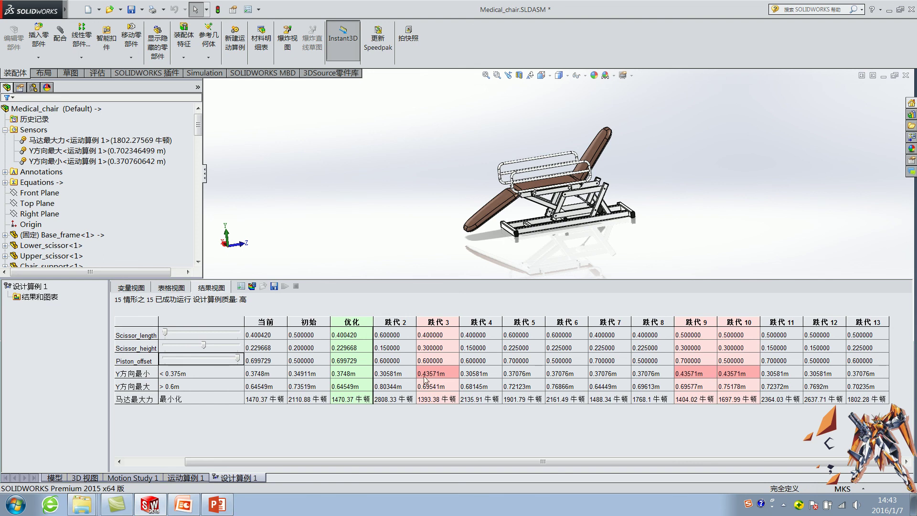
pyautogui.click(137, 373)
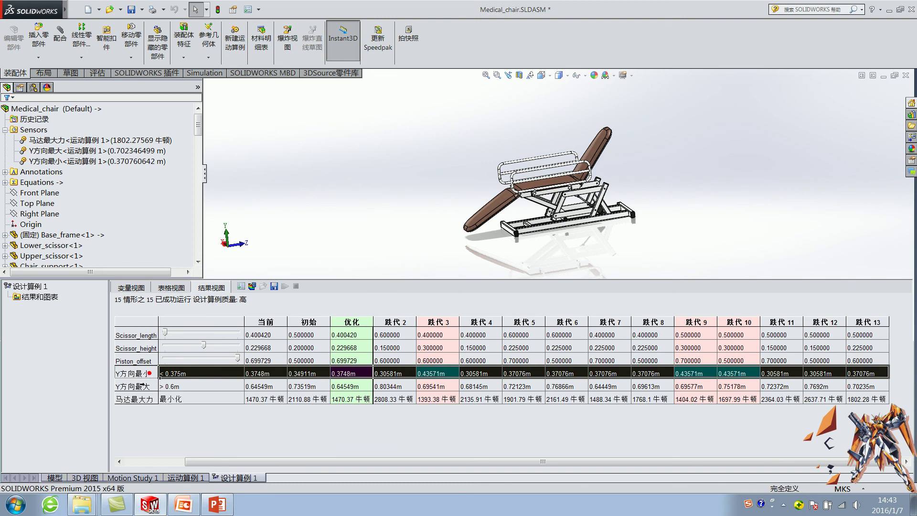
pyautogui.click(135, 386)
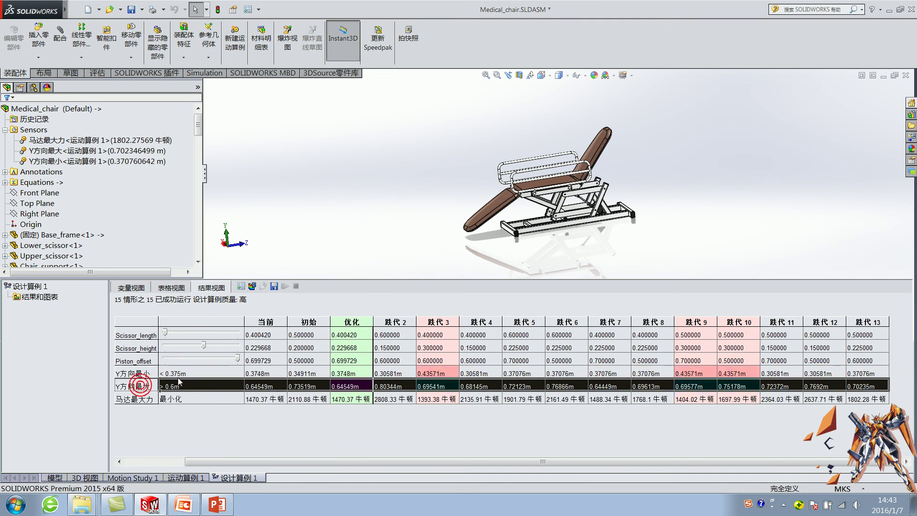
pyautogui.click(445, 375)
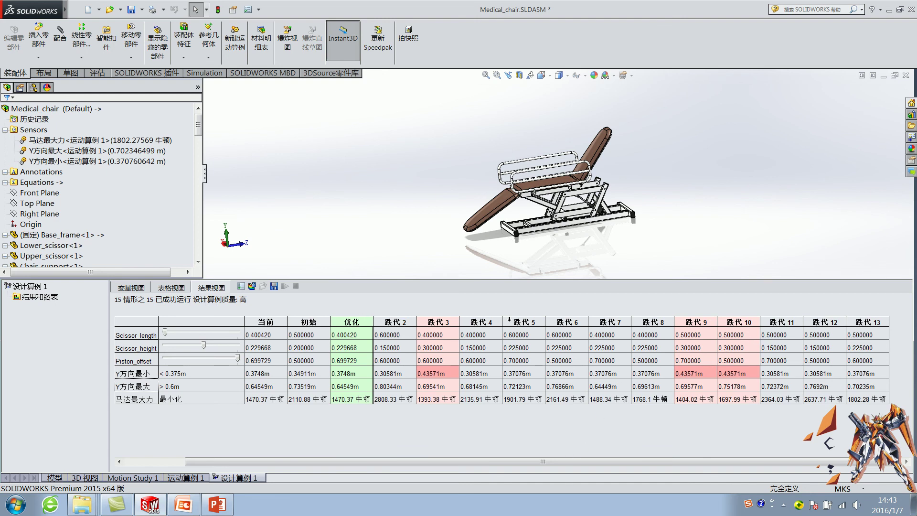
# Load iteration 5, then iteration 6 values into the chair model from the results table
pyautogui.click(539, 320)
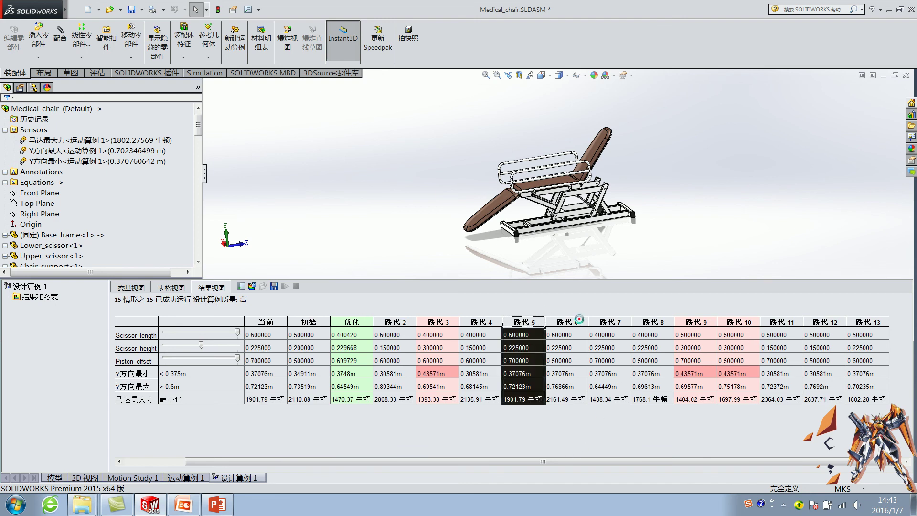
pyautogui.moveTo(579, 319); pyautogui.dragTo(633, 316)
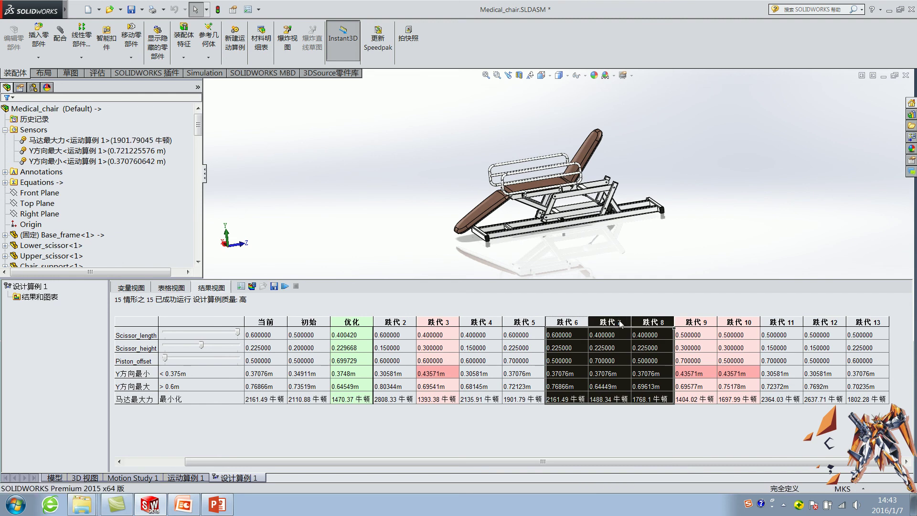
pyautogui.click(605, 416)
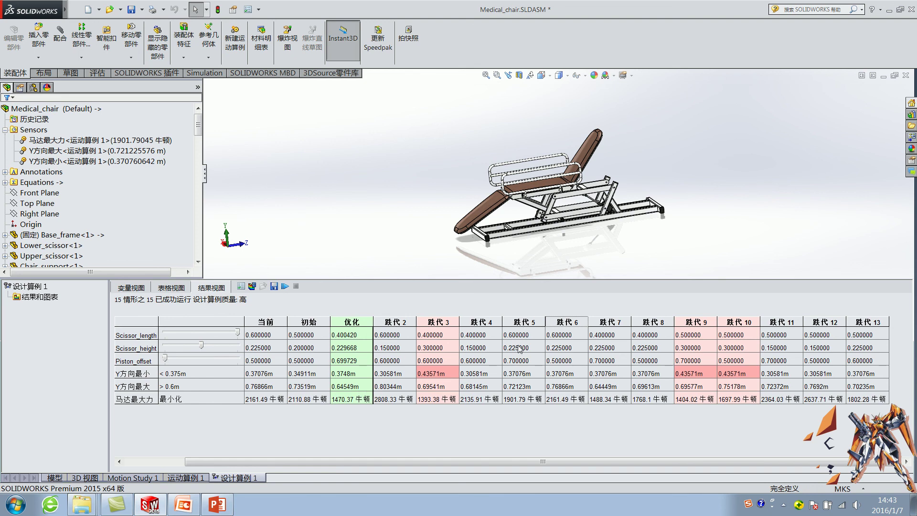
pyautogui.moveTo(587, 461); pyautogui.dragTo(424, 444)
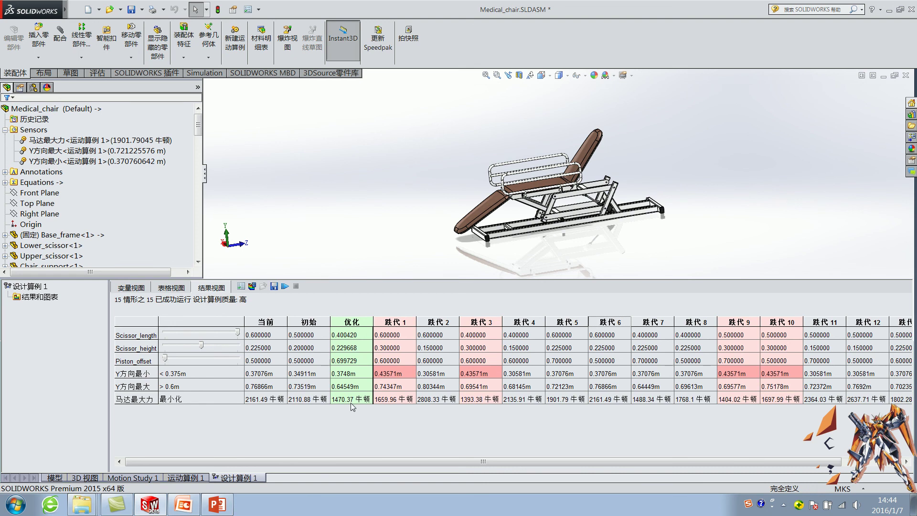
# Apply the optimal iteration (1470.37 N motor force) to the model and zoom to fit the chair
pyautogui.click(333, 401)
pyautogui.click(360, 321)
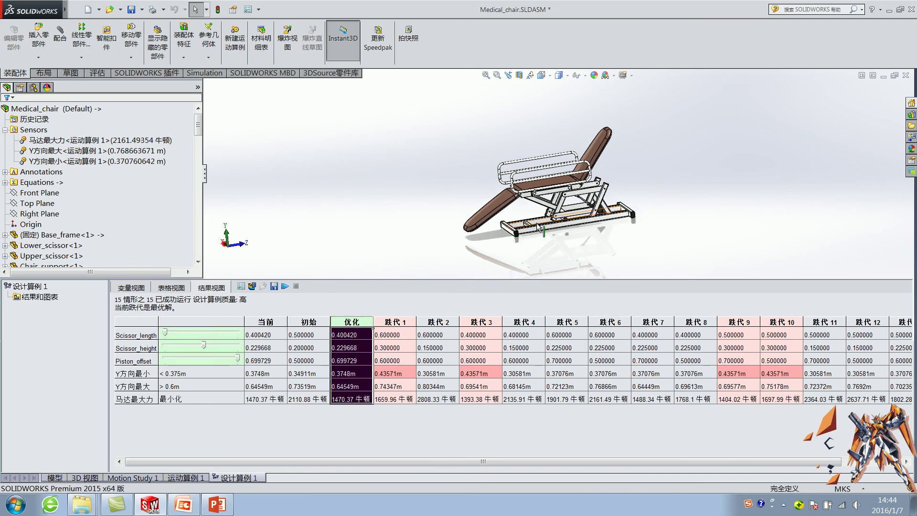
pyautogui.scroll(-5, 606, 210)
pyautogui.scroll(2, 607, 210)
pyautogui.scroll(2, 588, 215)
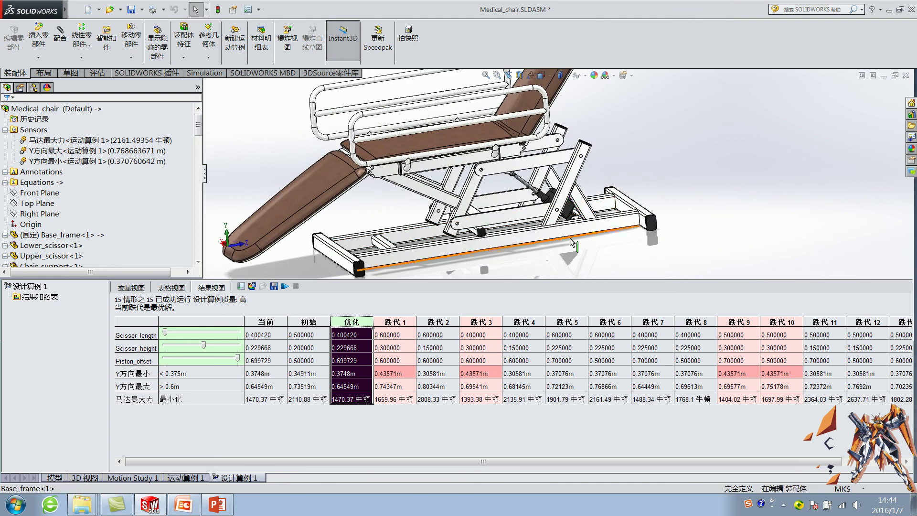
pyautogui.scroll(2, 563, 221)
pyautogui.scroll(1, 474, 252)
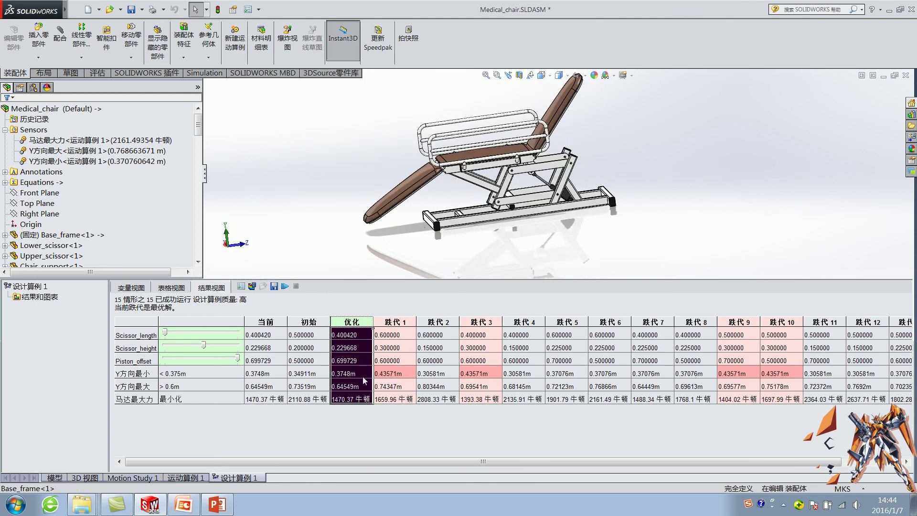
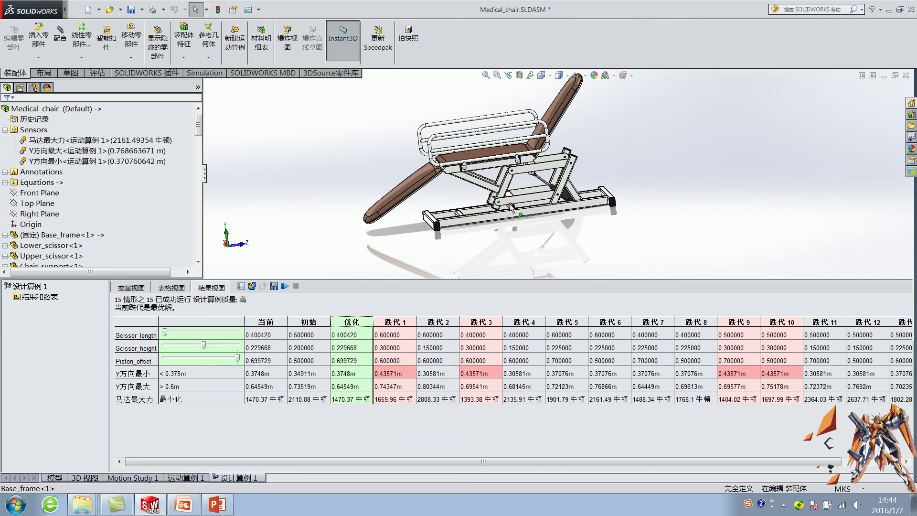
# Show the medical chair with the 优化 (optimized) design-study values and recenter the view
pyautogui.scroll(-3, 491, 179)
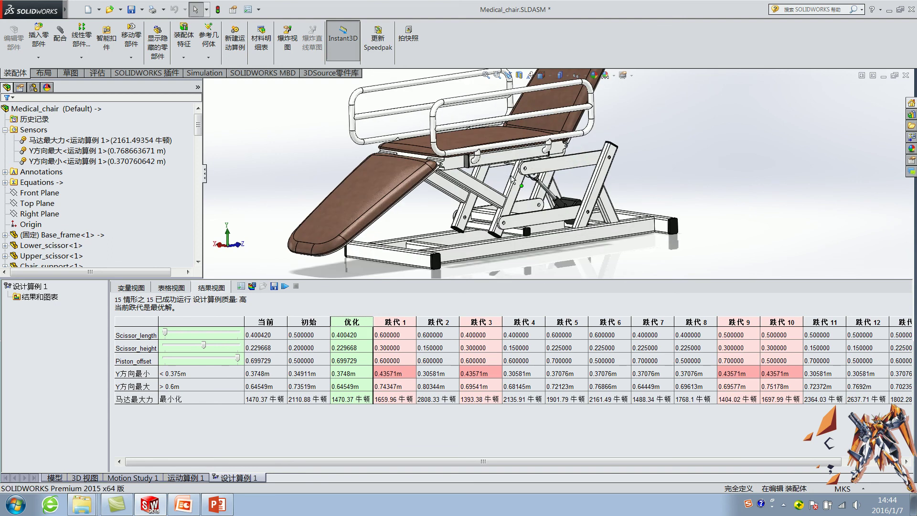
pyautogui.click(349, 316)
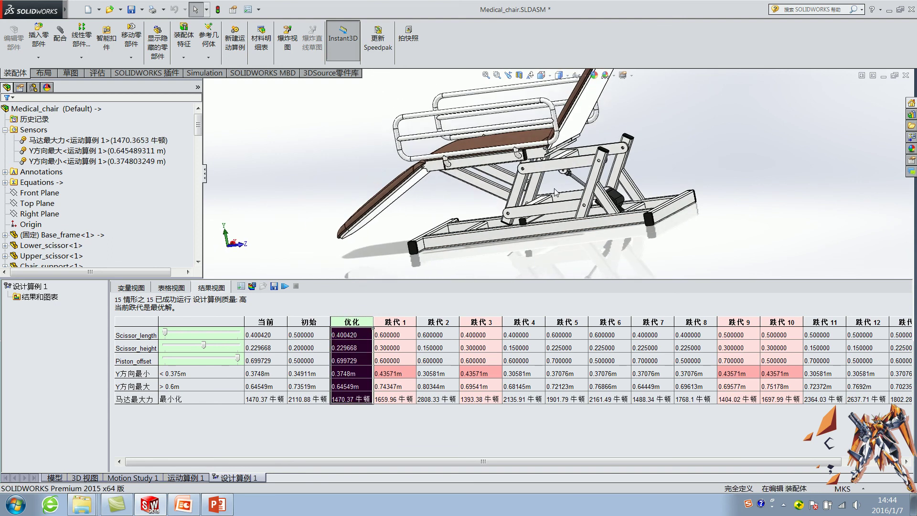
pyautogui.scroll(1, 584, 166)
pyautogui.scroll(1, 588, 170)
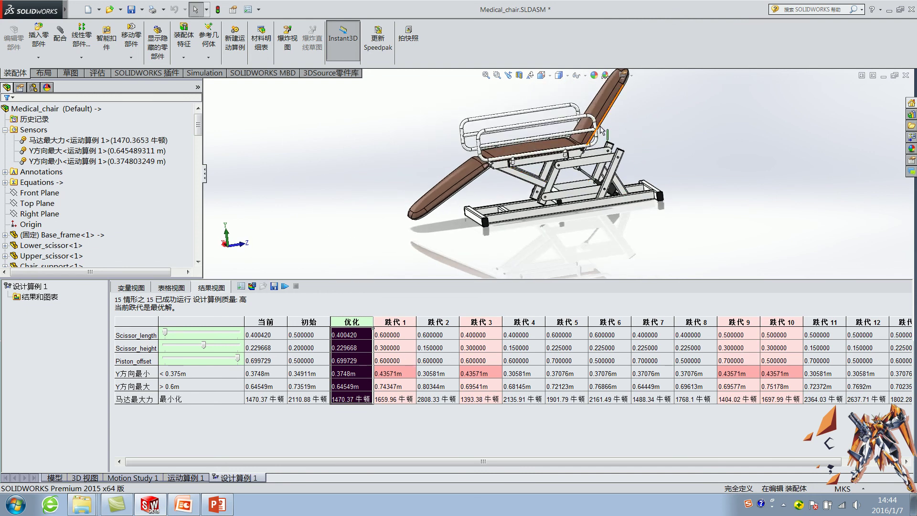
pyautogui.moveTo(631, 143)
pyautogui.keyDown('ctrl'); pyautogui.mouseDown(button='middle')
pyautogui.moveTo(609, 181)
pyautogui.moveTo(637, 176)
pyautogui.mouseUp(button='middle'); pyautogui.keyUp('ctrl')
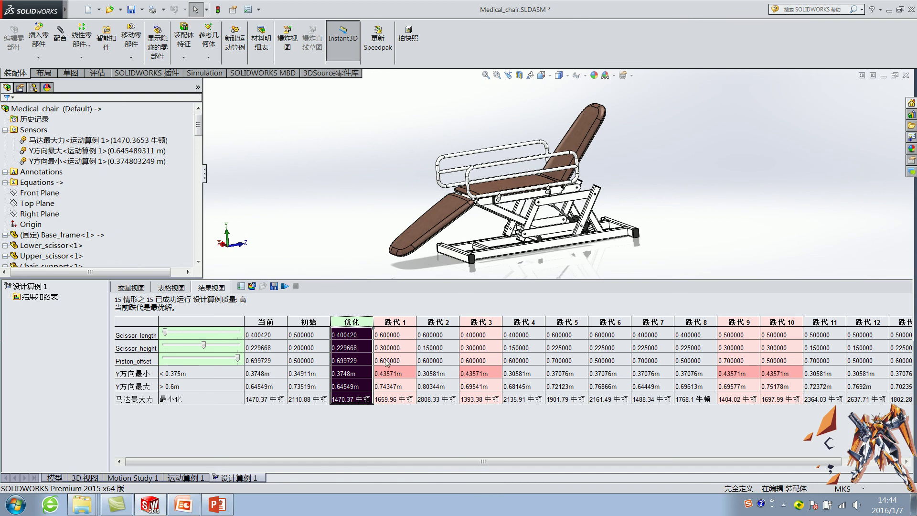
pyautogui.click(357, 424)
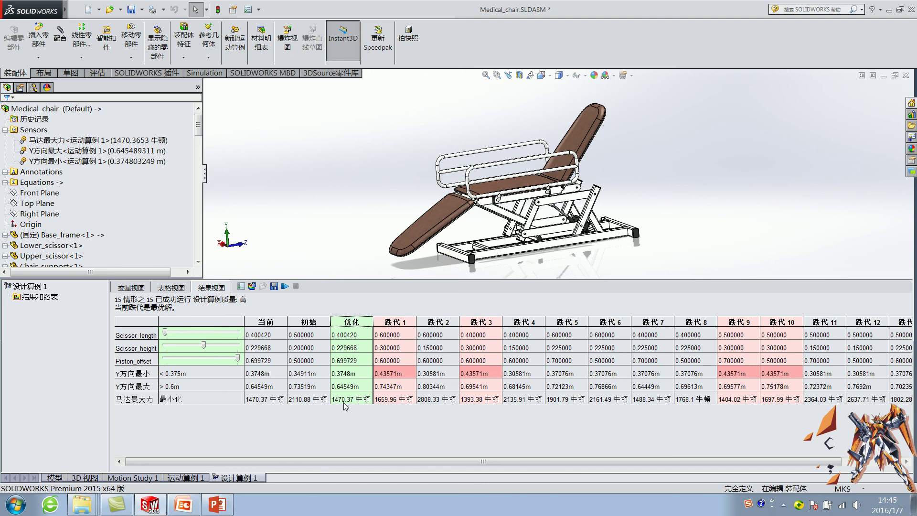
# Rotate and inspect the chair's base frame, then bring up the defining-parameters slide in PowerPoint
pyautogui.click(666, 191)
pyautogui.click(679, 216)
pyautogui.moveTo(496, 213); pyautogui.dragTo(487, 204, button='middle')
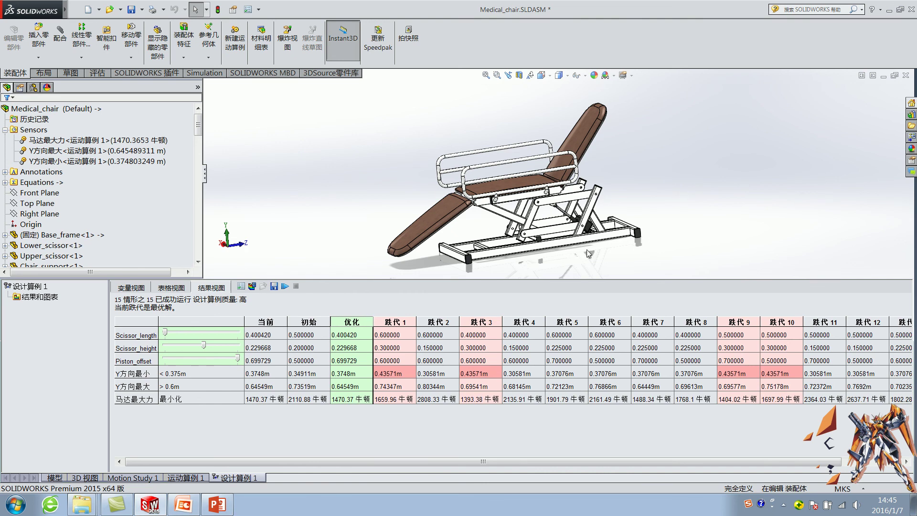
pyautogui.scroll(-3, 589, 254)
pyautogui.click(616, 215)
pyautogui.click(746, 212)
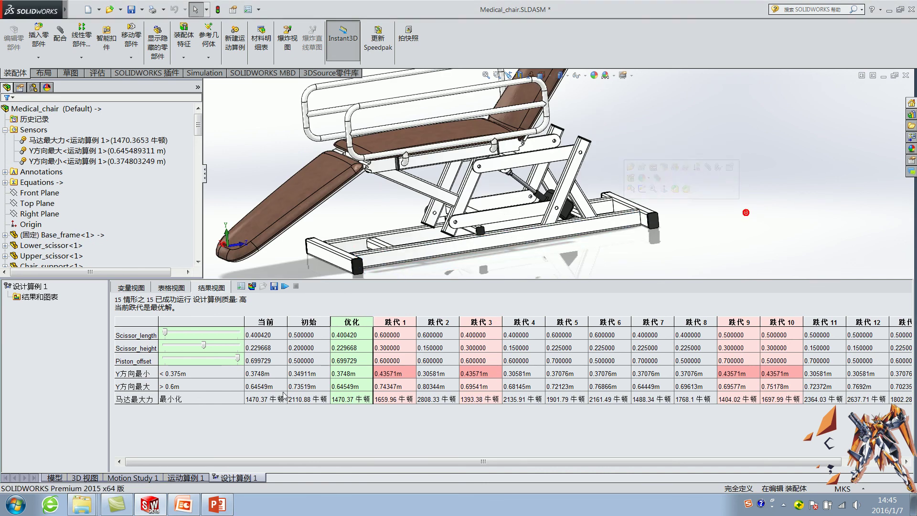
pyautogui.click(217, 504)
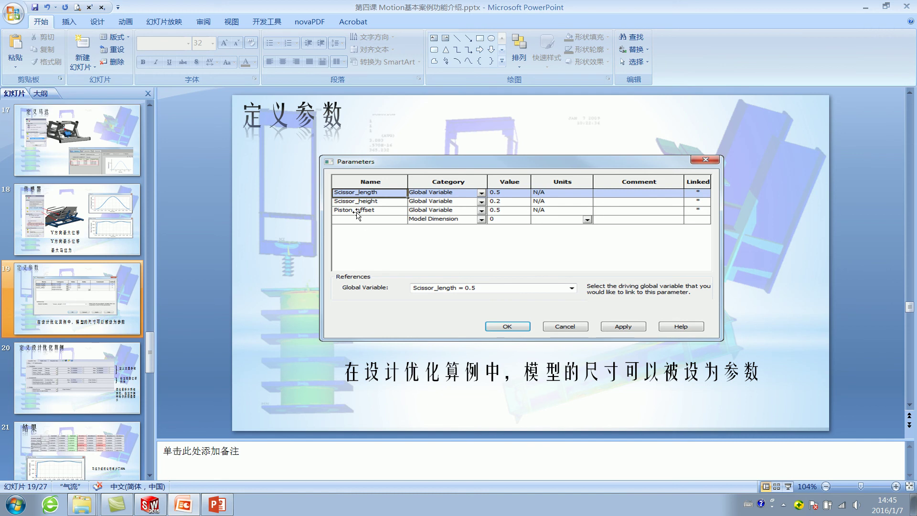
# Go to slide 22, titled 功能四：基于事件的仿真
pyautogui.scroll(-1, 353, 215)
pyautogui.scroll(-1, 354, 250)
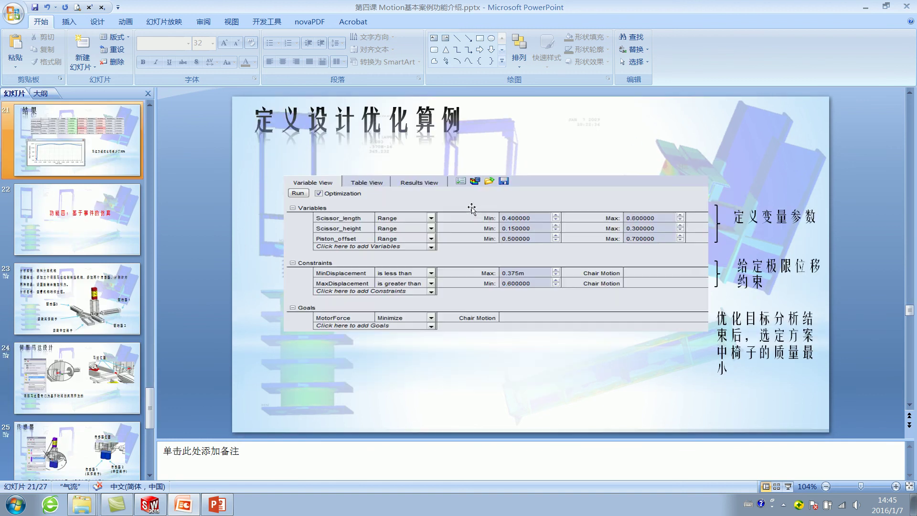
pyautogui.scroll(1, 472, 211)
pyautogui.click(47, 325)
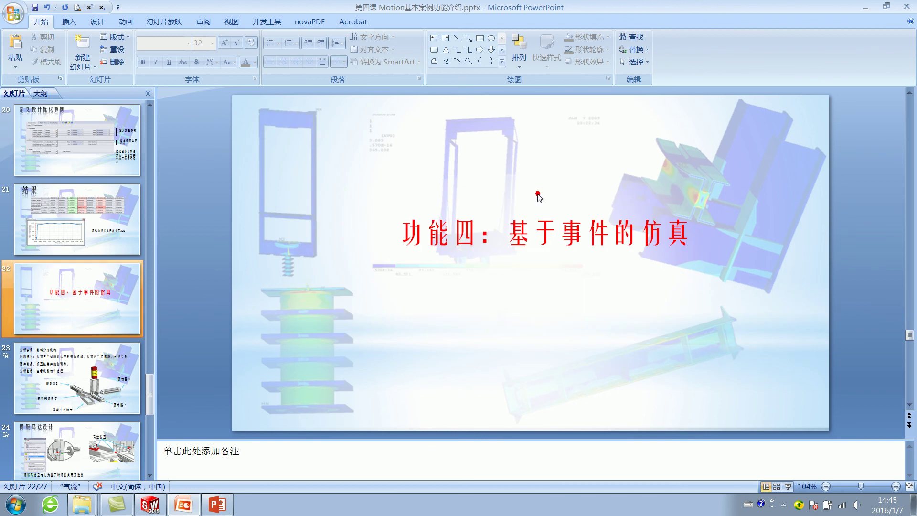
# Highlight the words 基于事件的仿真 in the slide title, then return to the SOLIDWORKS chair assembly
pyautogui.moveTo(400, 233)
pyautogui.mouseDown()
pyautogui.moveTo(590, 234)
pyautogui.moveTo(629, 279)
pyautogui.mouseUp()
pyautogui.click(629, 279)
pyautogui.moveTo(691, 234)
pyautogui.mouseDown()
pyautogui.moveTo(411, 234)
pyautogui.moveTo(612, 234)
pyautogui.mouseUp()
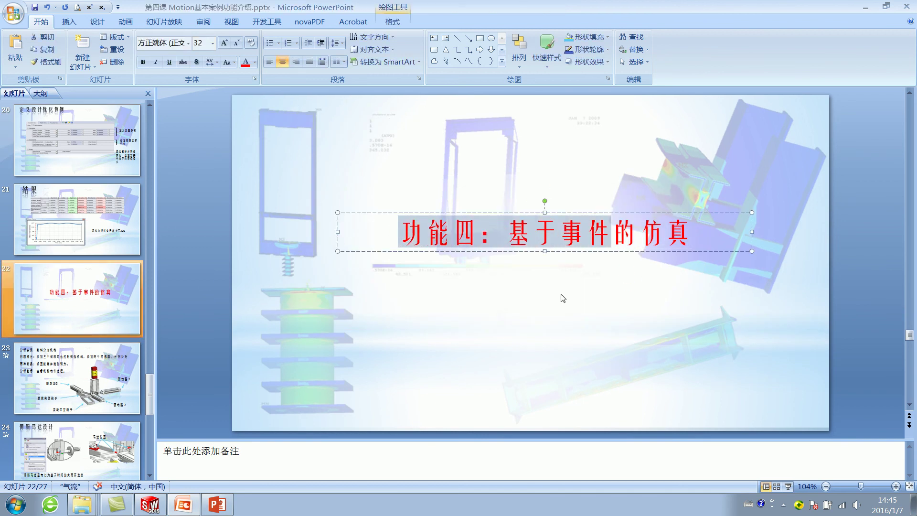
pyautogui.click(548, 305)
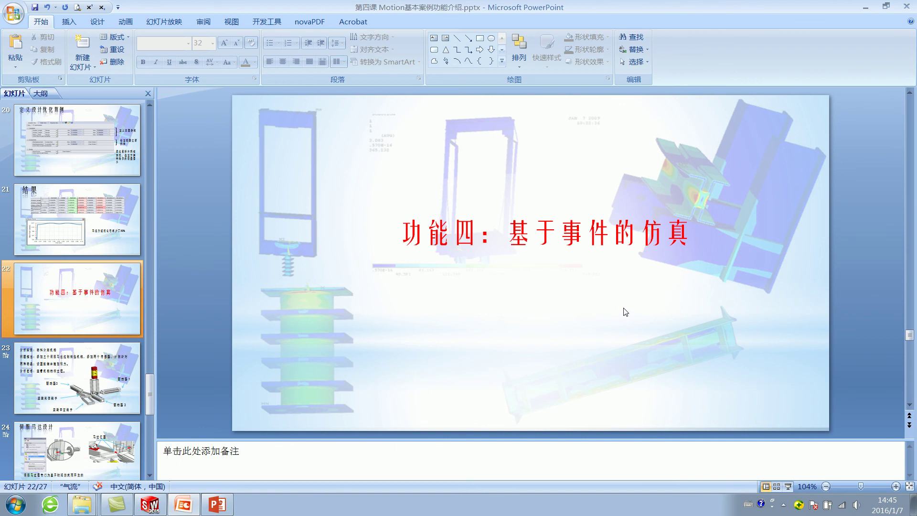
pyautogui.moveTo(518, 233)
pyautogui.mouseDown()
pyautogui.moveTo(635, 239)
pyautogui.moveTo(400, 234)
pyautogui.moveTo(504, 239)
pyautogui.mouseUp()
pyautogui.click(634, 264)
pyautogui.click(444, 307)
pyautogui.click(504, 239)
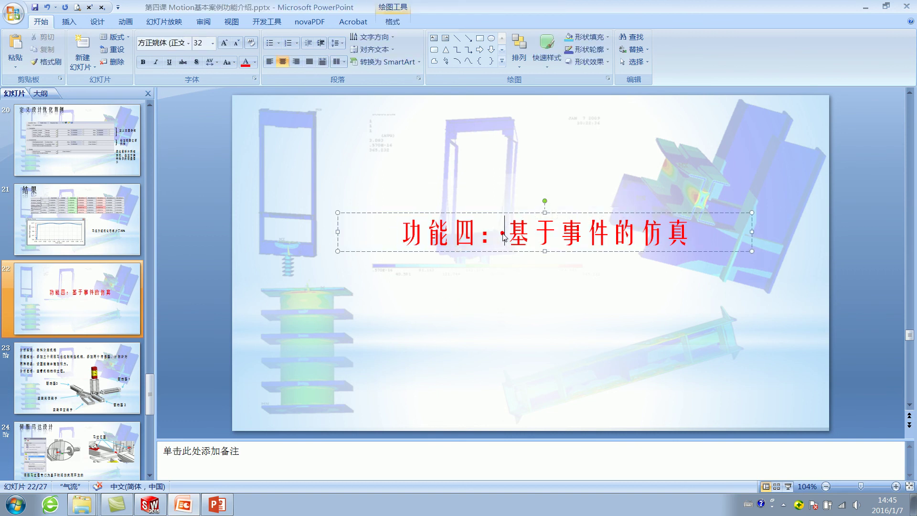
pyautogui.click(455, 290)
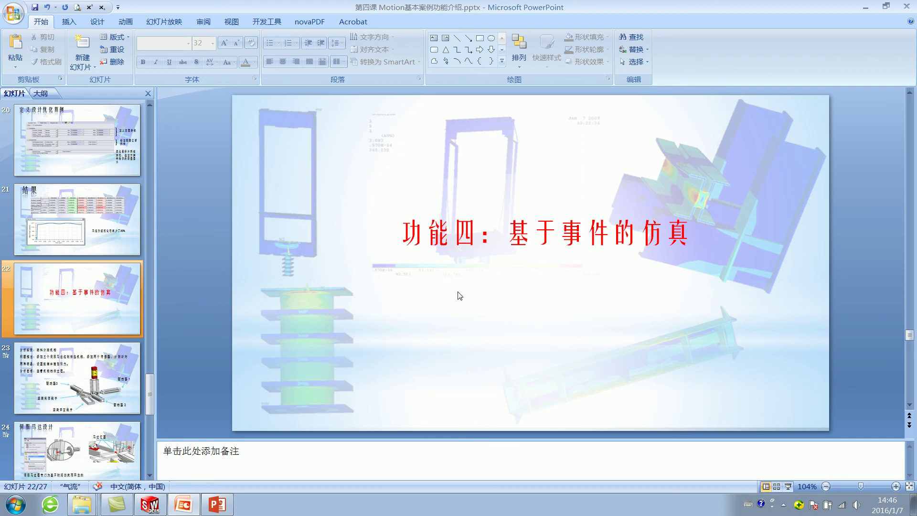
pyautogui.click(469, 281)
pyautogui.moveTo(150, 504)
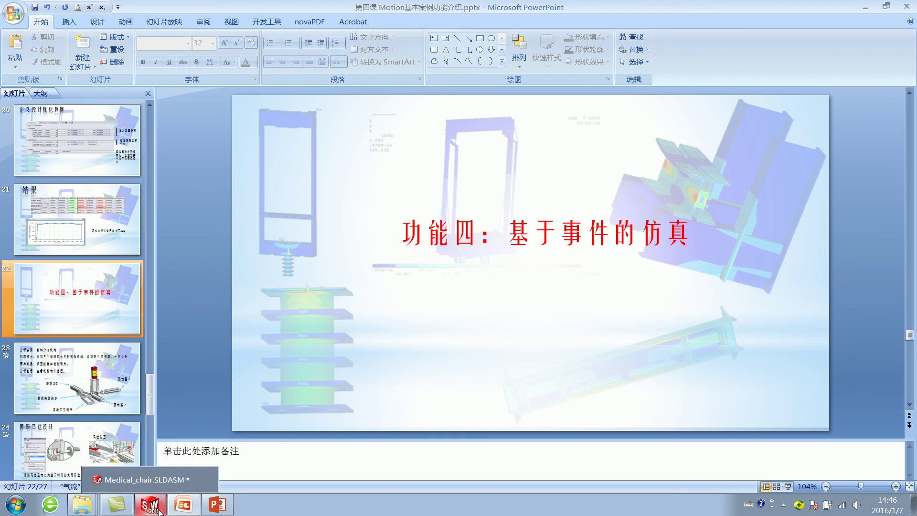
pyautogui.click(345, 289)
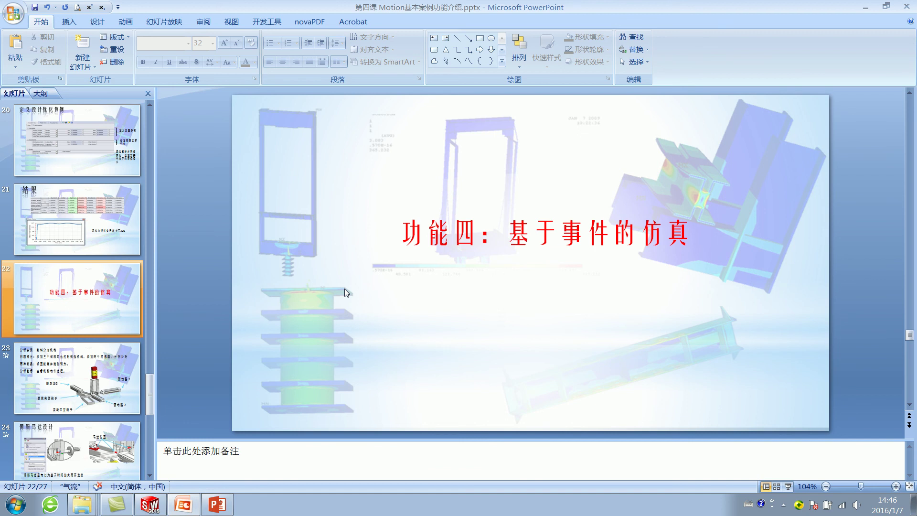
pyautogui.click(149, 504)
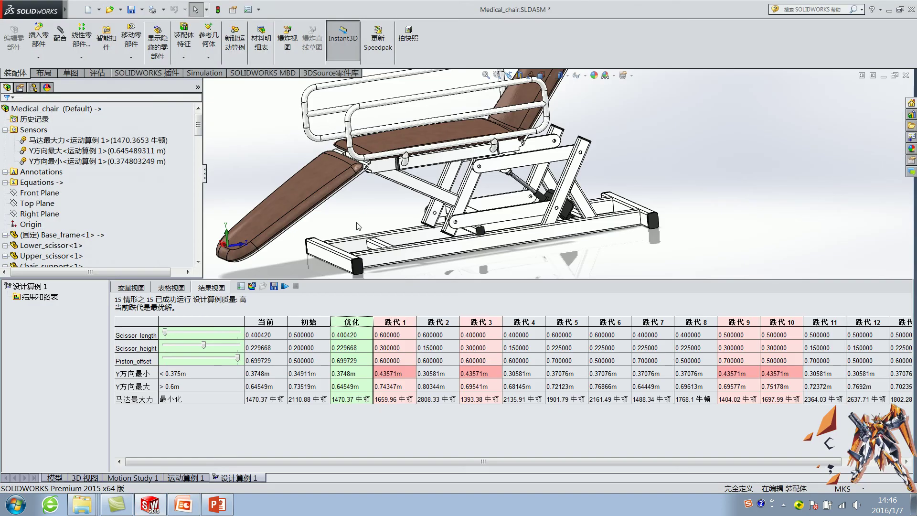
# Close the chair without saving and open the Sorting device assembly from the Lesson11 folder
pyautogui.click(905, 75)
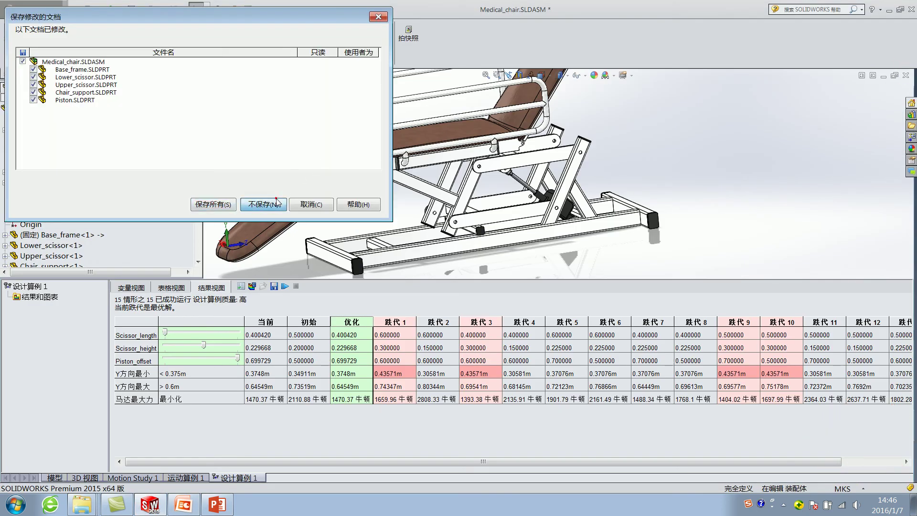
pyautogui.click(270, 203)
pyautogui.click(110, 9)
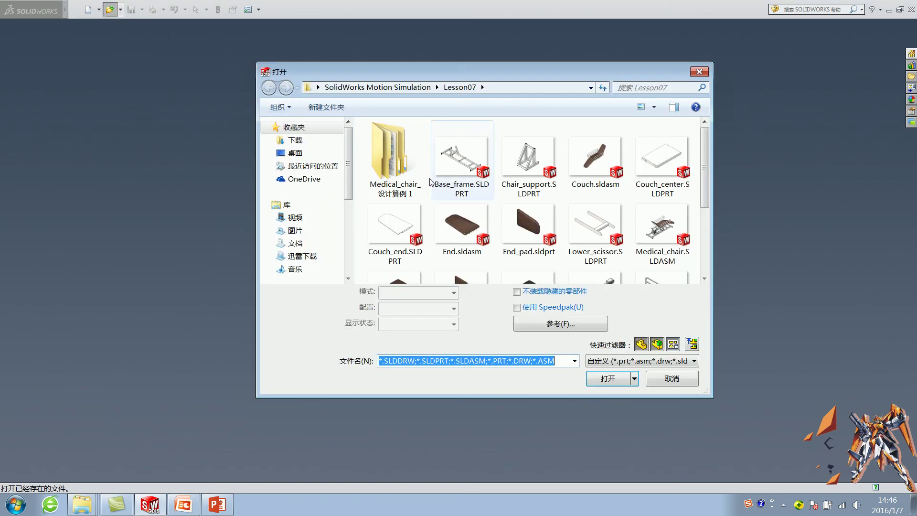
pyautogui.click(378, 86)
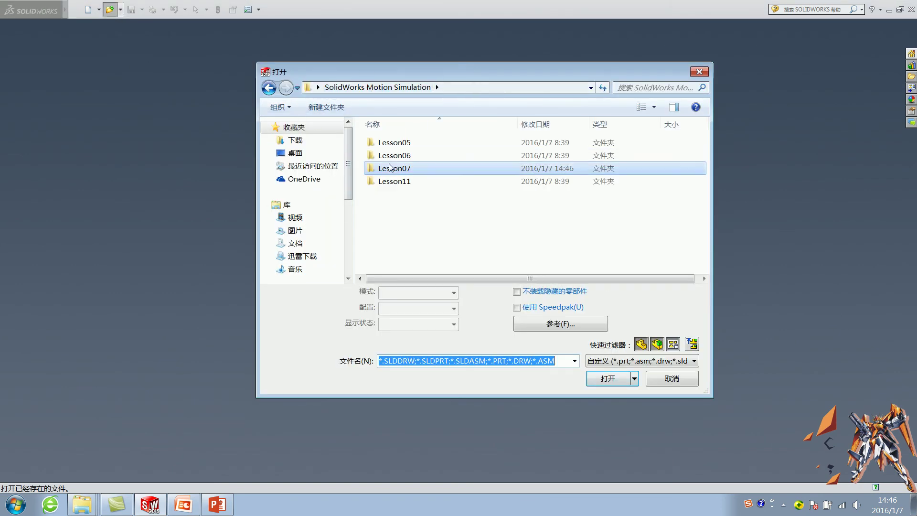
pyautogui.doubleClick(387, 186)
pyautogui.doubleClick(387, 142)
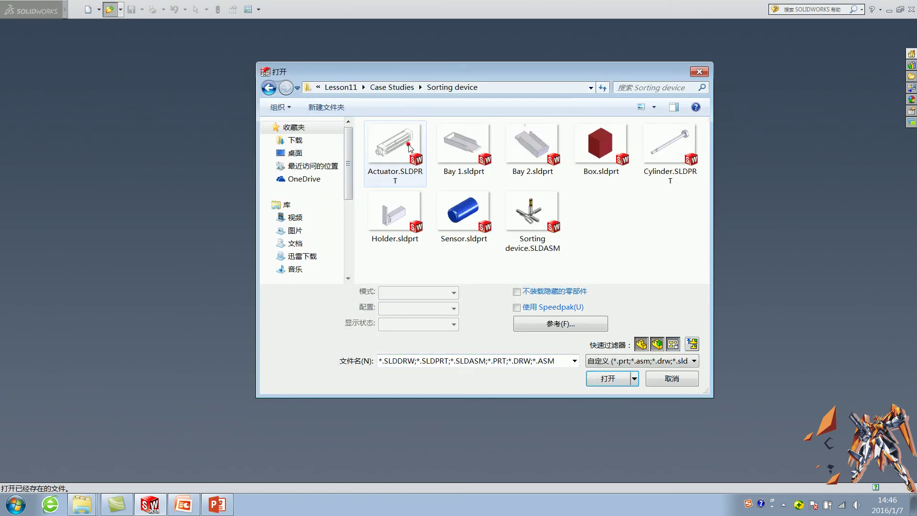
pyautogui.doubleClick(549, 206)
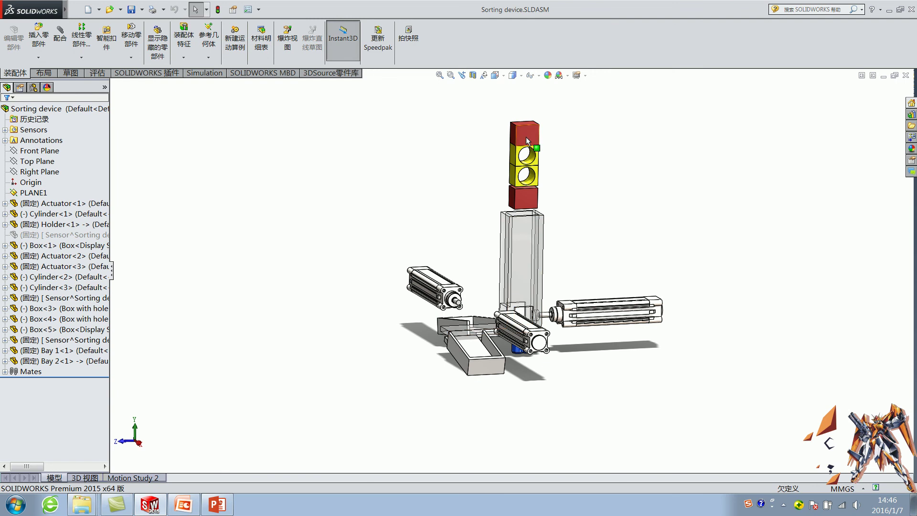
# Inspect the red and yellow boxes, Bay 1 and the holder's base plate
pyautogui.click(531, 200)
pyautogui.click(629, 199)
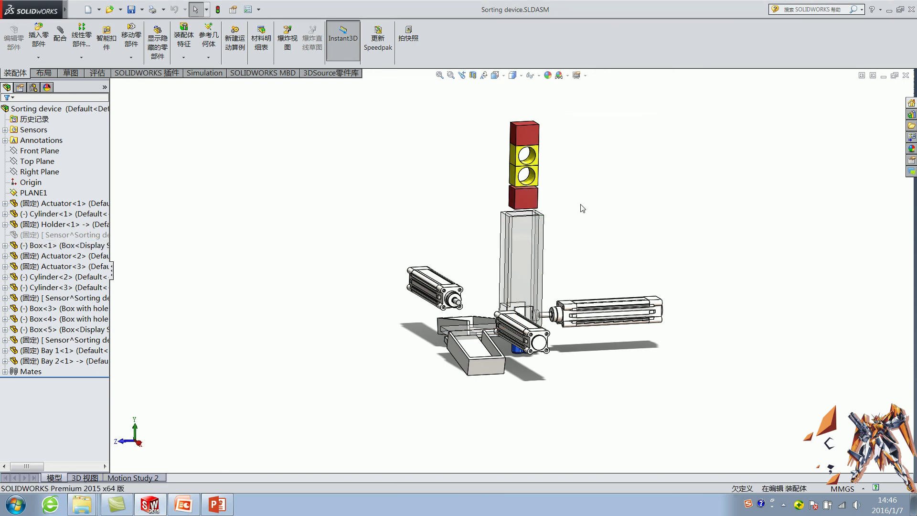
pyautogui.scroll(-4, 582, 208)
pyautogui.moveTo(583, 209); pyautogui.dragTo(513, 194, button='middle')
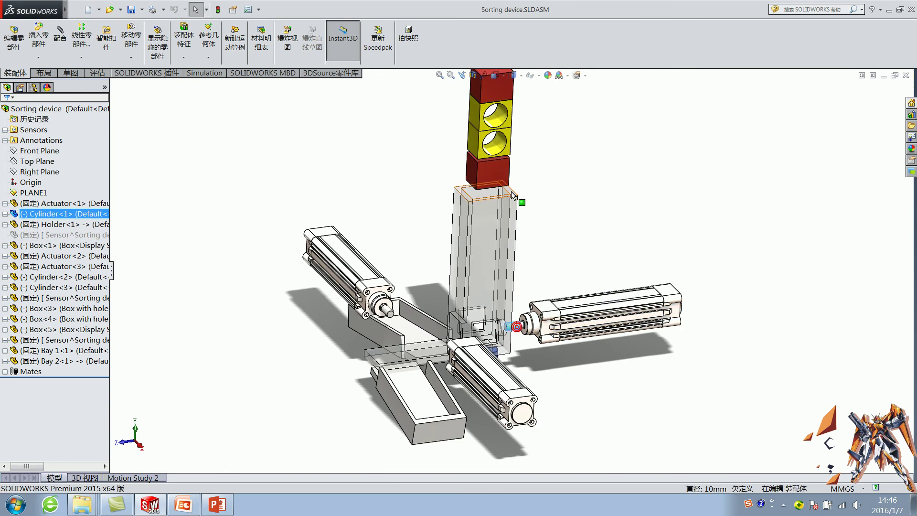
pyautogui.click(426, 341)
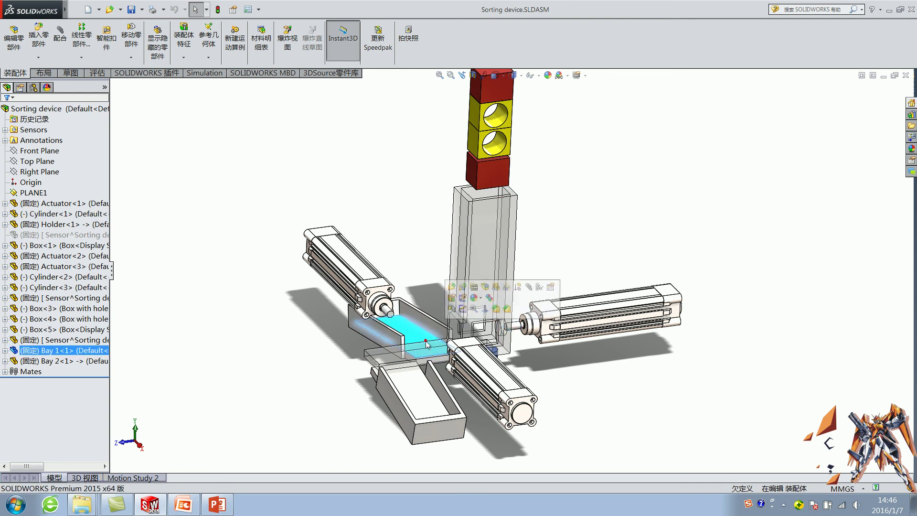
pyautogui.scroll(-4, 497, 86)
pyautogui.click(512, 147)
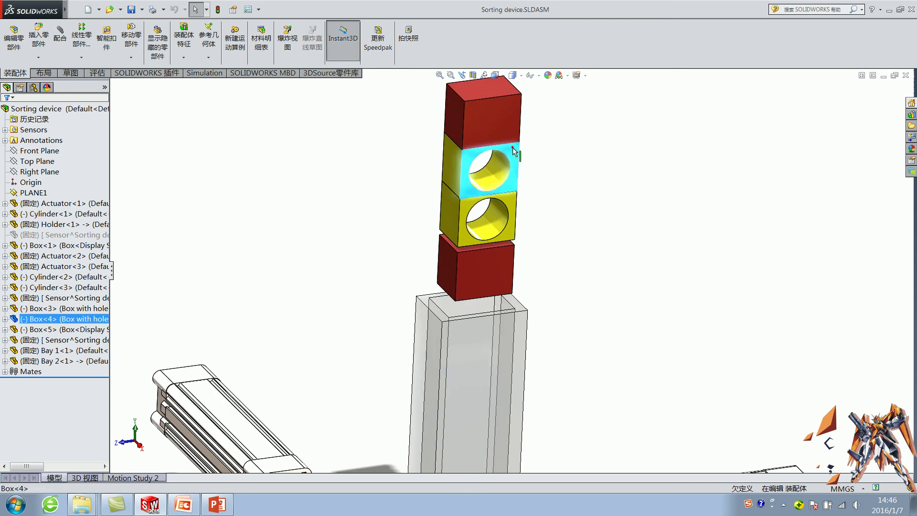
pyautogui.scroll(6, 512, 147)
pyautogui.scroll(-3, 525, 221)
pyautogui.press('Escape')
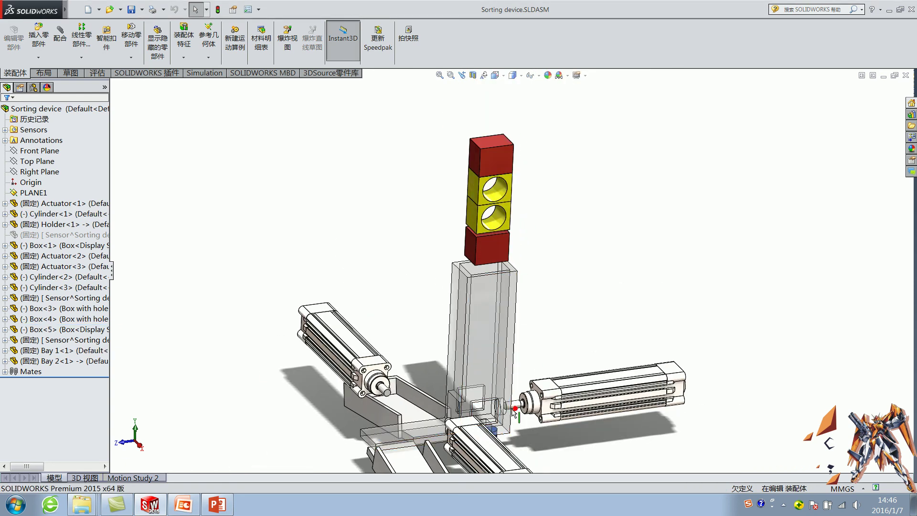
pyautogui.click(397, 431)
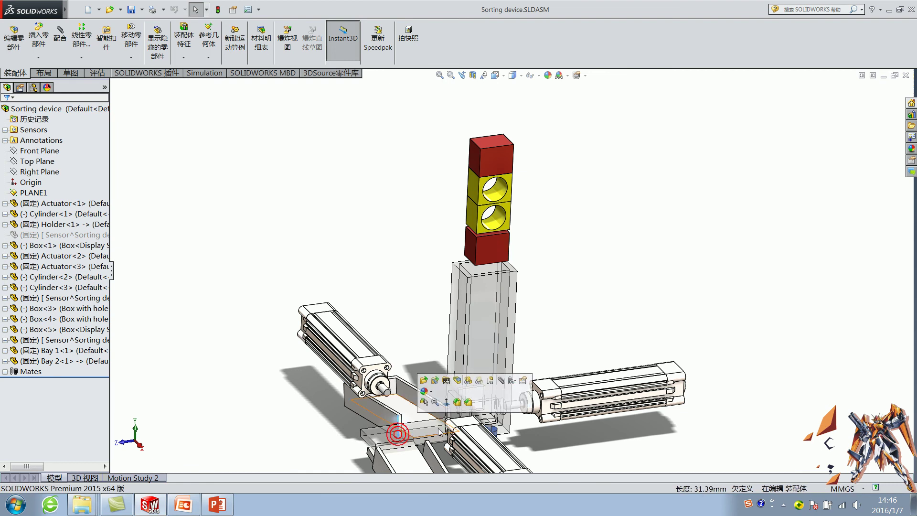
pyautogui.click(689, 364)
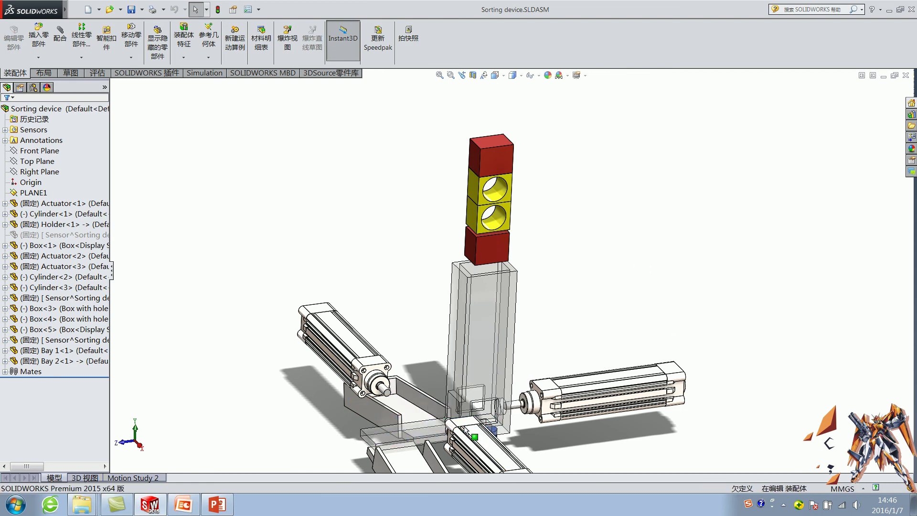
# Check the boxes in the signal column, tilt the view, and open Motion Study 2
pyautogui.scroll(5, 508, 278)
pyautogui.scroll(-5, 524, 334)
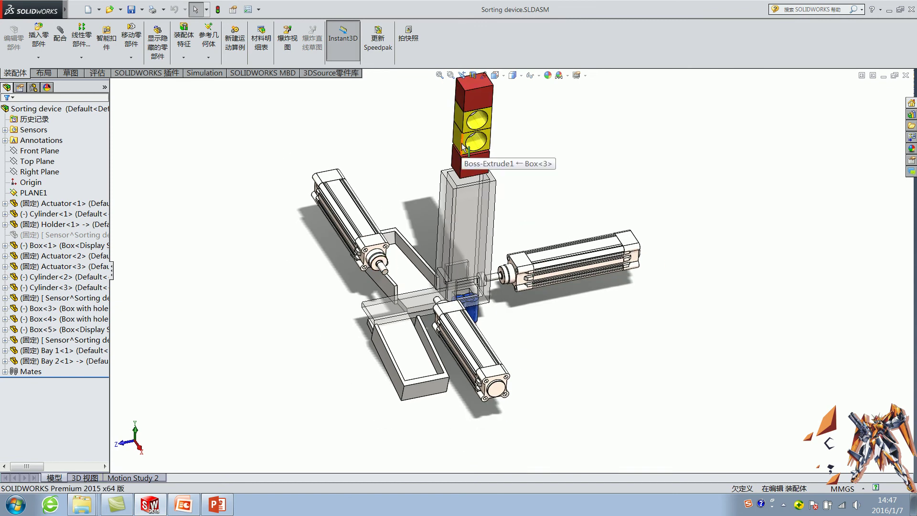
pyautogui.click(456, 135)
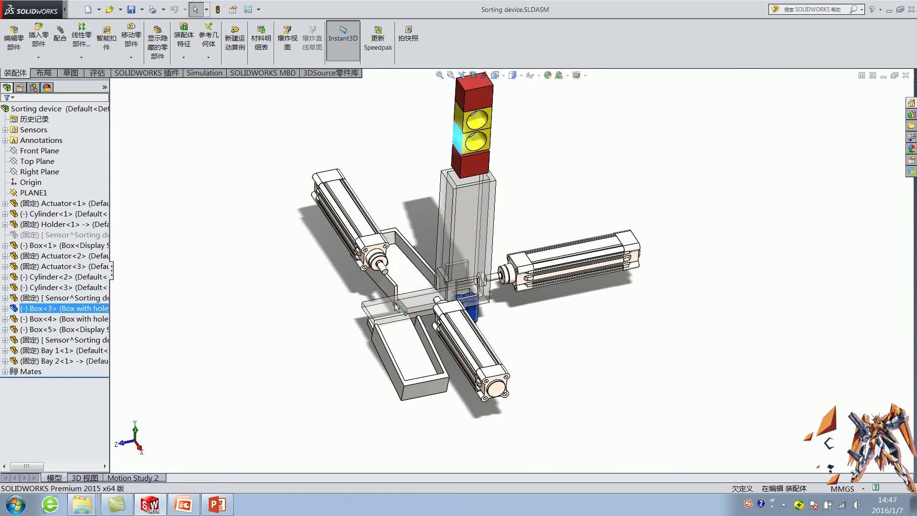
pyautogui.click(489, 106)
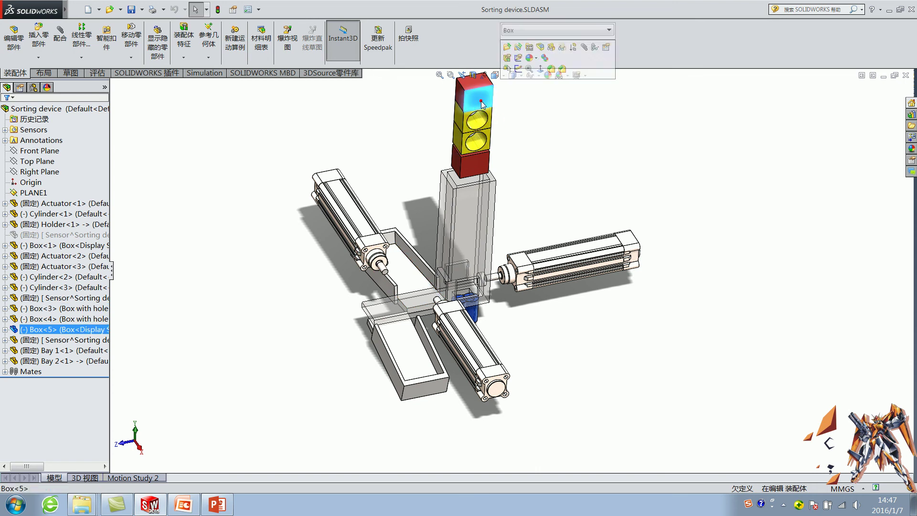
pyautogui.click(413, 115)
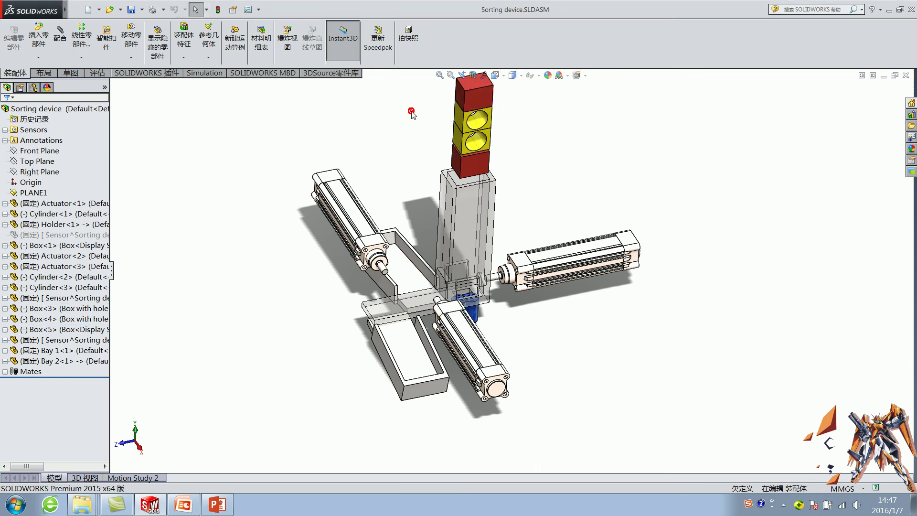
pyautogui.click(508, 113)
pyautogui.scroll(-3, 496, 109)
pyautogui.click(490, 142)
pyautogui.click(523, 179)
pyautogui.scroll(5, 522, 152)
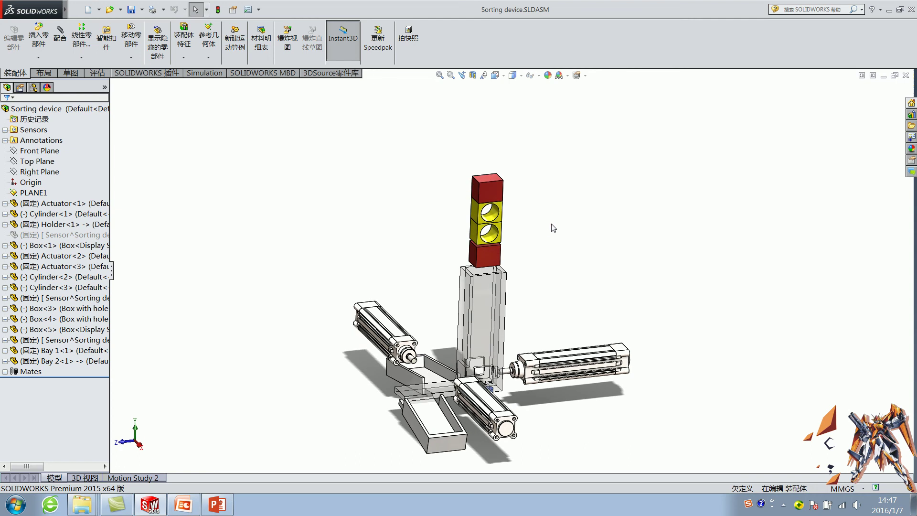
pyautogui.moveTo(551, 223); pyautogui.dragTo(547, 245, button='middle')
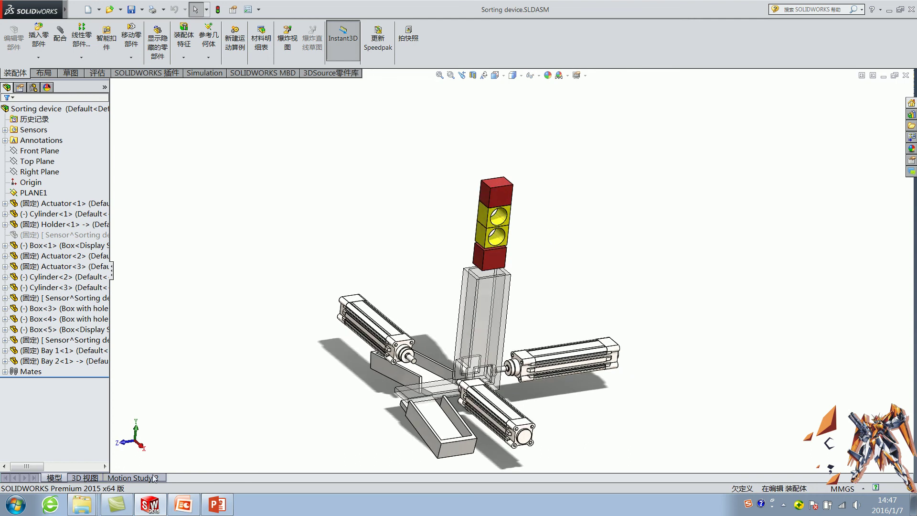
pyautogui.click(154, 478)
# Play the motion study, rewind, and replay it at 0.25x speed
pyautogui.scroll(-3, 475, 235)
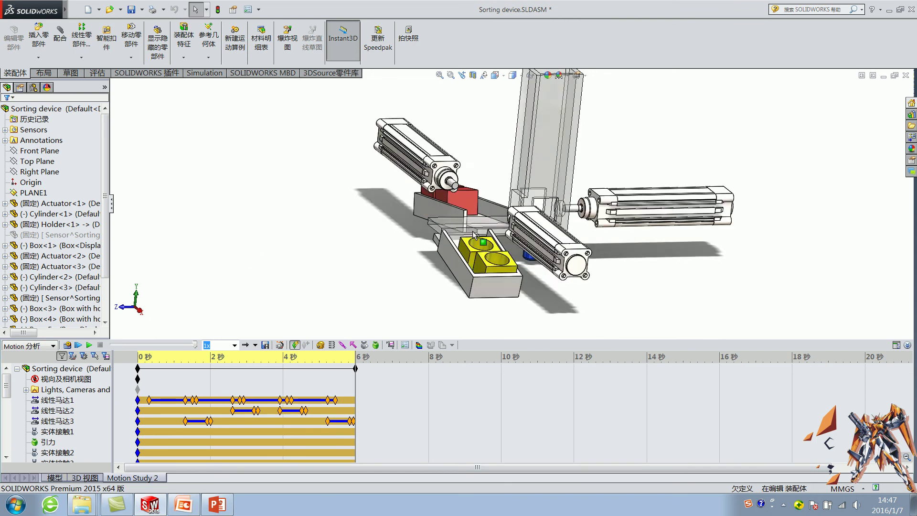
pyautogui.scroll(3, 474, 235)
pyautogui.click(89, 345)
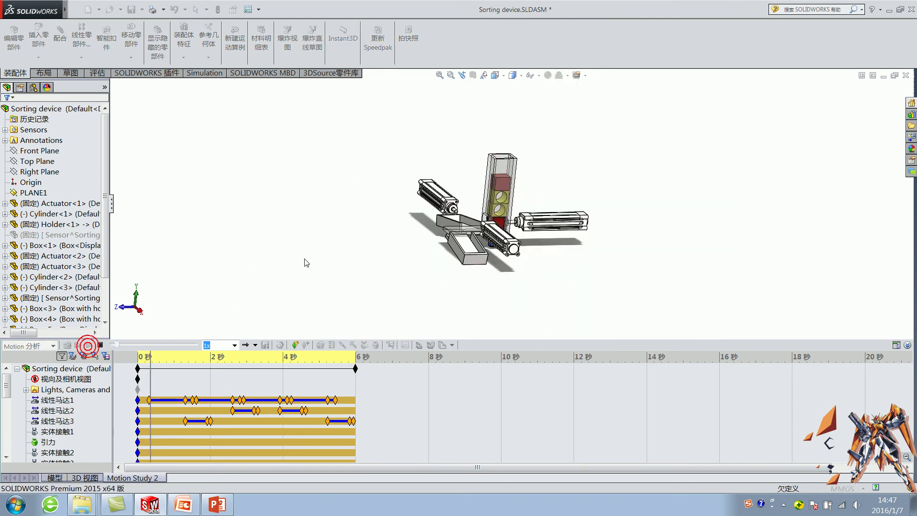
pyautogui.click(99, 345)
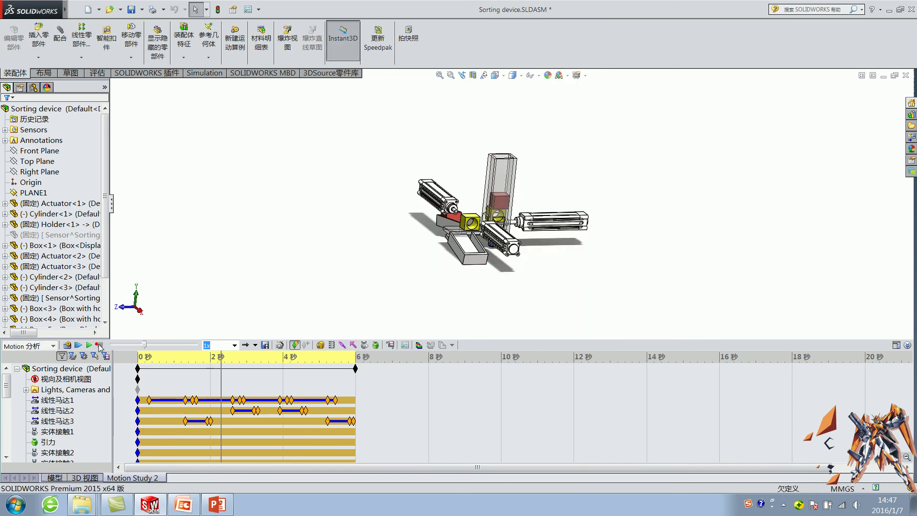
pyautogui.click(71, 369)
pyautogui.click(138, 356)
pyautogui.click(235, 345)
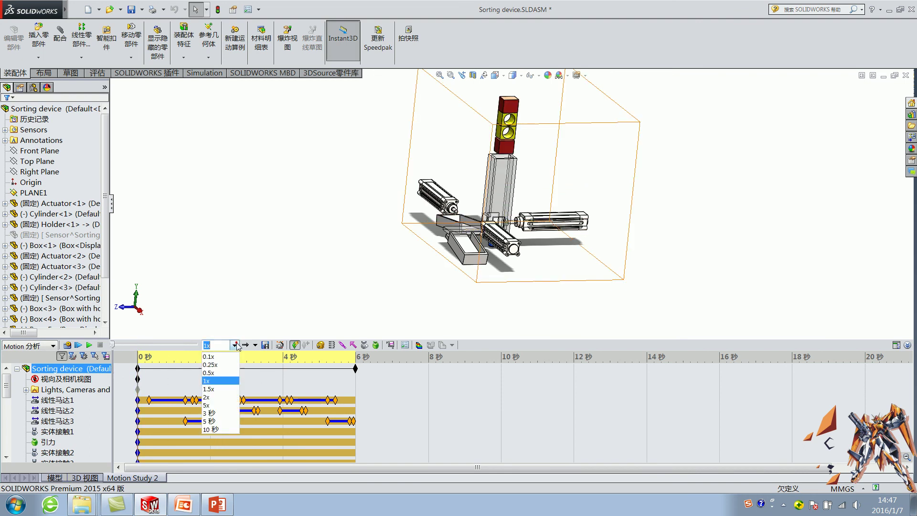
pyautogui.click(210, 364)
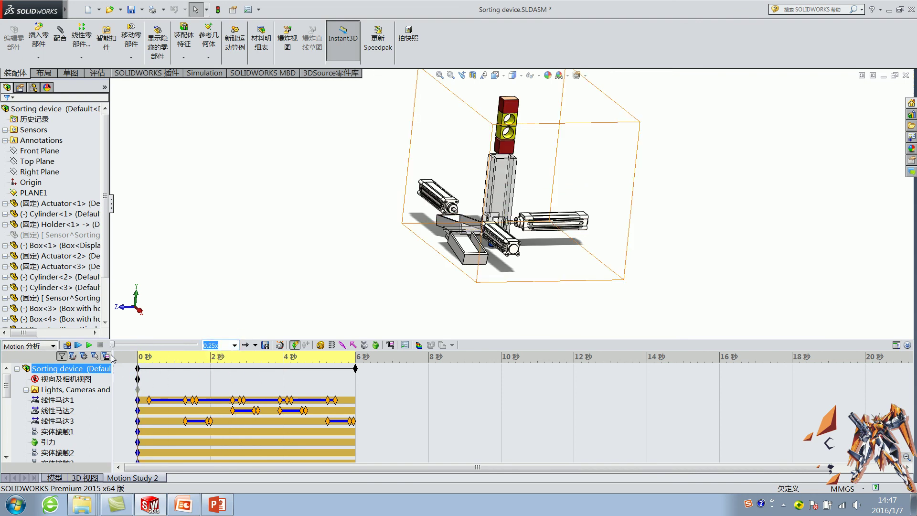
pyautogui.click(89, 345)
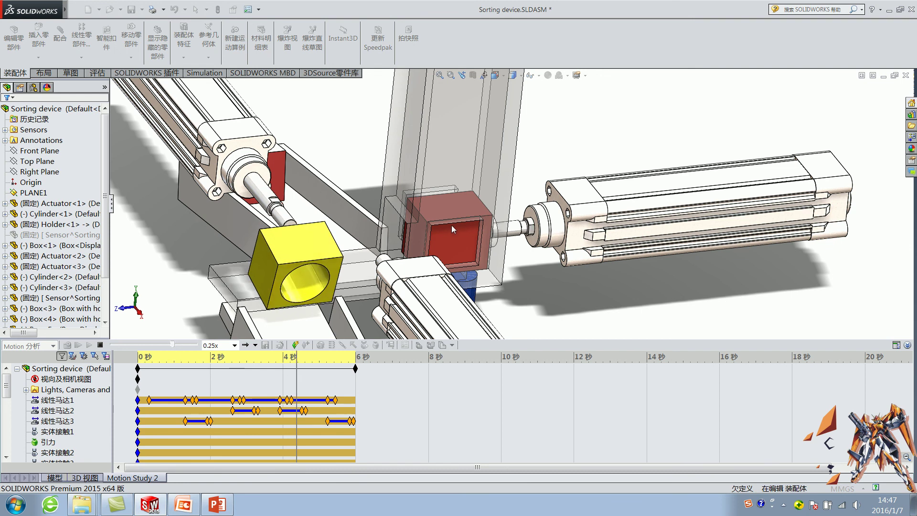
# Zoom in on the right cylinder's rod, fit the assembly, and move the time bar to 0 s
pyautogui.scroll(3, 487, 249)
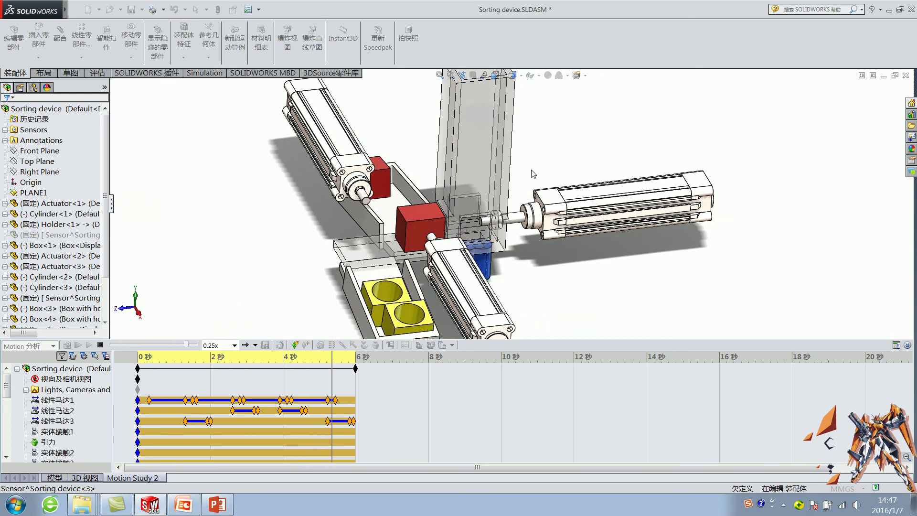
pyautogui.scroll(3, 492, 259)
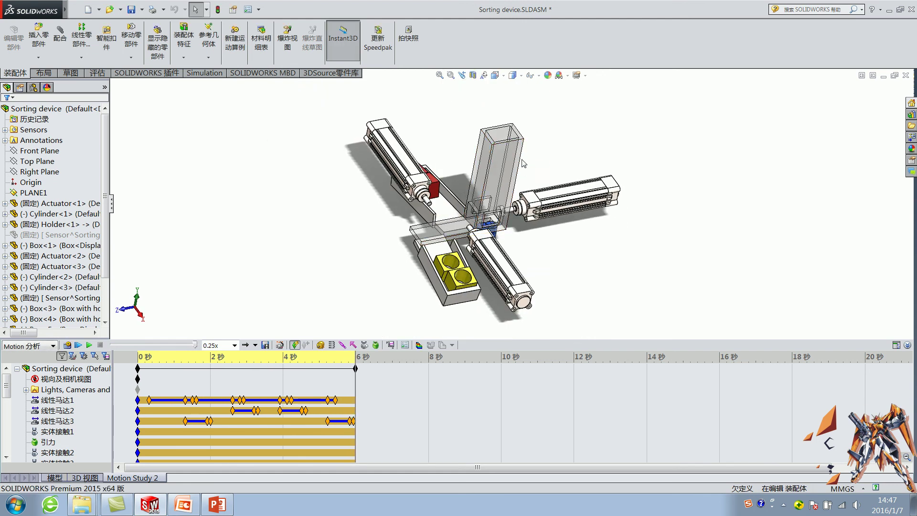
pyautogui.scroll(-2, 539, 178)
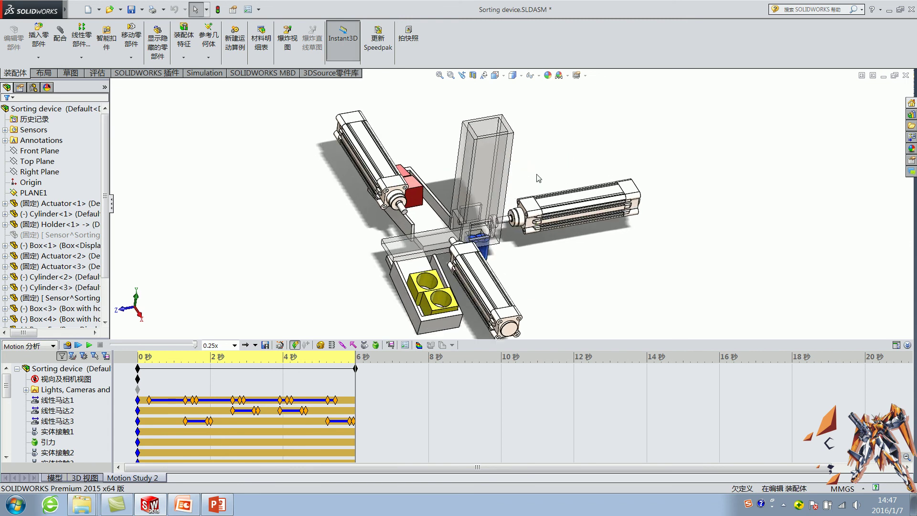
pyautogui.scroll(-2, 539, 178)
pyautogui.scroll(2, 516, 206)
pyautogui.scroll(-4, 510, 212)
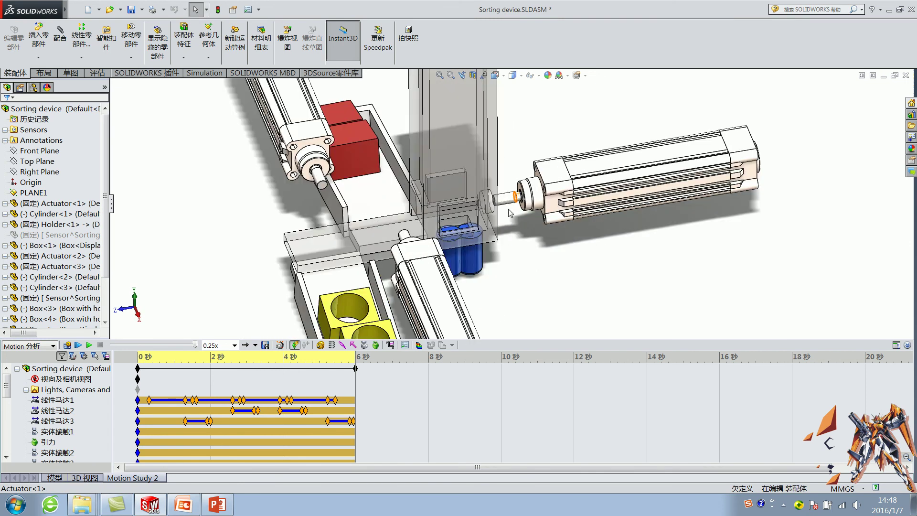
pyautogui.click(505, 199)
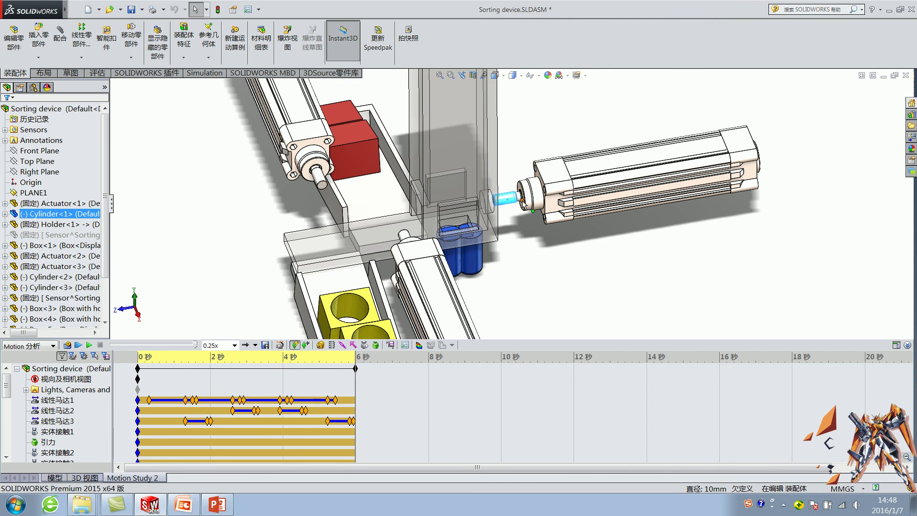
pyautogui.scroll(3, 516, 204)
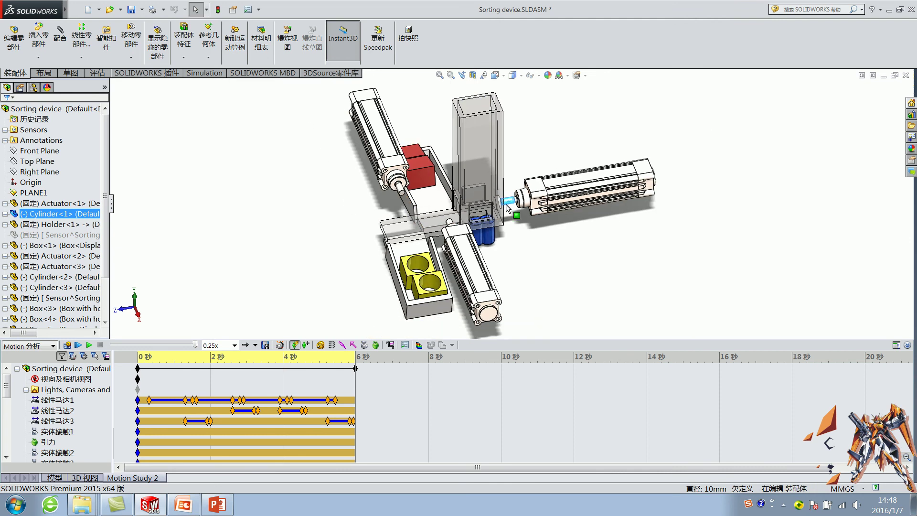
pyautogui.scroll(-3, 507, 206)
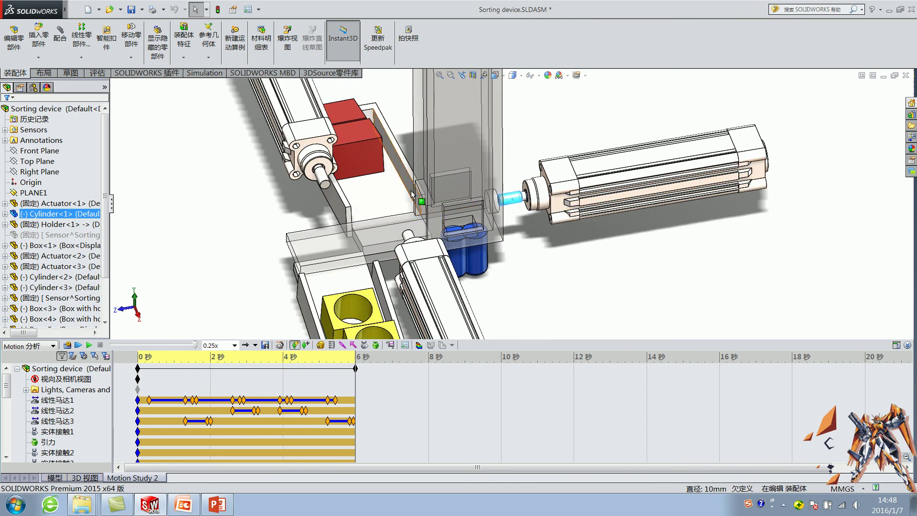
pyautogui.doubleClick(569, 253)
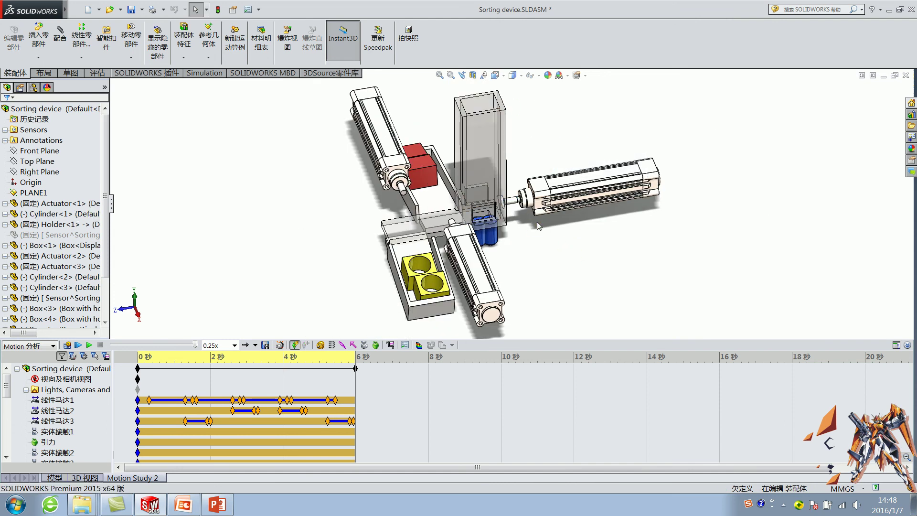
pyautogui.moveTo(357, 364); pyautogui.dragTo(126, 374)
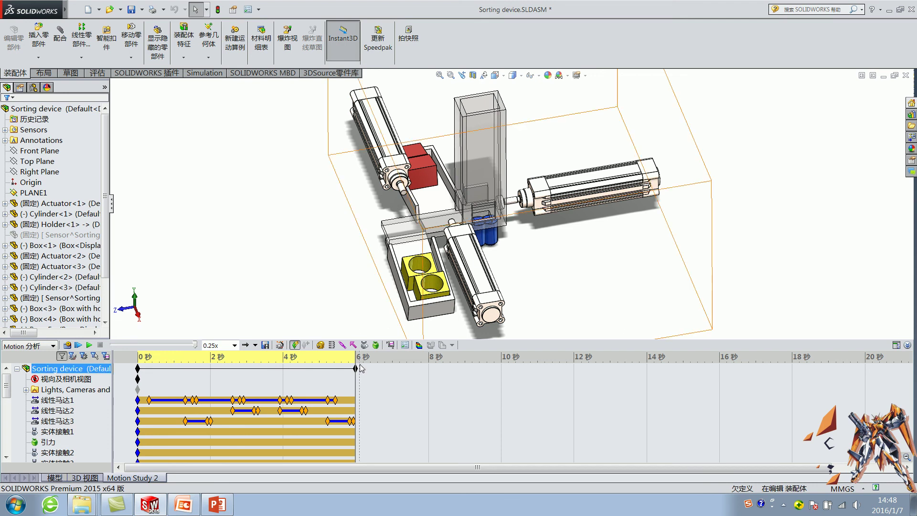
# Inspect the signal tower block and Box<1>, stand the tower upright, and switch to PowerPoint
pyautogui.moveTo(525, 215); pyautogui.dragTo(530, 210, button='middle')
pyautogui.scroll(2, 526, 201)
pyautogui.click(506, 151)
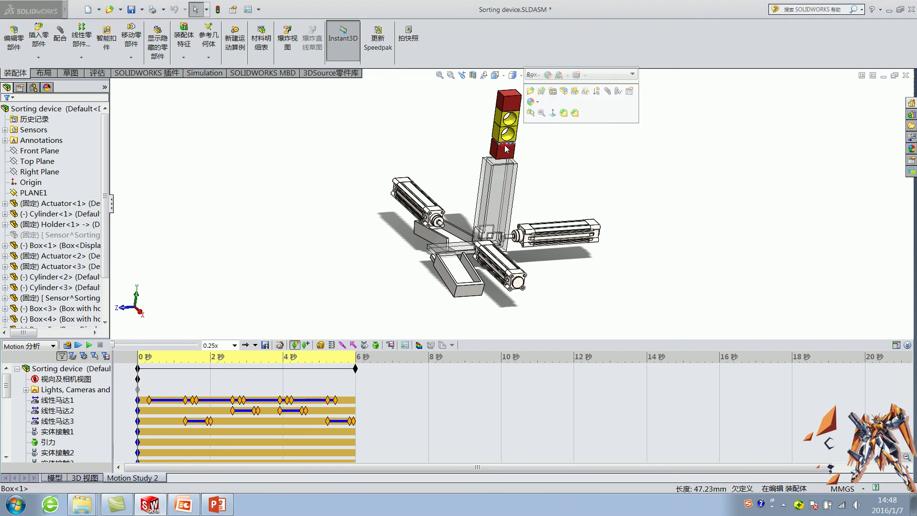
pyautogui.click(542, 175)
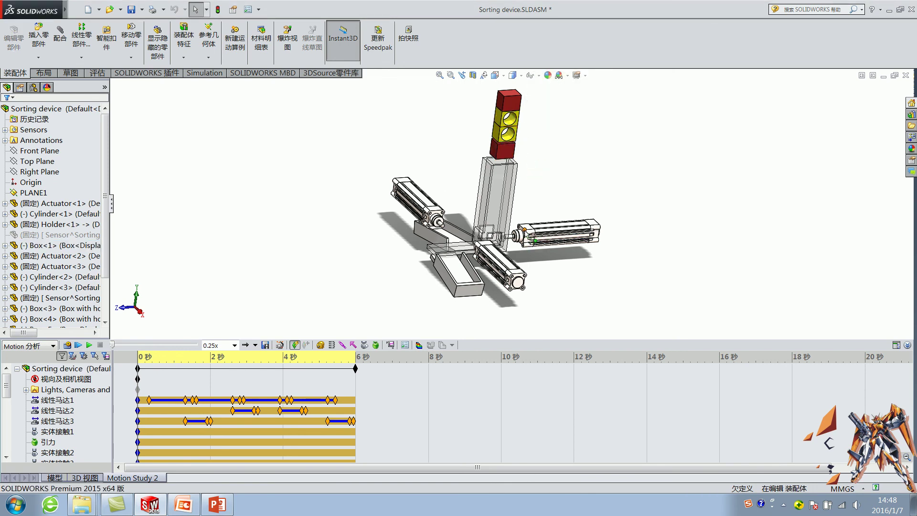
pyautogui.click(447, 246)
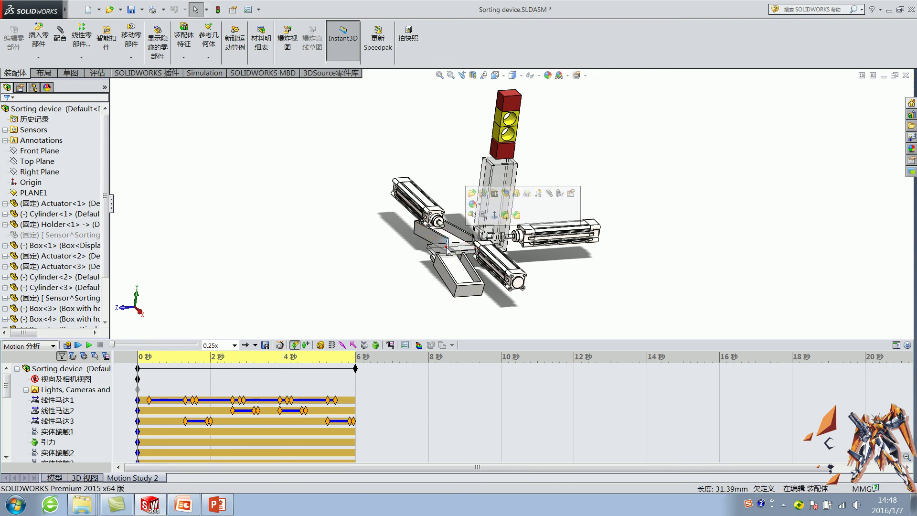
pyautogui.scroll(-2, 447, 245)
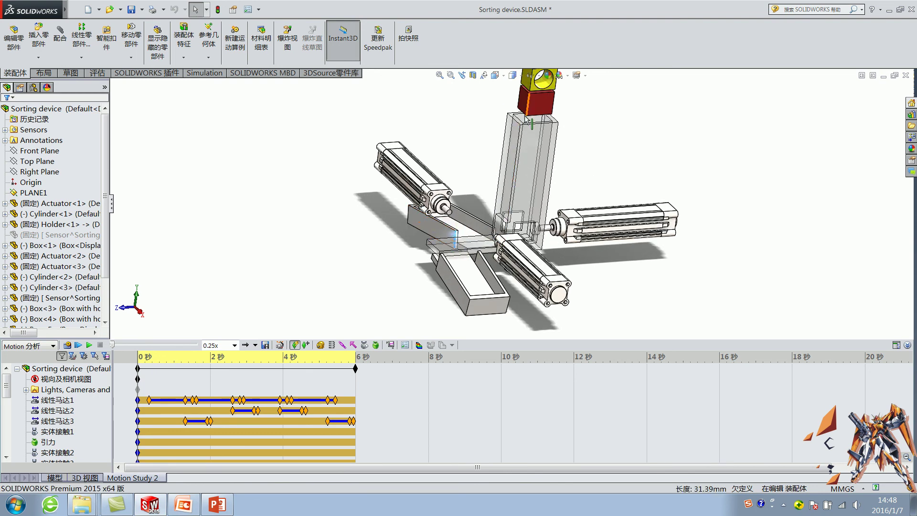
pyautogui.click(483, 245)
pyautogui.scroll(2, 484, 247)
pyautogui.click(662, 266)
pyautogui.scroll(3, 662, 267)
pyautogui.moveTo(643, 269); pyautogui.dragTo(603, 257, button='middle')
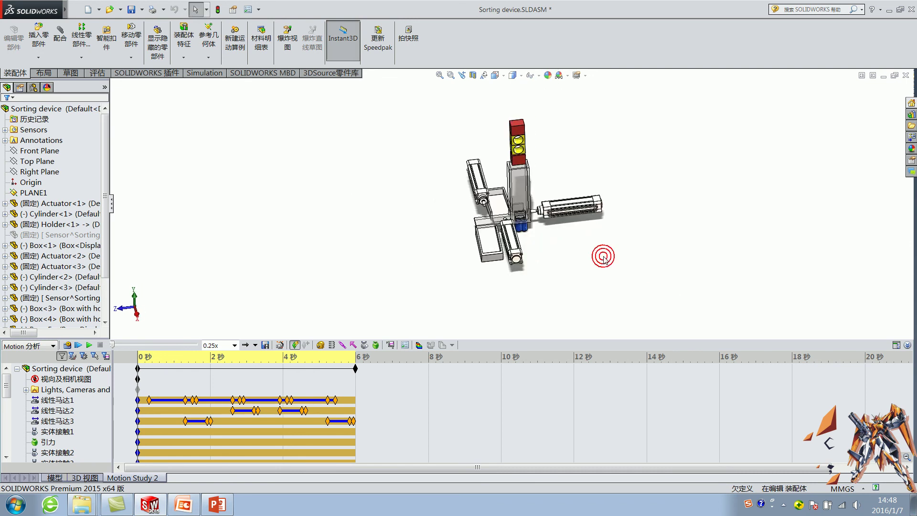
pyautogui.moveTo(567, 200); pyautogui.dragTo(560, 174, button='middle')
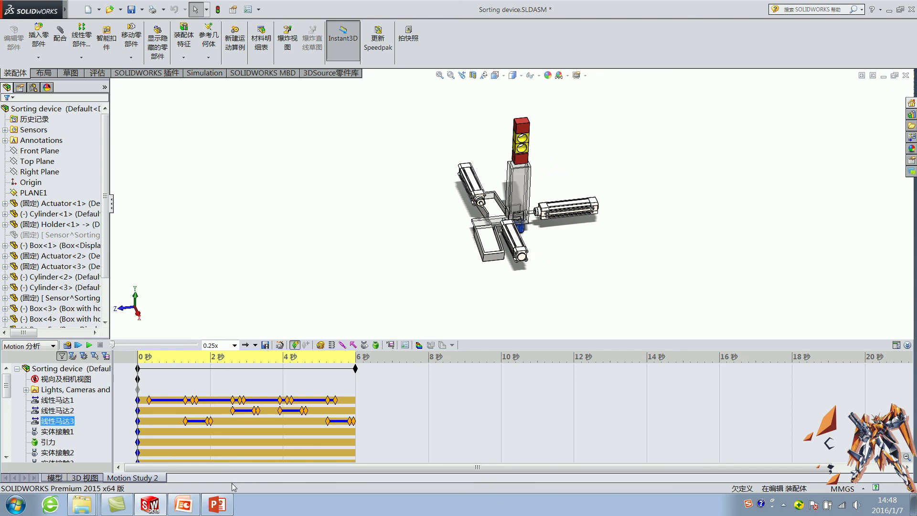
pyautogui.click(217, 504)
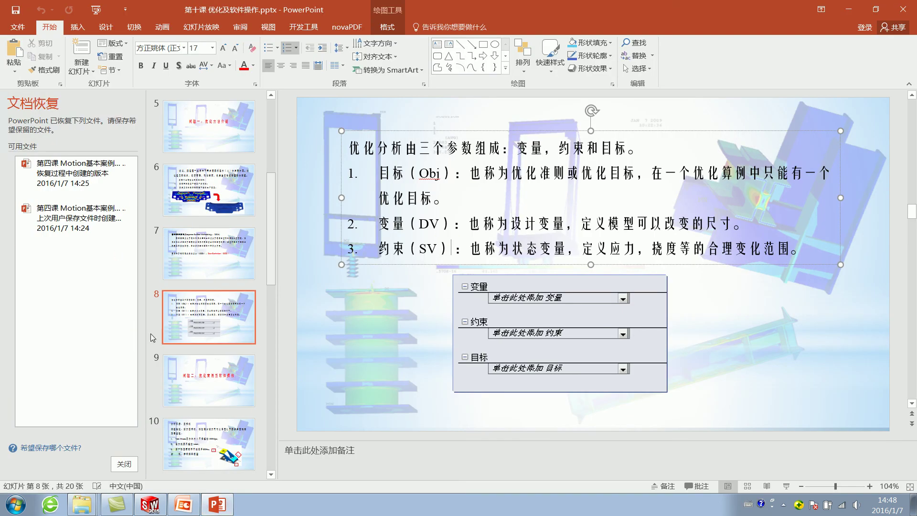
# Close the extra PowerPoint window discarding recovered files, and start the slide show at slide 23
pyautogui.rightClick(217, 504)
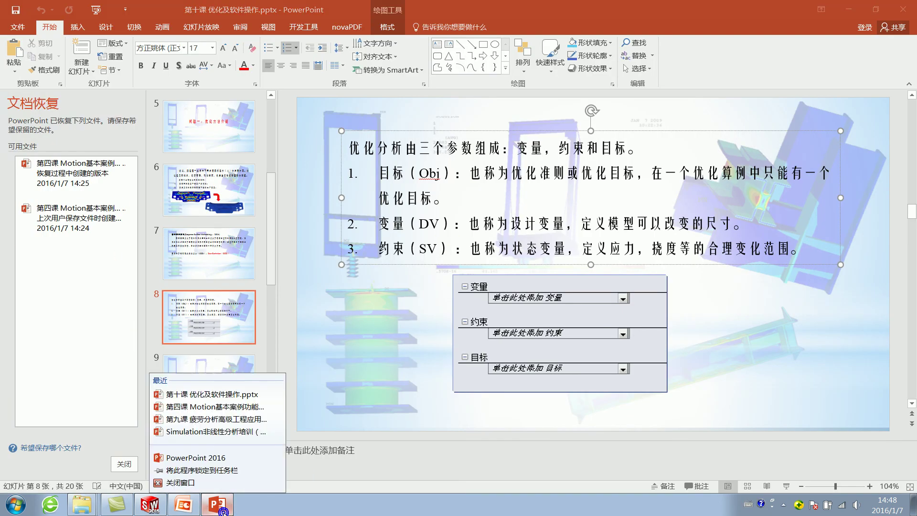
pyautogui.click(909, 13)
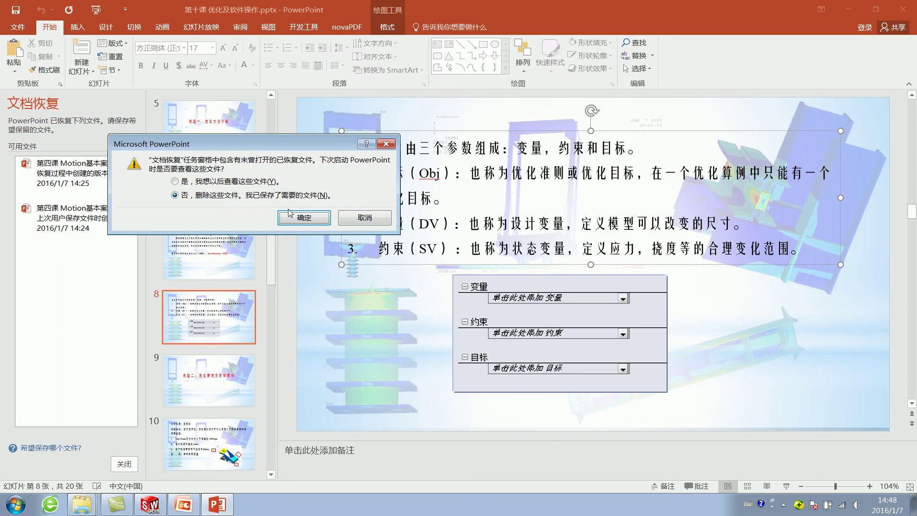
pyautogui.click(292, 216)
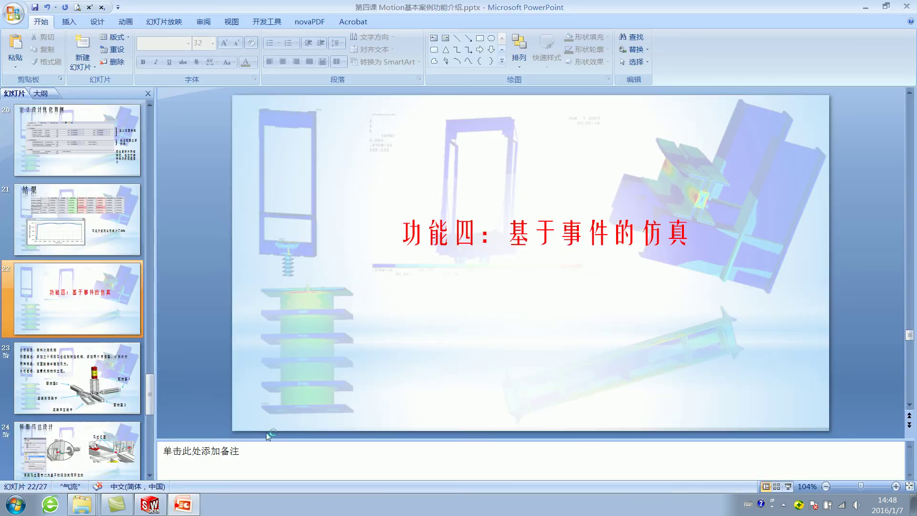
pyautogui.scroll(-1, 425, 263)
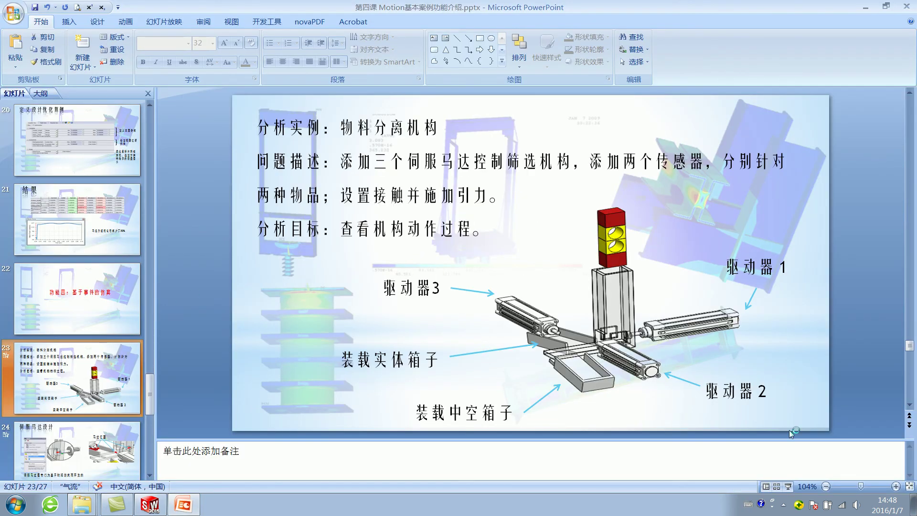
pyautogui.click(791, 487)
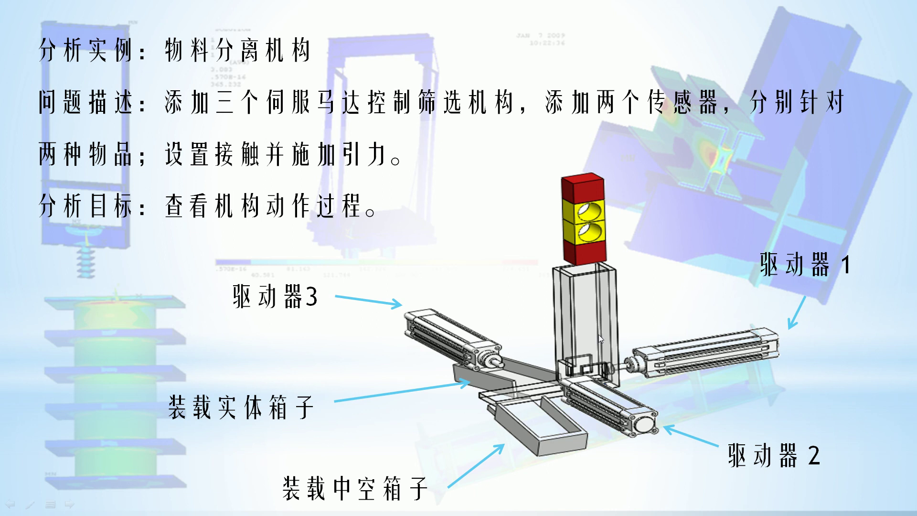
# Step through the servo motor and sensor slides, back to the problem description, and end the show
pyautogui.click(599, 337)
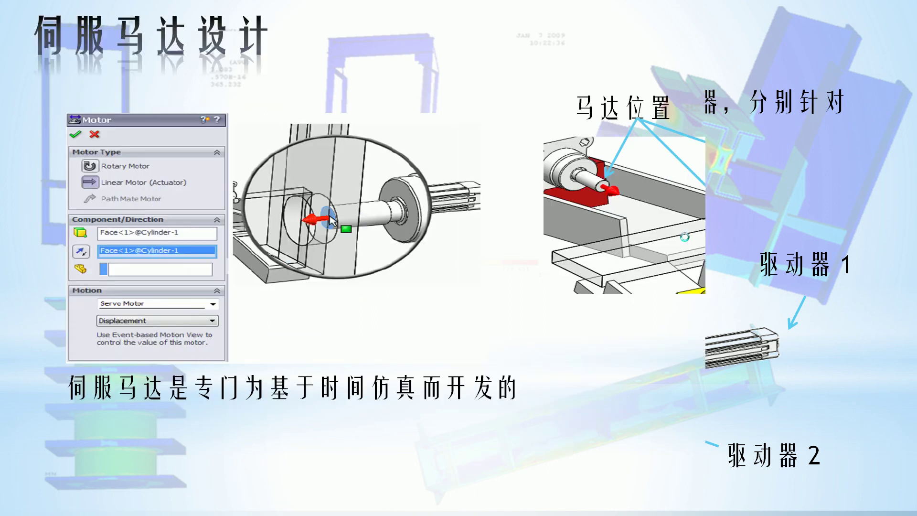
pyautogui.click(609, 236)
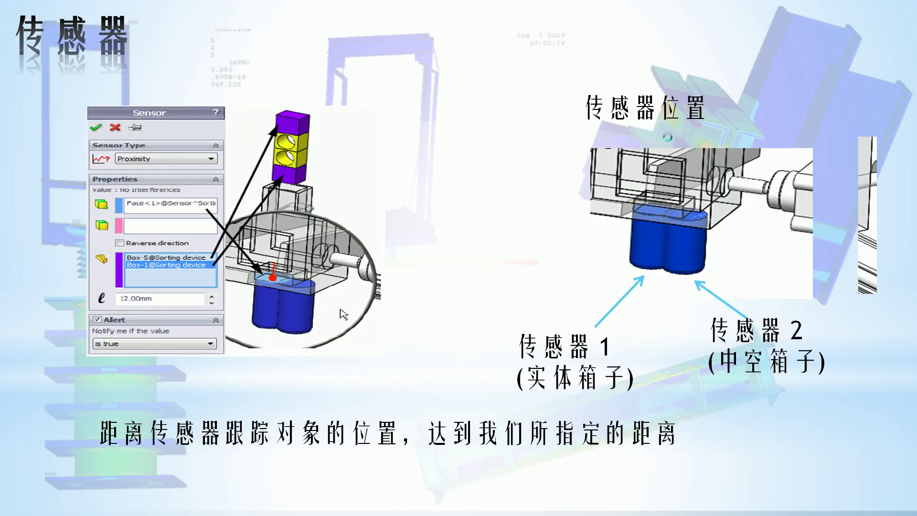
pyautogui.press('Left')
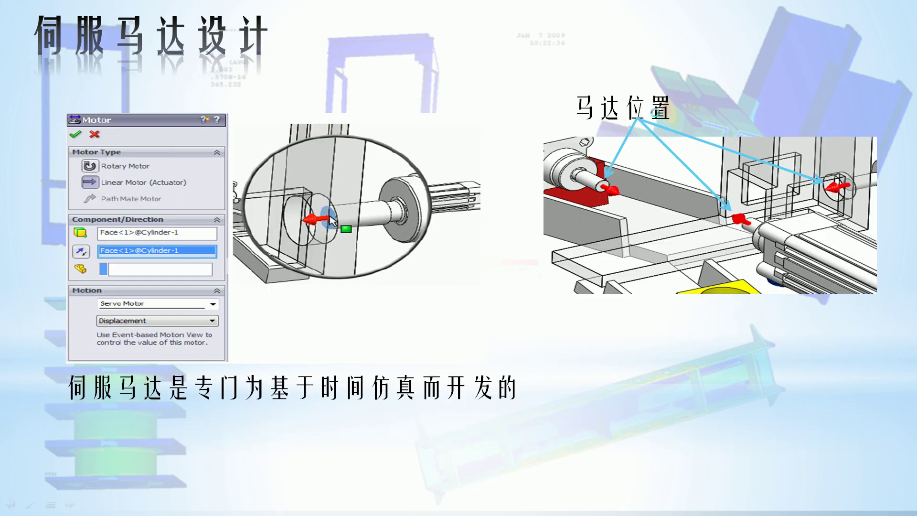
pyautogui.press('Left')
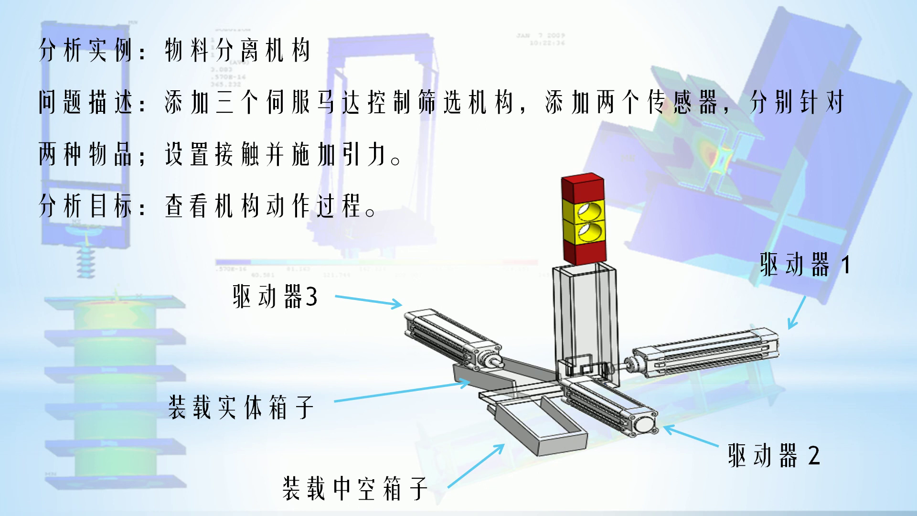
pyautogui.press('Escape')
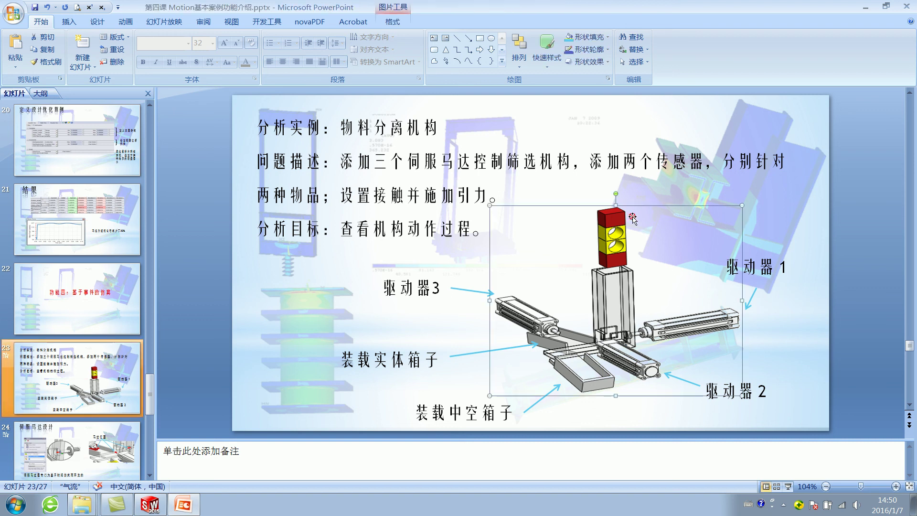
# Select the 问题描述 text lines, then return to the Sorting device assembly in SOLIDWORKS
pyautogui.click(639, 185)
pyautogui.moveTo(525, 201); pyautogui.dragTo(300, 147)
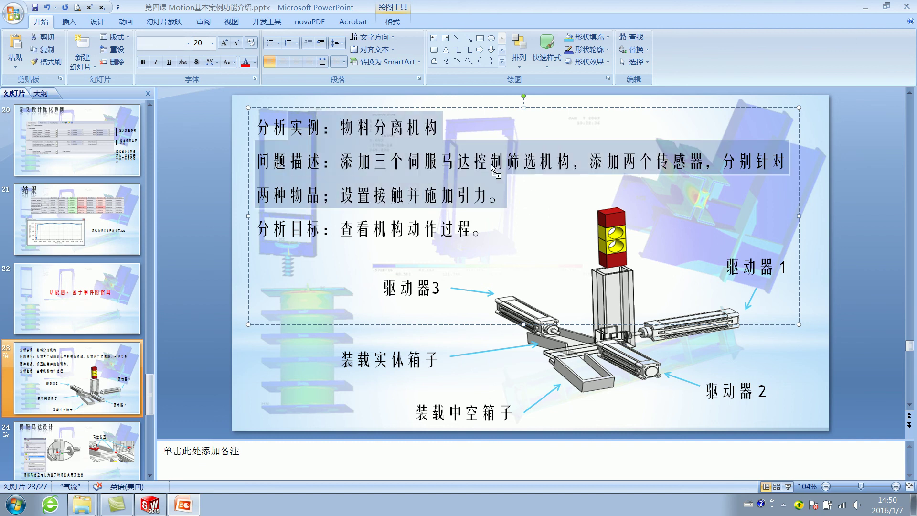
pyautogui.click(472, 190)
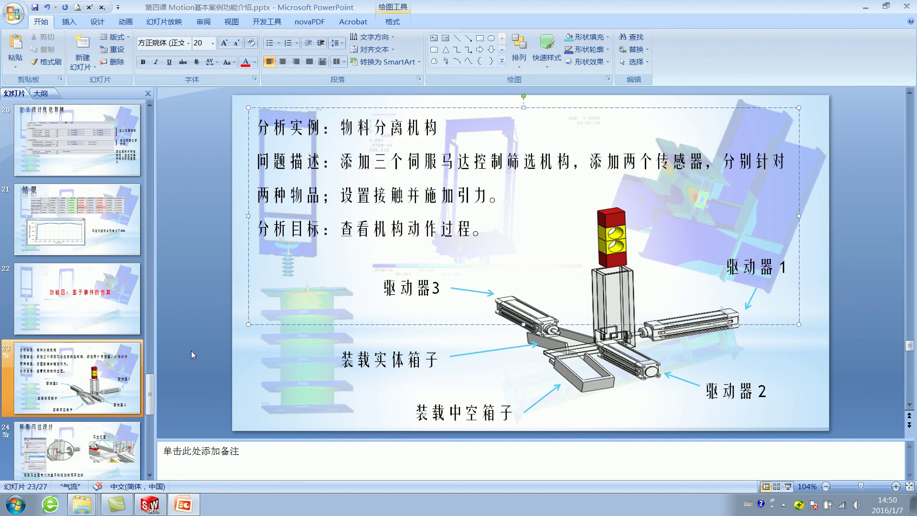
pyautogui.click(150, 504)
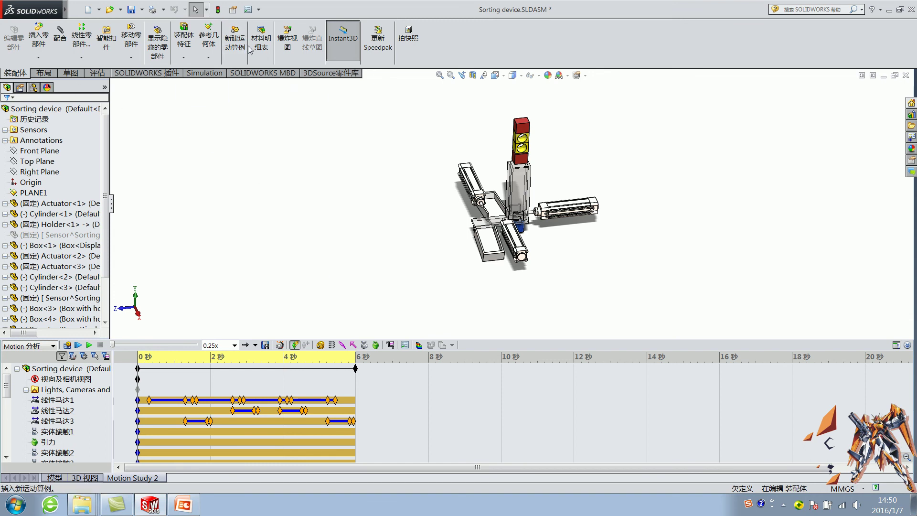
# Add a new motion study of type Motion 分析, cancel a stray motor, and begin a contact
pyautogui.click(239, 50)
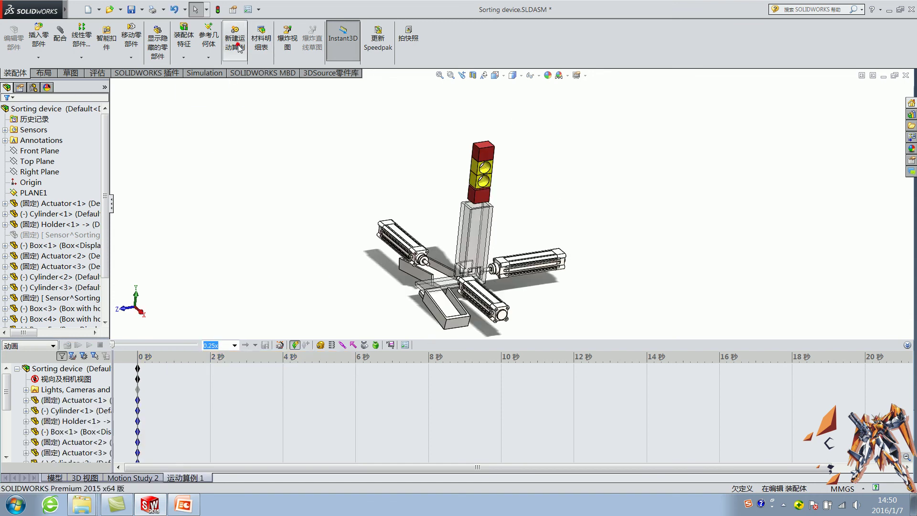
pyautogui.click(53, 346)
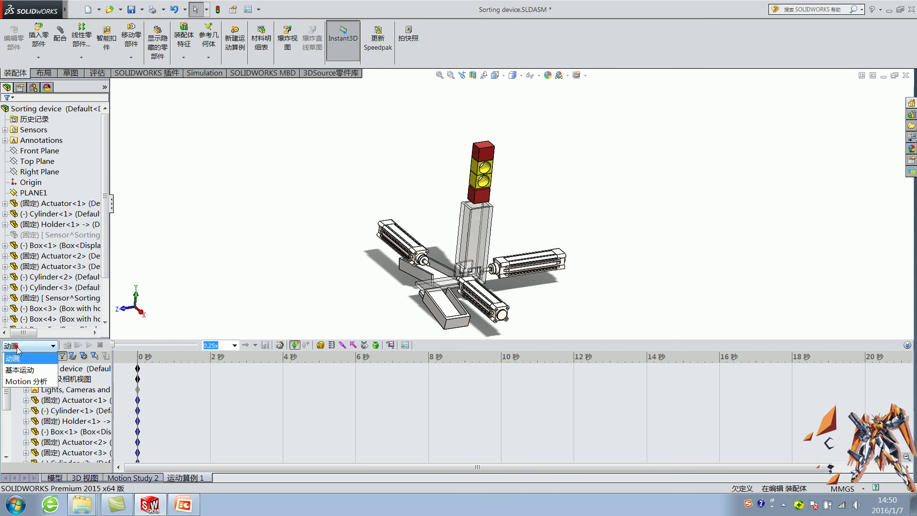
pyautogui.click(28, 380)
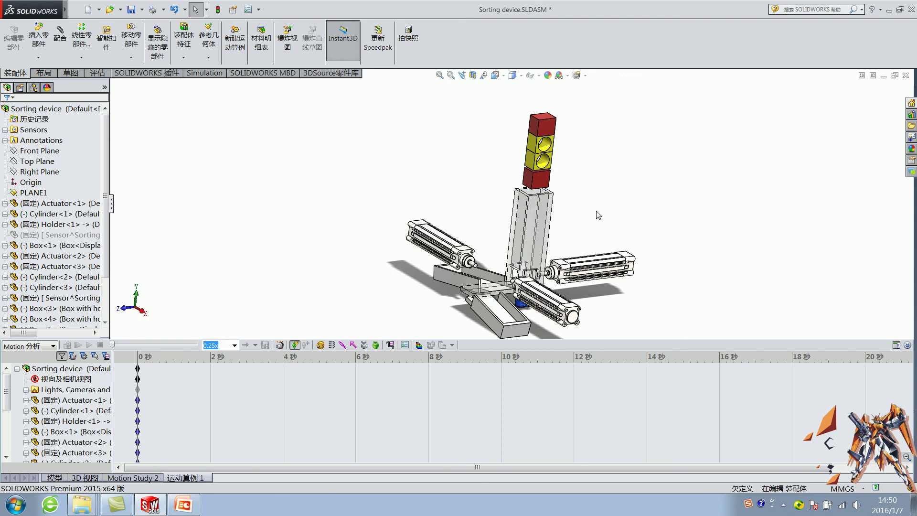
pyautogui.click(320, 345)
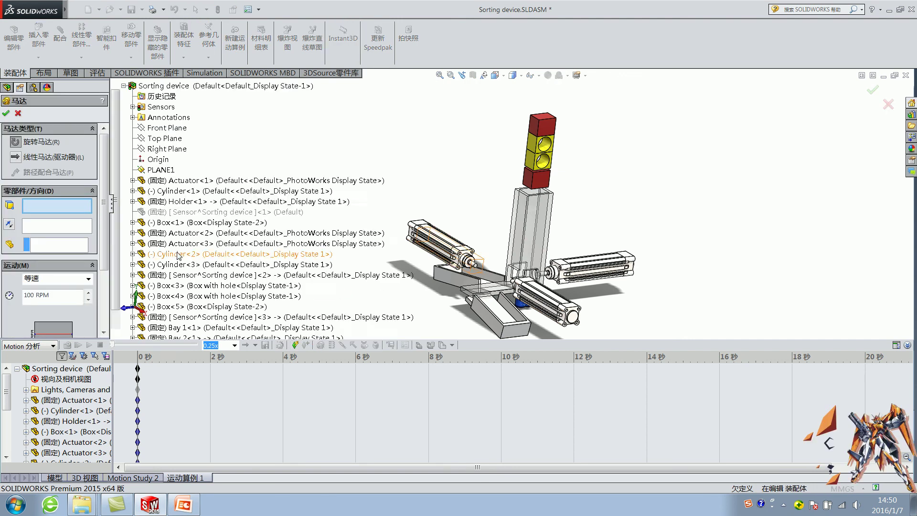
pyautogui.click(18, 113)
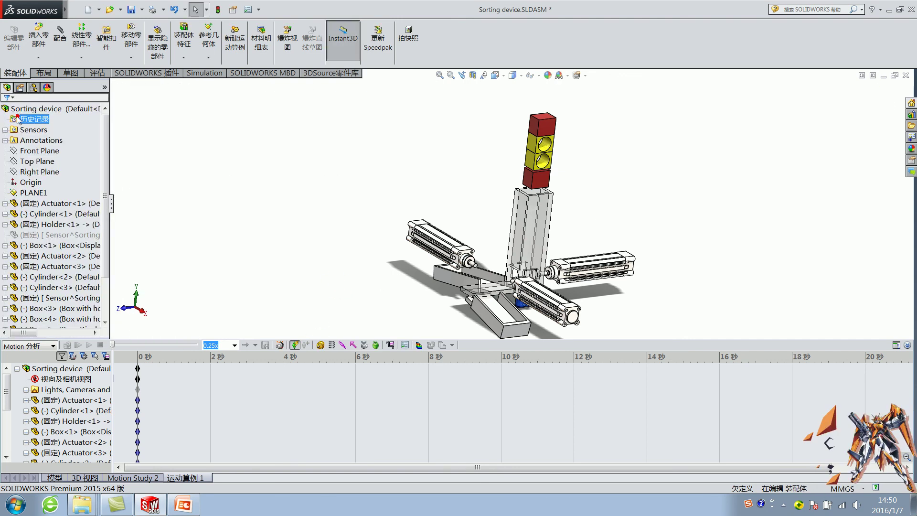
pyautogui.click(365, 348)
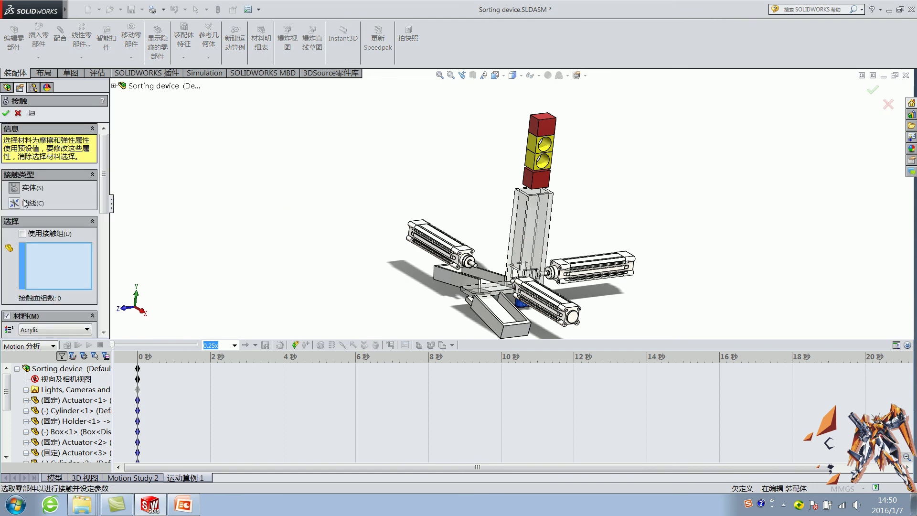
# Group Box-5, Box-4, Box-3 and Box-1 against Holder-1 and Cylinder-1 using contact groups
pyautogui.click(441, 162)
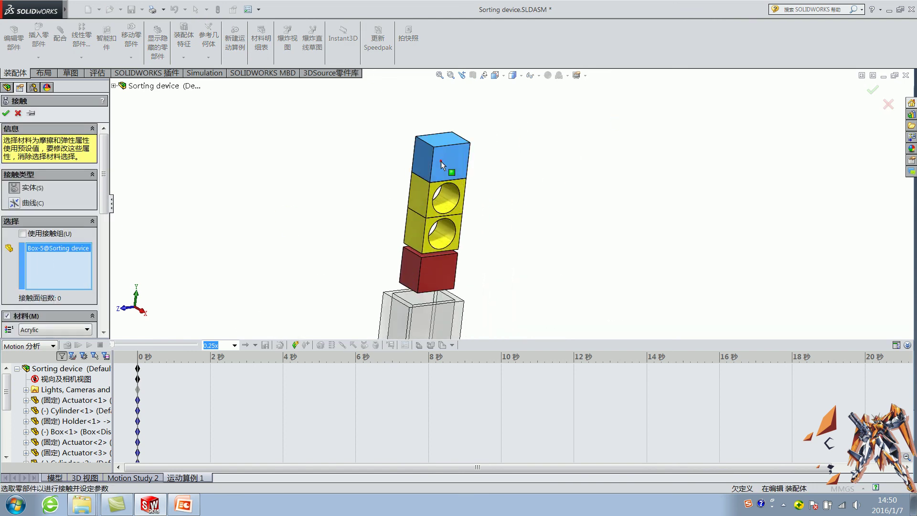
pyautogui.click(429, 200)
pyautogui.click(418, 240)
pyautogui.click(415, 266)
pyautogui.click(36, 234)
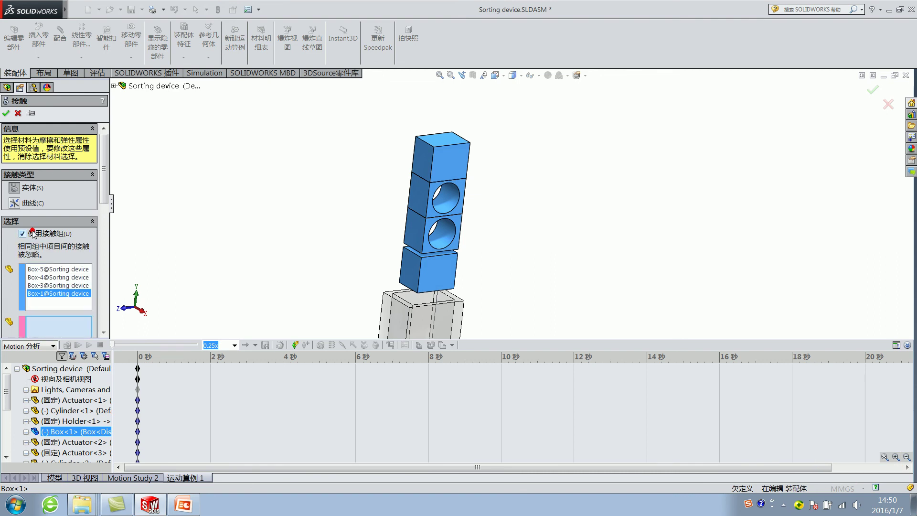
pyautogui.scroll(-5, 334, 282)
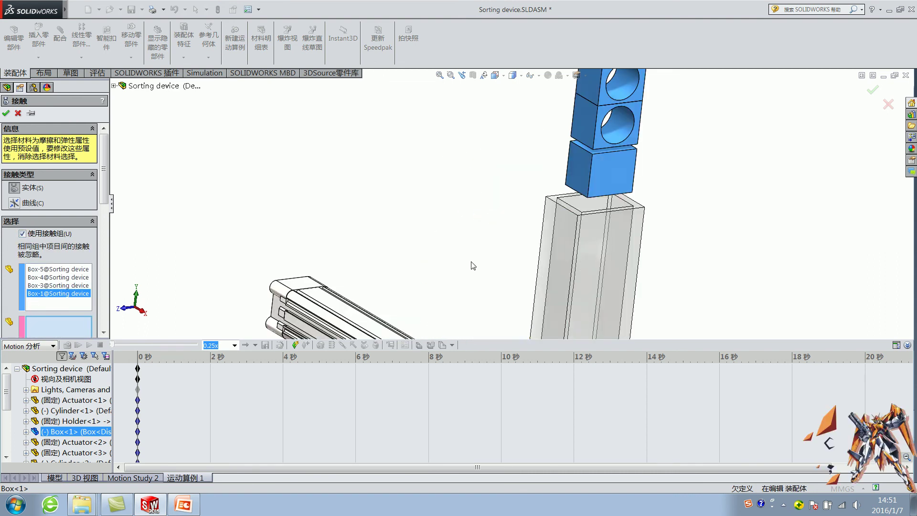
pyautogui.click(581, 250)
pyautogui.scroll(5, 580, 249)
pyautogui.scroll(-3, 536, 236)
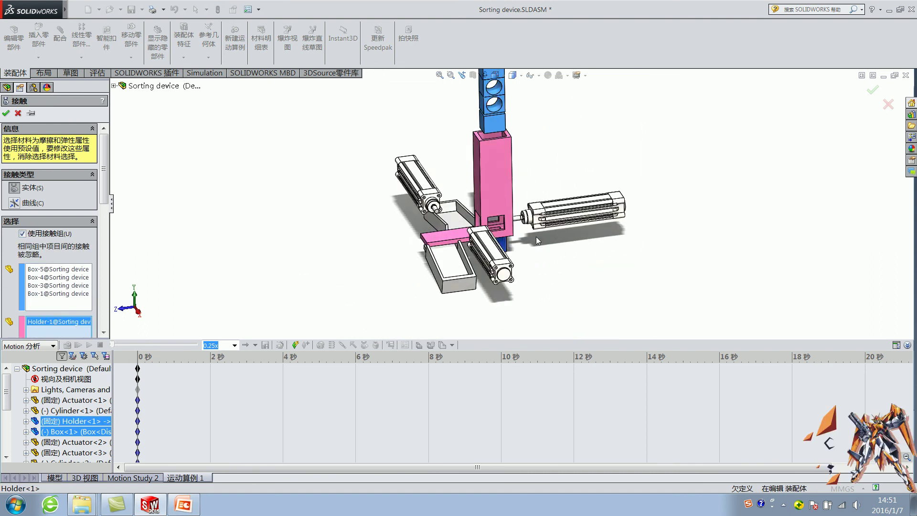
pyautogui.scroll(-4, 510, 223)
pyautogui.click(504, 216)
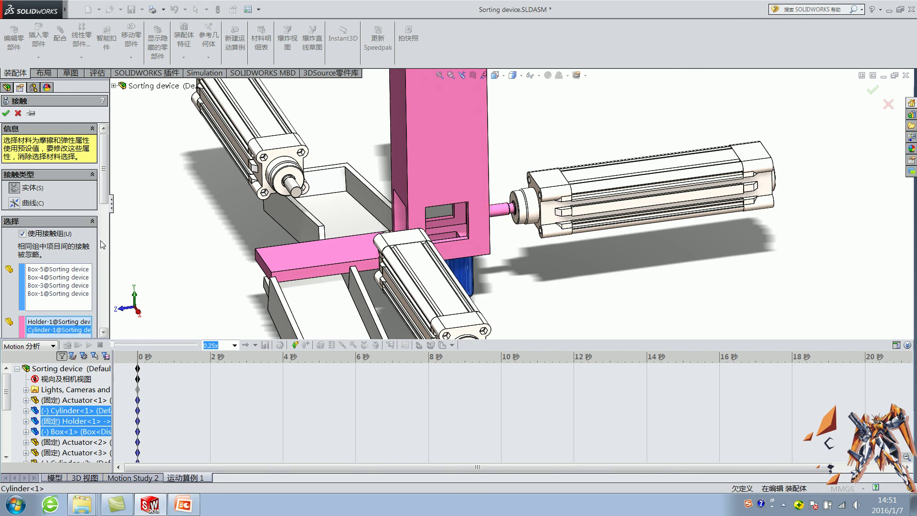
pyautogui.scroll(-5, 105, 200)
# Set both contact materials to Steel (Dry) and confirm the solid contact
pyautogui.click(52, 270)
pyautogui.click(35, 330)
pyautogui.click(47, 285)
pyautogui.click(38, 345)
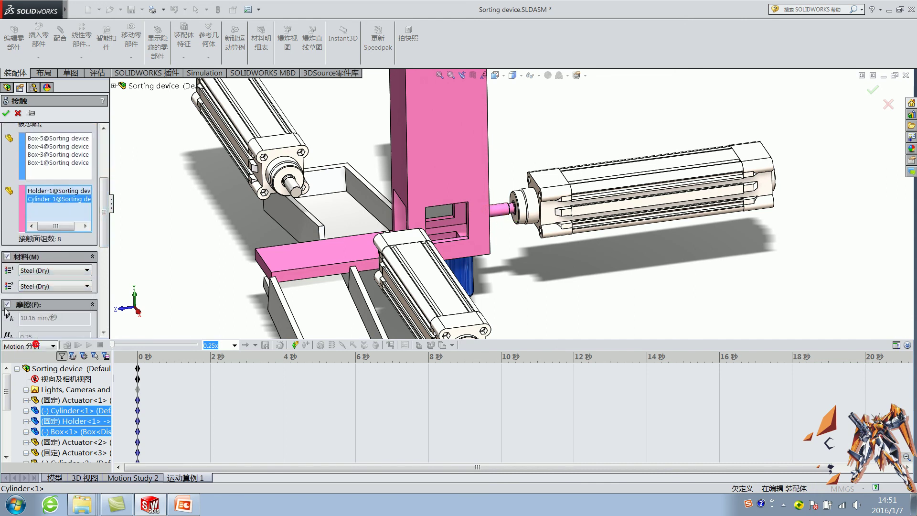
pyautogui.click(6, 113)
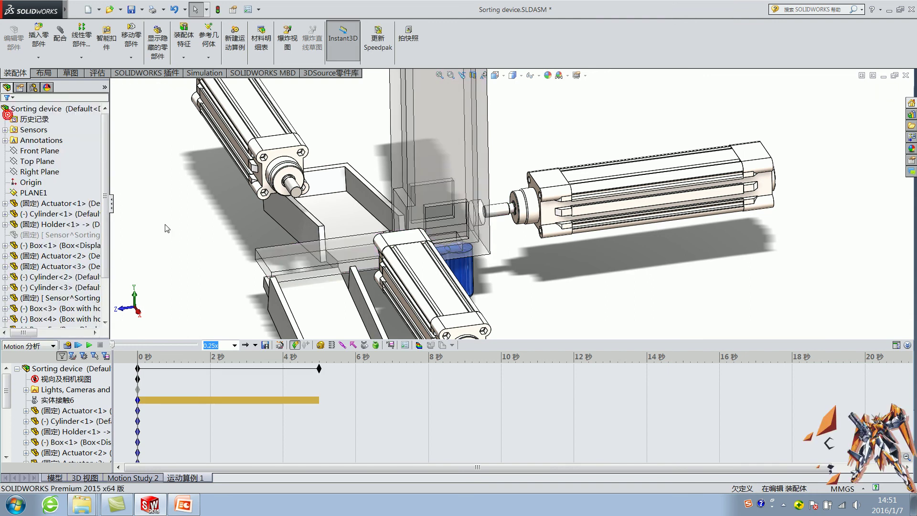
# Add default gravity of 9806.65 mm/s^2 along Y and recalculate the Motion Analysis study
pyautogui.click(66, 344)
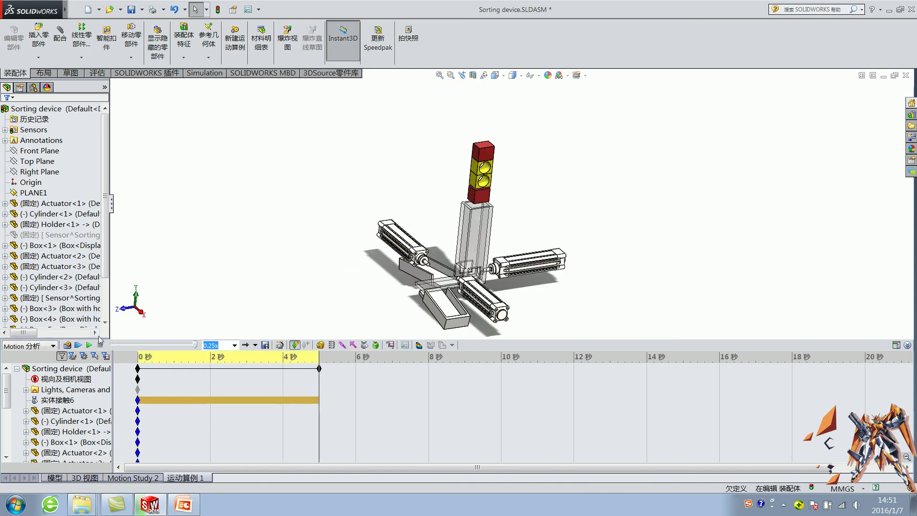
pyautogui.click(377, 345)
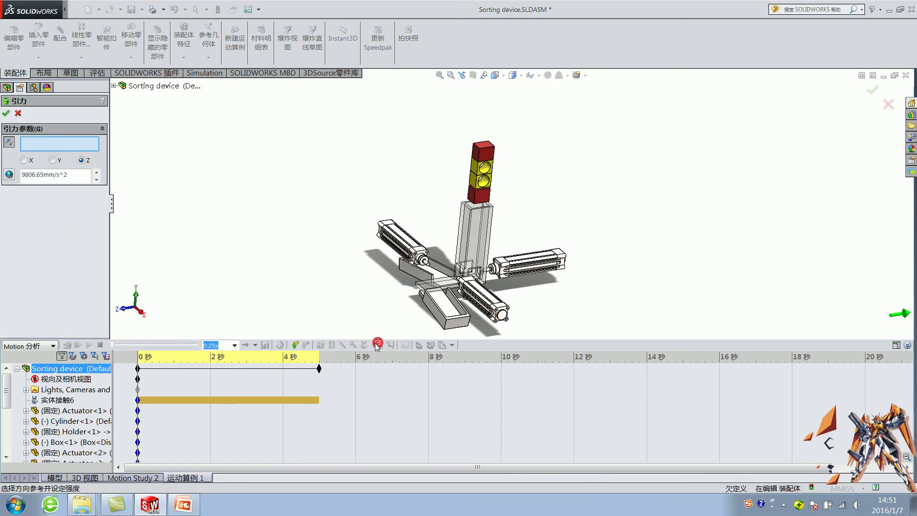
pyautogui.click(5, 113)
pyautogui.click(68, 345)
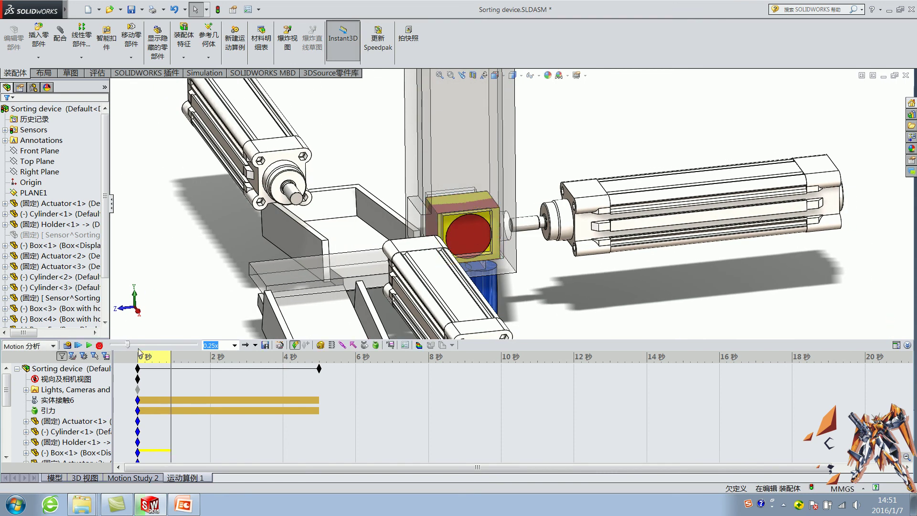
# Start another contact and select Box-5, Box-4, Box-3 and Box-1
pyautogui.click(365, 344)
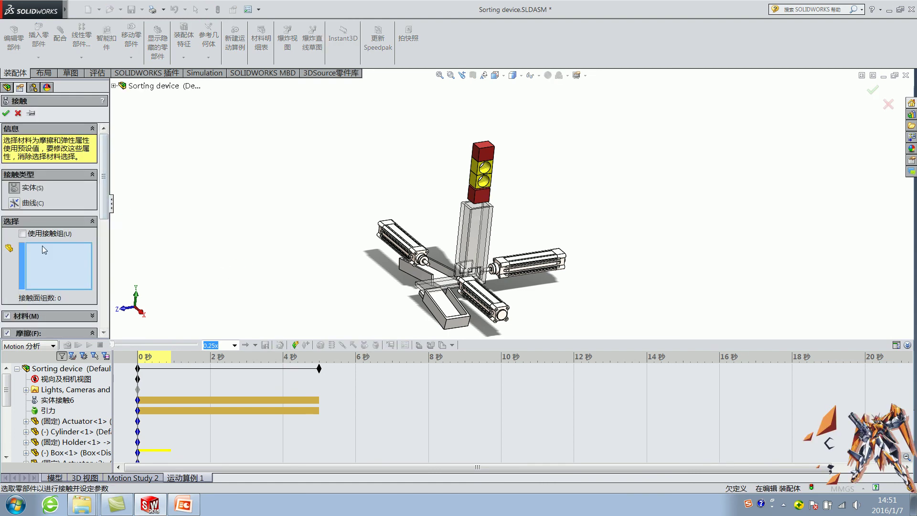
pyautogui.scroll(-2, 449, 211)
pyautogui.click(485, 144)
pyautogui.click(483, 163)
pyautogui.click(480, 182)
pyautogui.click(469, 207)
pyautogui.scroll(2, 471, 207)
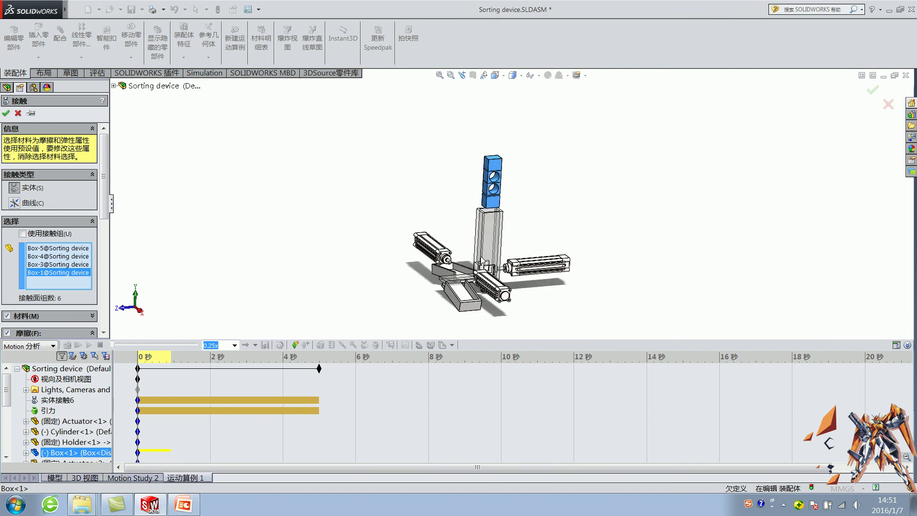
# Set both contact materials to Steel (Dry) and confirm the contact
pyautogui.click(48, 318)
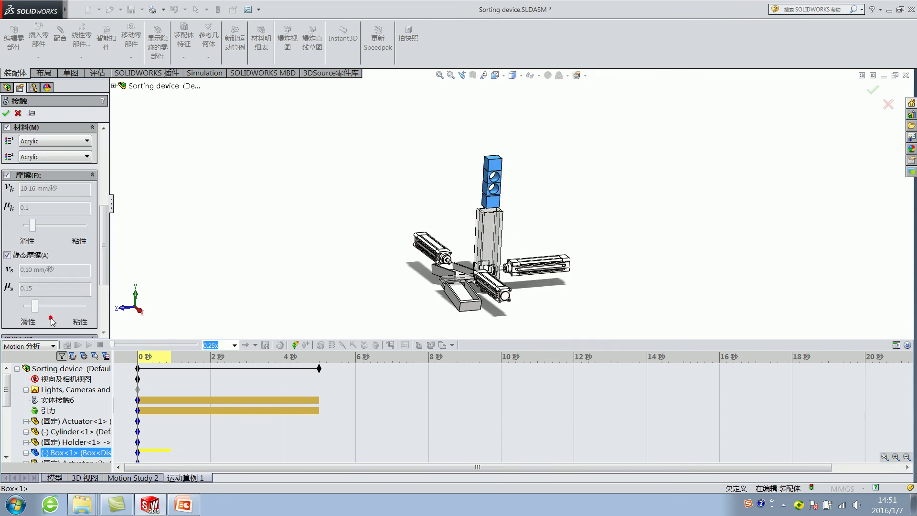
pyautogui.click(7, 174)
pyautogui.scroll(3, 71, 145)
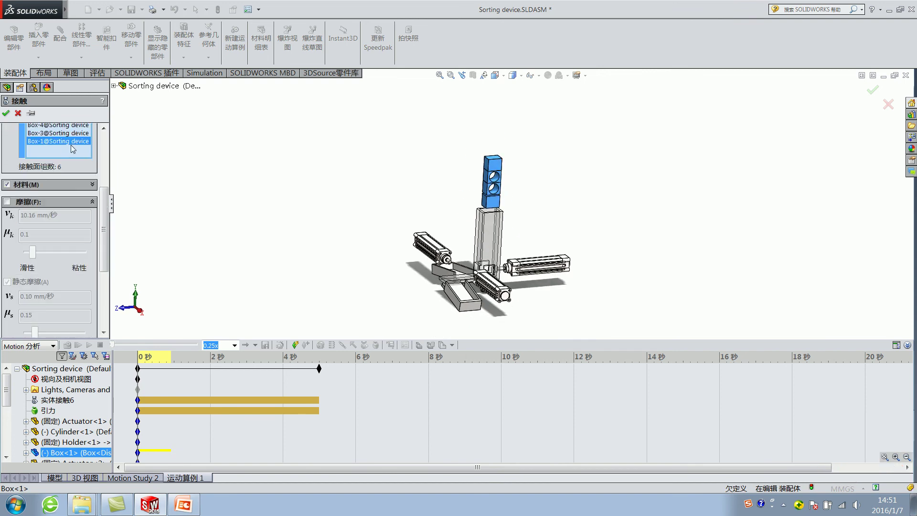
pyautogui.click(65, 185)
pyautogui.click(46, 259)
pyautogui.click(54, 214)
pyautogui.click(46, 274)
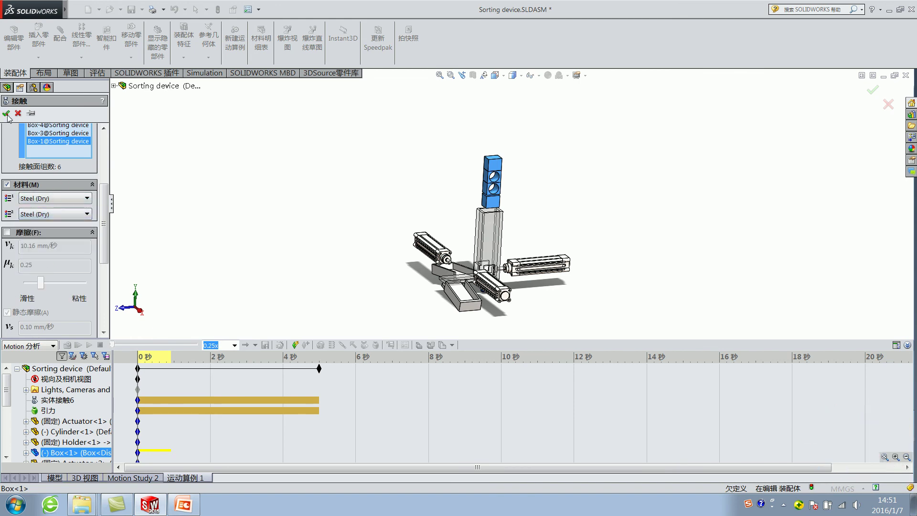
pyautogui.click(6, 115)
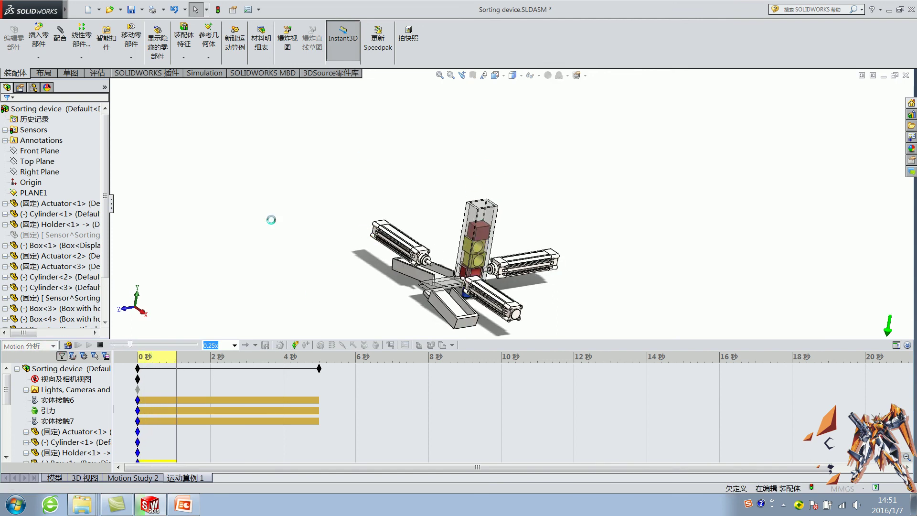
# Stop the simulation, rewind the study to 0 s, and start a new motor on the Sorting device assembly
pyautogui.click(100, 345)
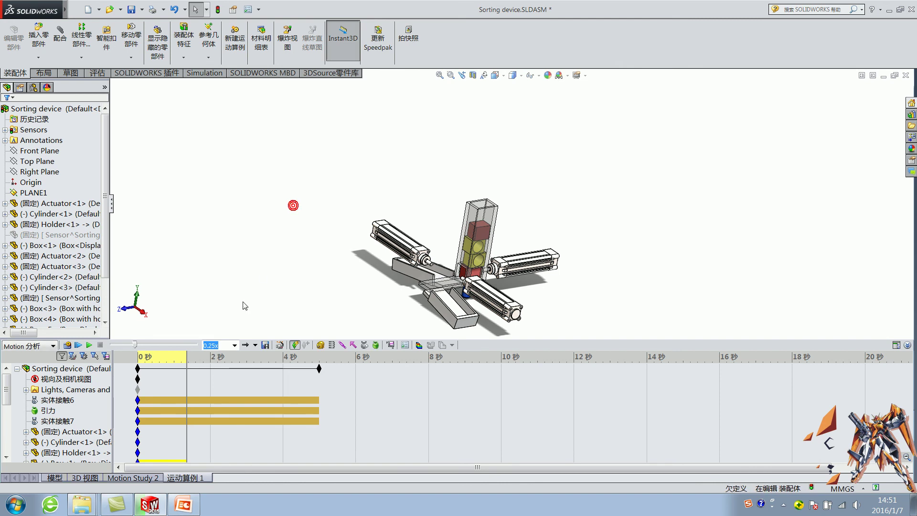
pyautogui.moveTo(186, 355); pyautogui.dragTo(138, 355)
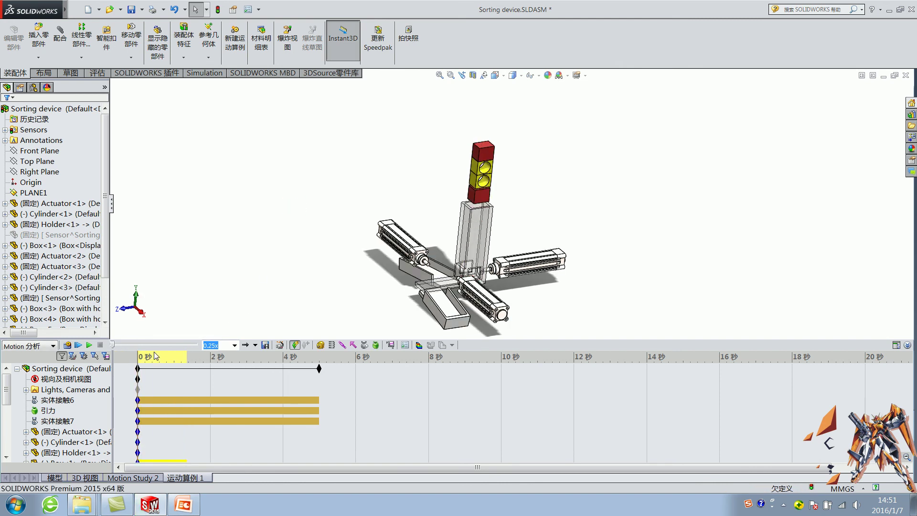
pyautogui.scroll(-5, 502, 264)
pyautogui.click(501, 264)
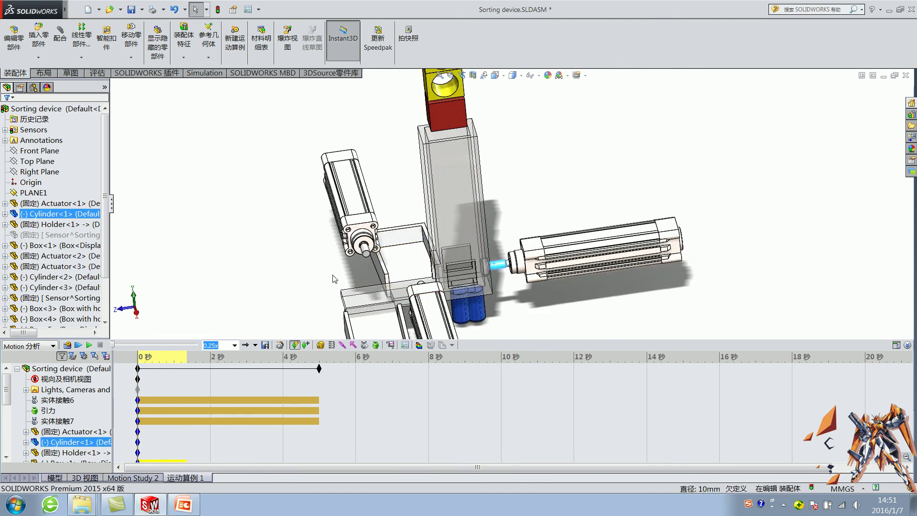
pyautogui.scroll(3, 504, 131)
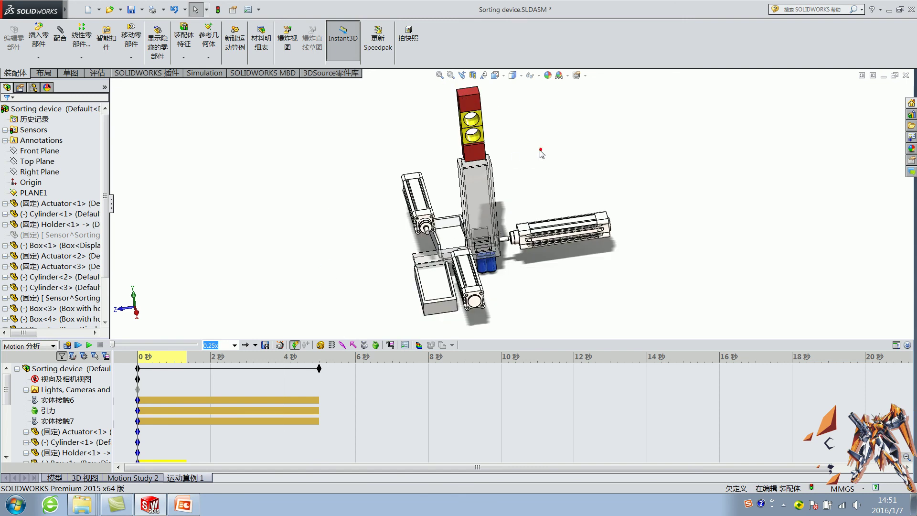
pyautogui.click(342, 365)
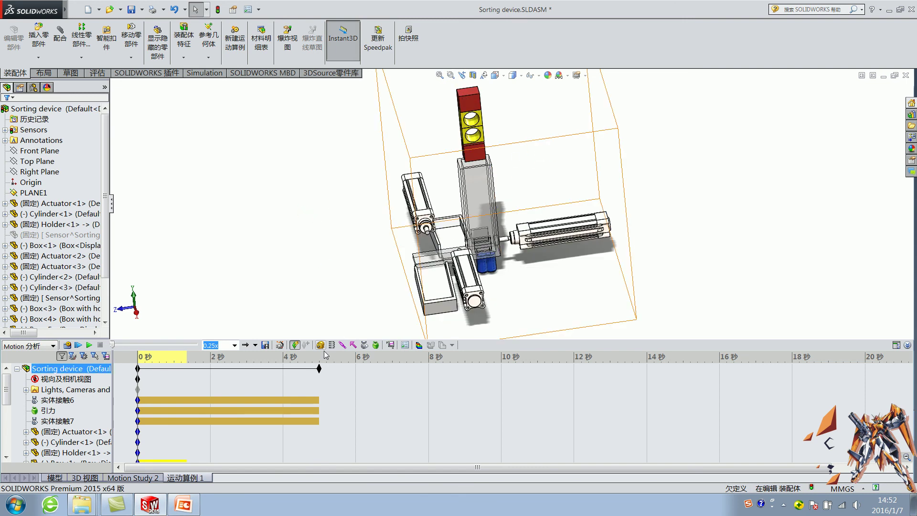
pyautogui.click(321, 346)
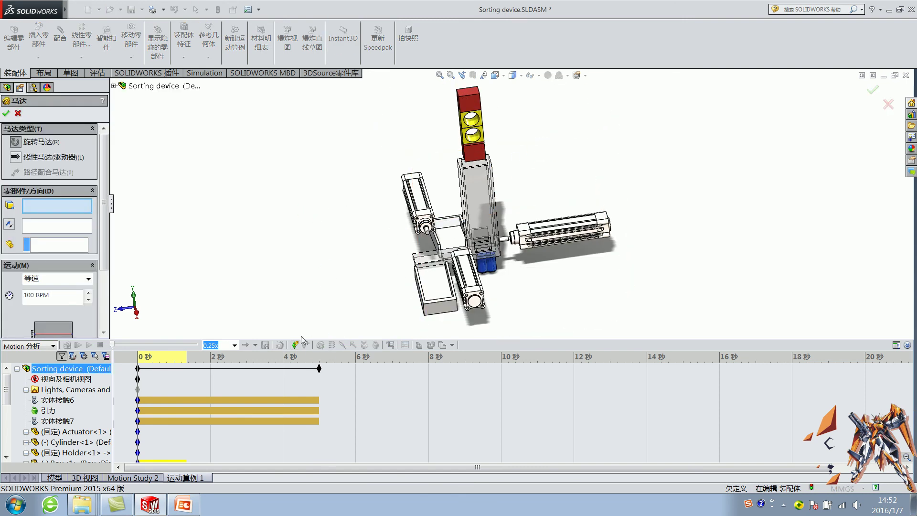
# Make the new motor a linear motor on Cylinder-1's rod end face
pyautogui.click(15, 157)
pyautogui.scroll(-2, 516, 229)
pyautogui.scroll(-3, 515, 230)
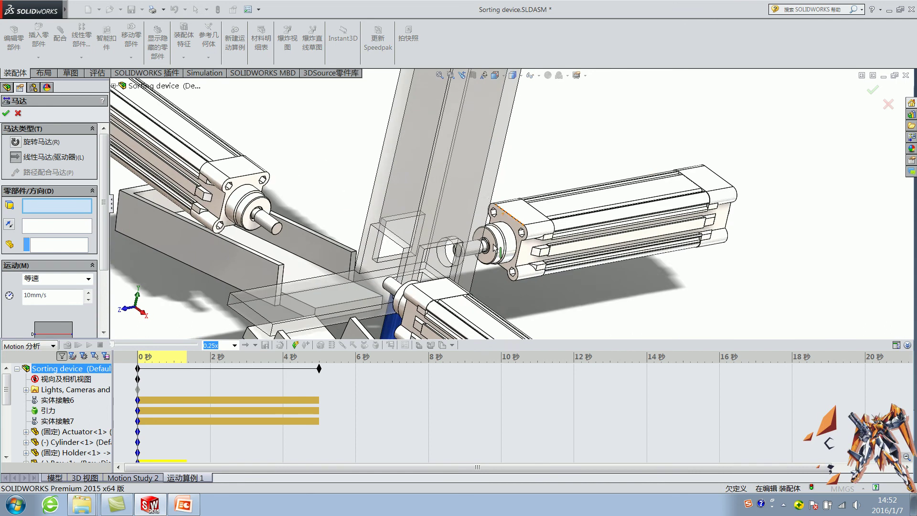
pyautogui.scroll(-3, 495, 249)
pyautogui.click(436, 243)
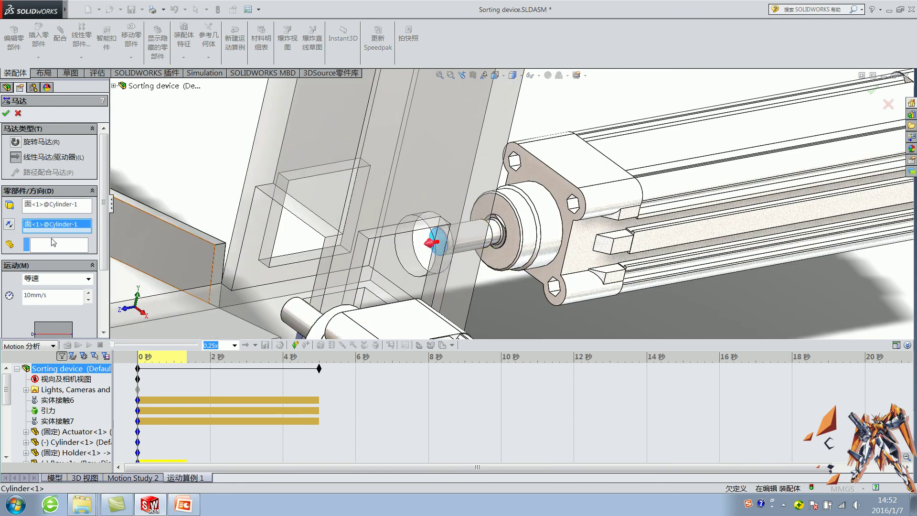
# Set it to a displacement-controlled servo (伺服马达, 位移) and confirm it as 线性马达4
pyautogui.click(47, 279)
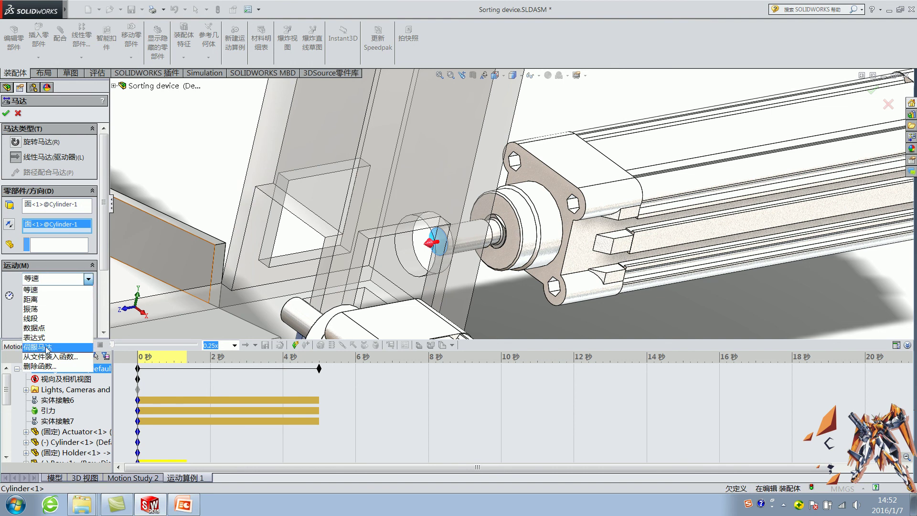
pyautogui.click(48, 349)
pyautogui.click(53, 295)
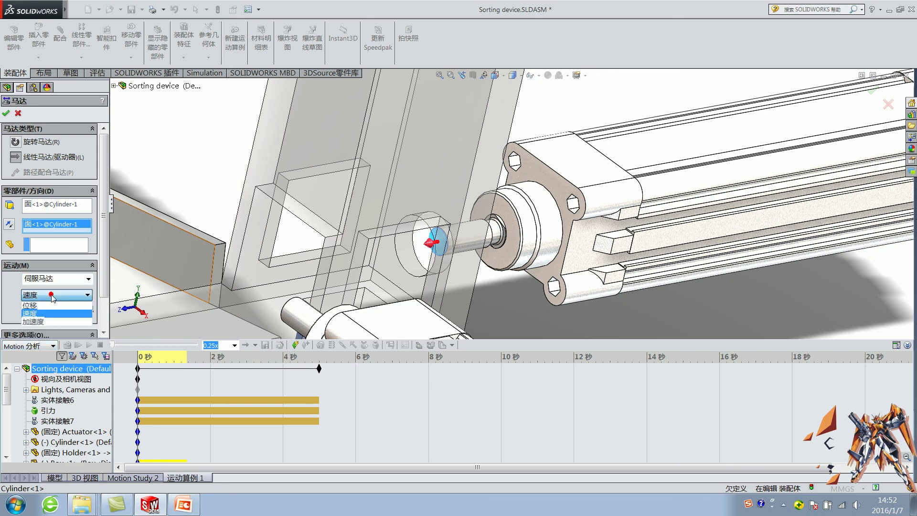
pyautogui.click(48, 304)
pyautogui.moveTo(362, 267)
pyautogui.mouseDown(button='middle')
pyautogui.moveTo(418, 277)
pyautogui.moveTo(334, 267)
pyautogui.mouseUp(button='middle')
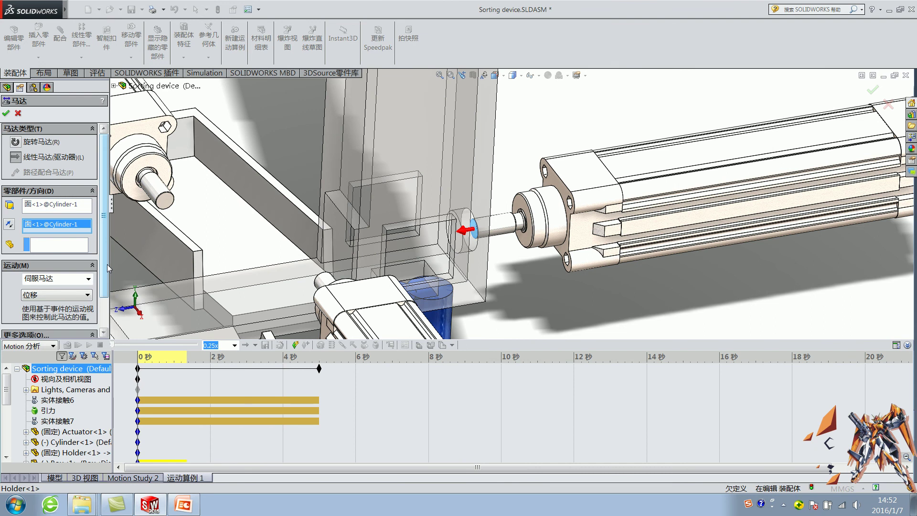
pyautogui.click(6, 113)
pyautogui.moveTo(384, 214); pyautogui.dragTo(536, 156, button='middle')
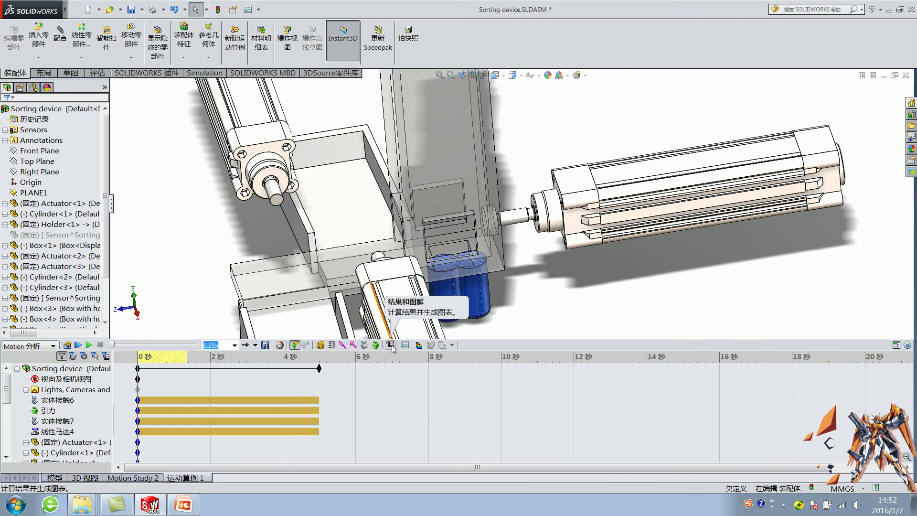
pyautogui.scroll(3, 397, 239)
pyautogui.moveTo(397, 239); pyautogui.dragTo(401, 149, button='middle')
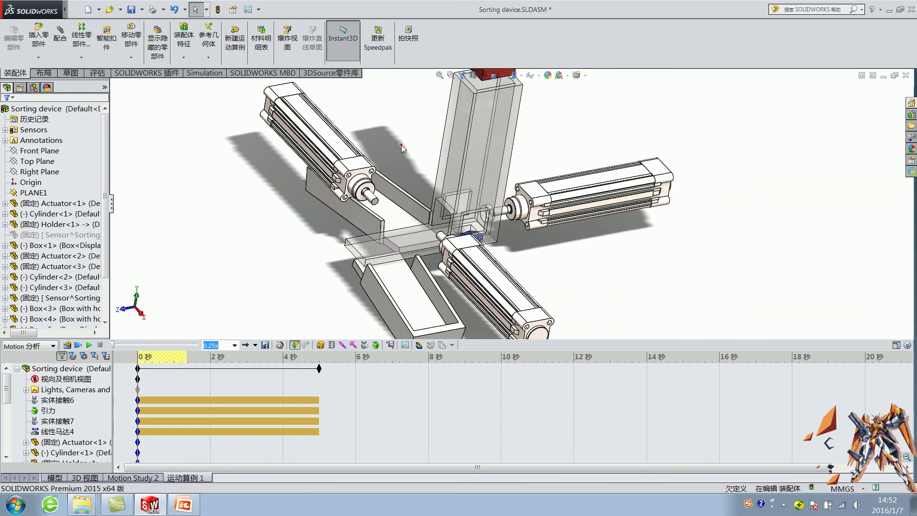
# Start another linear motor on Cylinder-2's rod end face
pyautogui.click(320, 344)
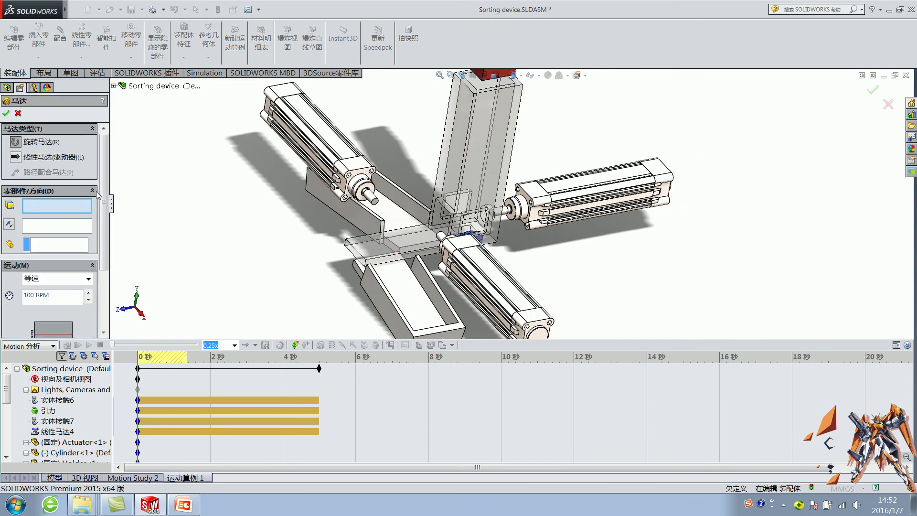
pyautogui.click(17, 157)
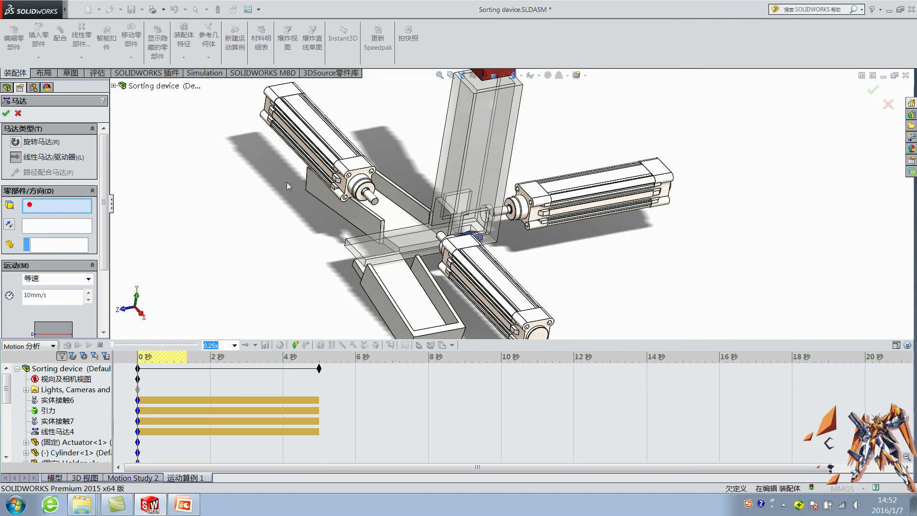
pyautogui.scroll(-5, 363, 188)
pyautogui.click(431, 258)
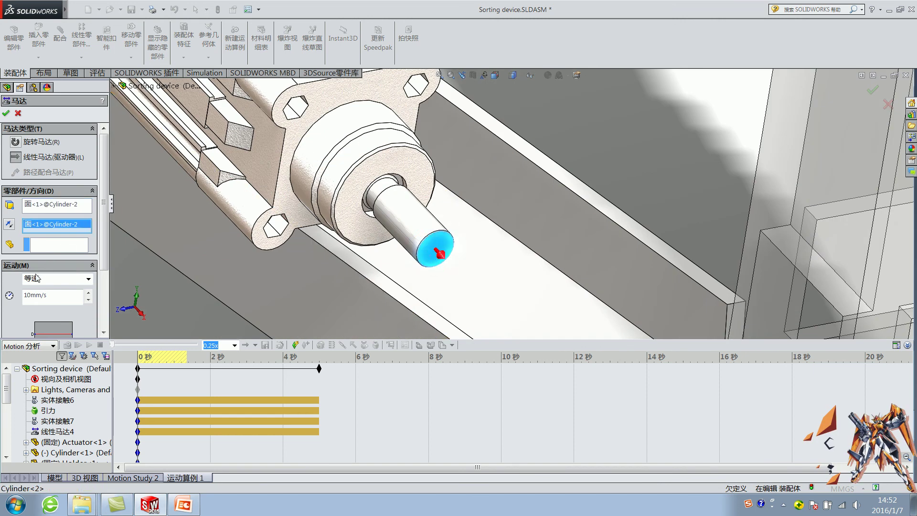
# Dismiss the expression editor, set servo control by displacement, and confirm 线性马达5
pyautogui.click(37, 278)
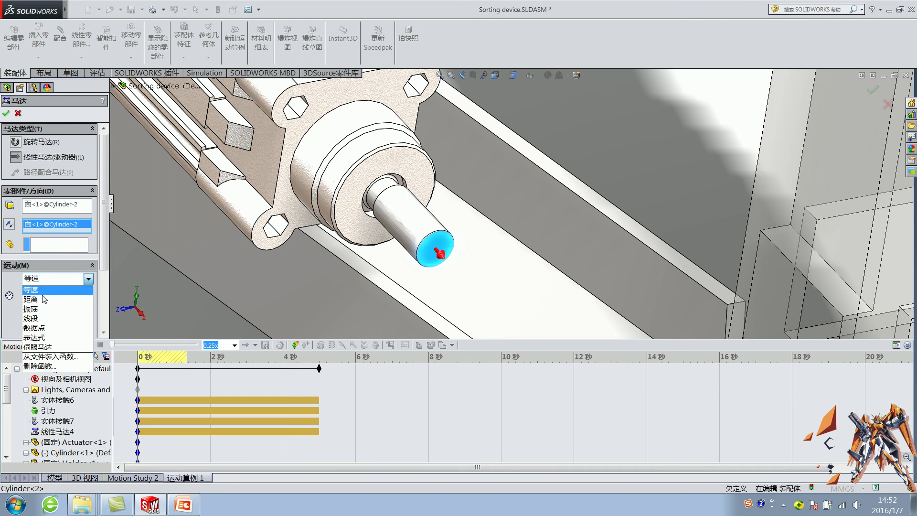
pyautogui.click(34, 337)
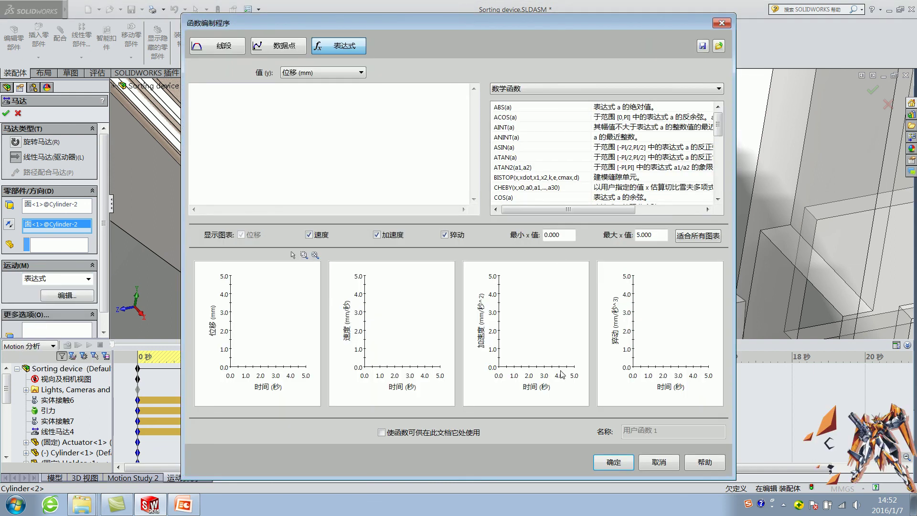
pyautogui.click(674, 469)
pyautogui.click(57, 279)
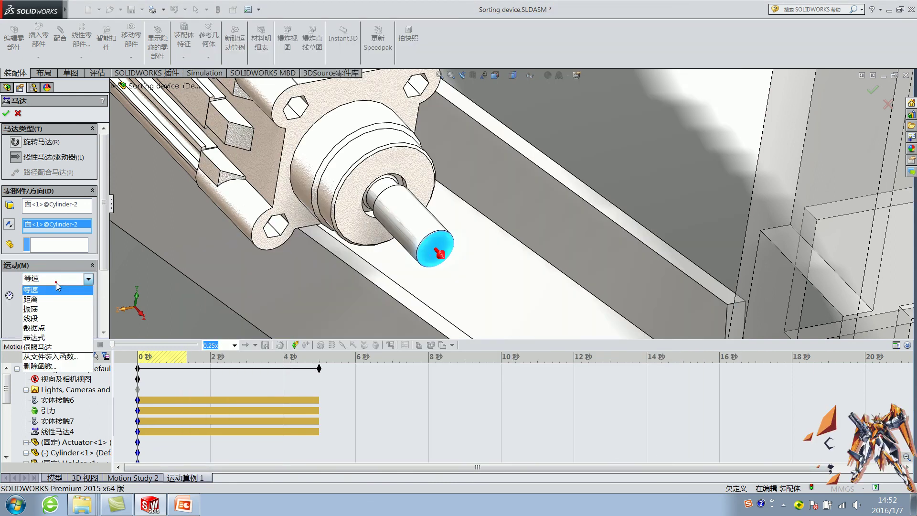
pyautogui.click(42, 347)
pyautogui.click(43, 295)
pyautogui.click(41, 305)
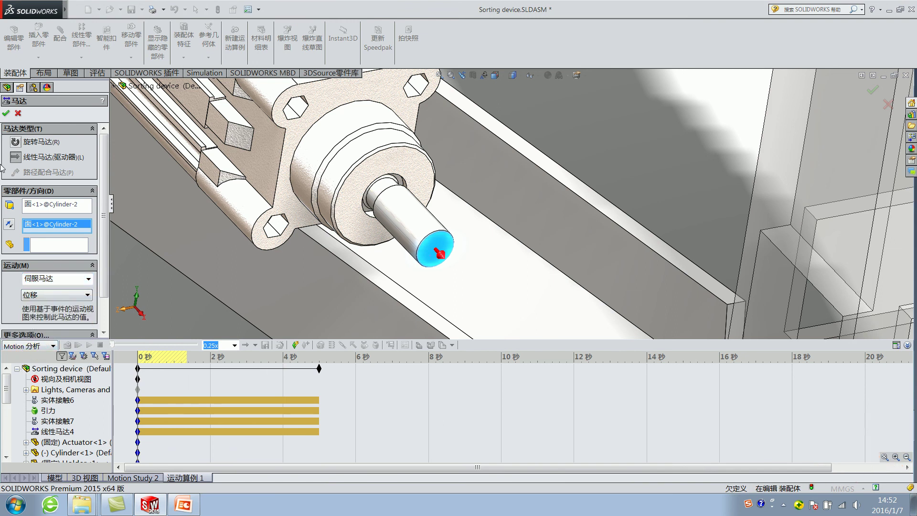
pyautogui.click(6, 114)
# Start a third motor with only Cylinder-3's rod end face selected
pyautogui.moveTo(322, 173); pyautogui.dragTo(520, 188, button='middle')
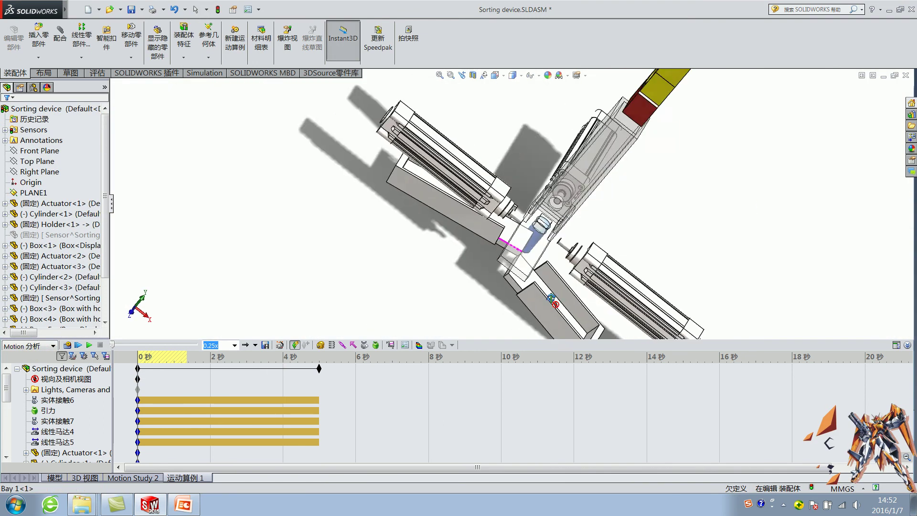
pyautogui.scroll(-5, 519, 188)
pyautogui.click(351, 89)
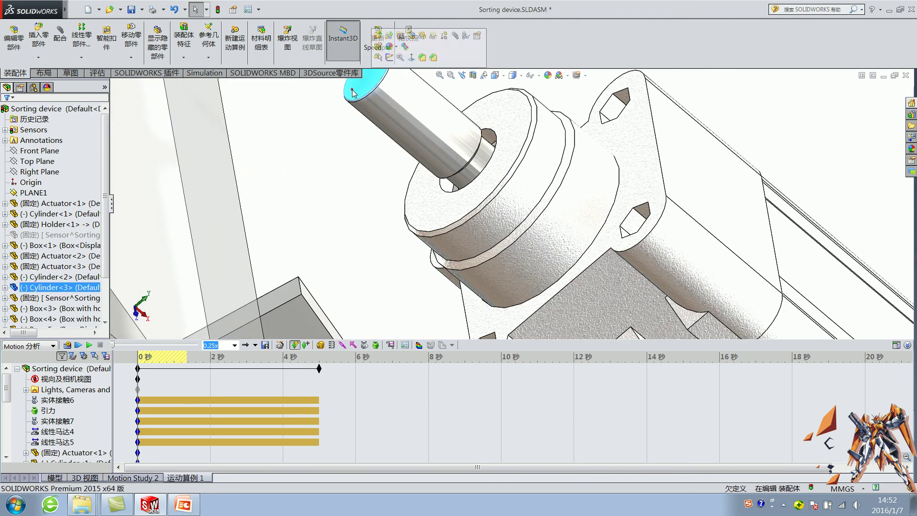
pyautogui.click(321, 345)
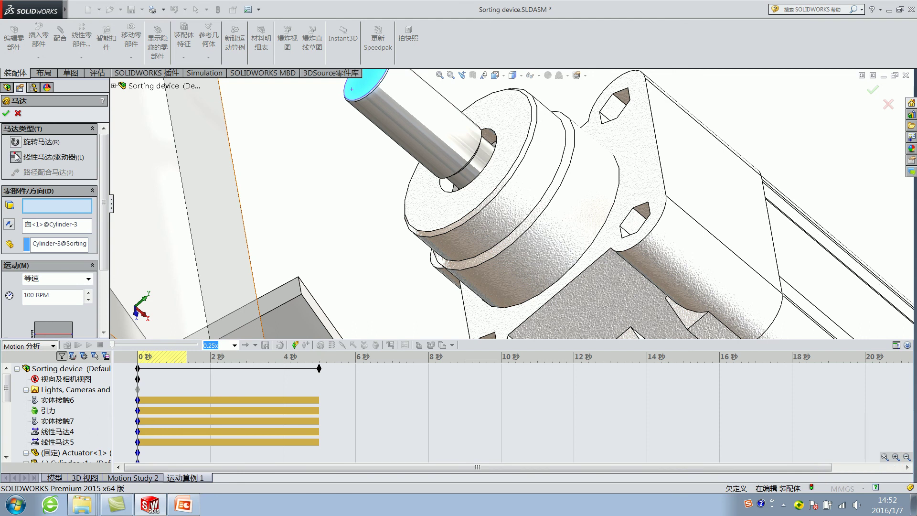
pyautogui.rightClick(54, 228)
pyautogui.click(72, 243)
pyautogui.scroll(-3, 416, 121)
pyautogui.click(433, 145)
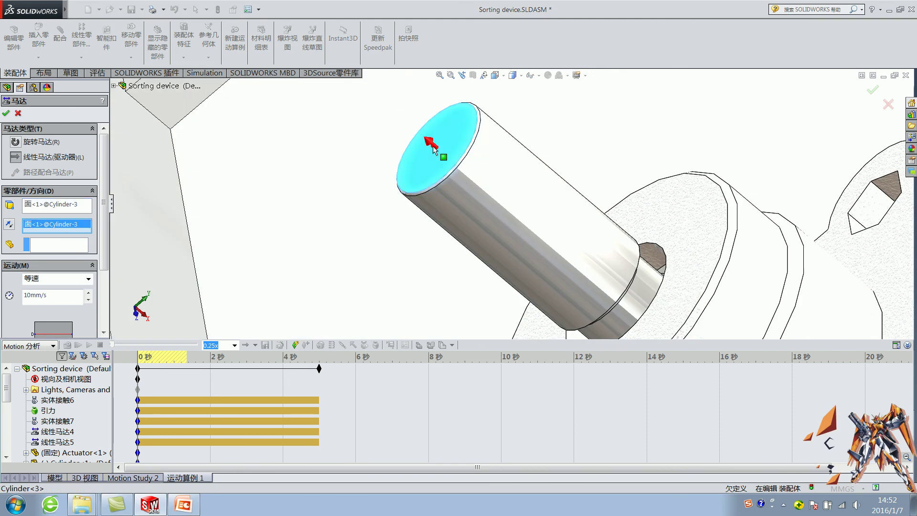
# Set it to a displacement-controlled servo (伺服马达, 位移) and confirm 线性马达6
pyautogui.click(53, 278)
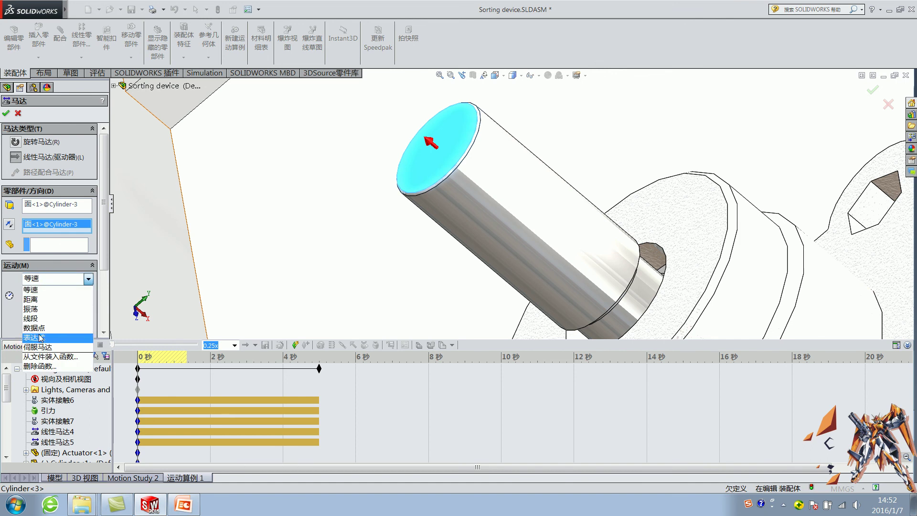
pyautogui.click(37, 349)
pyautogui.click(57, 295)
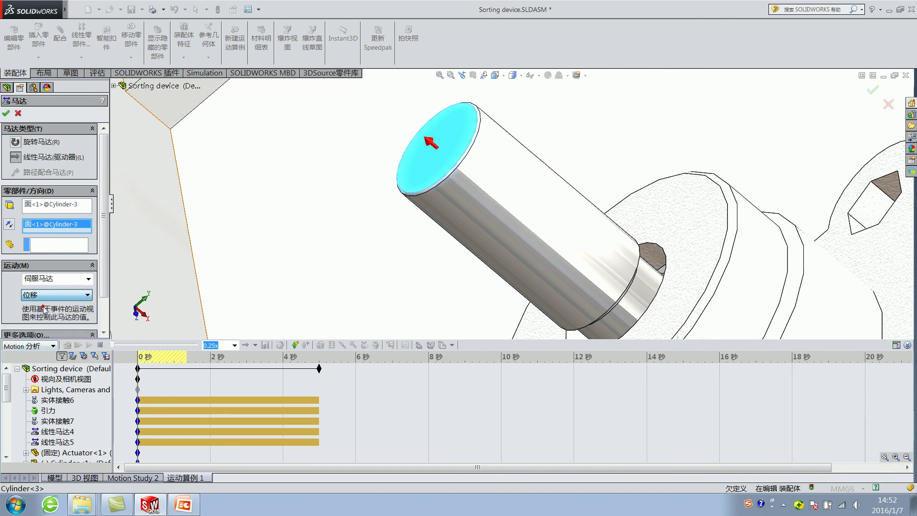
pyautogui.click(7, 115)
pyautogui.moveTo(403, 232)
pyautogui.mouseDown(button='middle')
pyautogui.moveTo(440, 229)
pyautogui.moveTo(440, 263)
pyautogui.moveTo(453, 243)
pyautogui.moveTo(280, 235)
pyautogui.mouseUp(button='middle')
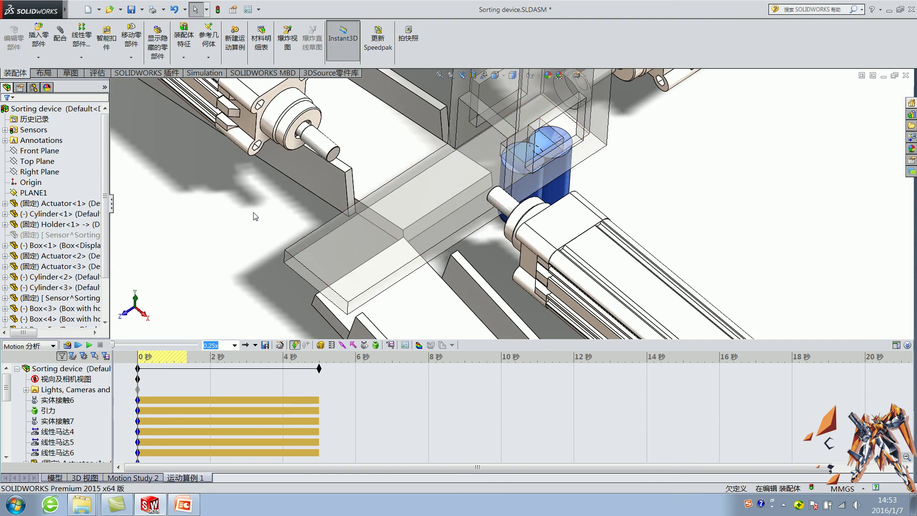
# Zoom out and orbit until the whole sorting device and box tower are visible, then clear selections
pyautogui.scroll(3, 256, 218)
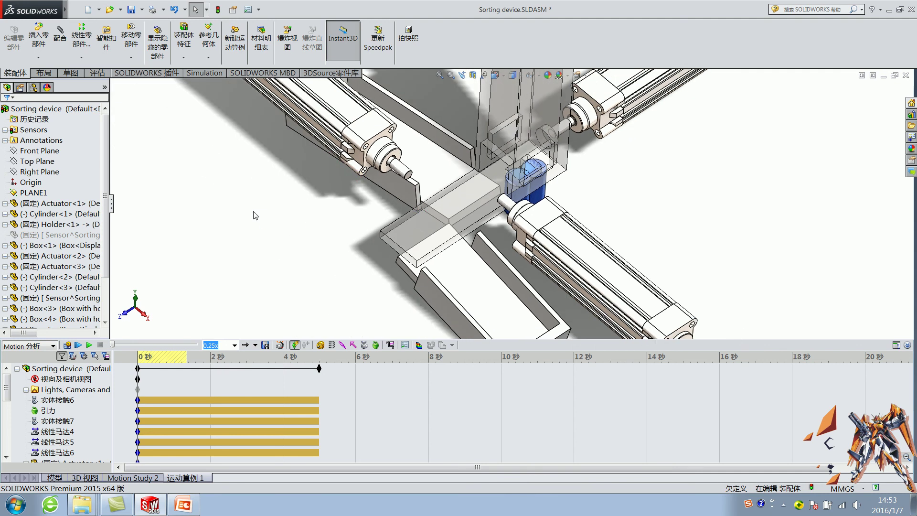
pyautogui.scroll(4, 514, 231)
pyautogui.scroll(2, 535, 178)
pyautogui.scroll(2, 535, 178)
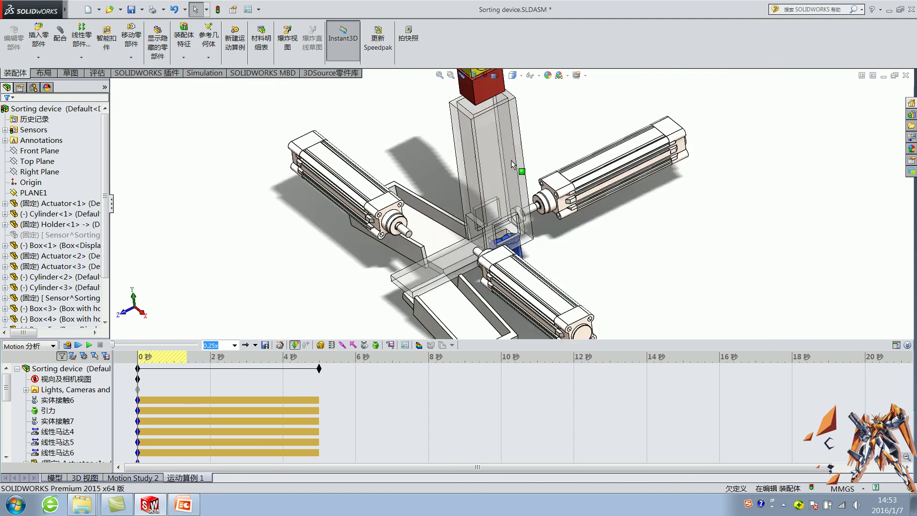
pyautogui.click(506, 231)
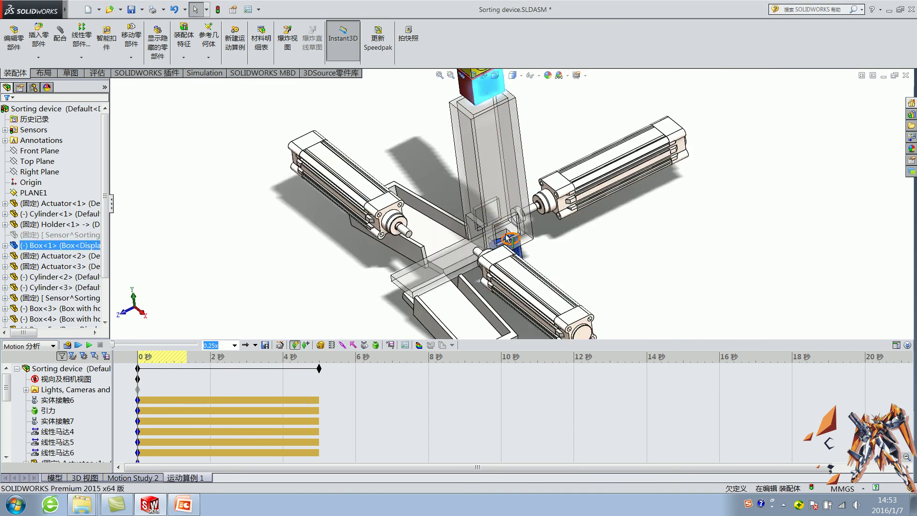
pyautogui.scroll(-3, 505, 233)
pyautogui.click(529, 212)
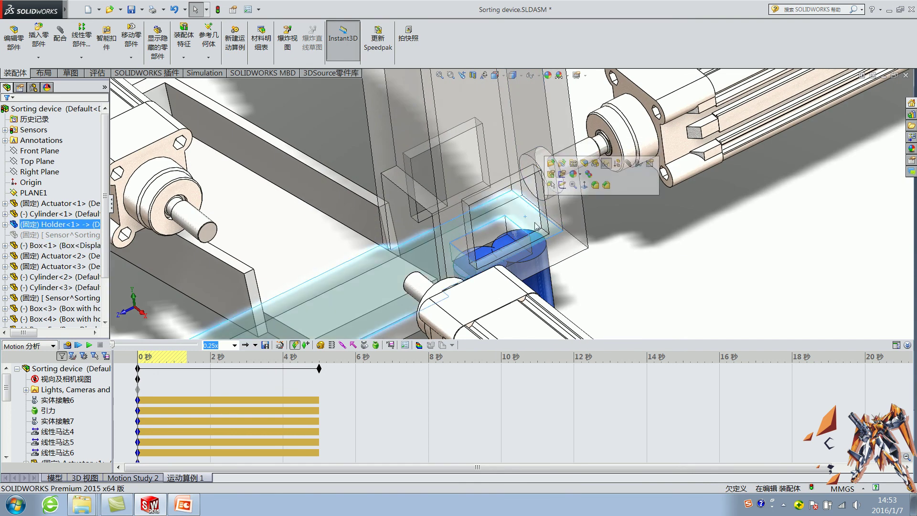
pyautogui.click(692, 262)
pyautogui.click(528, 219)
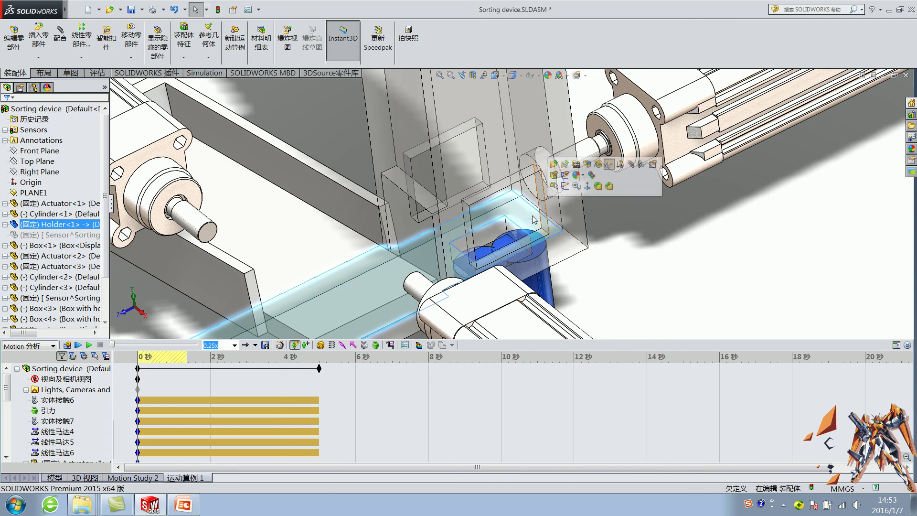
pyautogui.click(582, 159)
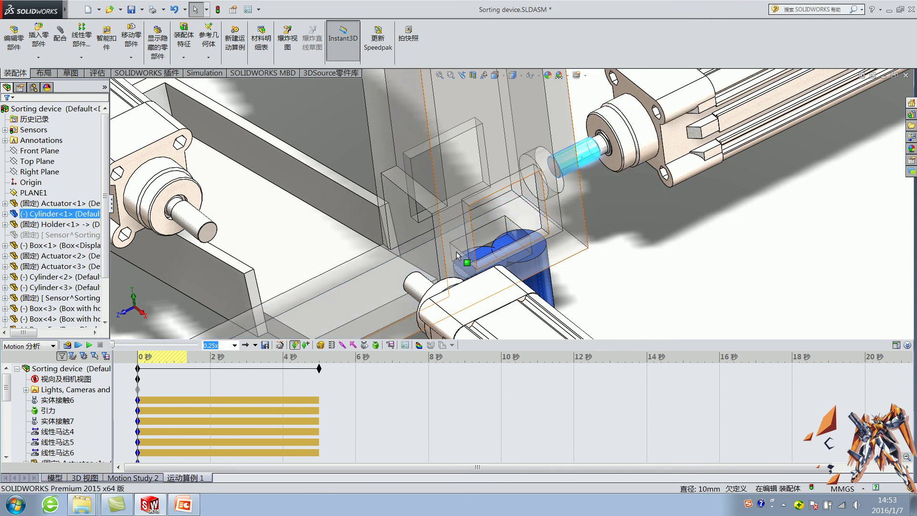
pyautogui.click(586, 171)
pyautogui.scroll(5, 585, 171)
pyautogui.moveTo(585, 171)
pyautogui.mouseDown(button='middle')
pyautogui.moveTo(506, 128)
pyautogui.moveTo(530, 294)
pyautogui.mouseUp(button='middle')
pyautogui.click(506, 127)
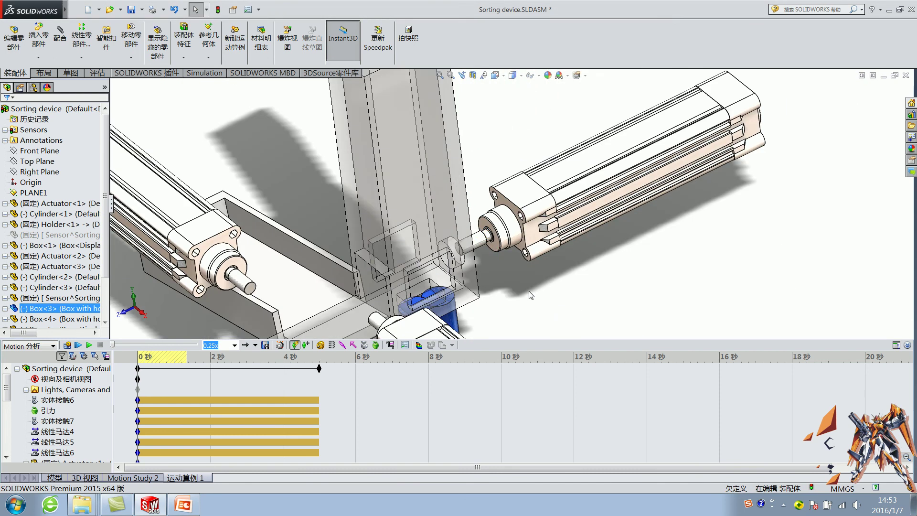
pyautogui.click(507, 301)
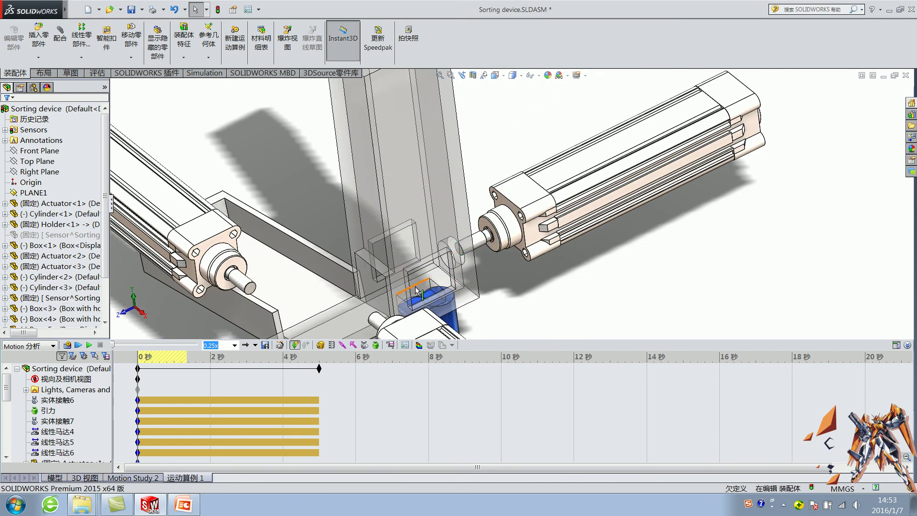
pyautogui.scroll(5, 417, 290)
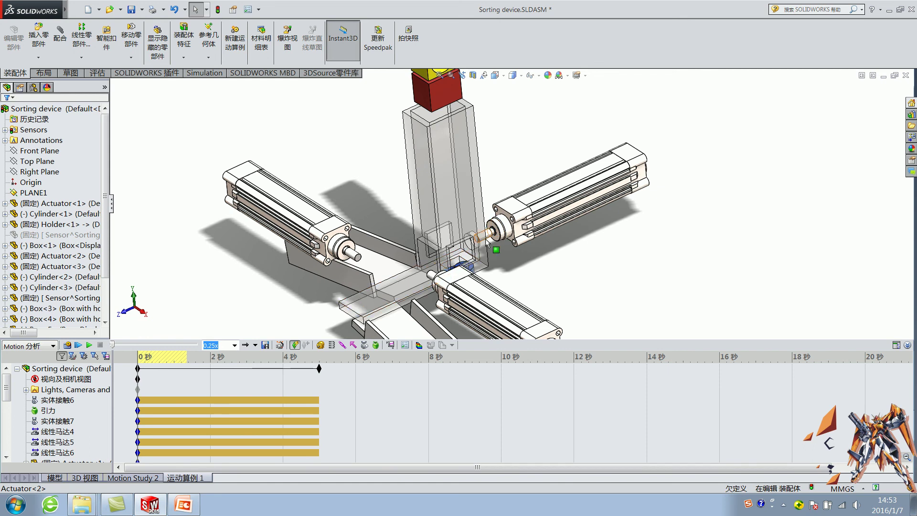
pyautogui.click(621, 240)
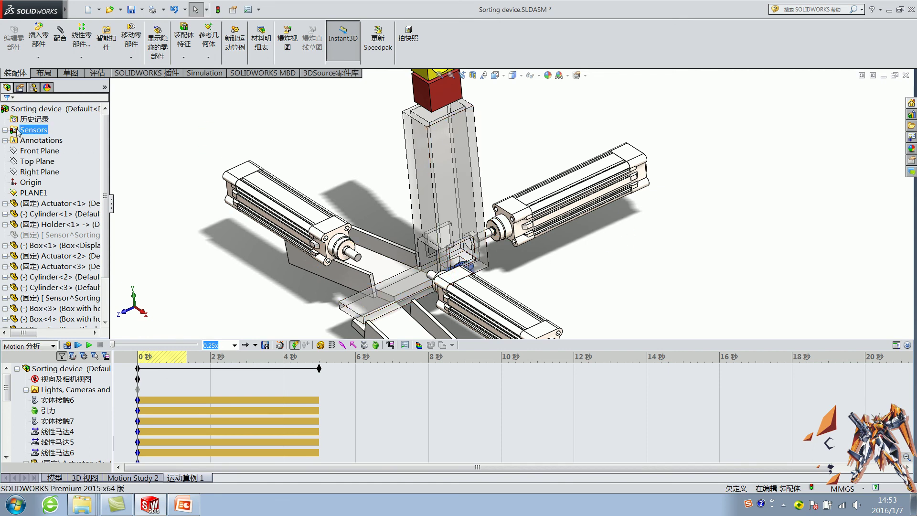
# Expand the Sensors folder to reveal the 红 and 黄 sensors
pyautogui.click(5, 130)
pyautogui.click(30, 130)
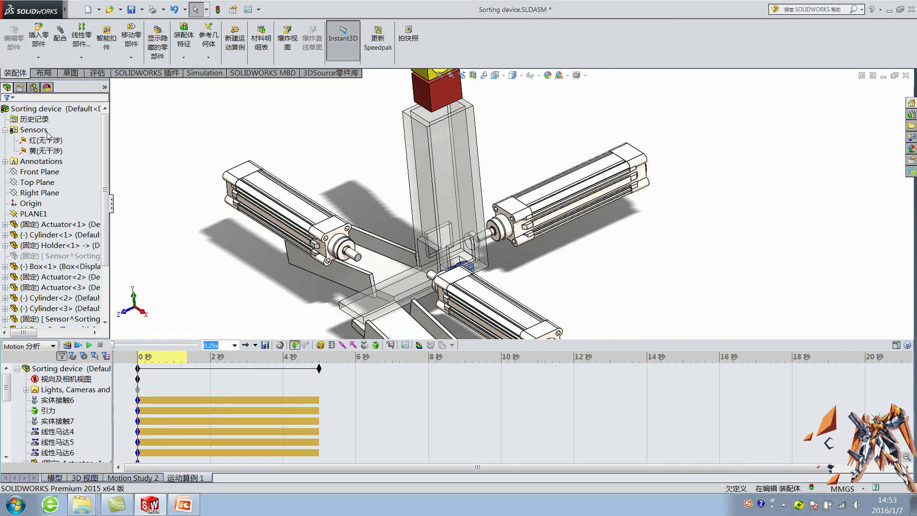
pyautogui.rightClick(38, 129)
# Add a proximity (接近) sensor located on the sensor cylinder's top face
pyautogui.click(44, 136)
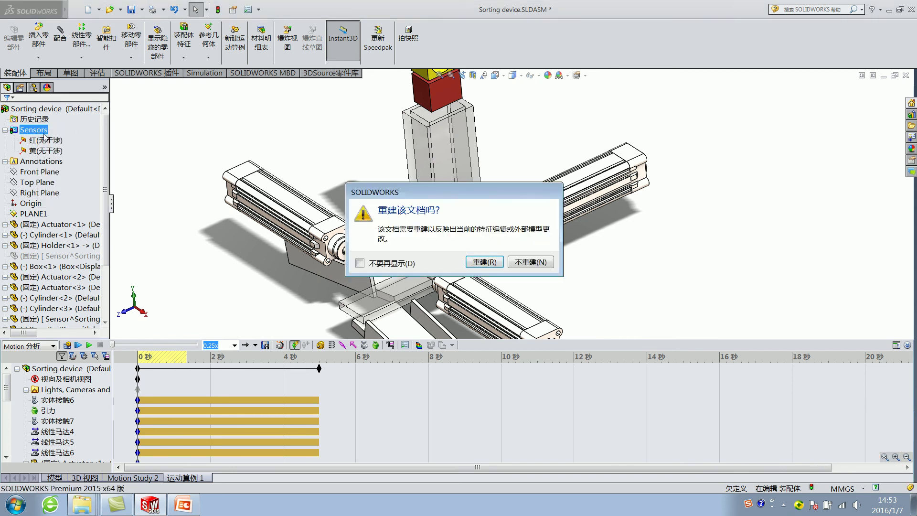
pyautogui.click(516, 262)
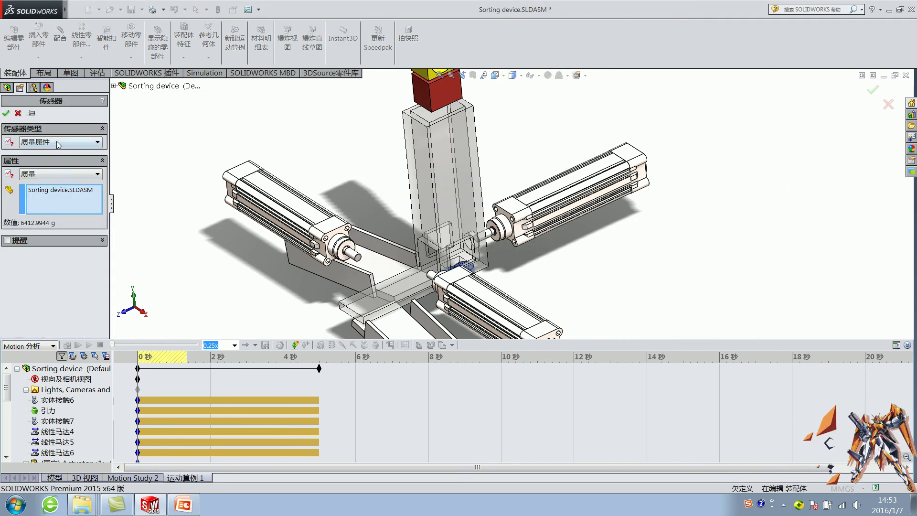
pyautogui.click(58, 144)
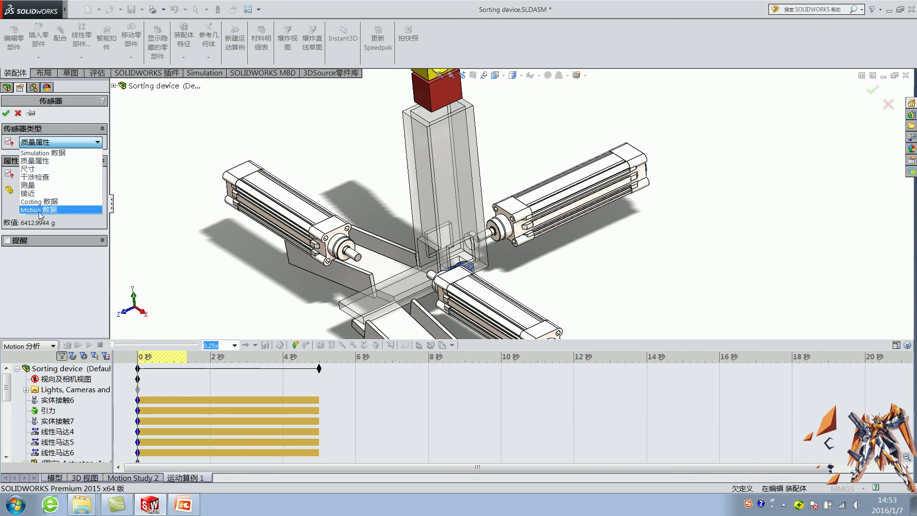
pyautogui.click(40, 194)
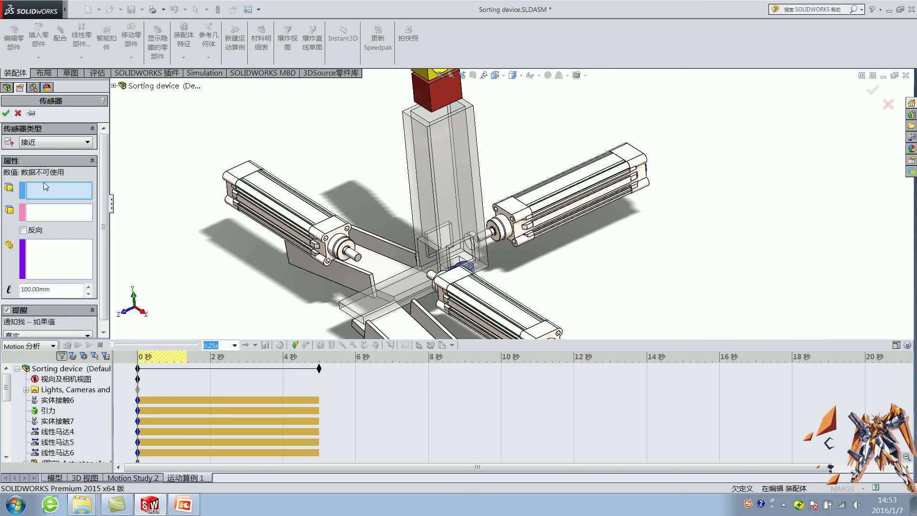
pyautogui.click(439, 95)
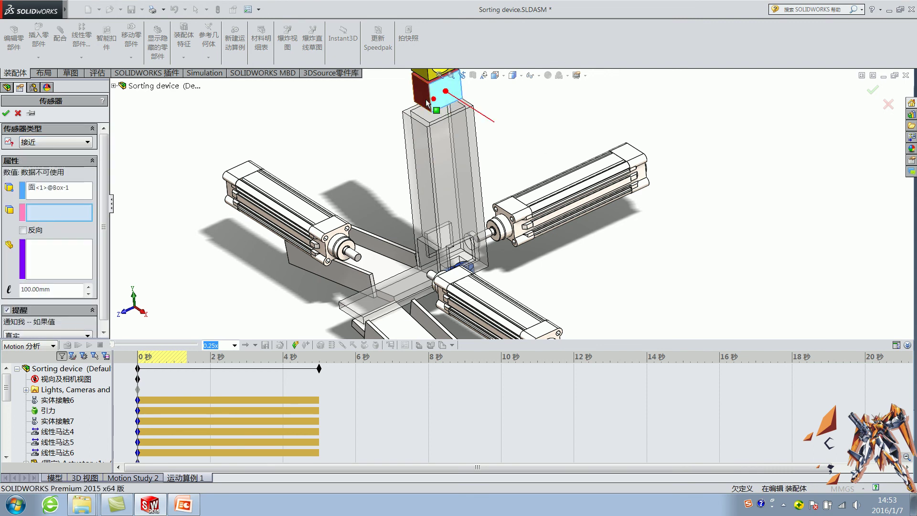
pyautogui.click(76, 197)
pyautogui.scroll(-3, 452, 253)
pyautogui.scroll(-3, 449, 249)
pyautogui.scroll(-3, 448, 245)
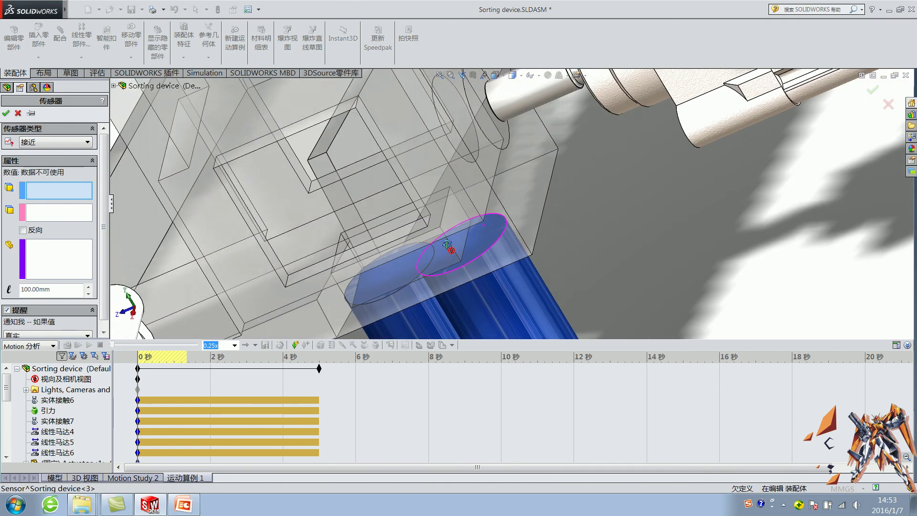
pyautogui.scroll(-2, 448, 244)
pyautogui.click(443, 239)
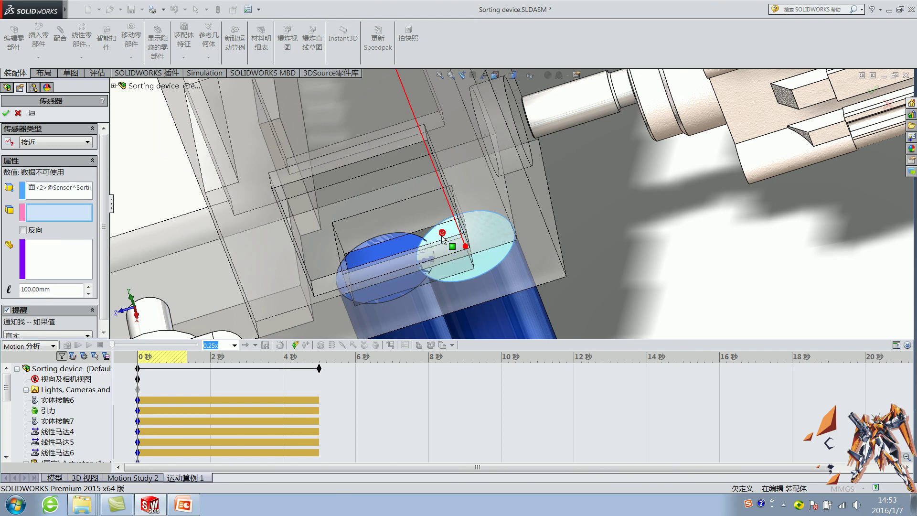
pyautogui.scroll(4, 460, 247)
# Set the red boxes Box-5 and Box-1 as the components to detect
pyautogui.click(58, 264)
pyautogui.scroll(2, 472, 191)
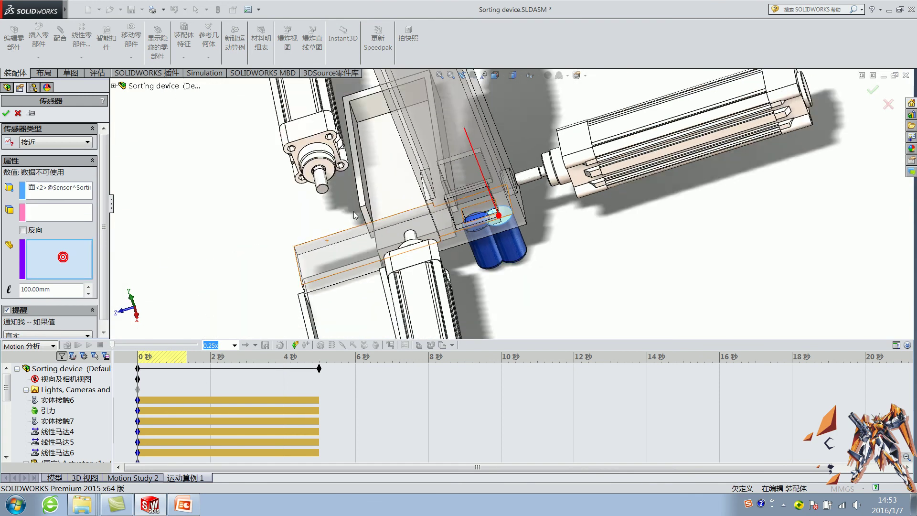
pyautogui.scroll(3, 473, 191)
pyautogui.scroll(-3, 471, 164)
pyautogui.scroll(-3, 472, 165)
pyautogui.click(472, 165)
pyautogui.scroll(3, 471, 165)
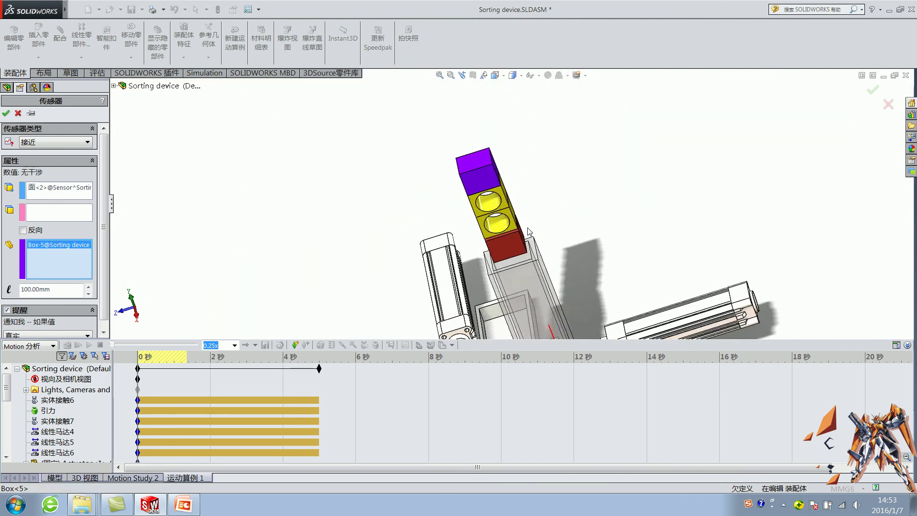
pyautogui.scroll(-4, 477, 267)
pyautogui.click(478, 267)
# Set the detection distance to 12 mm, turn off the alert, and confirm sensor 接近1
pyautogui.doubleClick(66, 291)
pyautogui.write('1')
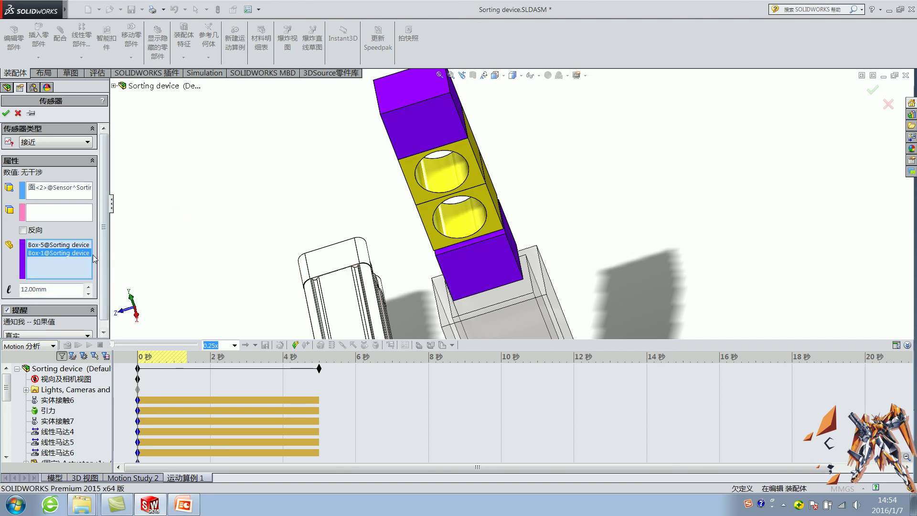
pyautogui.scroll(-1, 92, 254)
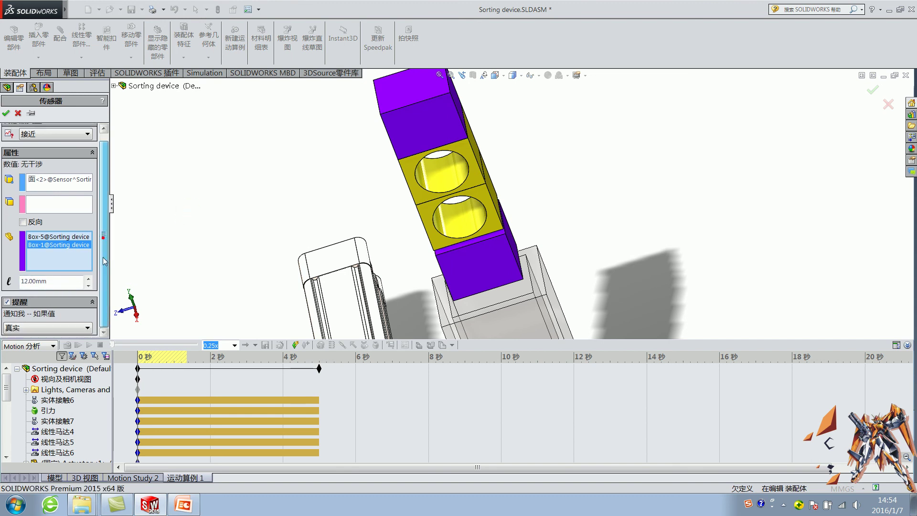
pyautogui.click(7, 302)
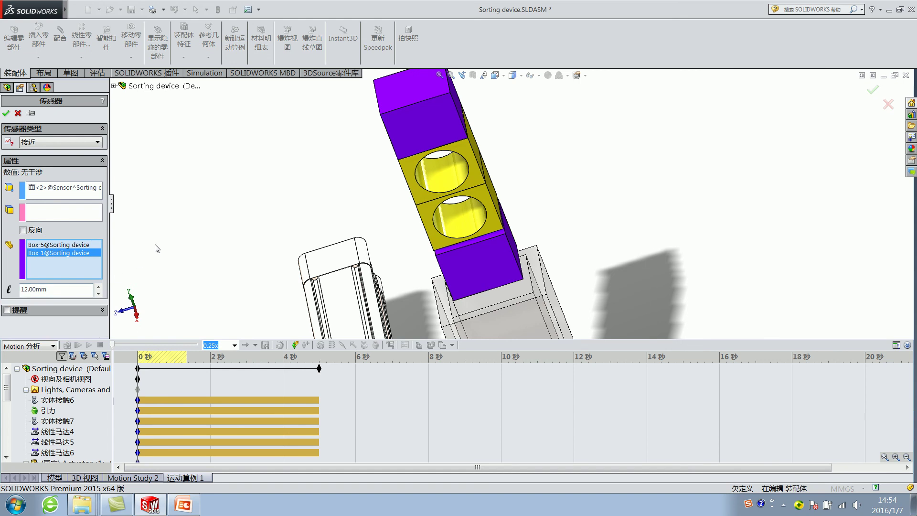
pyautogui.click(6, 113)
pyautogui.click(40, 137)
pyautogui.click(46, 161)
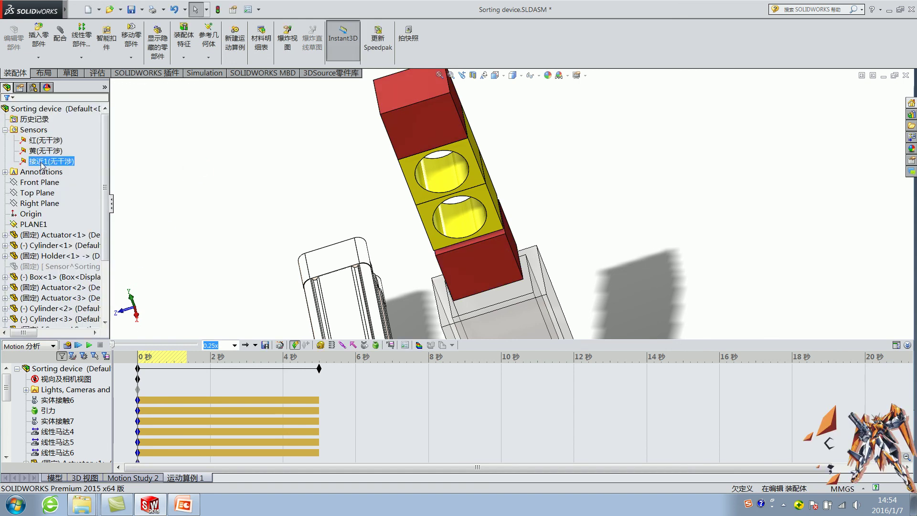
# Rename the 接近1 sensor to 红块
pyautogui.rightClick(42, 163)
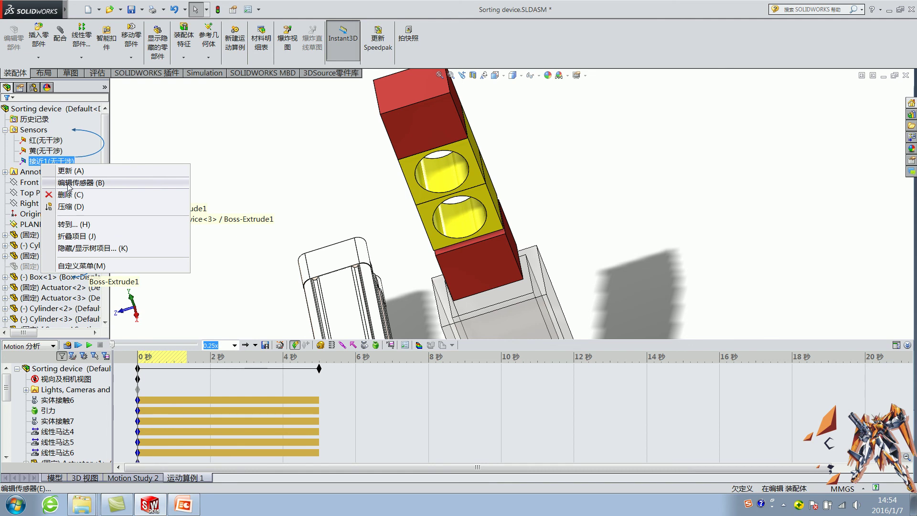
pyautogui.click(49, 162)
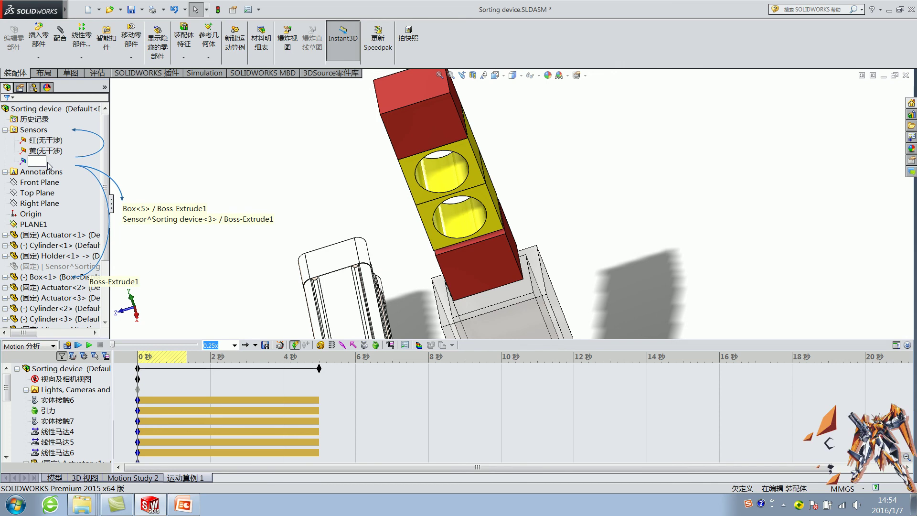
pyautogui.write('hongkuai')
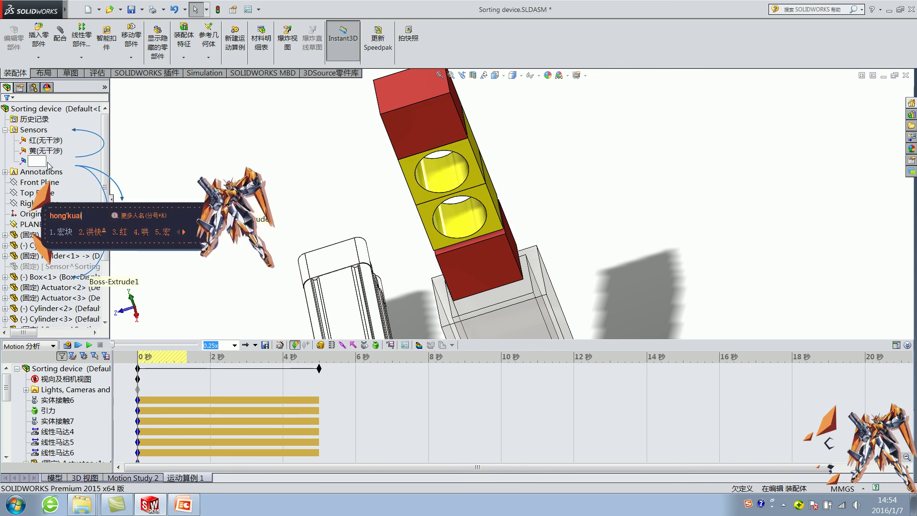
pyautogui.write('3')
pyautogui.press('space')
pyautogui.click(146, 174)
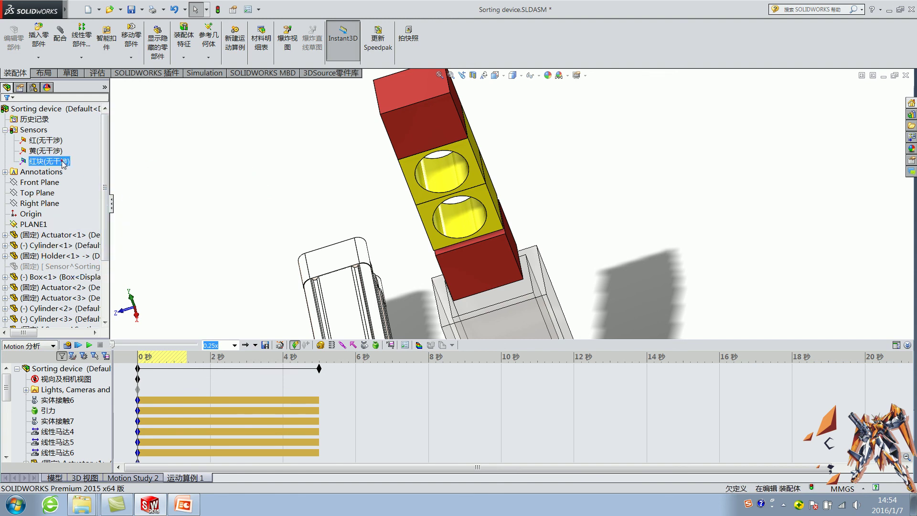
# Begin another sensor without rebuilding the document and bring up its sensor types
pyautogui.rightClick(42, 130)
pyautogui.click(71, 138)
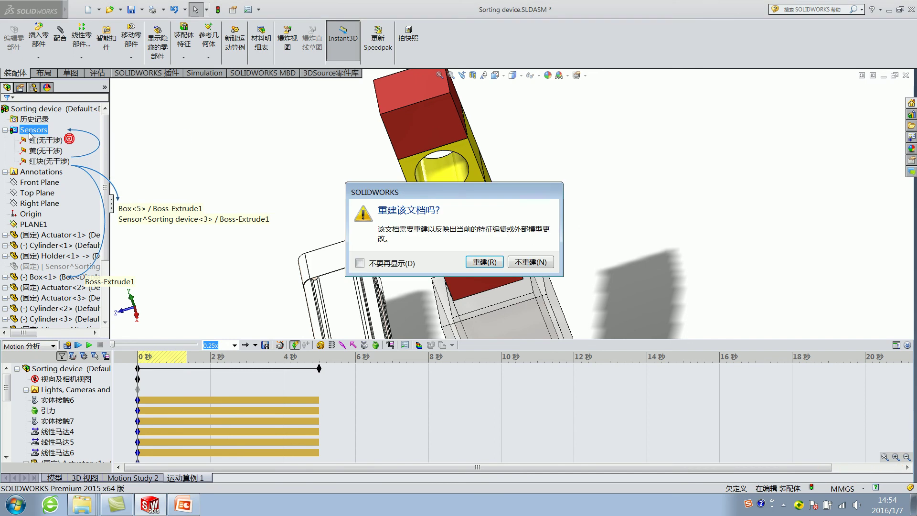
pyautogui.click(483, 262)
pyautogui.click(43, 143)
# Make the new sensor a proximity sensor located on the sensor cylinder's face
pyautogui.click(38, 195)
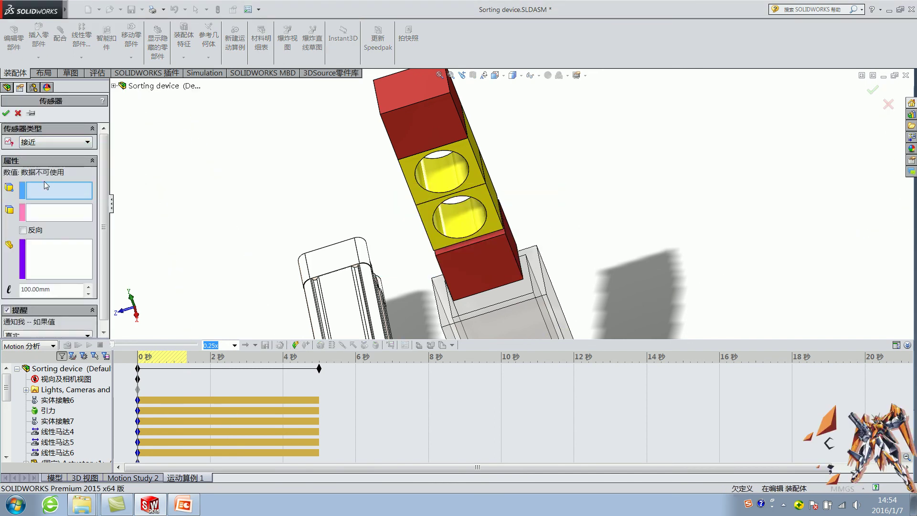
pyautogui.scroll(5, 466, 239)
pyautogui.scroll(3, 540, 296)
pyautogui.scroll(-3, 539, 296)
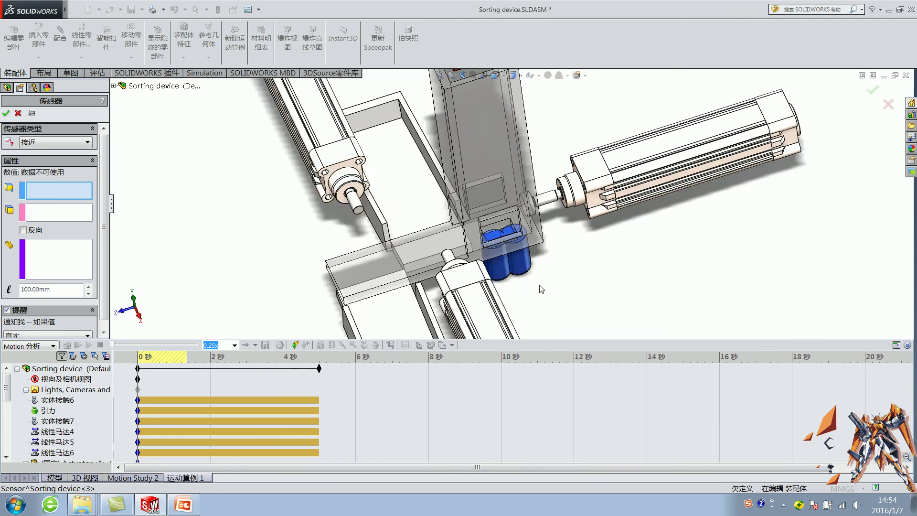
pyautogui.scroll(-3, 474, 204)
pyautogui.click(487, 214)
# Have it detect the upper and lower yellow boxes at distance 12, alert off
pyautogui.click(53, 253)
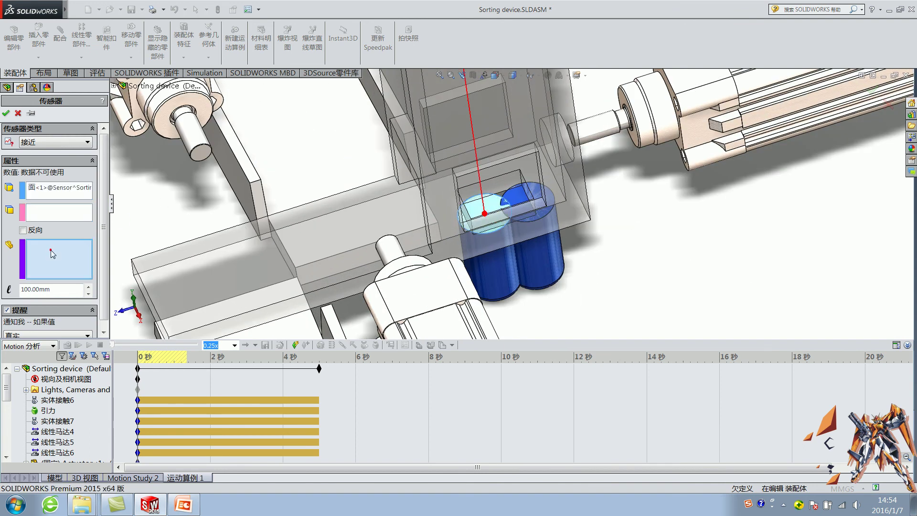
pyautogui.scroll(3, 478, 205)
pyautogui.scroll(-3, 543, 135)
pyautogui.scroll(-3, 398, 136)
pyautogui.click(388, 143)
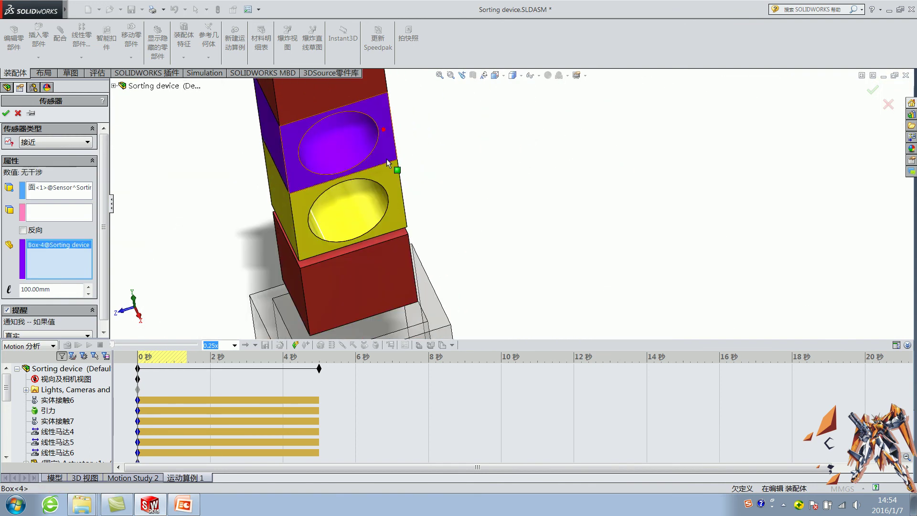
pyautogui.click(294, 204)
pyautogui.doubleClick(57, 290)
pyautogui.write('12')
pyautogui.click(15, 310)
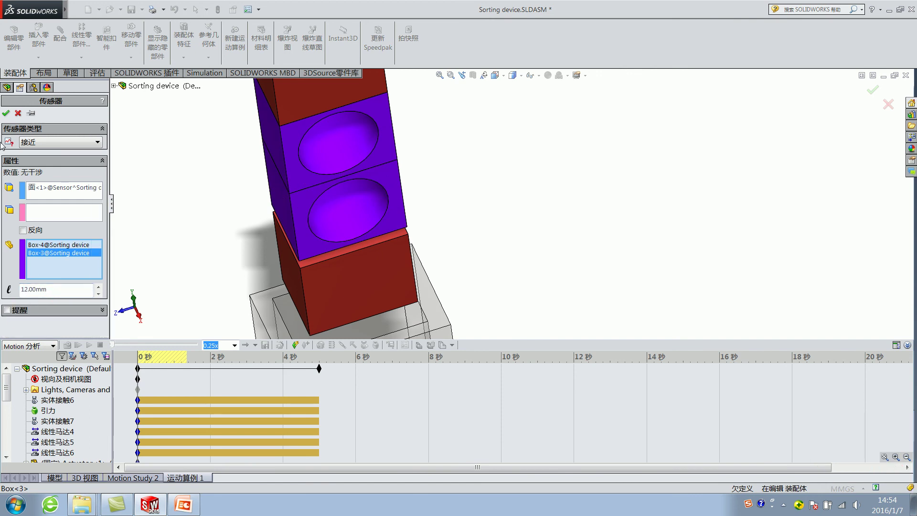
pyautogui.click(6, 112)
# Rename the second proximity sensor 接近2 to 黄色
pyautogui.scroll(3, 235, 190)
pyautogui.rightClick(48, 161)
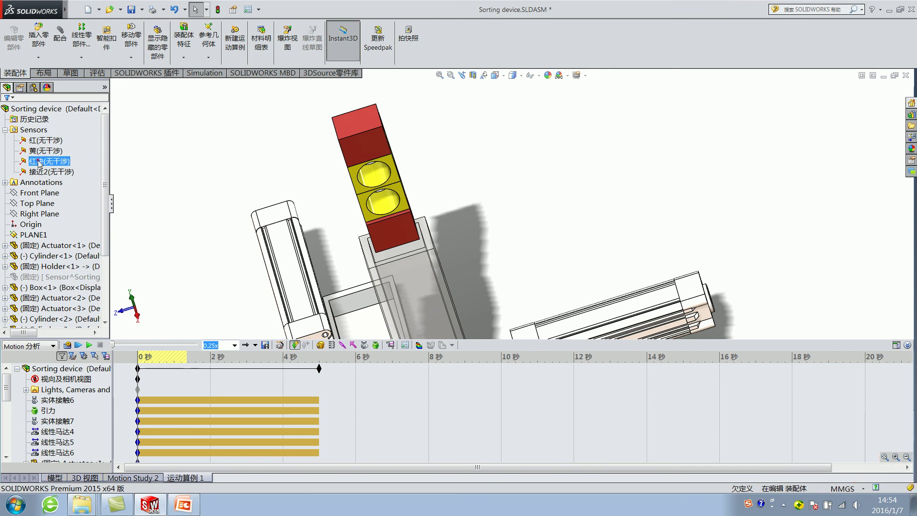
pyautogui.click(104, 150)
pyautogui.click(46, 171)
pyautogui.rightClick(45, 172)
pyautogui.click(48, 172)
pyautogui.press('BackSpace')
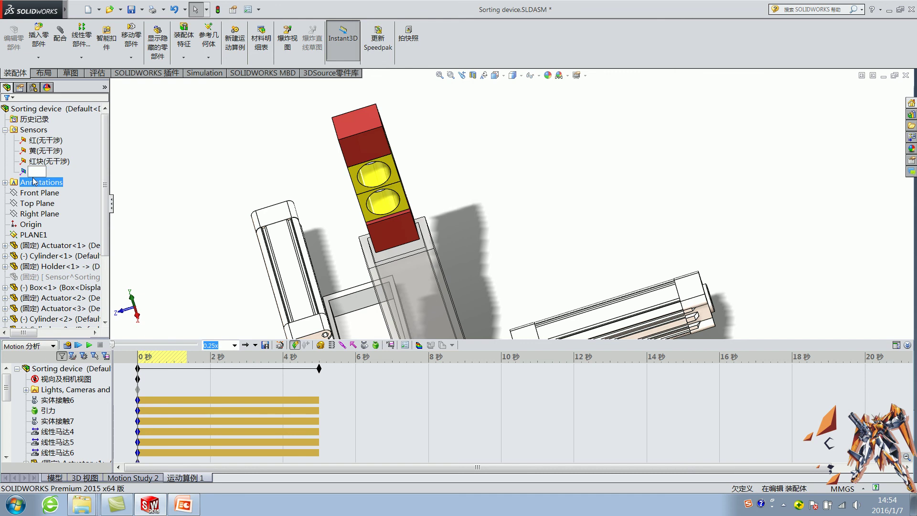
pyautogui.write('ho')
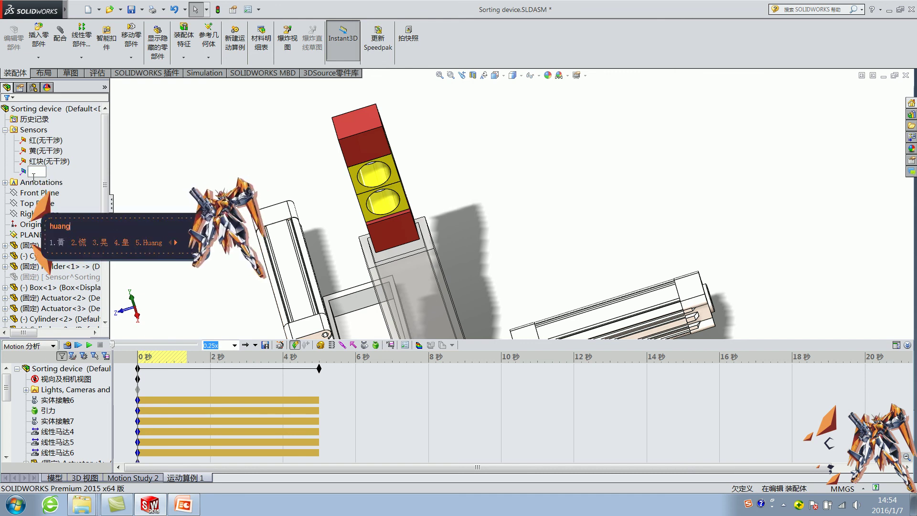
pyautogui.write('黄尚伟')
pyautogui.press('BackSpace')
pyautogui.press('BackSpace')
pyautogui.write('色')
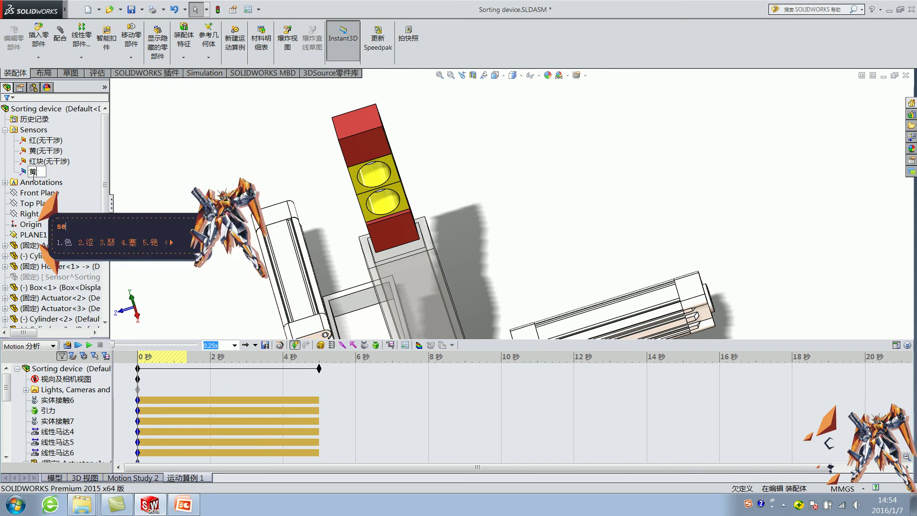
pyautogui.click(149, 148)
# Rebuild the assembly from the 红块 sensor's edit dialog, inspect it, and cancel
pyautogui.rightClick(48, 162)
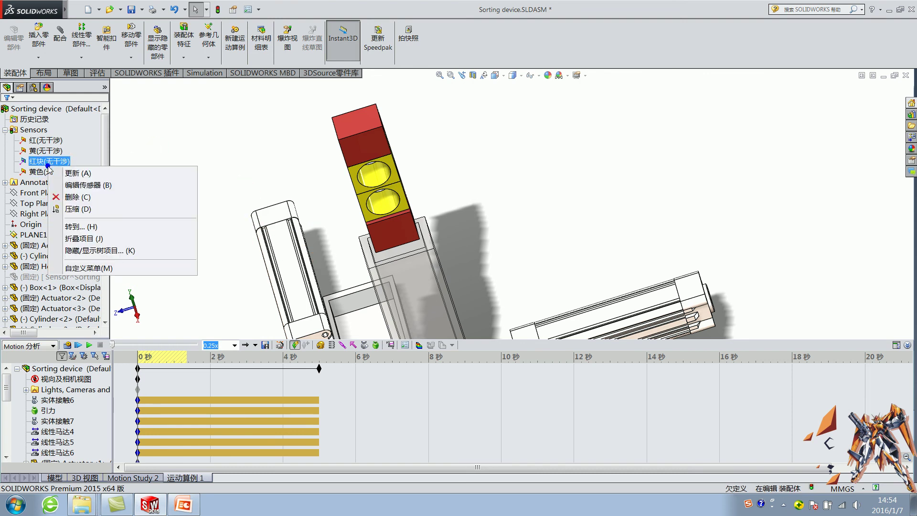
pyautogui.click(81, 185)
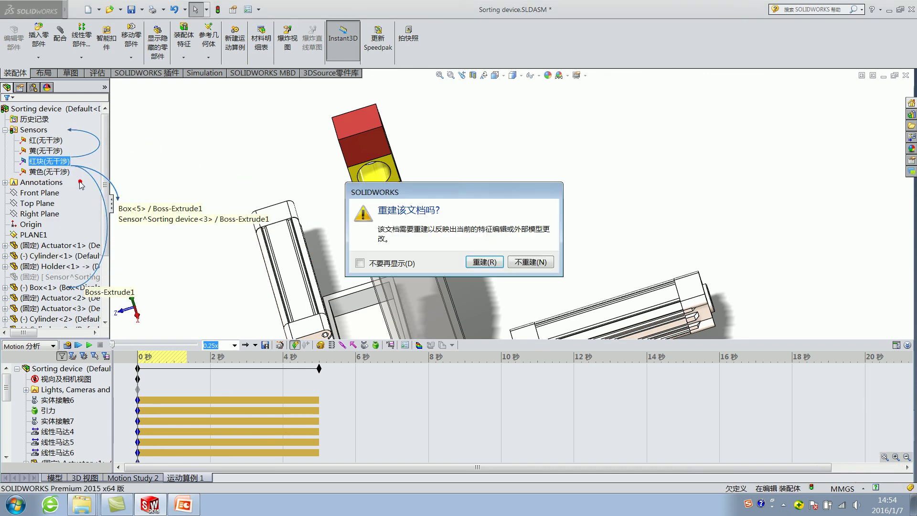
pyautogui.click(482, 261)
pyautogui.moveTo(477, 215); pyautogui.dragTo(517, 242, button='middle')
pyautogui.scroll(3, 517, 242)
pyautogui.scroll(-3, 517, 242)
pyautogui.scroll(-4, 518, 242)
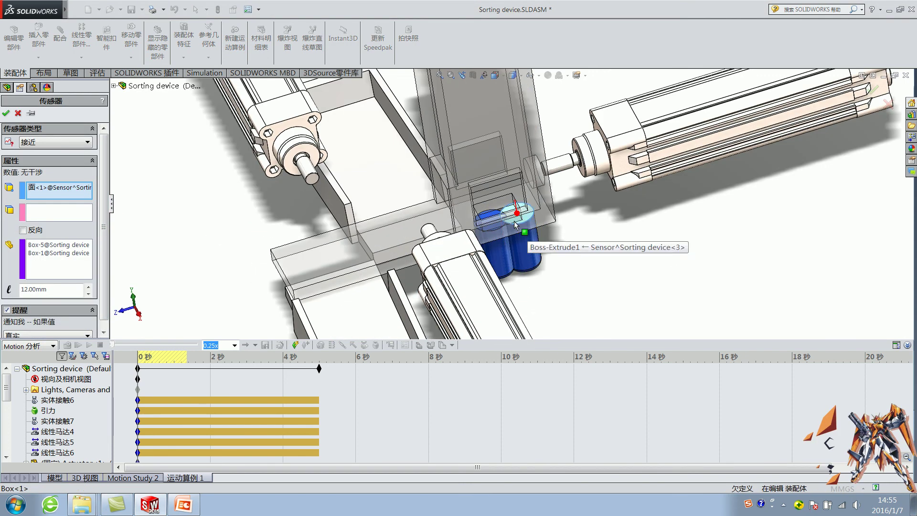
pyautogui.scroll(2, 549, 183)
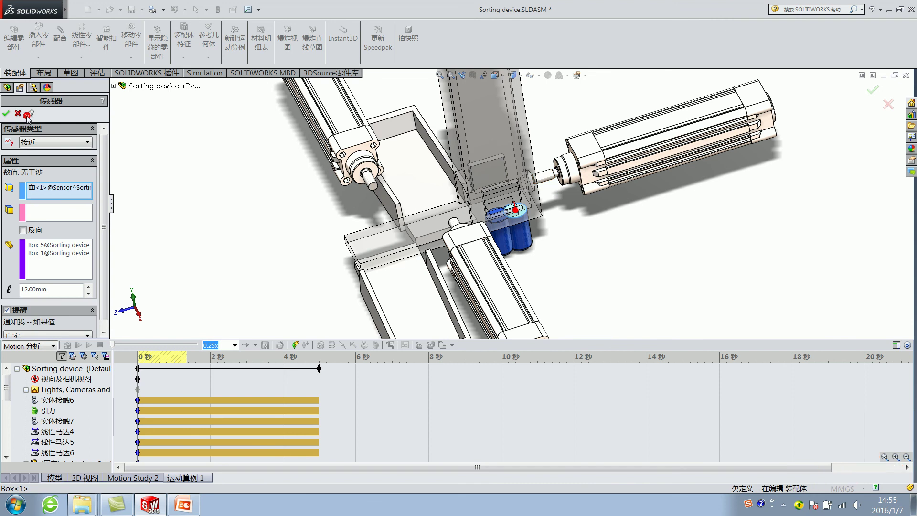
pyautogui.click(5, 114)
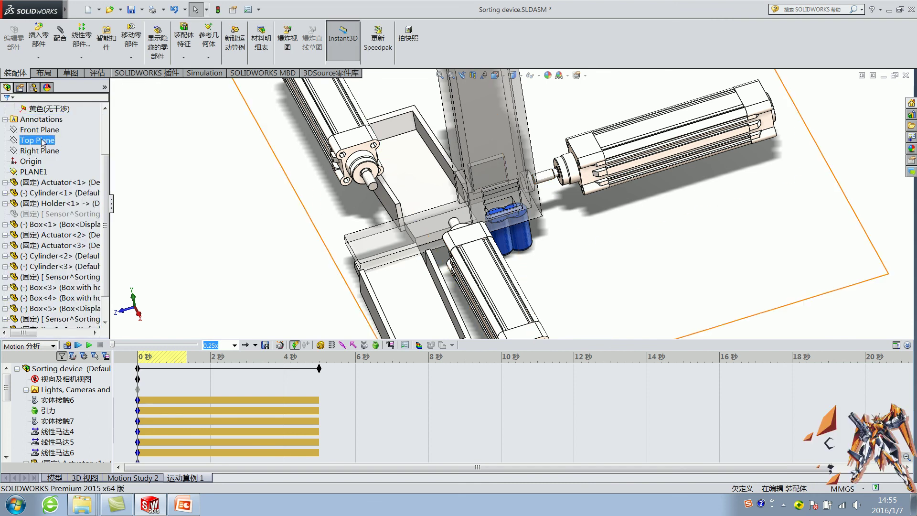
# Check which boxes the 黄色 and 红块 sensors track via their callouts
pyautogui.click(56, 172)
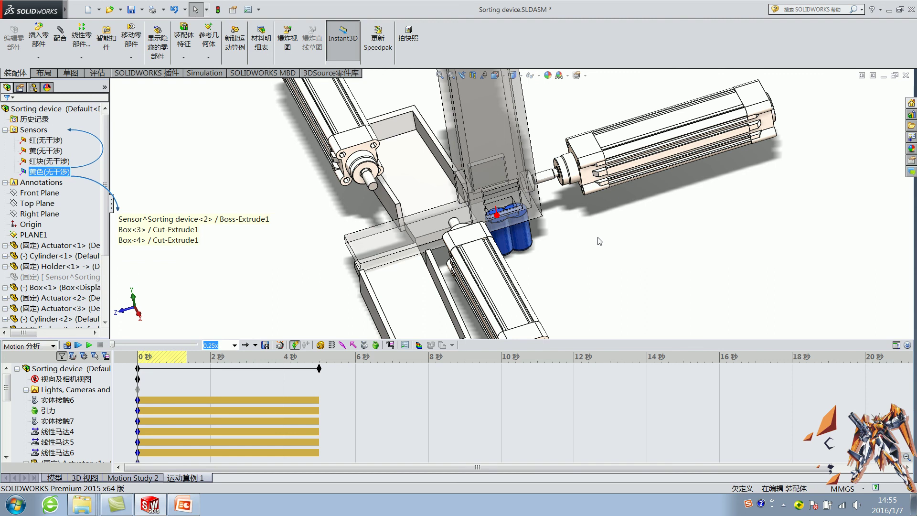
pyautogui.click(247, 135)
pyautogui.click(63, 162)
pyautogui.click(202, 170)
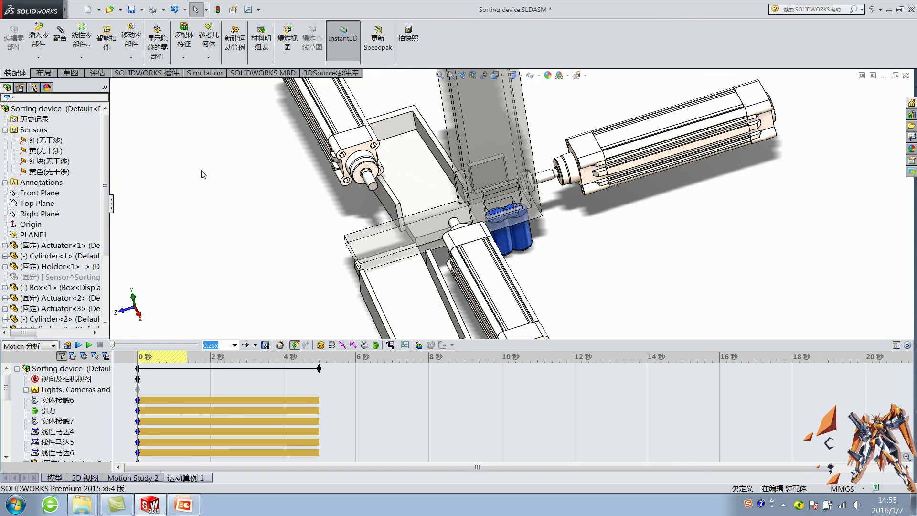
pyautogui.click(201, 170)
# Save the Sorting device assembly, choosing Rebuild and save
pyautogui.click(131, 9)
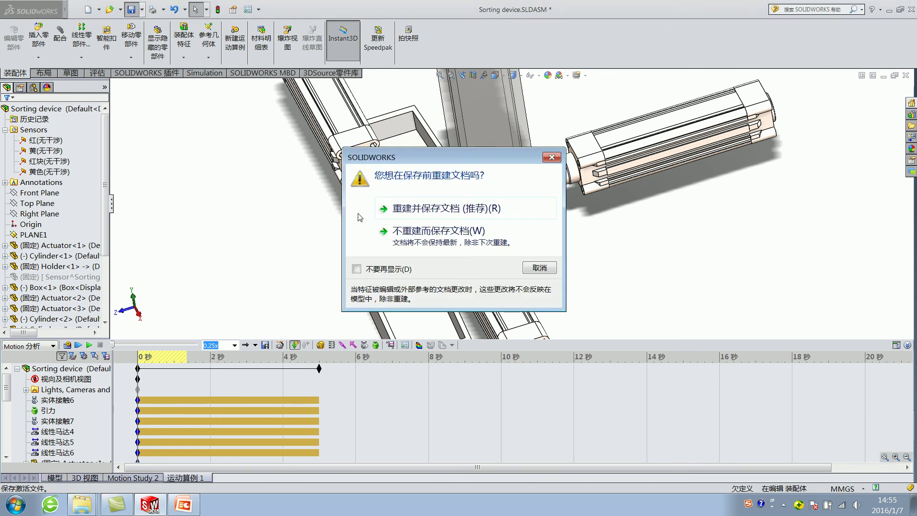
pyautogui.click(438, 212)
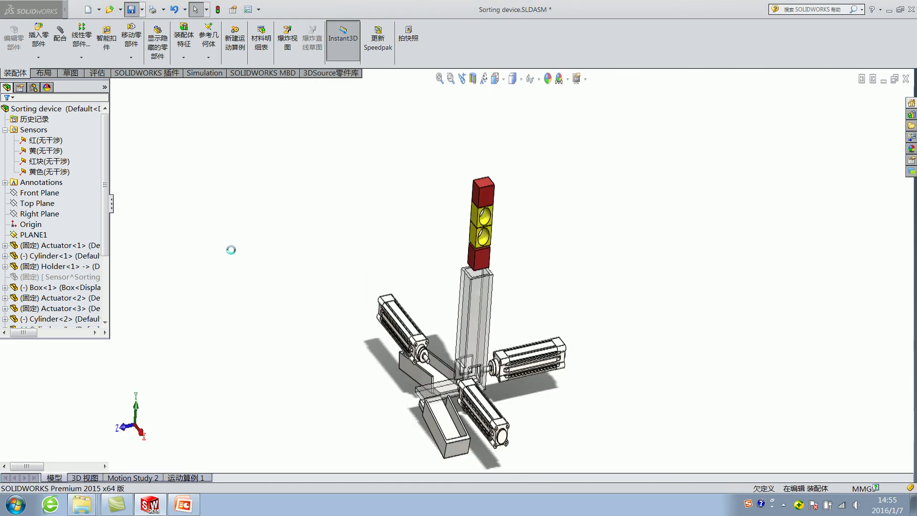
pyautogui.click(242, 195)
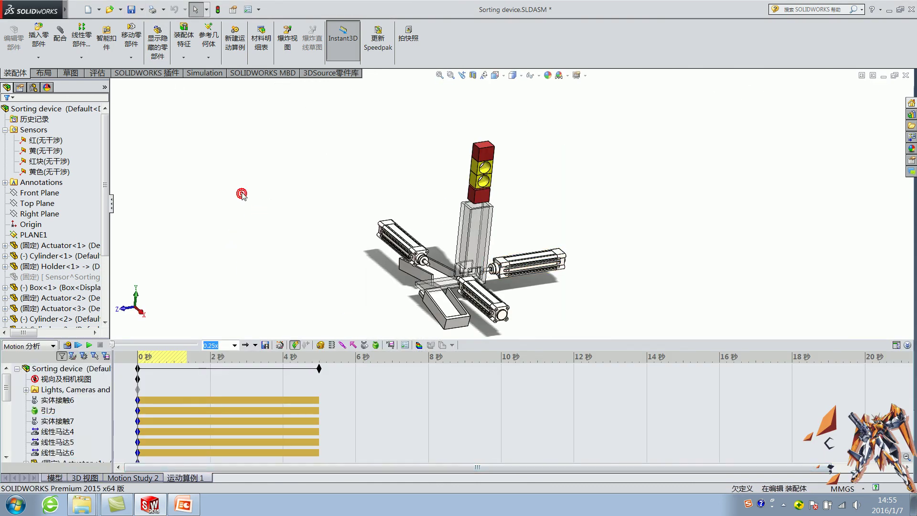
pyautogui.click(197, 502)
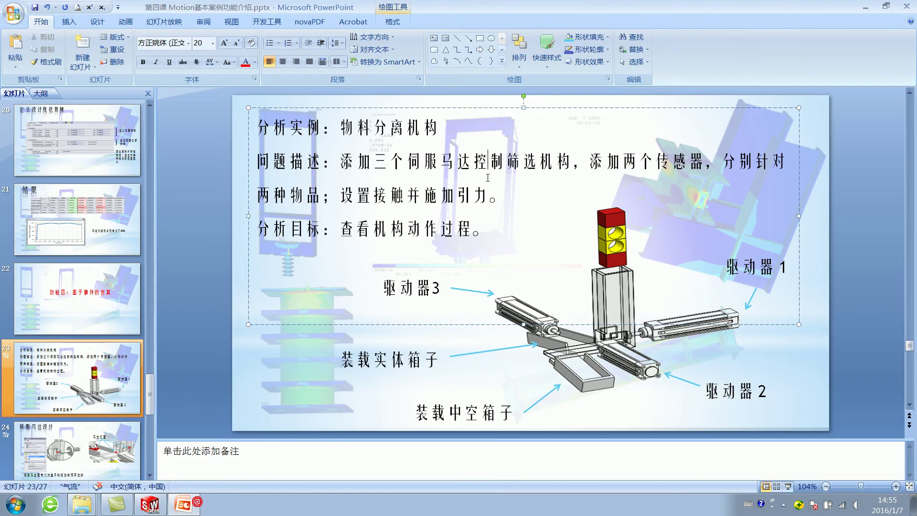
# Review slide 23's servo-motor and sorting-mechanism requirements, then minimize PowerPoint
pyautogui.click(476, 161)
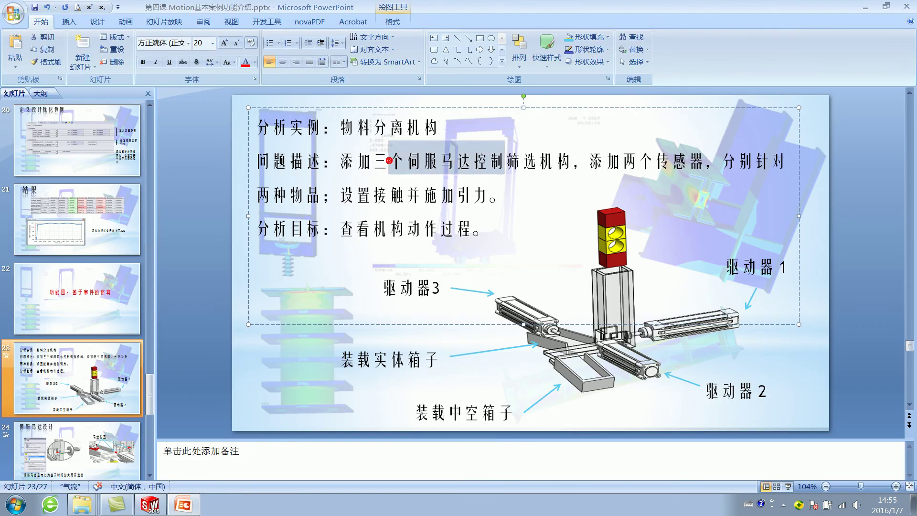
pyautogui.click(538, 162)
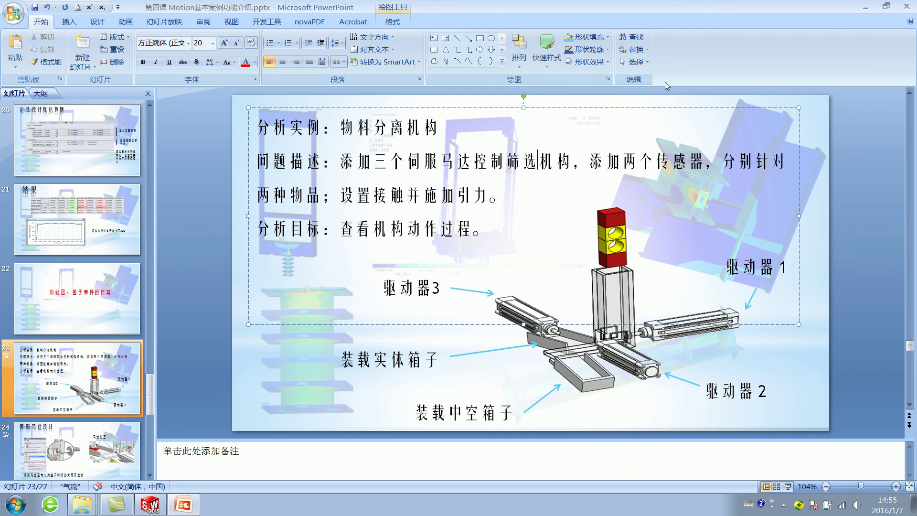
pyautogui.click(869, 4)
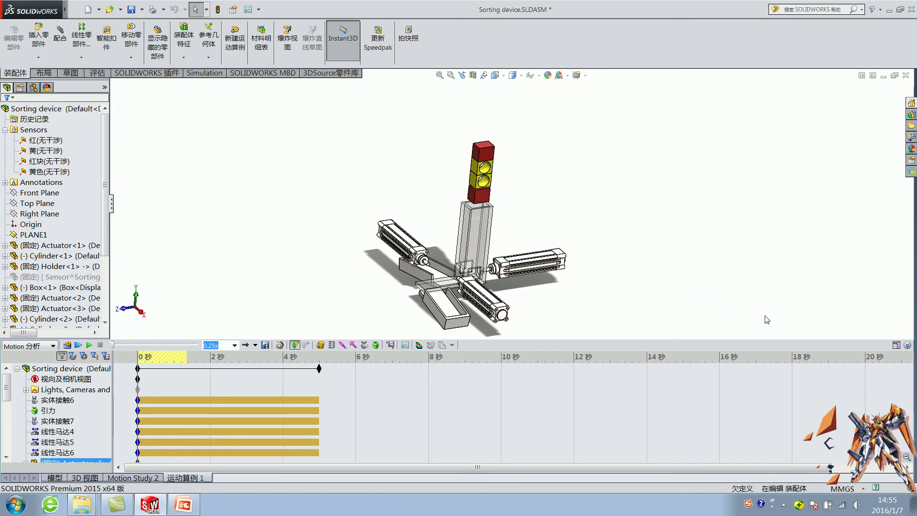
# Switch the study to Event-based Motion View and widen the task table and columns
pyautogui.click(895, 345)
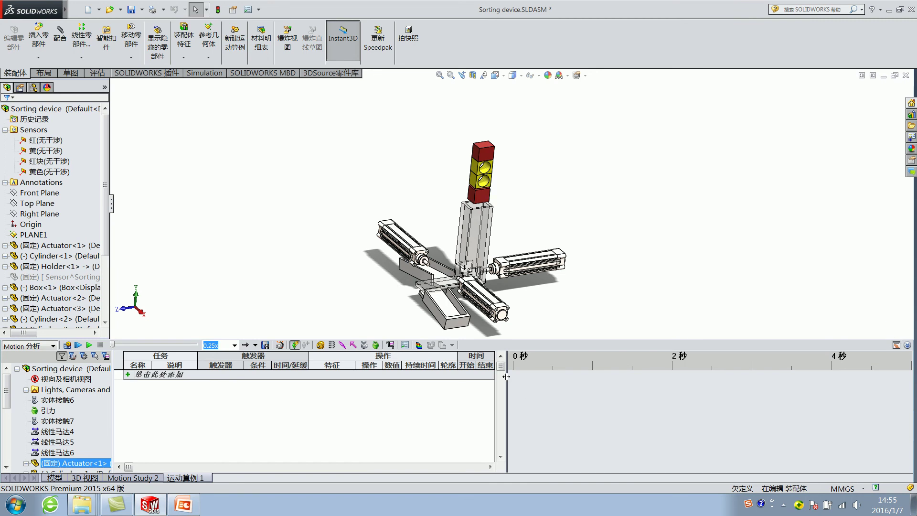
pyautogui.moveTo(506, 376); pyautogui.dragTo(679, 375)
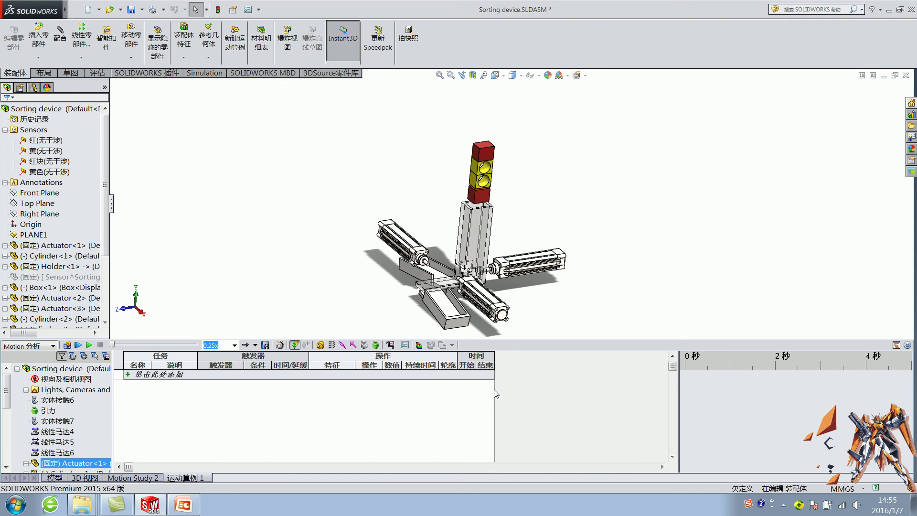
pyautogui.moveTo(126, 465); pyautogui.dragTo(534, 472)
pyautogui.scroll(-1, 672, 396)
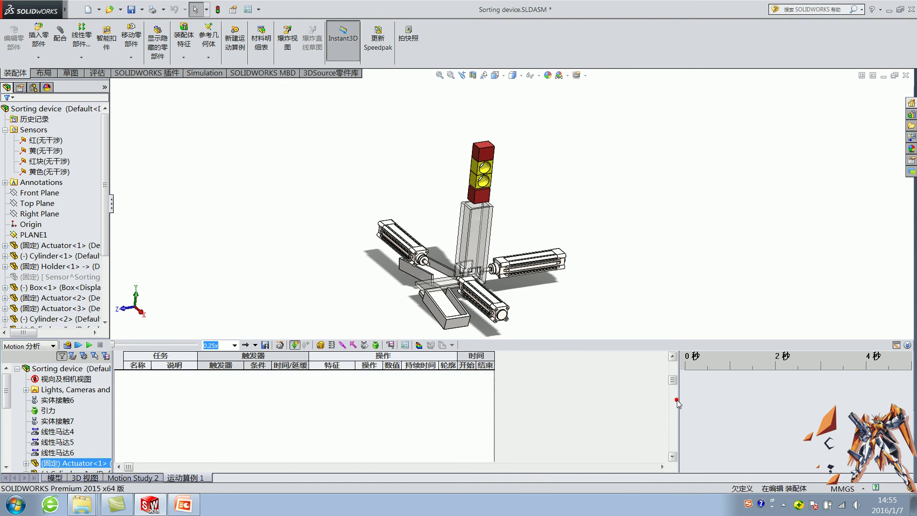
pyautogui.moveTo(495, 357); pyautogui.dragTo(664, 357)
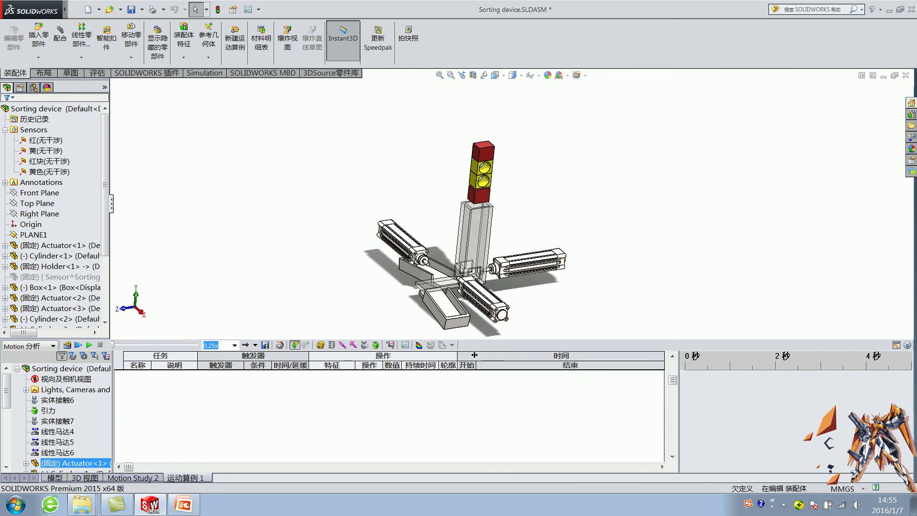
pyautogui.moveTo(458, 355); pyautogui.dragTo(485, 355)
pyautogui.moveTo(306, 357); pyautogui.dragTo(308, 356)
pyautogui.click(284, 257)
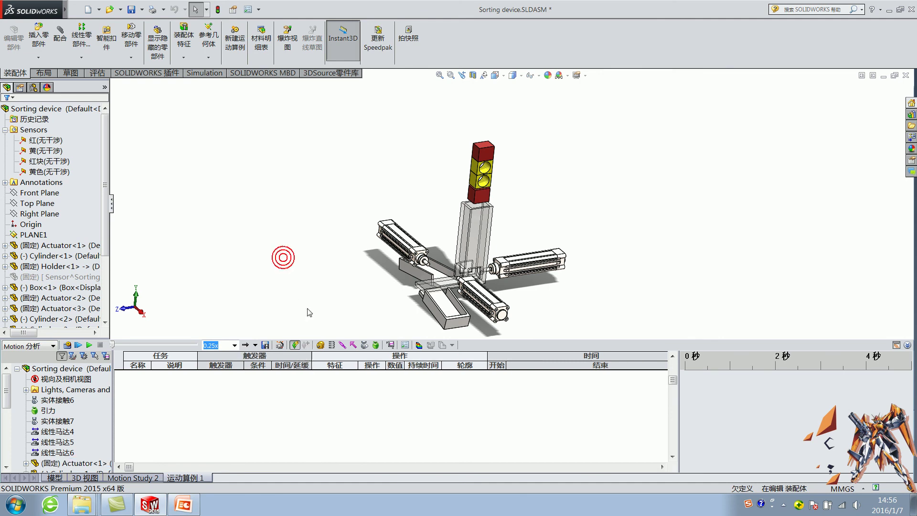
pyautogui.click(137, 363)
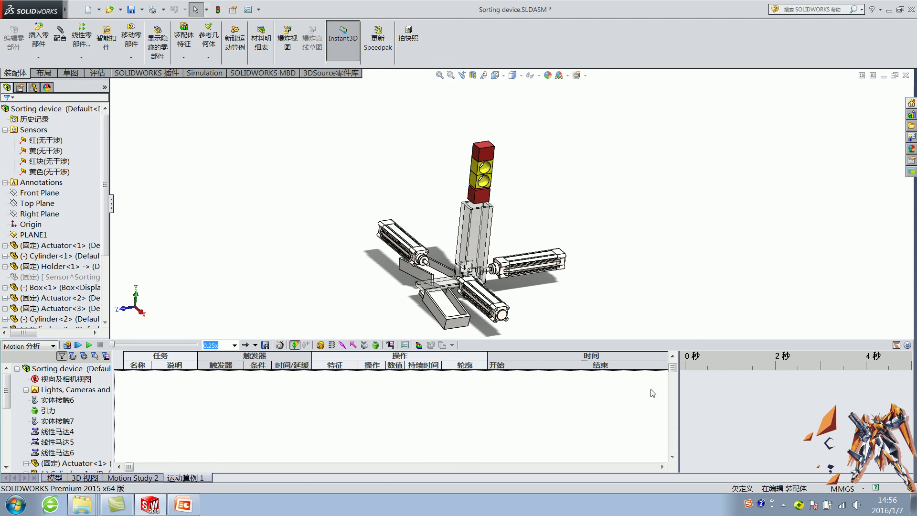
pyautogui.click(674, 368)
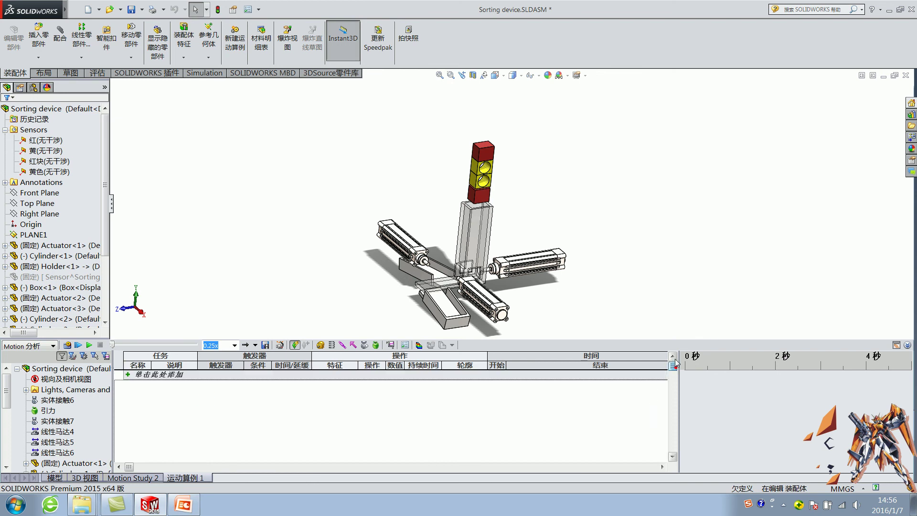
# Add a new event task named 红色推
pyautogui.click(163, 375)
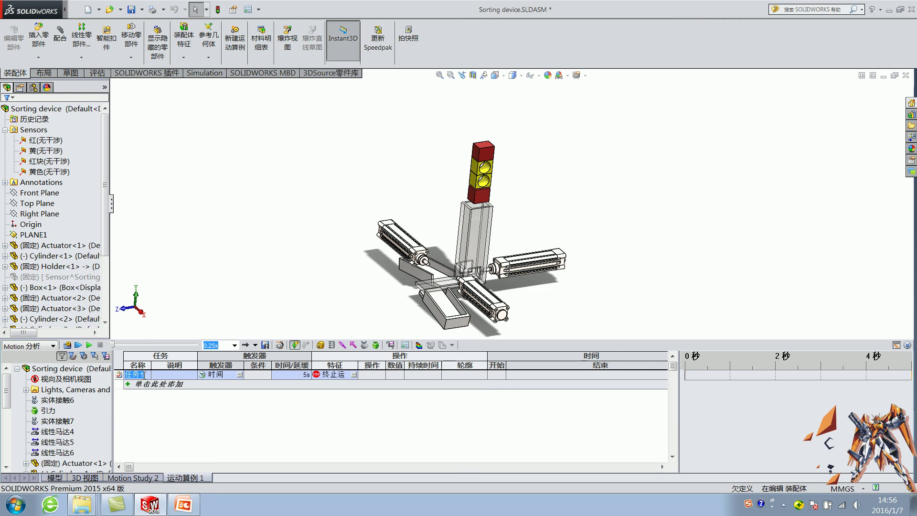
pyautogui.write('hong')
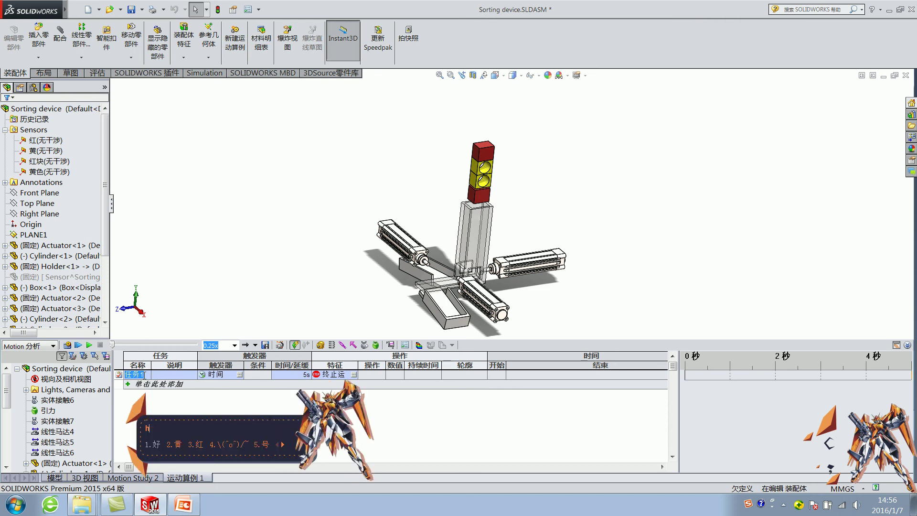
pyautogui.write('se')
pyautogui.press('space')
pyautogui.write('tuichu5')
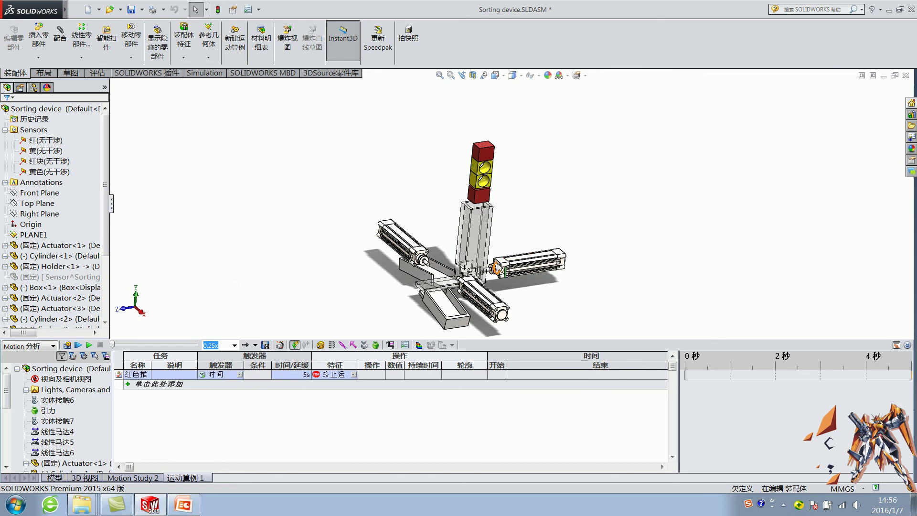
pyautogui.scroll(-5, 494, 258)
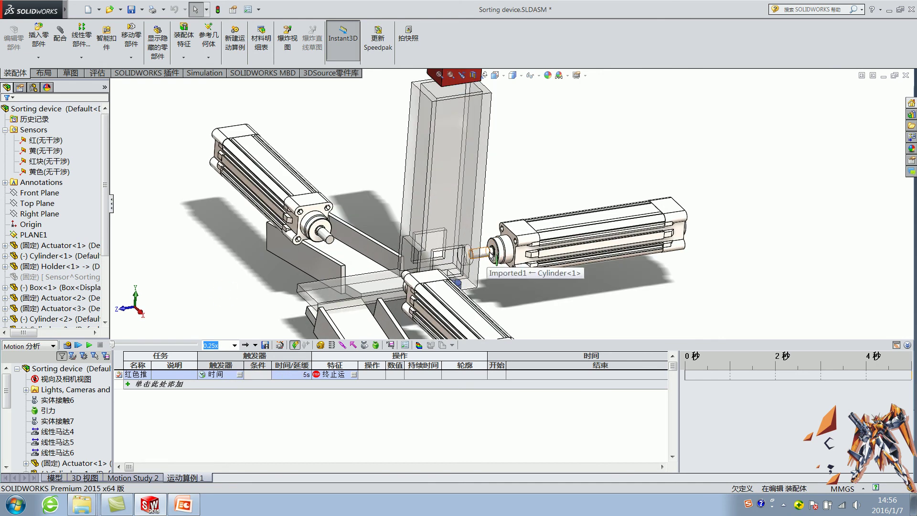
pyautogui.scroll(5, 501, 239)
pyautogui.scroll(-5, 501, 239)
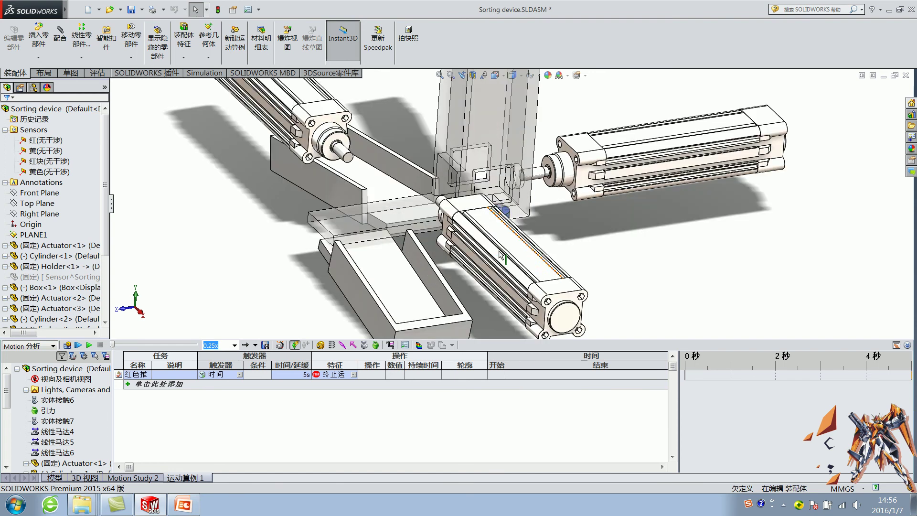
pyautogui.scroll(4, 511, 182)
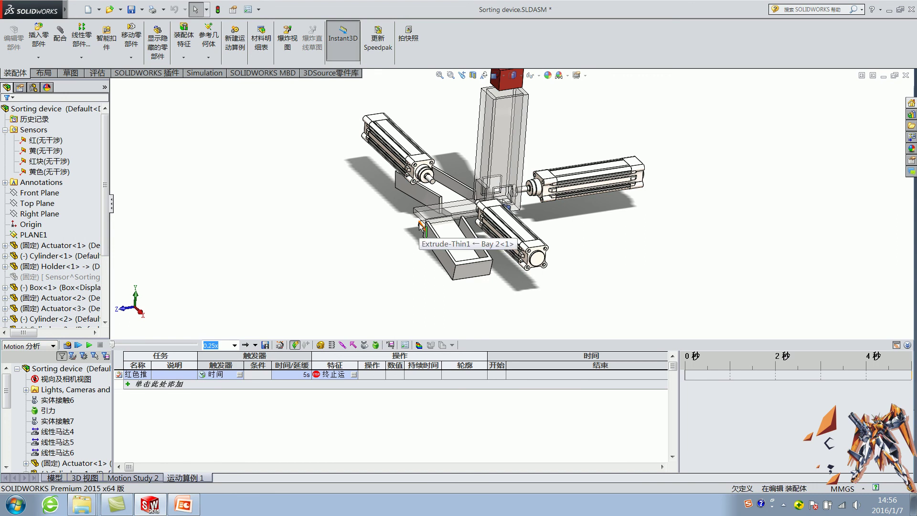
pyautogui.click(238, 375)
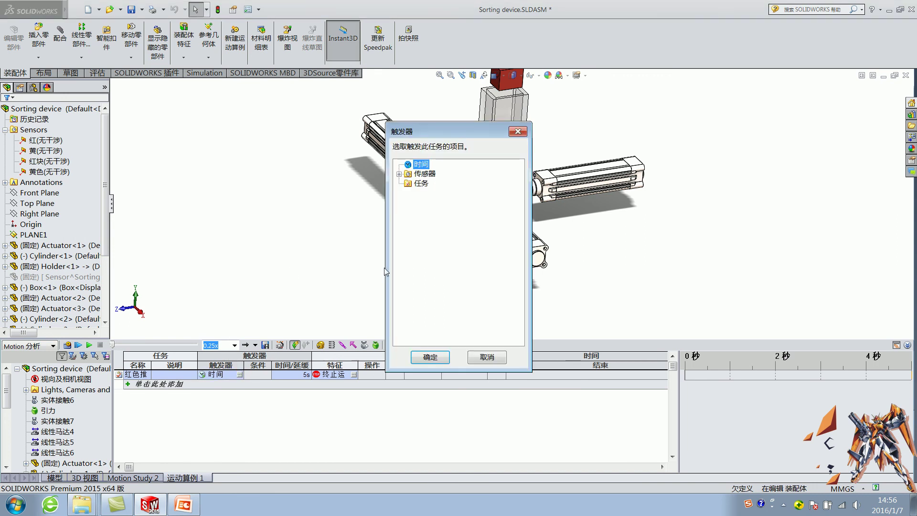
# Trigger 红色推 on the 红块 sensor's alert with a 0.1 s delay
pyautogui.moveTo(466, 129); pyautogui.dragTo(268, 112)
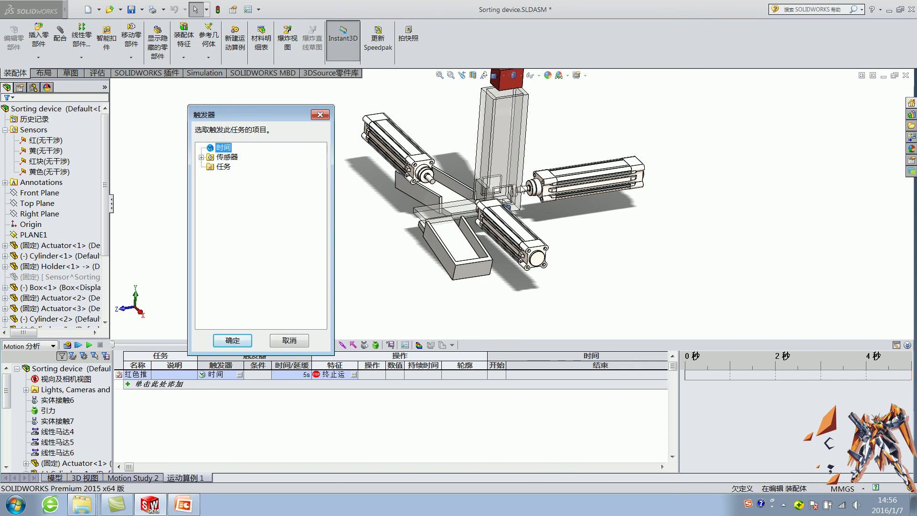
pyautogui.click(202, 157)
pyautogui.click(243, 186)
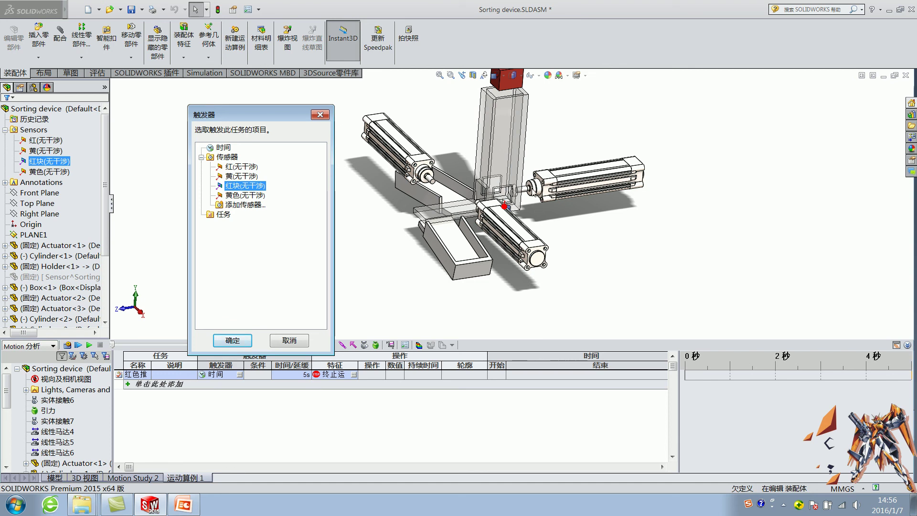
pyautogui.click(231, 339)
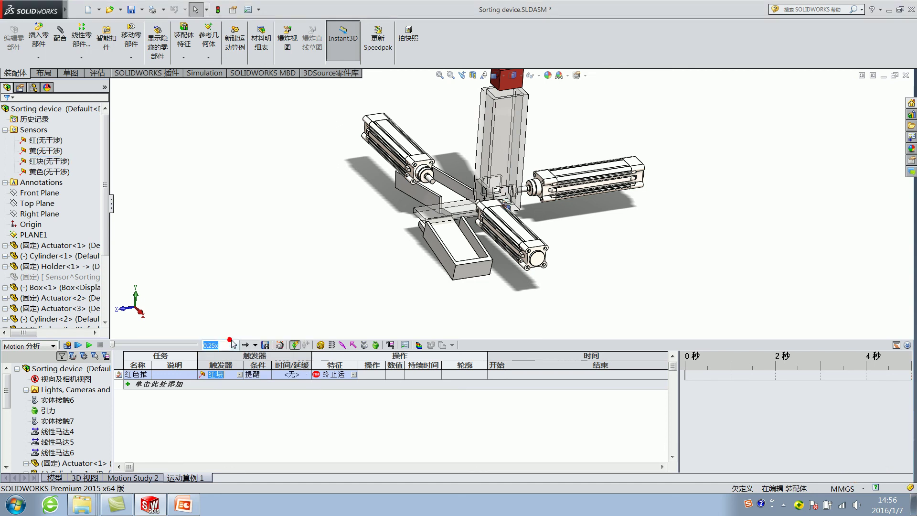
pyautogui.click(264, 374)
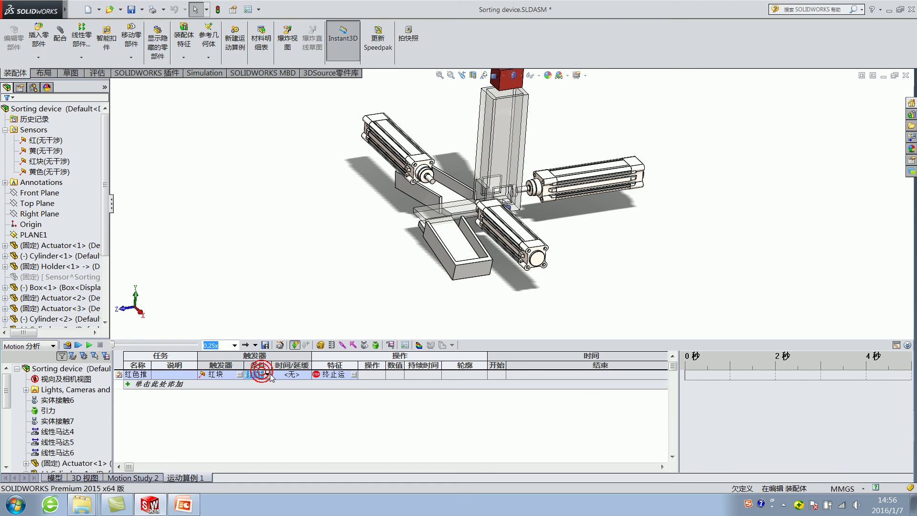
pyautogui.click(264, 385)
pyautogui.click(293, 375)
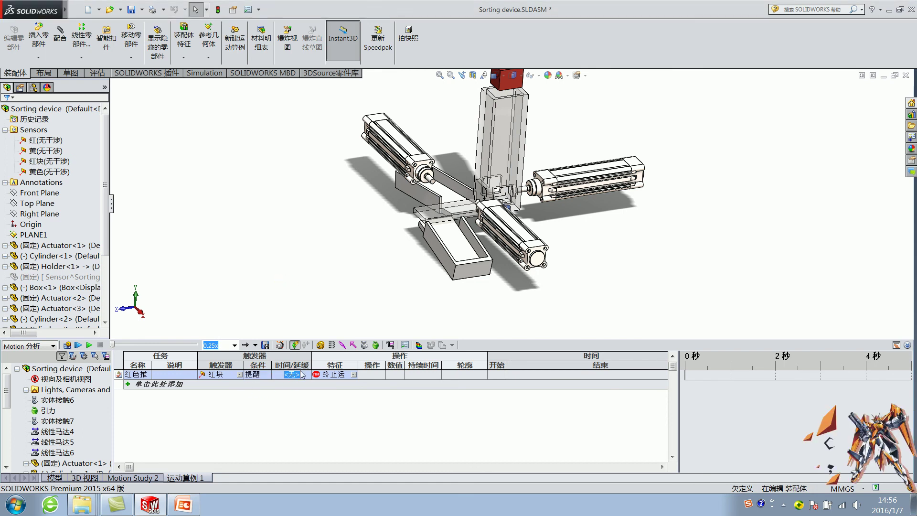
pyautogui.write('0')
pyautogui.click(306, 276)
pyautogui.scroll(-3, 523, 184)
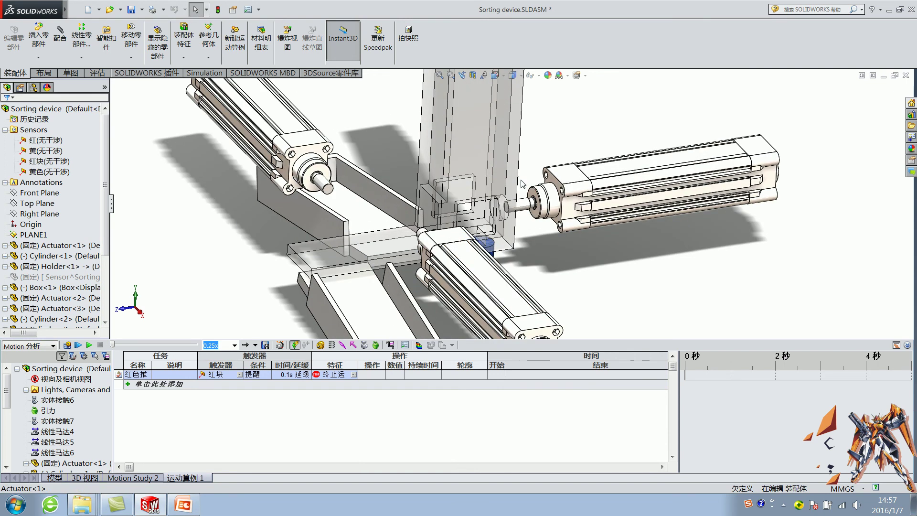
# Set the task's feature to 线性马达4 from the Motors list
pyautogui.click(354, 375)
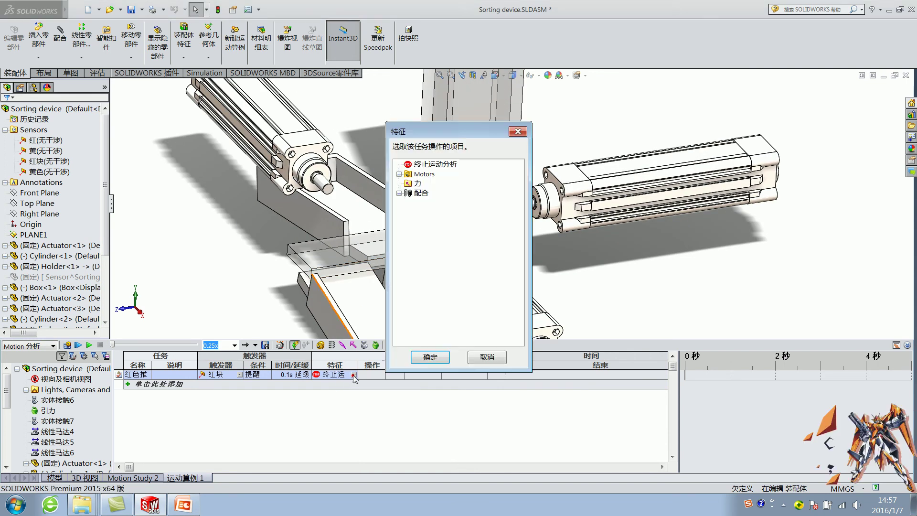
pyautogui.click(399, 174)
pyautogui.click(440, 185)
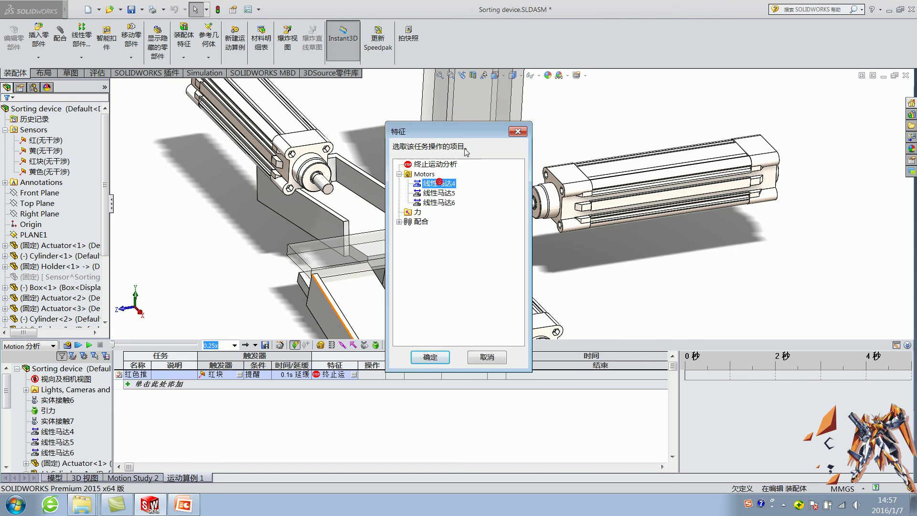
pyautogui.moveTo(430, 133); pyautogui.dragTo(272, 127)
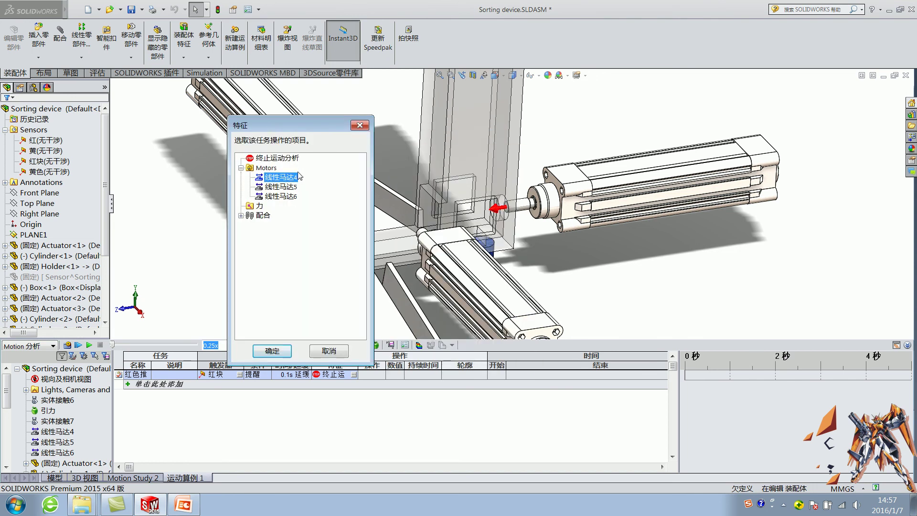
pyautogui.click(272, 351)
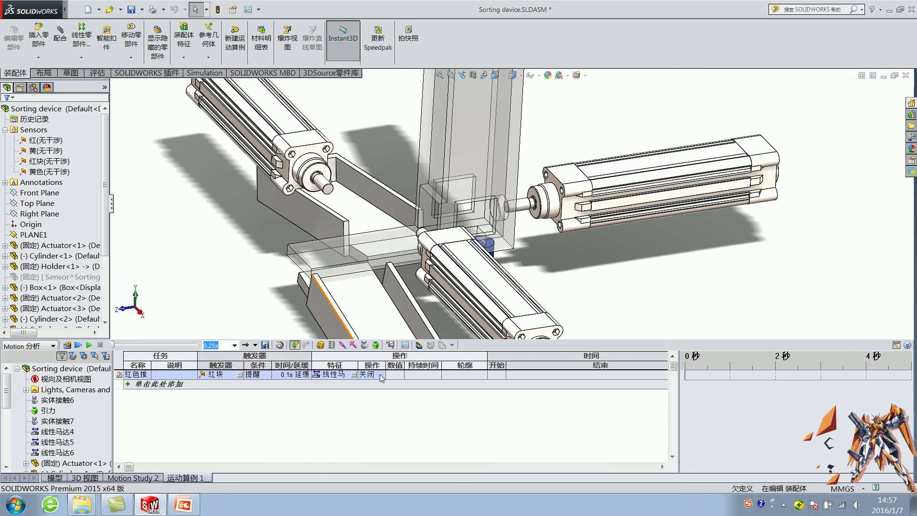
# Make the operation a 75 mm change over 1 s with the 谐波 profile
pyautogui.click(374, 377)
pyautogui.click(374, 376)
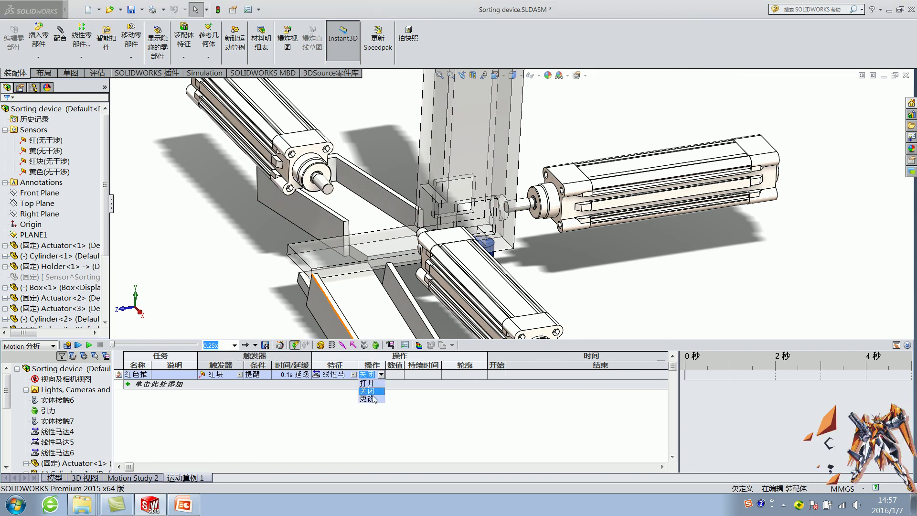
pyautogui.click(372, 397)
pyautogui.click(400, 375)
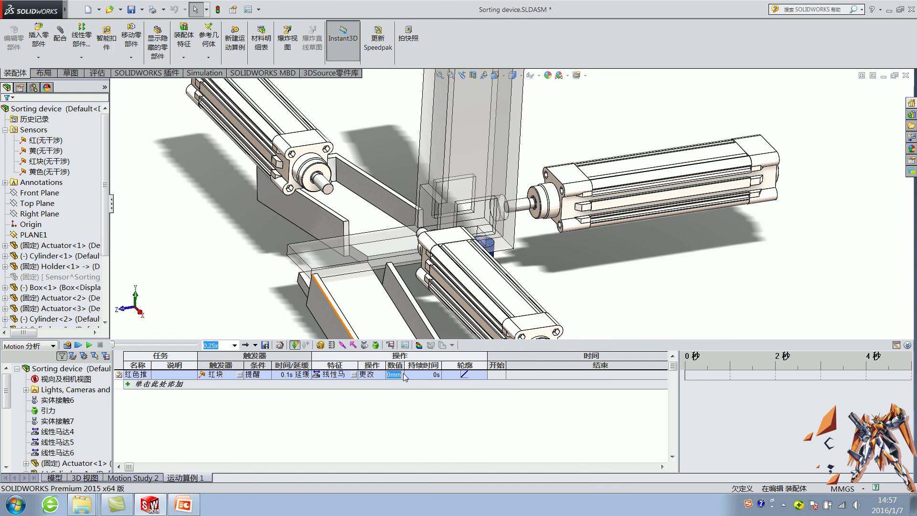
pyautogui.press('Return')
pyautogui.click(429, 375)
pyautogui.press('Return')
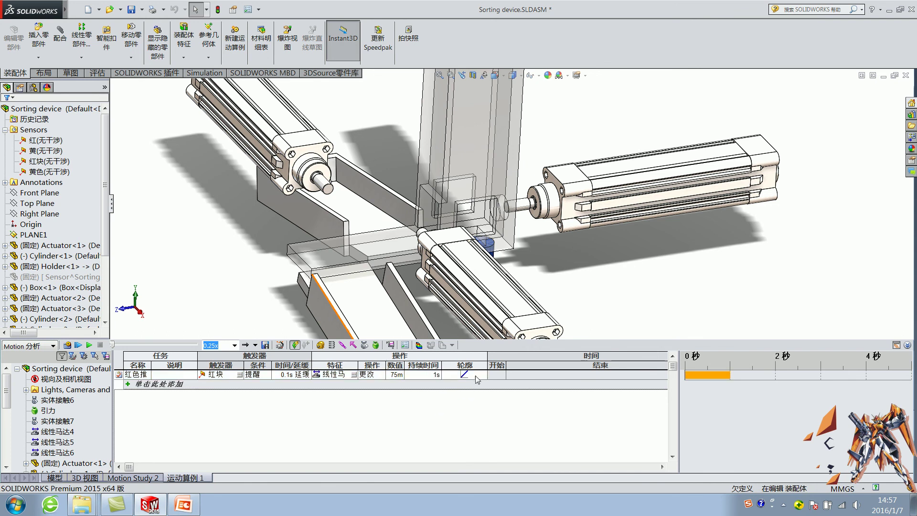
pyautogui.click(475, 376)
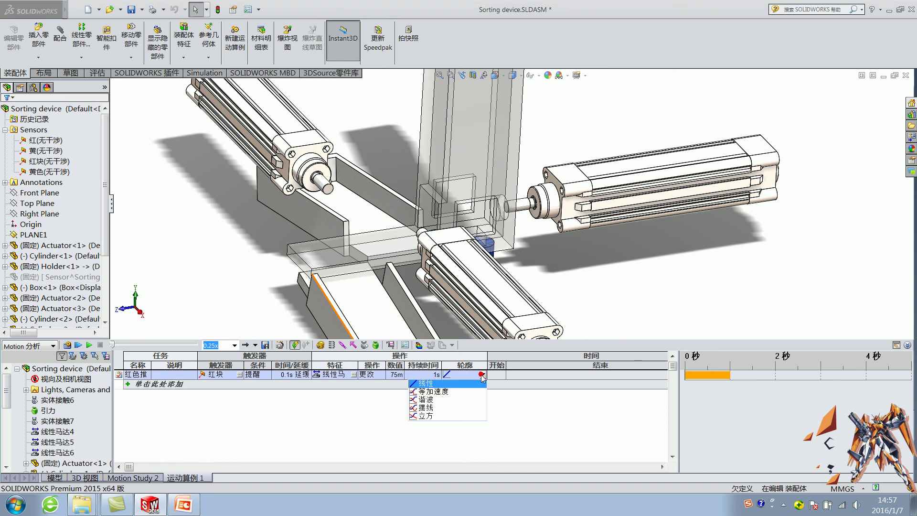
pyautogui.click(439, 399)
pyautogui.click(479, 432)
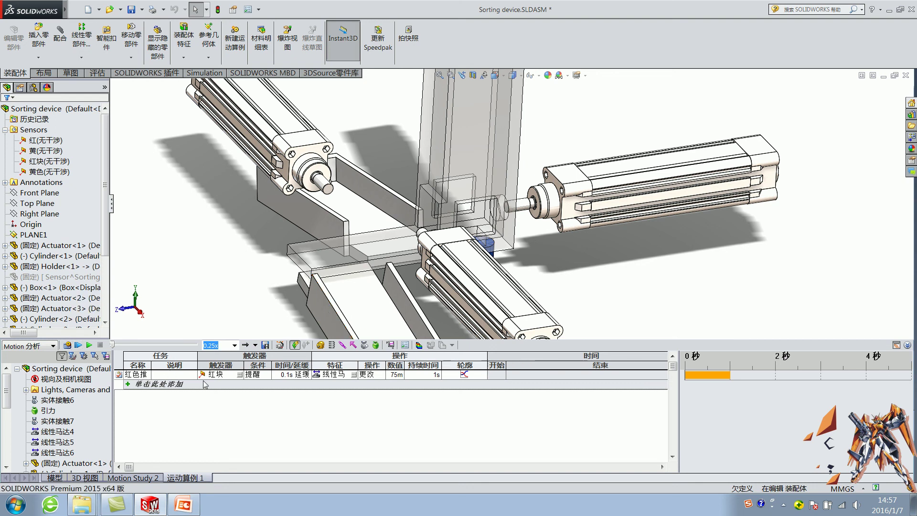
# Rename the task 红色推出 and recommit its 0.1 s delay and 1 s duration
pyautogui.doubleClick(141, 375)
pyautogui.write('出')
pyautogui.press('Return')
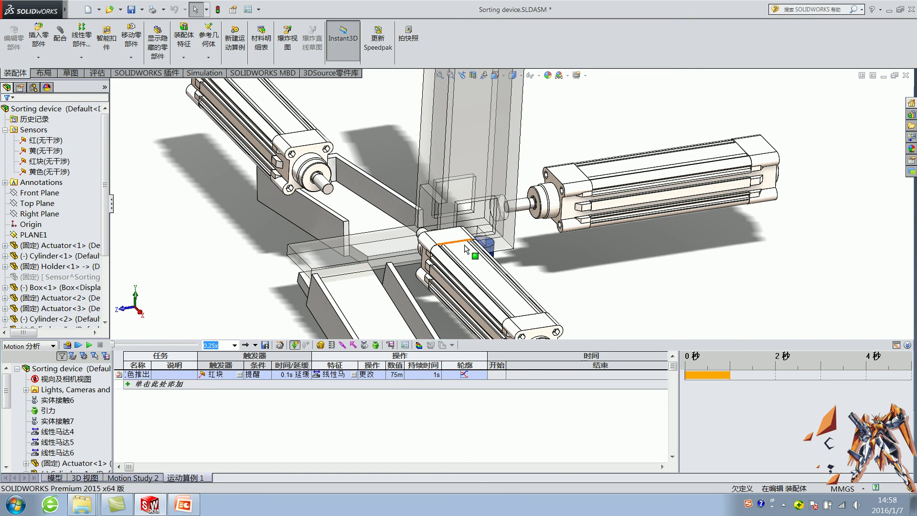
pyautogui.click(298, 375)
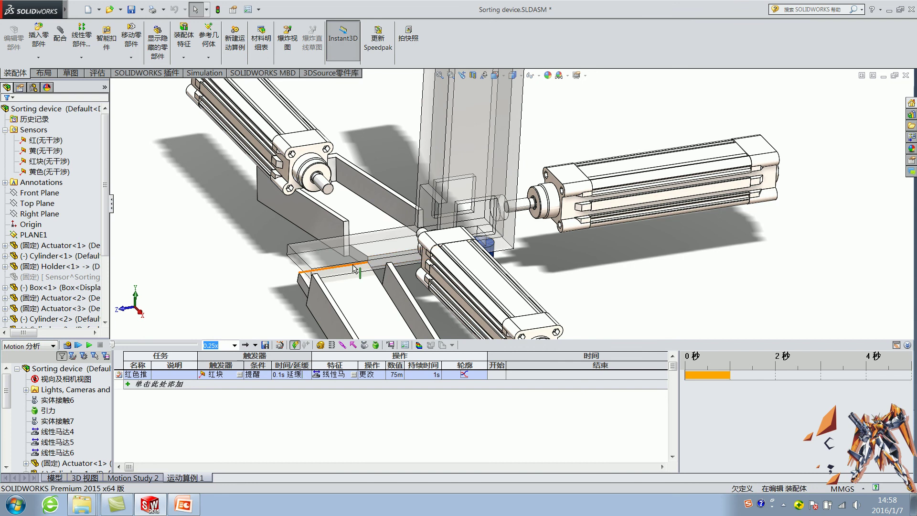
pyautogui.click(432, 377)
pyautogui.click(436, 394)
# Calculate the motion study, then stop and rewind it
pyautogui.click(67, 345)
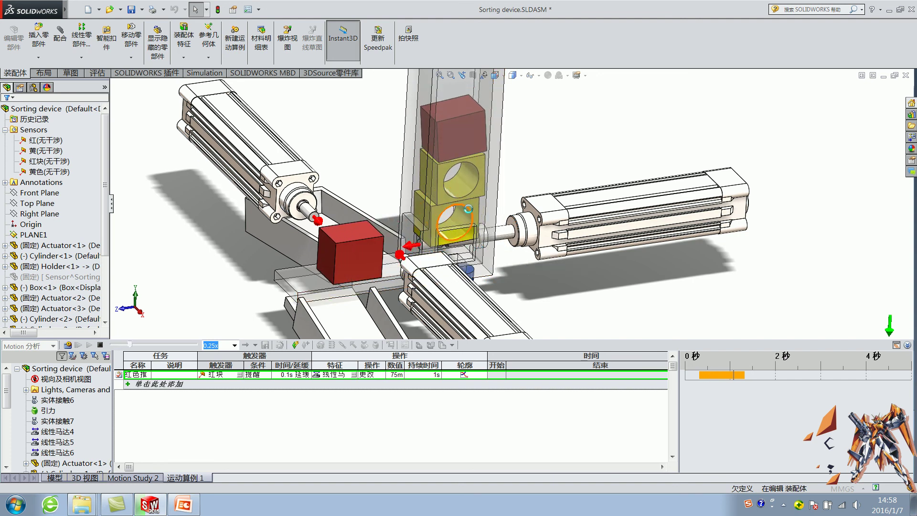
pyautogui.click(101, 345)
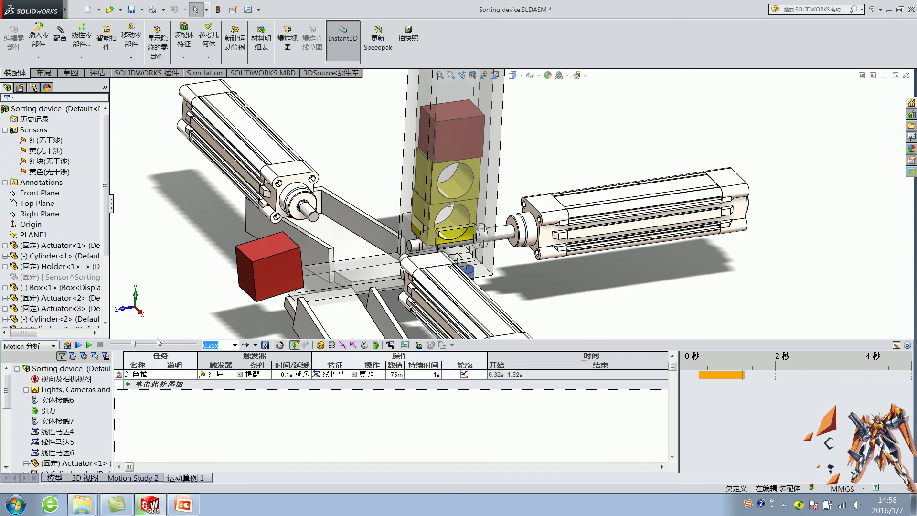
pyautogui.moveTo(133, 345); pyautogui.dragTo(112, 345)
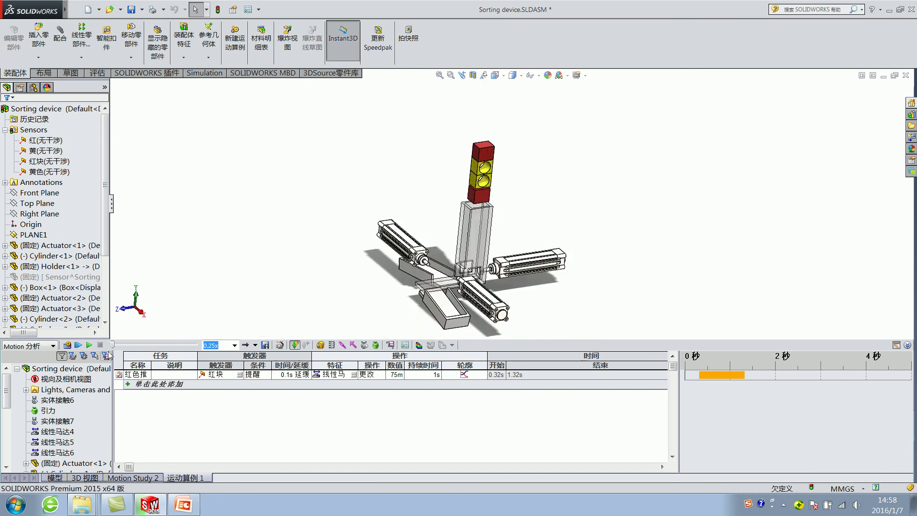
pyautogui.scroll(5, 482, 267)
pyautogui.scroll(-3, 475, 265)
pyautogui.scroll(-3, 475, 263)
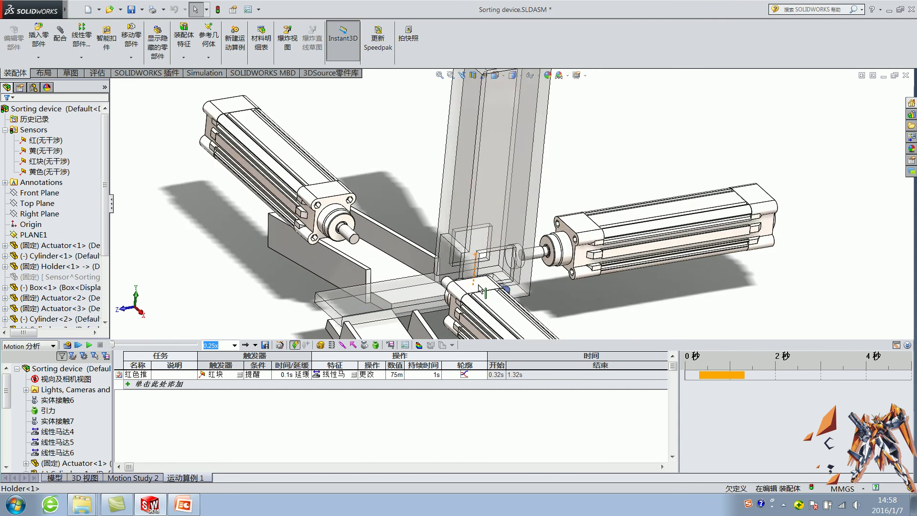
pyautogui.scroll(4, 477, 260)
# Orbit and zoom to inspect the chute and cylinder rod, then replay the study
pyautogui.moveTo(477, 260); pyautogui.dragTo(506, 251, button='middle')
pyautogui.scroll(-4, 512, 249)
pyautogui.scroll(-2, 511, 249)
pyautogui.scroll(-2, 512, 249)
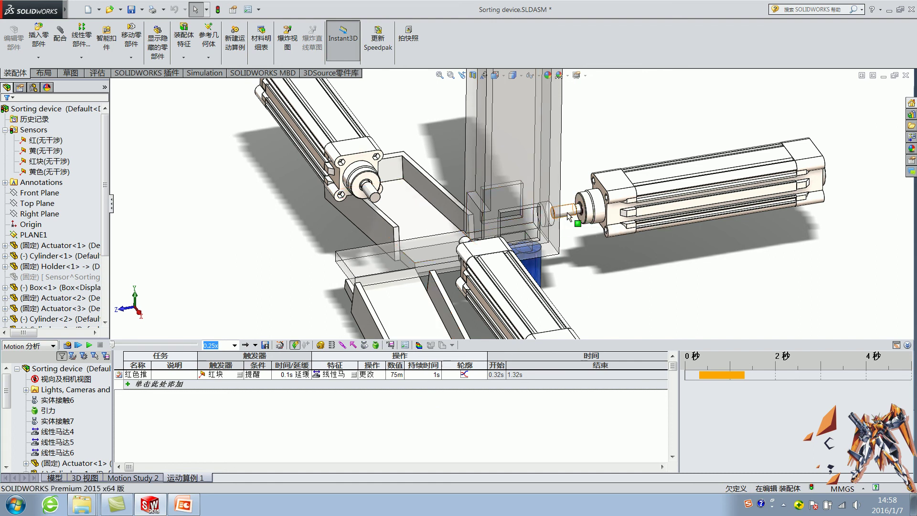
pyautogui.scroll(-2, 482, 254)
pyautogui.scroll(-2, 488, 257)
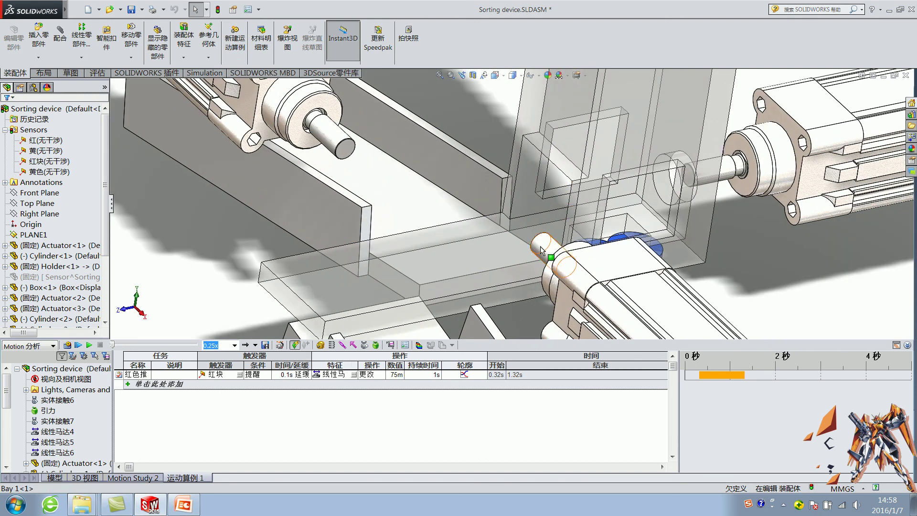
pyautogui.scroll(1, 544, 244)
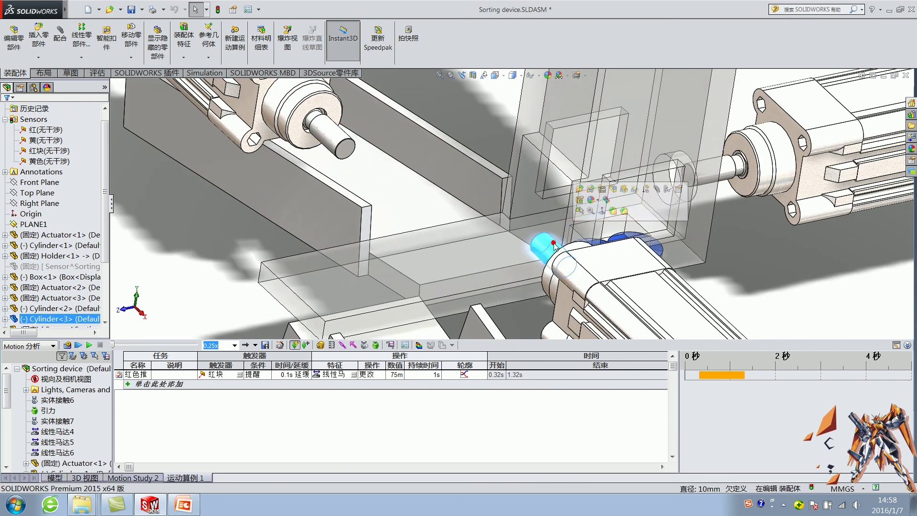
pyautogui.scroll(2, 530, 234)
pyautogui.click(485, 206)
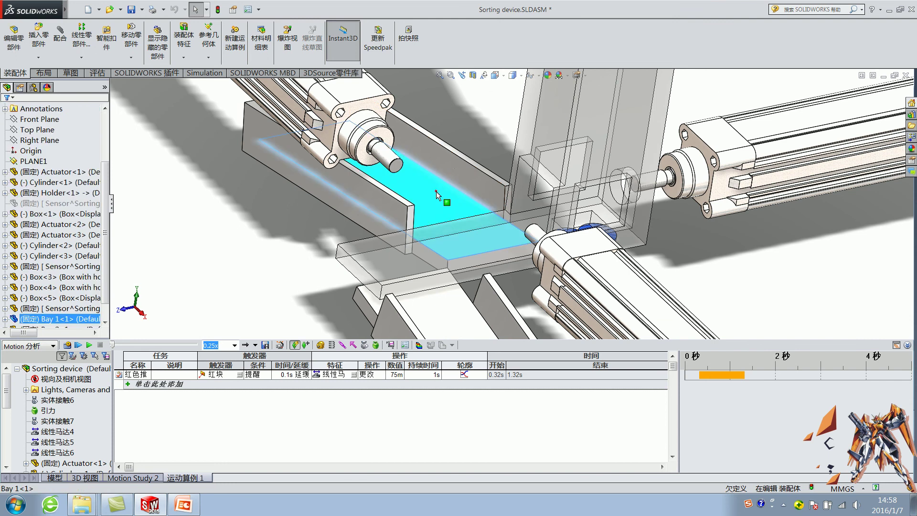
pyautogui.press('Escape')
pyautogui.click(530, 236)
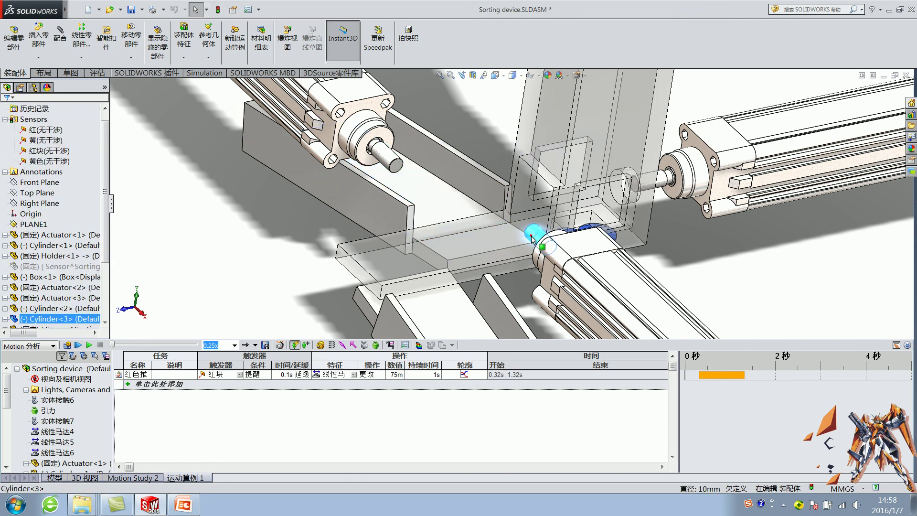
pyautogui.click(482, 118)
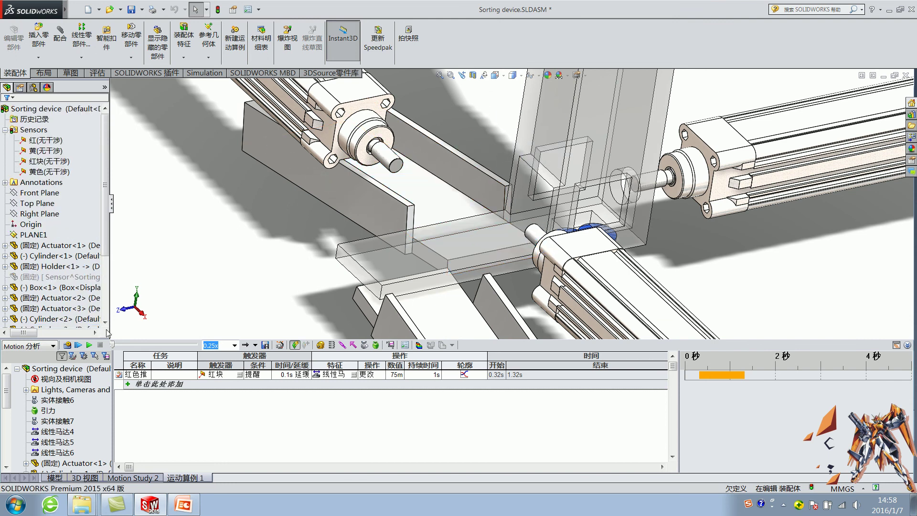
pyautogui.click(89, 345)
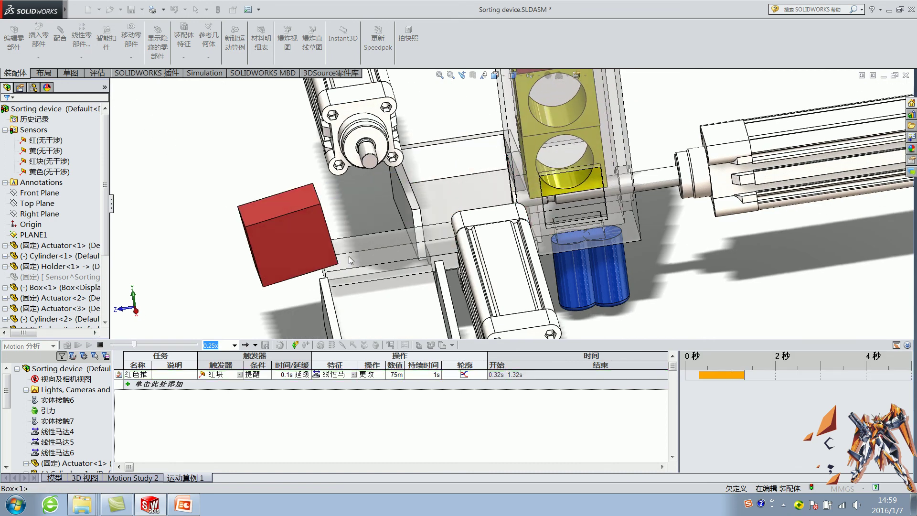
# Stop playback and rewind the study to the start
pyautogui.click(101, 345)
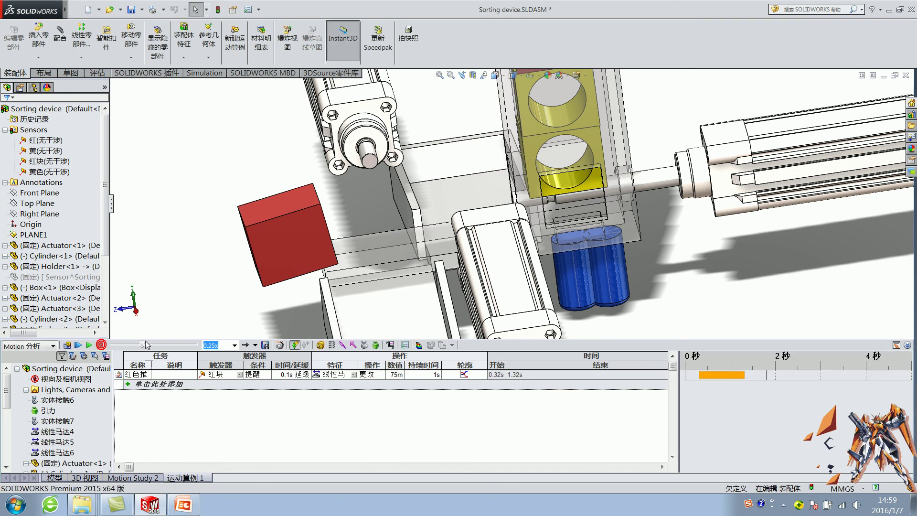
pyautogui.moveTo(142, 344); pyautogui.dragTo(111, 344)
pyautogui.click(43, 402)
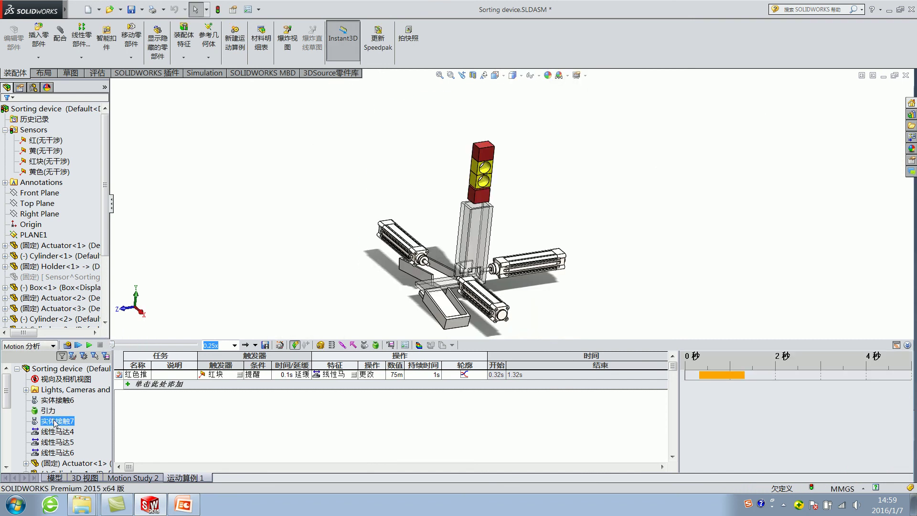
# Enable friction on the 实体接触6 steel-on-steel contact
pyautogui.click(54, 420)
pyautogui.click(56, 400)
pyautogui.rightClick(56, 400)
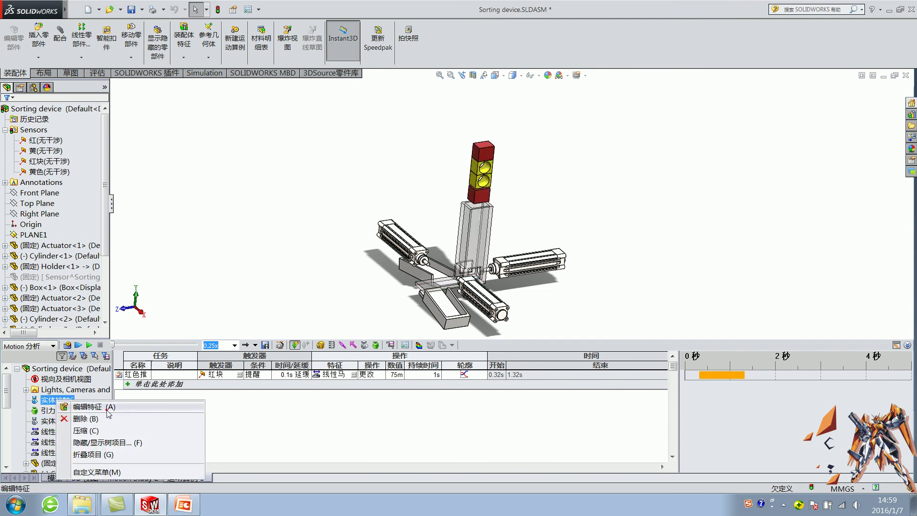
pyautogui.click(104, 407)
pyautogui.scroll(-1, 58, 230)
pyautogui.scroll(-2, 39, 267)
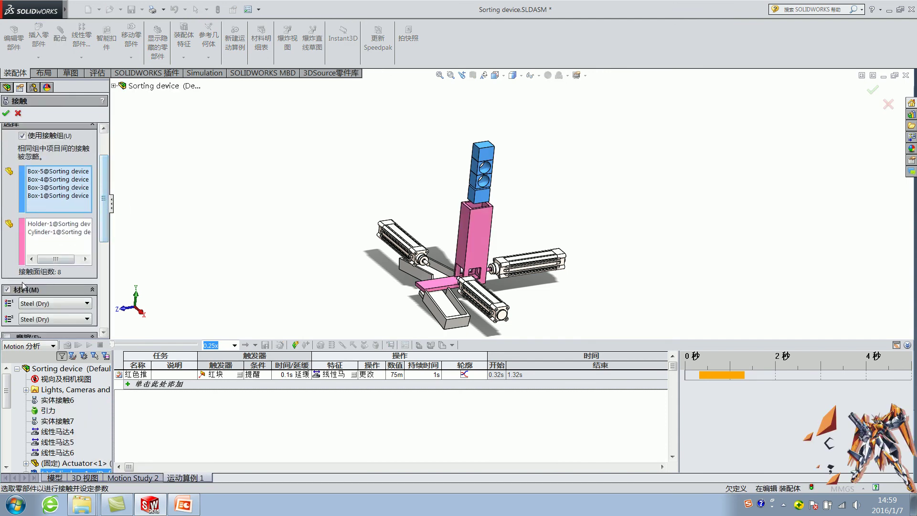
pyautogui.scroll(-2, 21, 304)
pyautogui.click(8, 223)
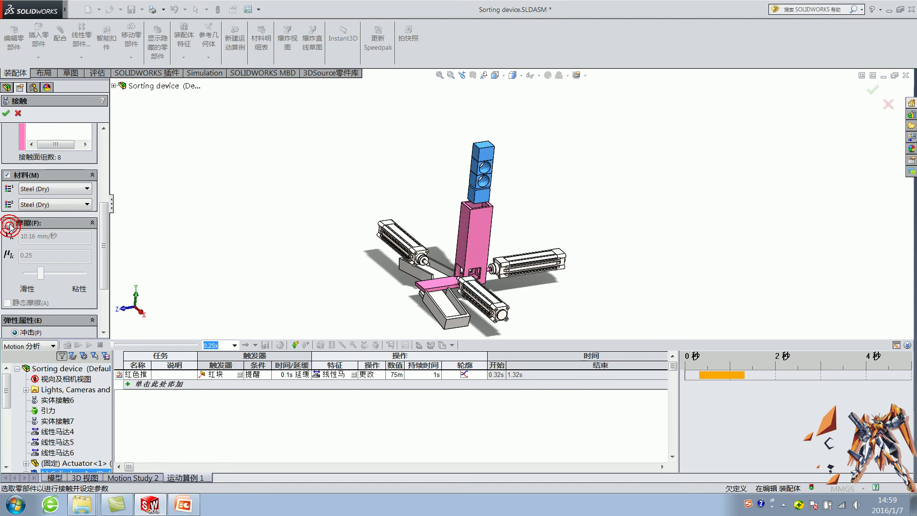
pyautogui.click(6, 114)
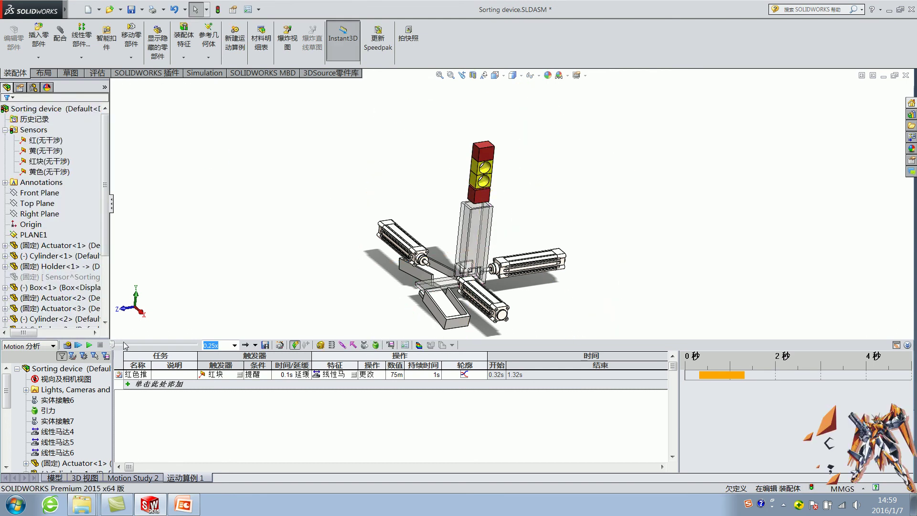
# Calculate the study and zoom in on the red box pushed toward the chute
pyautogui.click(68, 345)
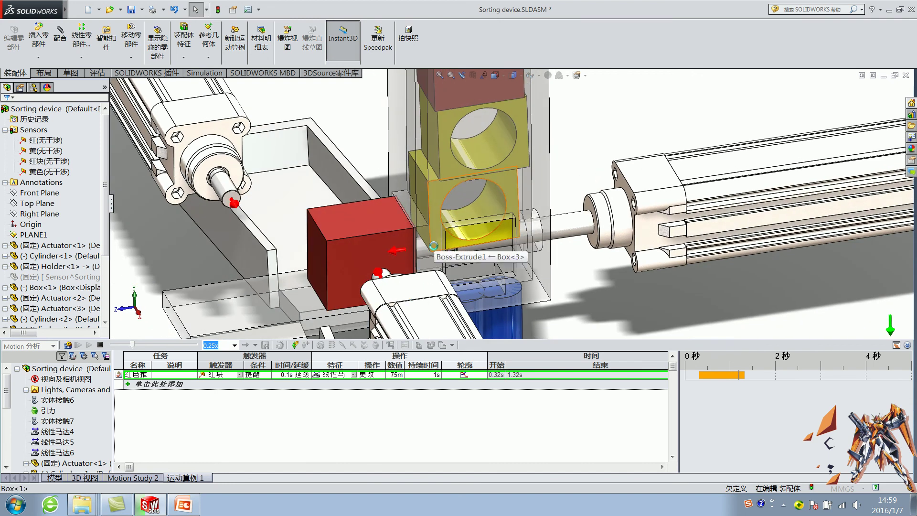
pyautogui.scroll(-1, 433, 246)
pyautogui.scroll(-1, 433, 246)
pyautogui.scroll(-1, 435, 248)
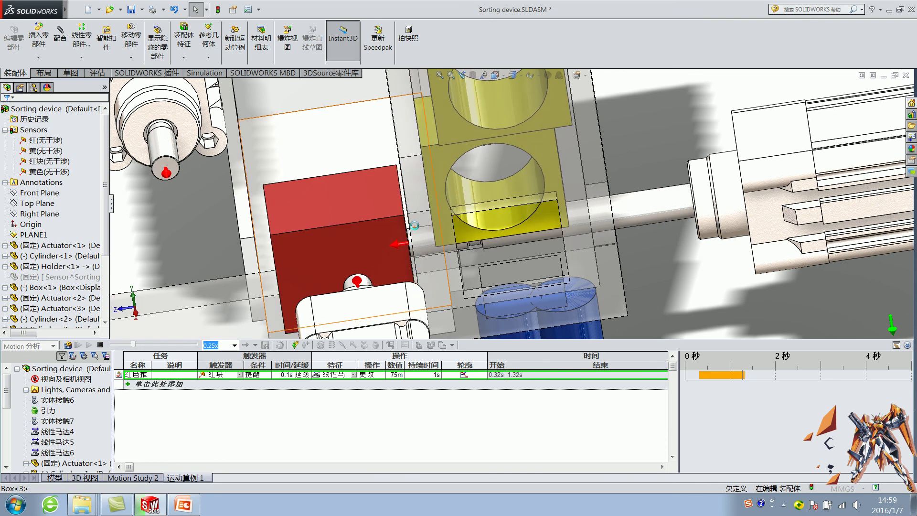
pyautogui.scroll(3, 415, 226)
pyautogui.scroll(2, 417, 268)
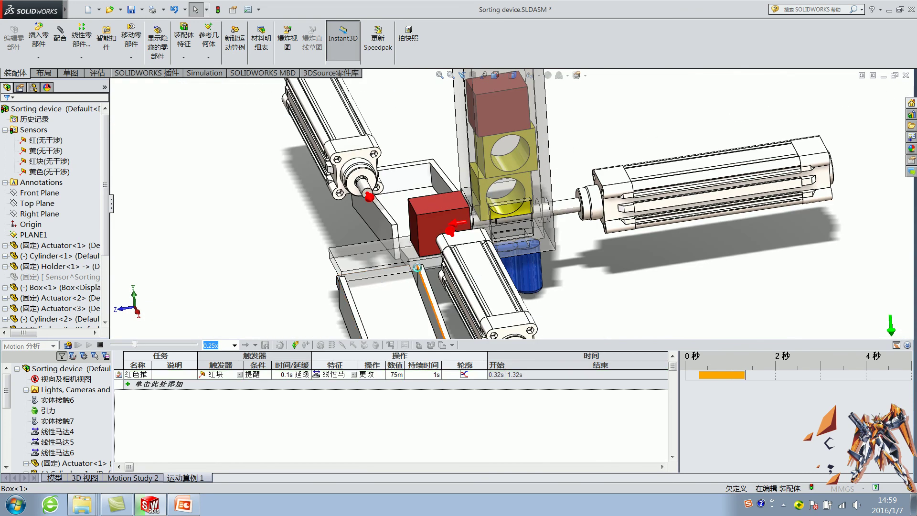
pyautogui.scroll(-1, 483, 262)
pyautogui.scroll(-3, 483, 263)
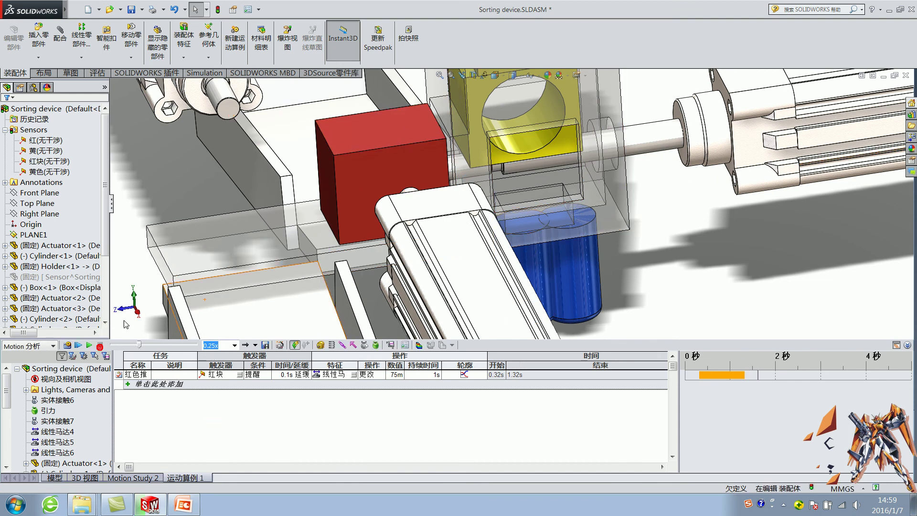
# Add a new event task and name it 马达收回红
pyautogui.click(162, 385)
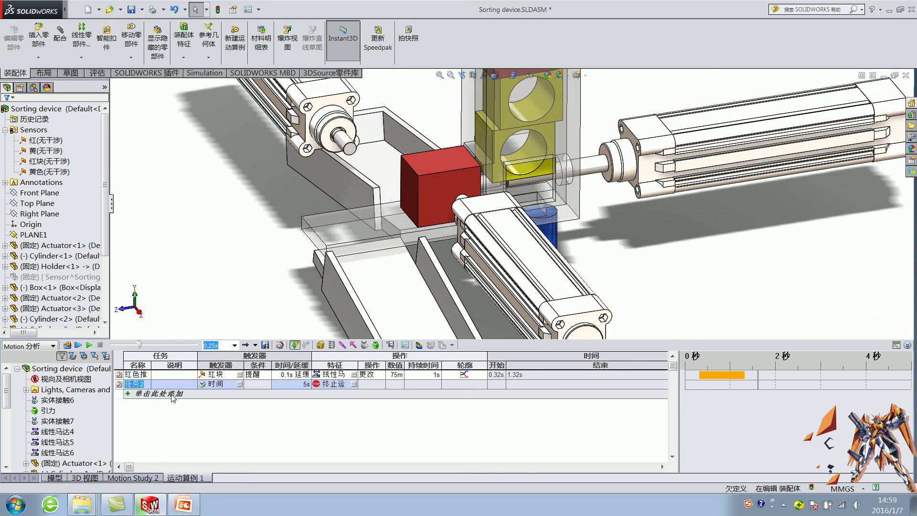
pyautogui.doubleClick(147, 384)
pyautogui.write('madai')
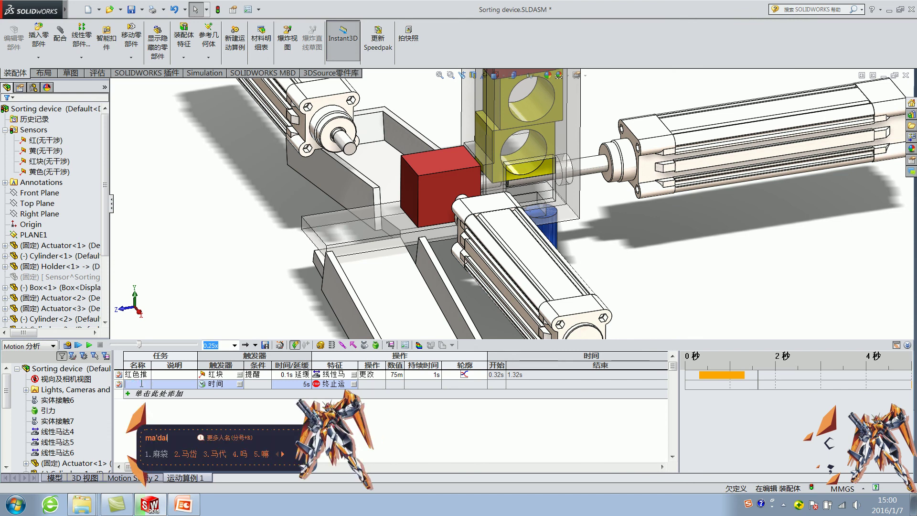
pyautogui.write('马')
pyautogui.write('ma')
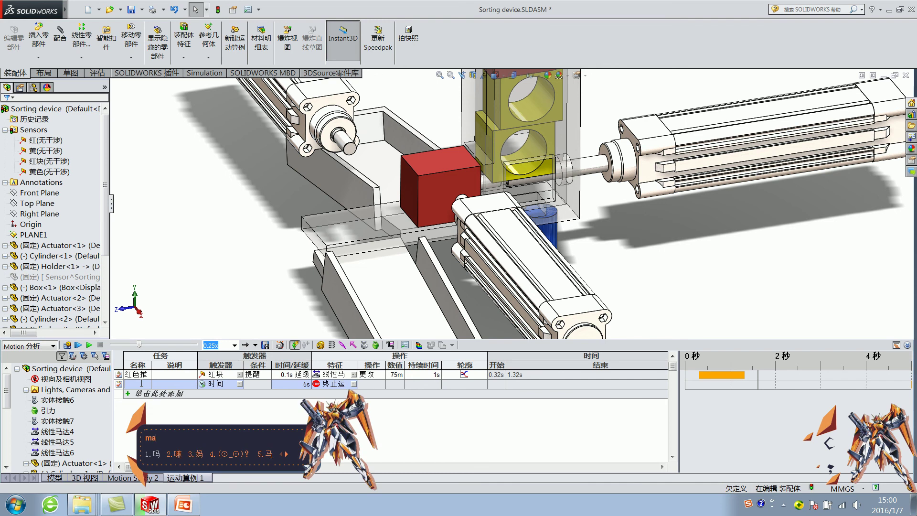
pyautogui.write('da')
pyautogui.press('space')
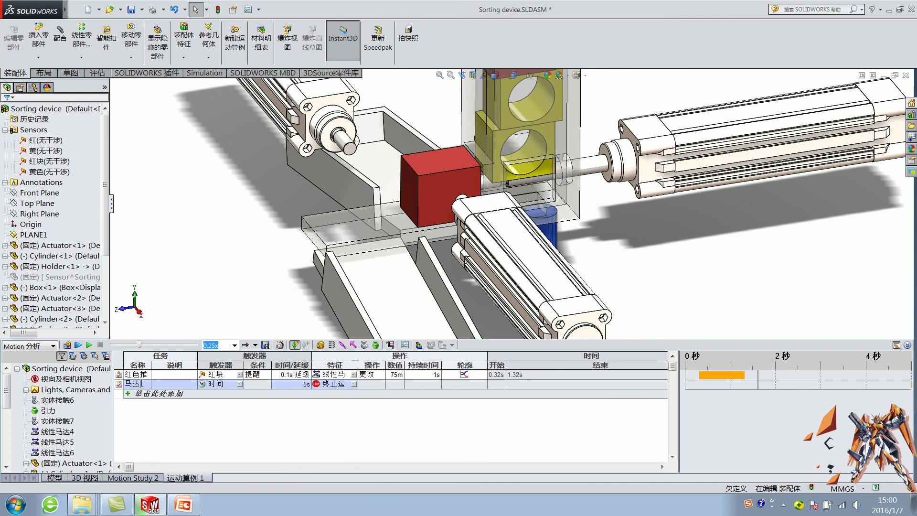
pyautogui.write('shouhui')
pyautogui.press('space')
pyautogui.write('hong')
pyautogui.press('space')
pyautogui.press('Return')
# Trigger the new task when the 红色推出 task ends
pyautogui.click(239, 384)
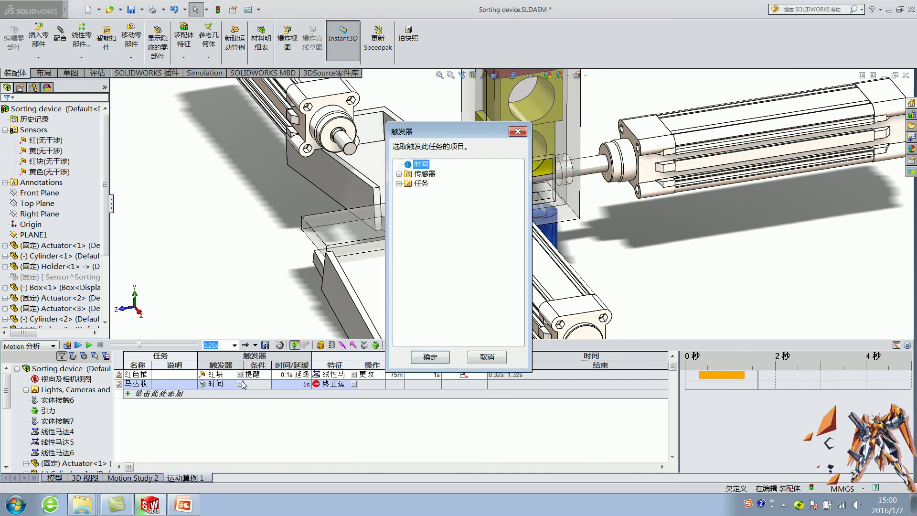
pyautogui.click(399, 183)
pyautogui.click(437, 194)
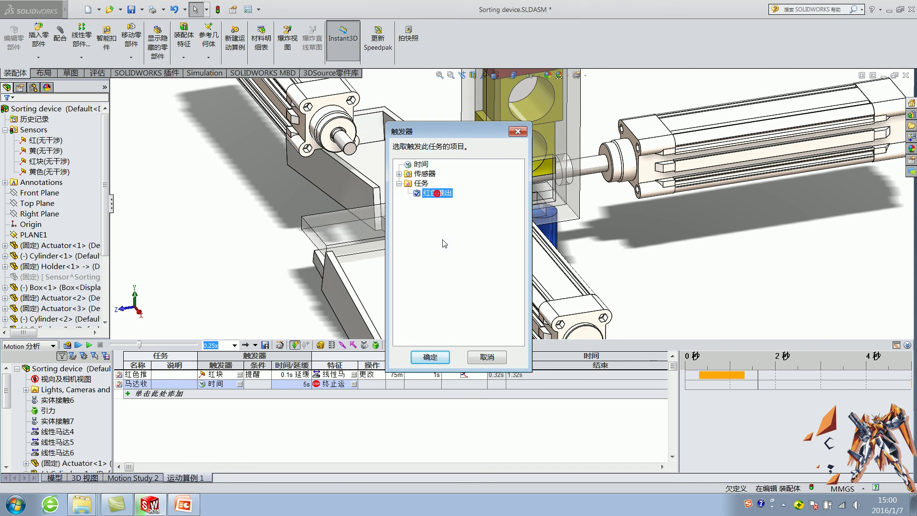
pyautogui.click(430, 357)
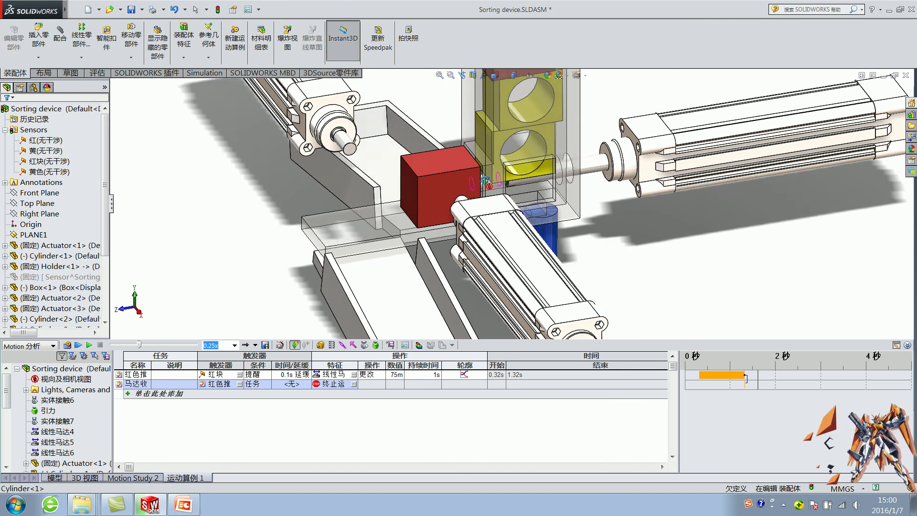
pyautogui.scroll(-2, 470, 192)
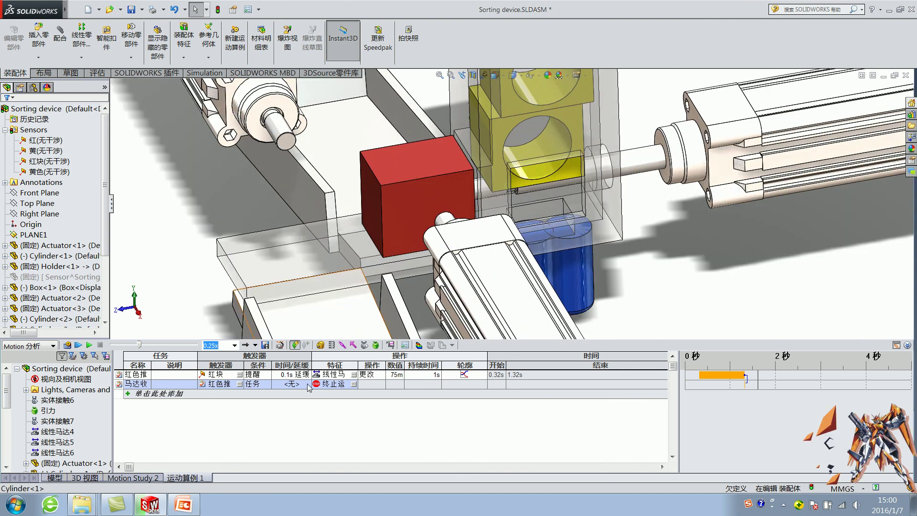
pyautogui.click(266, 386)
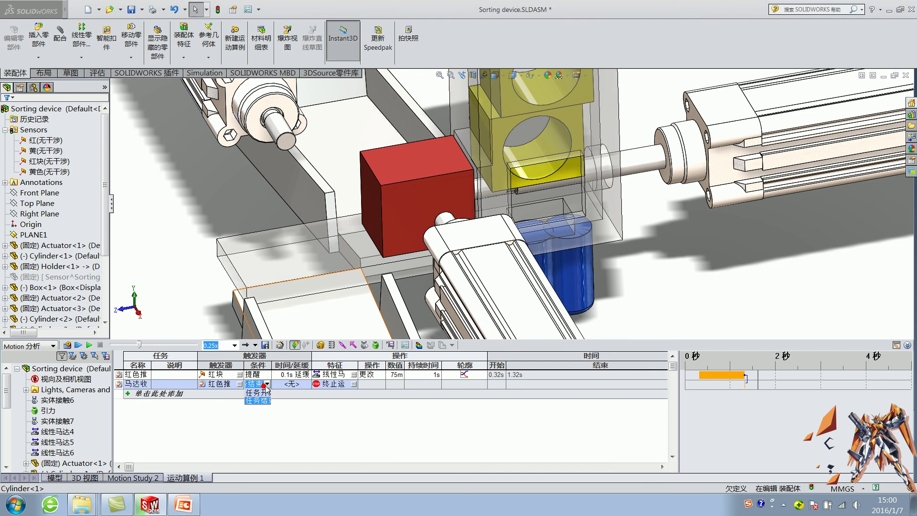
pyautogui.click(264, 405)
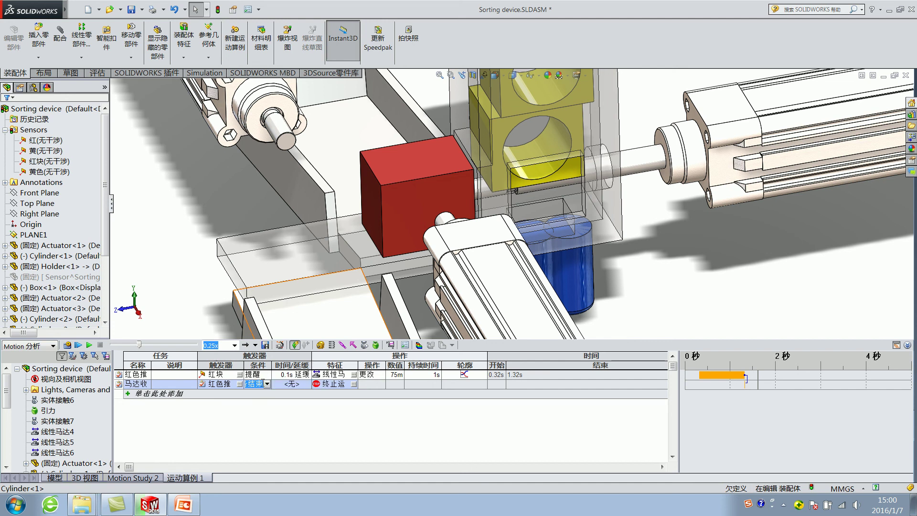
# Make the task move 线性马达4 by -75mm over 0.2s with a harmonic profile
pyautogui.click(354, 383)
pyautogui.doubleClick(407, 175)
pyautogui.click(438, 184)
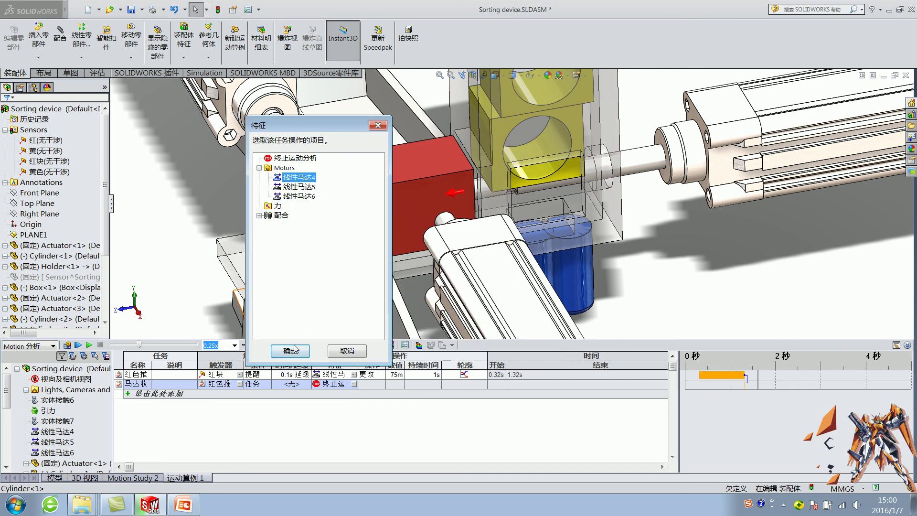
pyautogui.click(430, 357)
pyautogui.click(381, 386)
pyautogui.click(368, 403)
pyautogui.write('-75')
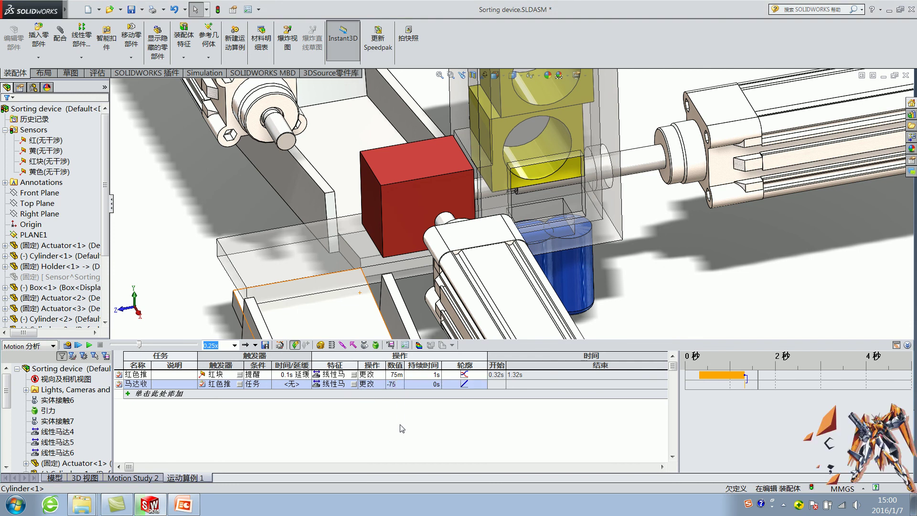
pyautogui.click(402, 429)
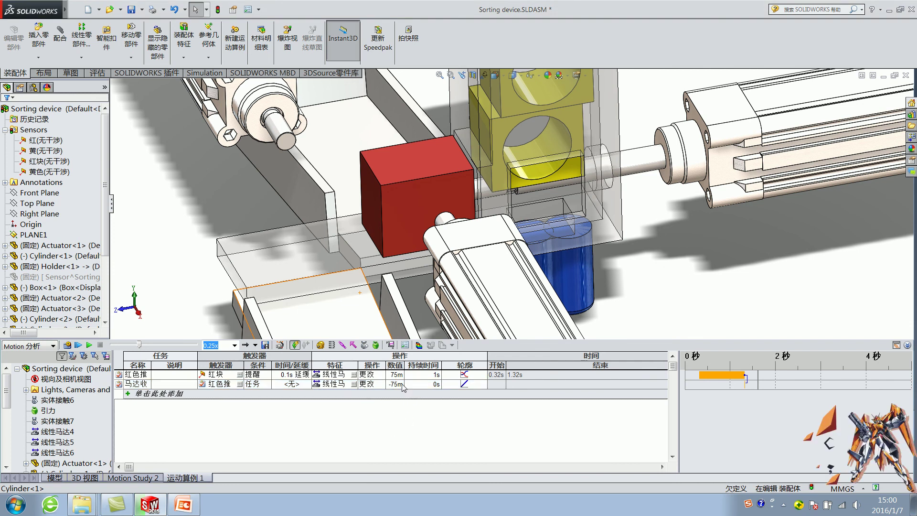
pyautogui.moveTo(405, 368); pyautogui.dragTo(409, 368)
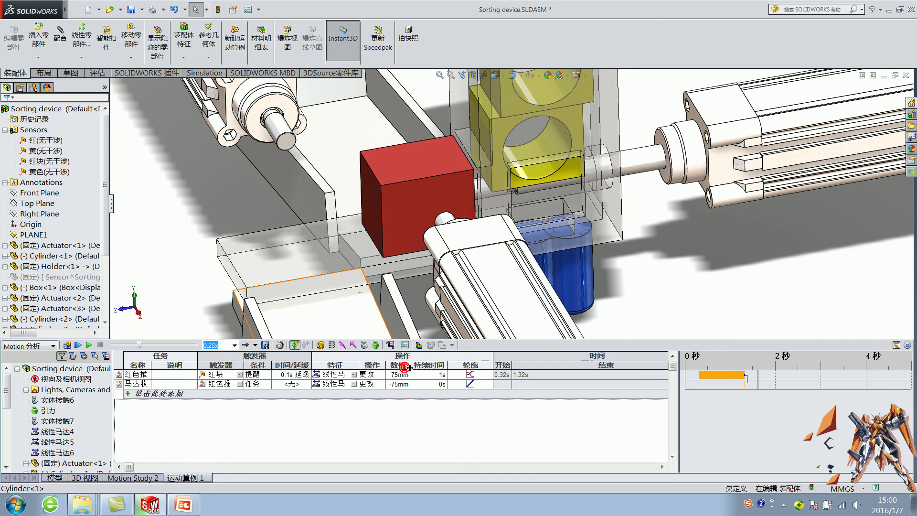
pyautogui.click(441, 385)
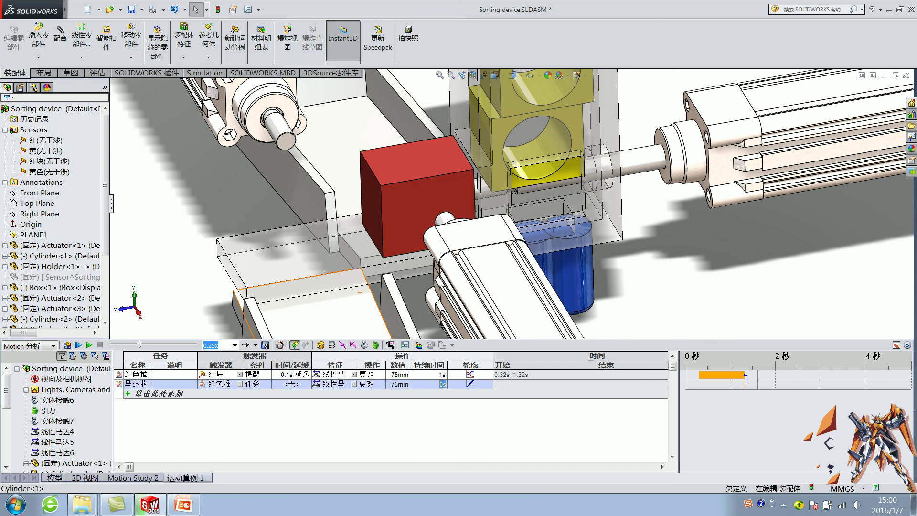
pyautogui.write('0.2')
pyautogui.click(471, 384)
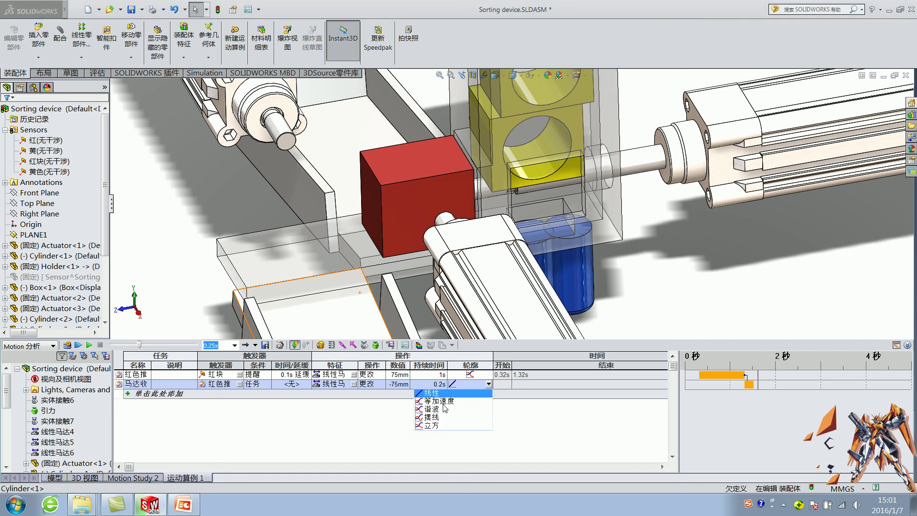
pyautogui.click(441, 410)
pyautogui.click(432, 426)
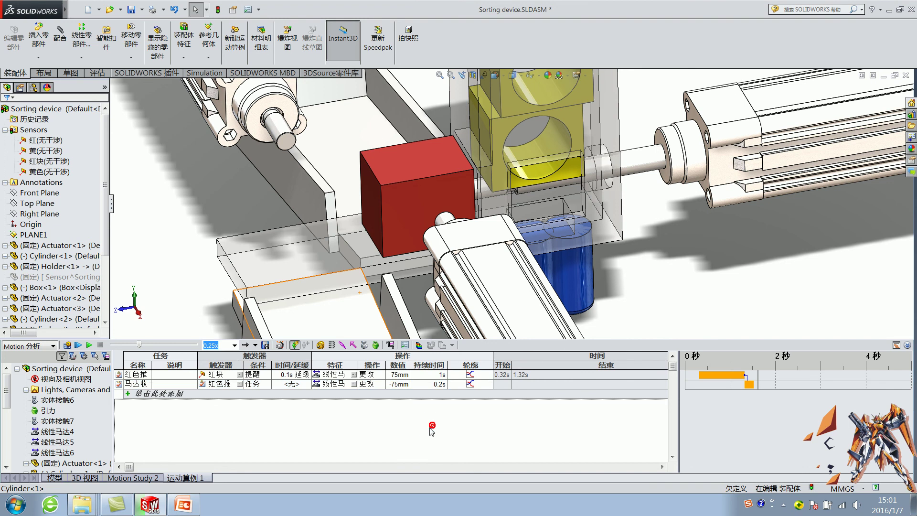
pyautogui.click(159, 394)
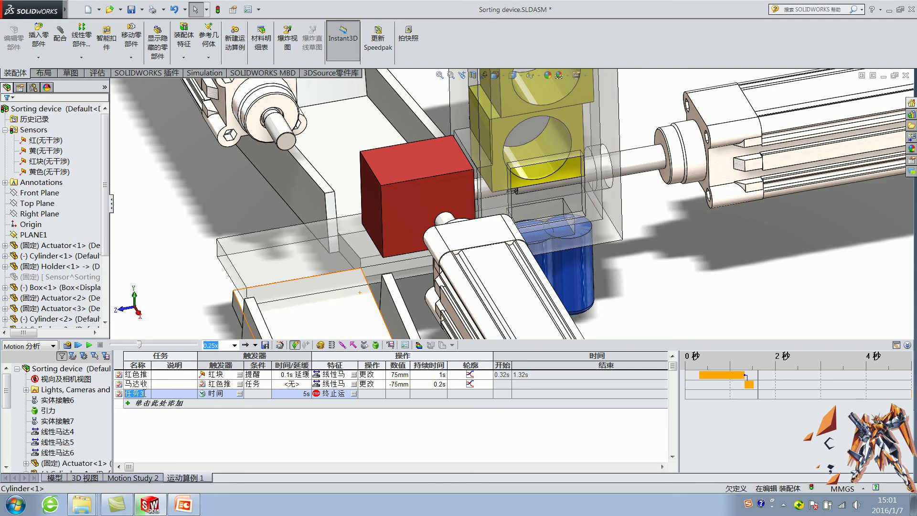
# Name the third task 红色筛选
pyautogui.write('hongse')
pyautogui.press('space')
pyautogui.write('s')
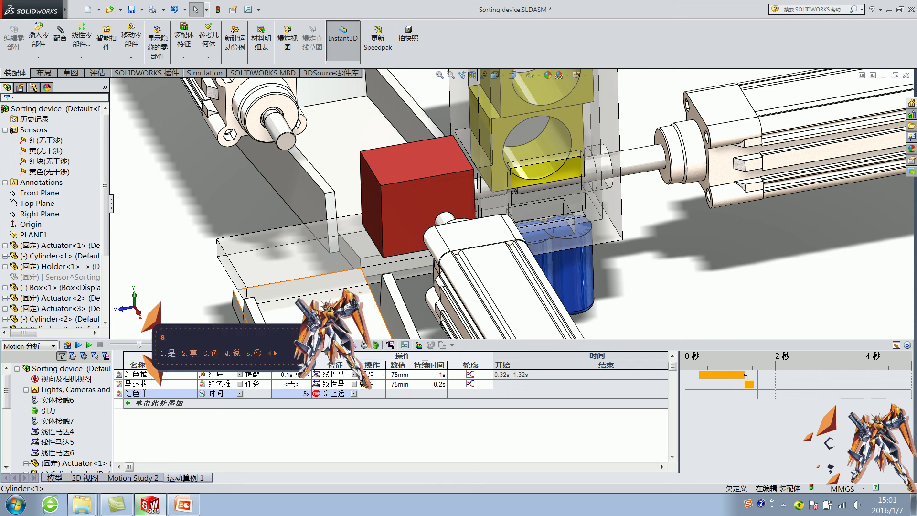
pyautogui.write("han'xuan")
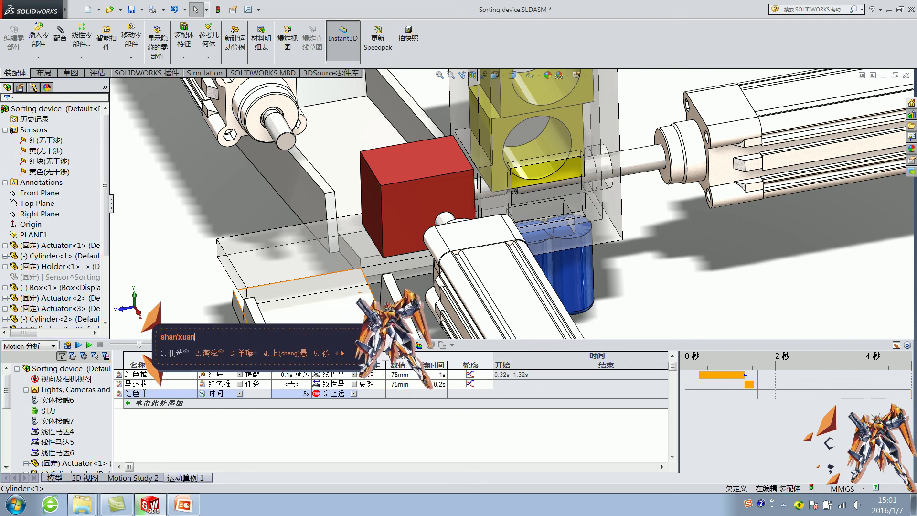
pyautogui.press('BackSpace')
pyautogui.press('BackSpace')
pyautogui.press('BackSpace')
pyautogui.press('BackSpace')
pyautogui.press('BackSpace')
pyautogui.write('i')
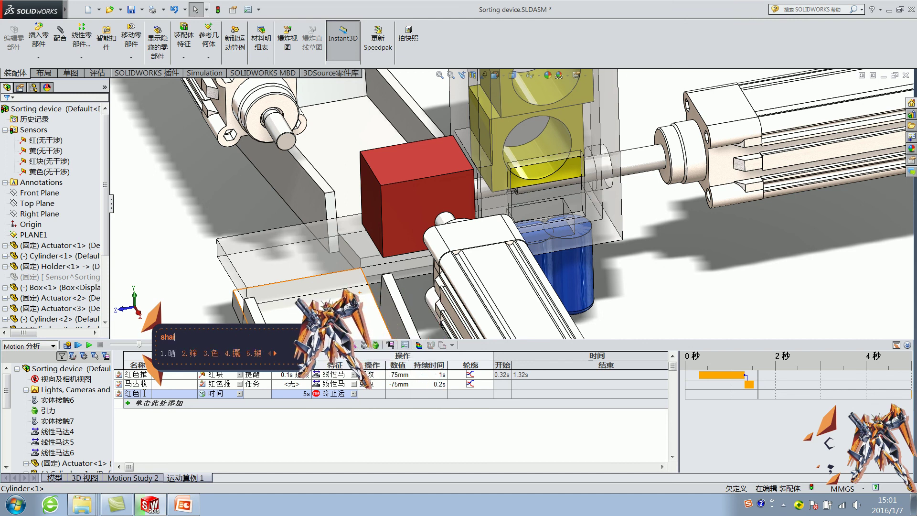
pyautogui.write('2')
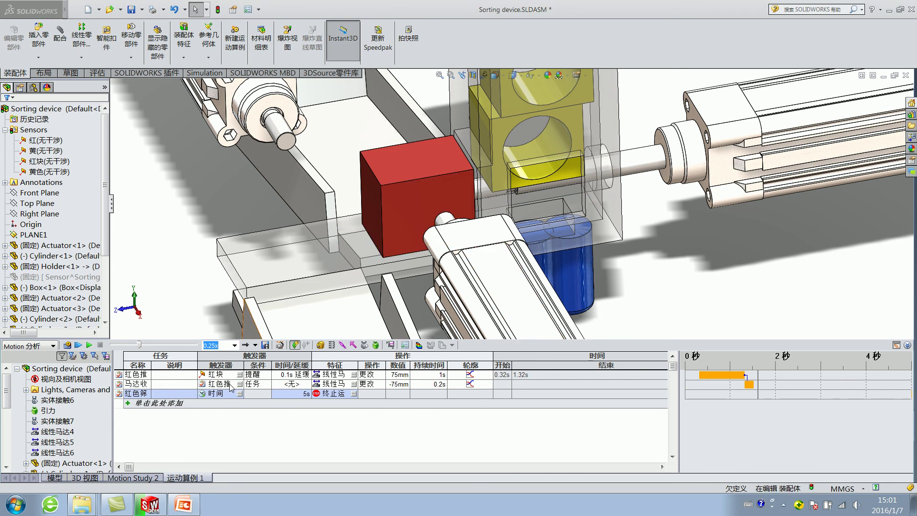
# Set the third task's trigger to the 红色推出 task
pyautogui.click(222, 393)
pyautogui.click(240, 393)
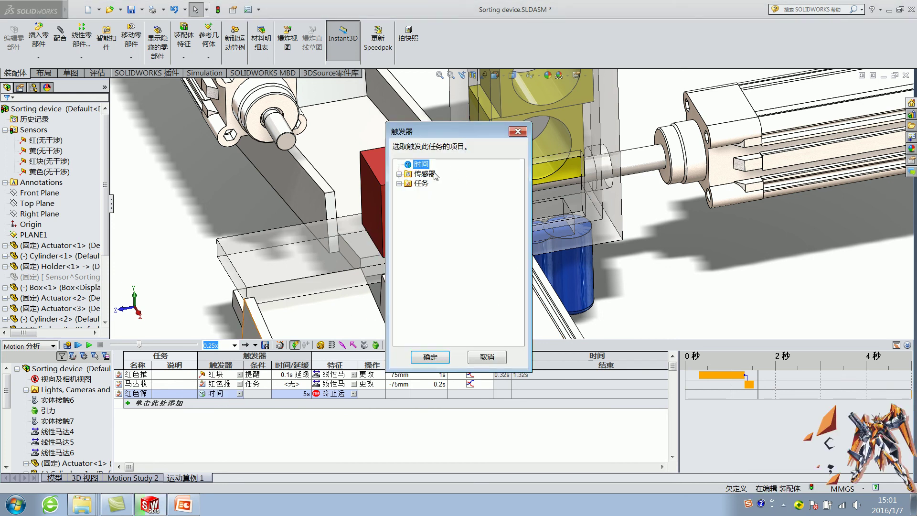
pyautogui.click(400, 173)
pyautogui.click(399, 183)
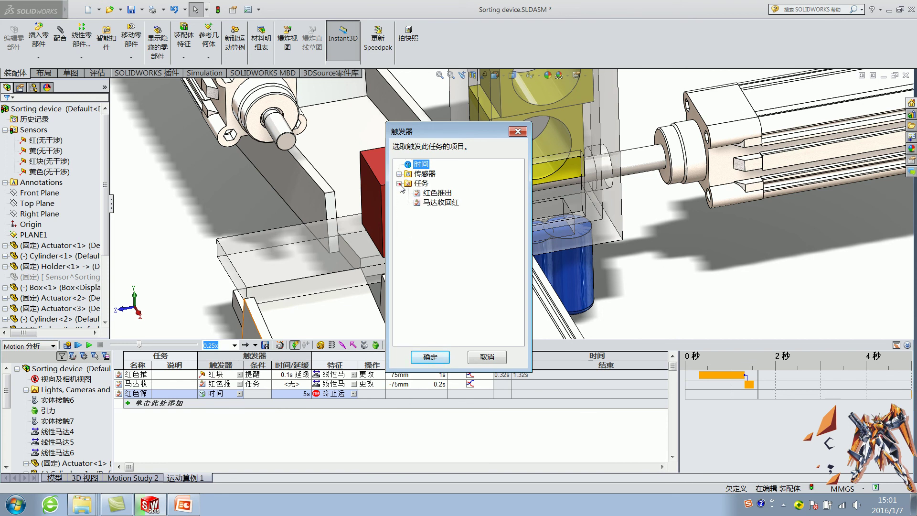
pyautogui.click(438, 193)
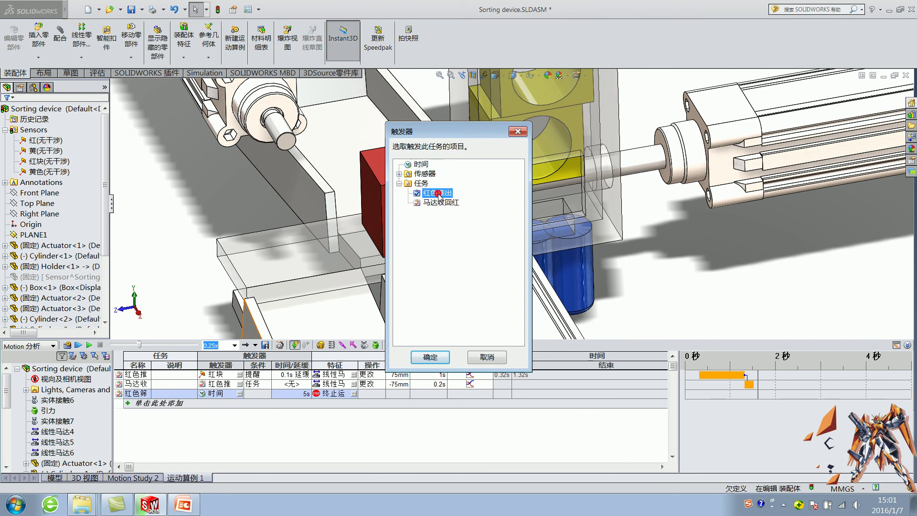
pyautogui.click(430, 356)
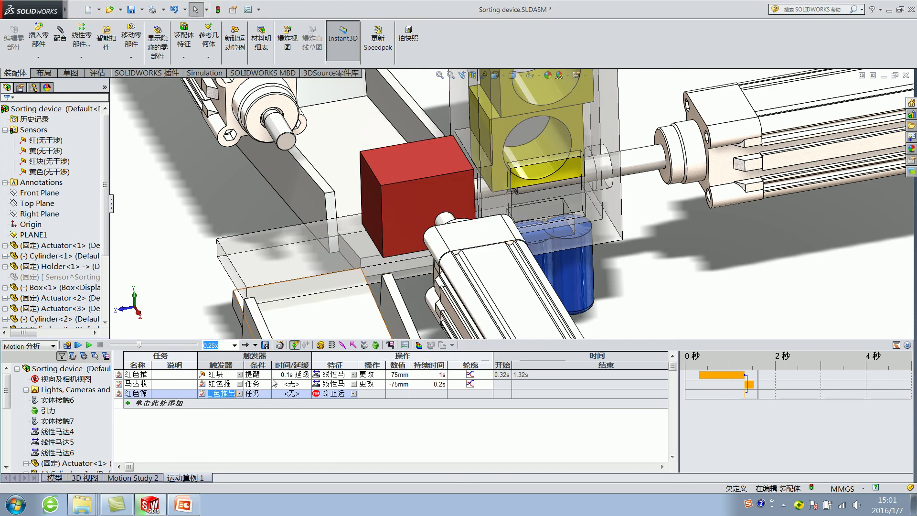
# Make the third task drive 线性马达6
pyautogui.click(297, 393)
pyautogui.click(319, 393)
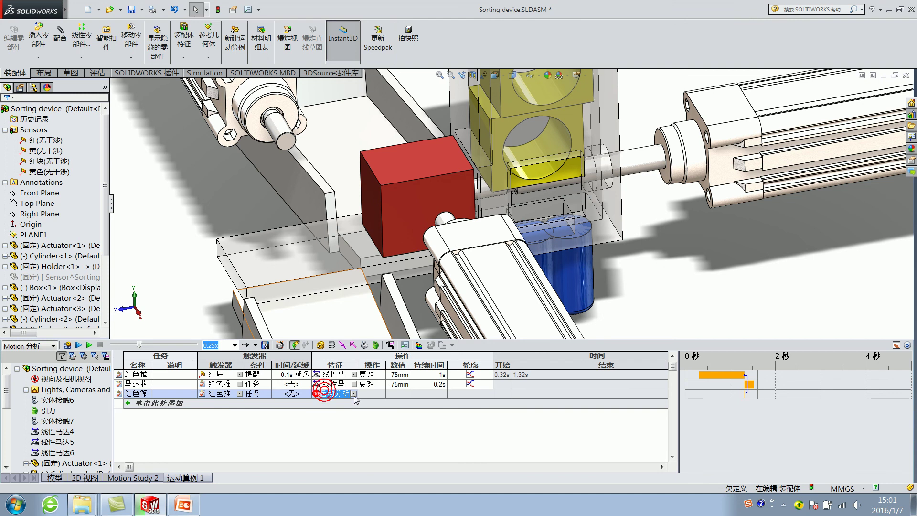
pyautogui.click(354, 394)
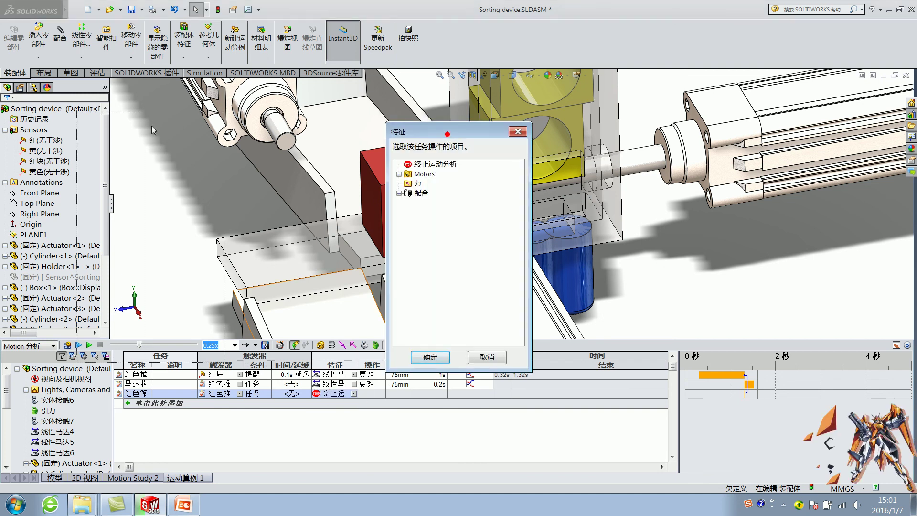
pyautogui.moveTo(449, 135); pyautogui.dragTo(131, 125)
pyautogui.click(78, 164)
pyautogui.click(115, 193)
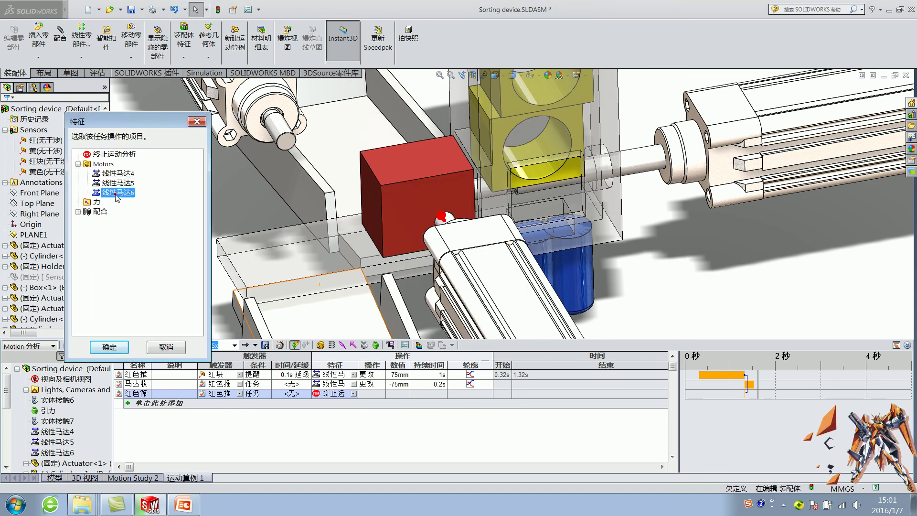
pyautogui.click(109, 347)
# Have it change the motor position by 50mm over 0.6s, profile matching the other tasks
pyautogui.click(377, 396)
pyautogui.click(380, 393)
pyautogui.click(375, 420)
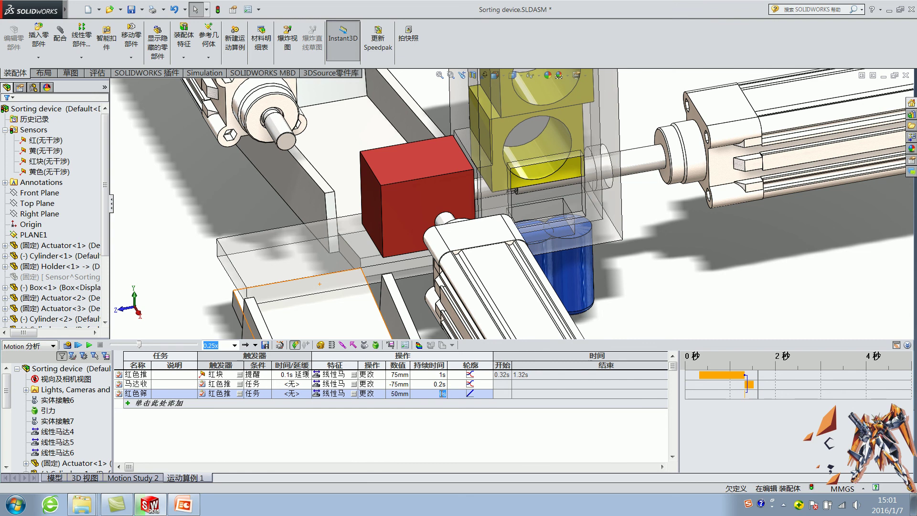
pyautogui.click(493, 394)
pyautogui.write('0.6')
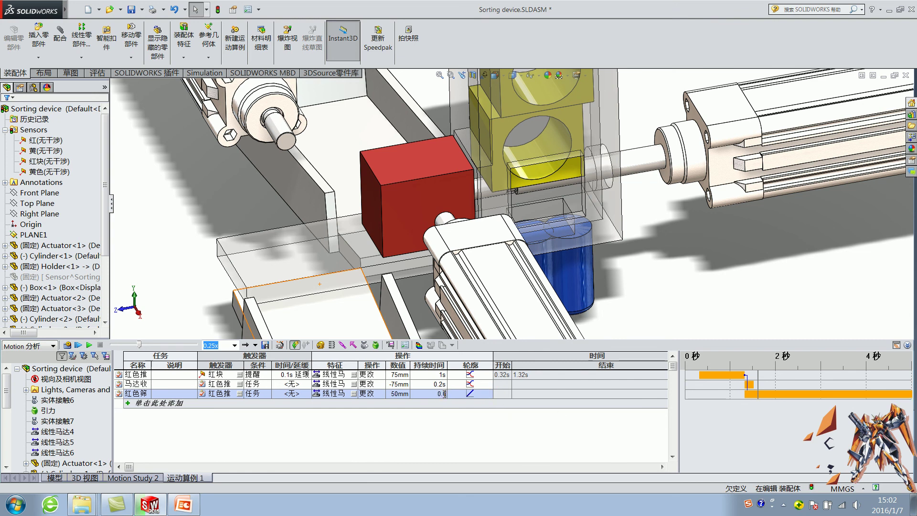
pyautogui.click(480, 395)
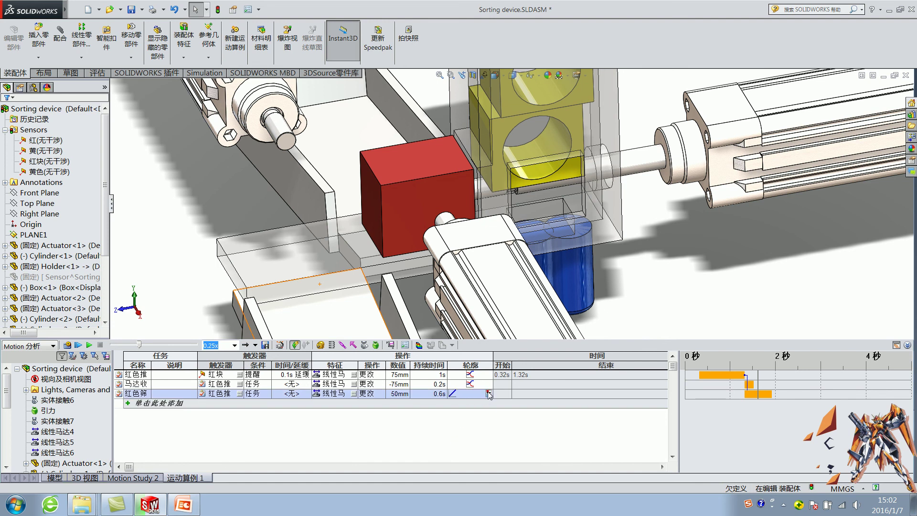
pyautogui.click(488, 394)
pyautogui.click(477, 430)
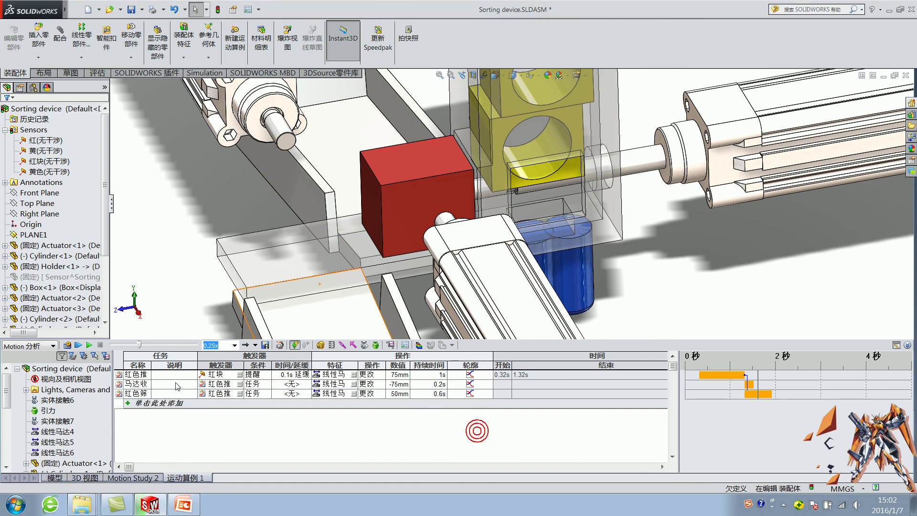
pyautogui.click(157, 403)
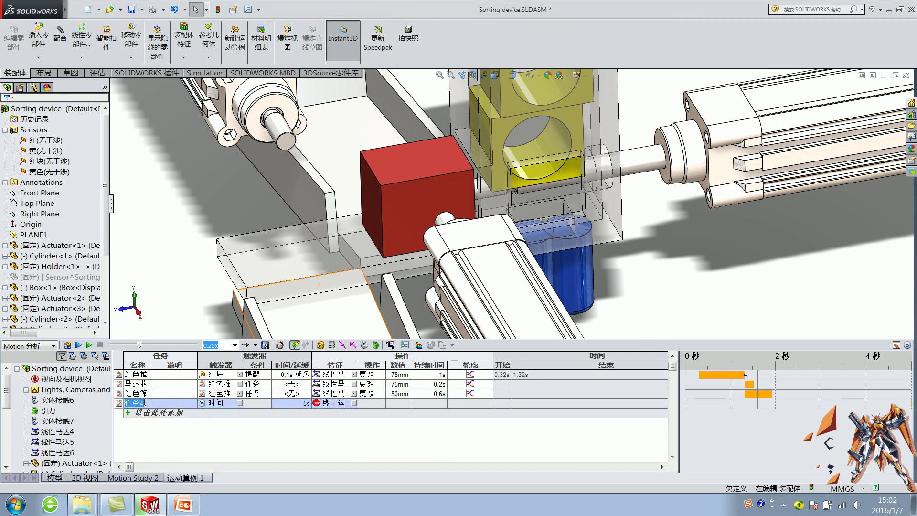
# Name the fourth task 马达回收红色筛选
pyautogui.click(142, 403)
pyautogui.write('mada')
pyautogui.press('space')
pyautogui.write("hui'sho")
pyautogui.press('space')
pyautogui.write('hongse')
pyautogui.press('space')
pyautogui.write('shan')
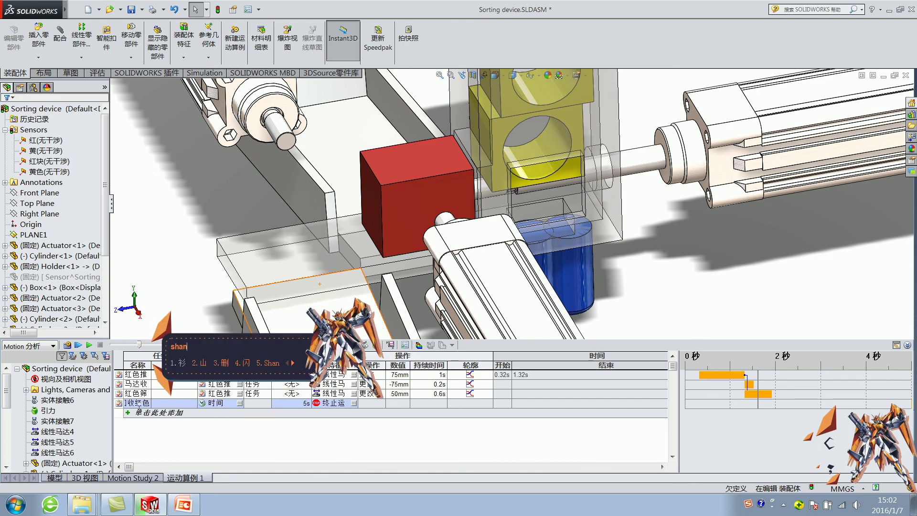
pyautogui.write('xuan')
pyautogui.press('space')
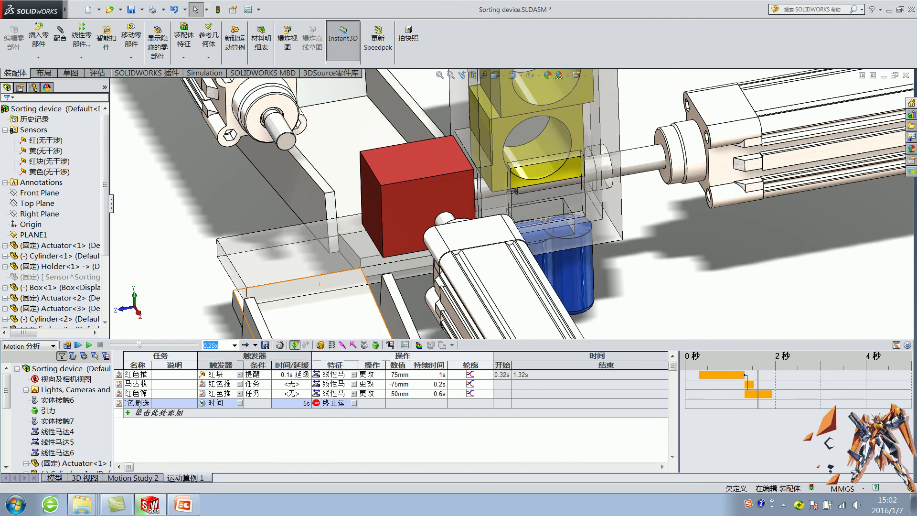
pyautogui.write('shaixuan')
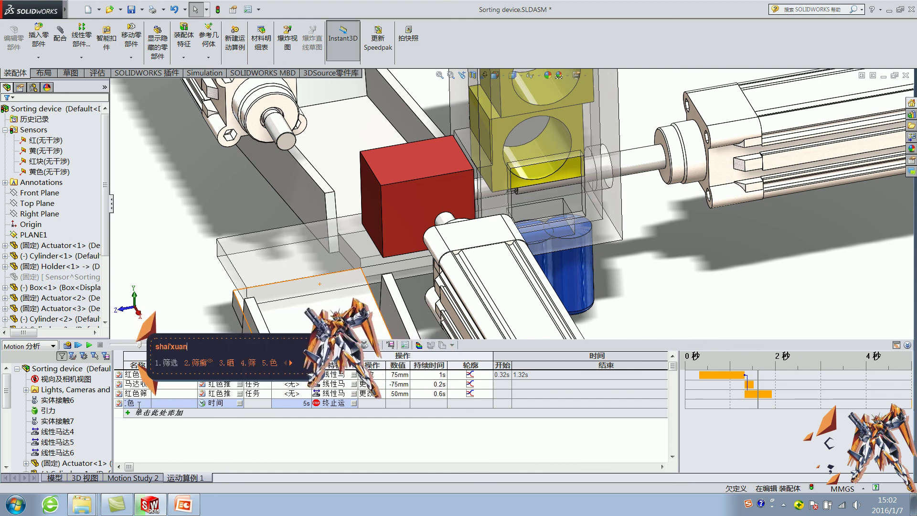
pyautogui.press('space')
pyautogui.press('Escape')
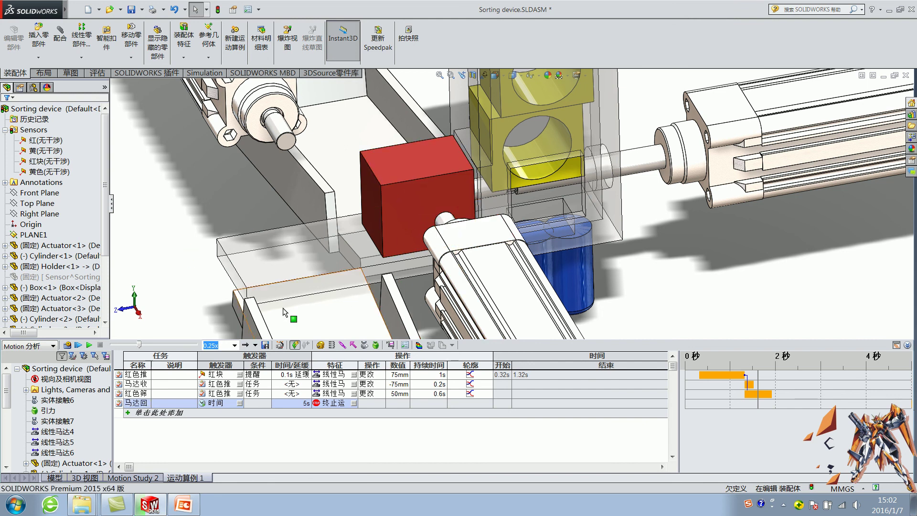
# Set the fourth task's trigger to the 红色筛选 task
pyautogui.click(239, 403)
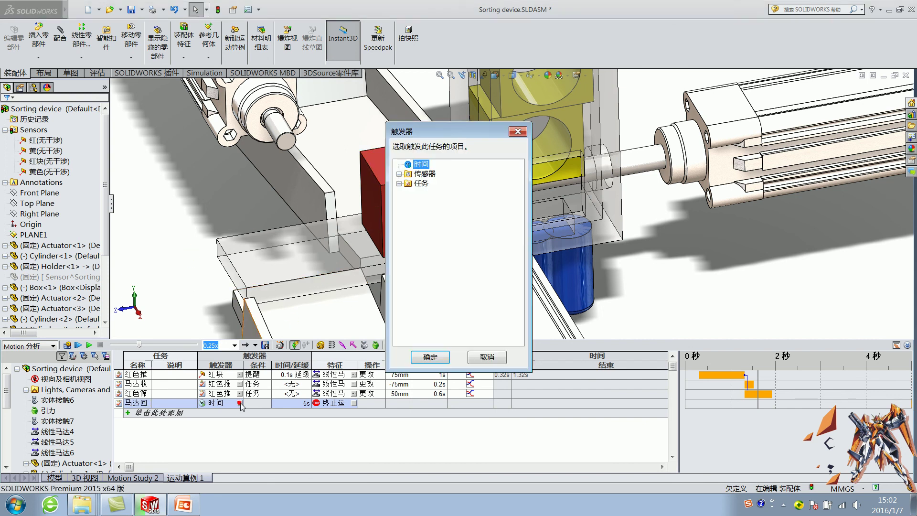
pyautogui.click(399, 184)
pyautogui.click(437, 212)
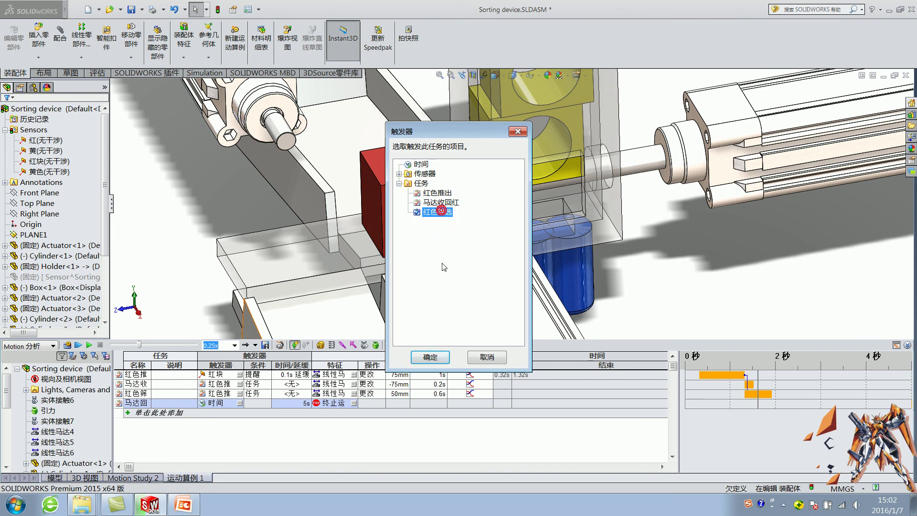
pyautogui.click(430, 357)
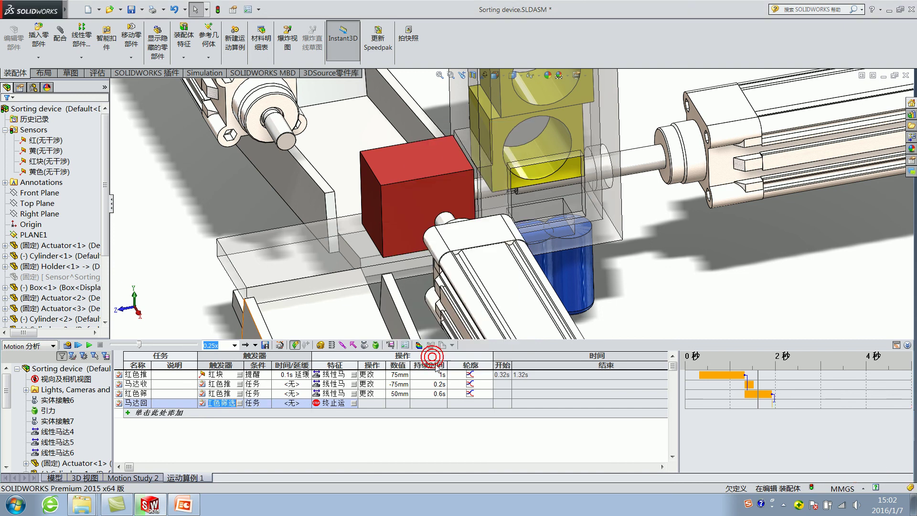
# Make the fourth task drive 线性马达6
pyautogui.click(266, 405)
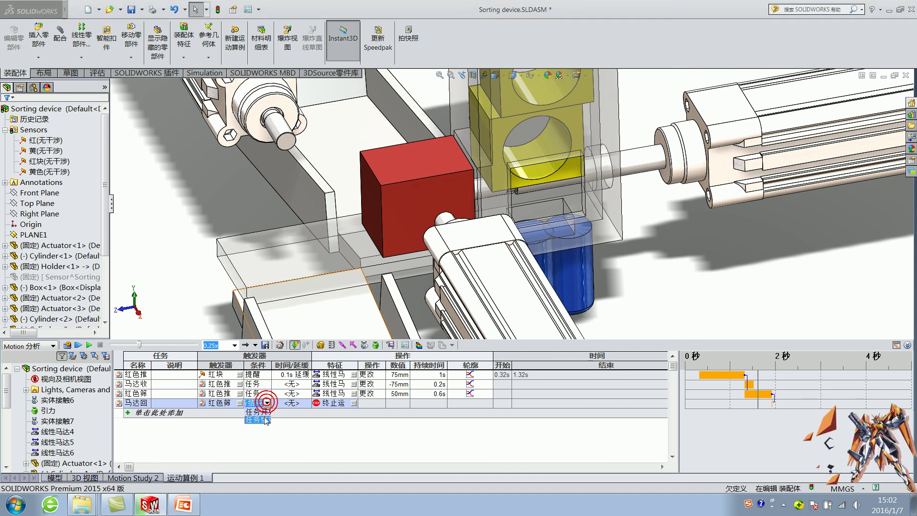
pyautogui.click(328, 403)
pyautogui.click(354, 403)
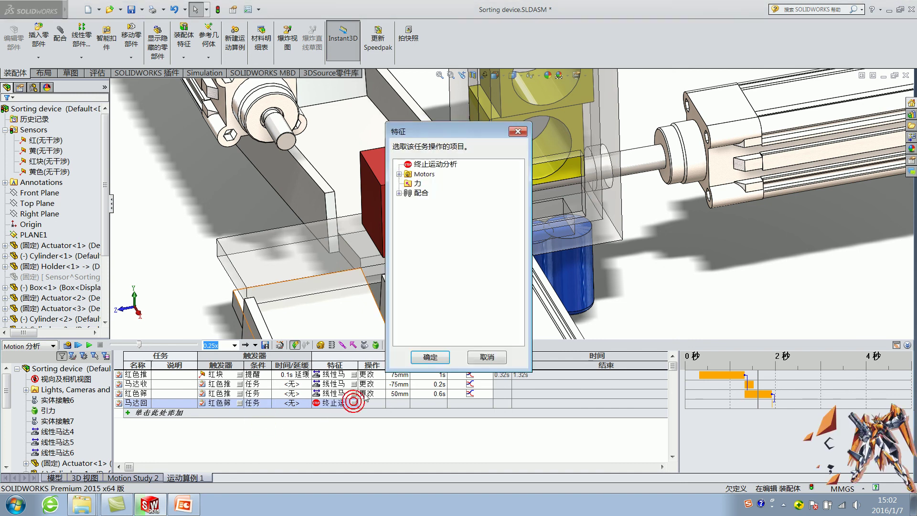
pyautogui.click(399, 174)
pyautogui.click(437, 202)
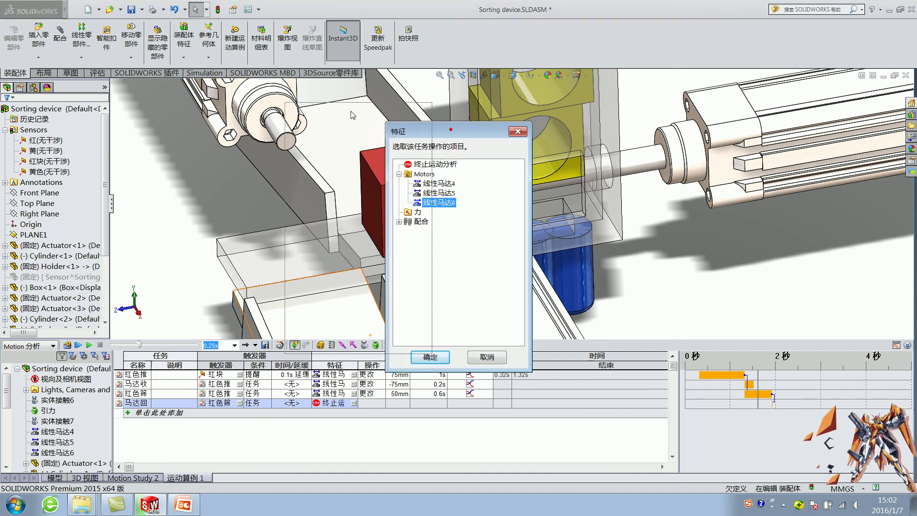
pyautogui.moveTo(448, 131); pyautogui.dragTo(132, 99)
pyautogui.click(113, 326)
# Have it change the motor by -50mm over 0.1s with its profile, then calculate the study
pyautogui.click(368, 402)
pyautogui.click(371, 428)
pyautogui.write('0.1')
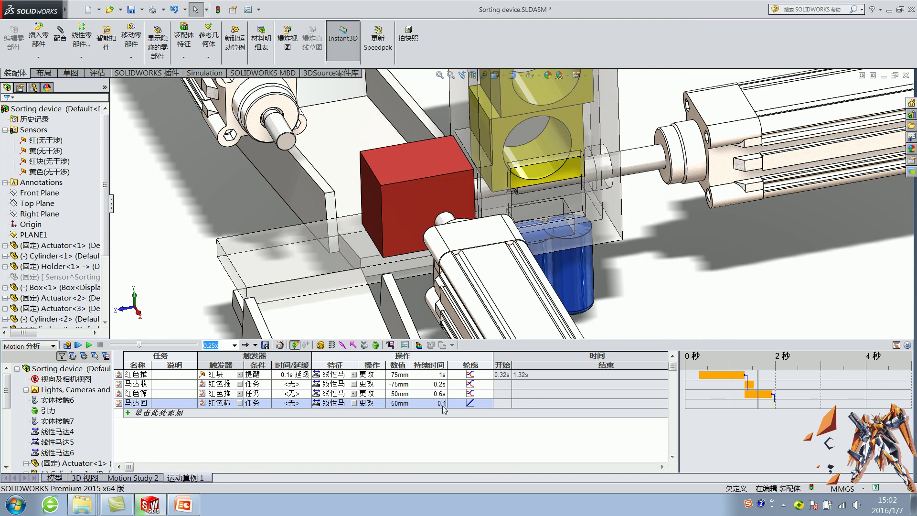
pyautogui.click(489, 404)
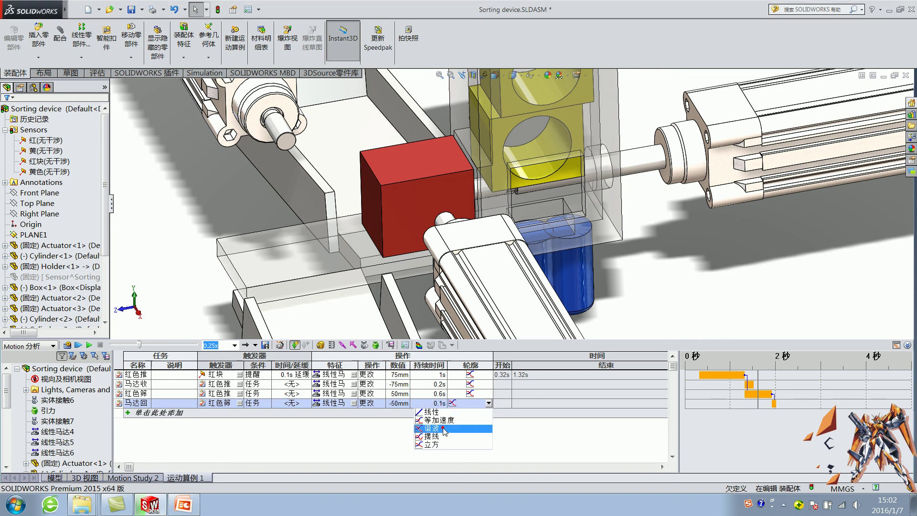
pyautogui.click(443, 428)
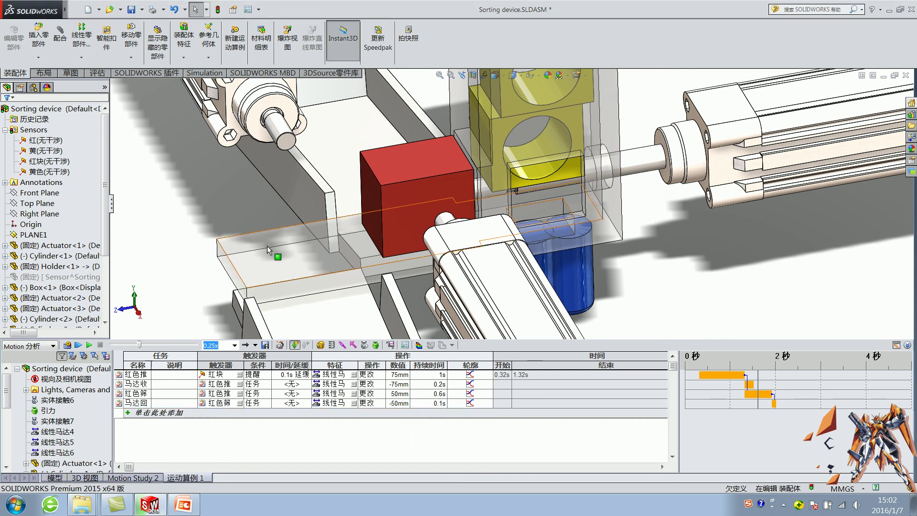
pyautogui.moveTo(278, 256); pyautogui.dragTo(305, 262, button='middle')
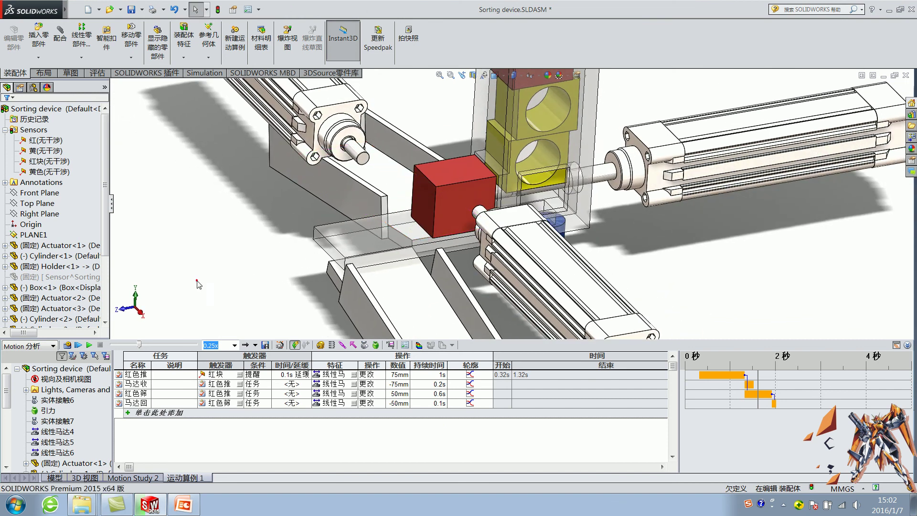
pyautogui.click(67, 345)
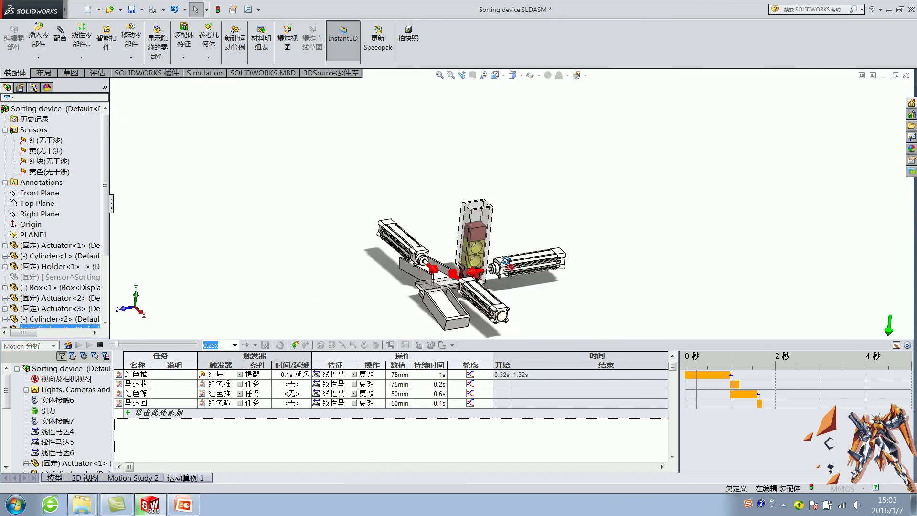
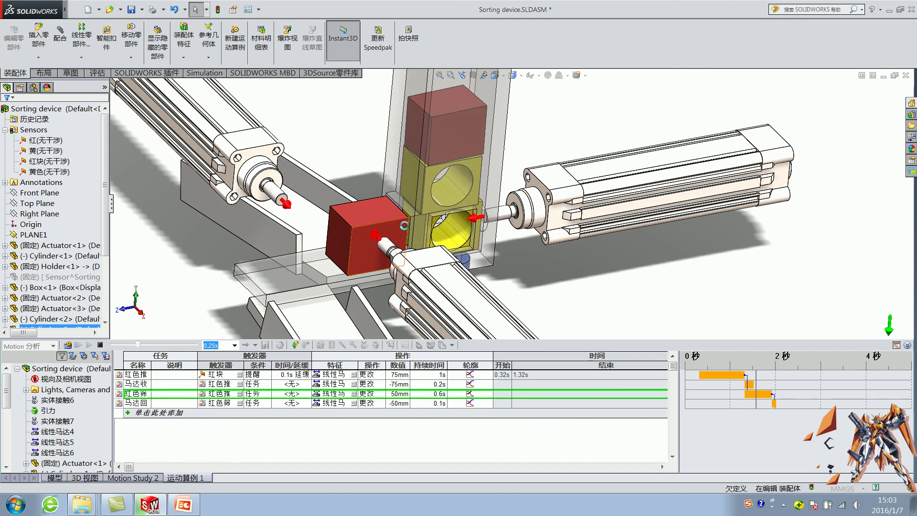
# Stop the running motion calculation and switch the study to timeline view
pyautogui.scroll(-3, 382, 246)
pyautogui.scroll(-2, 397, 244)
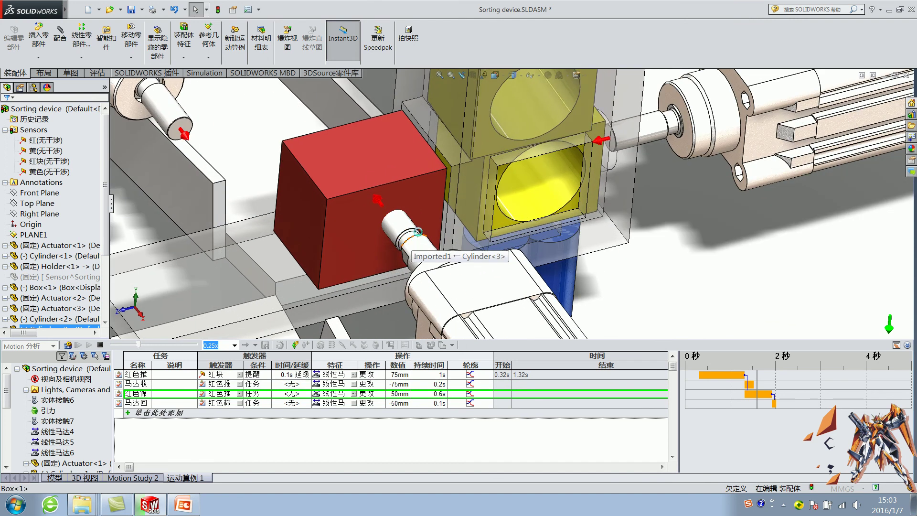
pyautogui.moveTo(416, 225)
pyautogui.mouseDown(button='middle')
pyautogui.moveTo(434, 228)
pyautogui.moveTo(371, 266)
pyautogui.moveTo(397, 206)
pyautogui.mouseUp(button='middle')
pyautogui.click(100, 344)
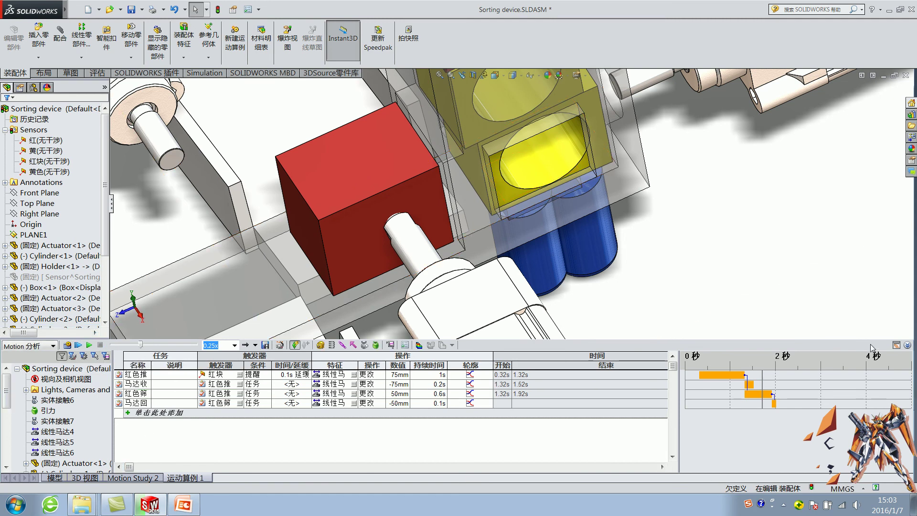
pyautogui.click(892, 345)
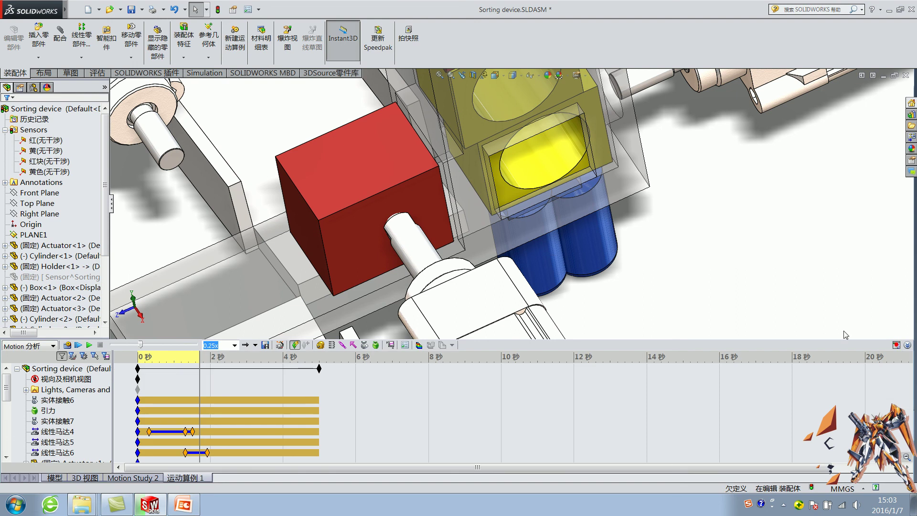
# Start a new contact definition between parts in the Contact PropertyManager
pyautogui.click(363, 345)
pyautogui.click(17, 113)
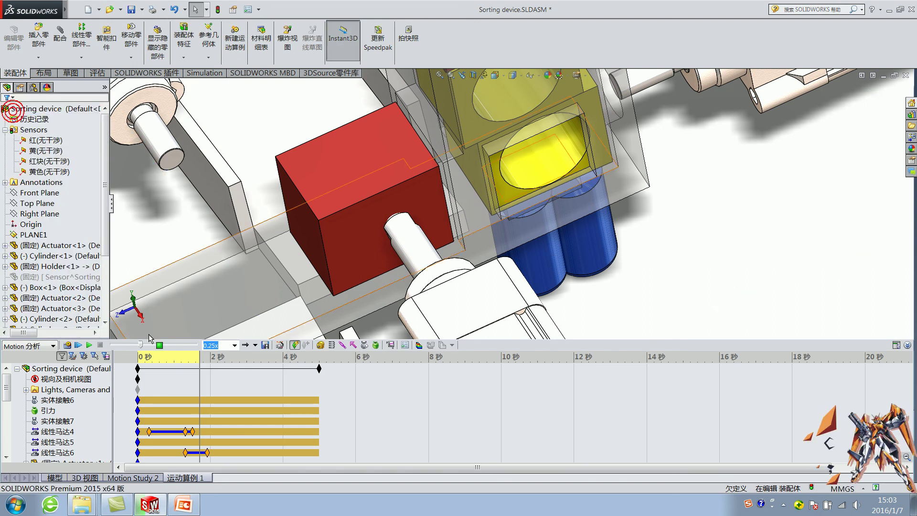
pyautogui.moveTo(203, 369); pyautogui.dragTo(123, 369)
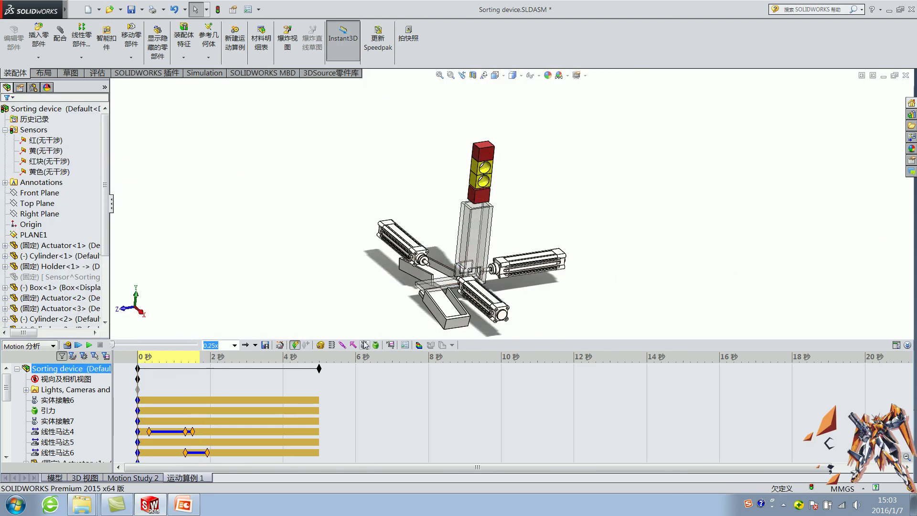
pyautogui.click(365, 345)
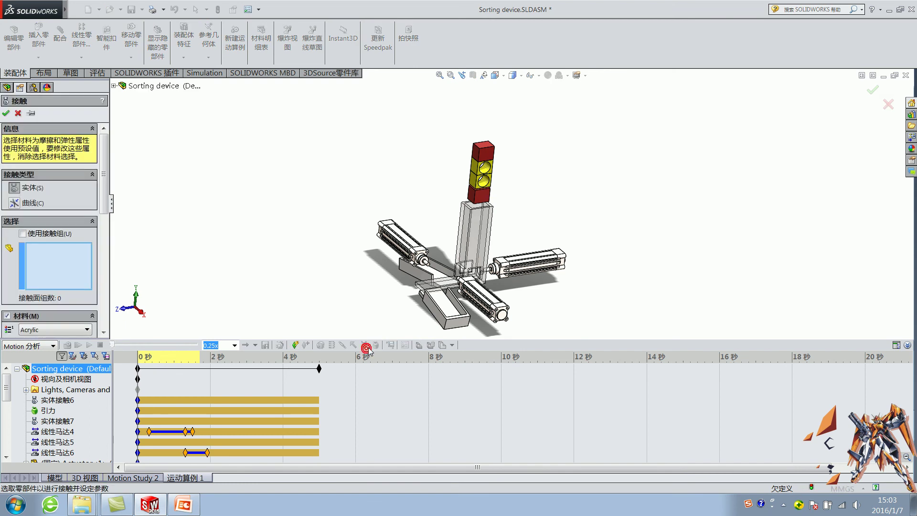
# Use contact groups: Cylinder-3 and Bay 1-1 in one group, the two red blocks in the other
pyautogui.click(22, 234)
pyautogui.scroll(-4, 499, 270)
pyautogui.scroll(-5, 540, 251)
pyautogui.scroll(3, 540, 252)
pyautogui.click(597, 262)
pyautogui.scroll(3, 555, 250)
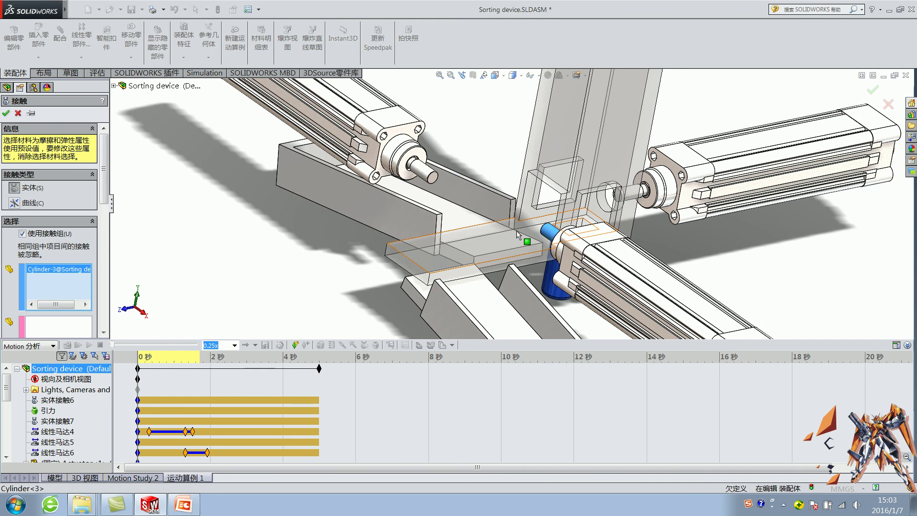
pyautogui.click(447, 211)
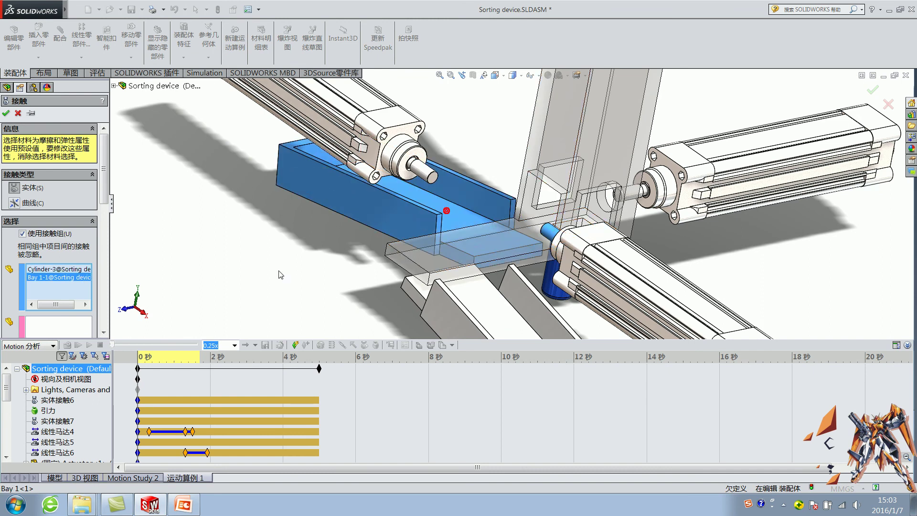
pyautogui.scroll(3, 604, 113)
pyautogui.scroll(2, 563, 155)
pyautogui.click(478, 157)
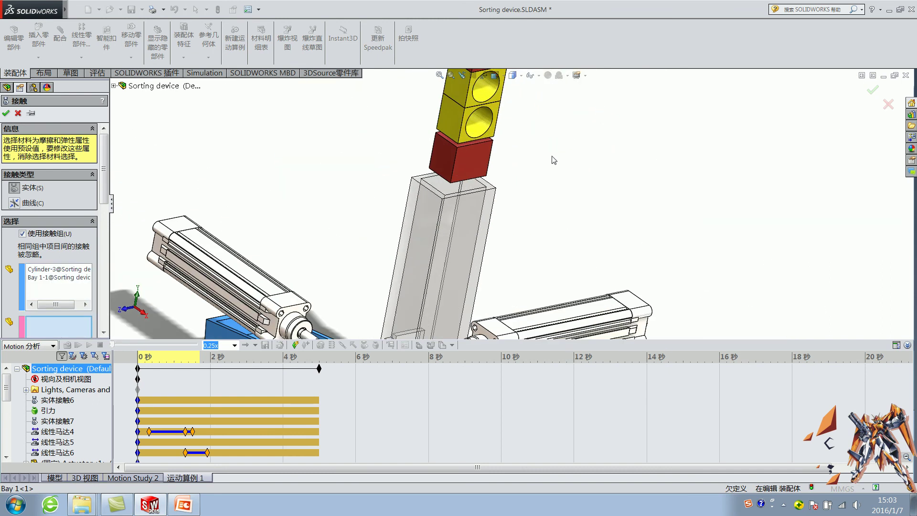
pyautogui.scroll(3, 477, 158)
pyautogui.scroll(-5, 497, 143)
pyautogui.click(499, 139)
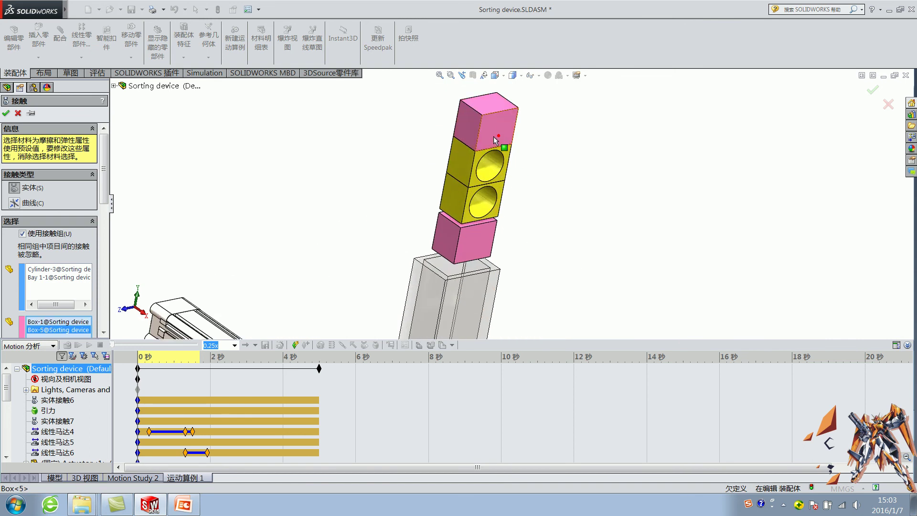
pyautogui.scroll(-3, 56, 269)
# Set both materials of the red-block contact to Steel (Dry) and accept it
pyautogui.click(53, 286)
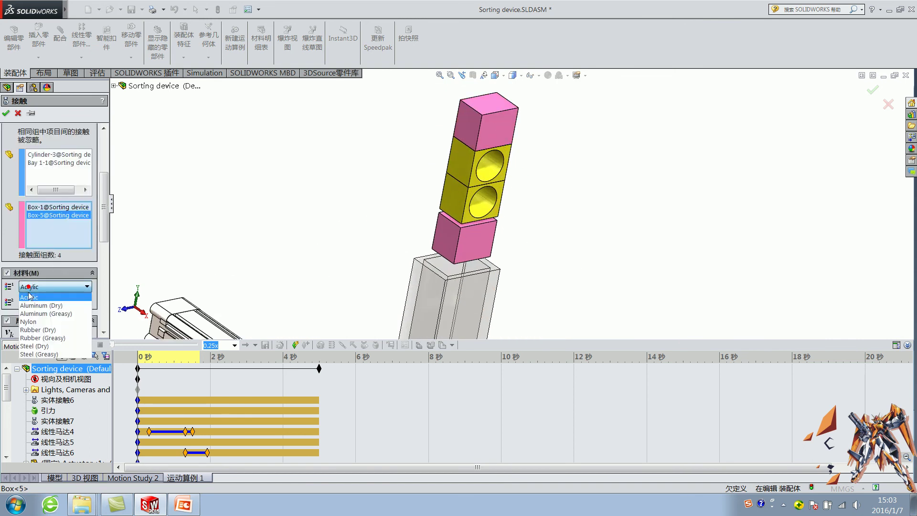
pyautogui.click(33, 346)
pyautogui.click(52, 302)
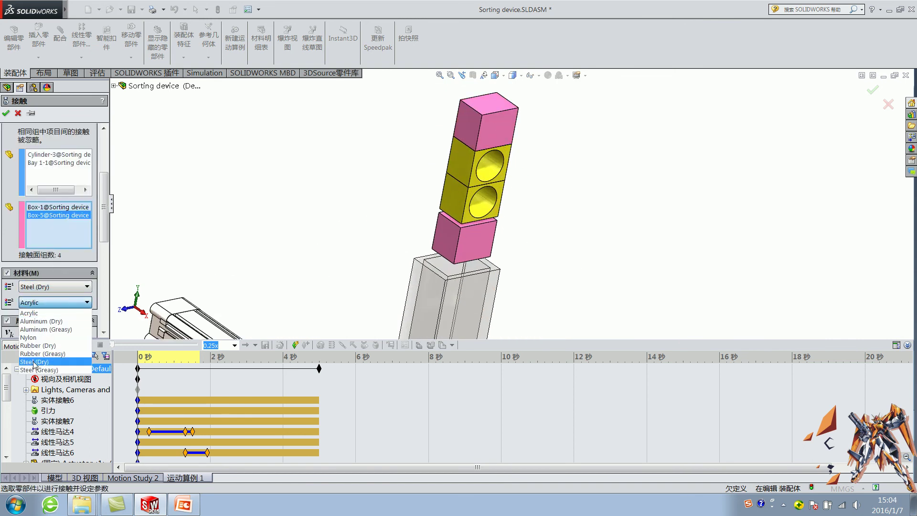
pyautogui.click(34, 361)
pyautogui.click(52, 303)
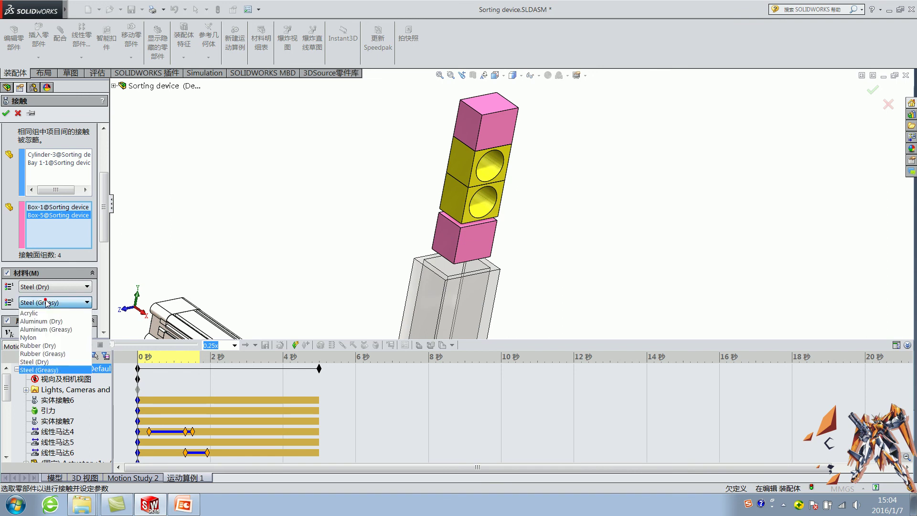
pyautogui.click(33, 356)
pyautogui.click(7, 320)
pyautogui.click(6, 113)
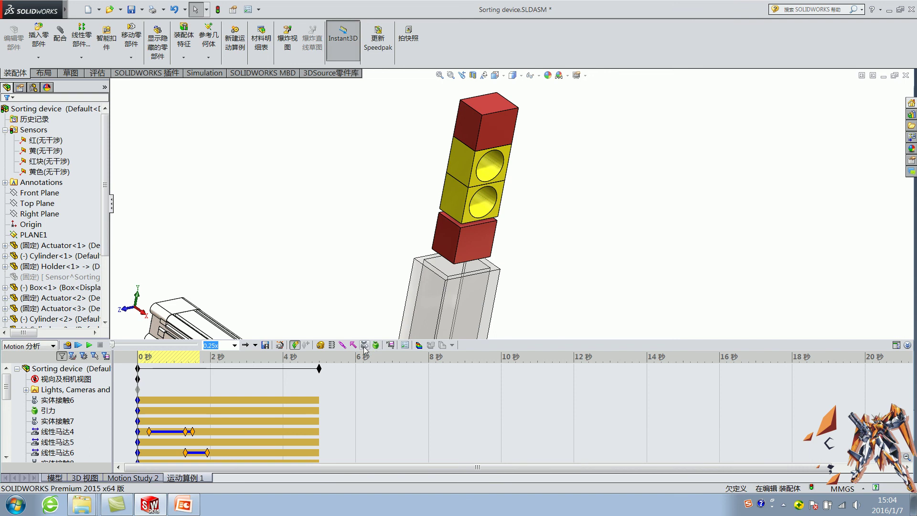
# Create a second grouped contact: the two yellow blocks against Cylinder-2 and Bay 2-1
pyautogui.click(365, 349)
pyautogui.click(463, 196)
pyautogui.click(461, 155)
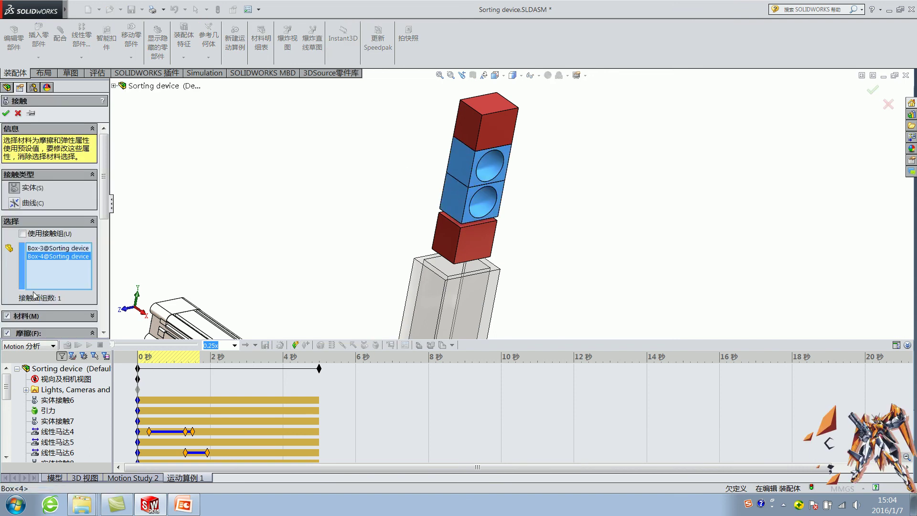
pyautogui.click(38, 233)
pyautogui.scroll(3, 477, 191)
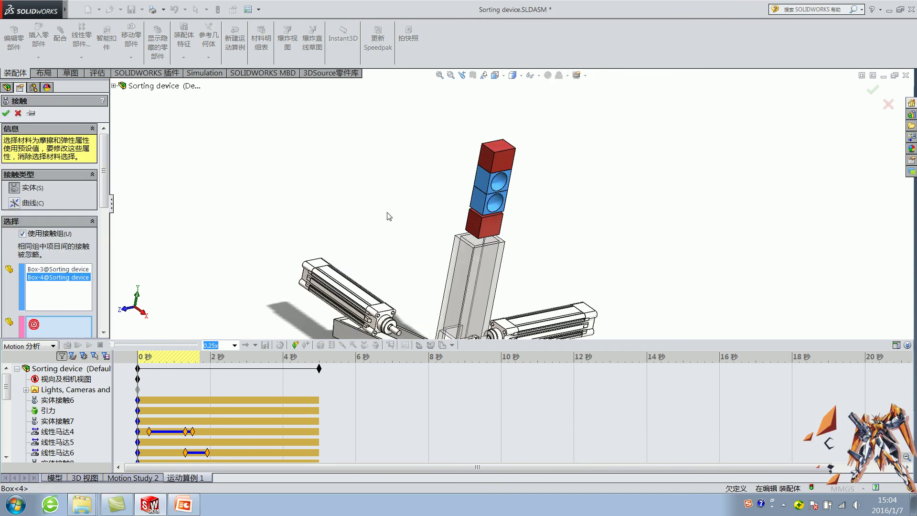
pyautogui.scroll(-4, 463, 268)
pyautogui.scroll(-4, 468, 249)
pyautogui.click(468, 245)
pyautogui.scroll(3, 468, 245)
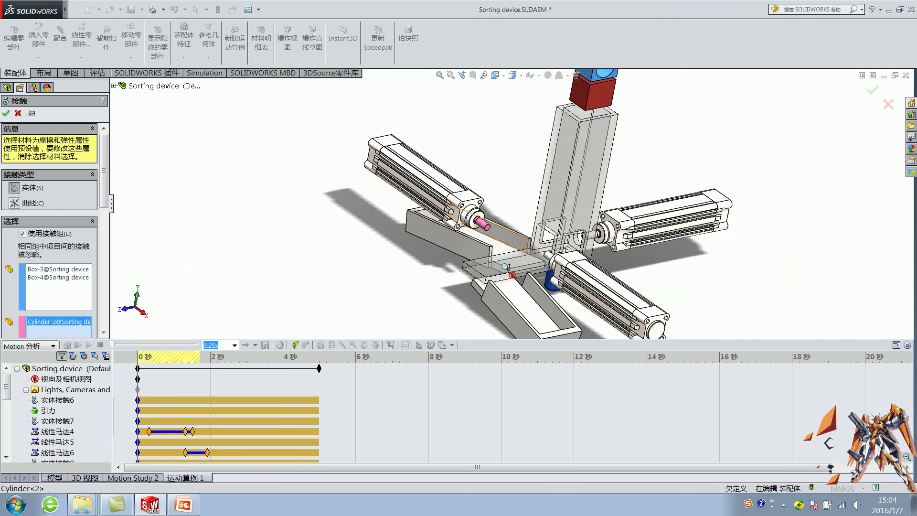
pyautogui.scroll(-4, 509, 286)
pyautogui.click(508, 281)
# Set both materials of the yellow-block contact to Steel (Dry) and accept it
pyautogui.scroll(-3, 89, 244)
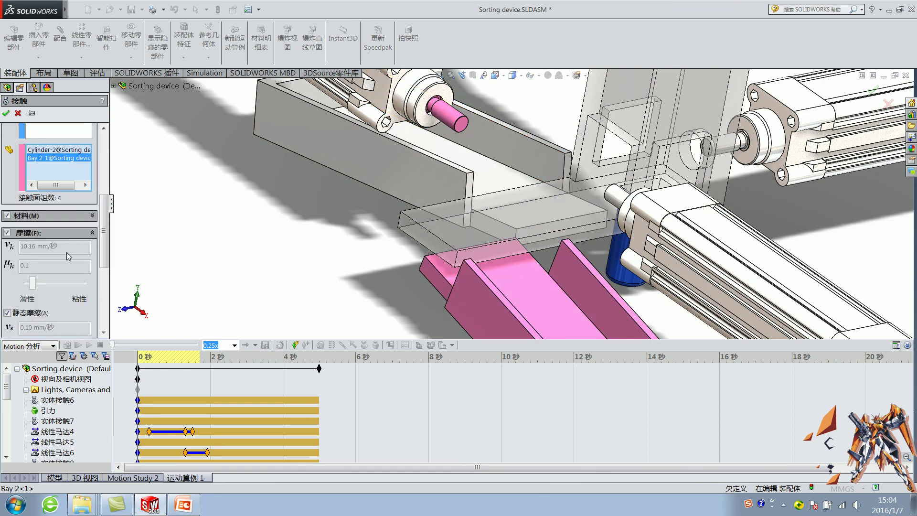
pyautogui.click(28, 215)
pyautogui.click(55, 230)
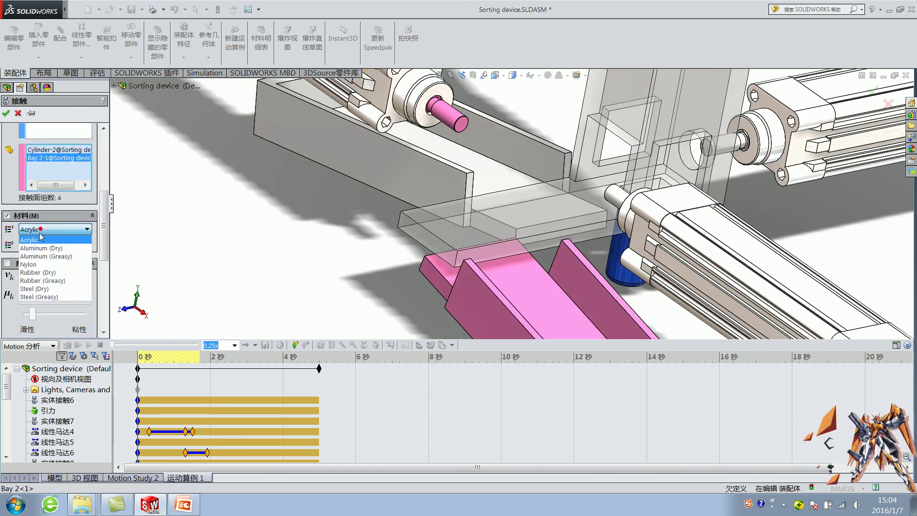
pyautogui.click(31, 289)
pyautogui.click(53, 245)
pyautogui.click(35, 304)
pyautogui.click(6, 112)
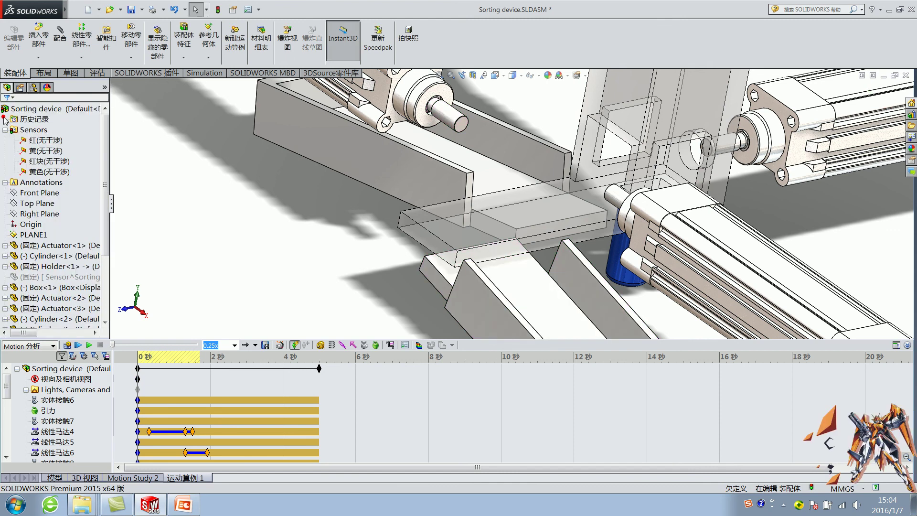
# Recalculate the study with the new Steel (Dry) contacts and watch the ~2 s playback
pyautogui.click(67, 345)
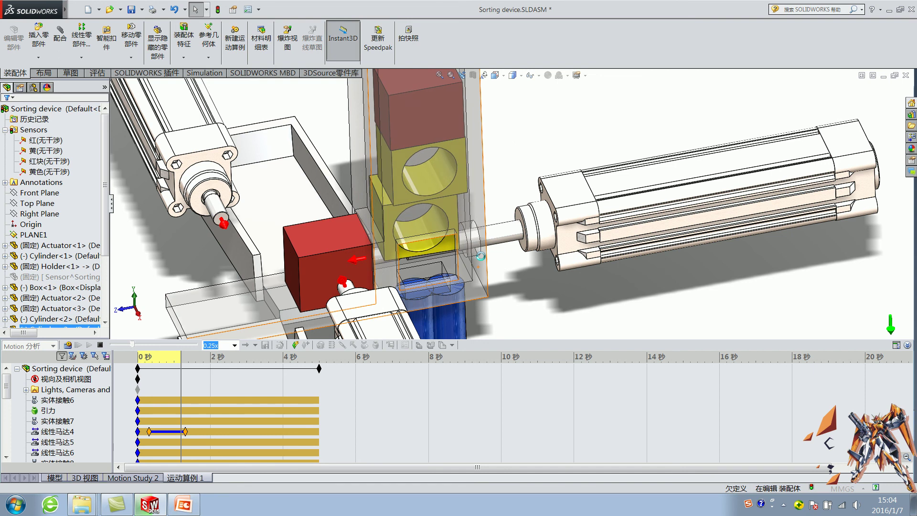
pyautogui.click(425, 209)
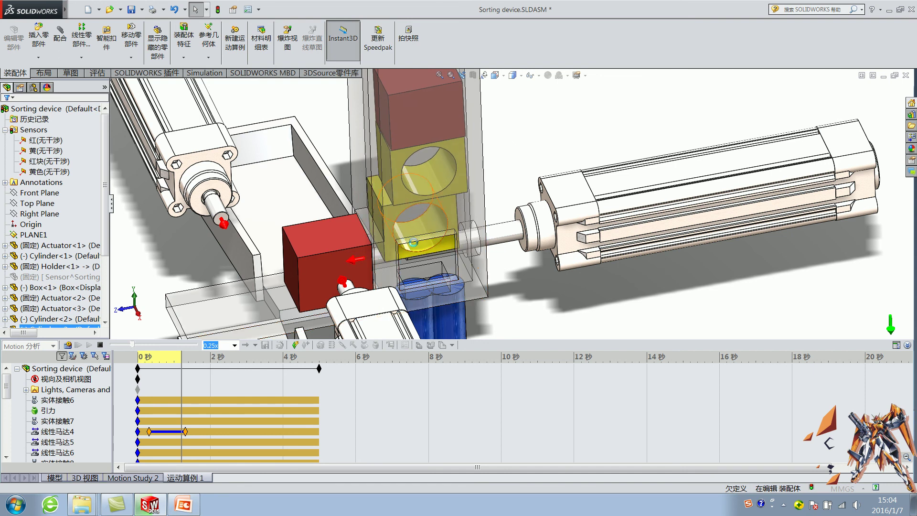
pyautogui.moveTo(384, 255); pyautogui.dragTo(385, 245, button='middle')
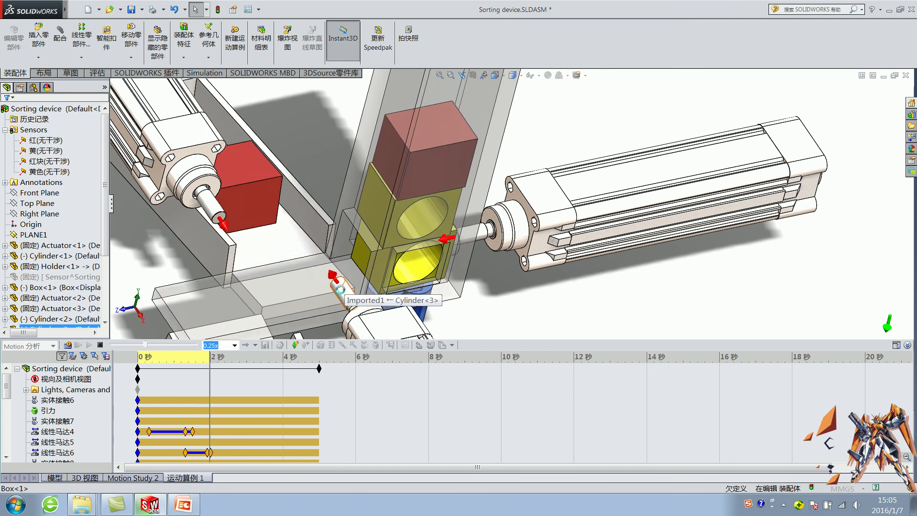
pyautogui.press('f')
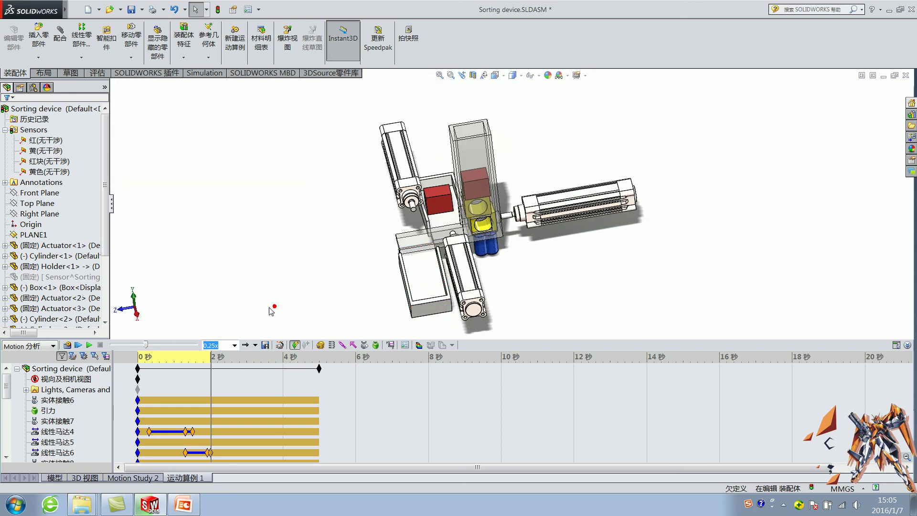
pyautogui.click(193, 359)
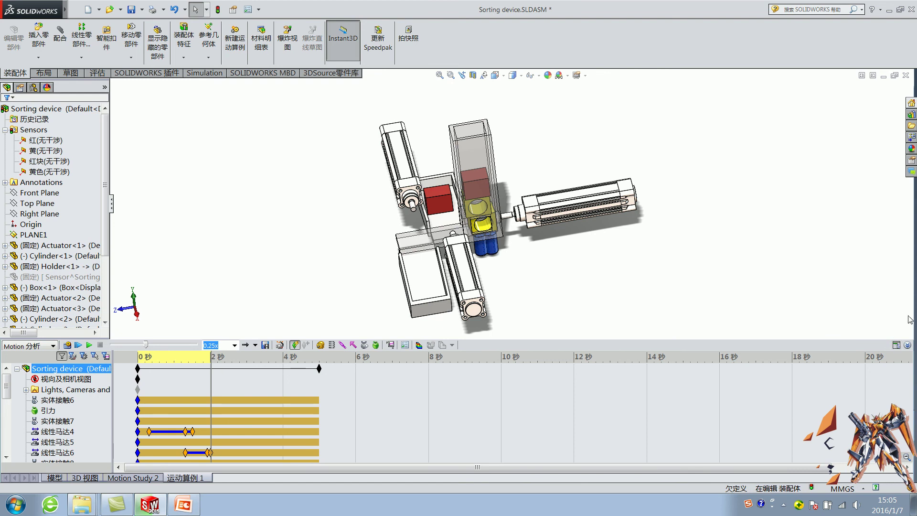
# In the event table, add a task named 黄色推出 triggered by the yellow sensor
pyautogui.click(897, 346)
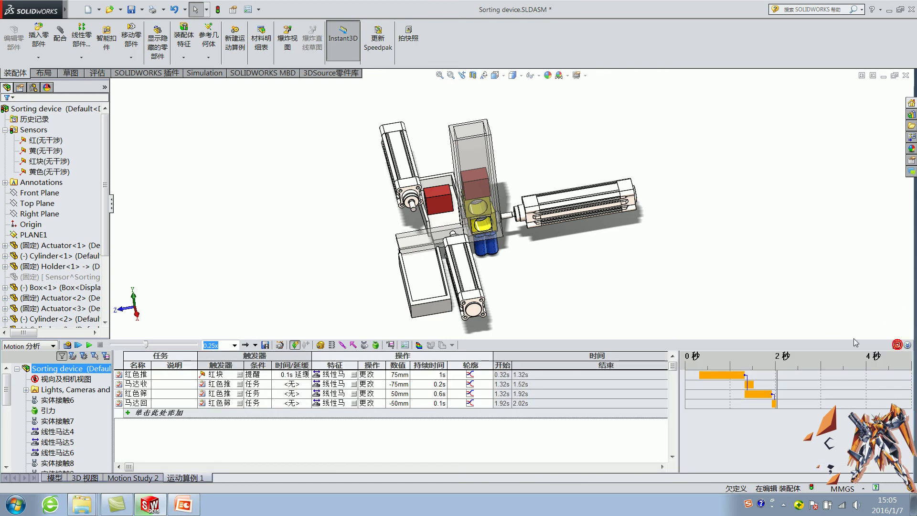
pyautogui.click(159, 413)
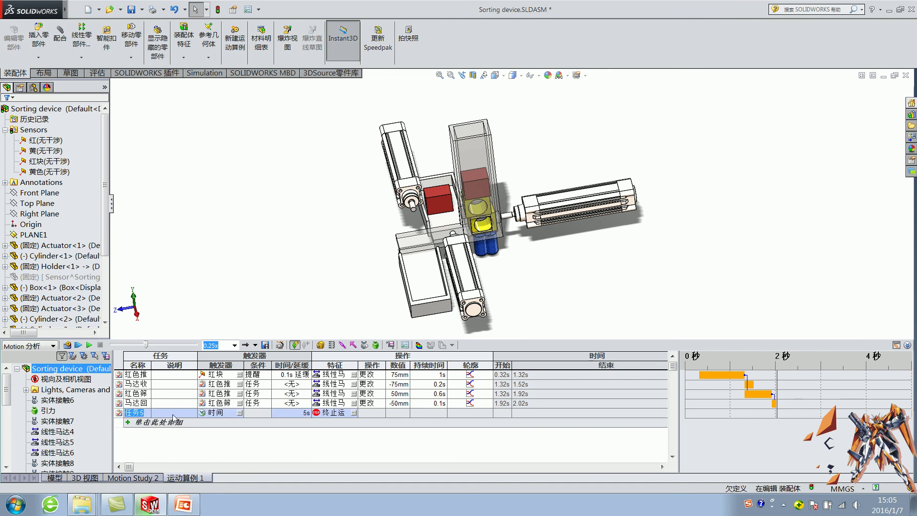
pyautogui.write('黄色')
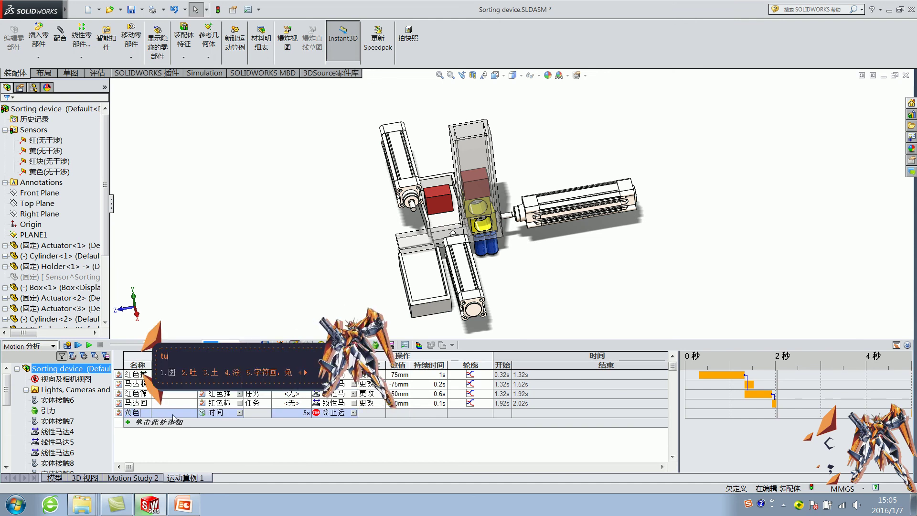
pyautogui.write('推出')
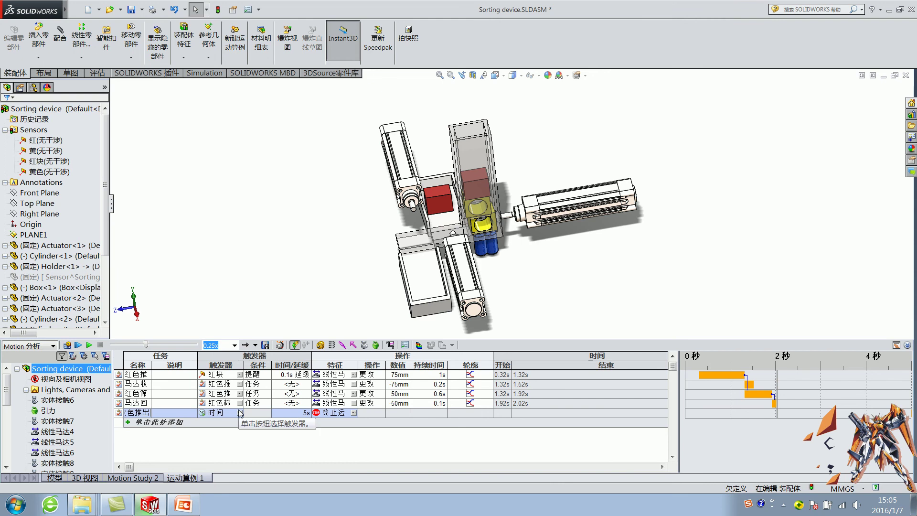
pyautogui.click(239, 412)
pyautogui.click(399, 174)
pyautogui.click(442, 211)
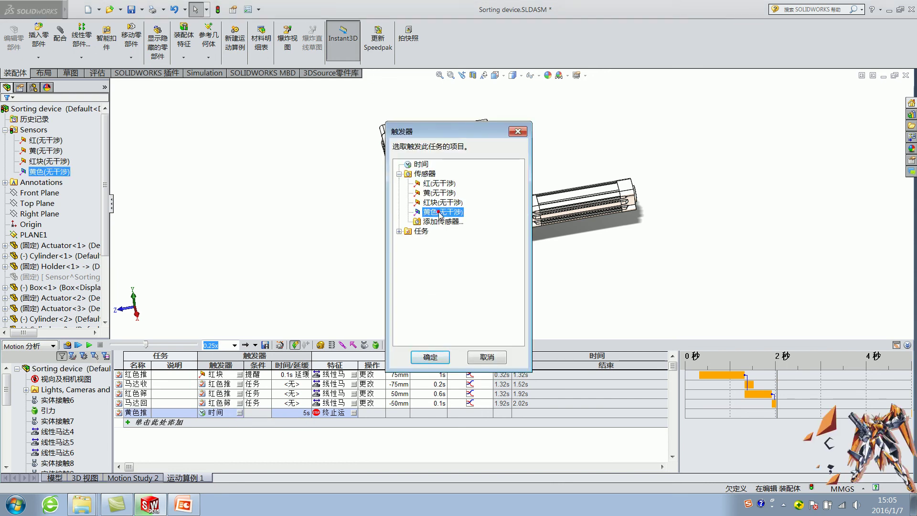
pyautogui.click(430, 357)
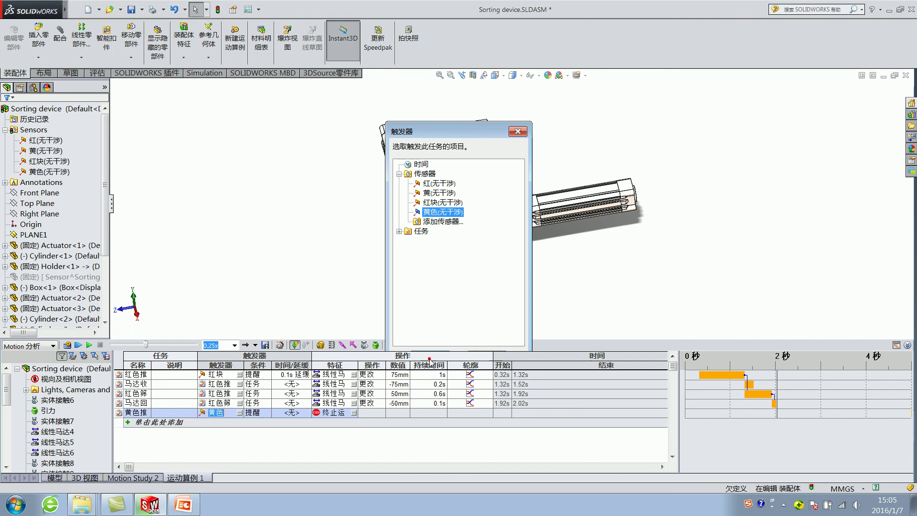
# Make it fire on sensor alert after a 0.1 s delay, driving linear motor 4 (线性马达4)
pyautogui.click(267, 414)
pyautogui.click(267, 413)
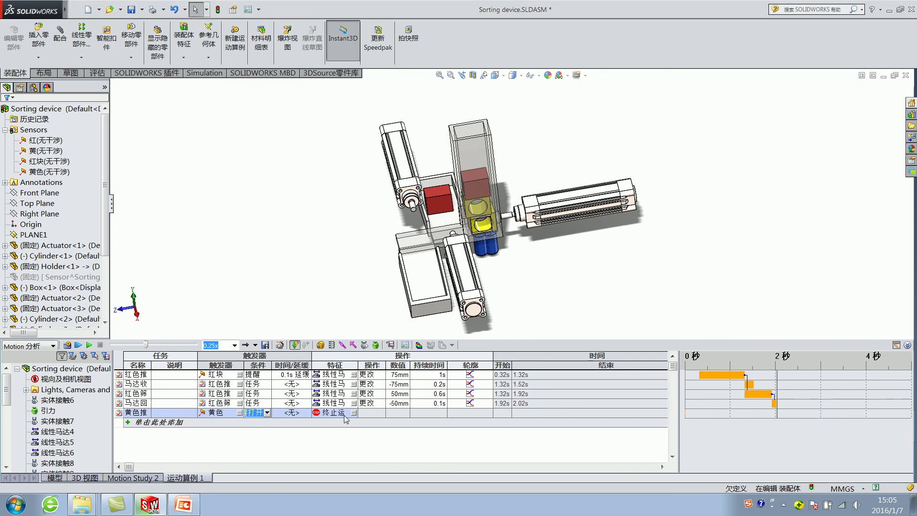
pyautogui.click(307, 413)
pyautogui.write('0.1')
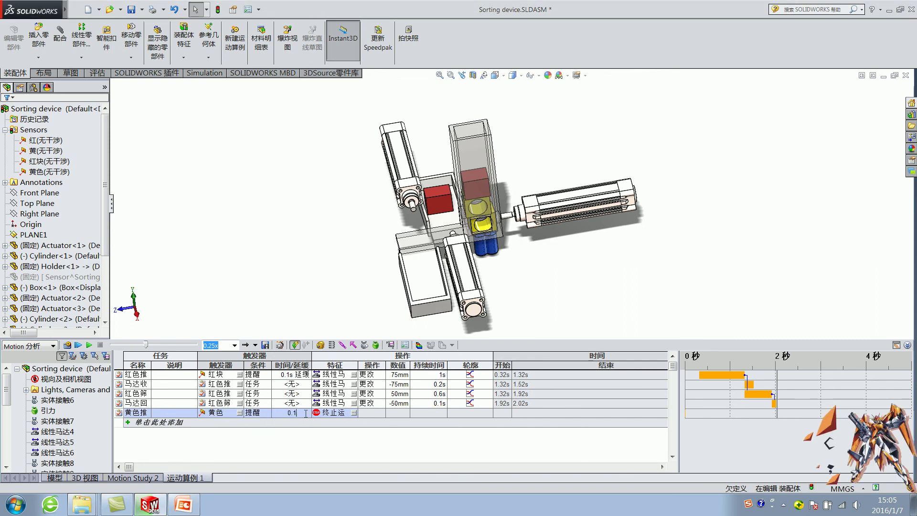
pyautogui.click(266, 286)
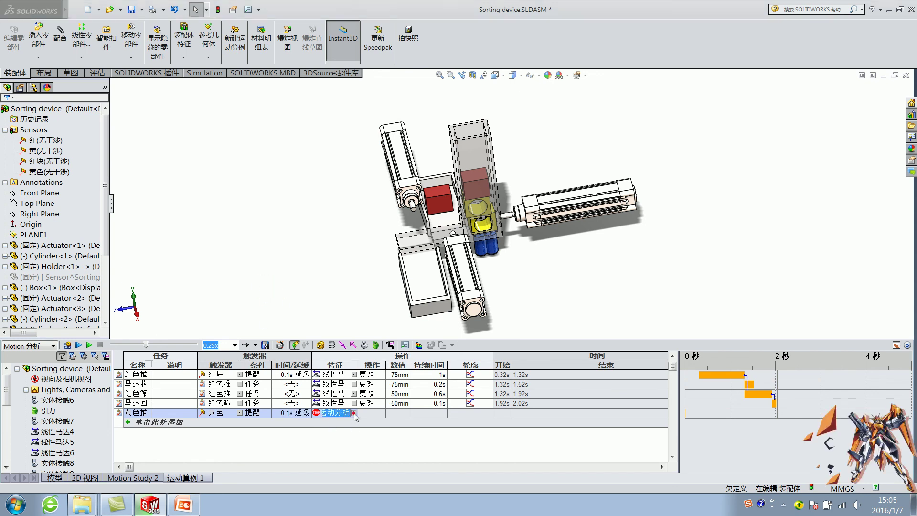
pyautogui.click(351, 414)
pyautogui.click(399, 173)
pyautogui.moveTo(456, 138); pyautogui.dragTo(256, 156)
pyautogui.click(238, 201)
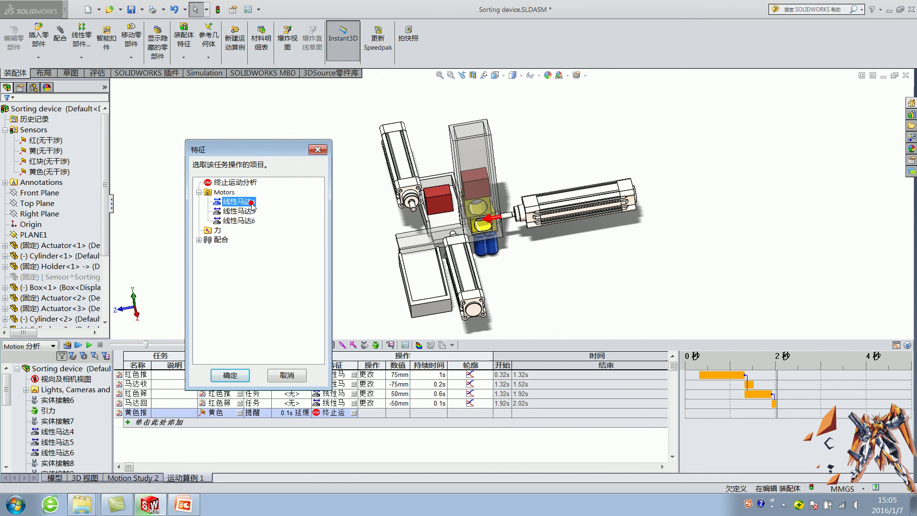
pyautogui.click(230, 375)
# Set the task to change the motor by 130 mm over 1.2 s and choose its profile
pyautogui.click(381, 414)
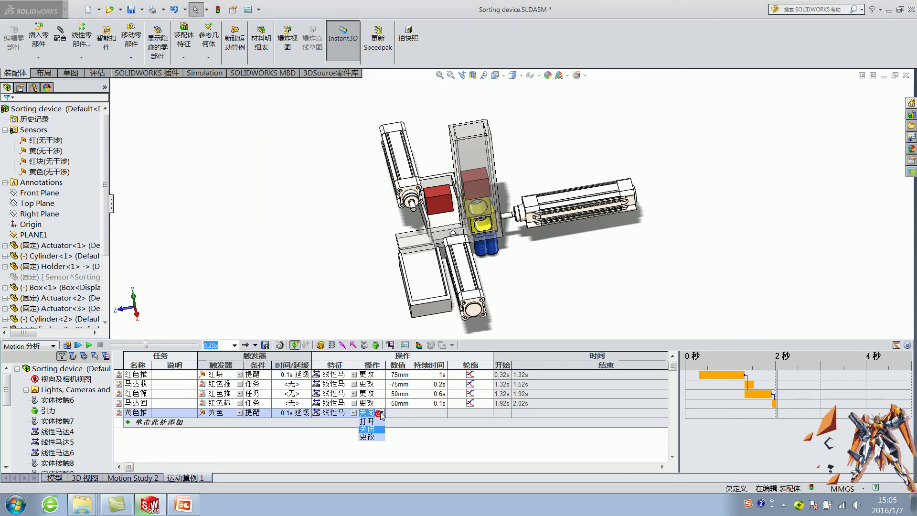
pyautogui.click(367, 436)
pyautogui.click(395, 414)
pyautogui.write('130')
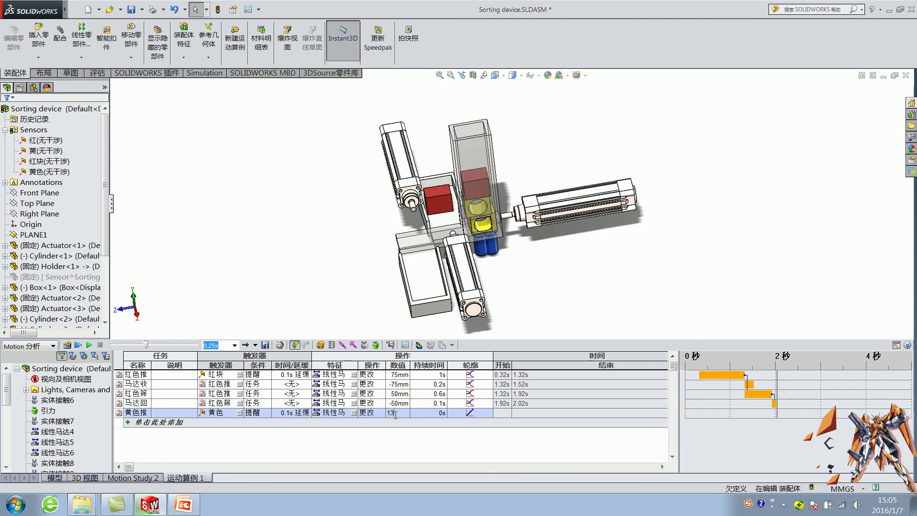
pyautogui.click(441, 414)
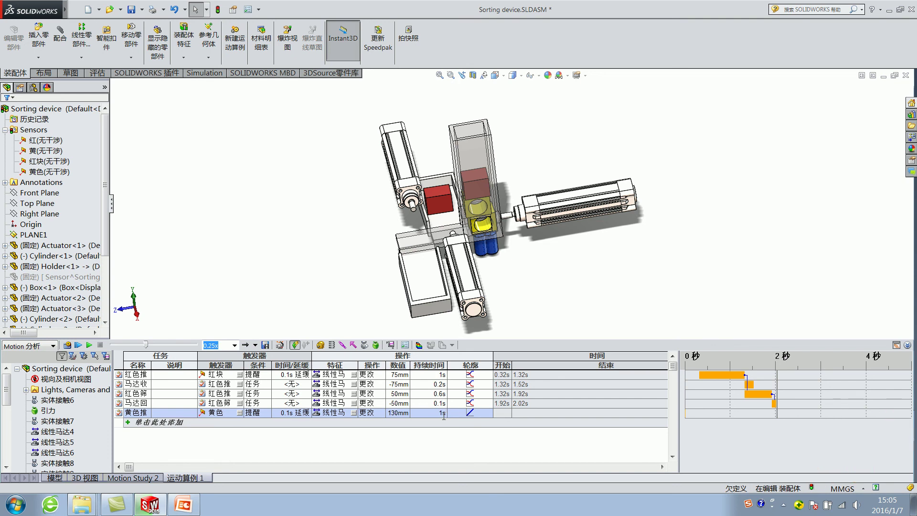
pyautogui.click(442, 414)
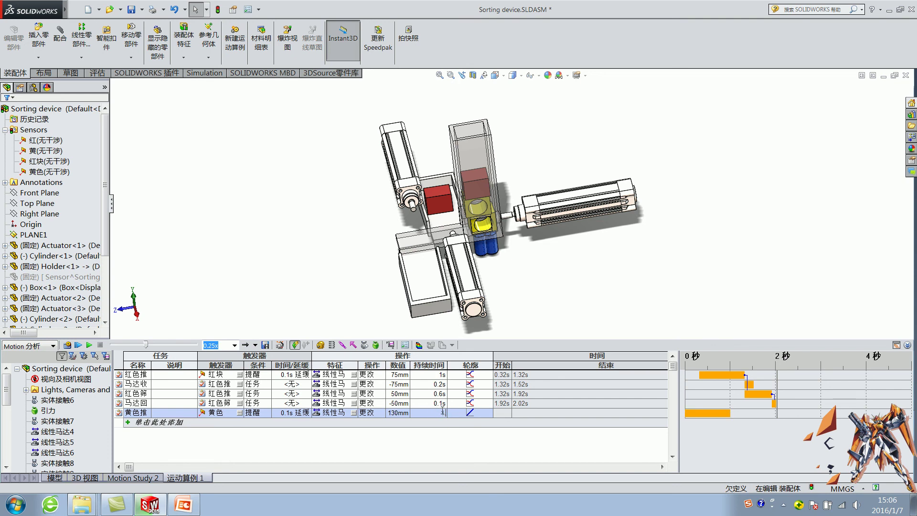
pyautogui.write('.2')
pyautogui.click(478, 415)
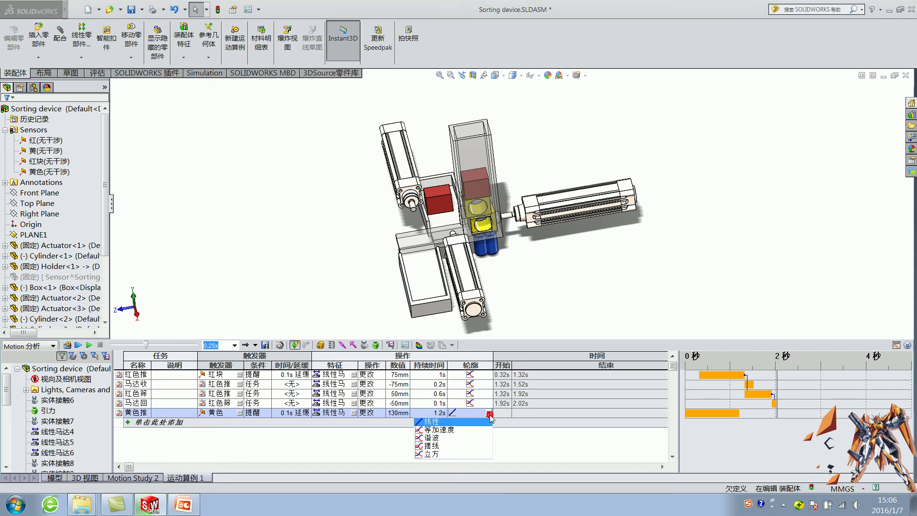
pyautogui.click(432, 438)
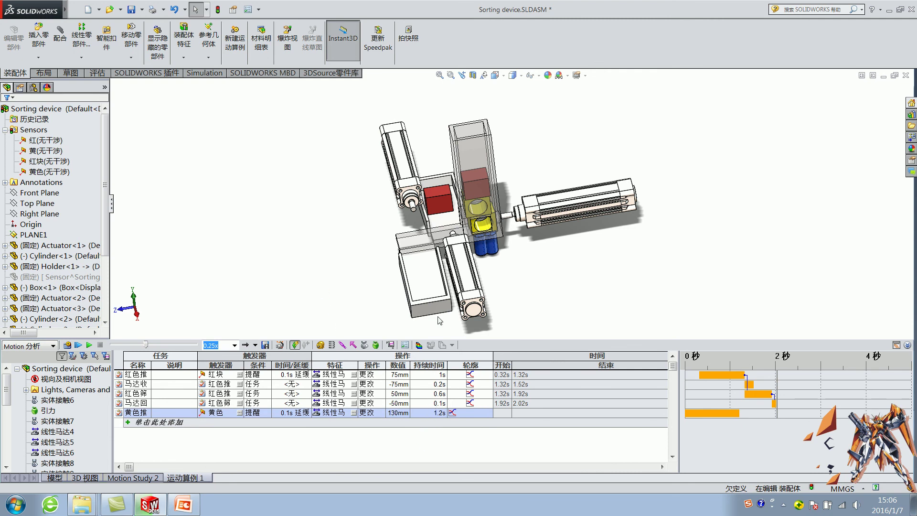
# Add a new task row and begin naming it 马达收回
pyautogui.click(147, 422)
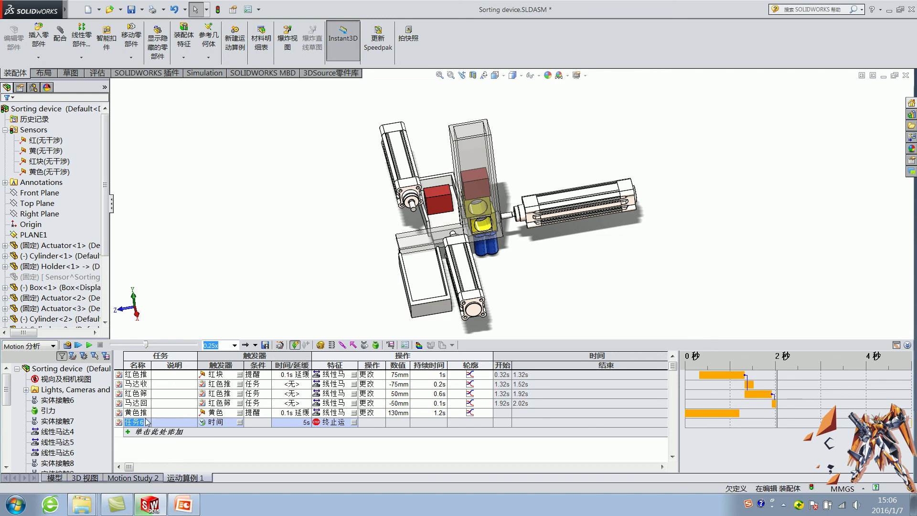
pyautogui.write('mada')
pyautogui.press('space')
pyautogui.write('hui')
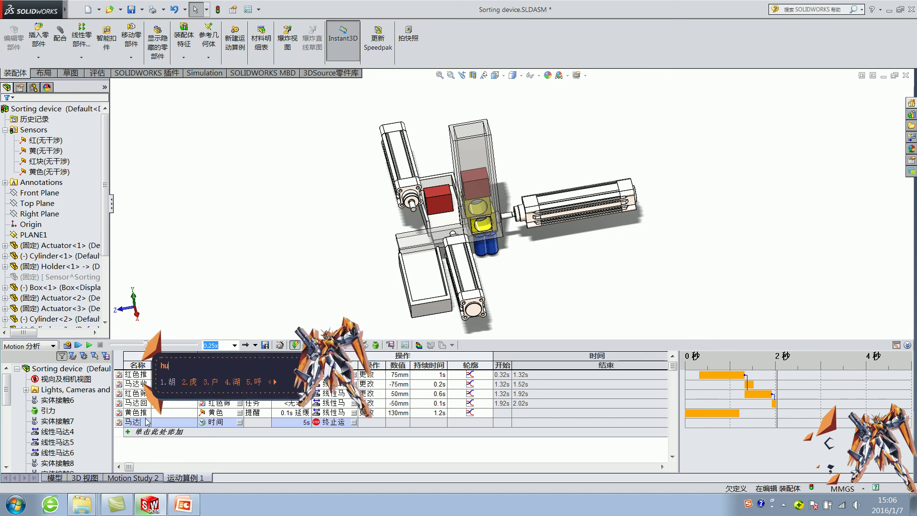
pyautogui.press('BackSpace')
pyautogui.press('BackSpace')
pyautogui.press('BackSpace')
pyautogui.write('shouhui')
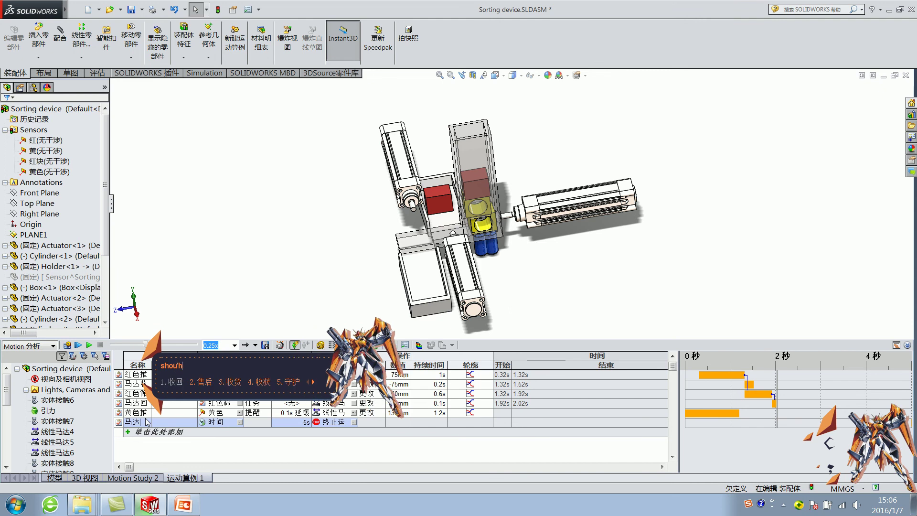
pyautogui.press('space')
# Finish the retract task's name and trigger it when the 黄色推出 task ends
pyautogui.write('dong')
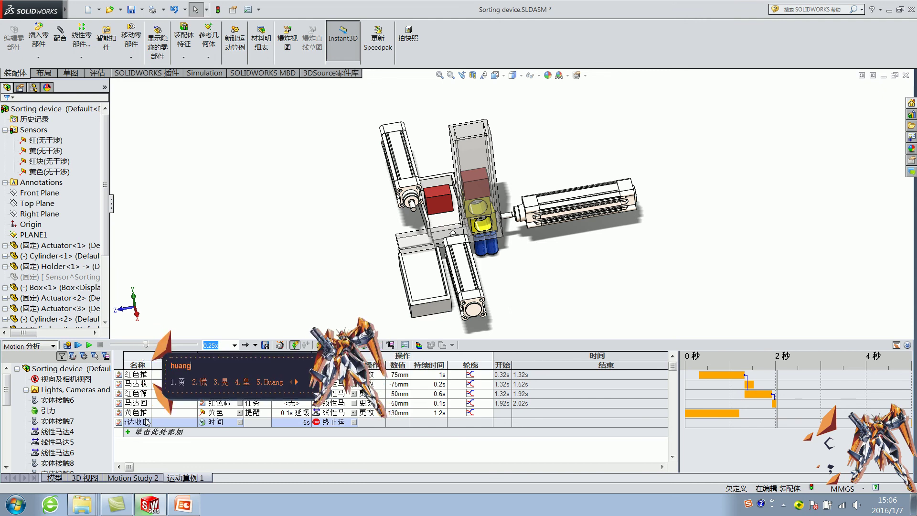
pyautogui.press('space')
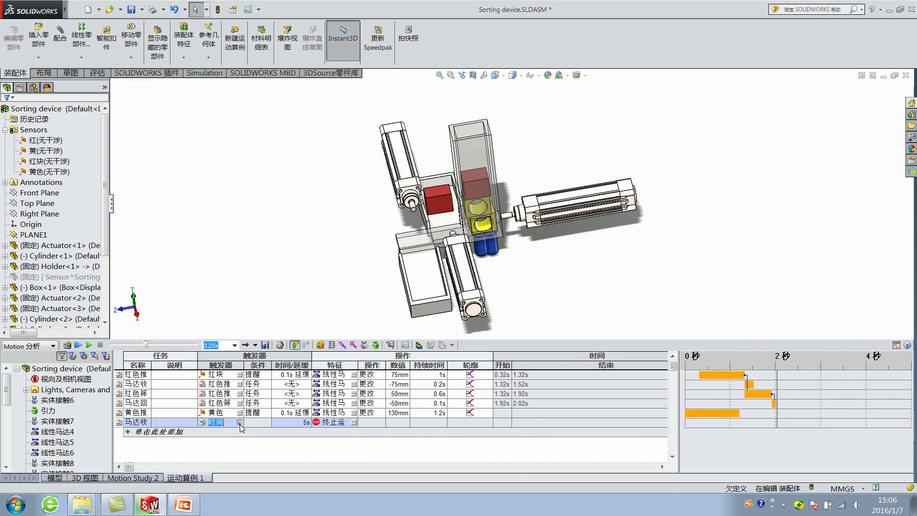
pyautogui.click(239, 422)
pyautogui.click(398, 184)
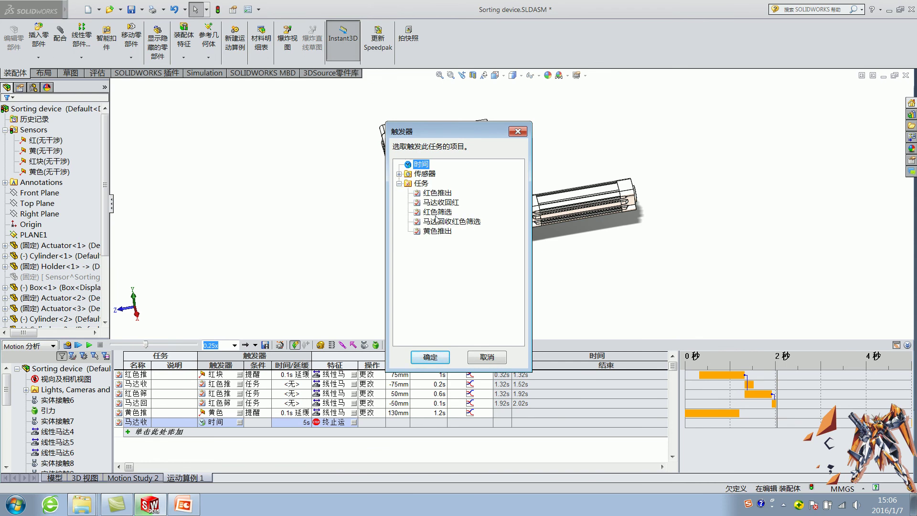
pyautogui.click(438, 232)
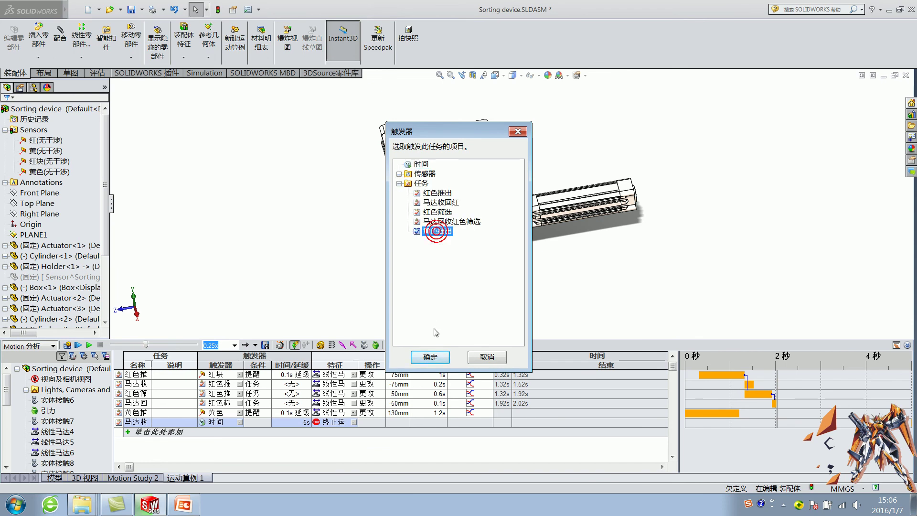
pyautogui.click(430, 356)
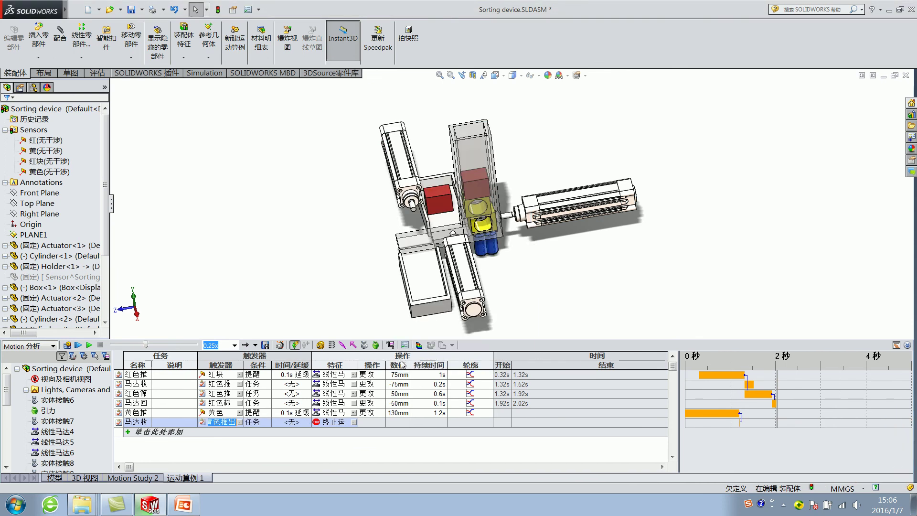
pyautogui.click(258, 422)
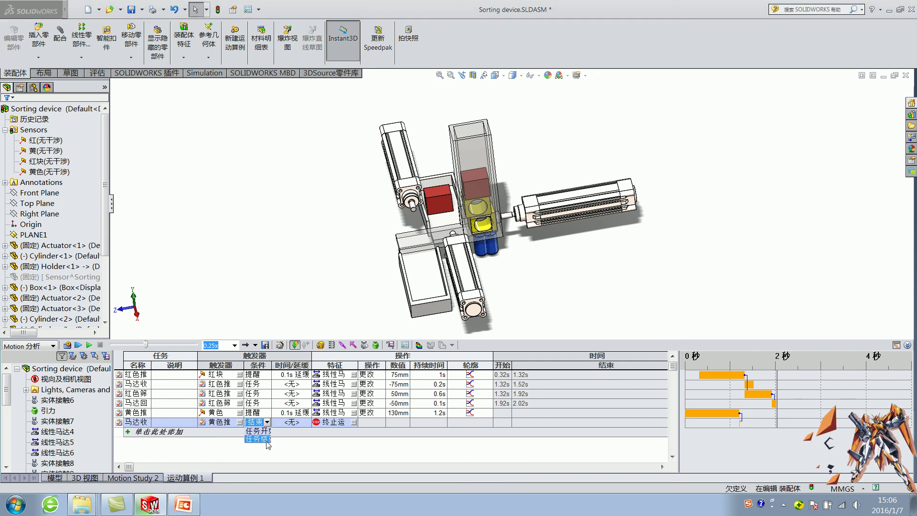
pyautogui.click(262, 436)
# Have it change linear motor 4 by -130 mm over 0.3 s with the harmonic (谐波) profile
pyautogui.click(335, 422)
pyautogui.click(354, 422)
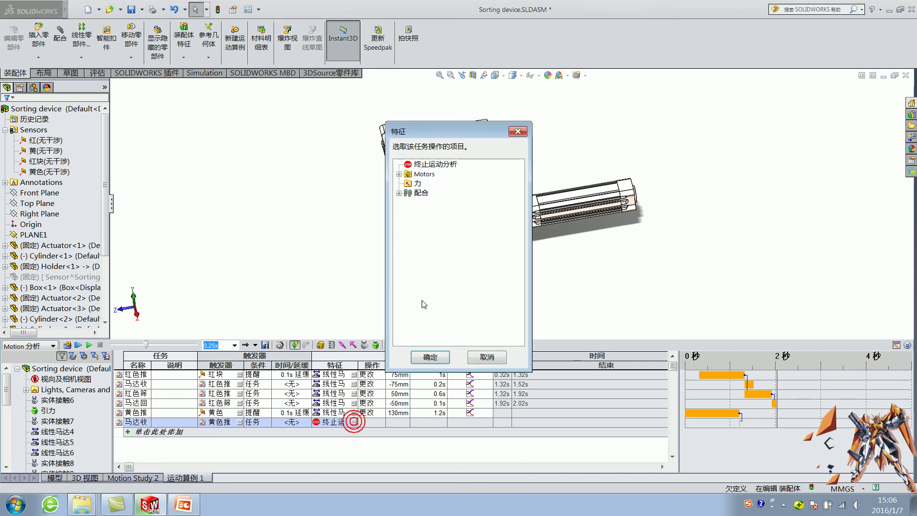
pyautogui.doubleClick(408, 173)
pyautogui.click(438, 184)
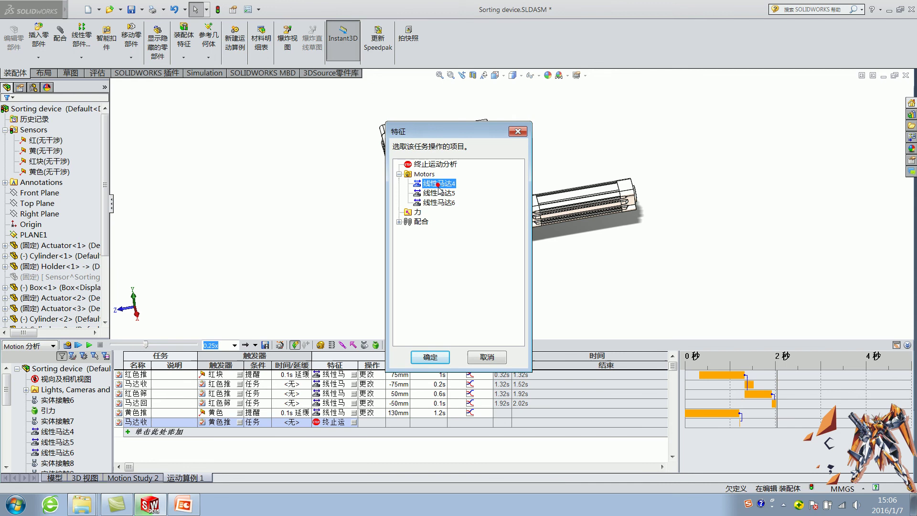
pyautogui.click(427, 356)
pyautogui.click(382, 422)
pyautogui.click(373, 441)
pyautogui.write('-130')
pyautogui.click(443, 422)
pyautogui.write('0.3')
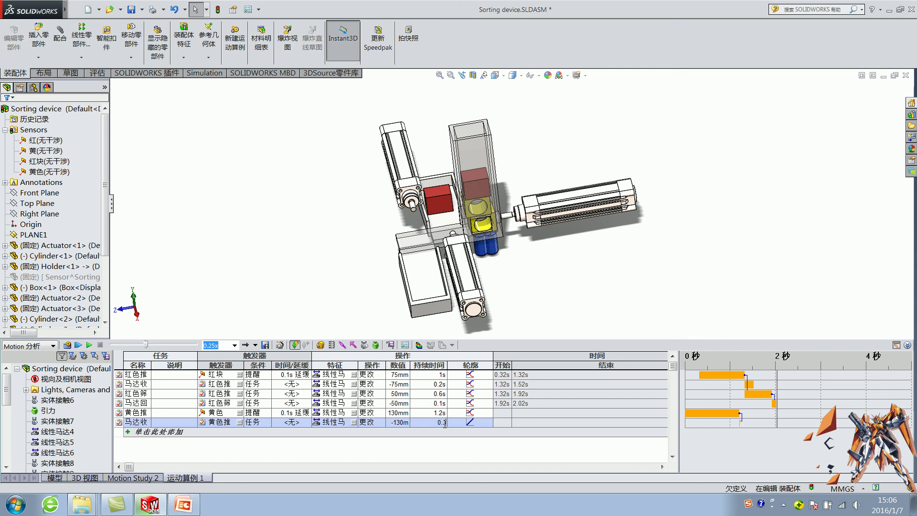
pyautogui.click(471, 422)
pyautogui.click(488, 422)
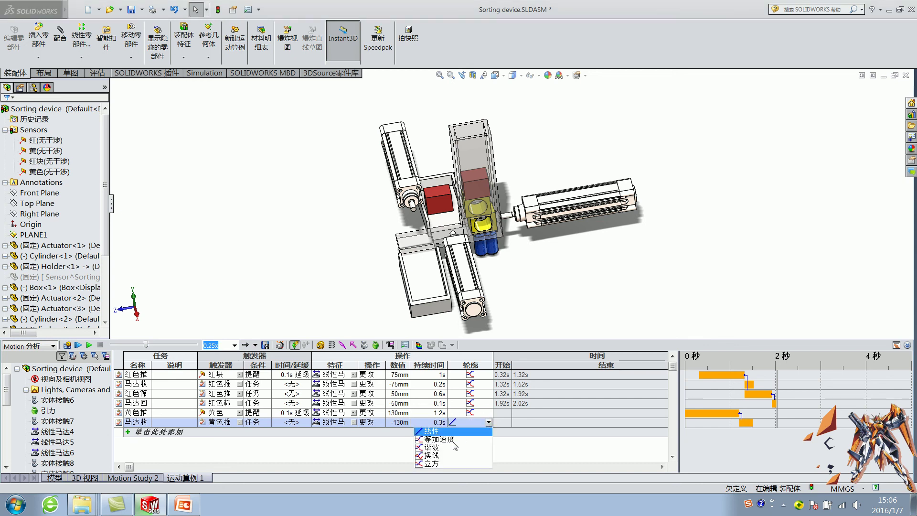
pyautogui.click(444, 447)
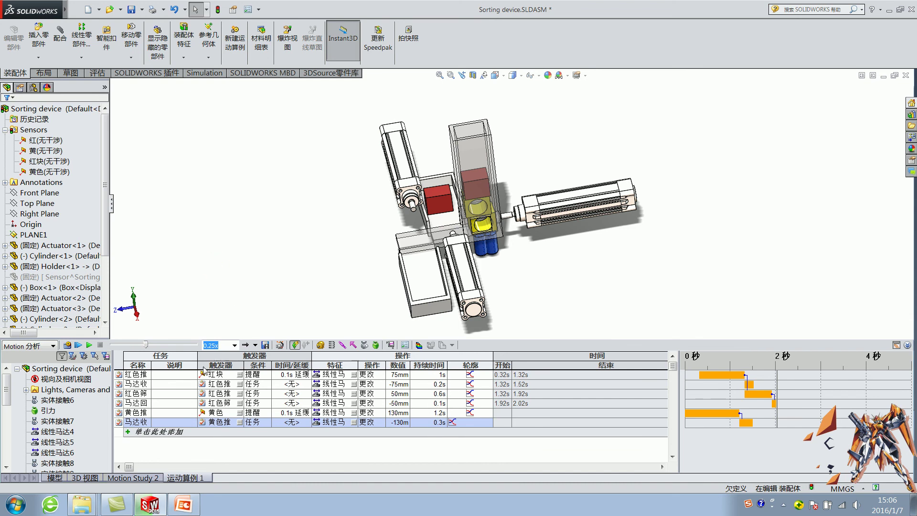
# Add a seventh event task and name it 黄色筛选
pyautogui.click(162, 432)
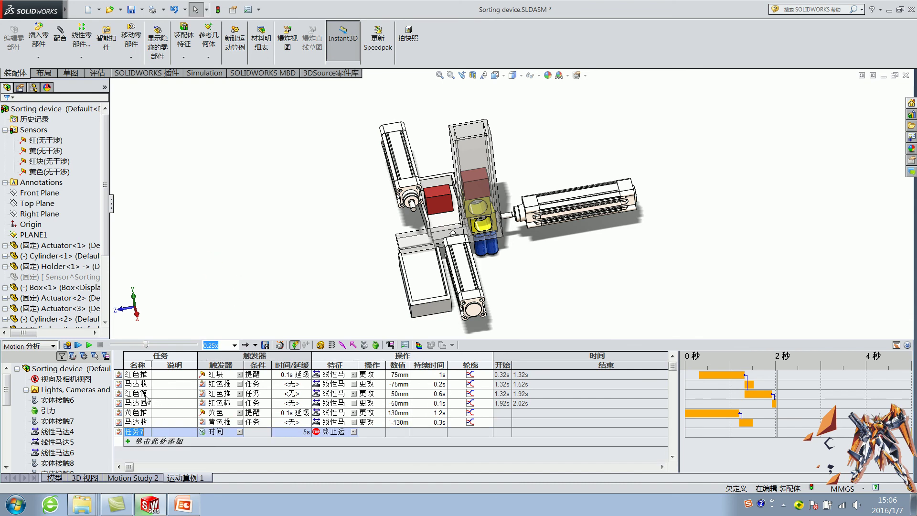
pyautogui.click(141, 383)
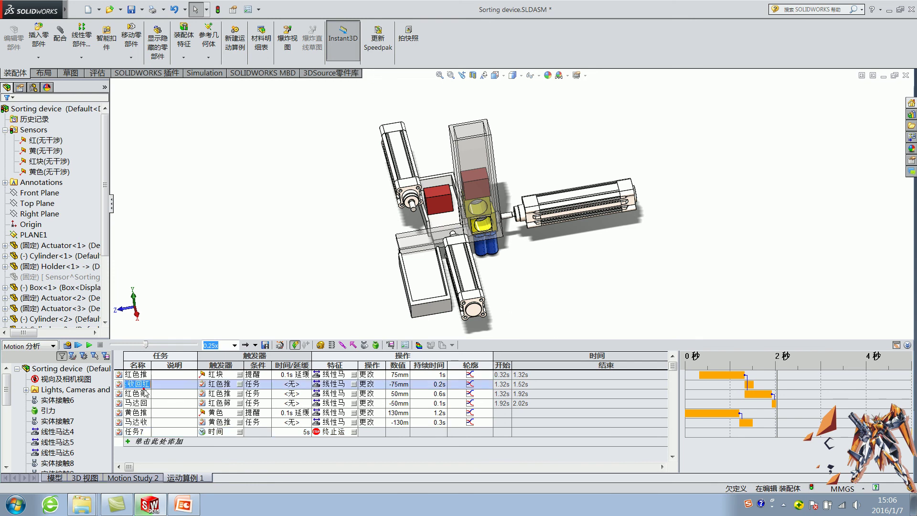
pyautogui.click(143, 393)
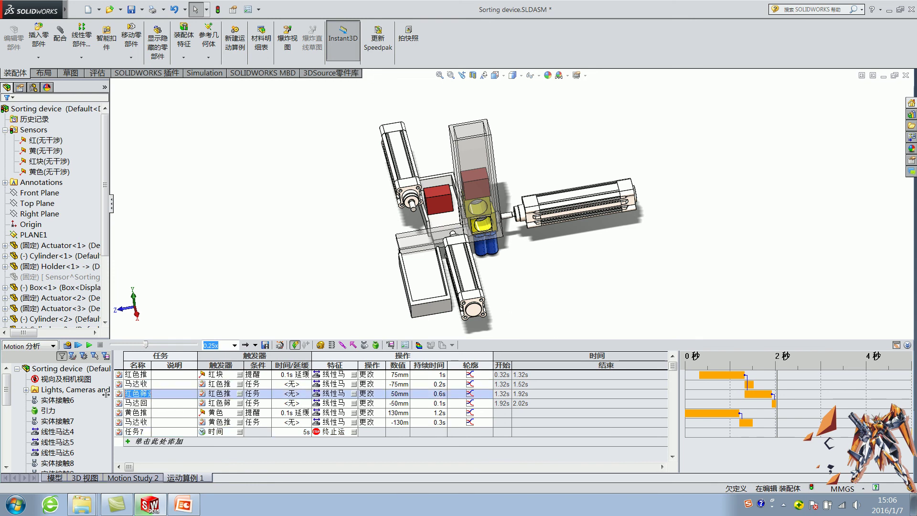
pyautogui.click(136, 432)
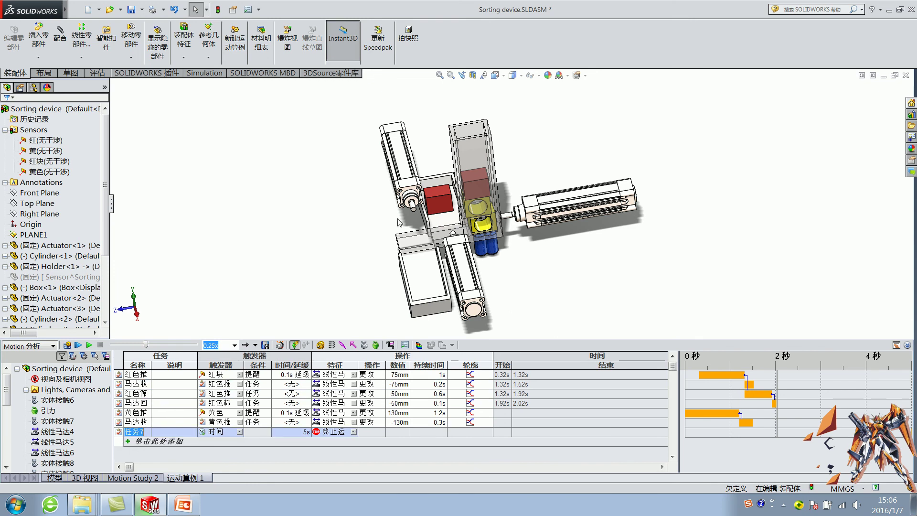
pyautogui.write('huanges')
pyautogui.press('space')
pyautogui.write('shanxuan')
pyautogui.press('space')
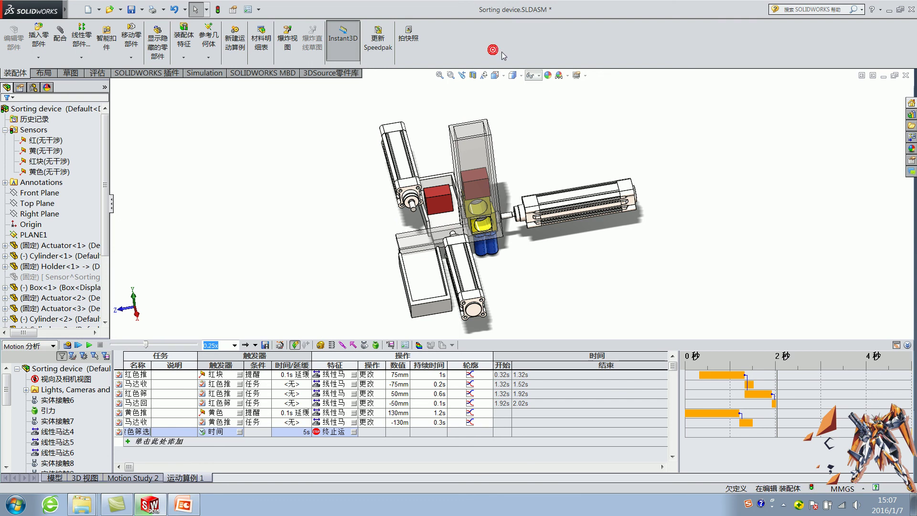
# Check which cylinder the motor belongs to and set the task's trigger to 黄色推出
pyautogui.scroll(-5, 493, 234)
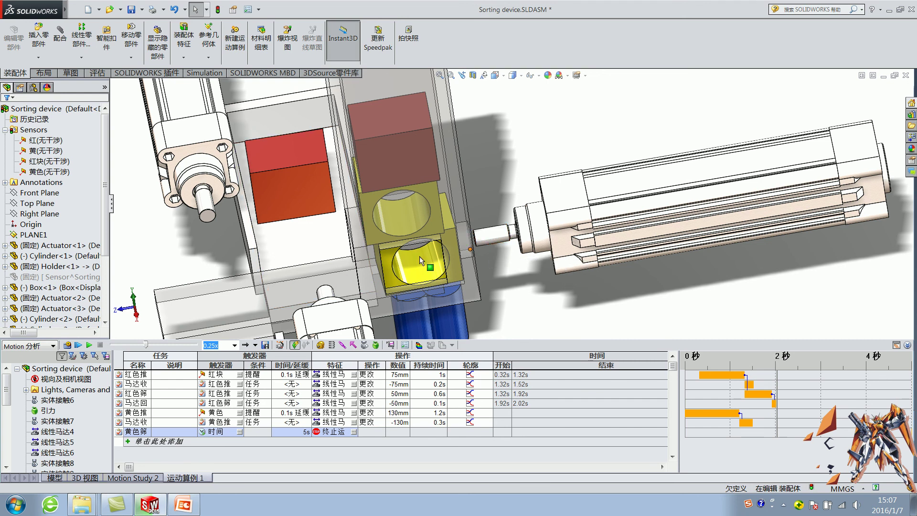
pyautogui.click(208, 214)
pyautogui.scroll(2, 306, 206)
pyautogui.scroll(2, 335, 206)
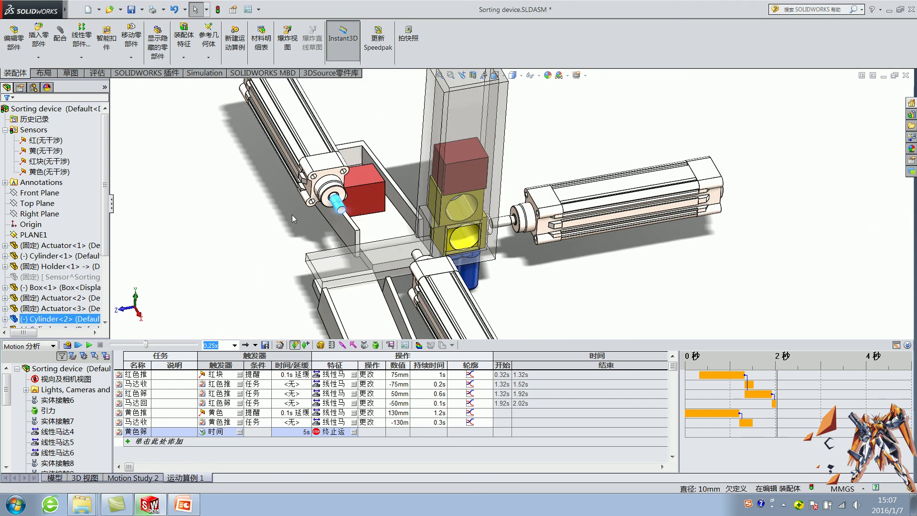
pyautogui.click(221, 433)
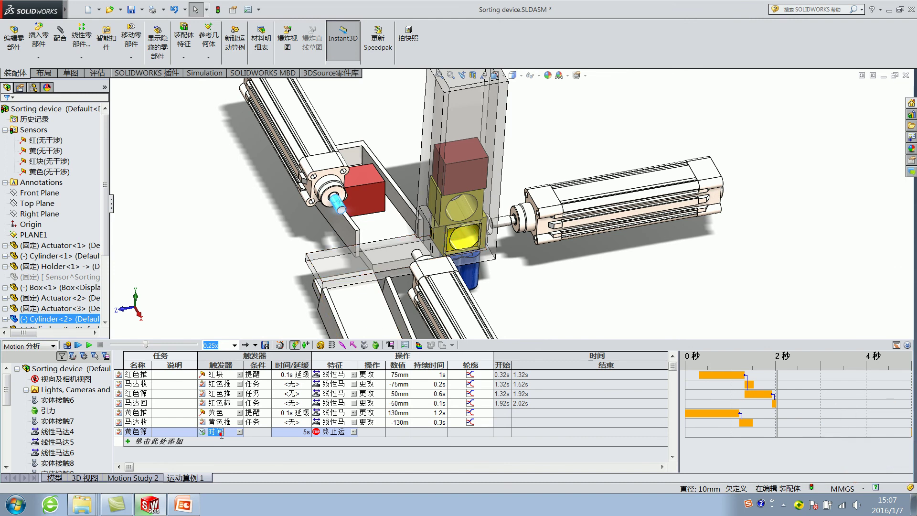
pyautogui.click(240, 431)
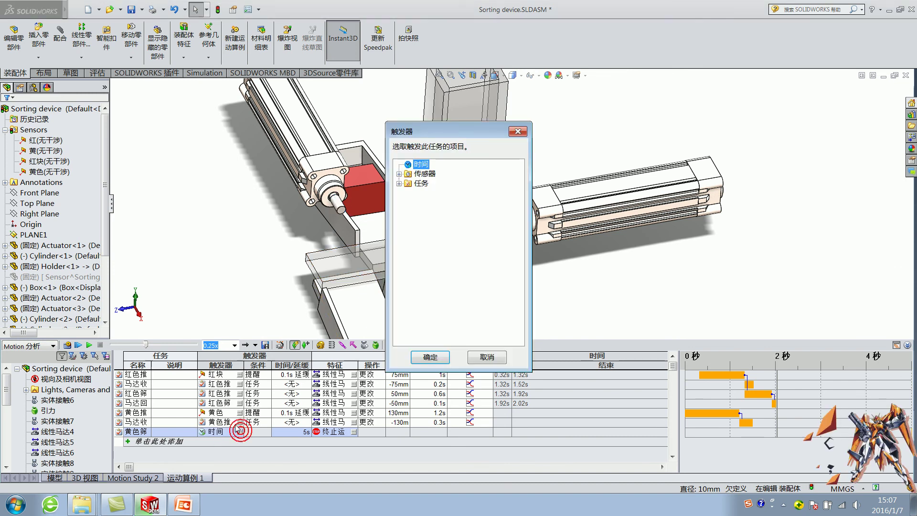
pyautogui.click(398, 183)
pyautogui.click(428, 231)
pyautogui.click(432, 358)
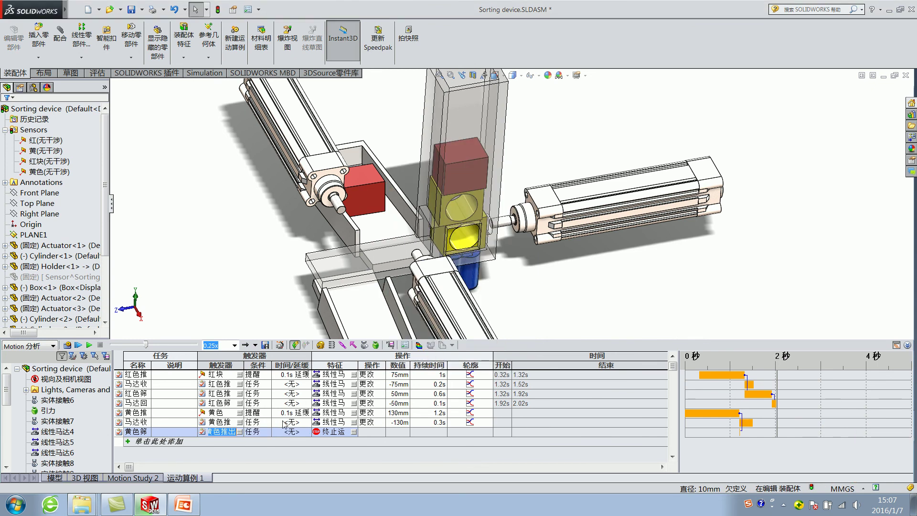
# Have it move a linear motor 50 mm over 0.6 s with the usual profile; add another row
pyautogui.click(354, 431)
pyautogui.click(398, 173)
pyautogui.click(435, 192)
pyautogui.click(430, 357)
pyautogui.click(371, 431)
pyautogui.click(368, 453)
pyautogui.click(393, 431)
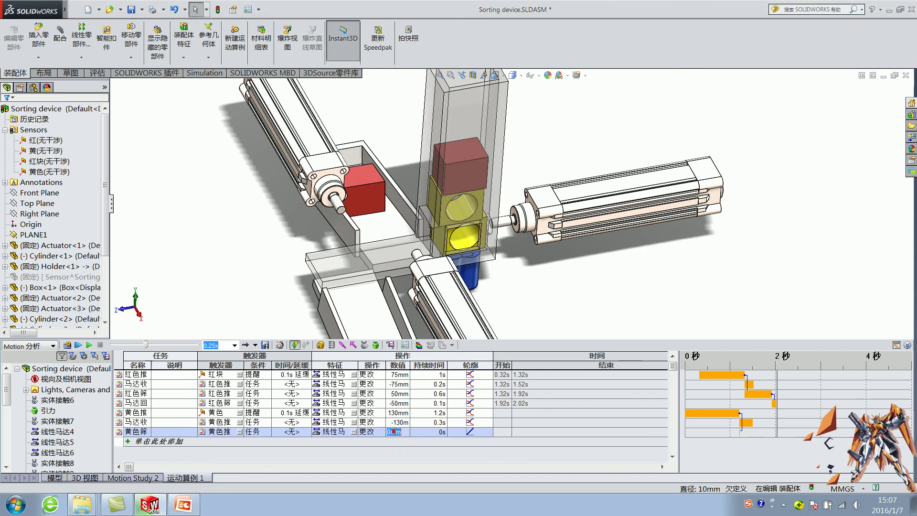
pyautogui.write('50')
pyautogui.click(448, 434)
pyautogui.write('0.6')
pyautogui.click(490, 432)
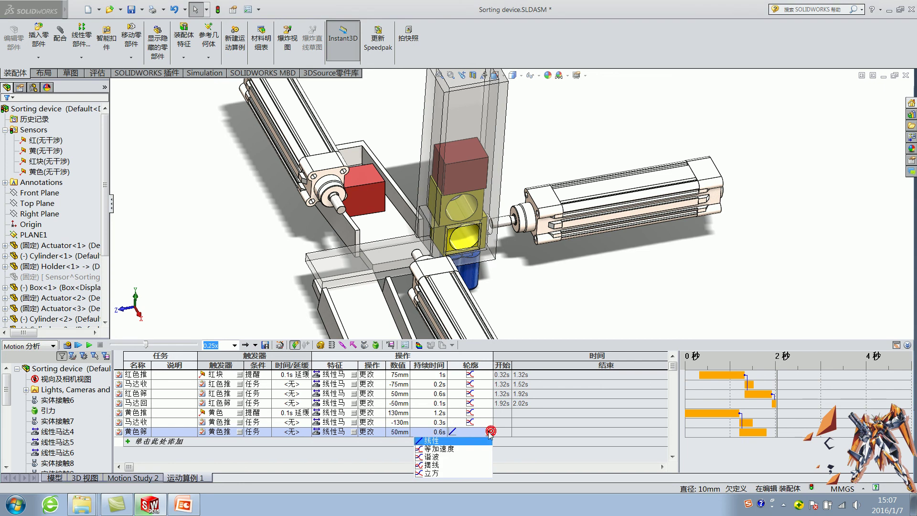
pyautogui.click(444, 463)
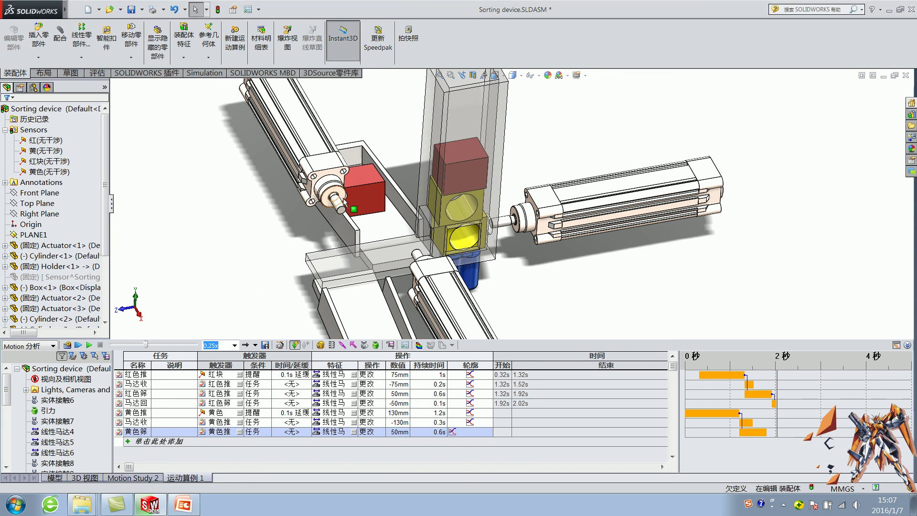
pyautogui.click(151, 439)
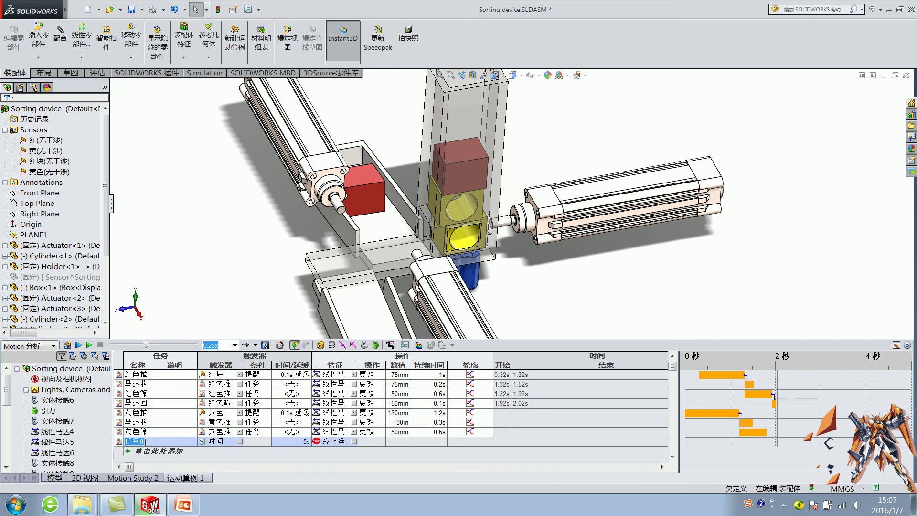
# Name the new task row 马达回收黄色筛选
pyautogui.write('mada')
pyautogui.press('space')
pyautogui.write('huishou')
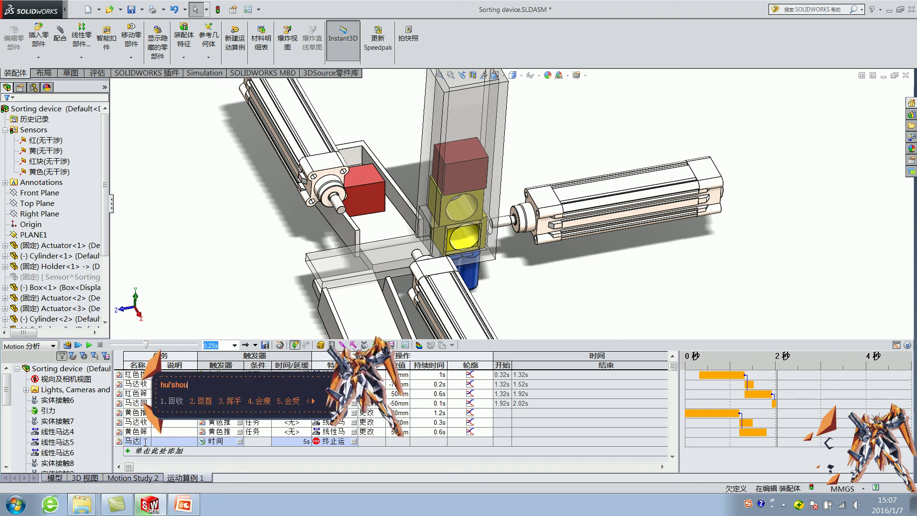
pyautogui.press('space')
pyautogui.write("huang's")
pyautogui.press('space')
pyautogui.write('shaixuan')
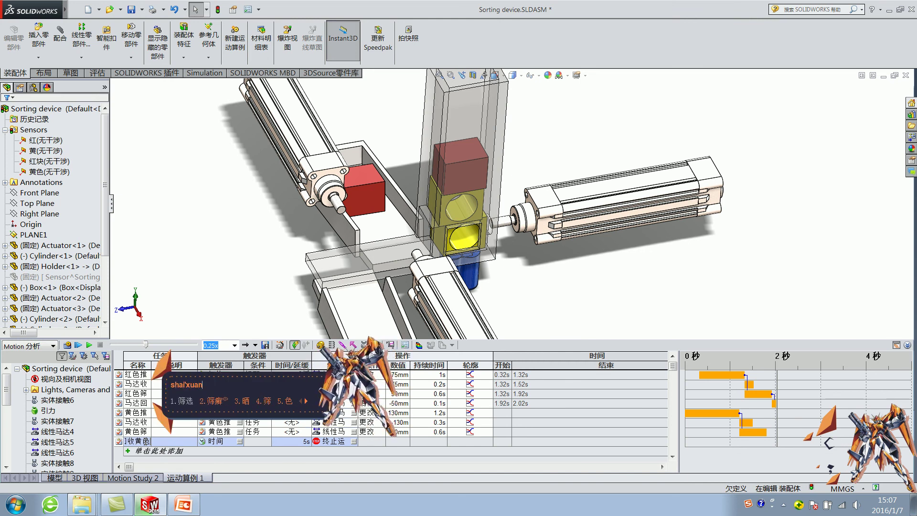
pyautogui.press('space')
pyautogui.press('Return')
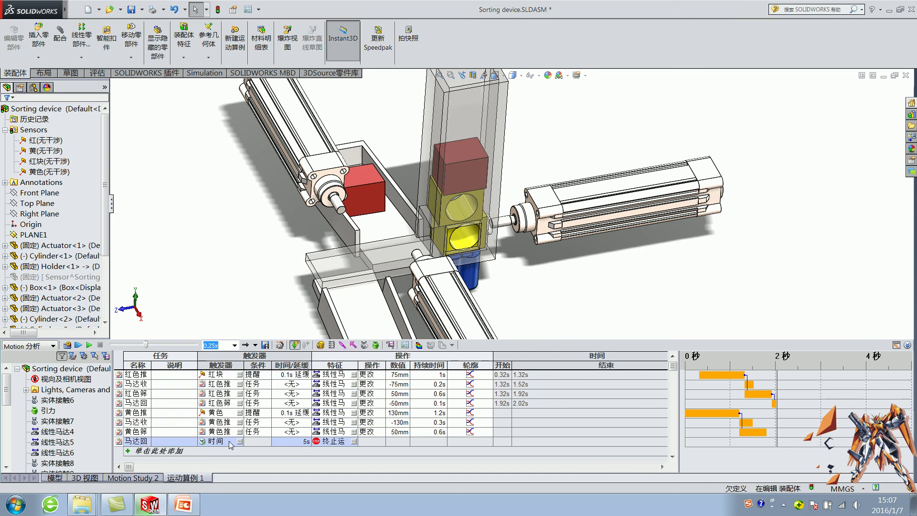
# Trigger the task to start when the 黄色筛选 task ends
pyautogui.click(239, 441)
pyautogui.click(399, 184)
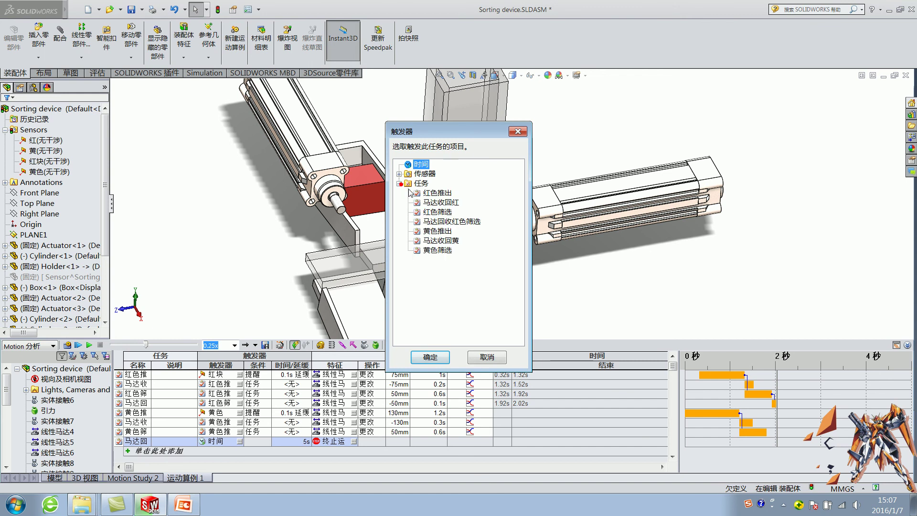
pyautogui.click(437, 250)
pyautogui.click(430, 357)
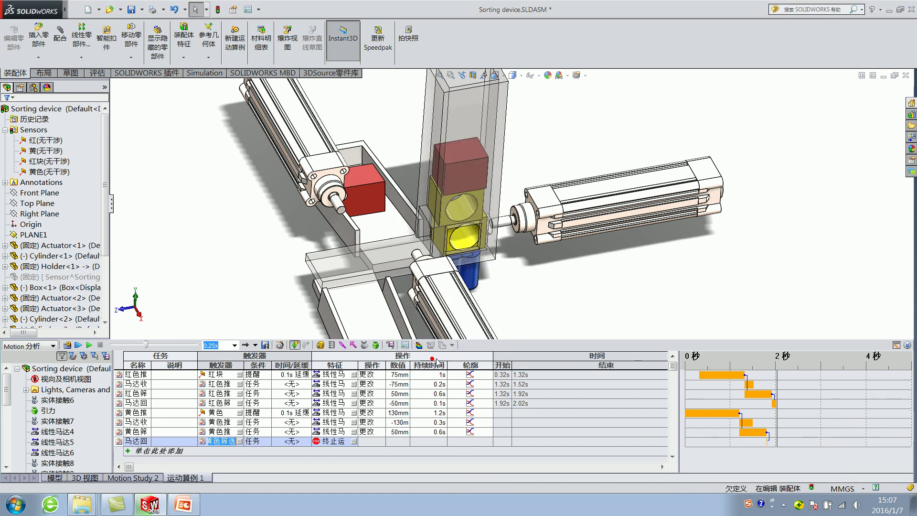
pyautogui.click(265, 441)
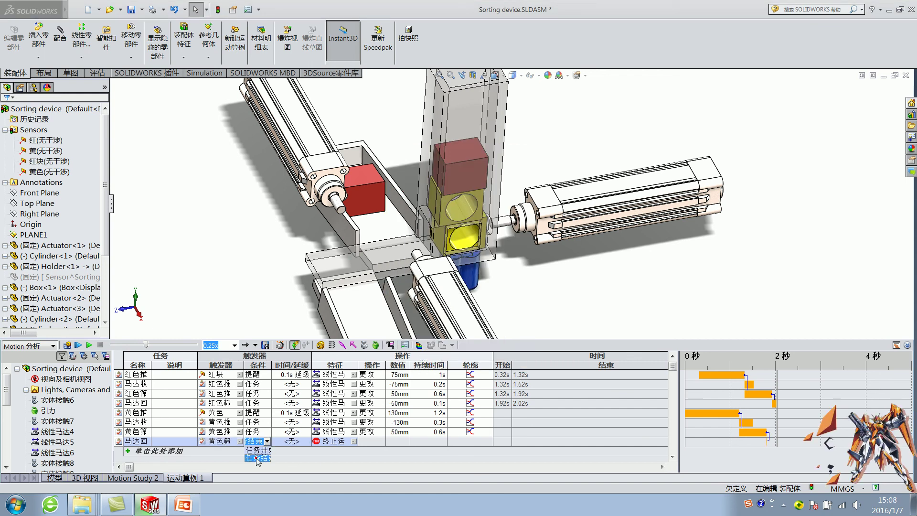
pyautogui.click(257, 458)
# Make the task change 线性马达5's position and choose its motion profile
pyautogui.click(354, 441)
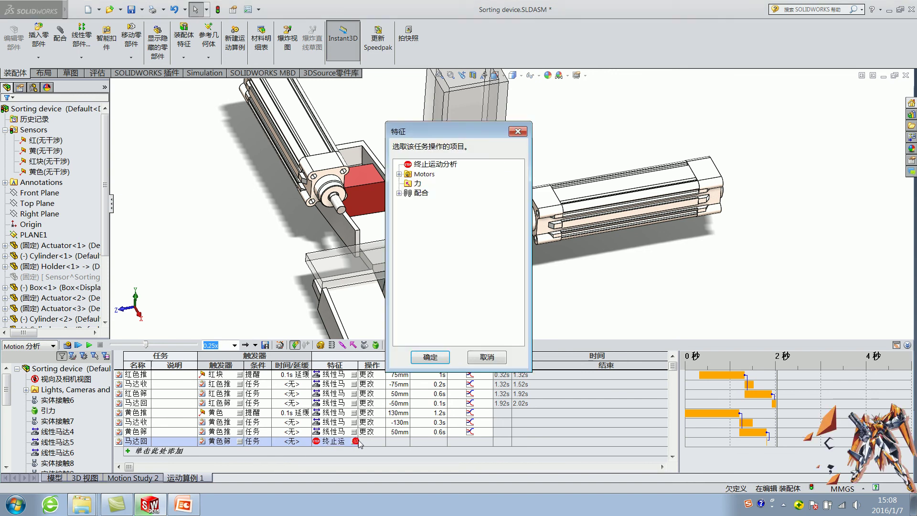
pyautogui.click(398, 173)
pyautogui.click(438, 192)
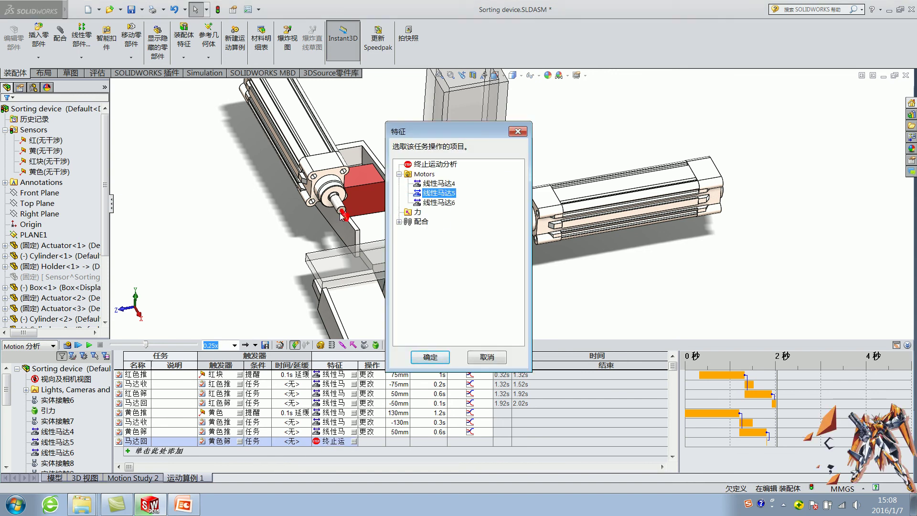
pyautogui.click(376, 443)
pyautogui.click(372, 465)
pyautogui.write('0.1')
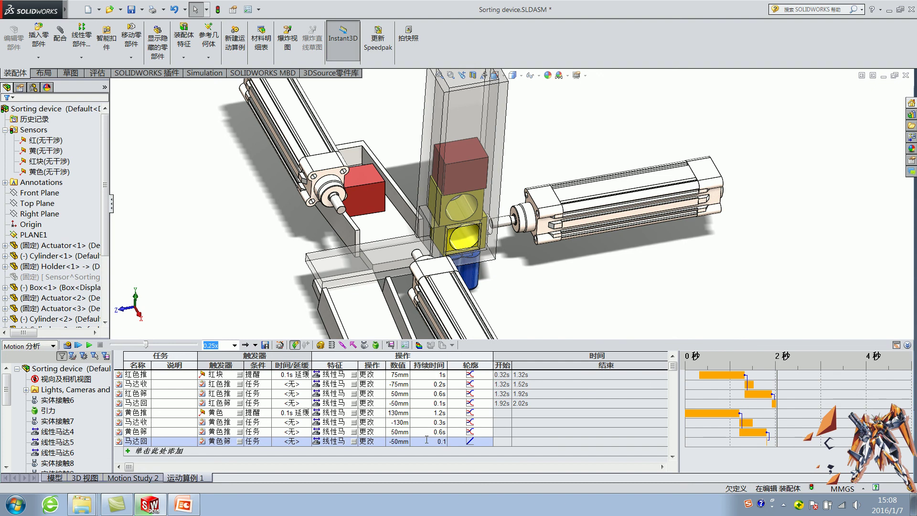
pyautogui.click(488, 441)
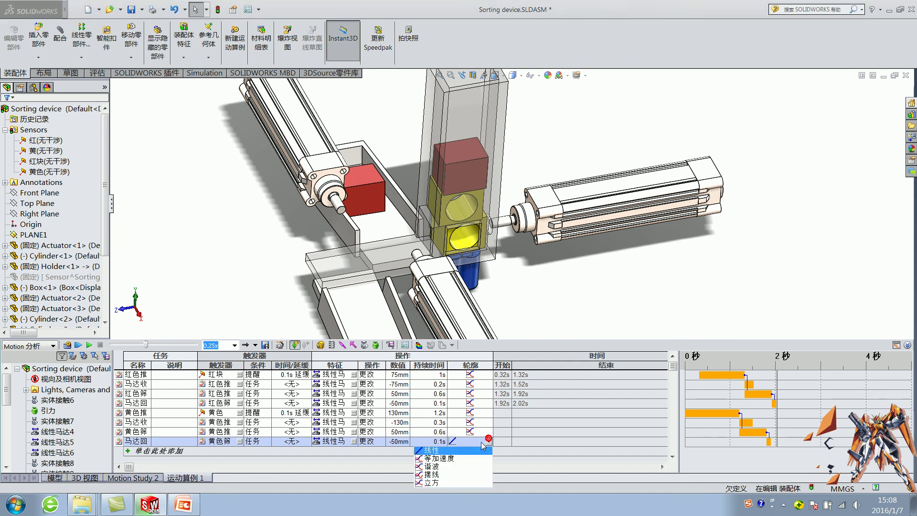
pyautogui.click(434, 475)
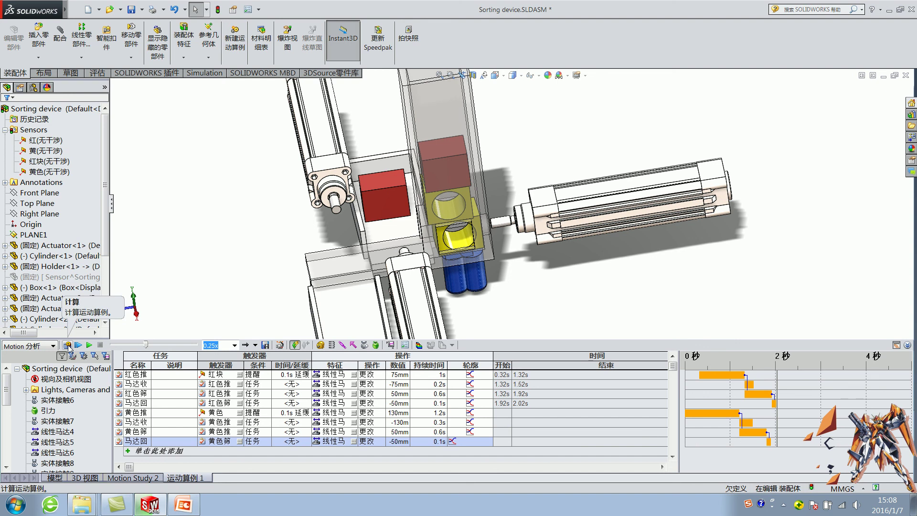
# Extend the study to 6 seconds in timeline view and calculate the simulation
pyautogui.click(901, 345)
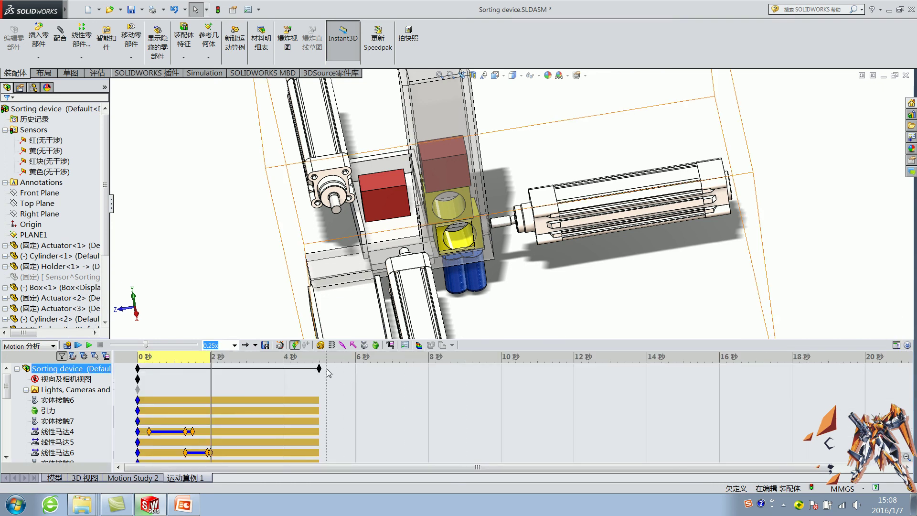
pyautogui.moveTo(319, 368); pyautogui.dragTo(355, 368)
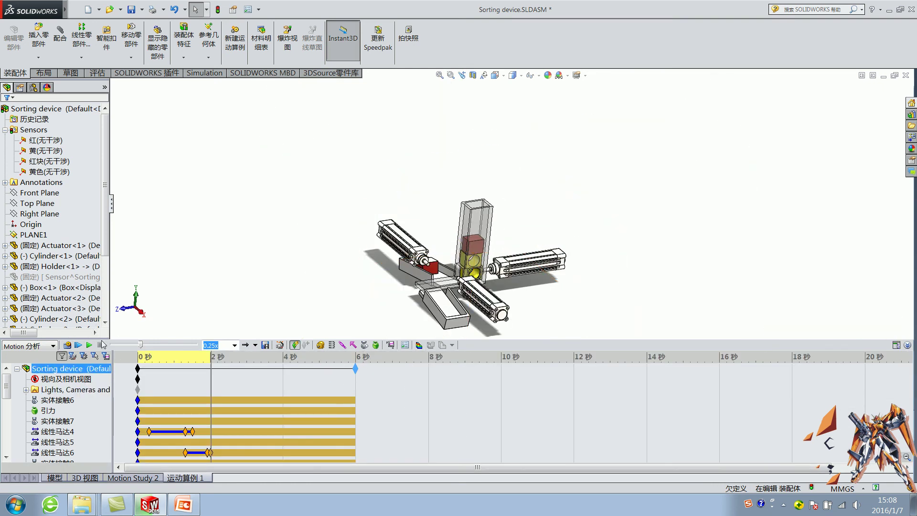
pyautogui.click(68, 346)
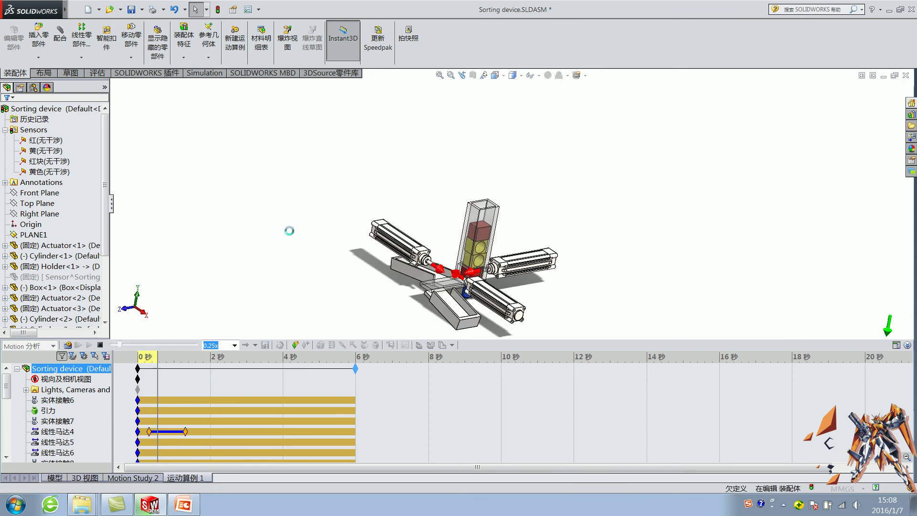
pyautogui.scroll(3, 508, 275)
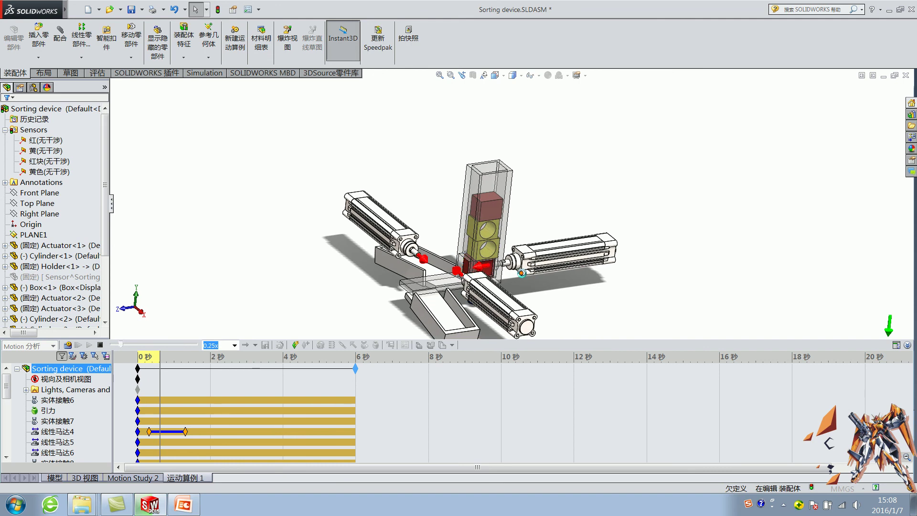
pyautogui.scroll(-3, 522, 276)
pyautogui.scroll(-2, 522, 276)
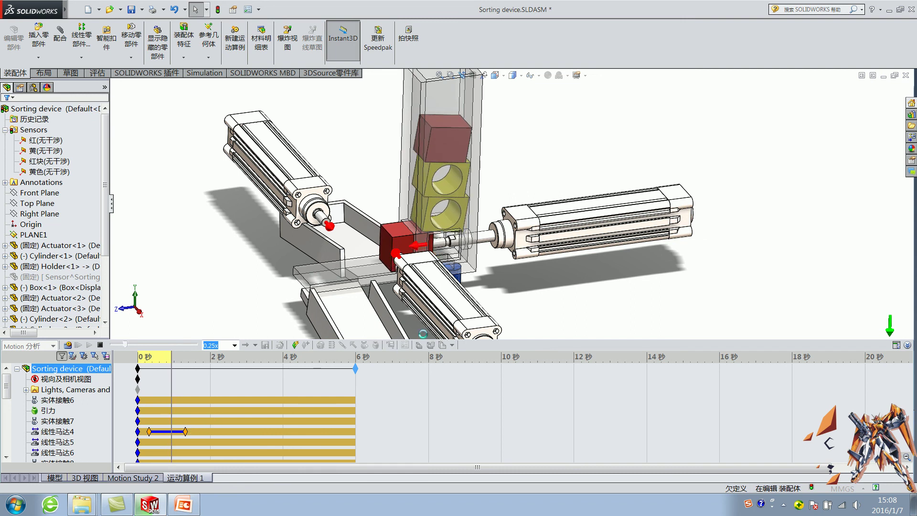
pyautogui.scroll(-1, 414, 258)
pyautogui.scroll(-3, 414, 258)
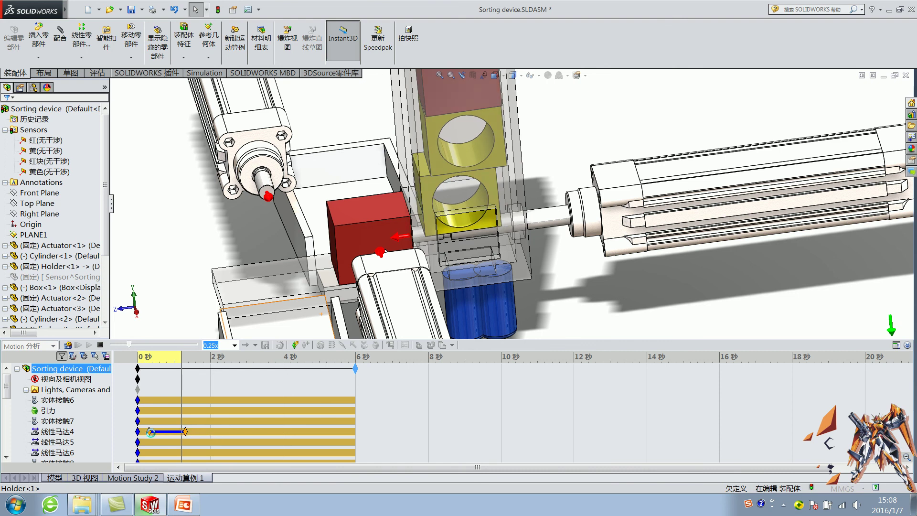
# Select 线性马达4 and orbit close to the yellow block to watch it pushed
pyautogui.click(72, 431)
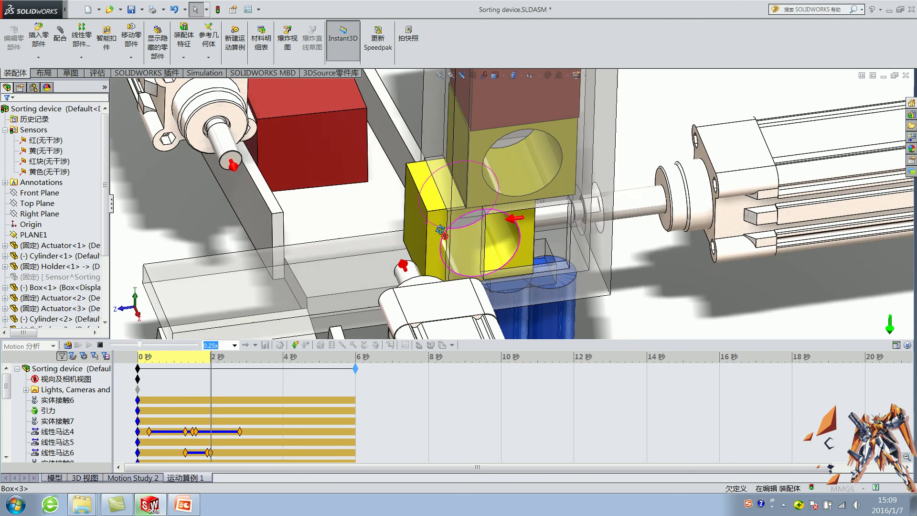
pyautogui.moveTo(366, 269); pyautogui.dragTo(485, 229, button='middle')
pyautogui.scroll(2, 485, 228)
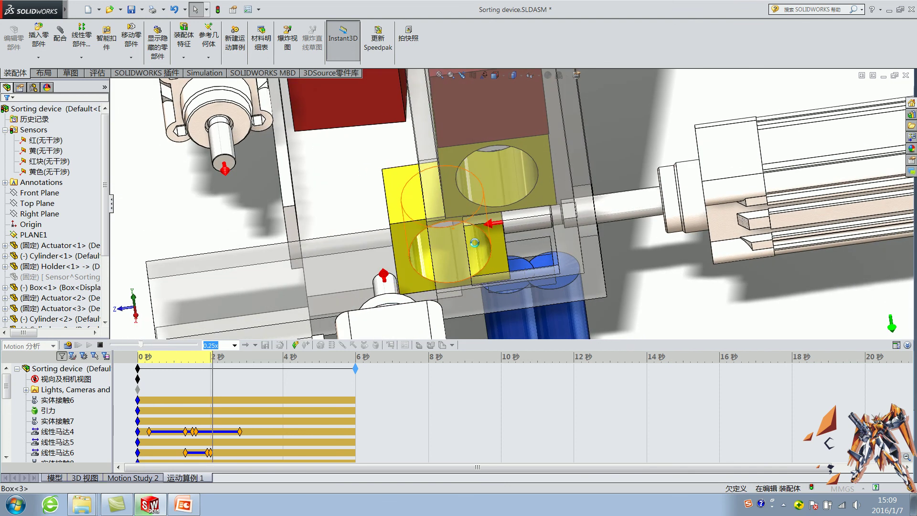
pyautogui.scroll(2, 488, 231)
pyautogui.scroll(2, 490, 232)
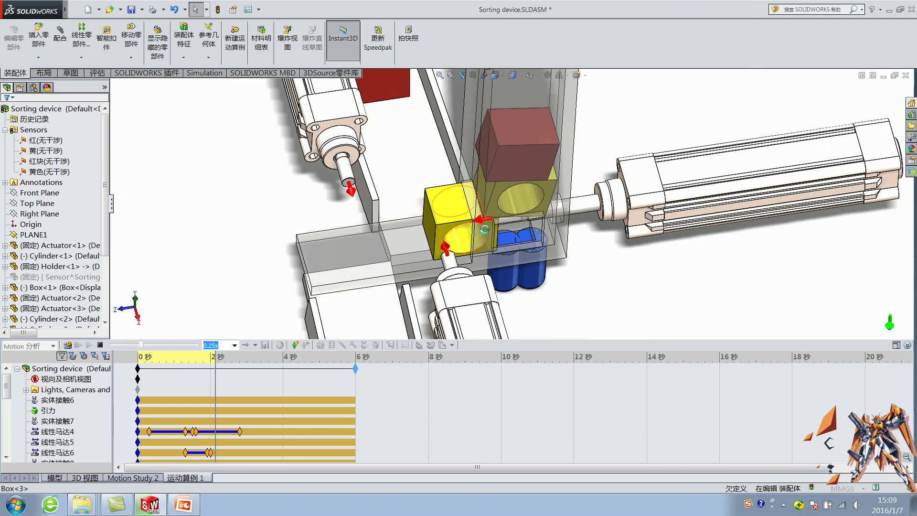
pyautogui.moveTo(484, 221); pyautogui.dragTo(457, 241, button='middle')
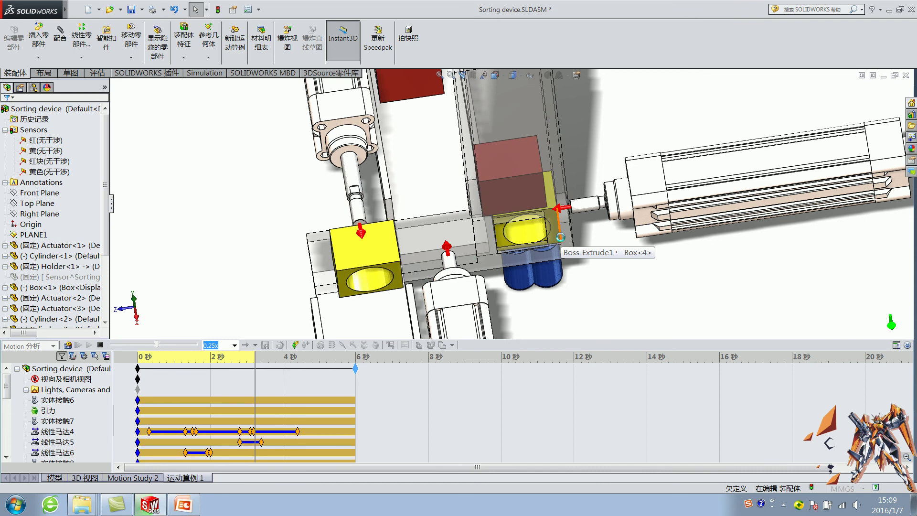
pyautogui.scroll(3, 563, 202)
# Zoom and orbit around the device while the calculation runs through 6 seconds
pyautogui.scroll(3, 556, 208)
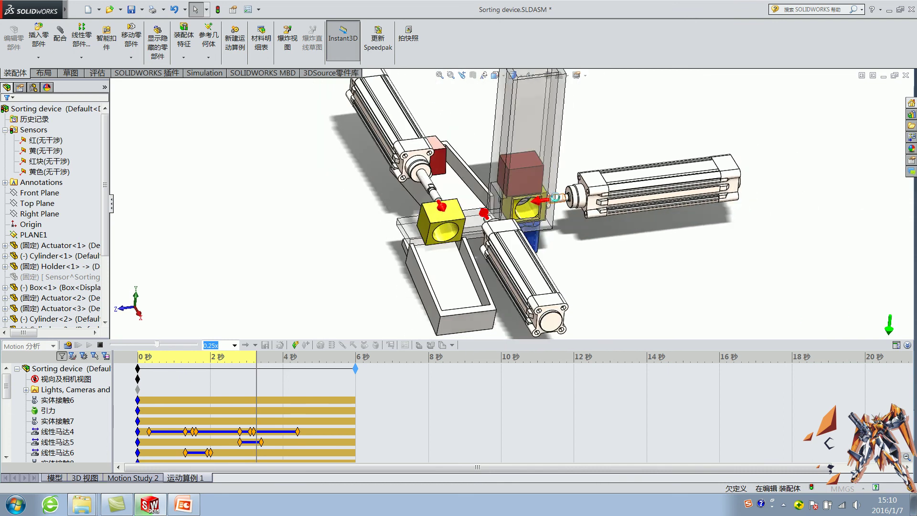
pyautogui.scroll(3, 550, 214)
pyautogui.scroll(-5, 488, 232)
pyautogui.scroll(-1, 487, 232)
pyautogui.scroll(-2, 486, 232)
pyautogui.scroll(-3, 485, 231)
pyautogui.scroll(3, 486, 231)
pyautogui.scroll(2, 486, 231)
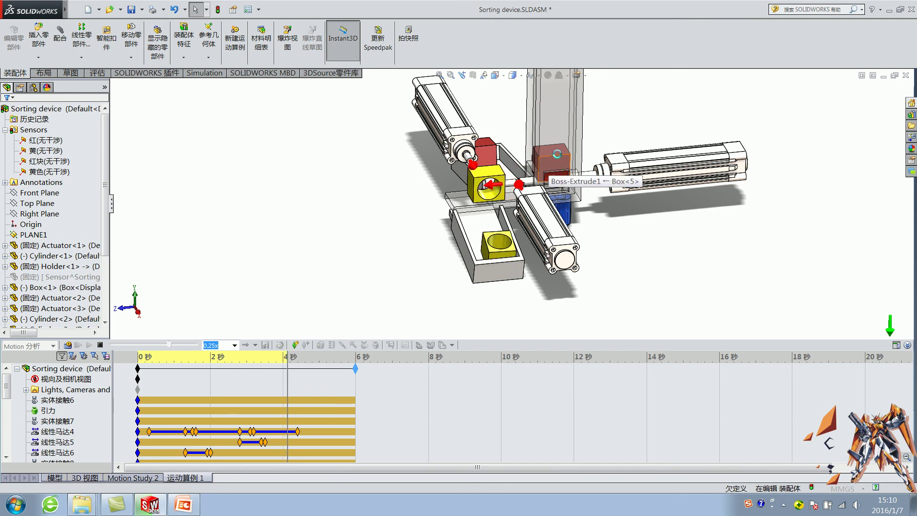
pyautogui.scroll(-1, 568, 166)
pyautogui.scroll(-1, 564, 167)
pyautogui.moveTo(561, 167); pyautogui.dragTo(609, 133, button='middle')
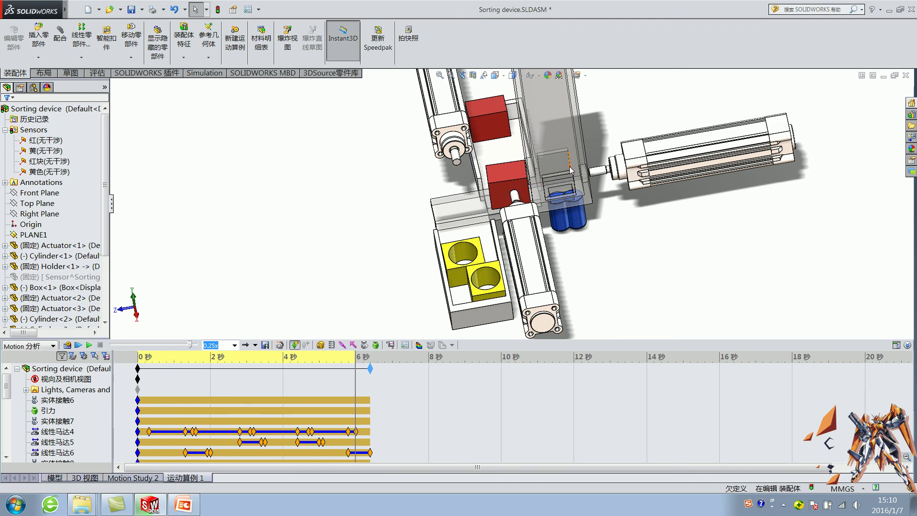
pyautogui.moveTo(483, 266); pyautogui.dragTo(430, 230, button='middle')
# Tilt and zoom the view toward the red block after toggling the assembly selection
pyautogui.click(311, 414)
pyautogui.click(361, 372)
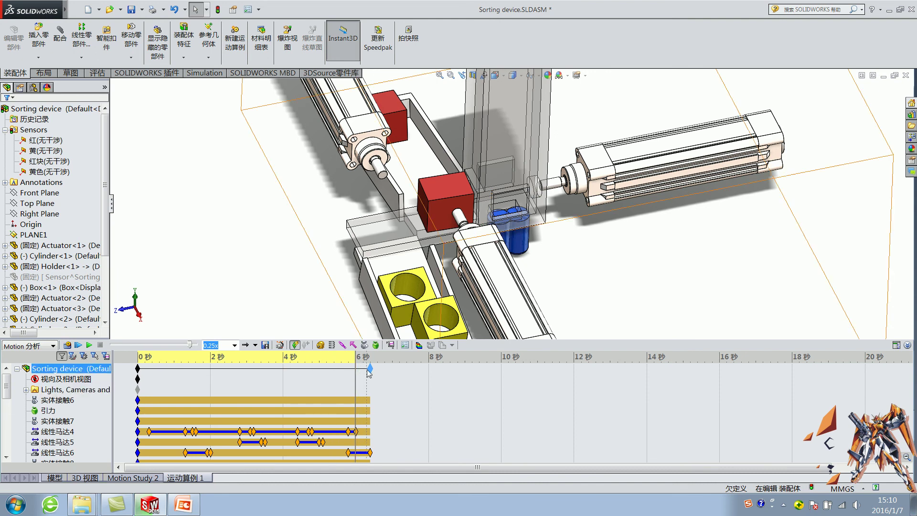
pyautogui.press('Escape')
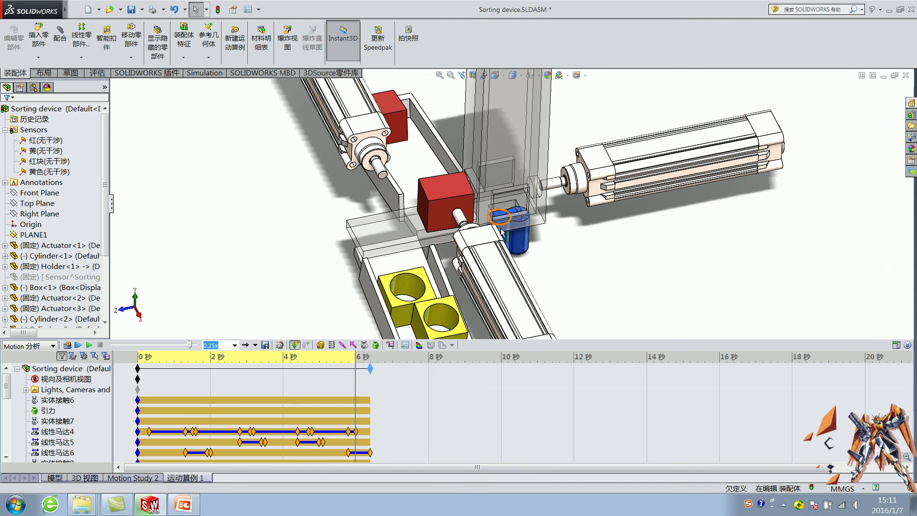
pyautogui.scroll(-5, 489, 243)
pyautogui.moveTo(488, 244); pyautogui.dragTo(481, 270, button='middle')
pyautogui.scroll(3, 480, 269)
pyautogui.scroll(-1, 499, 239)
pyautogui.scroll(-3, 502, 229)
pyautogui.scroll(2, 502, 229)
pyautogui.scroll(-3, 501, 228)
# Fit the Sorting device assembly in view, replay the motion, then recalculate
pyautogui.click(371, 368)
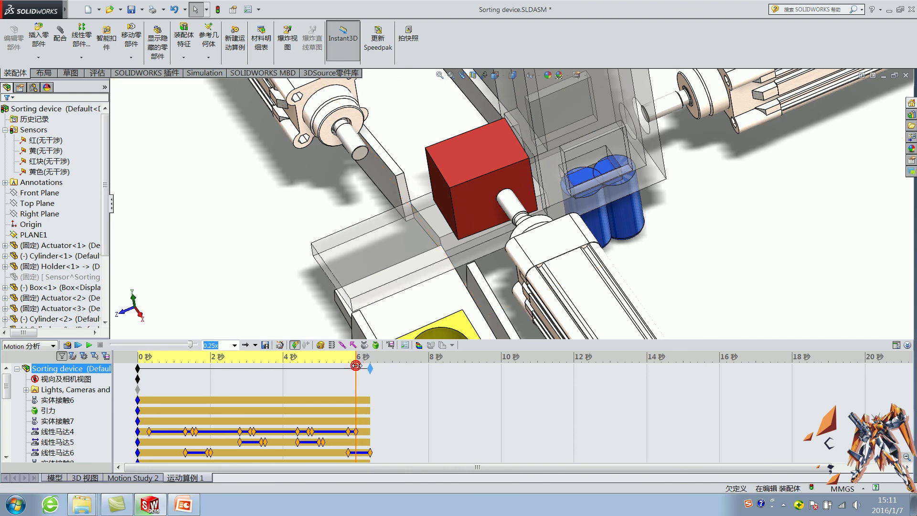
pyautogui.press('f')
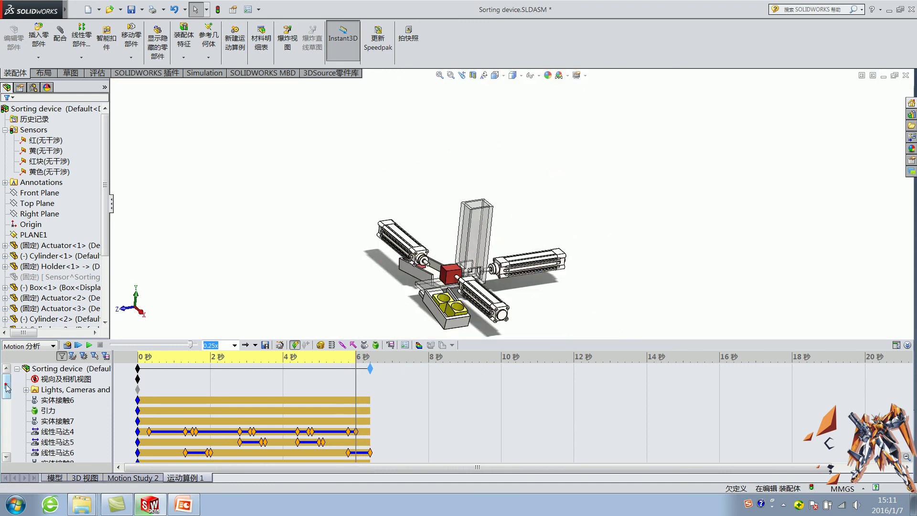
pyautogui.click(89, 346)
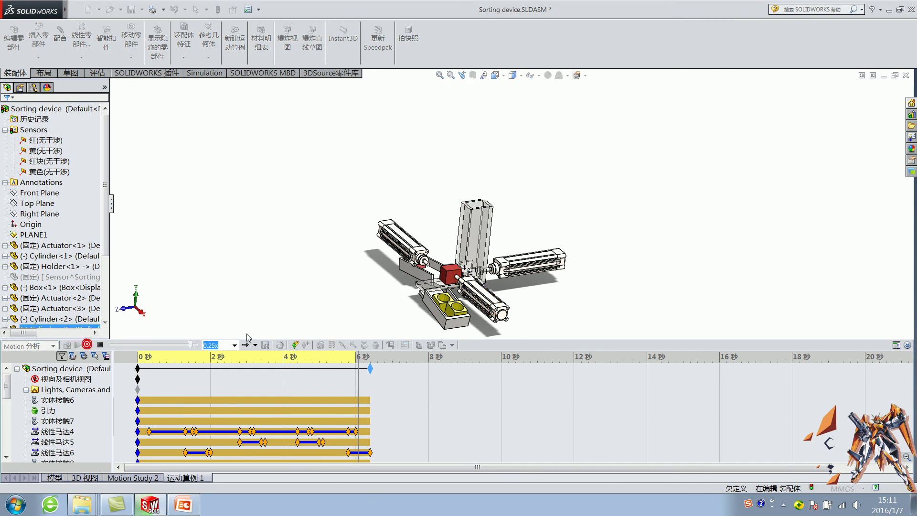
pyautogui.click(348, 288)
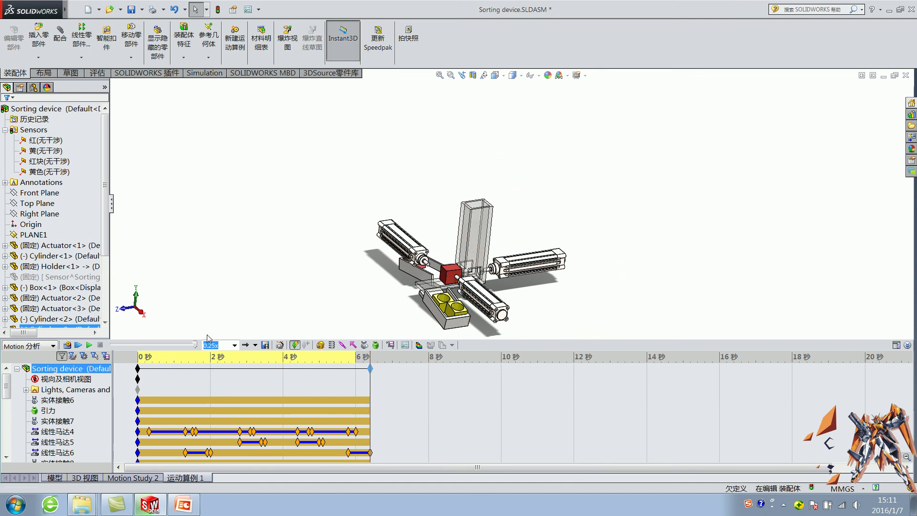
pyautogui.click(67, 346)
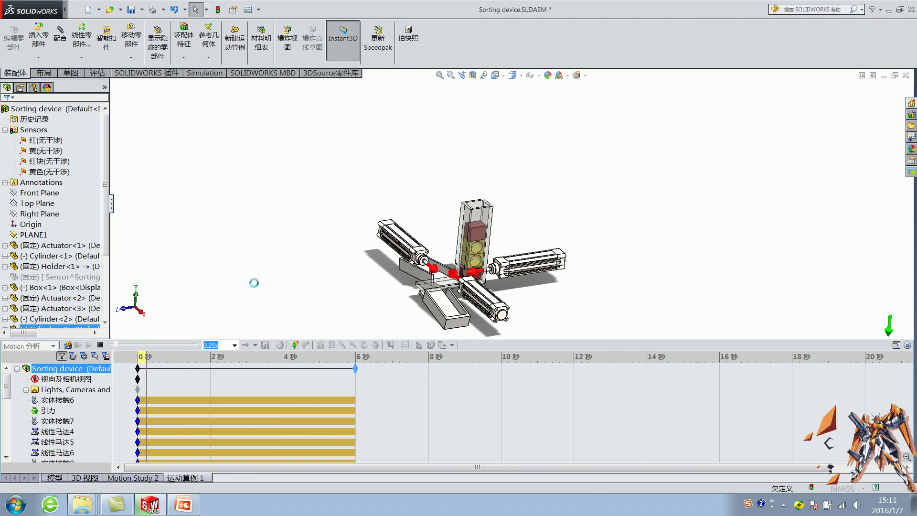
# Replay the sorting motion at 1.5x playback speed
pyautogui.click(91, 346)
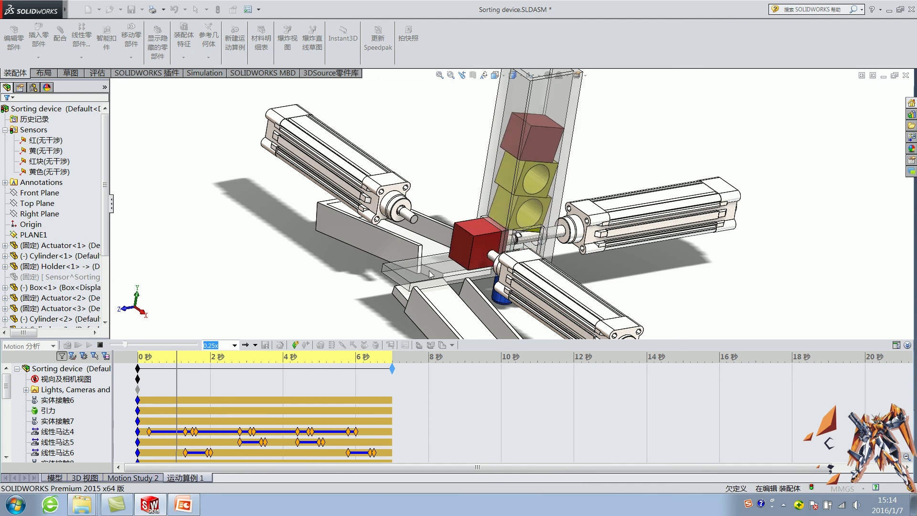
pyautogui.click(235, 345)
pyautogui.click(226, 389)
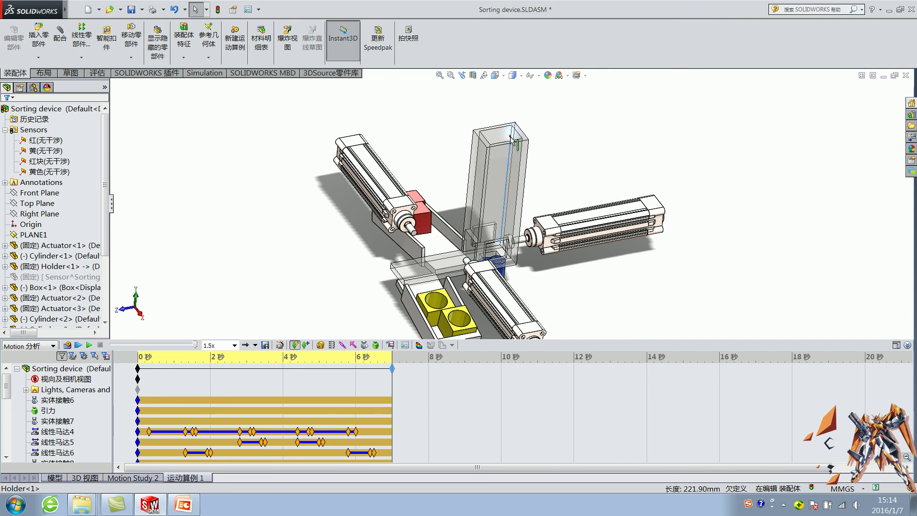
# Return to the Model tab and clear the block selection
pyautogui.click(57, 476)
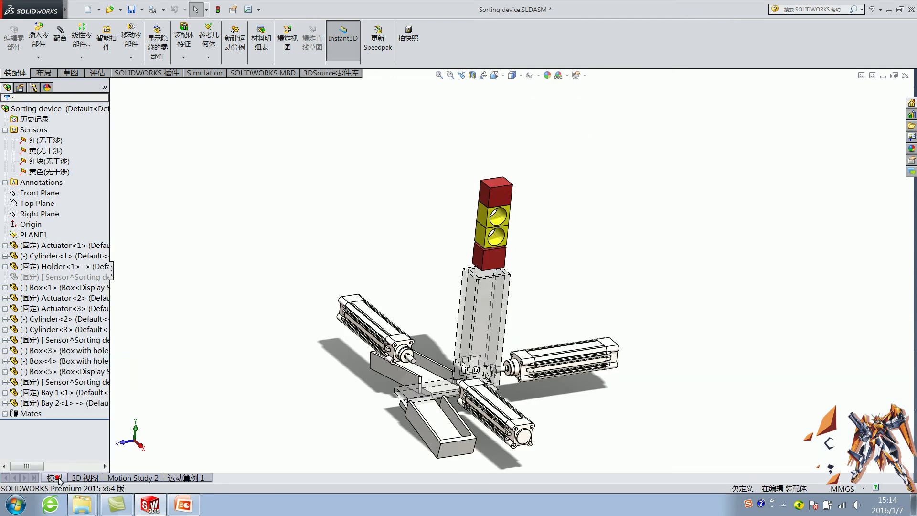
pyautogui.scroll(-3, 454, 186)
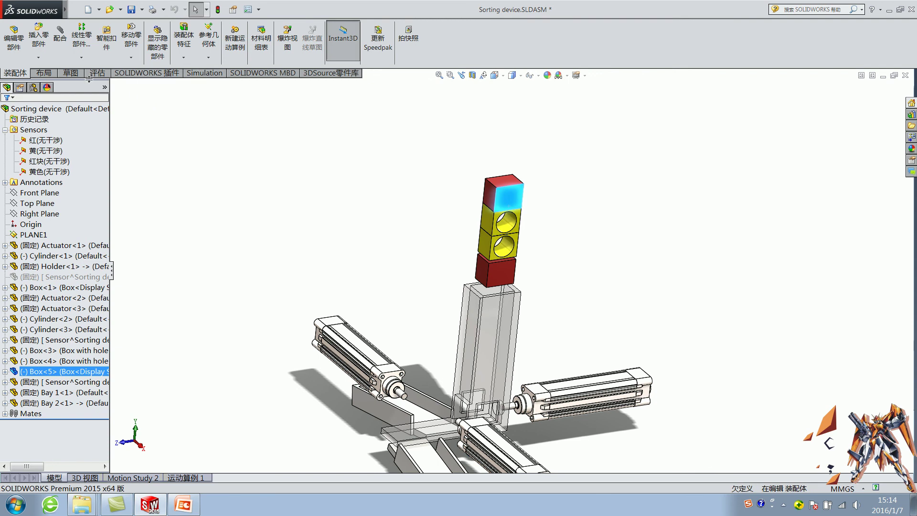
pyautogui.click(350, 176)
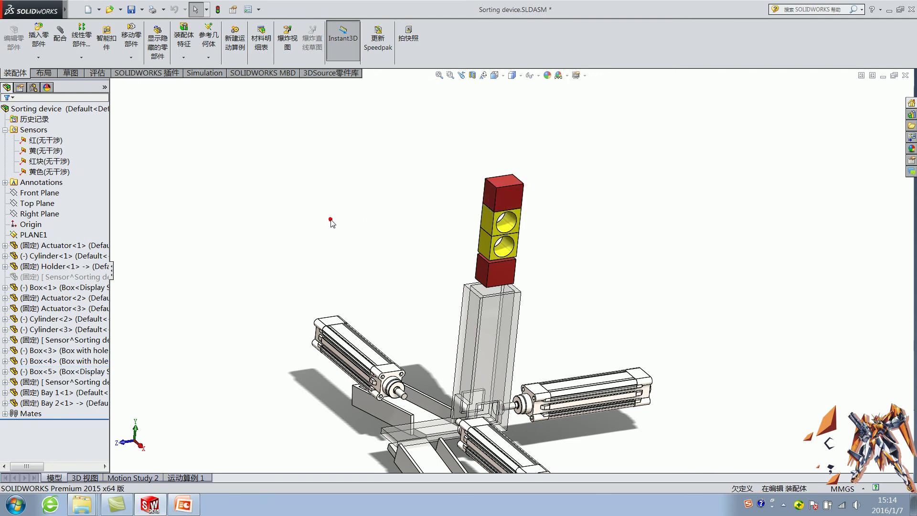
pyautogui.click(185, 477)
pyautogui.click(54, 477)
pyautogui.click(56, 182)
# Review the 红块 sensor's tracked boxes Box-5 and Box-1, then reopen 运动算例 1
pyautogui.rightClick(53, 161)
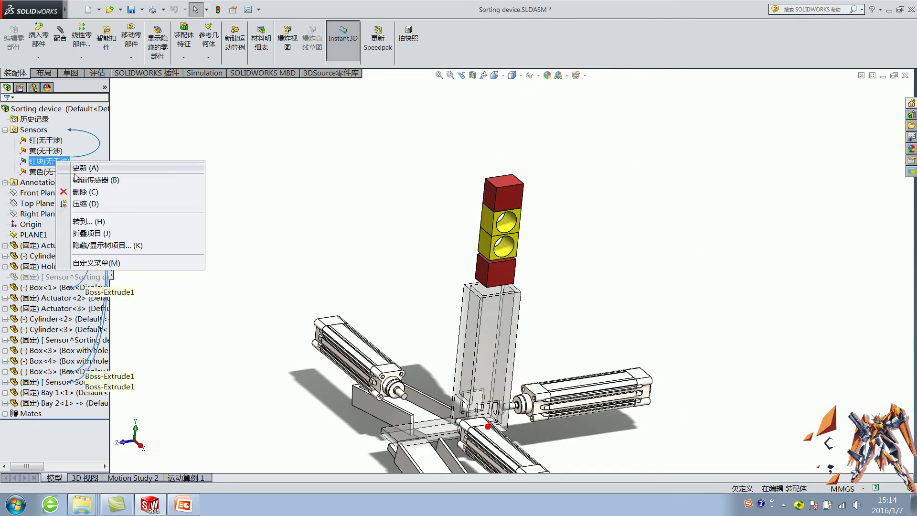
pyautogui.click(75, 179)
pyautogui.click(58, 246)
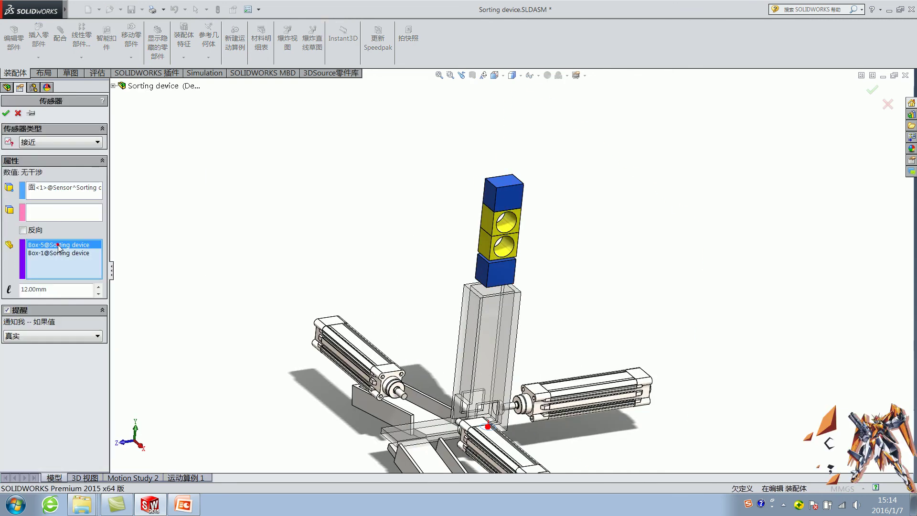
pyautogui.click(54, 255)
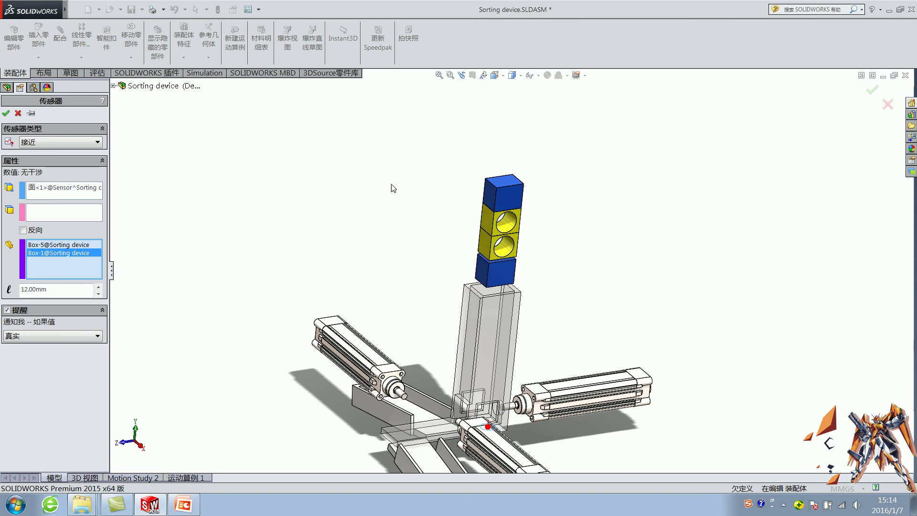
pyautogui.click(17, 115)
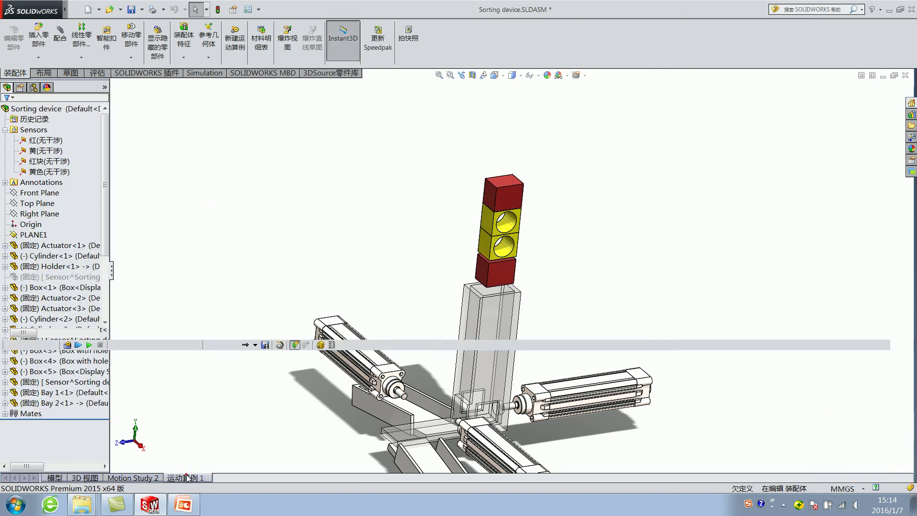
pyautogui.click(187, 476)
# Zoom the view, clear the motion-tree selection, and switch to PowerPoint
pyautogui.scroll(-3, 488, 227)
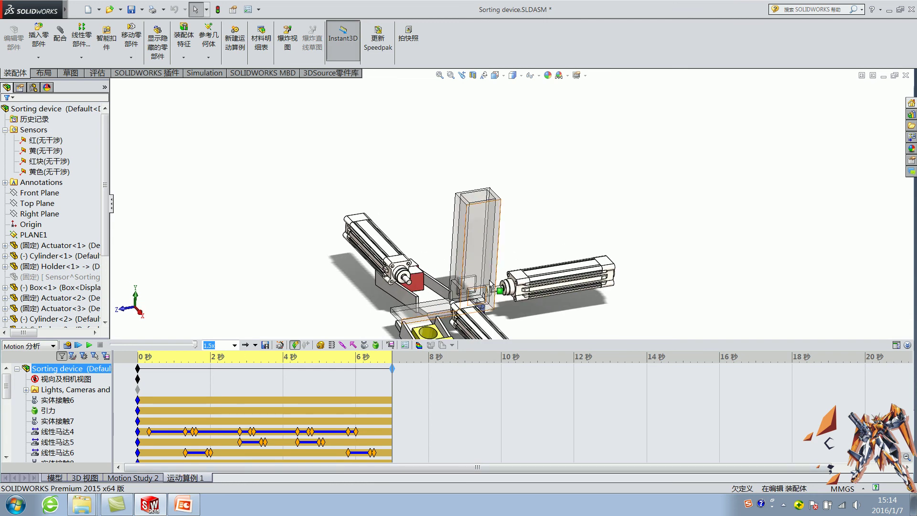
pyautogui.scroll(3, 506, 210)
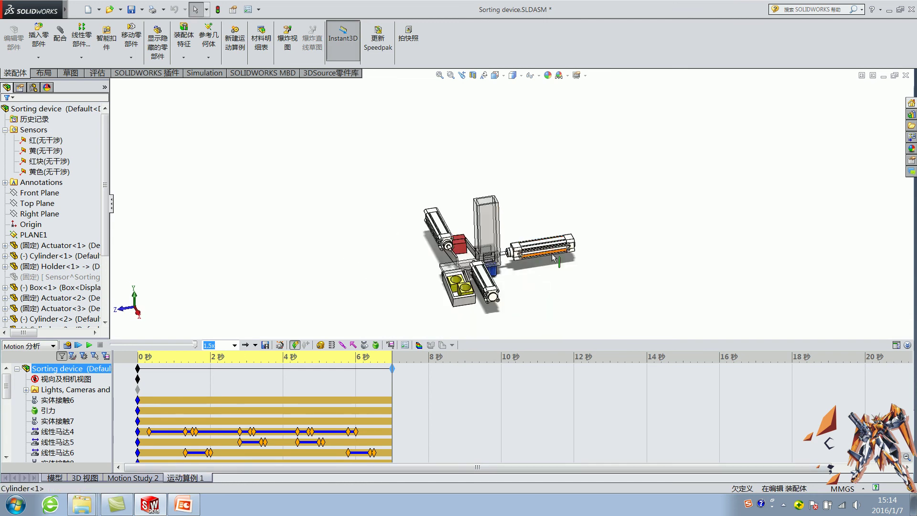
pyautogui.click(528, 174)
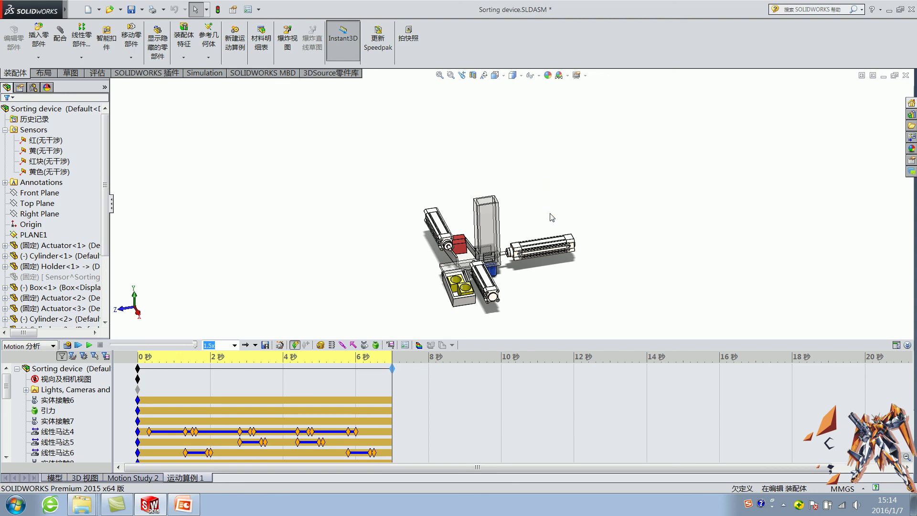
pyautogui.moveTo(182, 504)
pyautogui.click(191, 504)
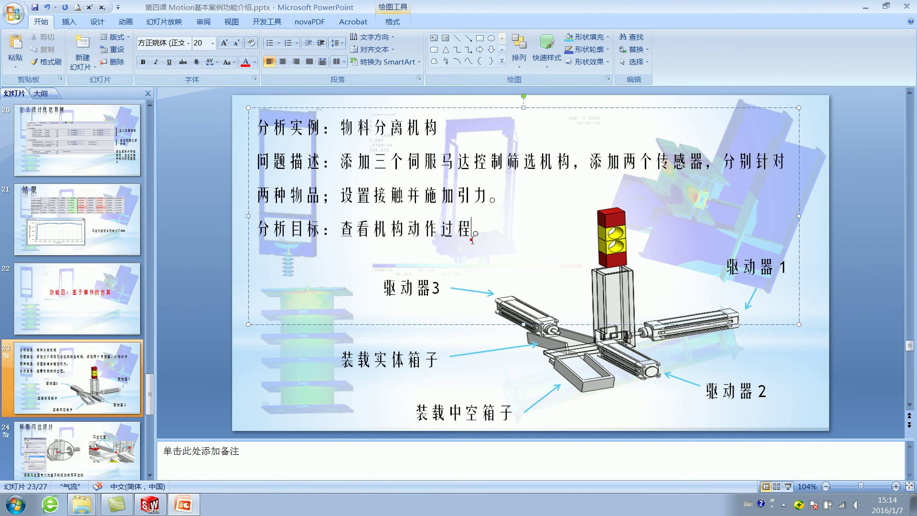
# Scroll the thumbnails back to slide 4, the course-schedule overview
pyautogui.scroll(-4, 283, 304)
pyautogui.click(95, 294)
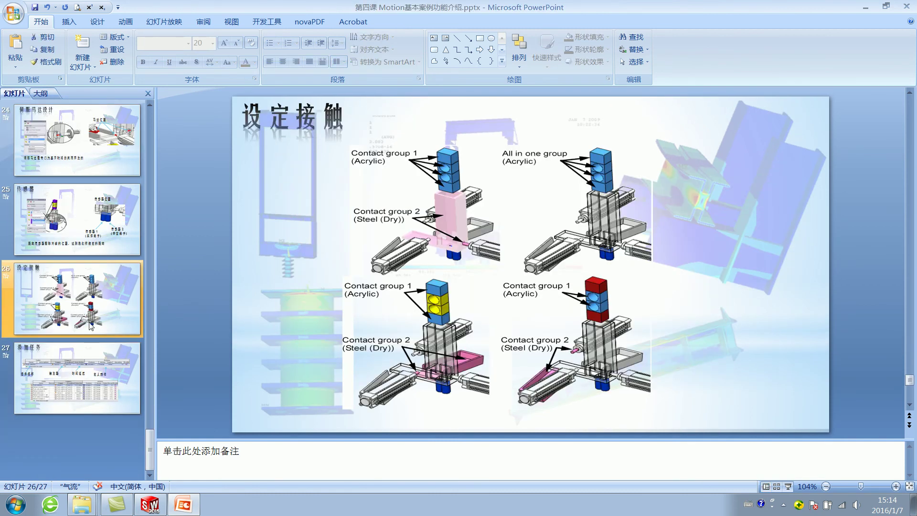
pyautogui.scroll(3, 93, 306)
pyautogui.scroll(3, 95, 319)
pyautogui.scroll(3, 95, 319)
pyautogui.scroll(4, 95, 313)
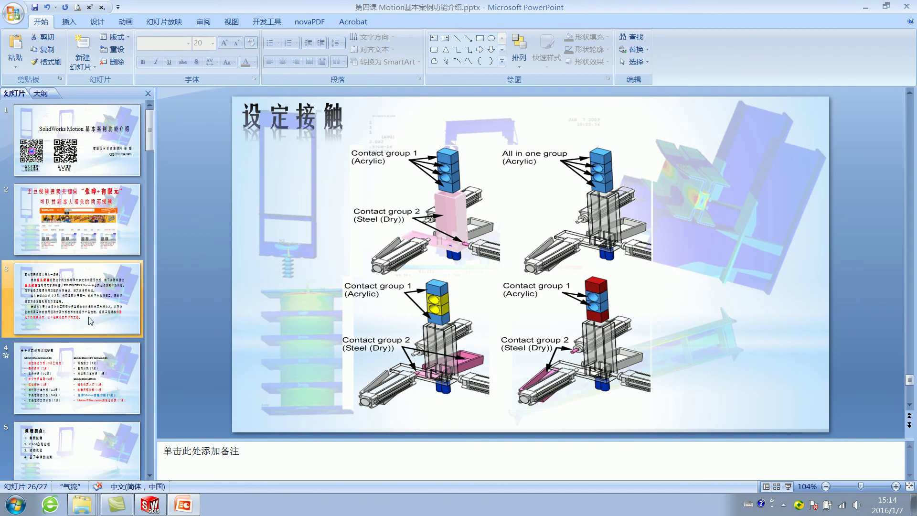
pyautogui.scroll(4, 94, 314)
pyautogui.click(85, 222)
pyautogui.scroll(1, 638, 241)
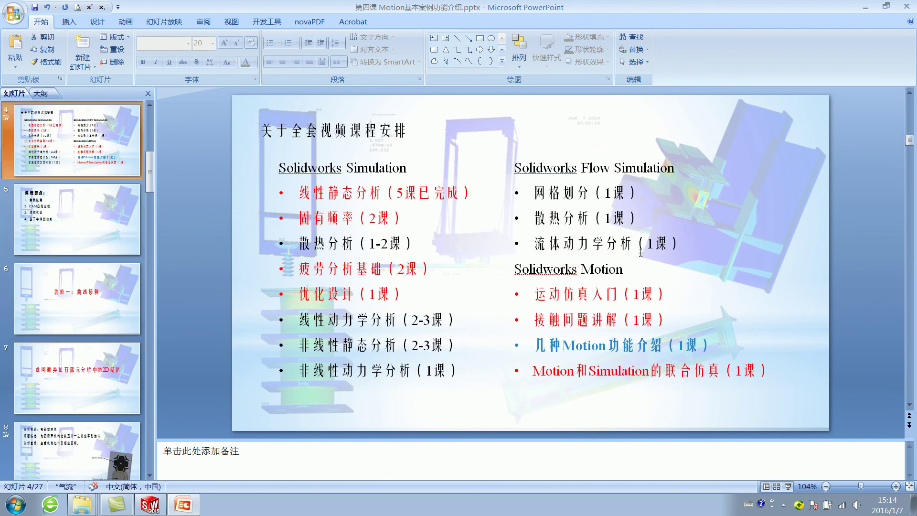
# Highlight the Solidworks Motion heading and the 运动仿真入门, 接触 and 运动 lesson lines
pyautogui.moveTo(532, 294)
pyautogui.mouseDown()
pyautogui.moveTo(767, 370)
pyautogui.moveTo(573, 270)
pyautogui.mouseUp()
pyautogui.click(767, 369)
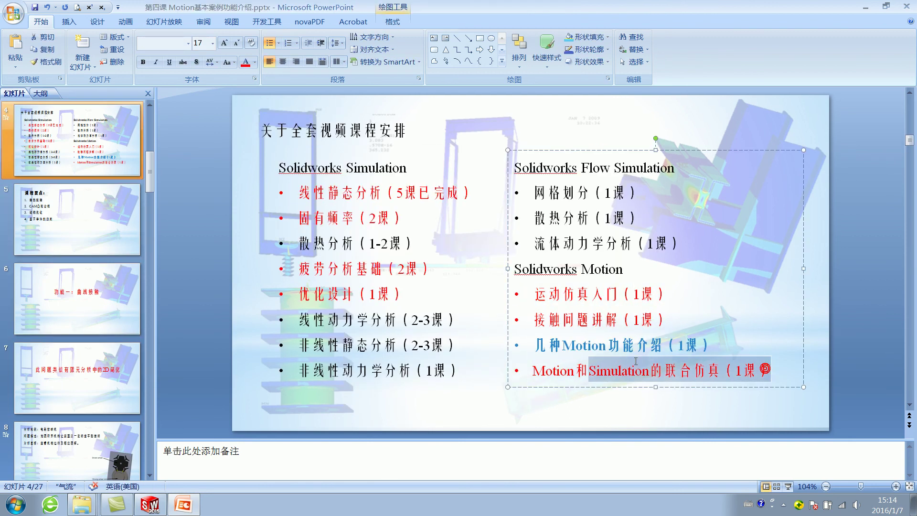
pyautogui.click(580, 270)
pyautogui.click(541, 325)
pyautogui.moveTo(700, 319); pyautogui.dragTo(661, 305)
pyautogui.click(619, 305)
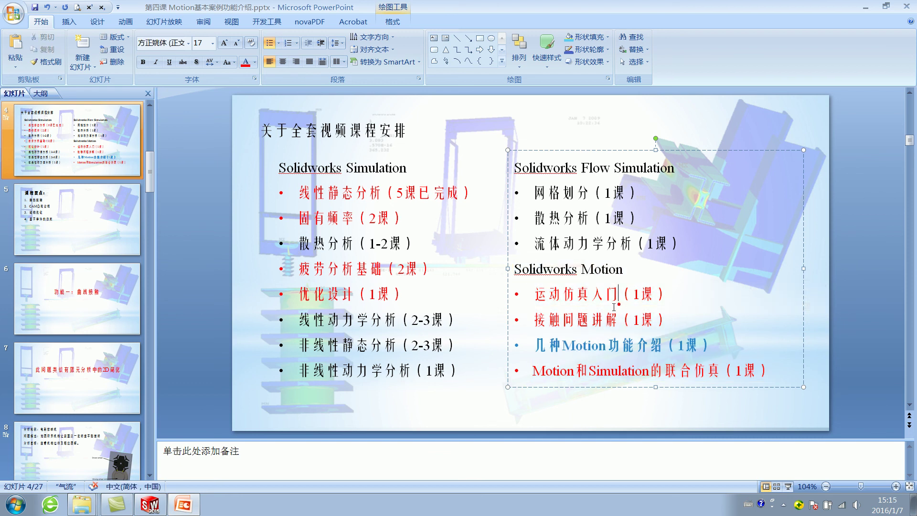
pyautogui.moveTo(540, 288)
pyautogui.mouseDown()
pyautogui.moveTo(668, 294)
pyautogui.moveTo(546, 293)
pyautogui.moveTo(701, 346)
pyautogui.moveTo(630, 337)
pyautogui.moveTo(532, 288)
pyautogui.moveTo(762, 357)
pyautogui.mouseUp()
pyautogui.click(687, 297)
# Point out all four Solidworks Motion lessons, then the 接触问题讲解 line
pyautogui.click(539, 292)
pyautogui.click(533, 288)
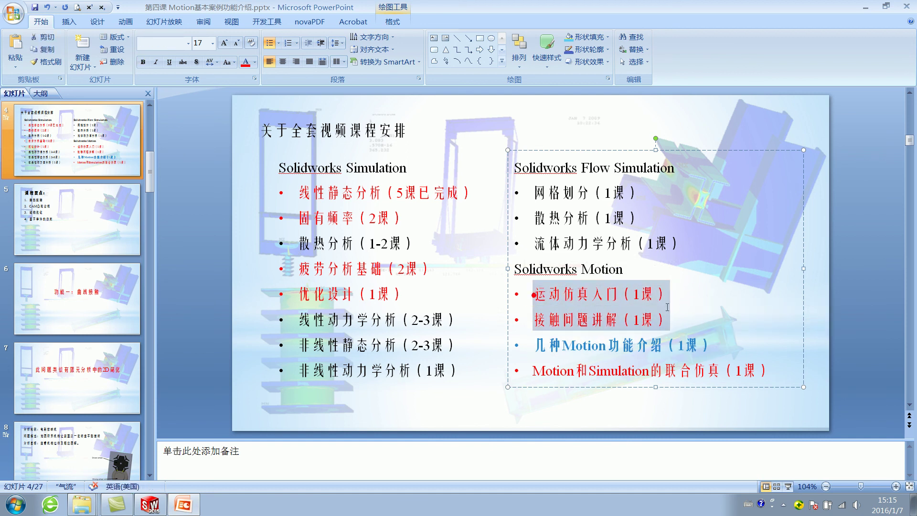
pyautogui.click(770, 367)
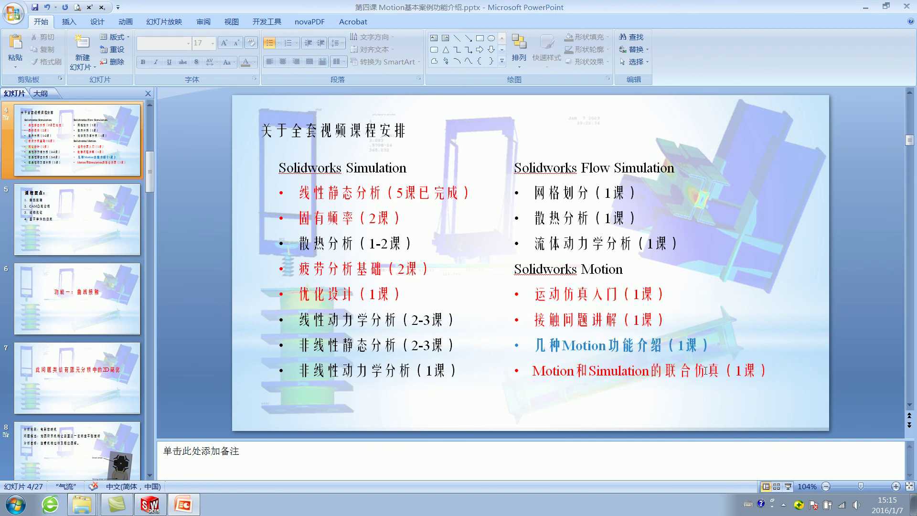
pyautogui.click(705, 370)
pyautogui.moveTo(767, 368)
pyautogui.mouseDown()
pyautogui.moveTo(492, 290)
pyautogui.moveTo(770, 370)
pyautogui.moveTo(532, 292)
pyautogui.mouseUp()
pyautogui.click(651, 324)
pyautogui.click(773, 371)
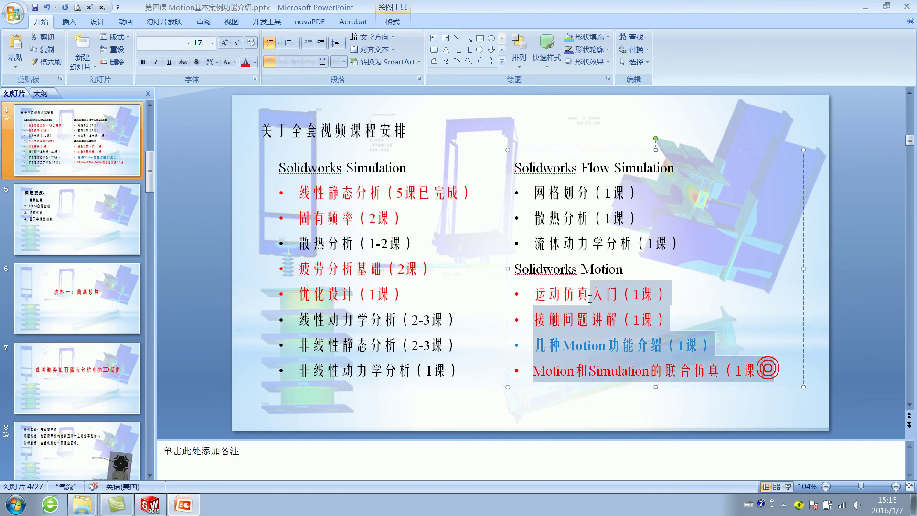
pyautogui.click(724, 313)
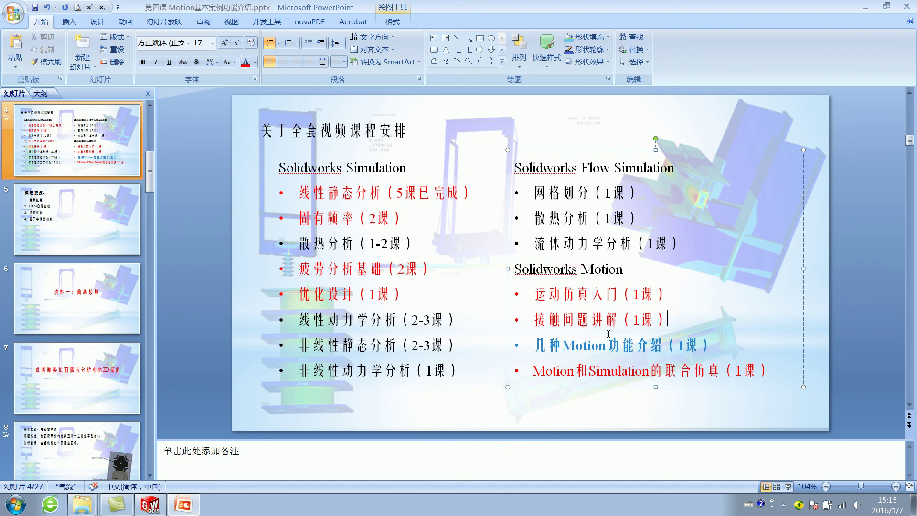
pyautogui.moveTo(529, 313)
pyautogui.mouseDown()
pyautogui.moveTo(669, 319)
pyautogui.moveTo(543, 315)
pyautogui.mouseUp()
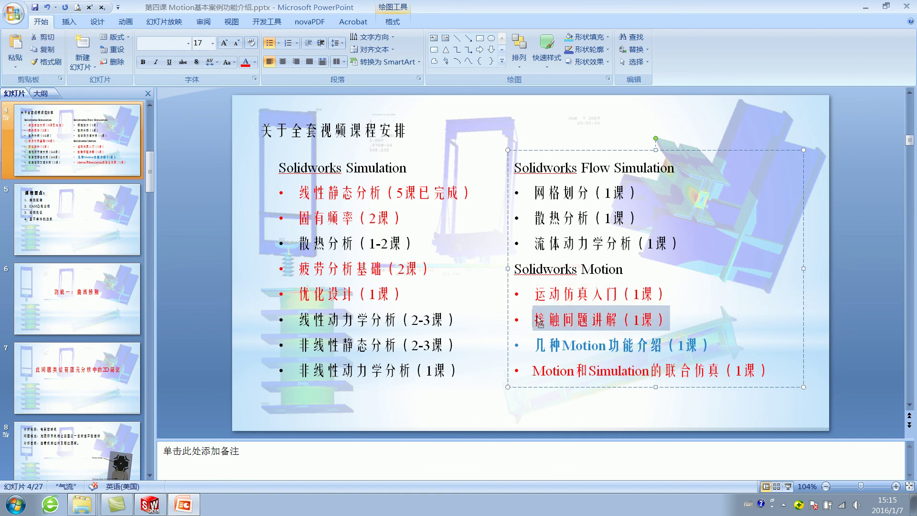
pyautogui.click(696, 328)
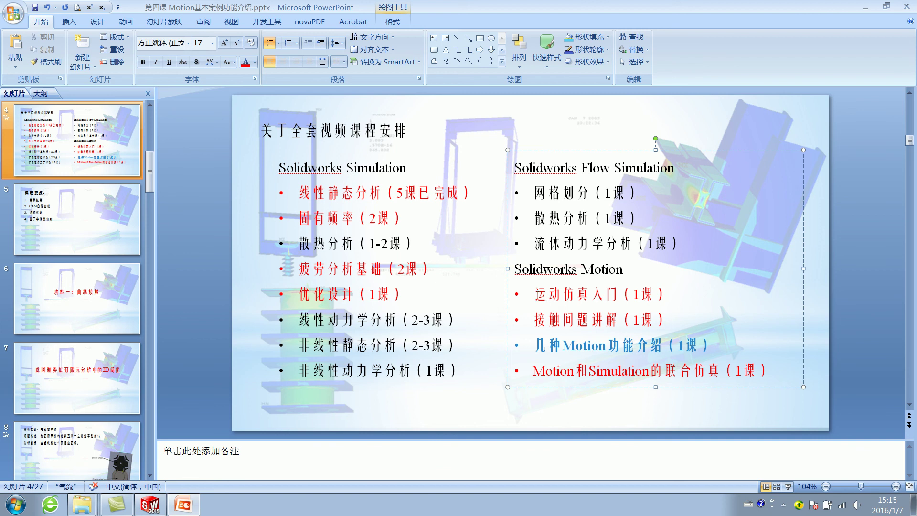
# Highlight the Solidworks Motion lessons, then the Solidworks Simulation lesson list
pyautogui.moveTo(543, 296); pyautogui.dragTo(773, 370)
pyautogui.click(772, 371)
pyautogui.click(389, 193)
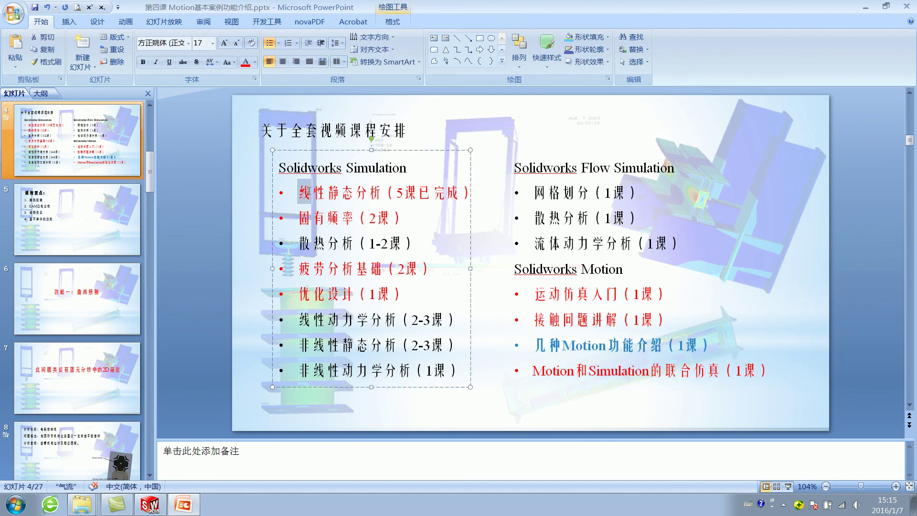
pyautogui.moveTo(297, 193); pyautogui.dragTo(466, 371)
# Highlight the four Motion lessons again, down to 几种Motion功能介绍（1课）
pyautogui.click(542, 350)
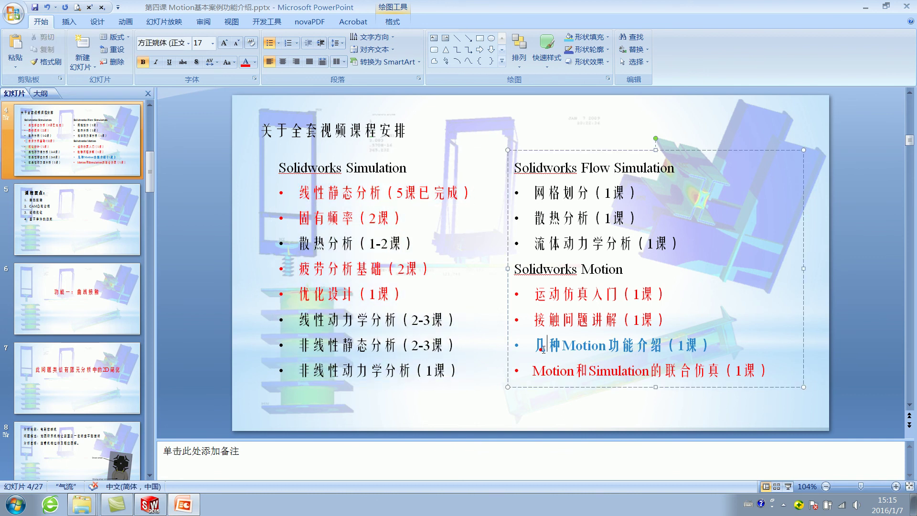
pyautogui.moveTo(531, 293); pyautogui.dragTo(669, 296)
pyautogui.click(667, 293)
pyautogui.moveTo(549, 303); pyautogui.dragTo(785, 377)
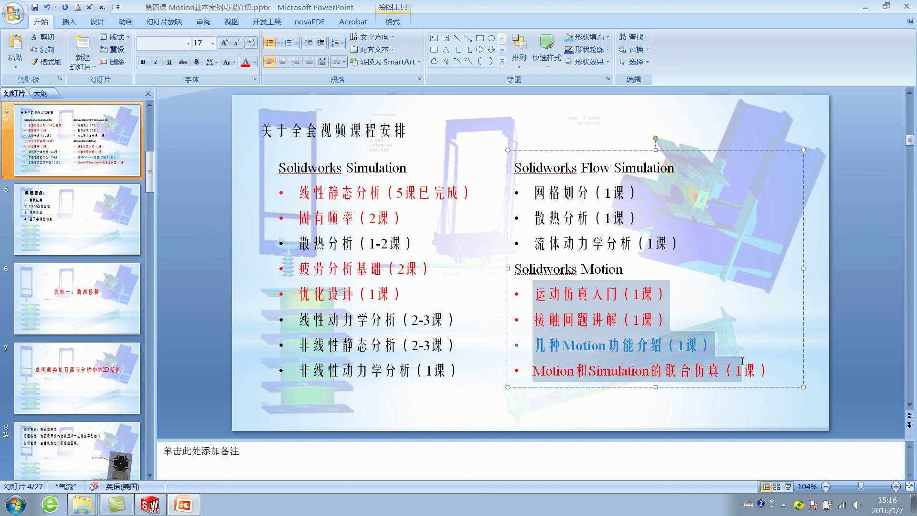
pyautogui.click(781, 375)
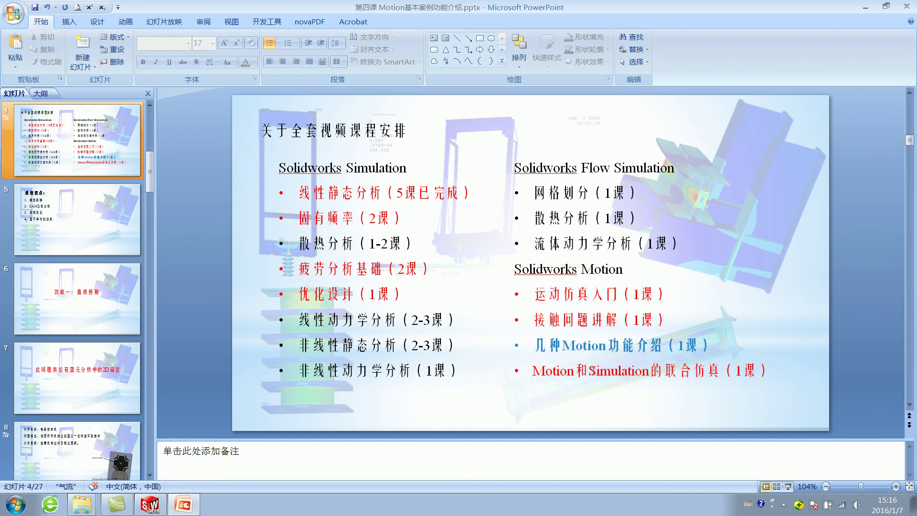
pyautogui.moveTo(547, 372); pyautogui.dragTo(683, 372)
pyautogui.click(690, 370)
pyautogui.moveTo(627, 371)
pyautogui.mouseDown()
pyautogui.moveTo(597, 368)
pyautogui.moveTo(747, 369)
pyautogui.mouseUp()
pyautogui.click(748, 369)
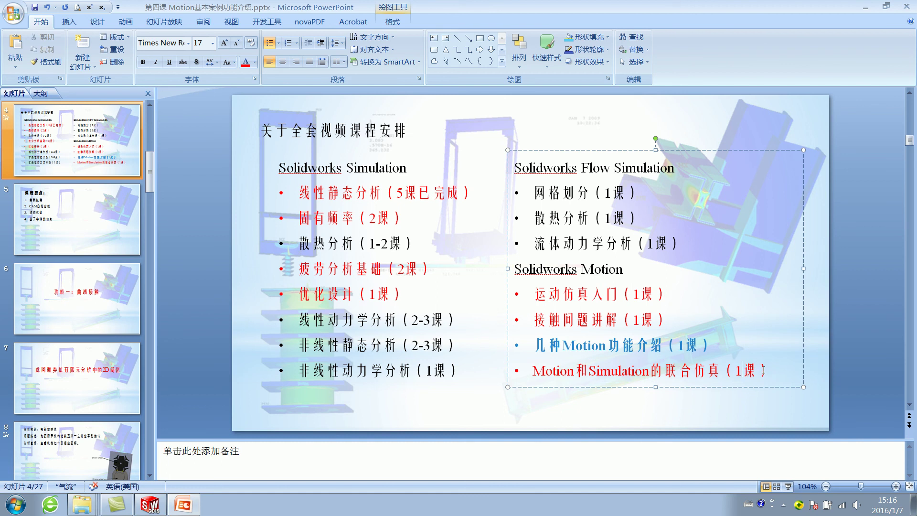
pyautogui.moveTo(763, 371); pyautogui.dragTo(535, 294)
pyautogui.click(636, 311)
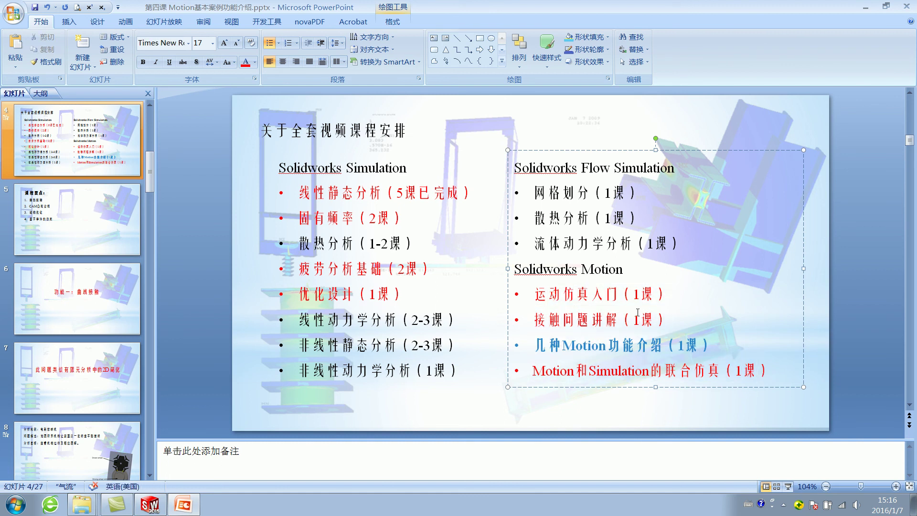